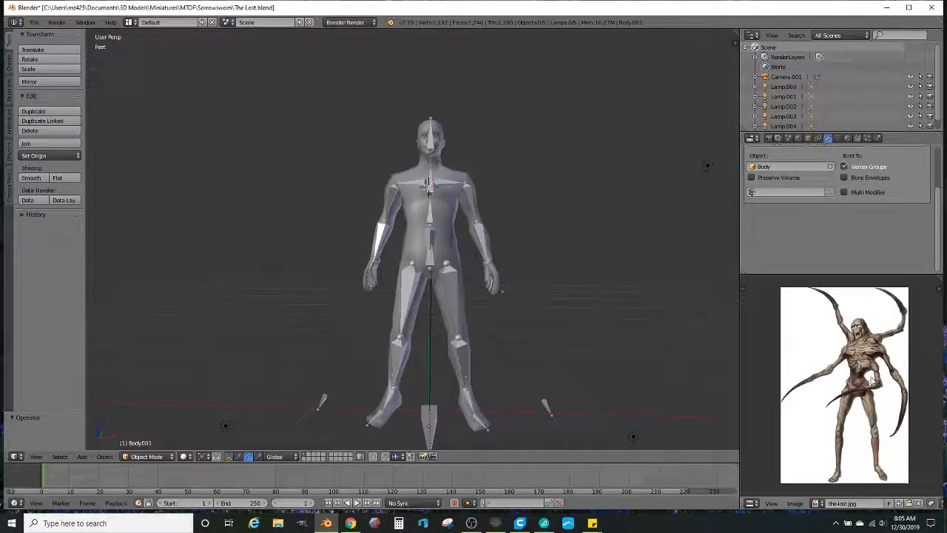
# Step: Select the armature's left arm IK control bone in Pose Mode
pyautogui.click(349, 521)
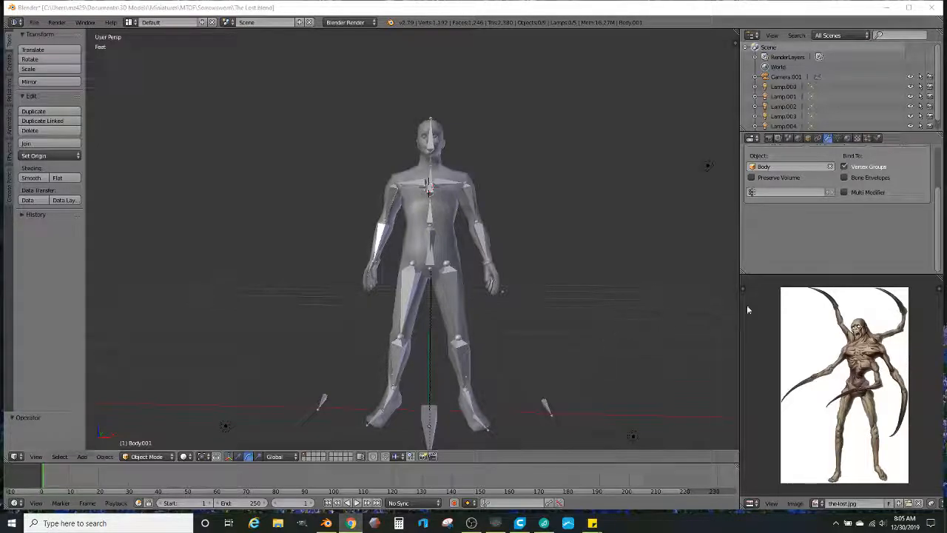
pyautogui.rightClick(451, 215)
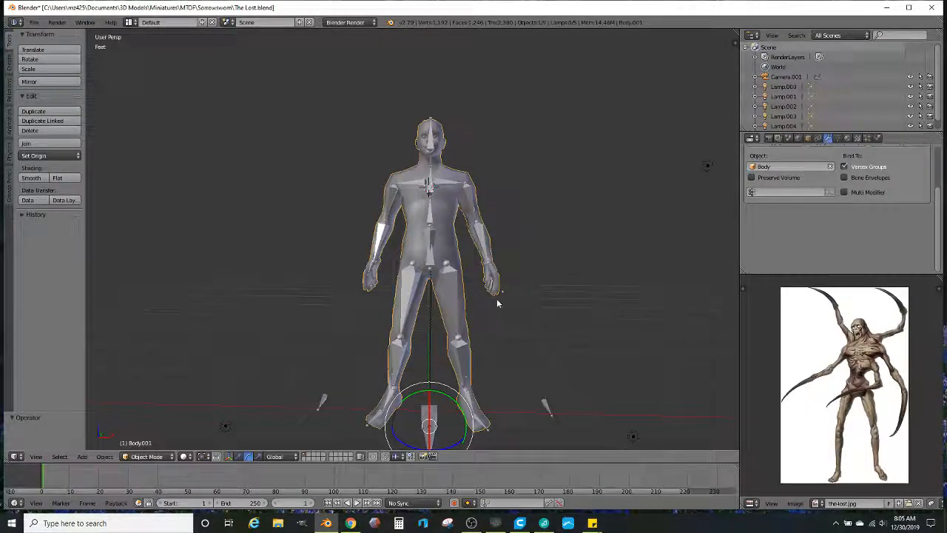
pyautogui.moveTo(506, 304); pyautogui.dragTo(448, 298, button='middle')
pyautogui.rightClick(522, 301)
pyautogui.moveTo(523, 302); pyautogui.dragTo(552, 302, button='middle')
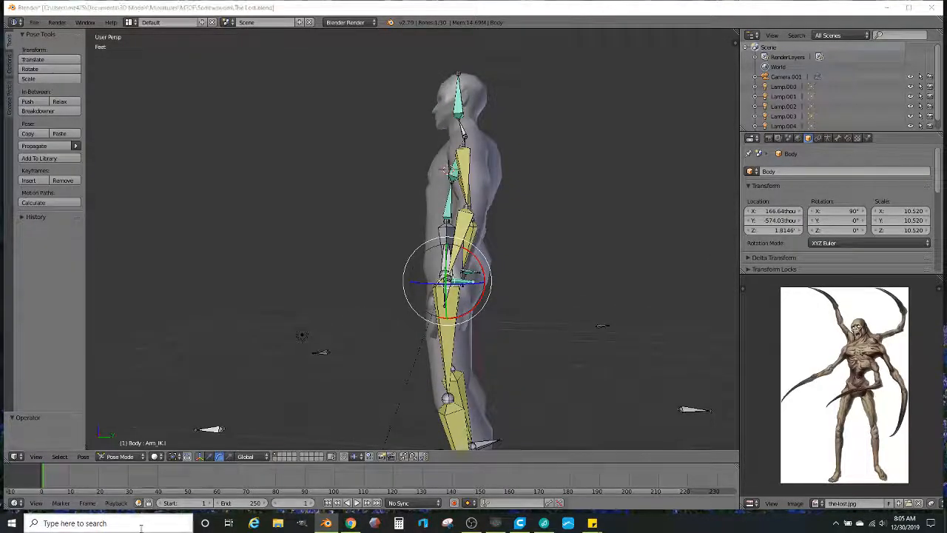
pyautogui.click(141, 523)
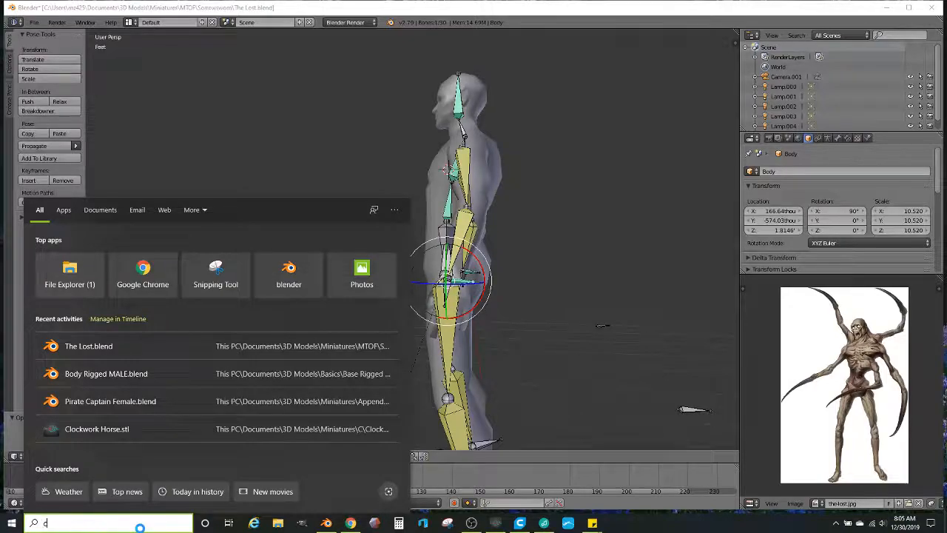
pyautogui.write('c')
pyautogui.click(297, 251)
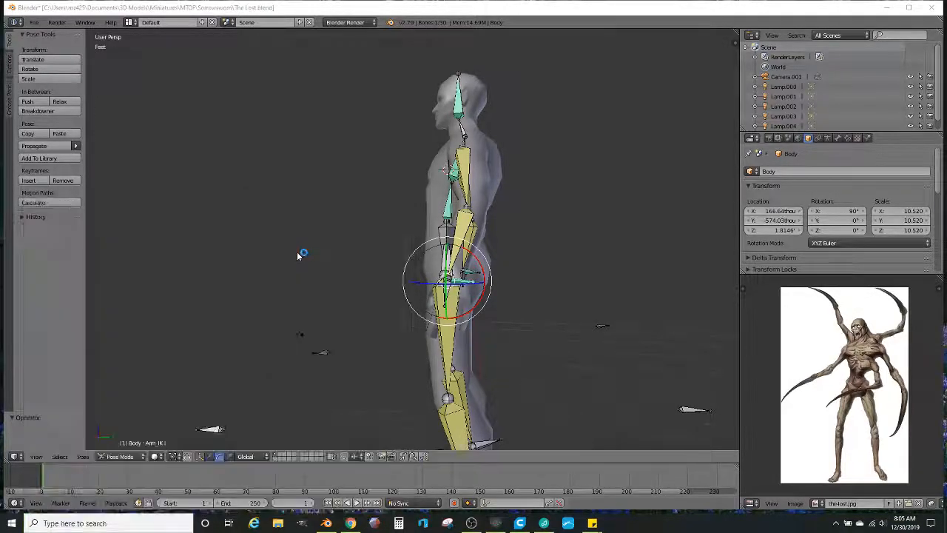
# Step: Move the left arm's IK control bone away from the body to raise the arm outward
pyautogui.moveTo(490, 317); pyautogui.dragTo(531, 284, button='middle')
pyautogui.press('g')
pyautogui.click(442, 250)
pyautogui.moveTo(442, 249); pyautogui.dragTo(476, 305, button='middle')
pyautogui.press('g')
pyautogui.click(612, 264)
# Step: Move the right arm's IK control bone outward so the right arm spreads away from the body
pyautogui.rightClick(351, 296)
pyautogui.press('g')
pyautogui.click(589, 201)
pyautogui.moveTo(589, 201); pyautogui.dragTo(444, 252, button='middle')
pyautogui.press('g')
pyautogui.click(475, 267)
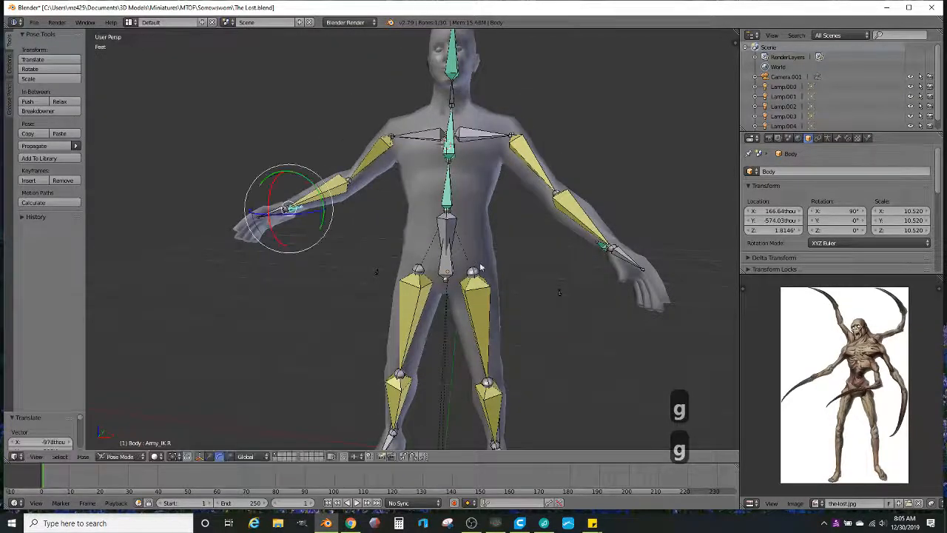
pyautogui.press('g')
pyautogui.click(505, 275)
# Step: Rotate the head bone by about -13.7° to tilt the head
pyautogui.scroll(-1, 507, 277)
pyautogui.moveTo(510, 281); pyautogui.dragTo(503, 313, button='middle')
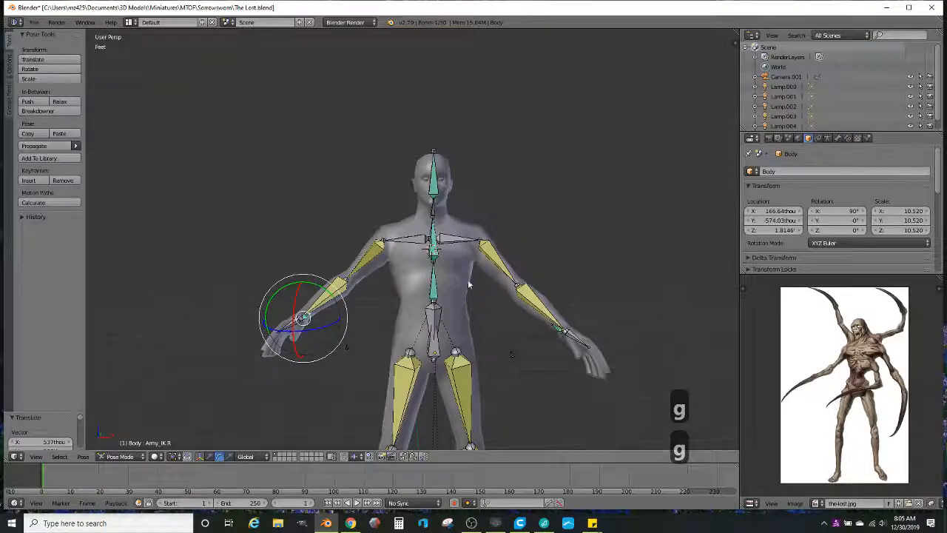
pyautogui.scroll(1, 466, 287)
pyautogui.scroll(1, 455, 290)
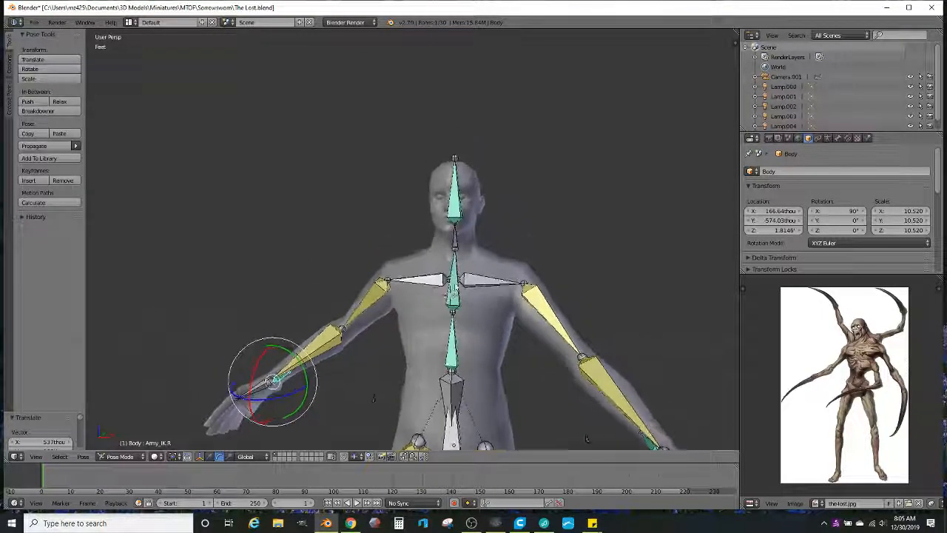
pyautogui.scroll(1, 453, 289)
pyautogui.rightClick(469, 209)
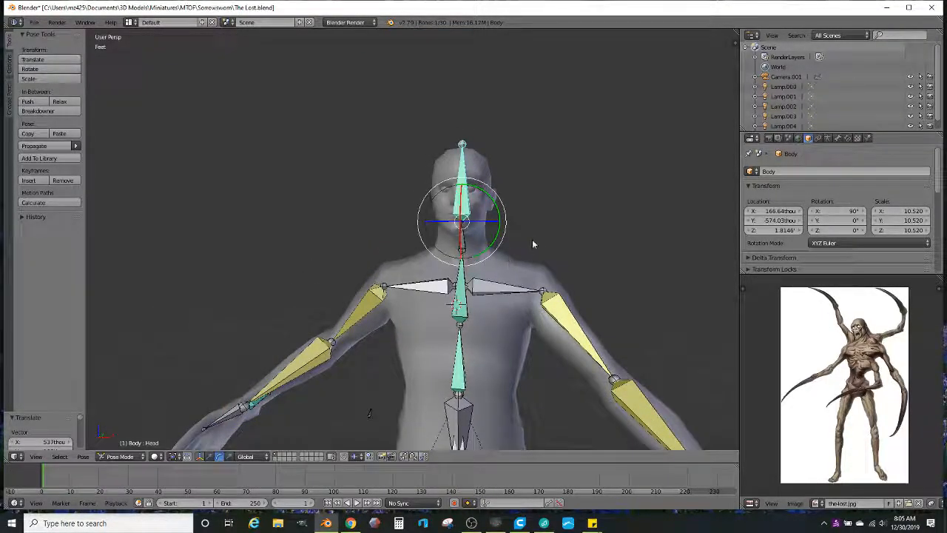
pyautogui.press('r')
pyautogui.click(560, 177)
pyautogui.moveTo(561, 177); pyautogui.dragTo(512, 237, button='middle')
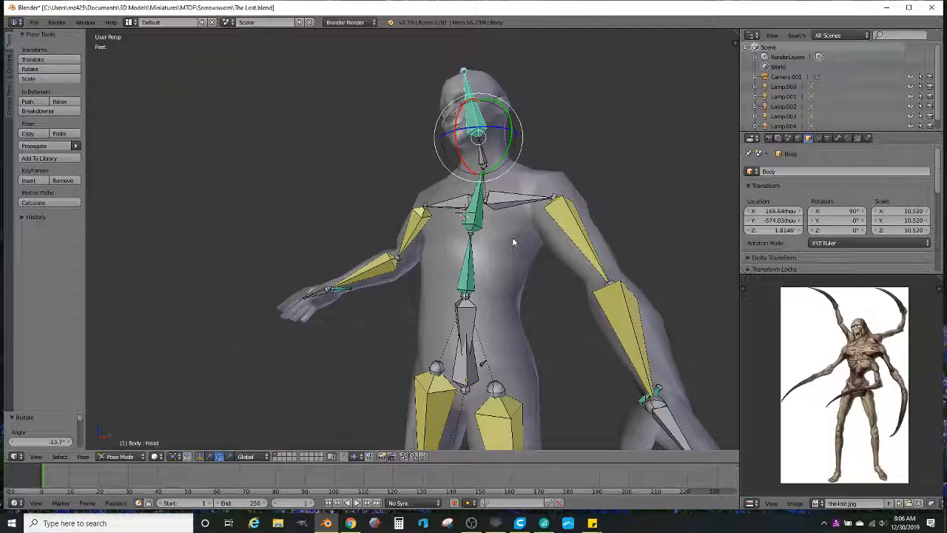
# Step: Examine the figure's pose from several angles, from the arms down to the feet
pyautogui.scroll(-3, 419, 290)
pyautogui.moveTo(419, 290); pyautogui.dragTo(469, 296, button='middle')
pyautogui.scroll(4, 468, 299)
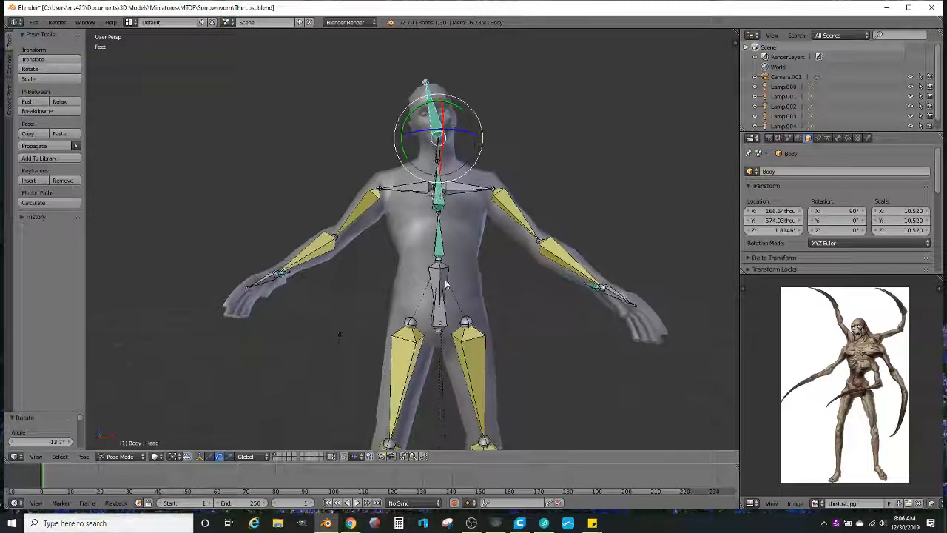
pyautogui.scroll(1, 424, 302)
pyautogui.keyDown('shift'); pyautogui.moveTo(472, 323); pyautogui.dragTo(491, 191, button='middle'); pyautogui.keyUp('shift')
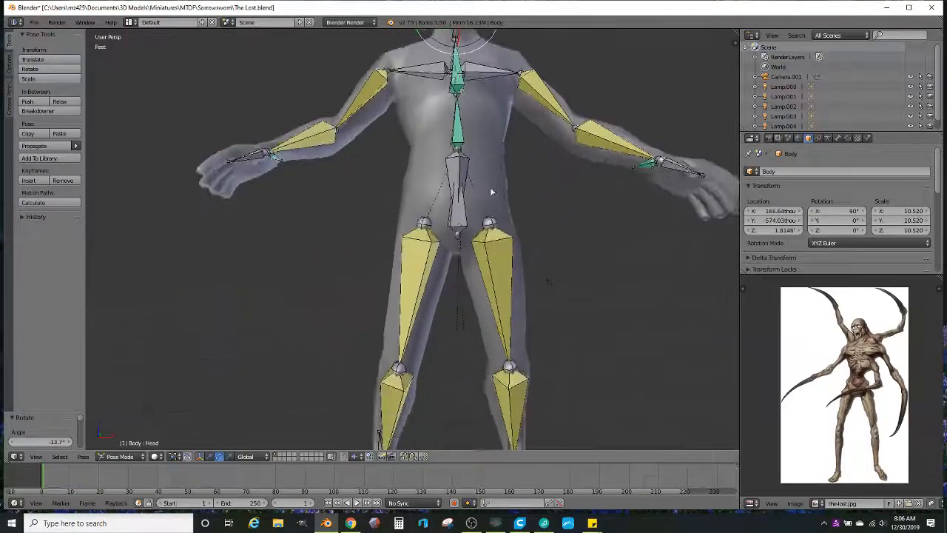
pyautogui.scroll(-3, 510, 244)
pyautogui.moveTo(510, 245); pyautogui.dragTo(410, 254, button='middle')
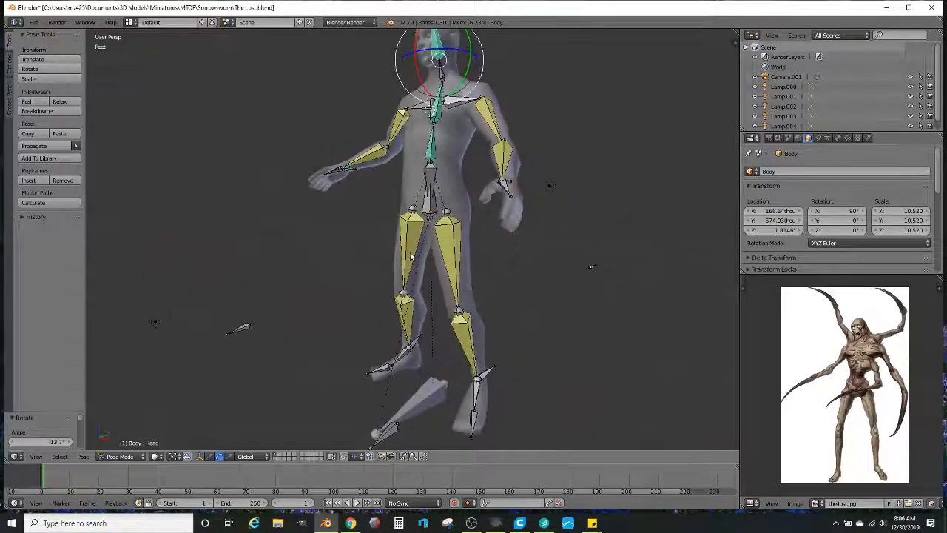
pyautogui.scroll(2, 414, 252)
pyautogui.keyDown('shift'); pyautogui.moveTo(643, 281); pyautogui.dragTo(630, 328, button='middle'); pyautogui.keyUp('shift')
pyautogui.moveTo(377, 222); pyautogui.dragTo(453, 230, button='middle')
# Step: Try rotating the hips bone and tilting the upper-back bone by about -1.33°
pyautogui.rightClick(403, 209)
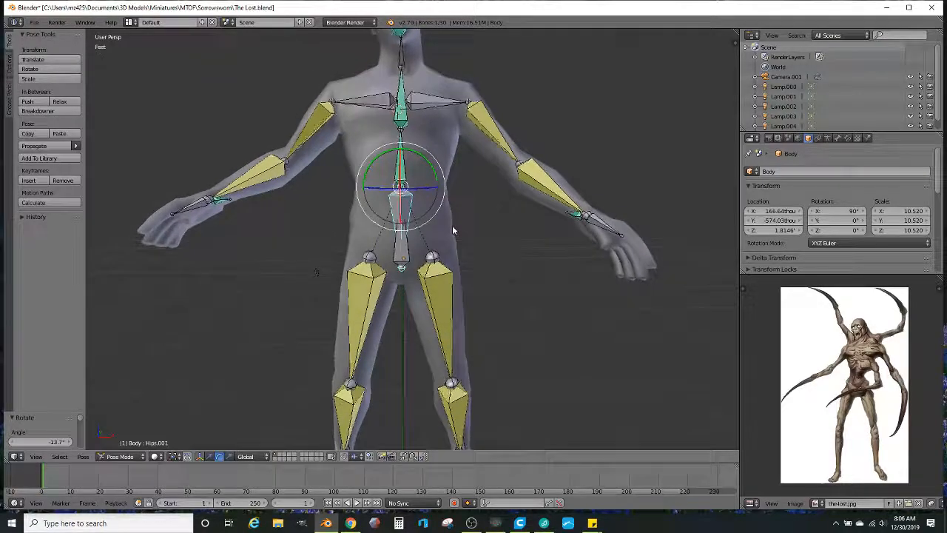
pyautogui.press('r')
pyautogui.click(510, 226)
pyautogui.rightClick(404, 87)
pyautogui.press('r')
pyautogui.click(510, 174)
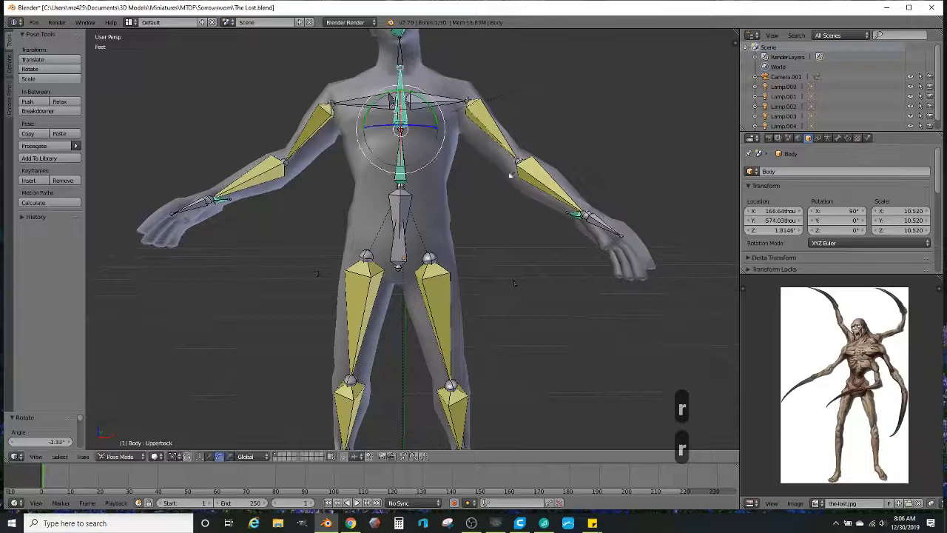
# Step: Try a further rotation of the hips bone to shift the body's lean
pyautogui.rightClick(407, 215)
pyautogui.press('r')
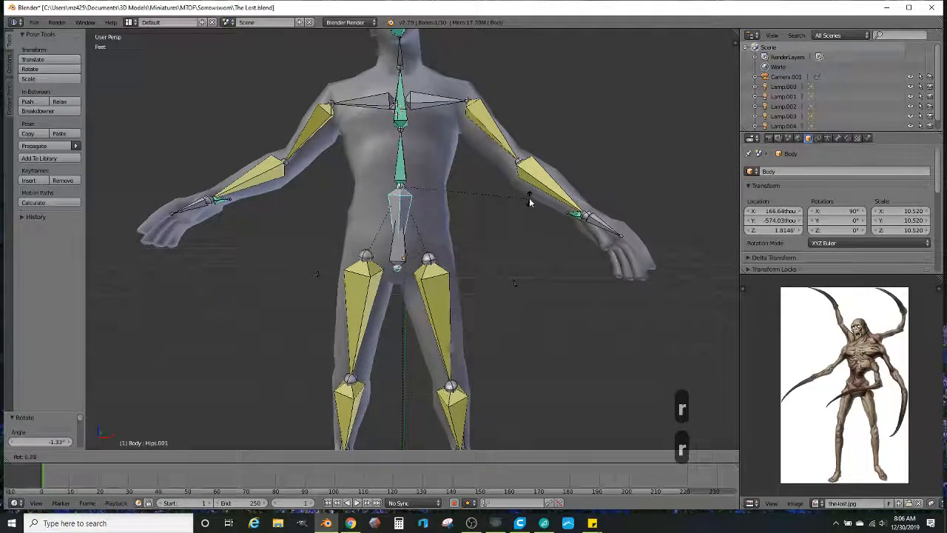
pyautogui.click(519, 268)
pyautogui.moveTo(519, 268)
pyautogui.mouseDown(button='middle')
pyautogui.moveTo(512, 205)
pyautogui.moveTo(514, 313)
pyautogui.moveTo(501, 297)
pyautogui.moveTo(471, 323)
pyautogui.moveTo(508, 303)
pyautogui.moveTo(439, 301)
pyautogui.moveTo(557, 280)
pyautogui.moveTo(510, 280)
pyautogui.mouseUp(button='middle')
pyautogui.scroll(4, 473, 217)
# Step: Undo the hip and upper-back rotations
pyautogui.hotkey('ctrl', 'z')
pyautogui.hotkey('ctrl', 'z')
pyautogui.hotkey('ctrl', 'z')
pyautogui.hotkey('ctrl', 'z')
pyautogui.hotkey('ctrl', 'z')
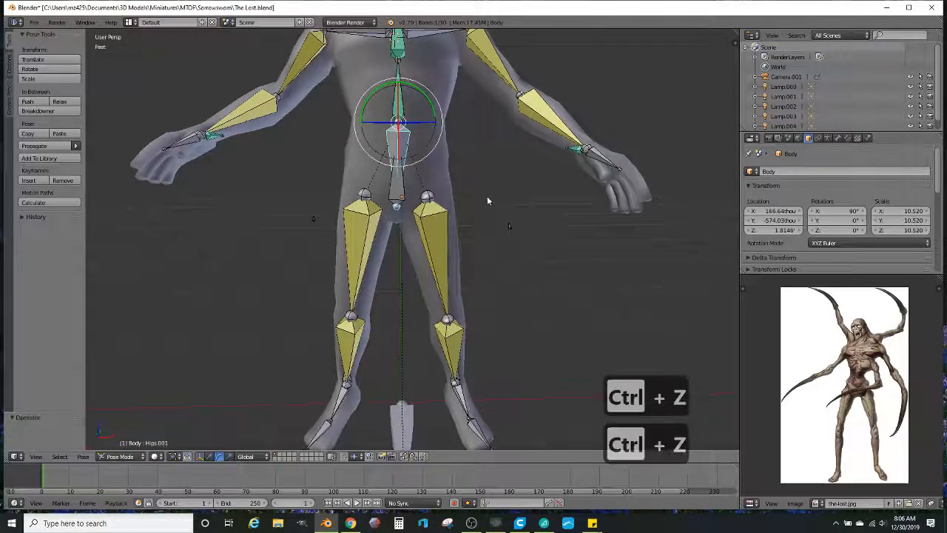
# Step: Try rotating the right foot bone by about -1.16°
pyautogui.moveTo(490, 197); pyautogui.dragTo(416, 194, button='middle')
pyautogui.moveTo(421, 179); pyautogui.dragTo(426, 176)
pyautogui.moveTo(426, 177); pyautogui.dragTo(370, 314, button='middle')
pyautogui.press('r')
pyautogui.click(537, 181)
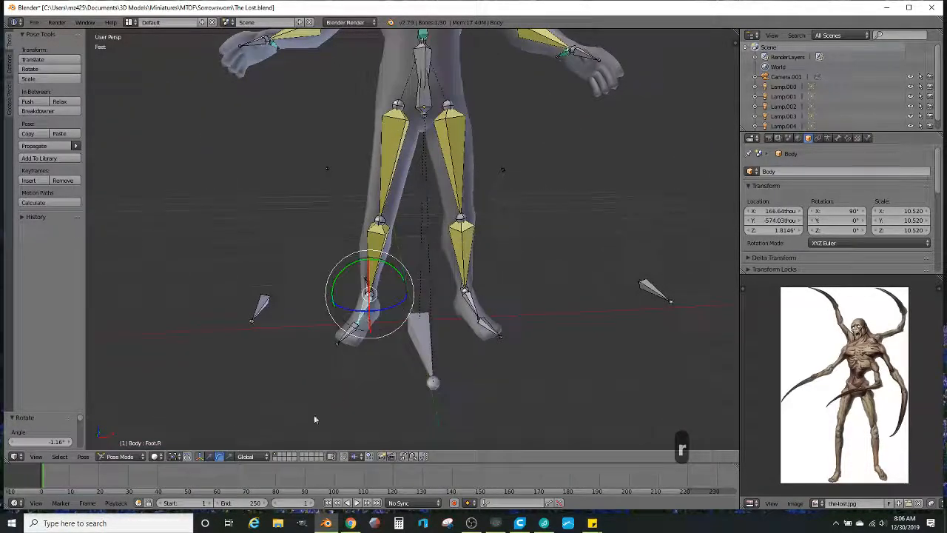
# Step: Try repositioning the right foot and the leg control bones to form a staggered stance
pyautogui.moveTo(218, 376); pyautogui.dragTo(309, 334, button='middle')
pyautogui.press('g')
pyautogui.click(326, 334)
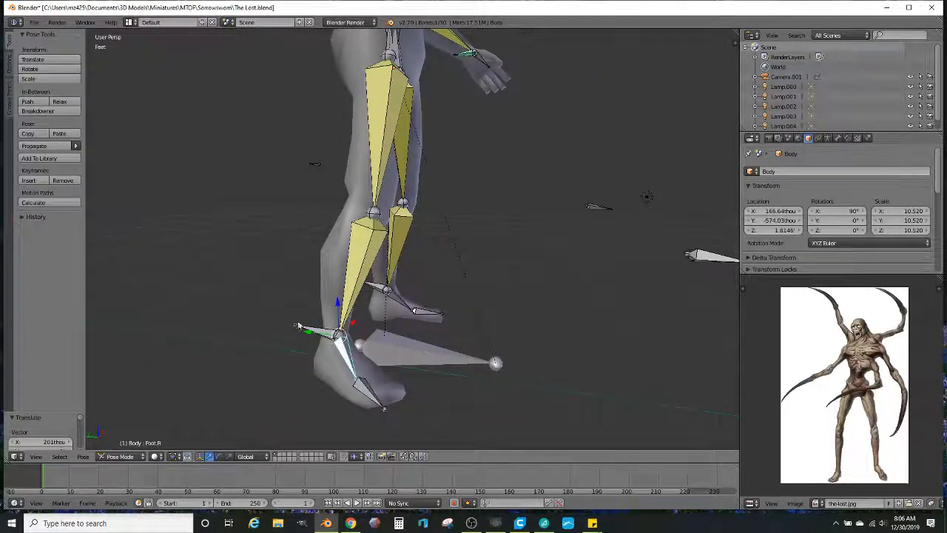
pyautogui.moveTo(307, 333); pyautogui.dragTo(342, 337)
pyautogui.moveTo(510, 335); pyautogui.dragTo(405, 335, button='middle')
pyautogui.moveTo(592, 338); pyautogui.dragTo(526, 365, button='middle')
pyautogui.rightClick(558, 350)
pyautogui.moveTo(522, 367); pyautogui.dragTo(544, 368)
pyautogui.moveTo(544, 368); pyautogui.dragTo(548, 322, button='middle')
pyautogui.moveTo(548, 322); pyautogui.dragTo(533, 321)
pyautogui.moveTo(533, 320); pyautogui.dragTo(413, 332, button='middle')
# Step: Try rotating the right foot bone to change the direction the foot points
pyautogui.rightClick(356, 330)
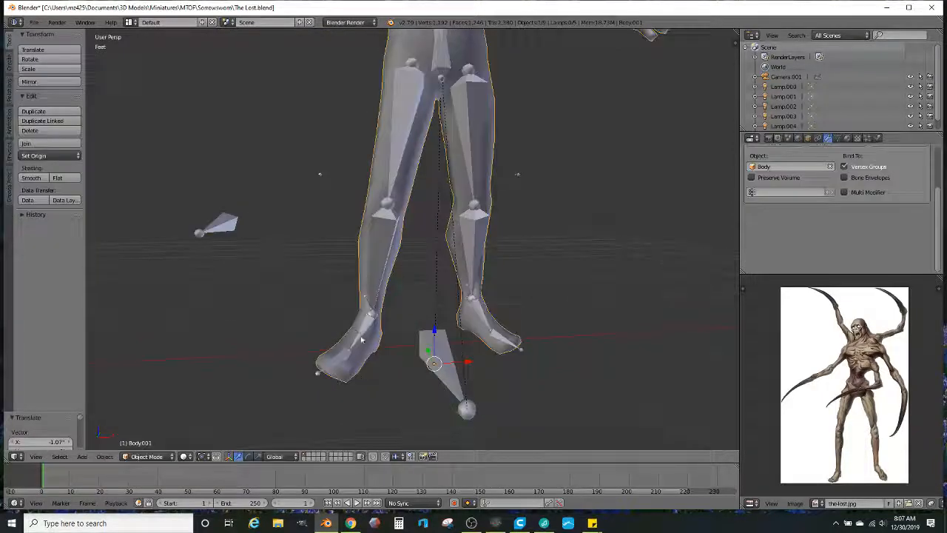
pyautogui.rightClick(319, 373)
pyautogui.moveTo(377, 331); pyautogui.dragTo(396, 317)
pyautogui.moveTo(398, 316); pyautogui.dragTo(473, 310, button='middle')
# Step: Undo all the foot and leg adjustments
pyautogui.hotkey('ctrl', 'z')
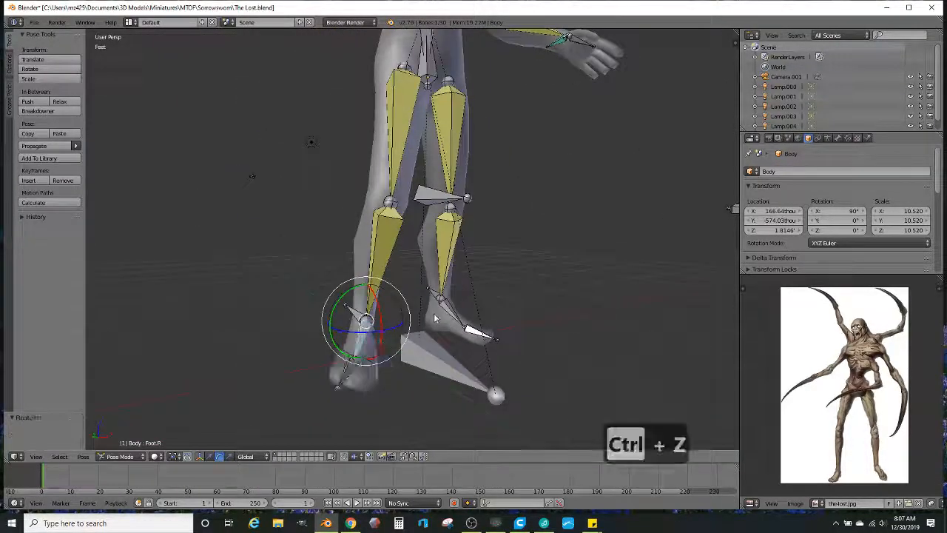
pyautogui.hotkey('ctrl', 'z')
pyautogui.hotkey('ctrl', 'z')
pyautogui.hotkey('ctrl', 'z')
pyautogui.hotkey('ctrl', 'z')
pyautogui.hotkey('ctrl', 'z')
pyautogui.hotkey('ctrl', 'z')
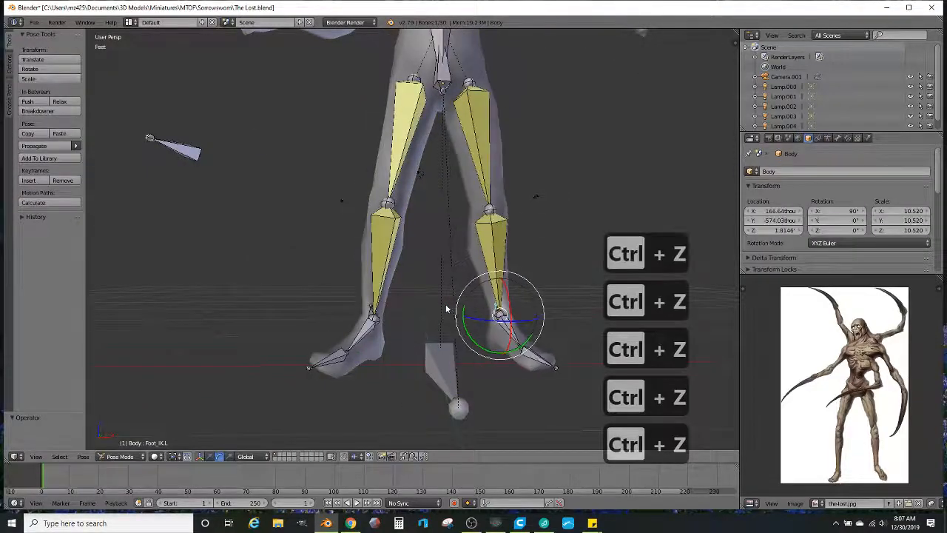
pyautogui.hotkey('ctrl', 'z')
pyautogui.hotkey('ctrl', 'z')
pyautogui.hotkey('ctrl', 'z')
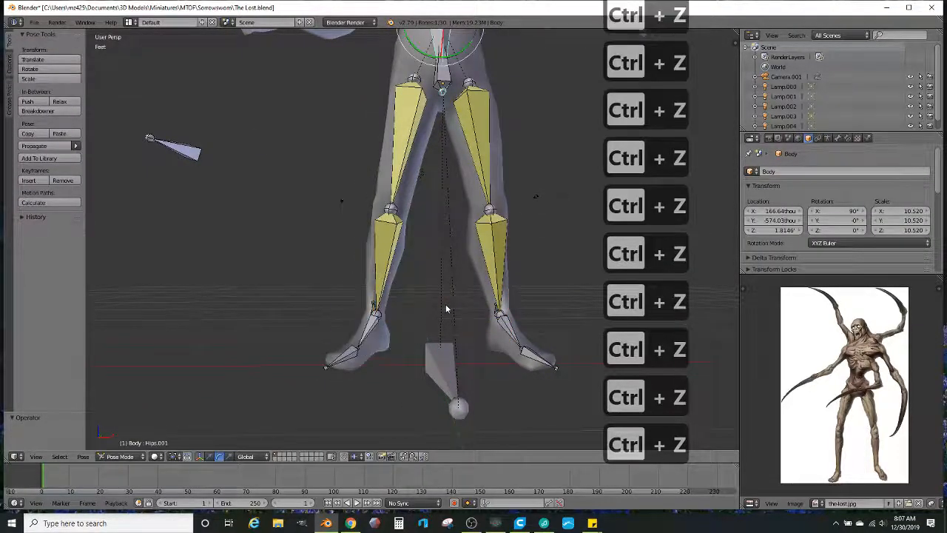
# Step: Move the right foot's IK control bone along its axes to reposition the foot
pyautogui.moveTo(414, 313); pyautogui.dragTo(533, 316, button='middle')
pyautogui.rightClick(320, 327)
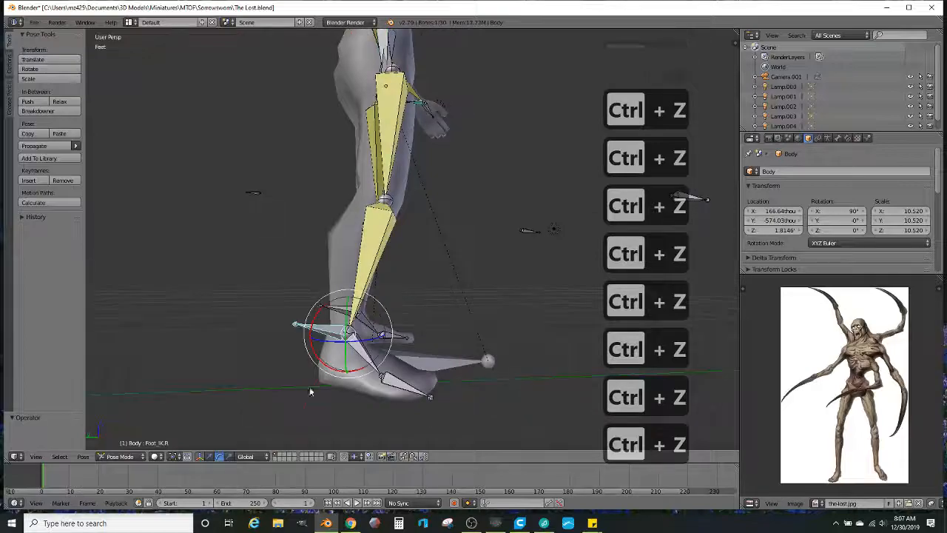
pyautogui.click(209, 456)
pyautogui.moveTo(331, 333); pyautogui.dragTo(528, 326)
pyautogui.moveTo(527, 326); pyautogui.dragTo(575, 338, button='middle')
pyautogui.moveTo(582, 331); pyautogui.dragTo(572, 333)
# Step: Rotate the right foot bone with the rotation manipulator to turn the foot forward
pyautogui.moveTo(572, 332); pyautogui.dragTo(384, 350, button='middle')
pyautogui.rightClick(364, 336)
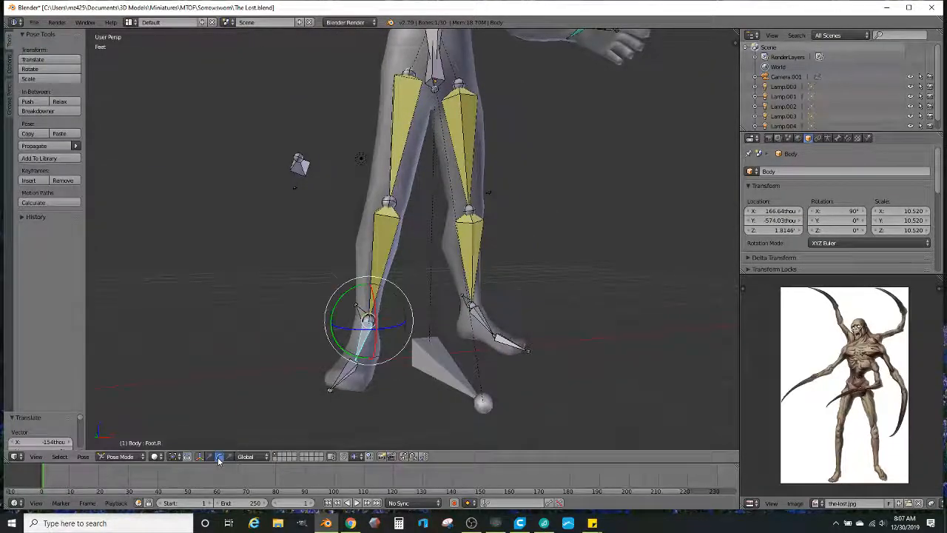
pyautogui.moveTo(398, 330); pyautogui.dragTo(394, 336)
pyautogui.moveTo(417, 325); pyautogui.dragTo(379, 330, button='middle')
pyautogui.moveTo(417, 301); pyautogui.dragTo(423, 301)
pyautogui.moveTo(419, 300); pyautogui.dragTo(416, 290, button='middle')
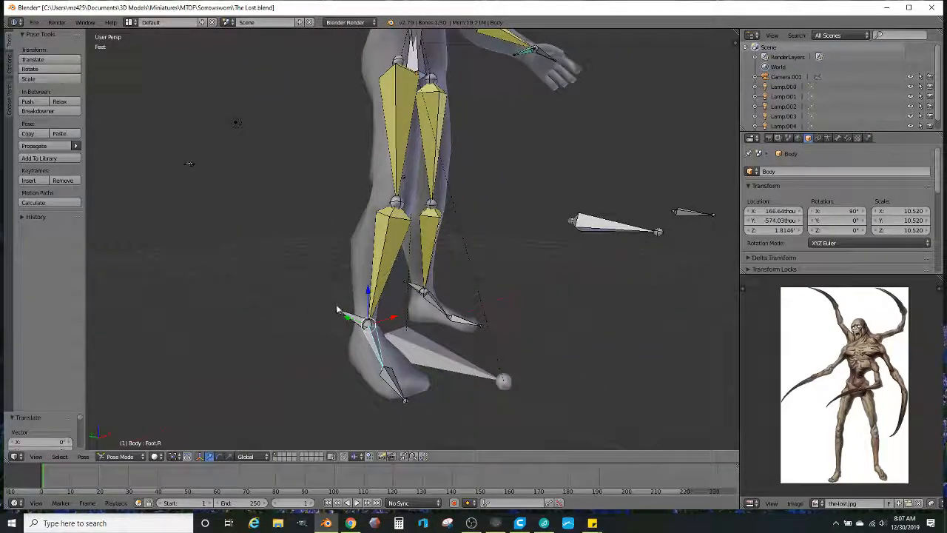
# Step: Adjust the right foot's IK control bone for the stance, ending with a shift of about -364 thou along X
pyautogui.moveTo(339, 311); pyautogui.dragTo(390, 318, button='middle')
pyautogui.moveTo(416, 315); pyautogui.dragTo(435, 306)
pyautogui.moveTo(435, 306); pyautogui.dragTo(469, 311, button='middle')
pyautogui.moveTo(469, 310); pyautogui.dragTo(445, 321)
pyautogui.moveTo(446, 321); pyautogui.dragTo(452, 293, button='middle')
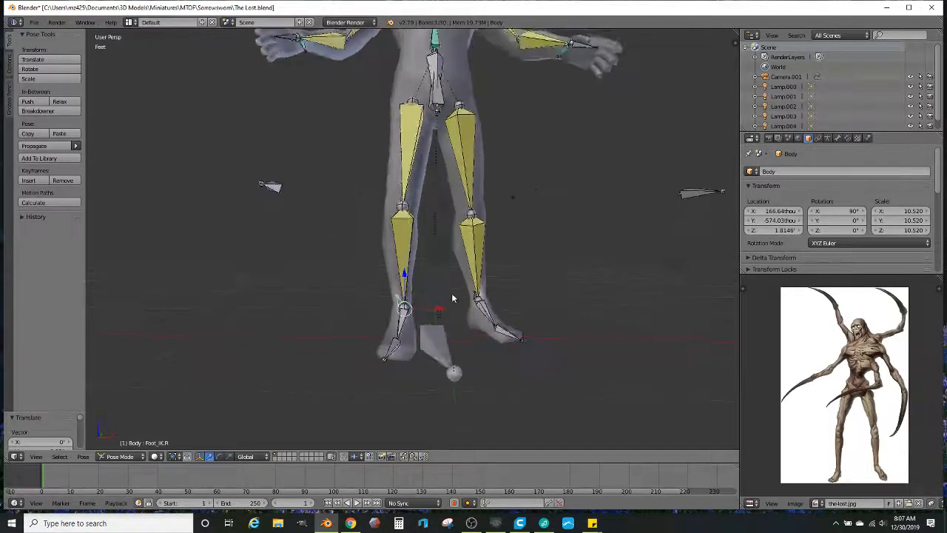
pyautogui.moveTo(437, 306); pyautogui.dragTo(432, 309)
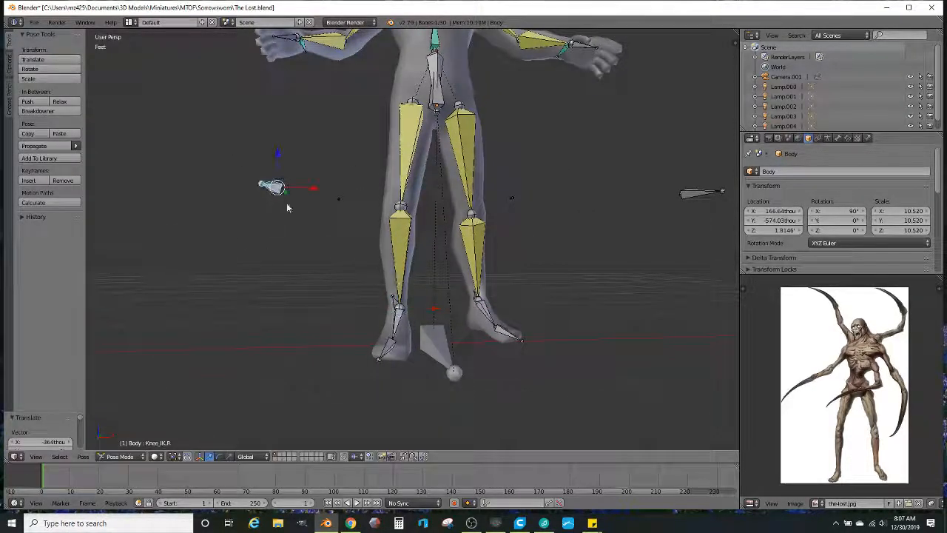
# Step: Move the right knee's IK control bone inward by about 2.29 ft along X
pyautogui.scroll(-3, 289, 214)
pyautogui.press('g')
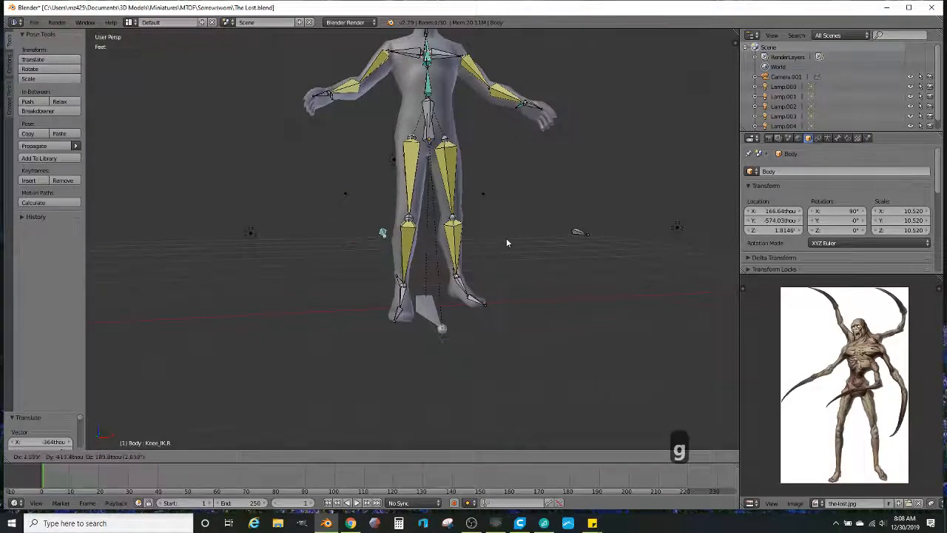
pyautogui.click(502, 240)
pyautogui.moveTo(502, 240); pyautogui.dragTo(497, 307, button='middle')
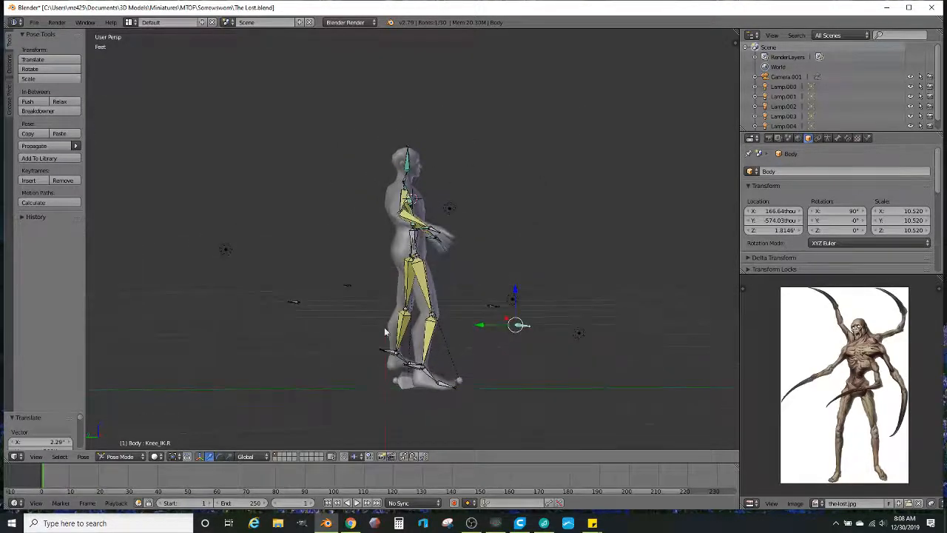
# Step: Move the left foot's IK control bone in small amounts to adjust the rear foot's placement
pyautogui.moveTo(369, 346); pyautogui.dragTo(487, 314, button='middle')
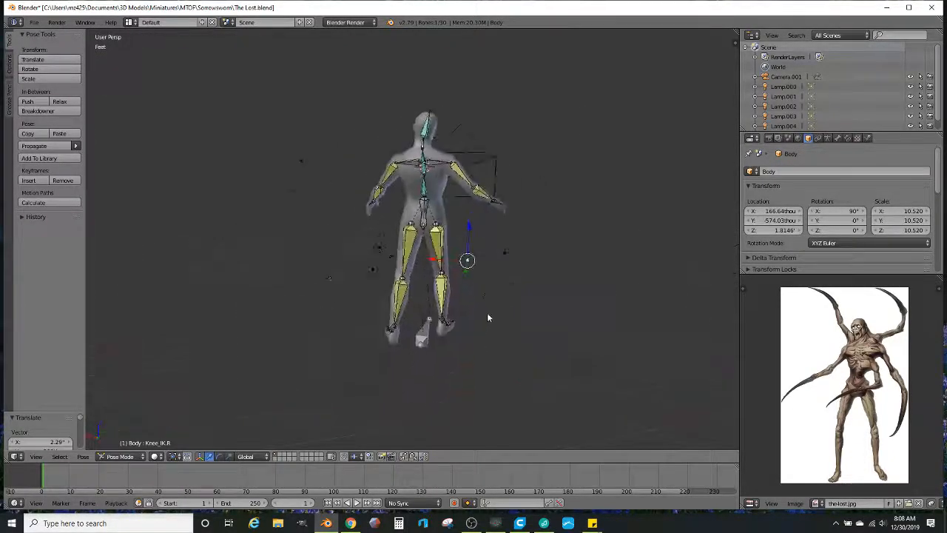
pyautogui.scroll(2, 486, 313)
pyautogui.rightClick(384, 353)
pyautogui.moveTo(385, 353); pyautogui.dragTo(361, 357, button='middle')
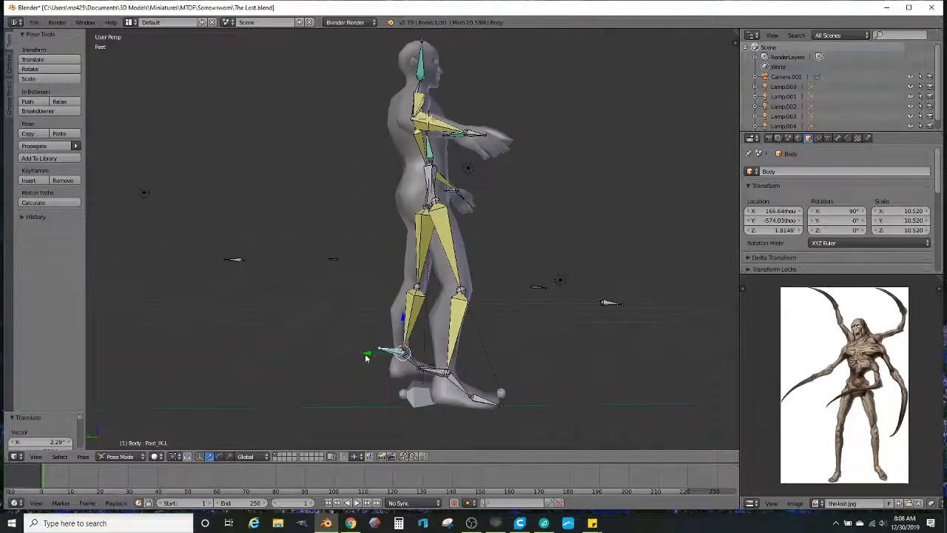
pyautogui.moveTo(370, 355); pyautogui.dragTo(365, 354)
pyautogui.moveTo(415, 351); pyautogui.dragTo(419, 340, button='middle')
pyautogui.moveTo(421, 331); pyautogui.dragTo(424, 325)
pyautogui.moveTo(425, 326); pyautogui.dragTo(398, 351, button='middle')
pyautogui.moveTo(382, 358); pyautogui.dragTo(382, 362)
pyautogui.moveTo(382, 362); pyautogui.dragTo(479, 348, button='middle')
# Step: Apply the Armature modifier on the male body mesh to make its current pose permanent
pyautogui.moveTo(463, 275); pyautogui.dragTo(357, 276, button='middle')
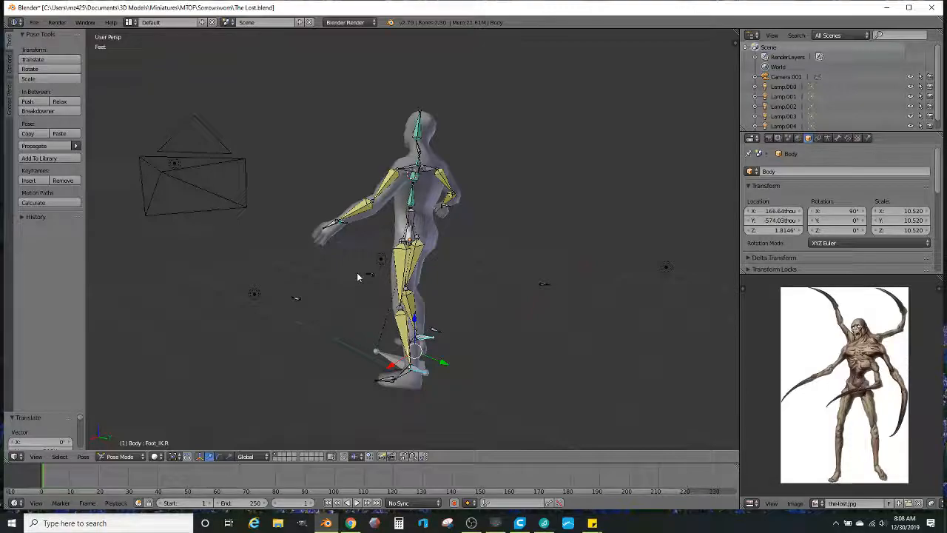
pyautogui.moveTo(466, 212); pyautogui.dragTo(536, 287, button='middle')
pyautogui.rightClick(456, 220)
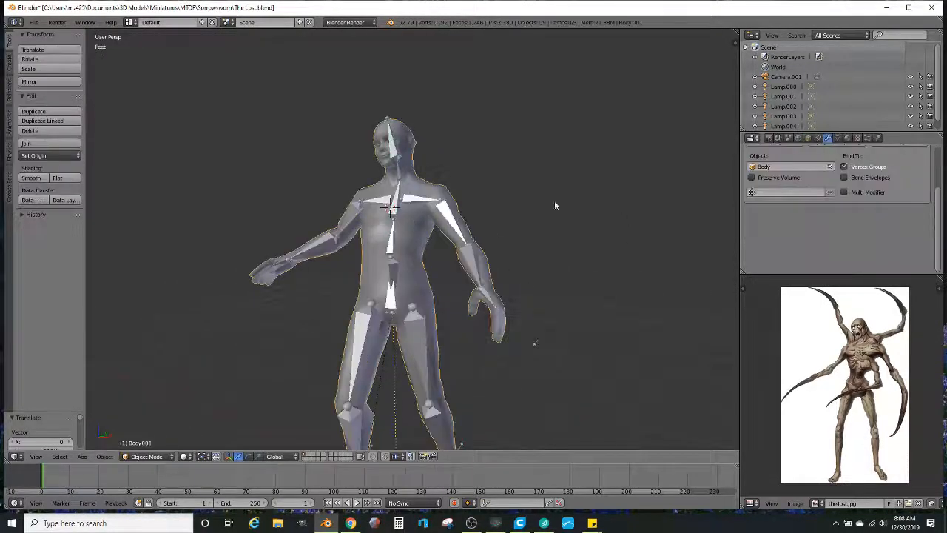
pyautogui.scroll(3, 822, 173)
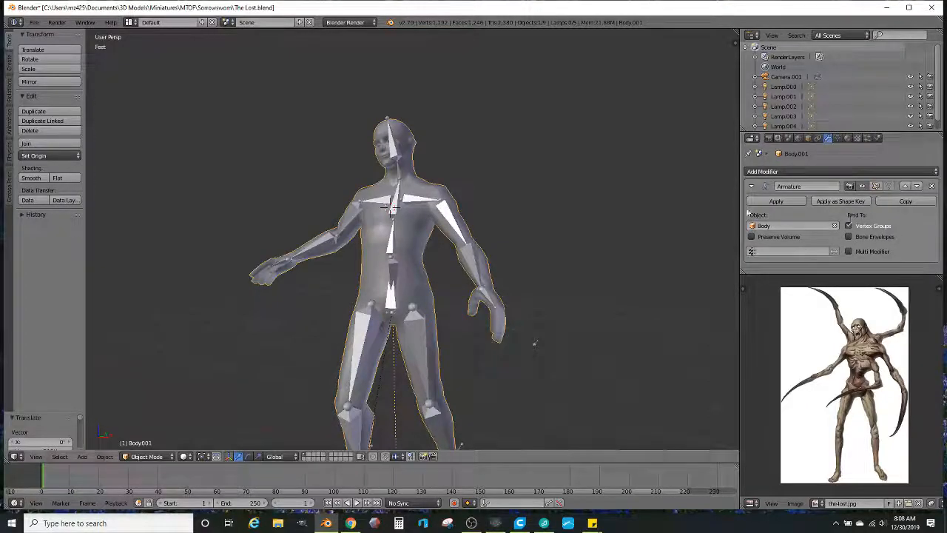
pyautogui.click(762, 205)
# Step: Set the body mesh's parent using the Object (Keep Transform) option
pyautogui.hotkey('ctrl', 'p')
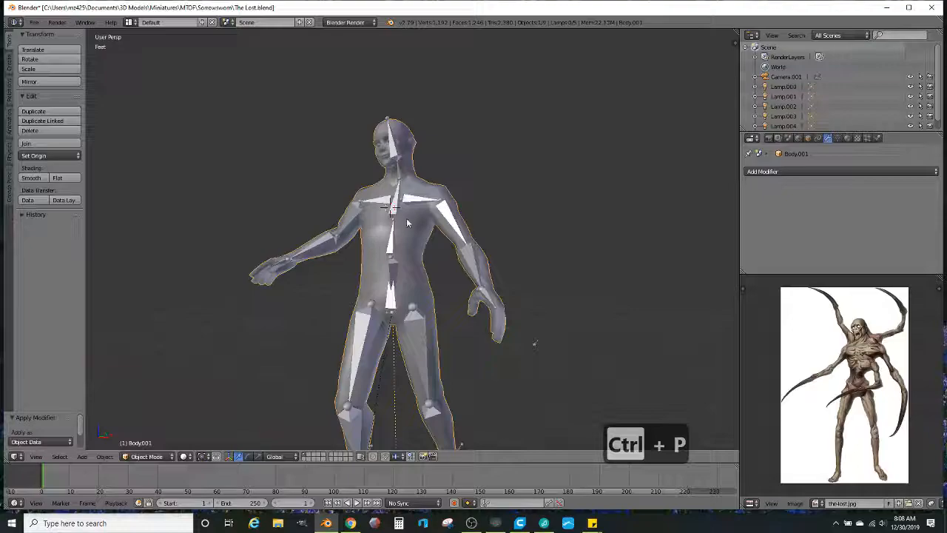
pyautogui.hotkey('ctrl', 'p')
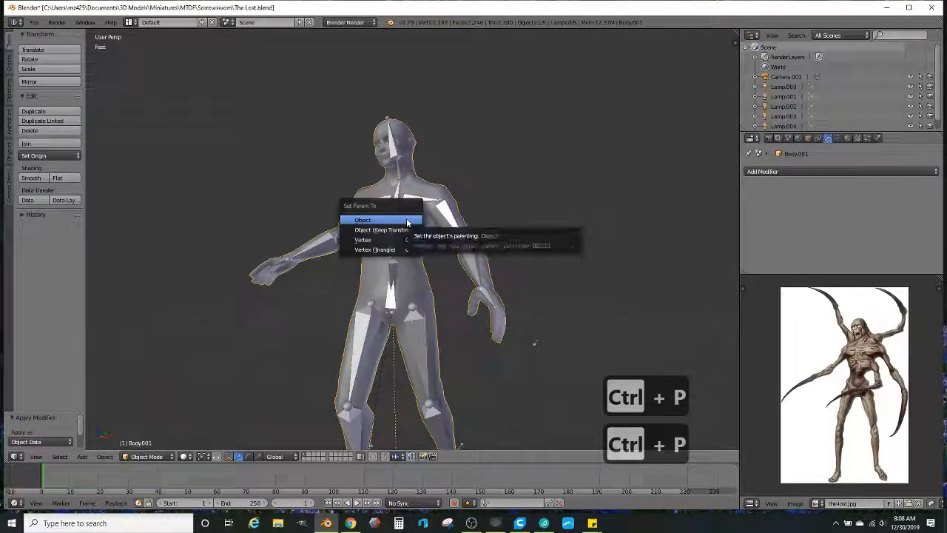
pyautogui.click(400, 230)
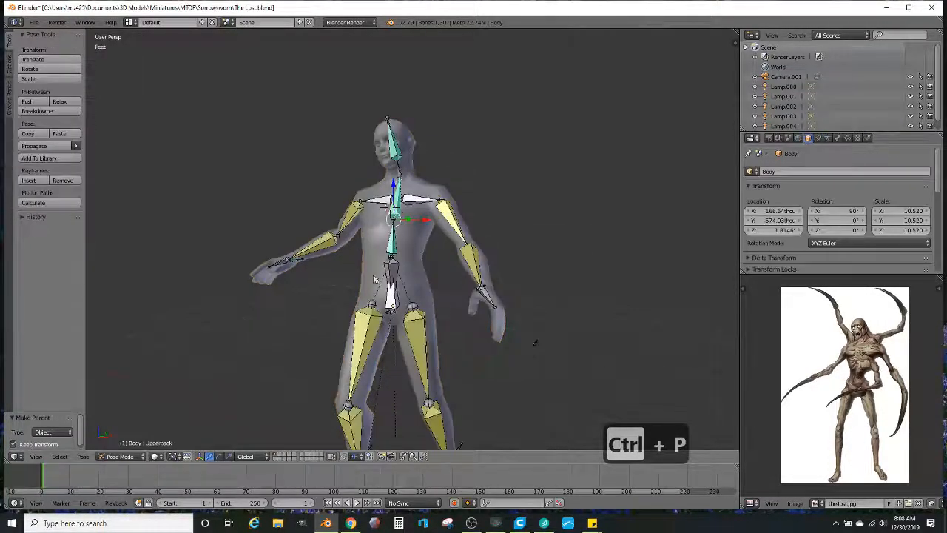
# Step: Return the Body armature to Object Mode and delete it
pyautogui.click(120, 456)
pyautogui.click(122, 447)
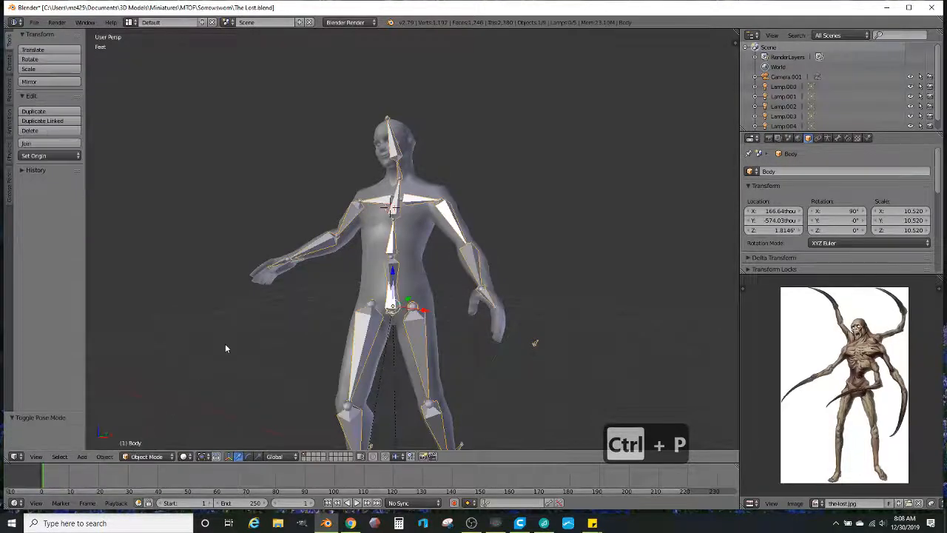
pyautogui.press('Delete')
pyautogui.click(224, 343)
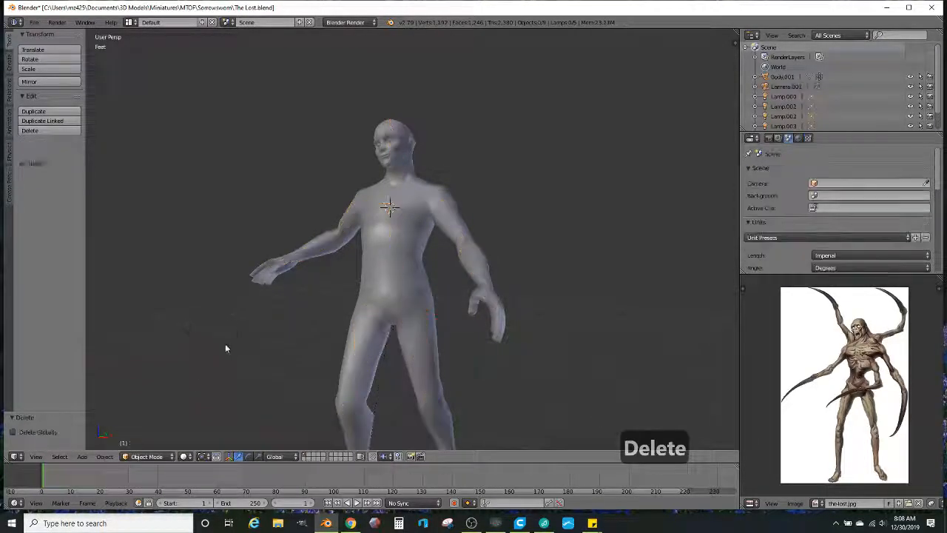
# Step: Switch the Root armature between the feet to Object Mode and delete it
pyautogui.rightClick(403, 424)
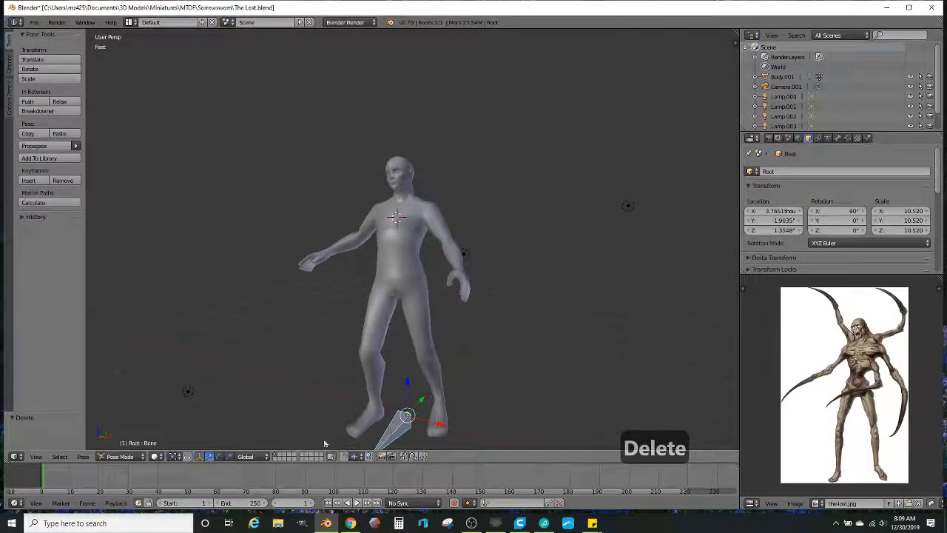
pyautogui.click(120, 456)
pyautogui.click(122, 444)
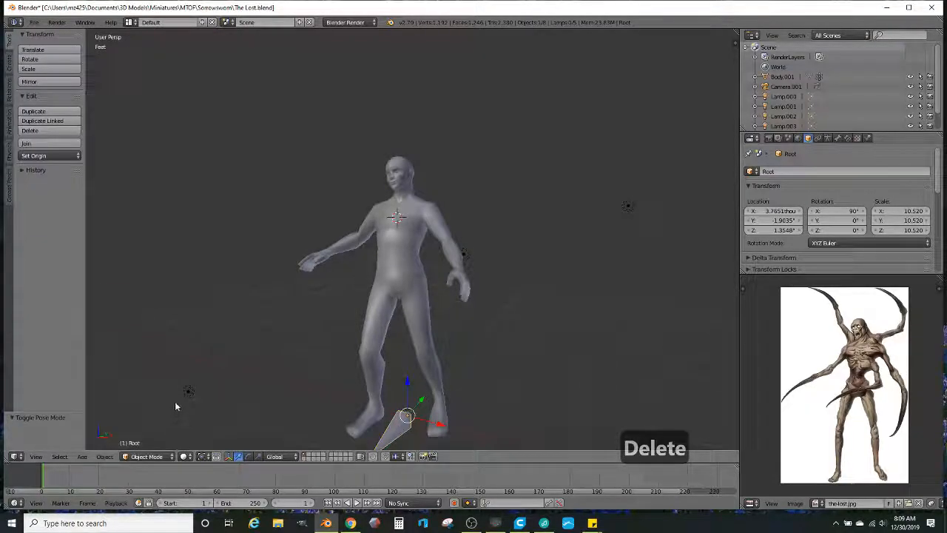
pyautogui.press('Delete')
pyautogui.click(175, 401)
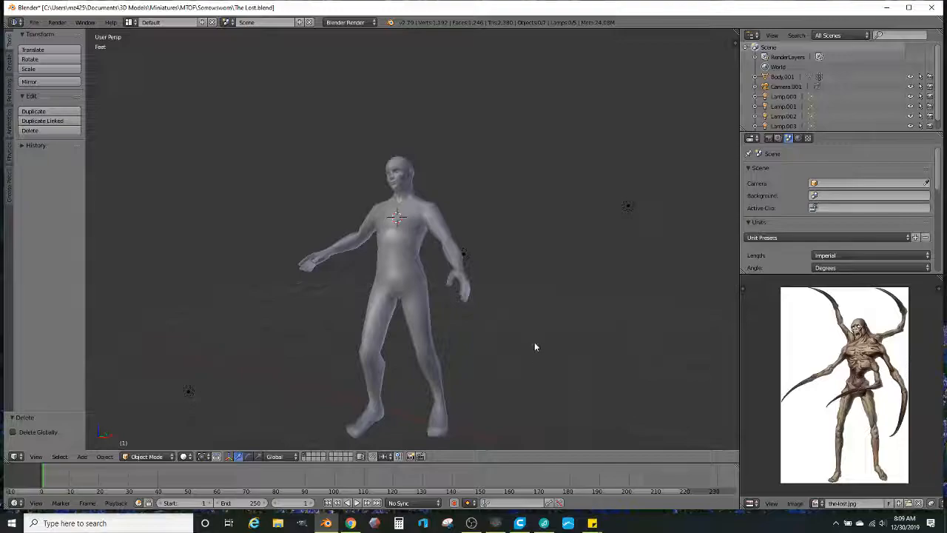
# Step: Enlarge the reference image and put the body mesh into Edit Mode with face selection
pyautogui.moveTo(528, 333); pyautogui.dragTo(674, 354, button='middle')
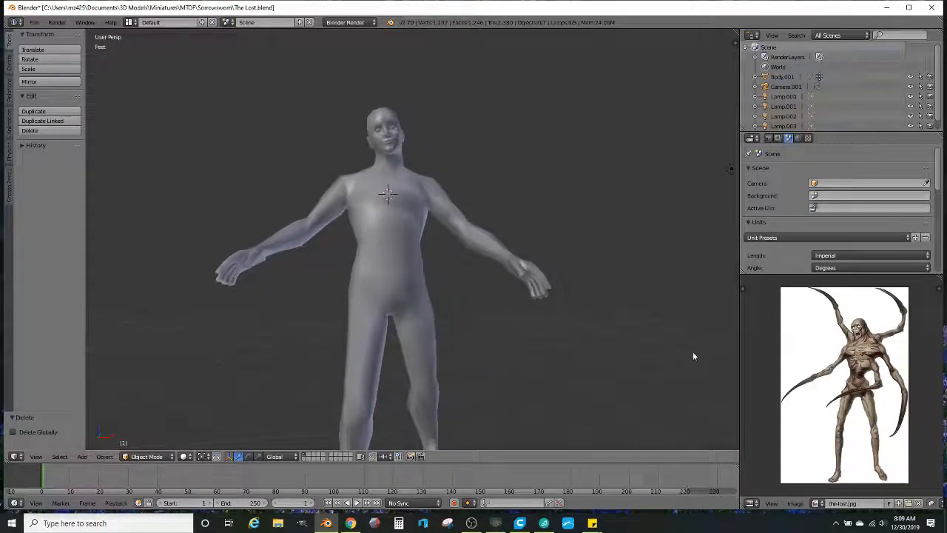
pyautogui.scroll(3, 807, 347)
pyautogui.scroll(-3, 827, 340)
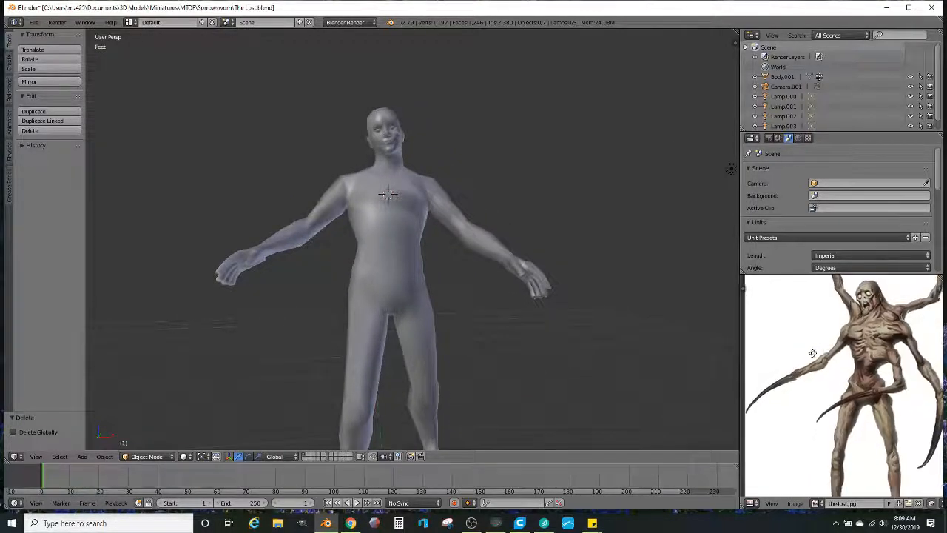
pyautogui.rightClick(246, 277)
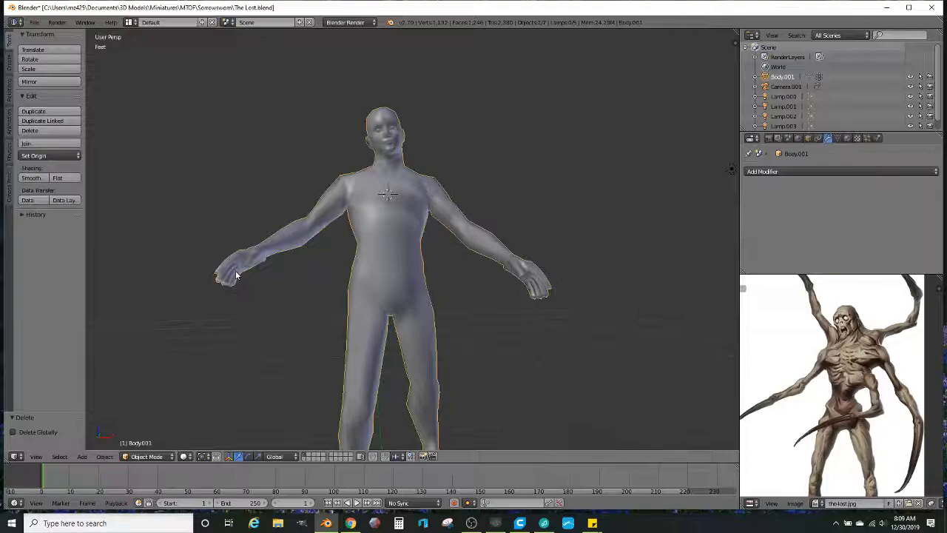
pyautogui.press('Tab')
pyautogui.moveTo(245, 277); pyautogui.dragTo(377, 310, button='middle')
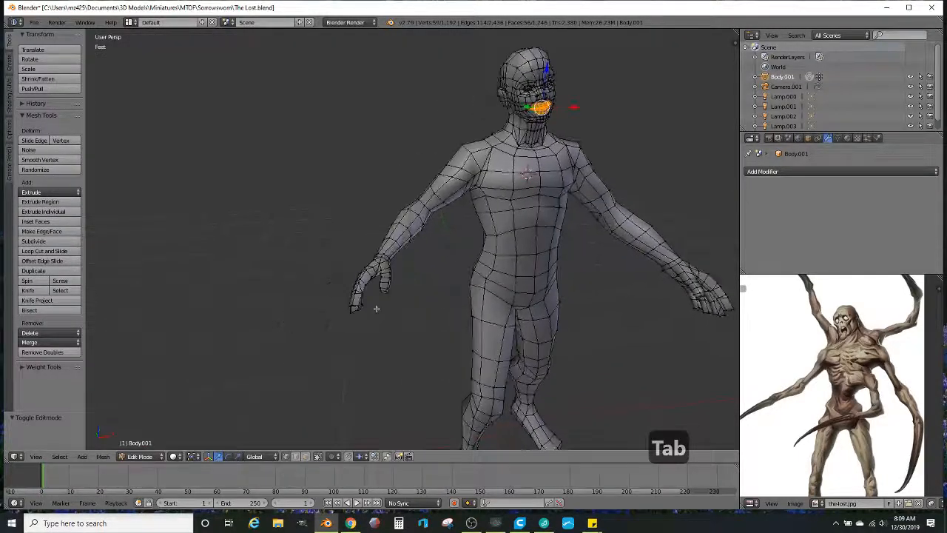
pyautogui.click(312, 456)
# Step: Select all faces of the right hand up to the wrist in wireframe and delete them
pyautogui.moveTo(467, 312); pyautogui.dragTo(478, 298, button='middle')
pyautogui.scroll(4, 456, 315)
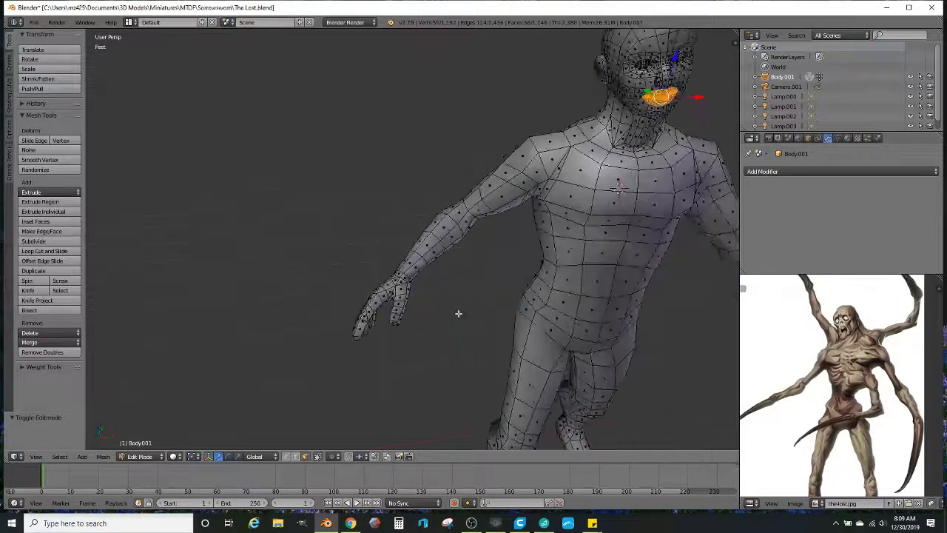
pyautogui.press('z')
pyautogui.rightClick(403, 298)
pyautogui.moveTo(296, 393)
pyautogui.keyDown('ctrl'); pyautogui.mouseDown()
pyautogui.moveTo(337, 394)
pyautogui.moveTo(429, 308)
pyautogui.moveTo(403, 271)
pyautogui.moveTo(288, 294)
pyautogui.mouseUp(); pyautogui.keyUp('ctrl')
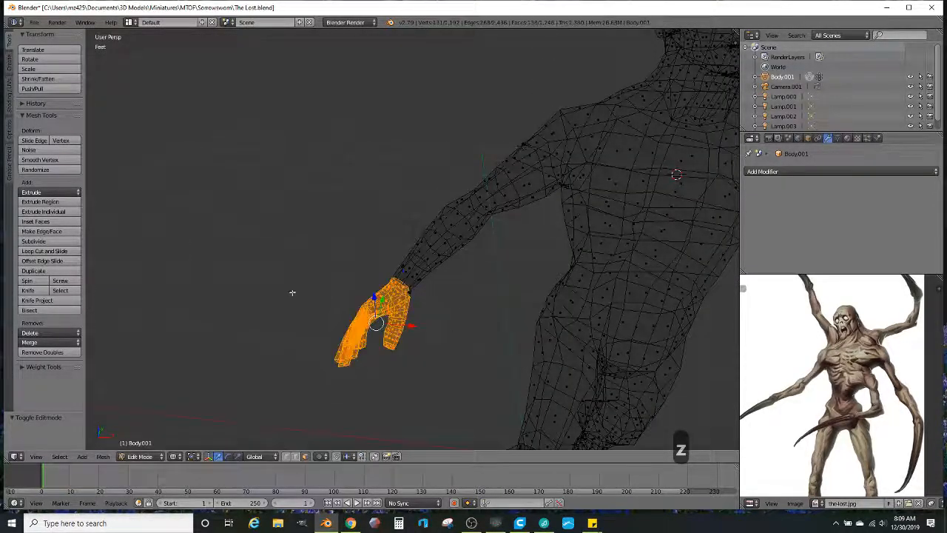
pyautogui.scroll(4, 348, 356)
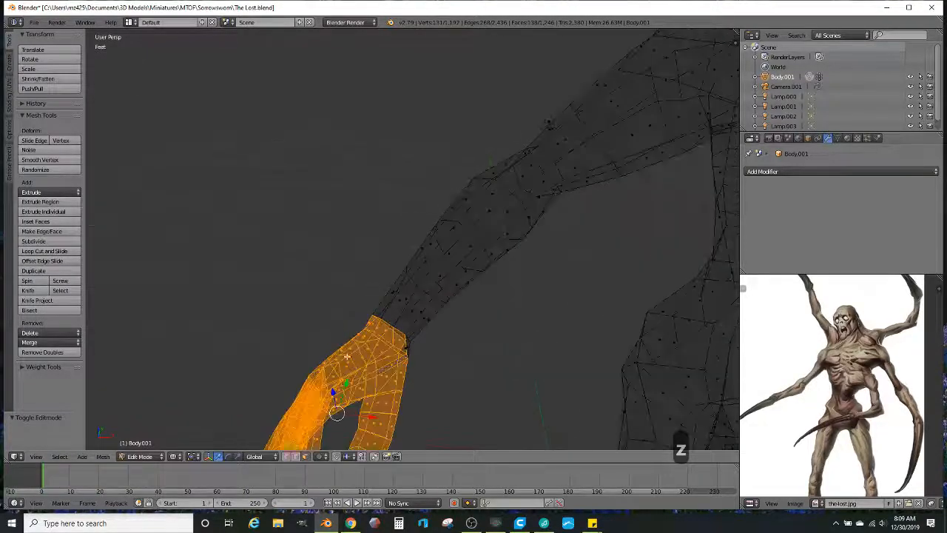
pyautogui.keyDown('shift'); pyautogui.rightClick(410, 346); pyautogui.keyUp('shift')
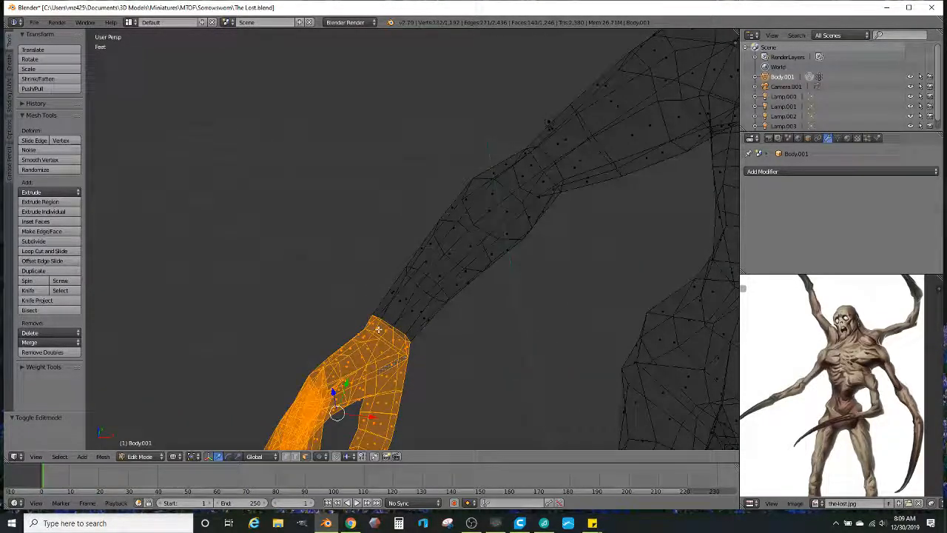
pyautogui.press('Delete')
pyautogui.click(354, 351)
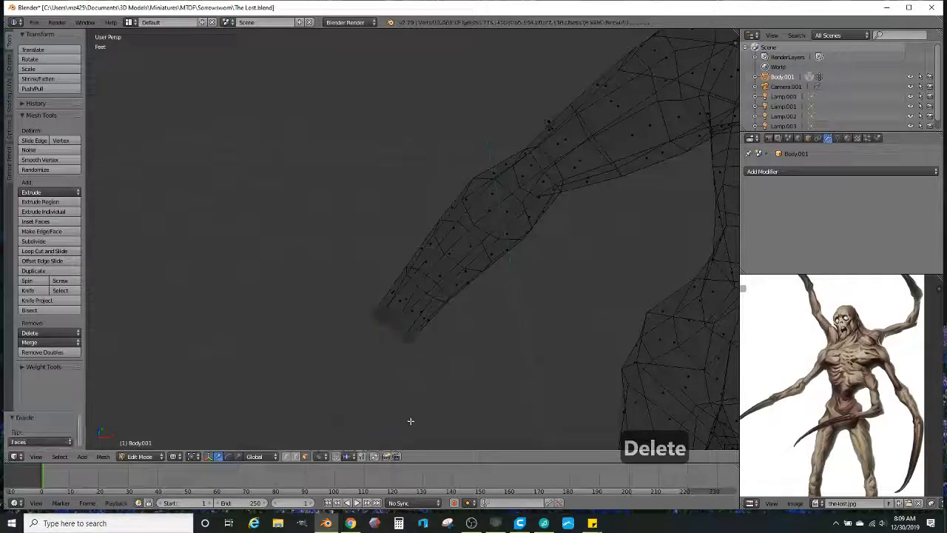
# Step: Fill the open edge loop at the right wrist with faces and return to solid shading
pyautogui.click(296, 456)
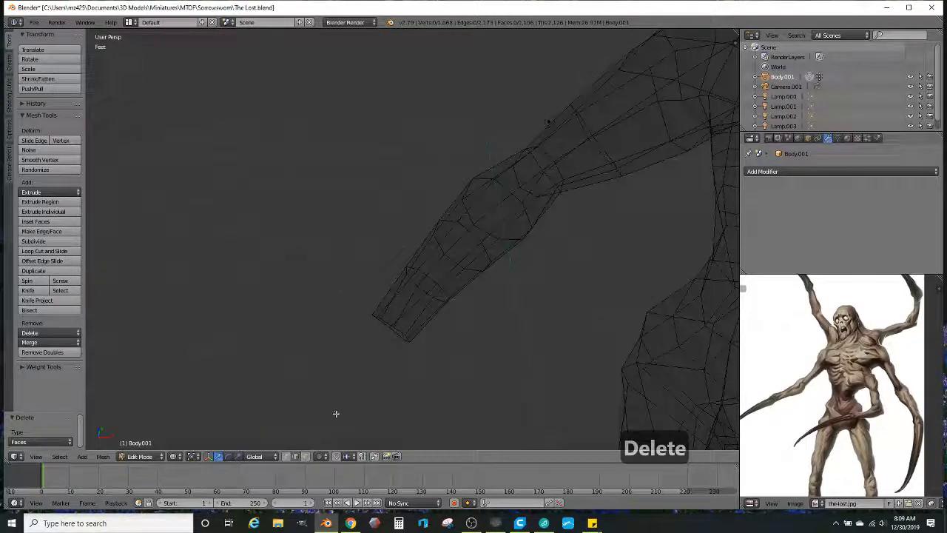
pyautogui.keyDown('alt'); pyautogui.rightClick(386, 322); pyautogui.keyUp('alt')
pyautogui.moveTo(386, 322); pyautogui.dragTo(479, 341, button='middle')
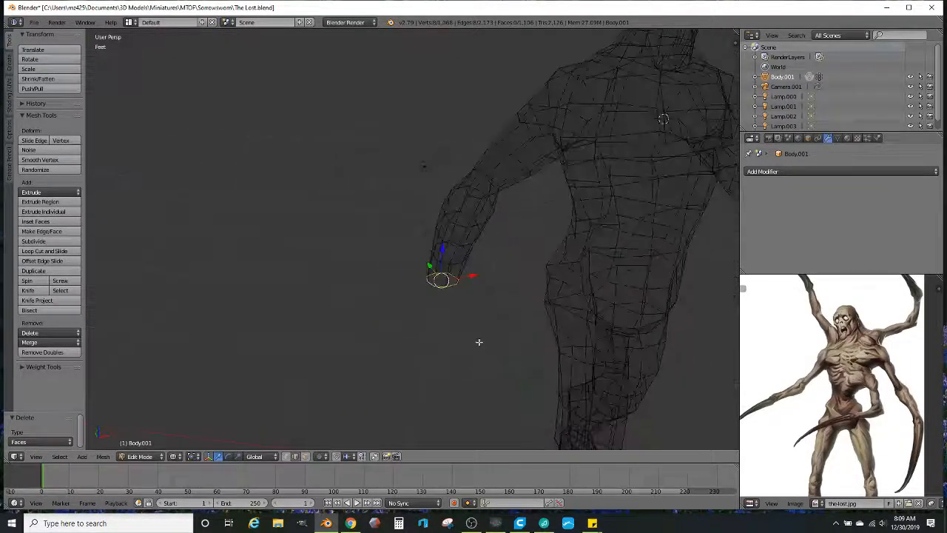
pyautogui.hotkey('alt', 'f')
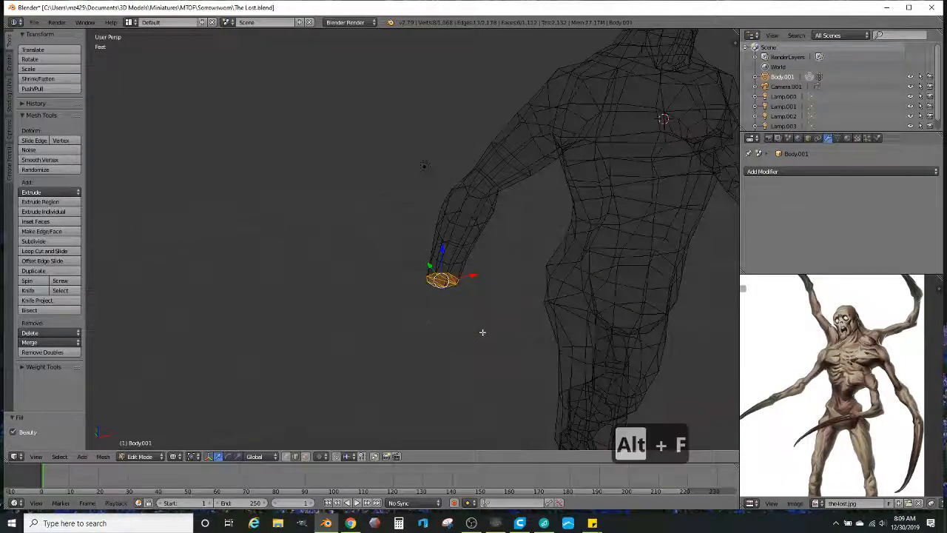
pyautogui.press('z')
pyautogui.moveTo(480, 327); pyautogui.dragTo(462, 332, button='middle')
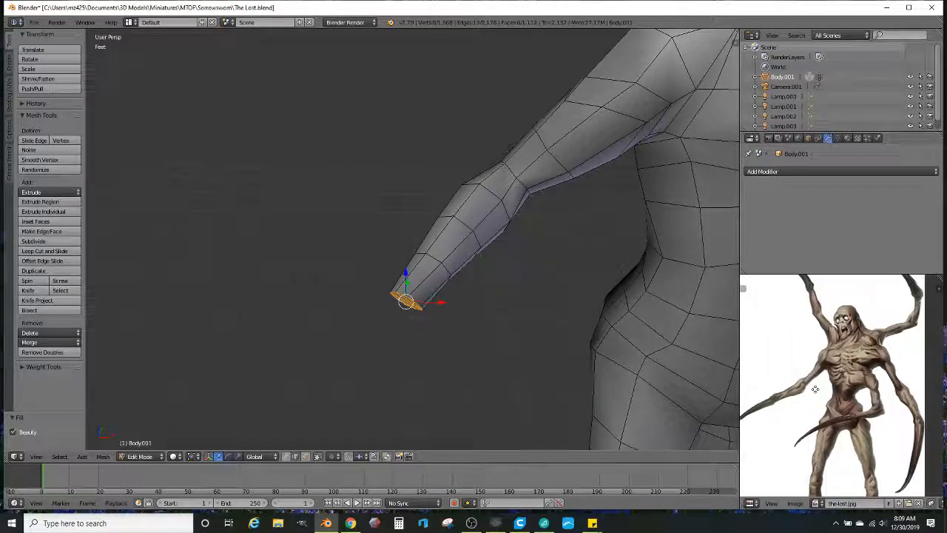
# Step: Extrude the capped right wrist twice to start the blade's base, scaling the outer end by about 1.176
pyautogui.scroll(2, 812, 388)
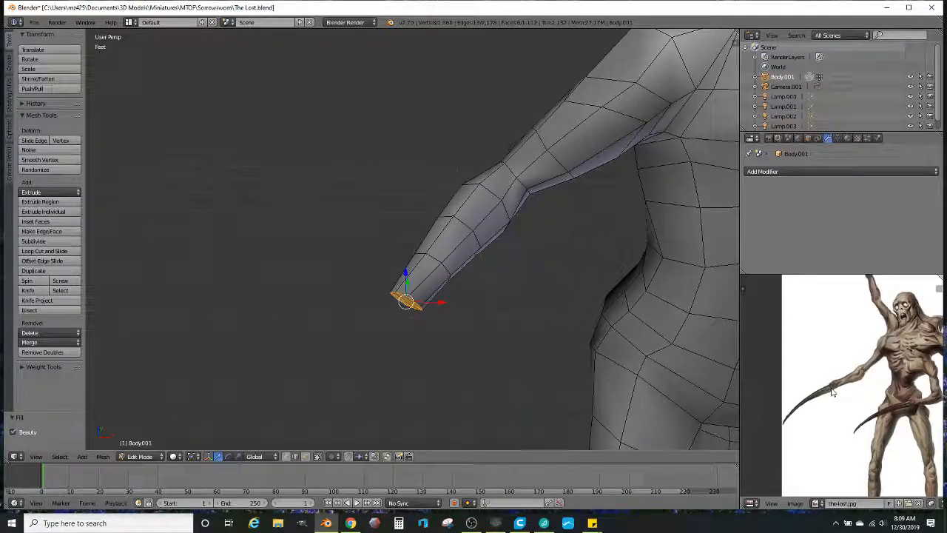
pyautogui.moveTo(892, 380); pyautogui.dragTo(855, 378, button='middle')
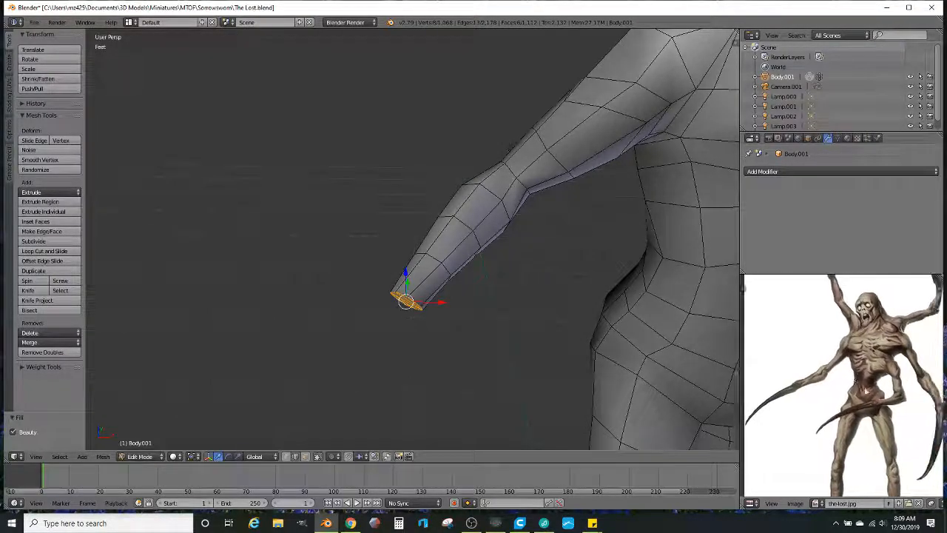
pyautogui.moveTo(482, 326)
pyautogui.mouseDown(button='middle')
pyautogui.moveTo(435, 317)
pyautogui.moveTo(513, 314)
pyautogui.moveTo(484, 345)
pyautogui.moveTo(482, 328)
pyautogui.mouseUp(button='middle')
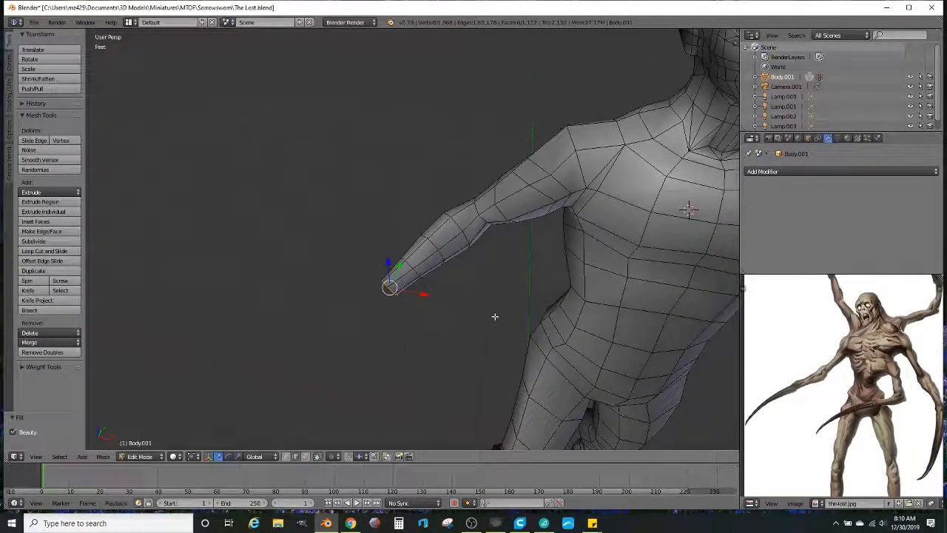
pyautogui.press('e')
pyautogui.press('s')
pyautogui.click(500, 308)
pyautogui.press('e')
pyautogui.click(496, 315)
pyautogui.press('s')
pyautogui.click(524, 291)
# Step: Extrude a long blade section from the right wrist and rotate its end face
pyautogui.scroll(-2, 518, 287)
pyautogui.moveTo(511, 282); pyautogui.dragTo(497, 296, button='middle')
pyautogui.press('e')
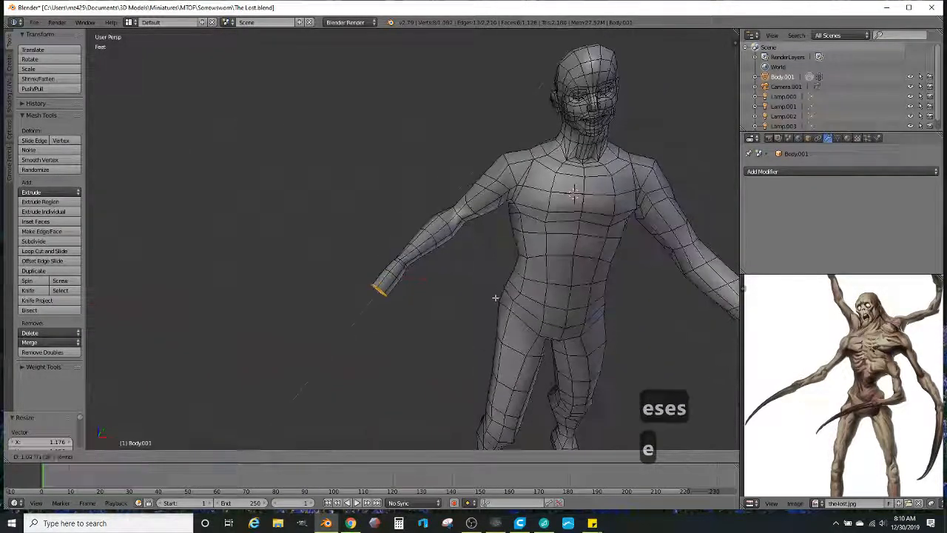
pyautogui.click(448, 337)
pyautogui.moveTo(437, 345); pyautogui.dragTo(474, 377, button='middle')
pyautogui.press('r')
pyautogui.click(480, 351)
# Step: Scale the end face of the long blade section by about 0.817
pyautogui.press('a')
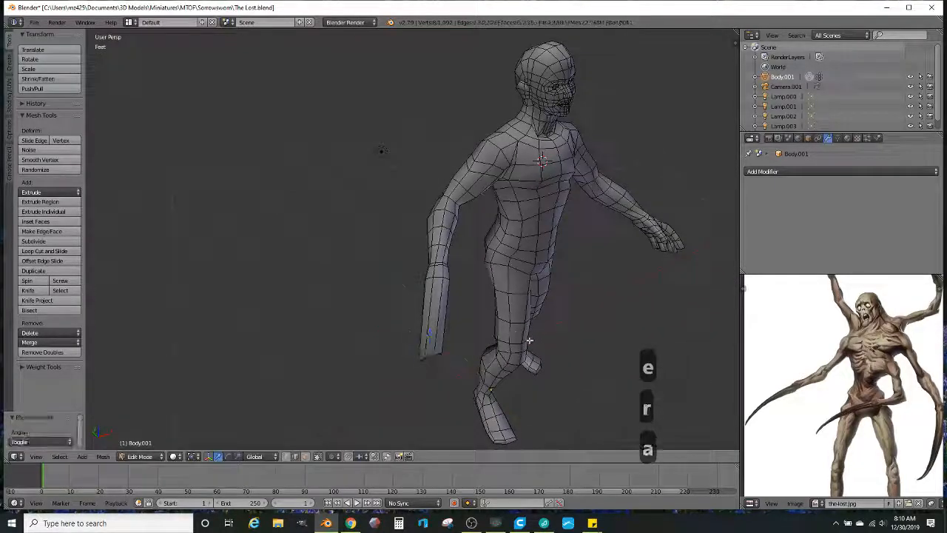
pyautogui.hotkey('ctrl', 'z')
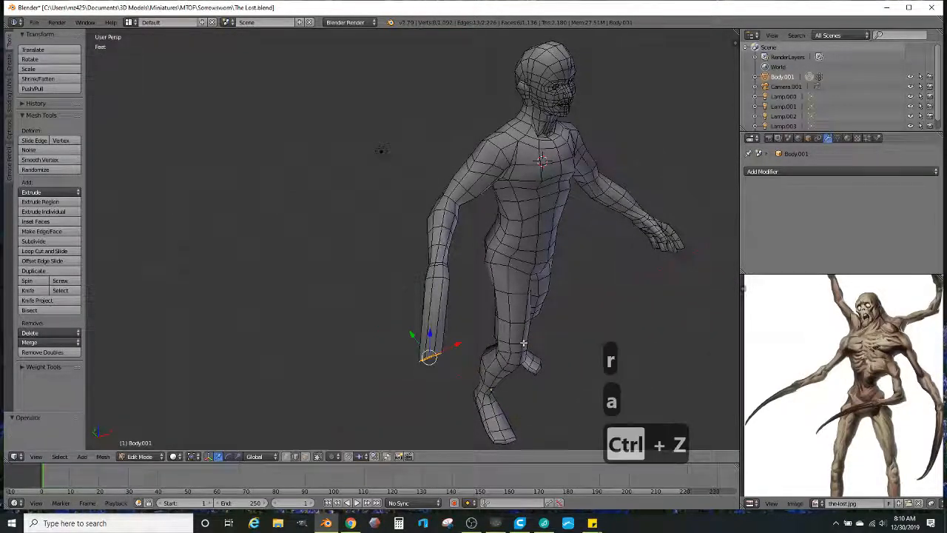
pyautogui.press('s')
pyautogui.click(464, 336)
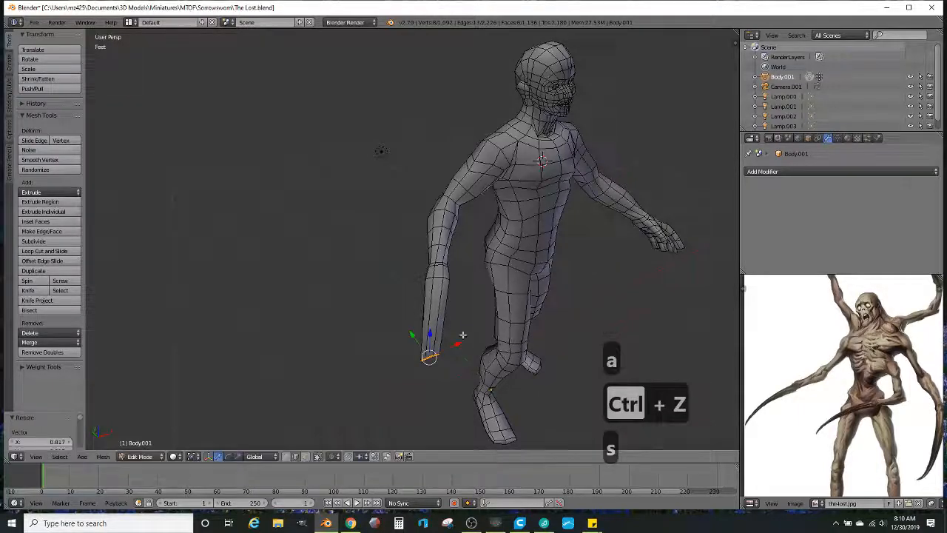
# Step: Extrude the next blade section, then rotate, shrink and reposition its end to form a curved taper
pyautogui.moveTo(478, 321); pyautogui.dragTo(489, 337, button='middle')
pyautogui.press('e')
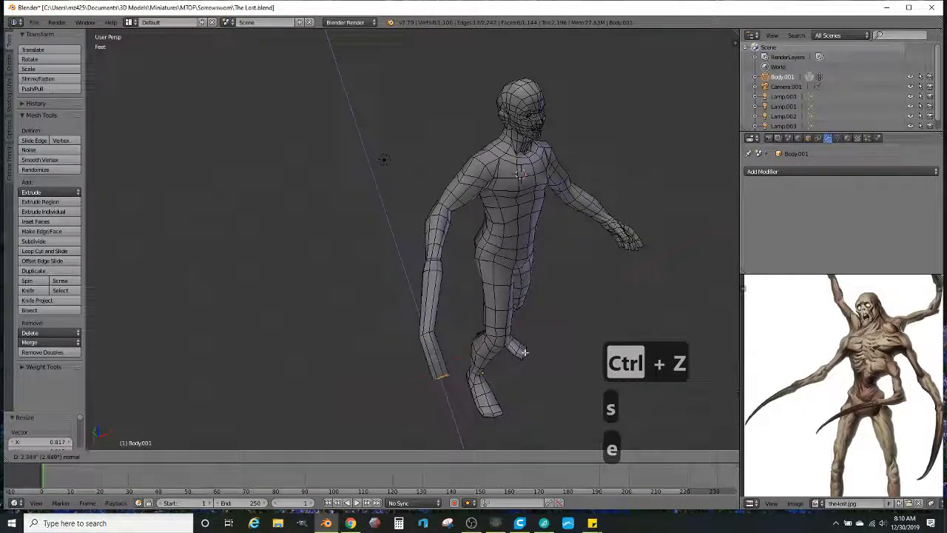
pyautogui.click(524, 352)
pyautogui.press('r')
pyautogui.click(541, 339)
pyautogui.press('s')
pyautogui.click(509, 346)
pyautogui.press('g')
pyautogui.click(433, 381)
# Step: Extrude the blade's tip section, narrow its end and move it about -600 thou along X
pyautogui.press('e')
pyautogui.click(492, 390)
pyautogui.press('s')
pyautogui.click(481, 399)
pyautogui.press('g')
pyautogui.click(464, 393)
# Step: Select the blade's outer sections in wireframe and rotate them by about 7.72° in solid view
pyautogui.moveTo(492, 382)
pyautogui.mouseDown(button='middle')
pyautogui.moveTo(479, 345)
pyautogui.moveTo(434, 313)
pyautogui.moveTo(408, 345)
pyautogui.moveTo(373, 316)
pyautogui.moveTo(427, 317)
pyautogui.mouseUp(button='middle')
pyautogui.scroll(2, 427, 317)
pyautogui.press('z')
pyautogui.moveTo(271, 375)
pyautogui.keyDown('ctrl'); pyautogui.mouseDown()
pyautogui.moveTo(451, 313)
pyautogui.moveTo(300, 268)
pyautogui.mouseUp(); pyautogui.keyUp('ctrl')
pyautogui.press('z')
pyautogui.press('r')
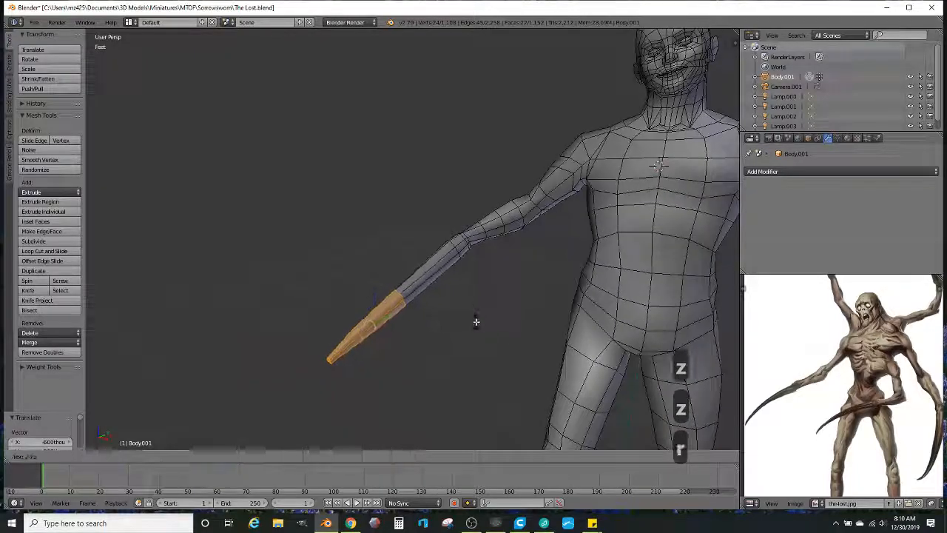
pyautogui.click(476, 323)
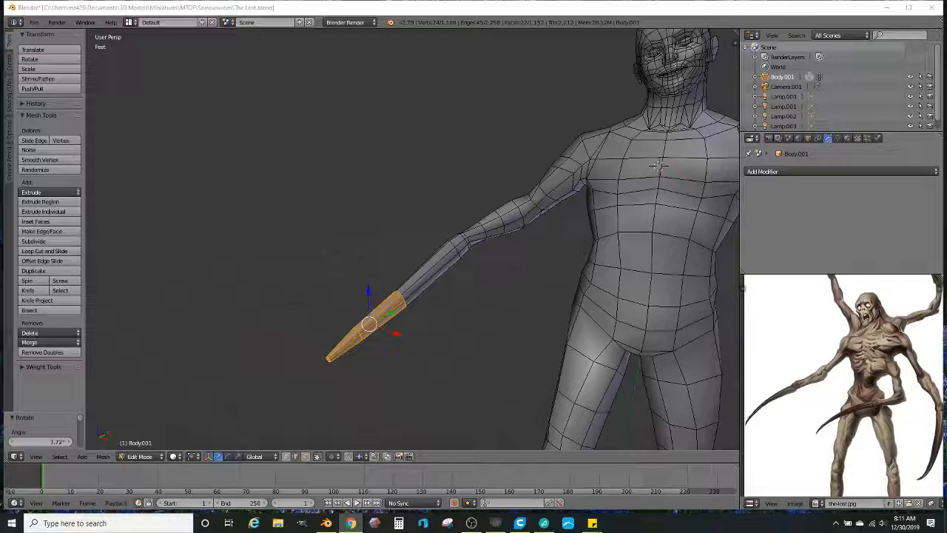
pyautogui.hotkey('ctrl', 'v')
pyautogui.press('Return')
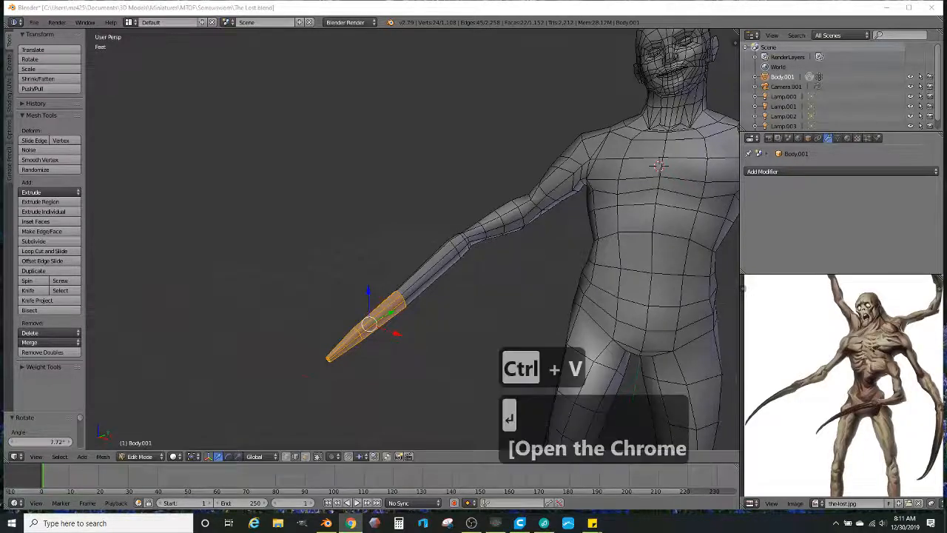
pyautogui.write('streaming now!')
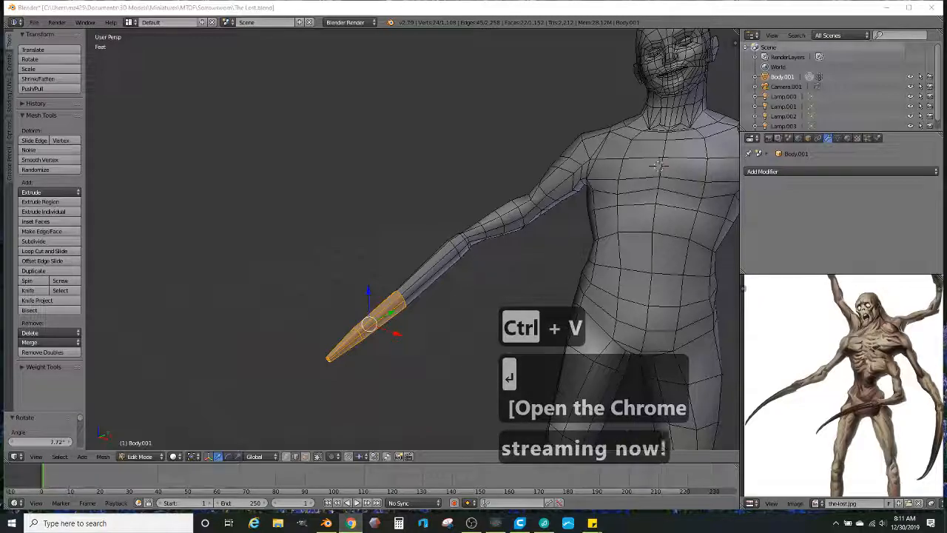
pyautogui.press('Return')
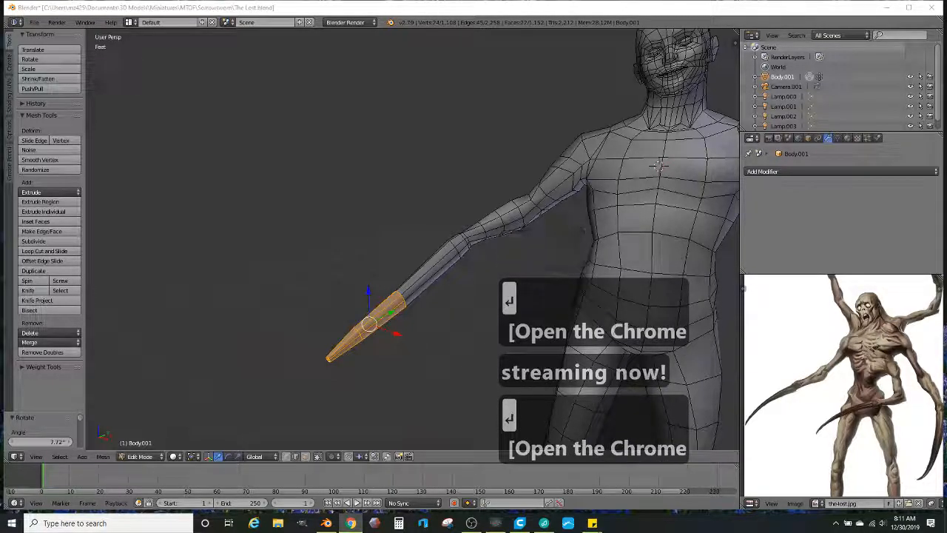
pyautogui.click(524, 12)
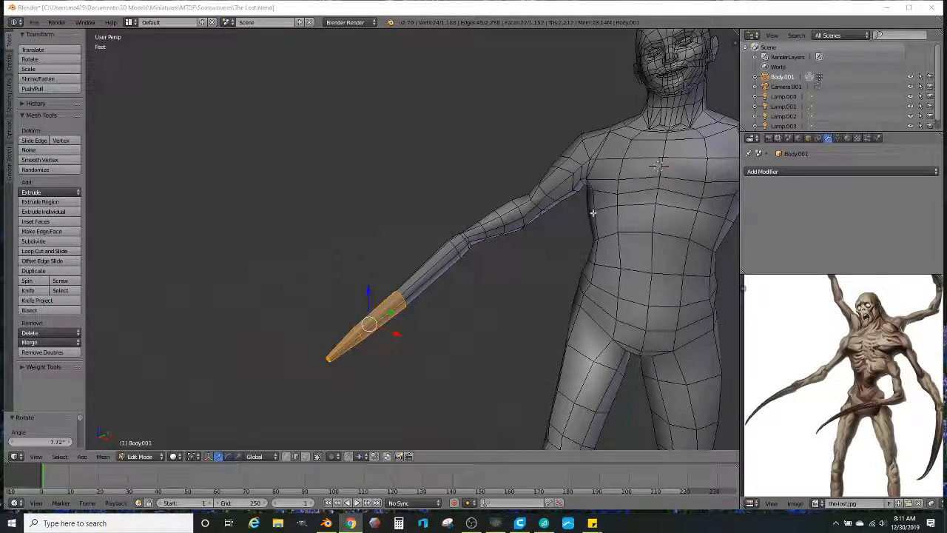
# Step: Rotate the selected outer blade sections further and reposition them to strengthen the blade's curve
pyautogui.moveTo(542, 257); pyautogui.dragTo(539, 287, button='middle')
pyautogui.press('r')
pyautogui.click(546, 257)
pyautogui.press('g')
pyautogui.click(572, 214)
# Step: Add a loop cut around the middle of the blade's first long section
pyautogui.moveTo(573, 214); pyautogui.dragTo(433, 213, button='middle')
pyautogui.moveTo(491, 229); pyautogui.dragTo(434, 127, button='middle')
pyautogui.moveTo(418, 168); pyautogui.dragTo(411, 200, button='middle')
pyautogui.hotkey('ctrl', 'r')
pyautogui.click(396, 208)
pyautogui.click(392, 214)
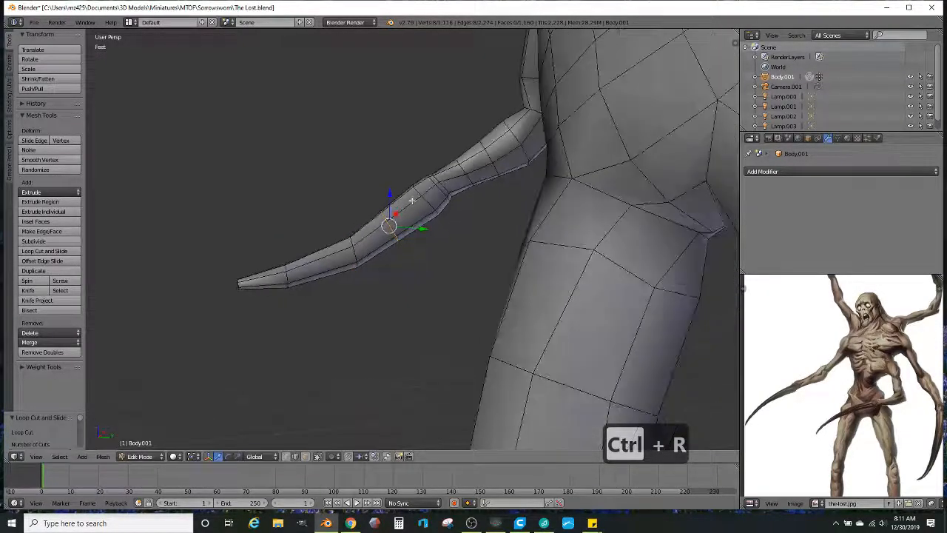
# Step: Move the new edge loop to smooth the blade's curve, finishing with a shift of about 36.9 thou along X
pyautogui.press('g')
pyautogui.click(408, 210)
pyautogui.moveTo(471, 257); pyautogui.dragTo(561, 256, button='middle')
pyautogui.press('g')
pyautogui.click(462, 263)
# Step: Rotate the blade's new edge loop by about 4.23° so it follows the curve
pyautogui.scroll(3, 560, 256)
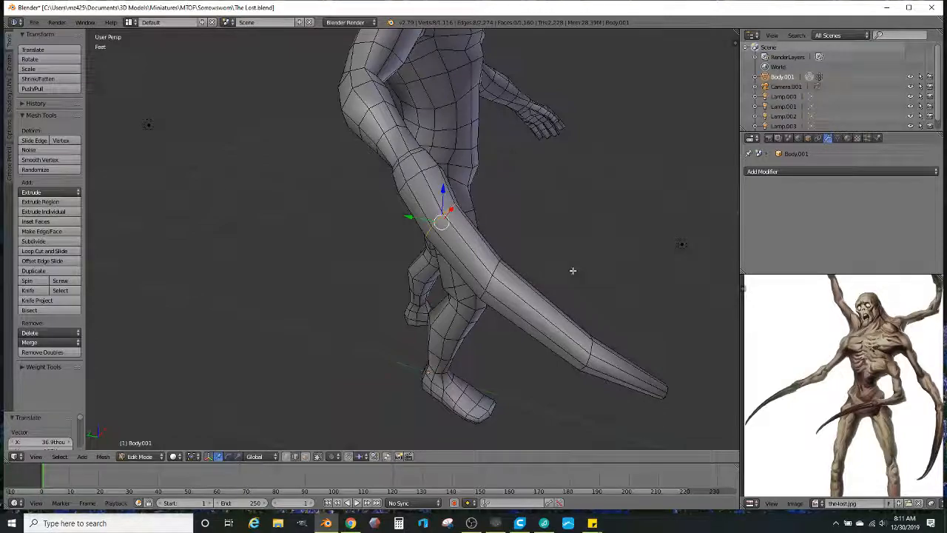
pyautogui.scroll(-2, 387, 282)
pyautogui.moveTo(385, 283); pyautogui.dragTo(316, 289, button='middle')
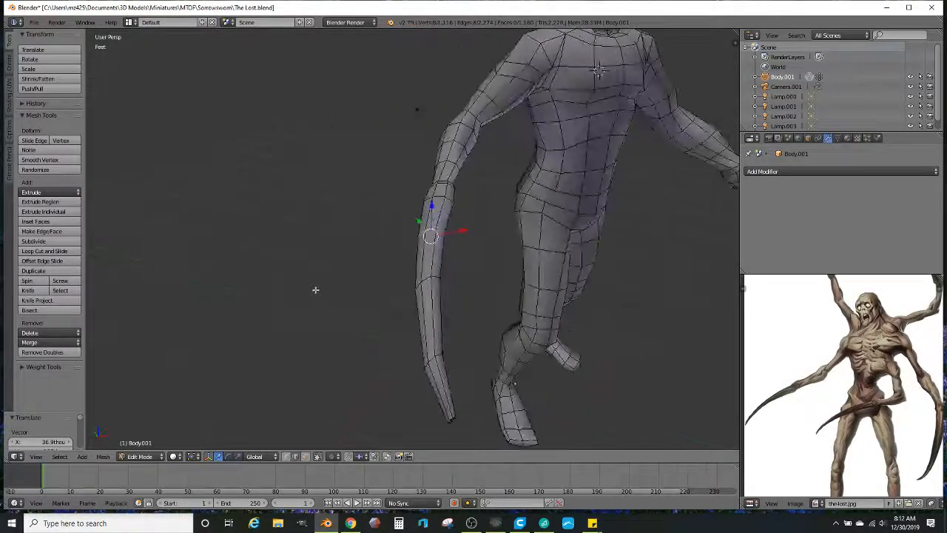
pyautogui.scroll(2, 315, 290)
pyautogui.moveTo(461, 298); pyautogui.dragTo(525, 322, button='middle')
pyautogui.scroll(2, 526, 281)
pyautogui.moveTo(526, 279); pyautogui.dragTo(491, 254, button='middle')
pyautogui.press('r')
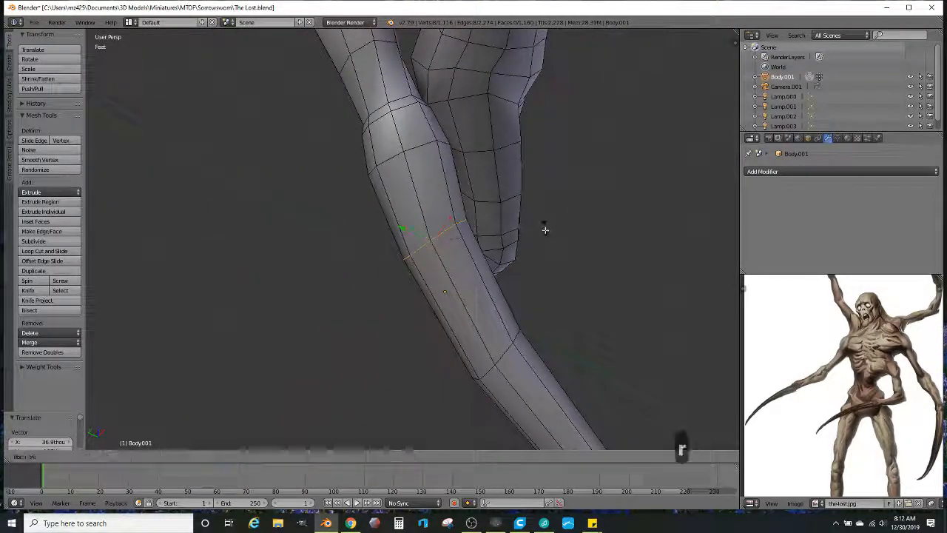
pyautogui.click(546, 232)
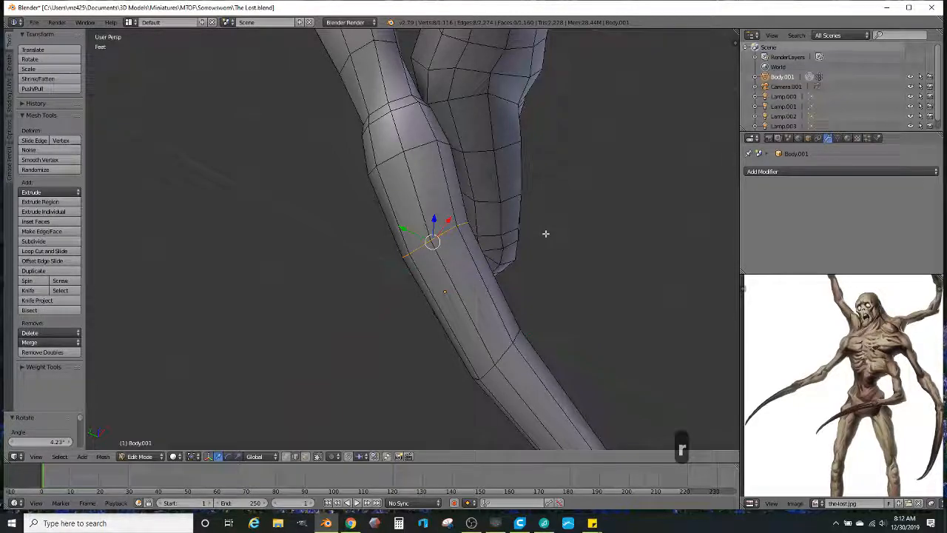
pyautogui.moveTo(546, 233); pyautogui.dragTo(437, 221, button='middle')
pyautogui.scroll(-5, 462, 213)
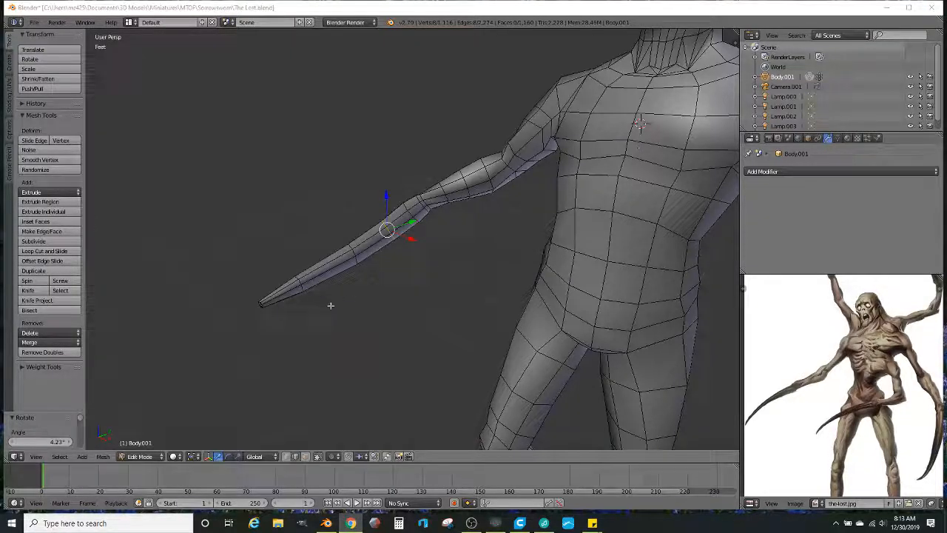
# Step: Select the whole blade's faces in wireframe, rotate them about 11.4° and move them about -817 thou along X
pyautogui.moveTo(323, 230); pyautogui.dragTo(393, 264, button='middle')
pyautogui.moveTo(450, 276); pyautogui.dragTo(455, 250, button='middle')
pyautogui.scroll(-4, 444, 234)
pyautogui.scroll(5, 495, 254)
pyautogui.press('z')
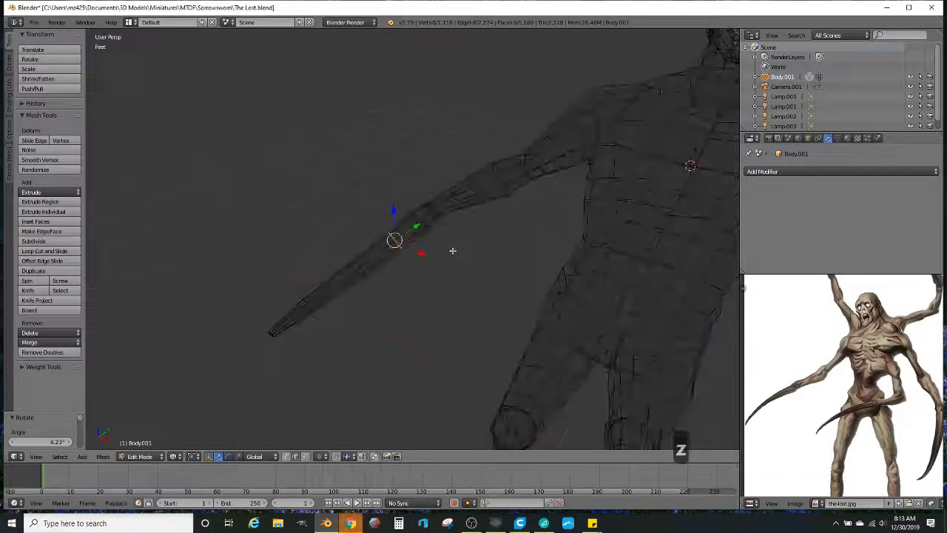
pyautogui.moveTo(258, 340)
pyautogui.keyDown('ctrl'); pyautogui.mouseDown()
pyautogui.moveTo(337, 303)
pyautogui.moveTo(455, 204)
pyautogui.moveTo(387, 173)
pyautogui.mouseUp(); pyautogui.keyUp('ctrl')
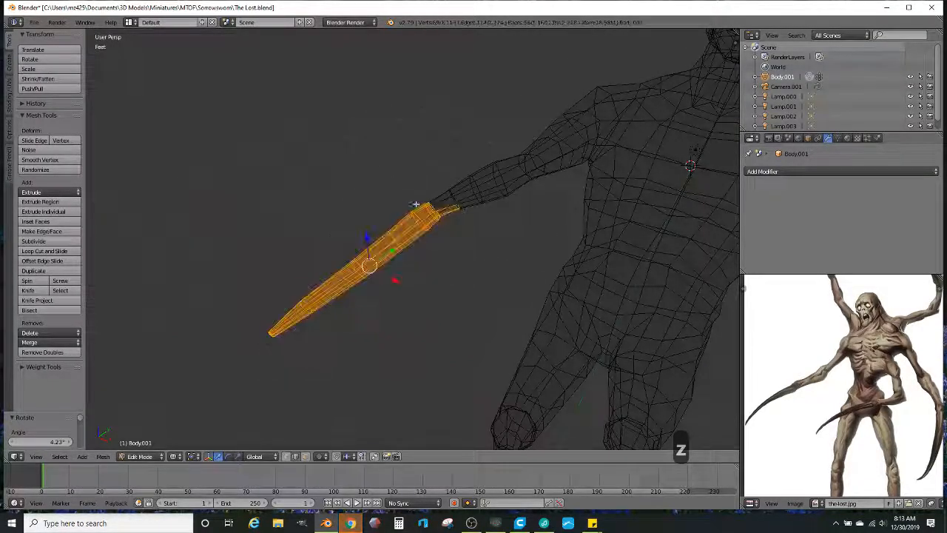
pyautogui.click(306, 456)
pyautogui.keyDown('shift'); pyautogui.rightClick(437, 194); pyautogui.keyUp('shift')
pyautogui.moveTo(513, 251); pyautogui.dragTo(508, 279, button='middle')
pyautogui.scroll(1, 507, 278)
pyautogui.scroll(1, 508, 278)
pyautogui.press('r')
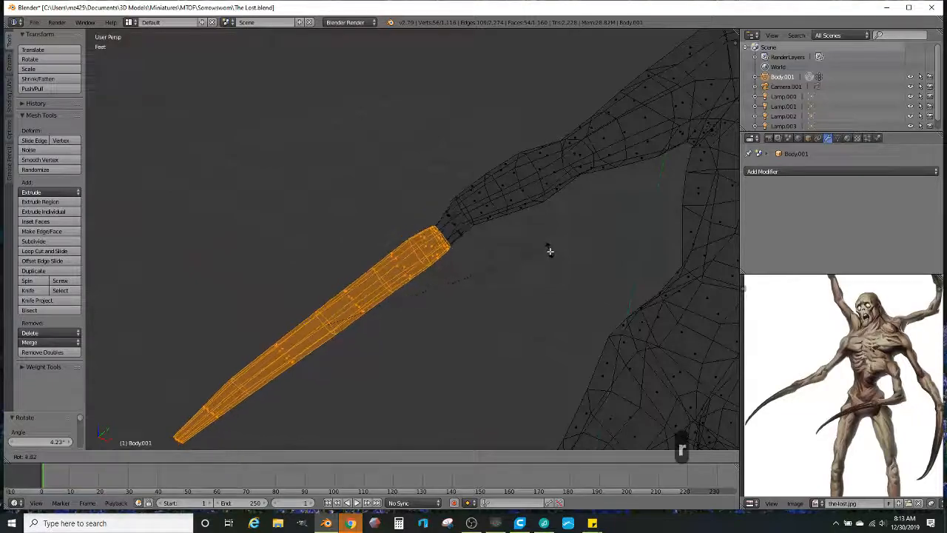
pyautogui.click(554, 275)
pyautogui.press('g')
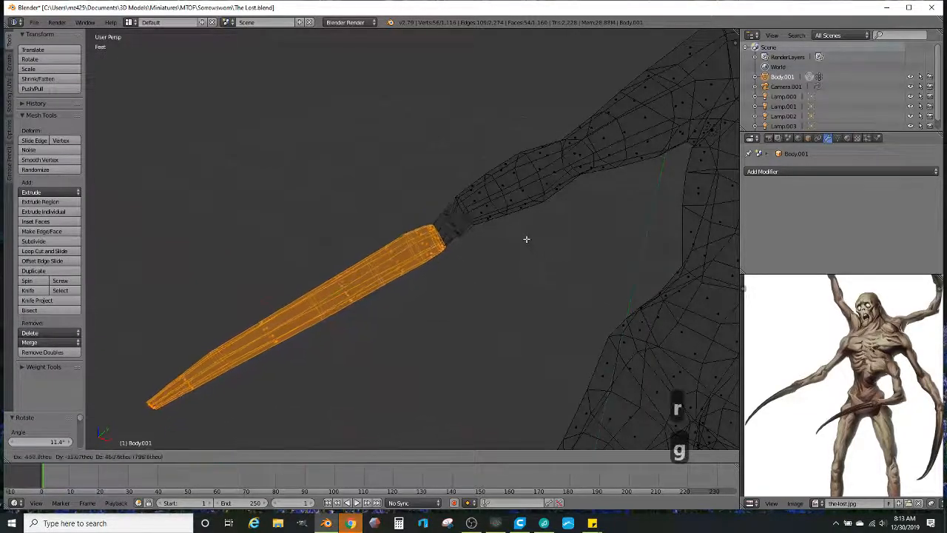
pyautogui.click(524, 233)
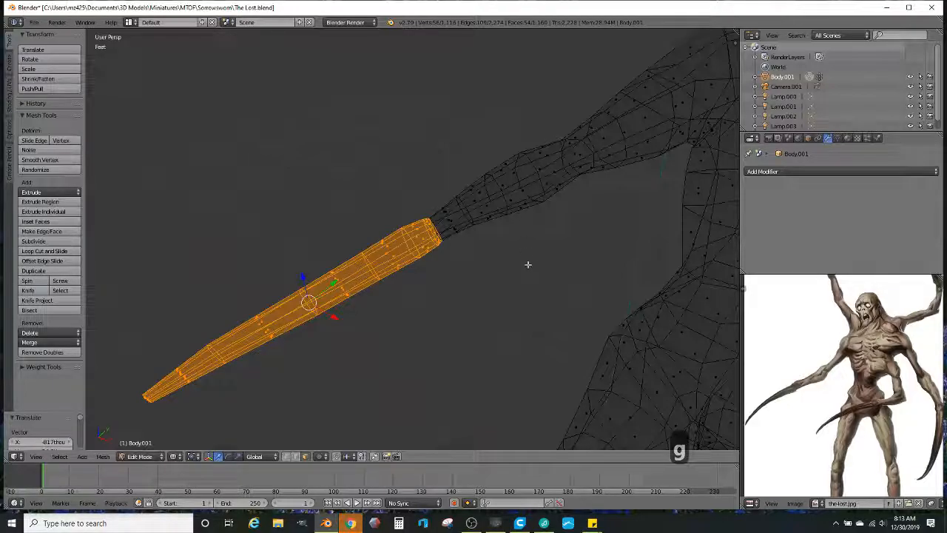
# Step: Extrude the blade's tip faces outward and scale the new end to about 0.359 for a sharper point
pyautogui.scroll(-3, 427, 364)
pyautogui.moveTo(427, 363)
pyautogui.mouseDown(button='middle')
pyautogui.moveTo(452, 347)
pyautogui.moveTo(461, 296)
pyautogui.moveTo(523, 361)
pyautogui.moveTo(541, 345)
pyautogui.moveTo(483, 305)
pyautogui.moveTo(490, 286)
pyautogui.moveTo(490, 321)
pyautogui.moveTo(531, 311)
pyautogui.moveTo(543, 333)
pyautogui.mouseUp(button='middle')
pyautogui.scroll(-3, 461, 296)
pyautogui.press('z')
pyautogui.press('z')
pyautogui.press('z')
pyautogui.rightClick(505, 337)
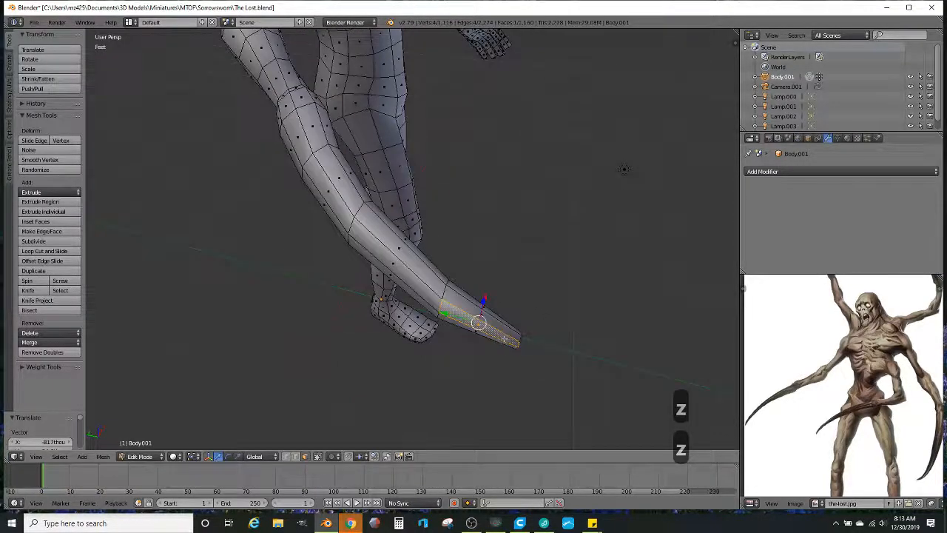
pyautogui.press('z')
pyautogui.click(518, 343)
pyautogui.keyDown('ctrl'); pyautogui.moveTo(518, 343); pyautogui.dragTo(497, 339); pyautogui.keyUp('ctrl')
pyautogui.press('e')
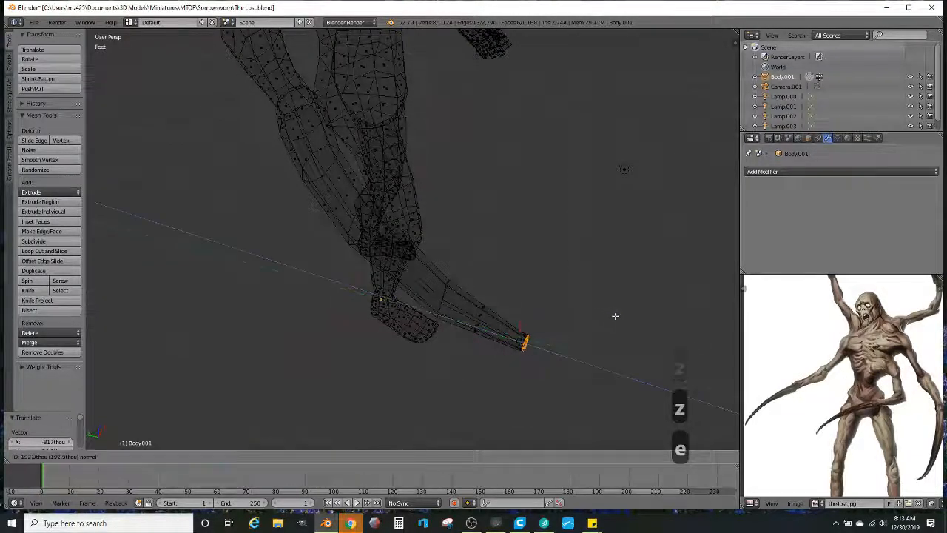
pyautogui.click(625, 325)
pyautogui.press('s')
pyautogui.click(572, 340)
pyautogui.press('z')
# Step: Select all faces of the remaining hand up to the wrist in wireframe and delete them
pyautogui.moveTo(571, 339); pyautogui.dragTo(548, 271, button='middle')
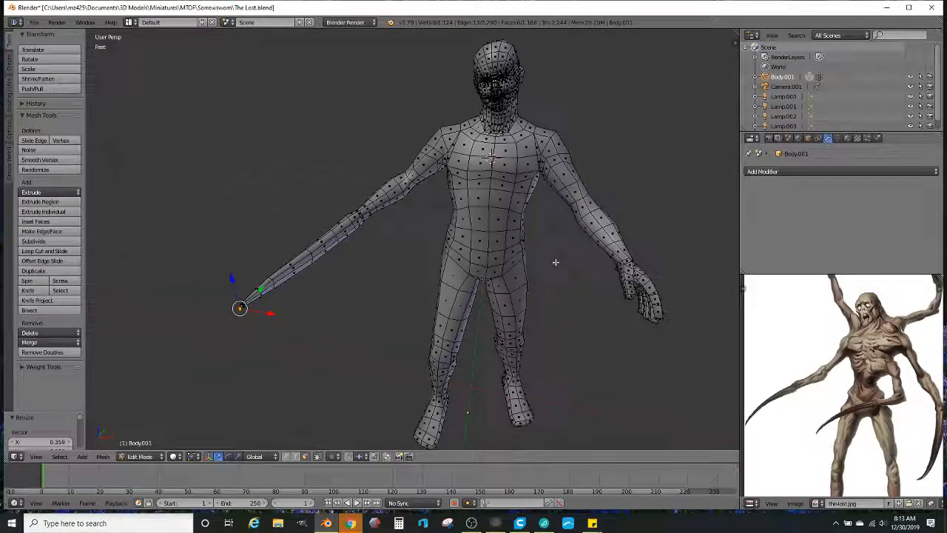
pyautogui.moveTo(584, 281)
pyautogui.mouseDown(button='middle')
pyautogui.moveTo(482, 302)
pyautogui.moveTo(565, 294)
pyautogui.moveTo(554, 279)
pyautogui.moveTo(571, 289)
pyautogui.mouseUp(button='middle')
pyautogui.scroll(2, 481, 302)
pyautogui.scroll(2, 571, 290)
pyautogui.rightClick(564, 296)
pyautogui.scroll(-3, 584, 298)
pyautogui.press('z')
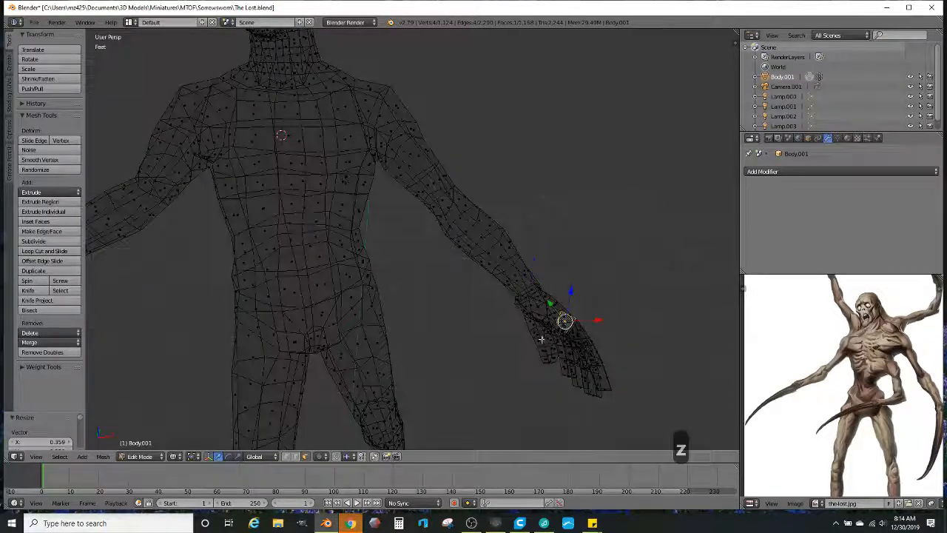
pyautogui.moveTo(508, 389)
pyautogui.keyDown('ctrl'); pyautogui.mouseDown()
pyautogui.moveTo(626, 414)
pyautogui.moveTo(614, 274)
pyautogui.moveTo(492, 312)
pyautogui.mouseUp(); pyautogui.keyUp('ctrl')
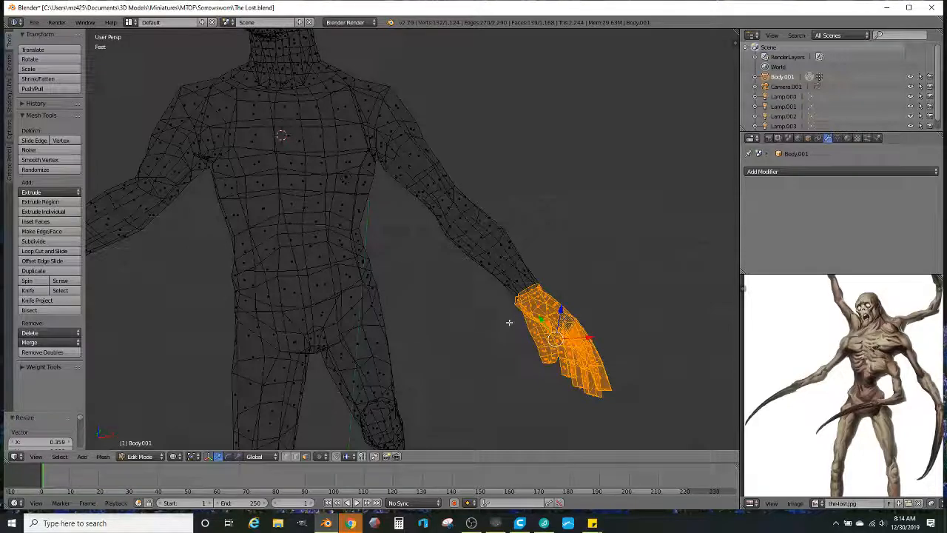
pyautogui.moveTo(561, 339); pyautogui.dragTo(518, 318, button='middle')
pyautogui.scroll(2, 529, 315)
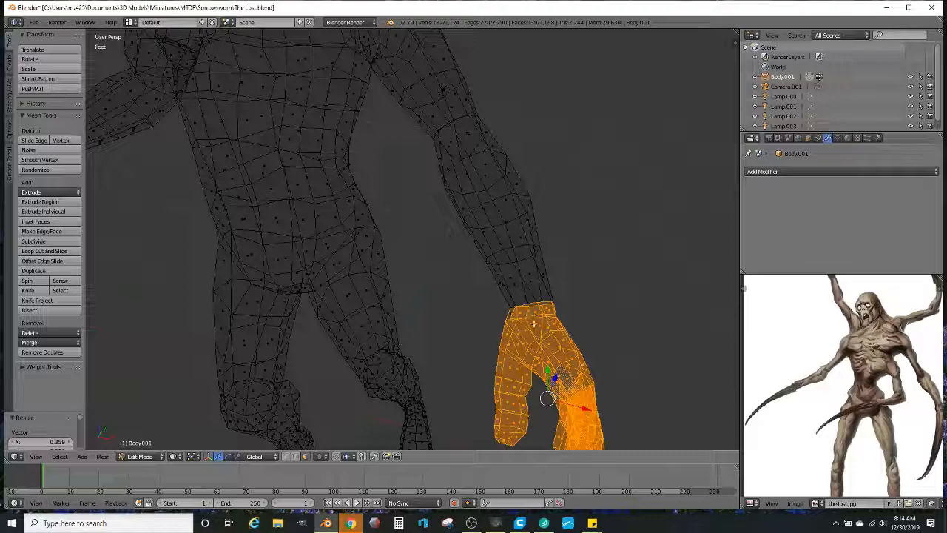
pyautogui.press('z')
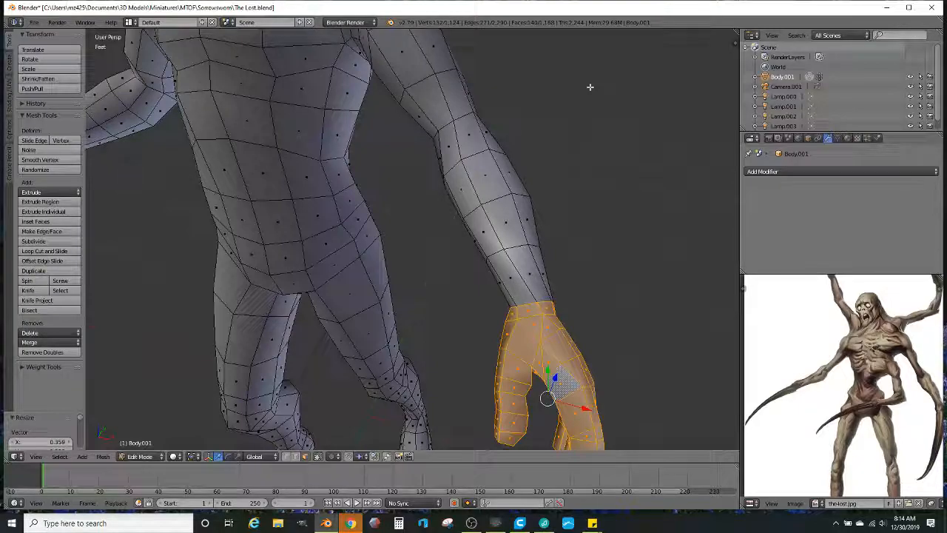
pyautogui.press('Delete')
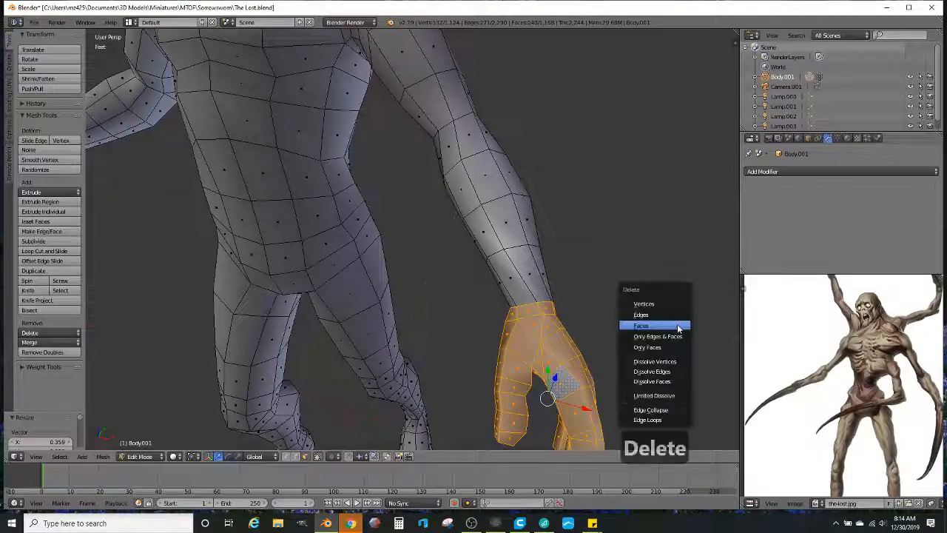
pyautogui.click(643, 327)
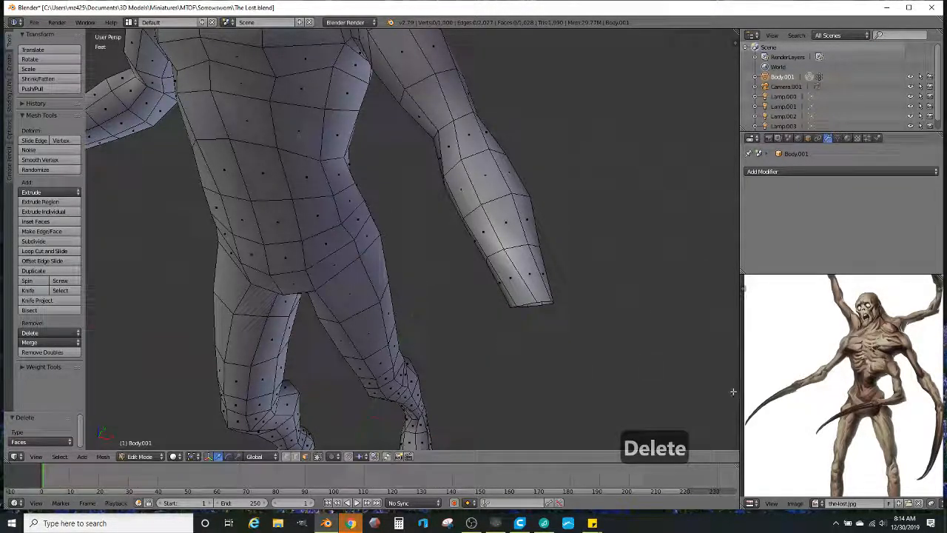
# Step: Set the computer's speaker volume to 25
pyautogui.click(883, 523)
pyautogui.moveTo(822, 502); pyautogui.dragTo(831, 505)
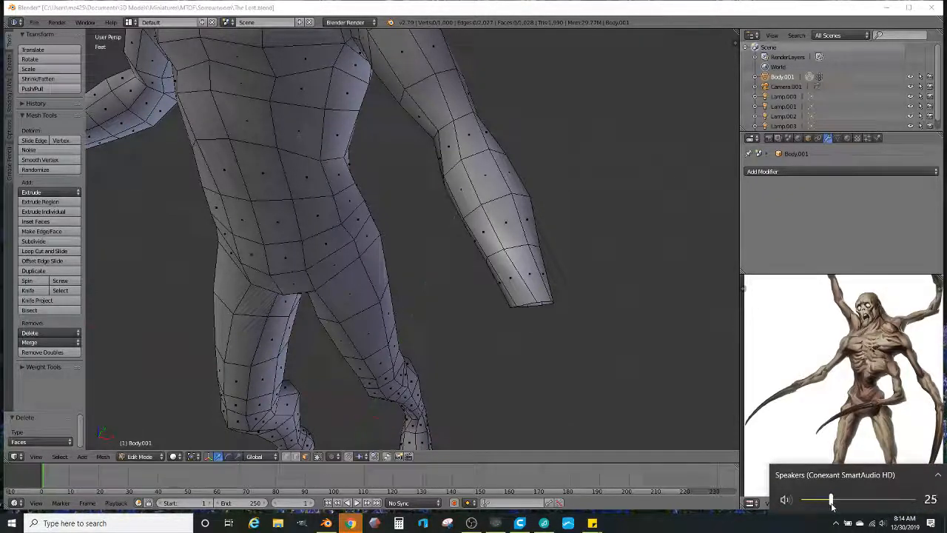
pyautogui.click(765, 527)
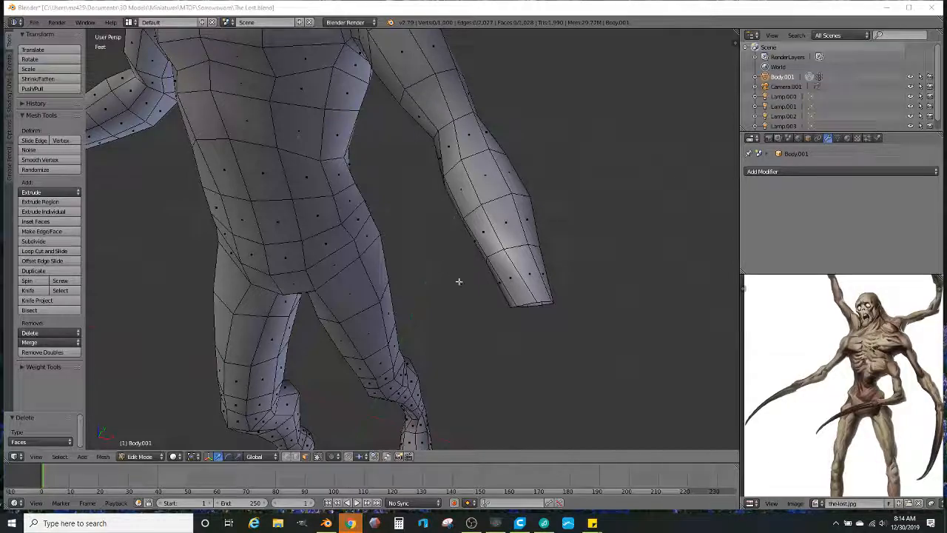
# Step: Select the open edge loop at the cut wrist in edge mode and fill it with faces
pyautogui.click(296, 456)
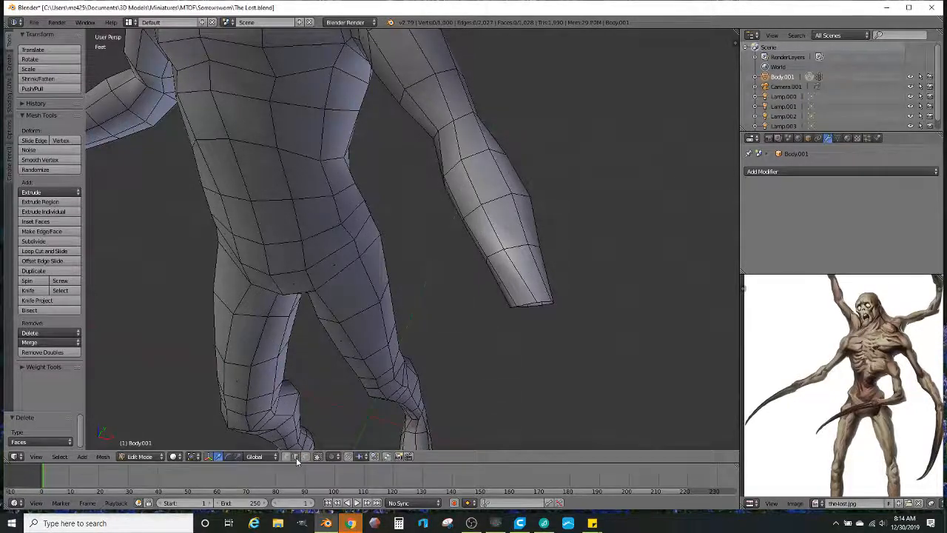
pyautogui.keyDown('alt'); pyautogui.rightClick(531, 304); pyautogui.keyUp('alt')
pyautogui.moveTo(605, 308); pyautogui.dragTo(613, 298, button='middle')
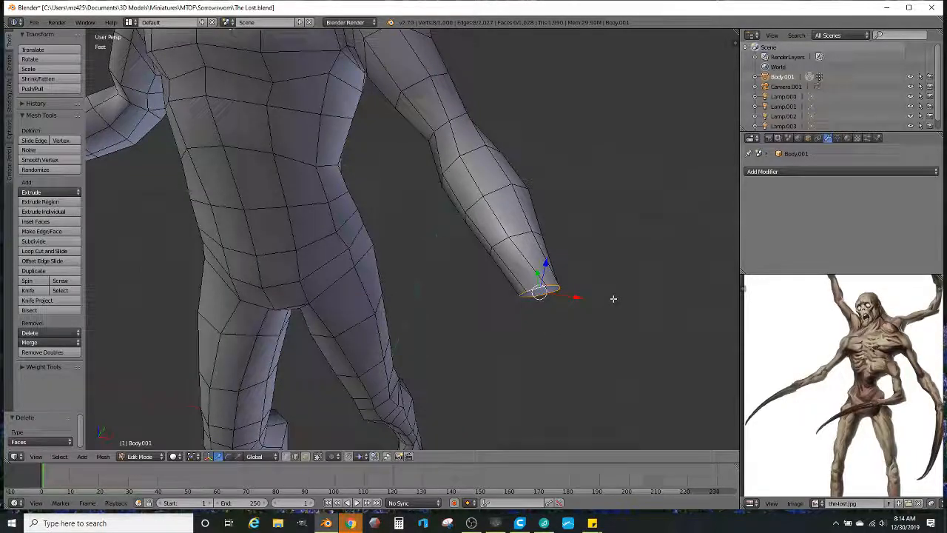
pyautogui.hotkey('alt', 'f')
# Step: Extrude the filled wrist end slightly and scale it up by about 1.177
pyautogui.moveTo(613, 298); pyautogui.dragTo(529, 319, button='middle')
pyautogui.scroll(-4, 549, 299)
pyautogui.scroll(1, 525, 309)
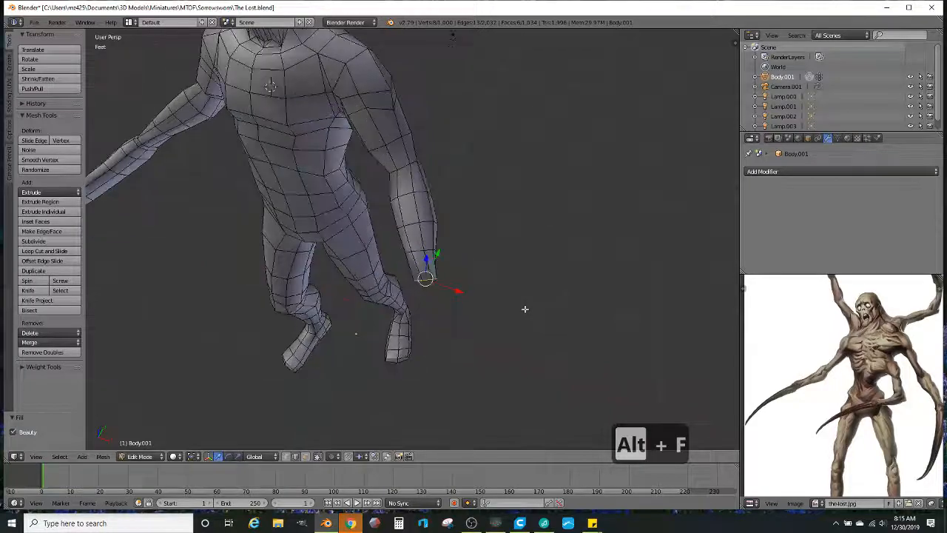
pyautogui.press('e')
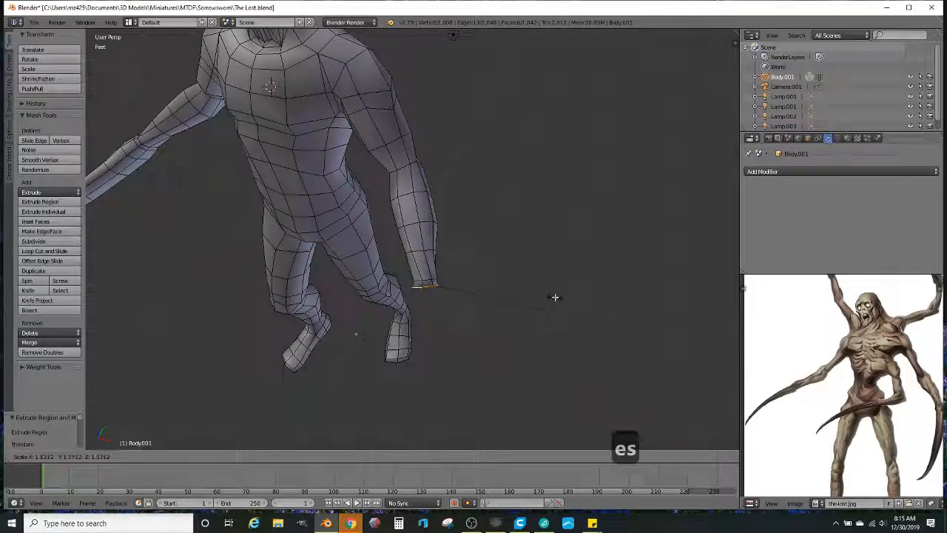
pyautogui.click(555, 296)
# Step: Extrude the second blade's first long section, then scale and reposition its end and rotate it about 16.7°
pyautogui.scroll(-4, 537, 300)
pyautogui.moveTo(576, 270); pyautogui.dragTo(458, 271, button='middle')
pyautogui.press('e')
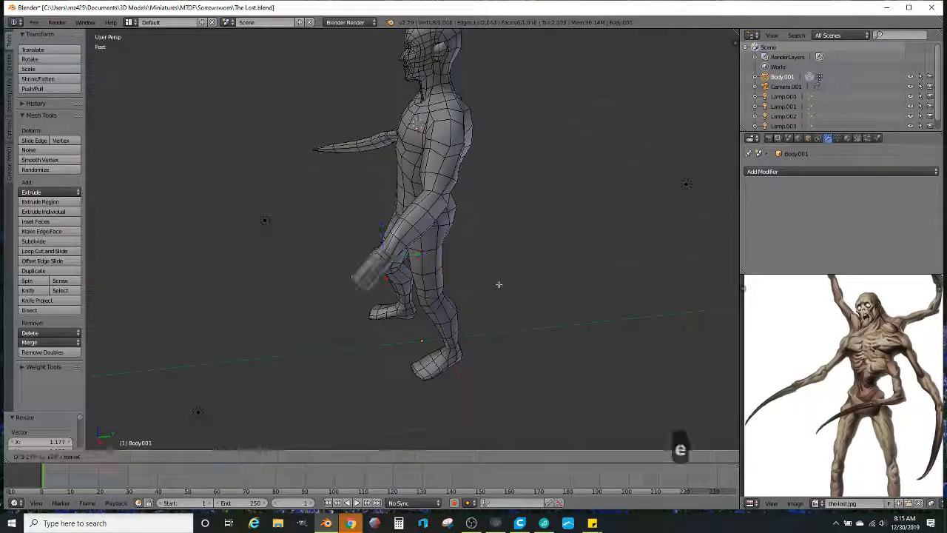
pyautogui.click(480, 304)
pyautogui.press('s')
pyautogui.click(440, 299)
pyautogui.press('g')
pyautogui.moveTo(439, 292); pyautogui.dragTo(474, 276, button='middle')
pyautogui.click(435, 268)
pyautogui.press('r')
pyautogui.click(447, 304)
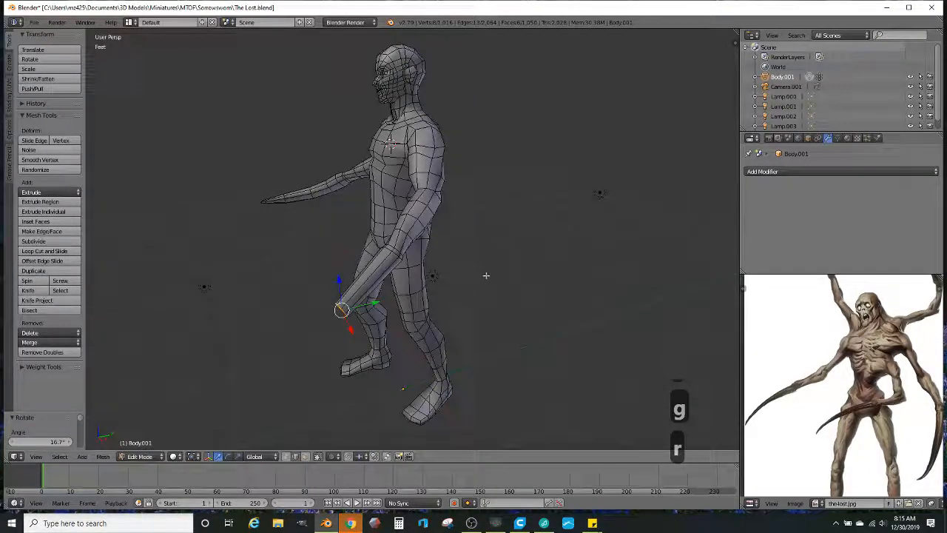
# Step: Extrude the second blade's next section, shrink its end, move it about -391 thou along X and rotate it about 15.5°
pyautogui.press('e')
pyautogui.click(468, 291)
pyautogui.press('s')
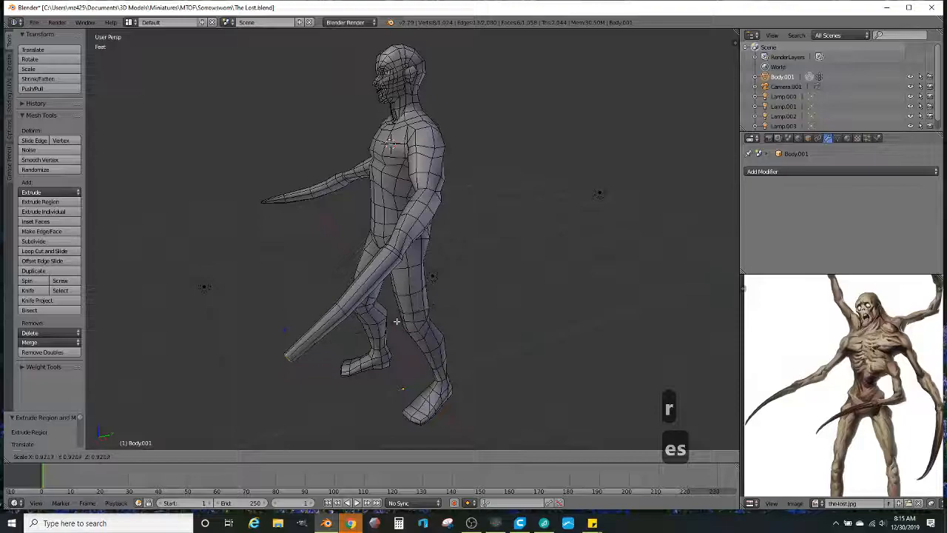
pyautogui.click(396, 322)
pyautogui.press('g')
pyautogui.click(380, 315)
pyautogui.moveTo(380, 316); pyautogui.dragTo(450, 296, button='middle')
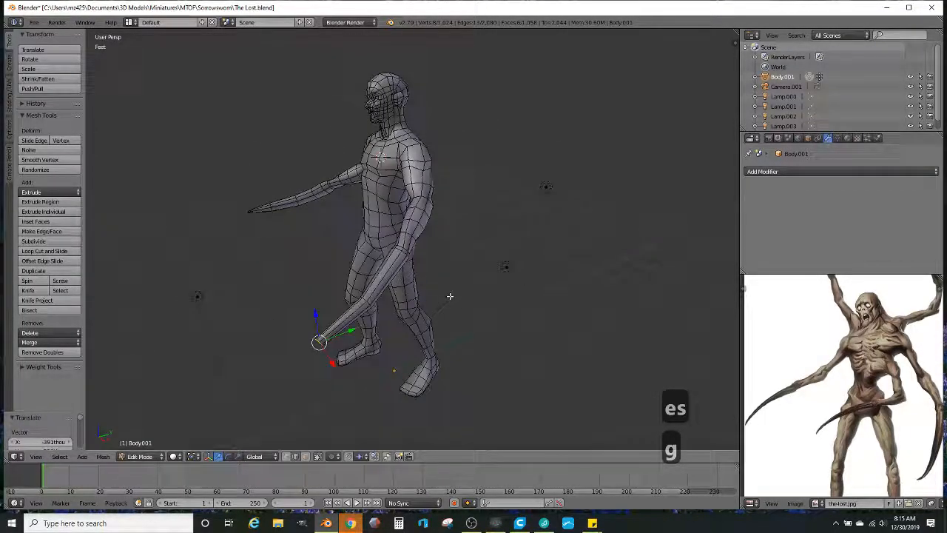
pyautogui.press('r')
pyautogui.click(444, 339)
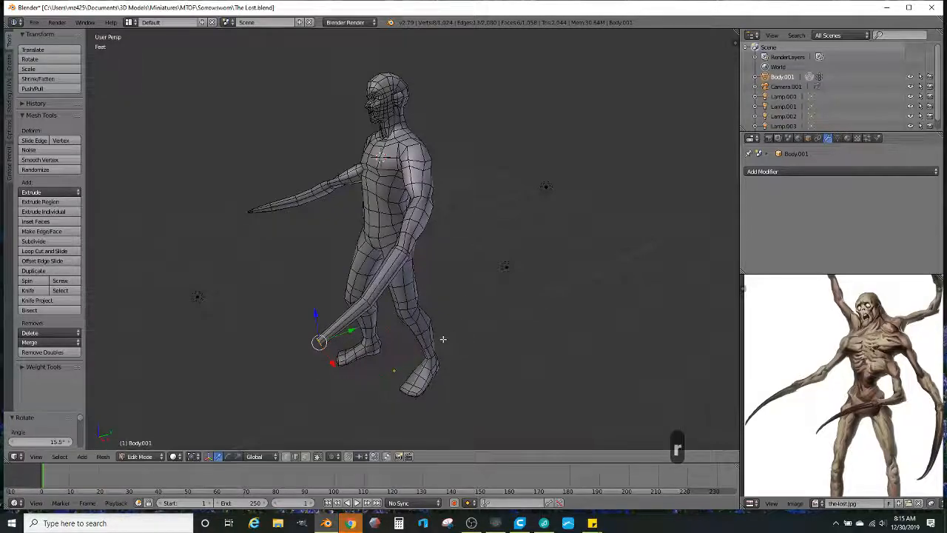
pyautogui.moveTo(432, 351); pyautogui.dragTo(459, 305, button='middle')
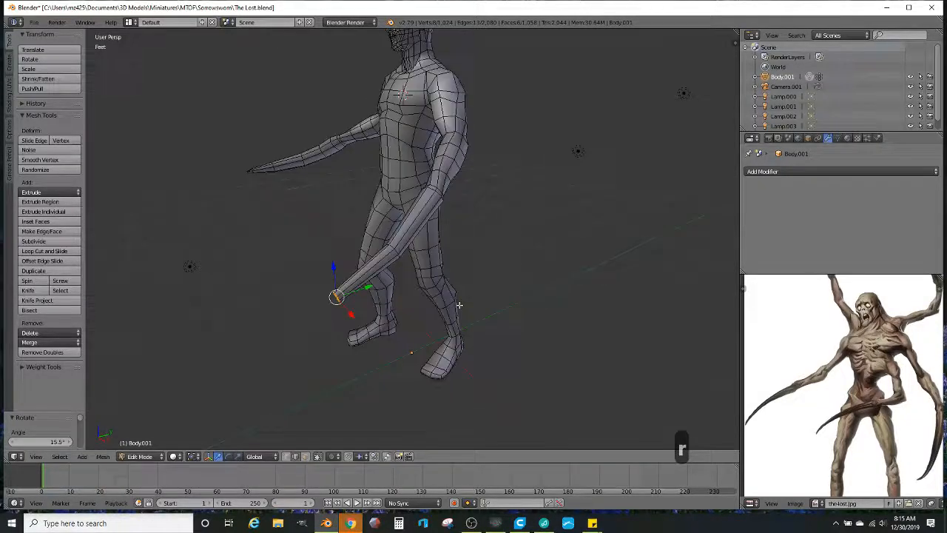
# Step: Extrude the tip section of the second blade and shrink its end so the blade tapers
pyautogui.press('e')
pyautogui.click(481, 269)
pyautogui.press('s')
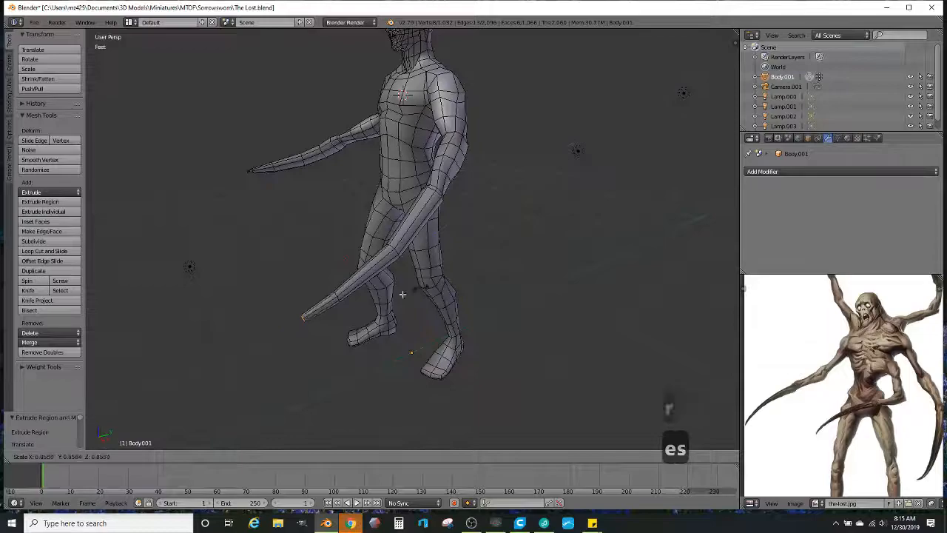
pyautogui.click(378, 305)
pyautogui.moveTo(377, 306); pyautogui.dragTo(434, 313, button='middle')
# Step: Add an edge loop across the second blade's lower middle section and move it about 236 thou along X
pyautogui.hotkey('ctrl', 'r')
pyautogui.click(374, 285)
pyautogui.press('g')
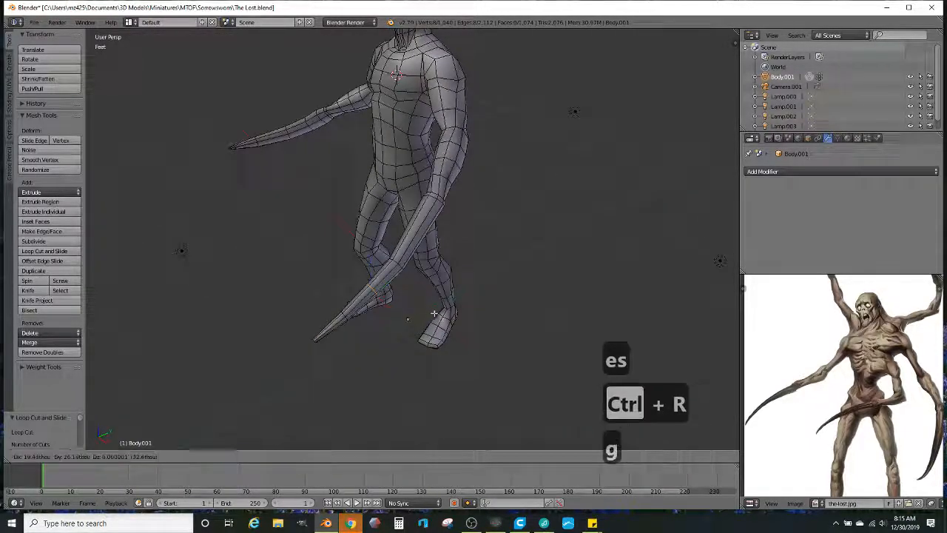
pyautogui.click(434, 309)
pyautogui.scroll(2, 397, 278)
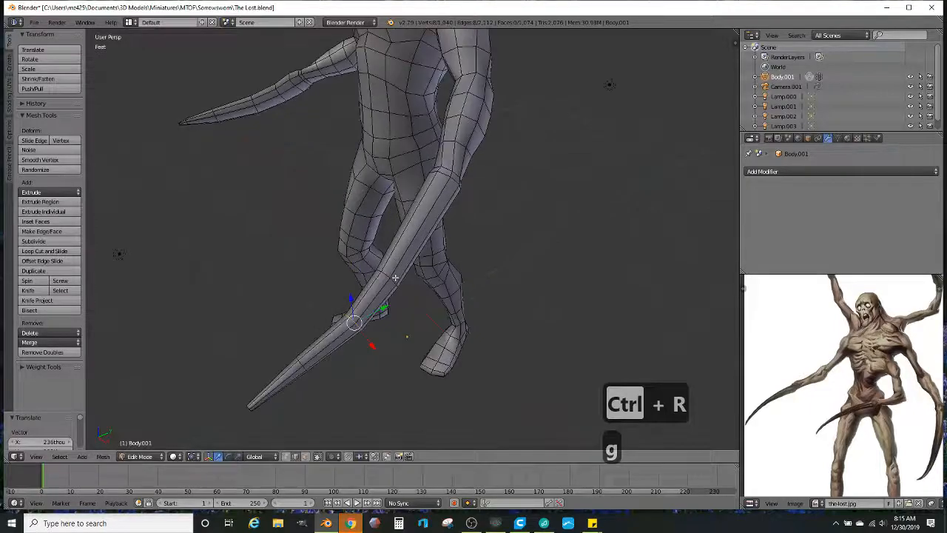
# Step: Move the next edge loop up the second blade about 128 thou along X to smooth the curve
pyautogui.rightClick(388, 275)
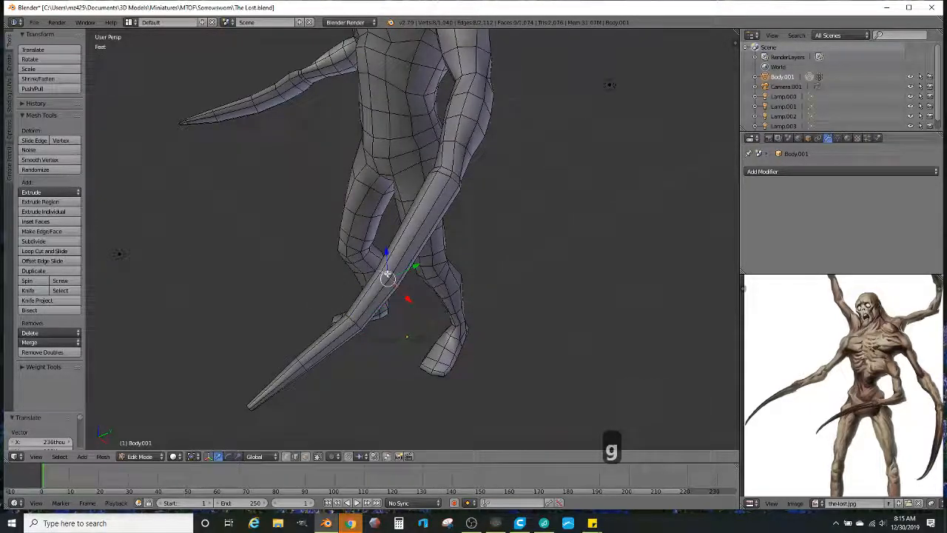
pyautogui.press('g')
pyautogui.click(428, 271)
# Step: Add a centred edge loop in the second blade's first long section and move it about 213 thou along X
pyautogui.hotkey('ctrl', 'r')
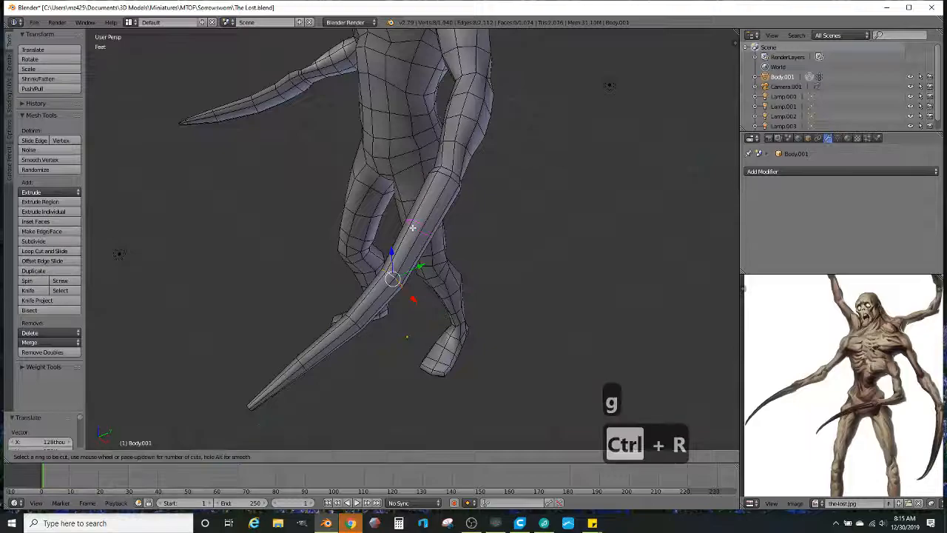
pyautogui.click(412, 227)
pyautogui.rightClick(414, 227)
pyautogui.press('g')
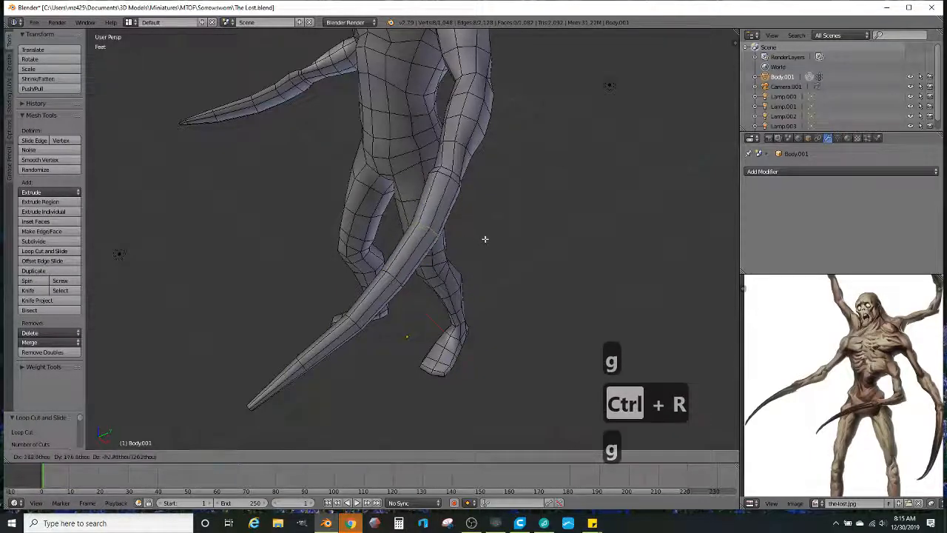
pyautogui.click(484, 239)
# Step: Scale up the new edge loop to thicken the upper part of the second blade
pyautogui.moveTo(484, 239); pyautogui.dragTo(508, 274, button='middle')
pyautogui.scroll(2, 507, 267)
pyautogui.scroll(2, 508, 275)
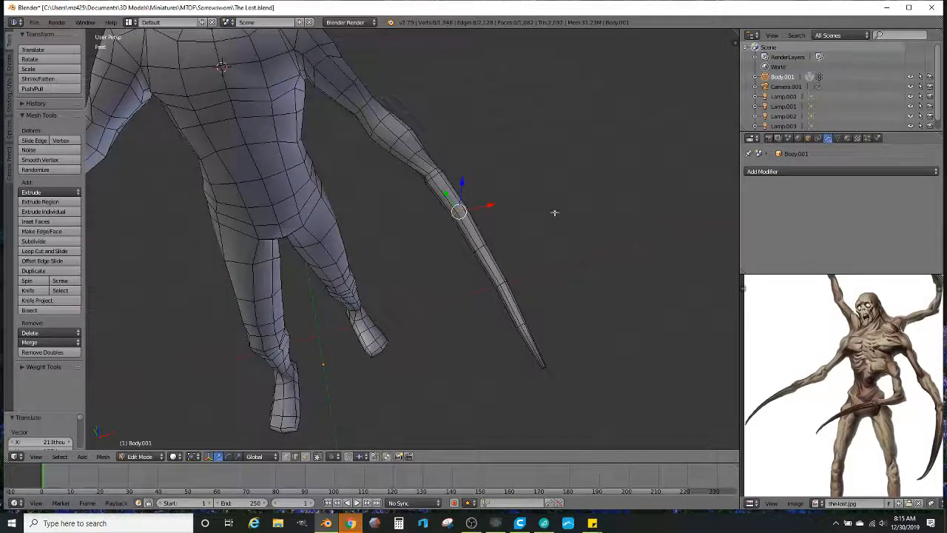
pyautogui.press('s')
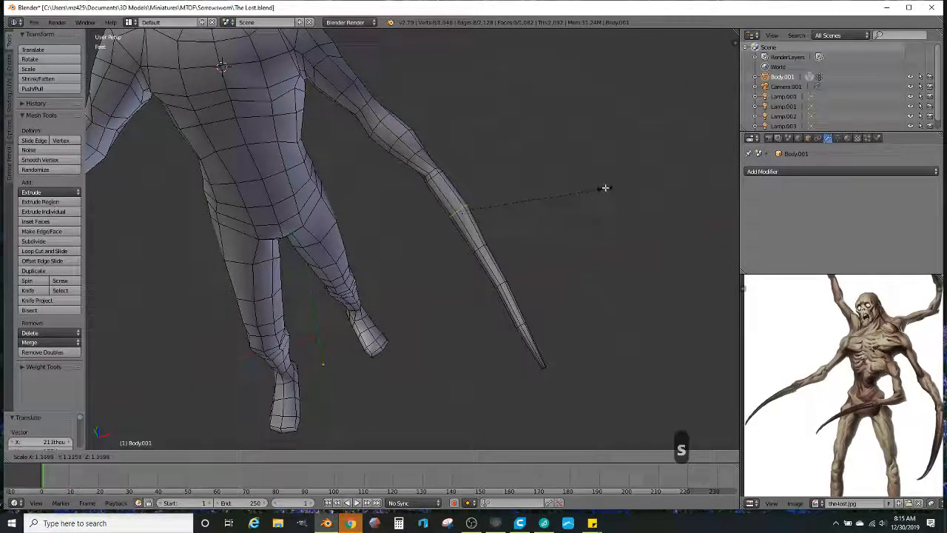
pyautogui.click(605, 187)
# Step: Enlarge the second blade's next two edge loops, the lower by about 1.09, and move the loop near the tip about 44.2 thou along X
pyautogui.scroll(2, 570, 227)
pyautogui.keyDown('alt'); pyautogui.rightClick(522, 252); pyautogui.keyUp('alt')
pyautogui.press('s')
pyautogui.click(601, 227)
pyautogui.press('s')
pyautogui.click(590, 282)
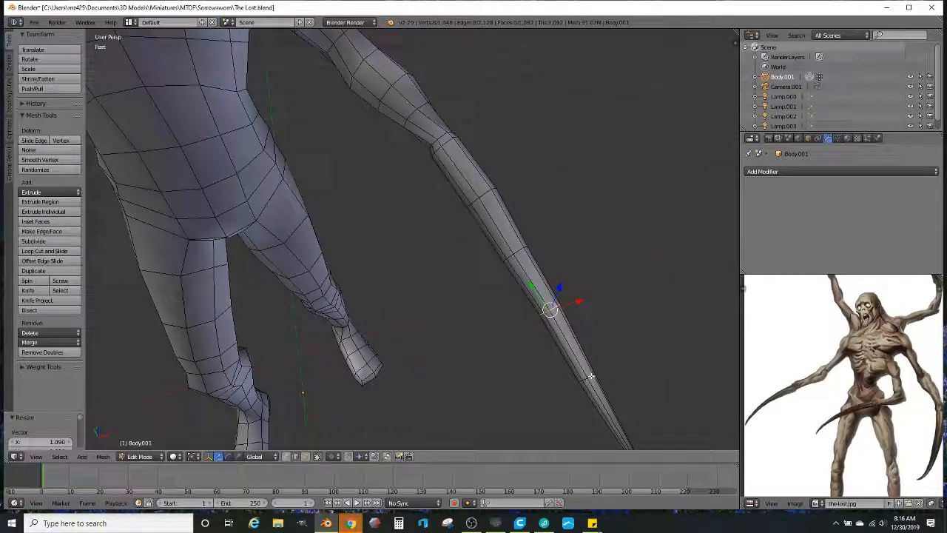
pyautogui.press('g')
pyautogui.click(626, 348)
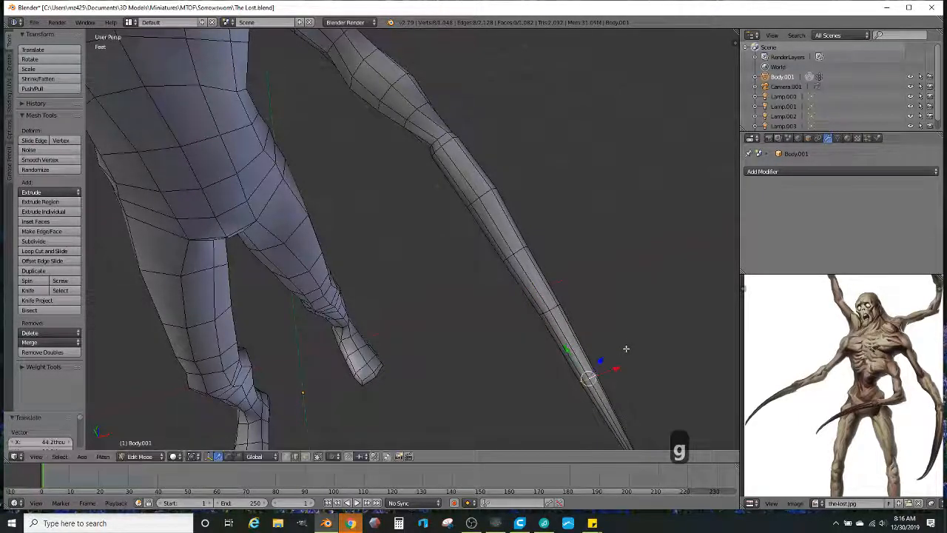
# Step: Select all faces of the second blade down from the wrist, including the faces missed at the wrist joint
pyautogui.scroll(-2, 599, 357)
pyautogui.moveTo(598, 358); pyautogui.dragTo(525, 363, button='middle')
pyautogui.scroll(-1, 482, 334)
pyautogui.scroll(2, 493, 355)
pyautogui.scroll(1, 525, 363)
pyautogui.press('z')
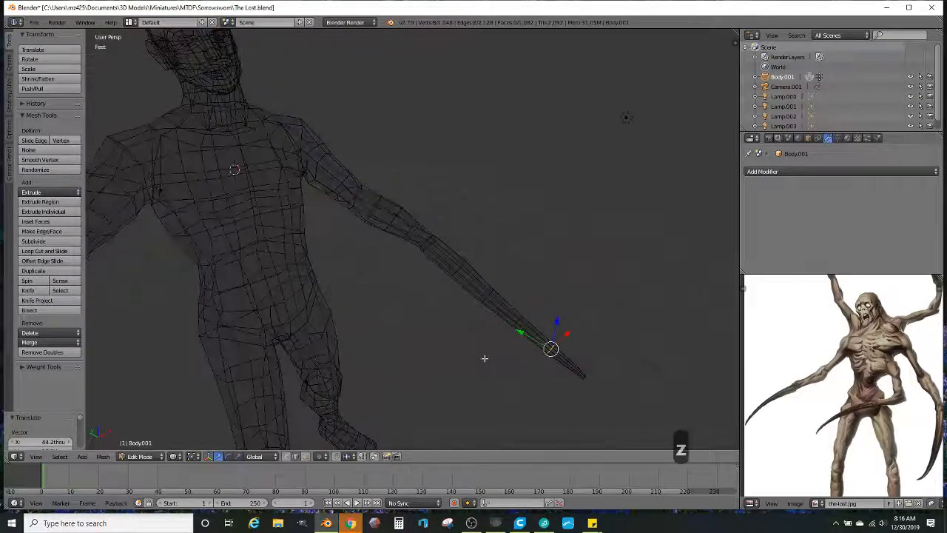
pyautogui.scroll(1, 502, 356)
pyautogui.rightClick(530, 299)
pyautogui.rightClick(498, 302)
pyautogui.moveTo(432, 366)
pyautogui.keyDown('ctrl'); pyautogui.mouseDown()
pyautogui.moveTo(620, 398)
pyautogui.moveTo(535, 237)
pyautogui.moveTo(452, 214)
pyautogui.mouseUp(); pyautogui.keyUp('ctrl')
pyautogui.keyDown('ctrl'); pyautogui.moveTo(406, 257); pyautogui.dragTo(407, 258); pyautogui.keyUp('ctrl')
pyautogui.press('z')
pyautogui.scroll(4, 468, 261)
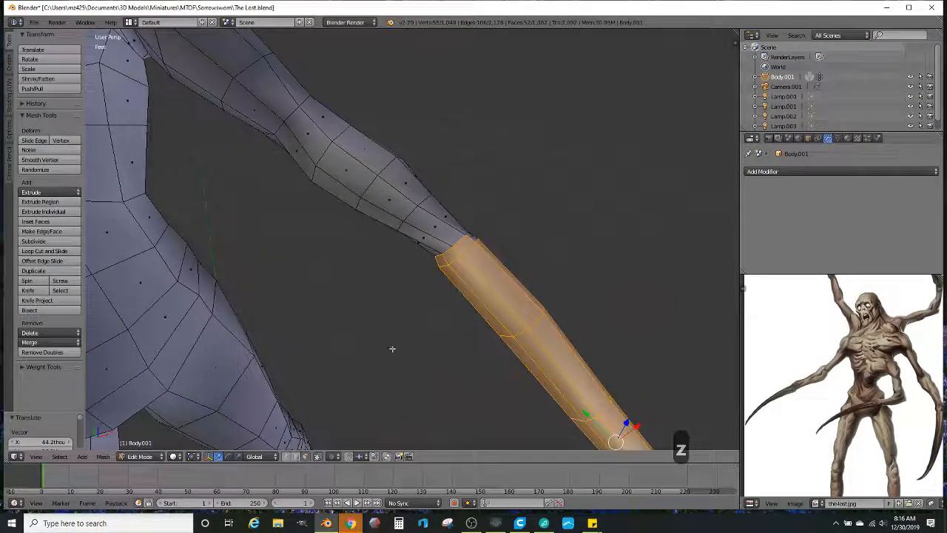
pyautogui.keyDown('shift'); pyautogui.rightClick(473, 237); pyautogui.keyUp('shift')
pyautogui.keyDown('shift'); pyautogui.rightClick(471, 238); pyautogui.keyUp('shift')
pyautogui.scroll(-8, 533, 242)
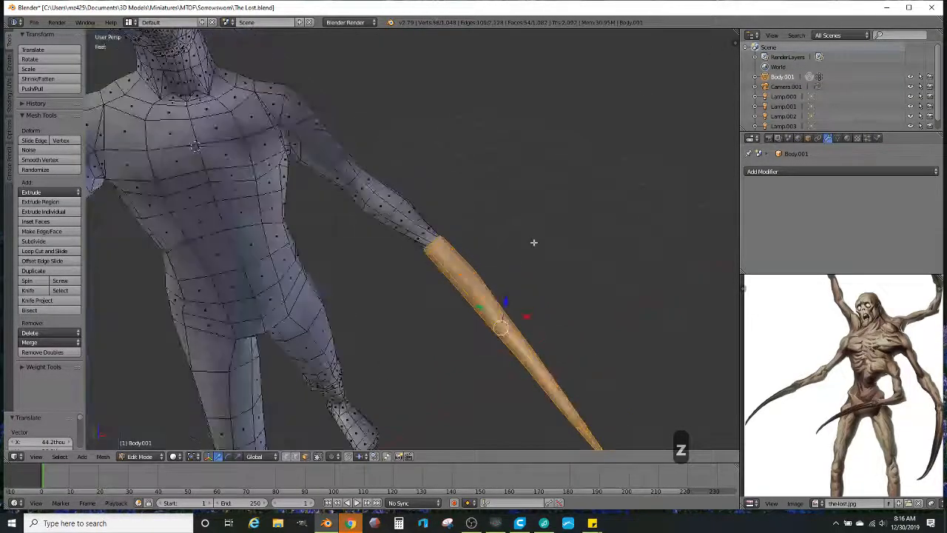
# Step: Rotate the selected blade about -7.19° and move it about 587 thou along X to realign it with the wrist
pyautogui.moveTo(526, 262); pyautogui.dragTo(516, 269, button='middle')
pyautogui.scroll(3, 516, 270)
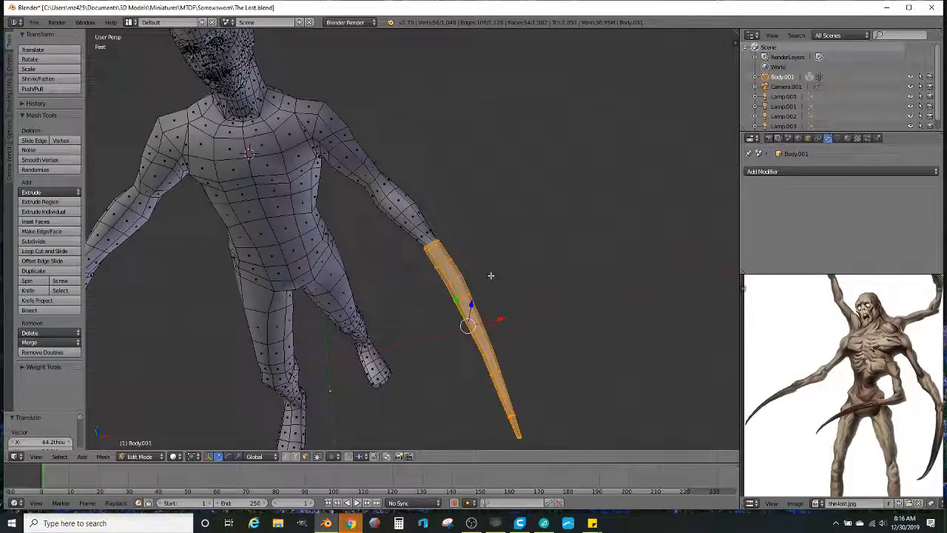
pyautogui.press('r')
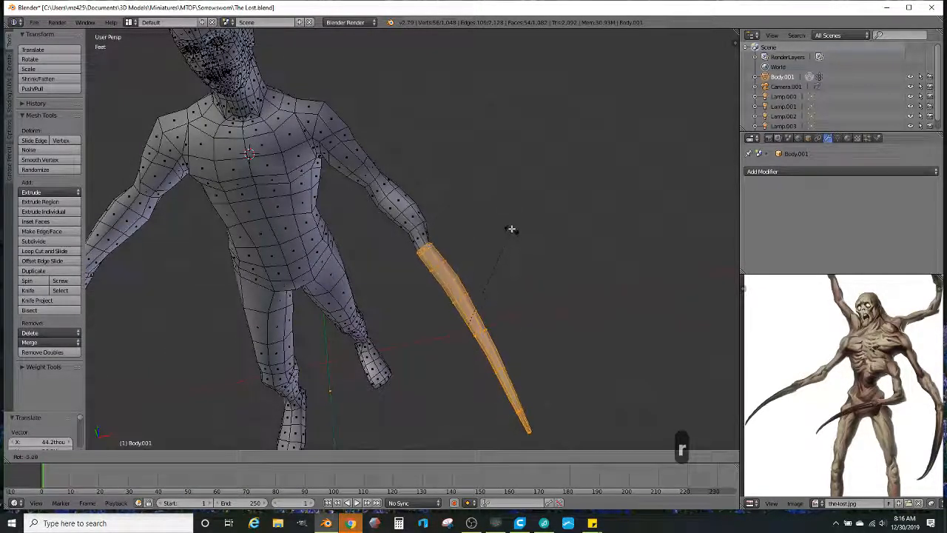
pyautogui.click(512, 224)
pyautogui.press('g')
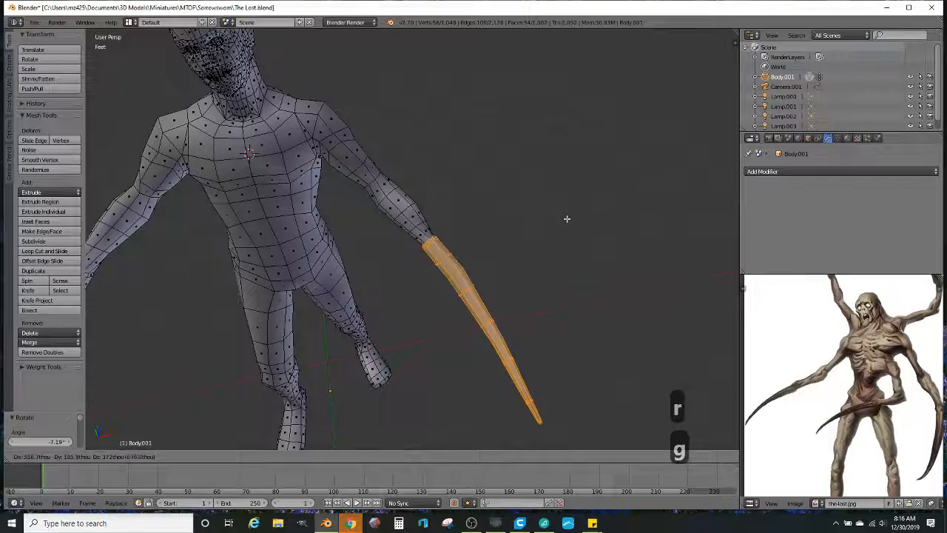
pyautogui.click(562, 224)
# Step: Select the ring of faces around the waist and scale it down to about 0.806
pyautogui.scroll(-4, 561, 224)
pyautogui.moveTo(562, 225); pyautogui.dragTo(548, 276, button='middle')
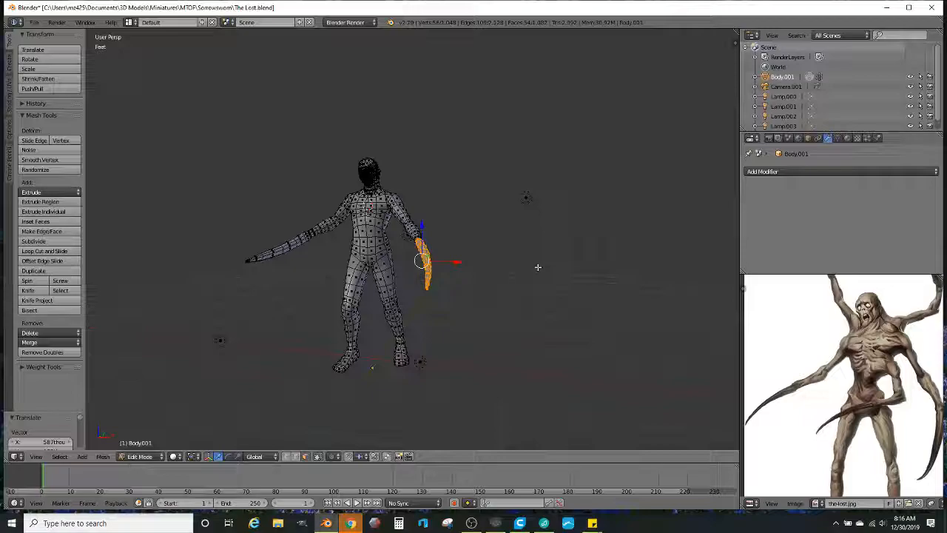
pyautogui.moveTo(534, 251); pyautogui.dragTo(459, 279, button='middle')
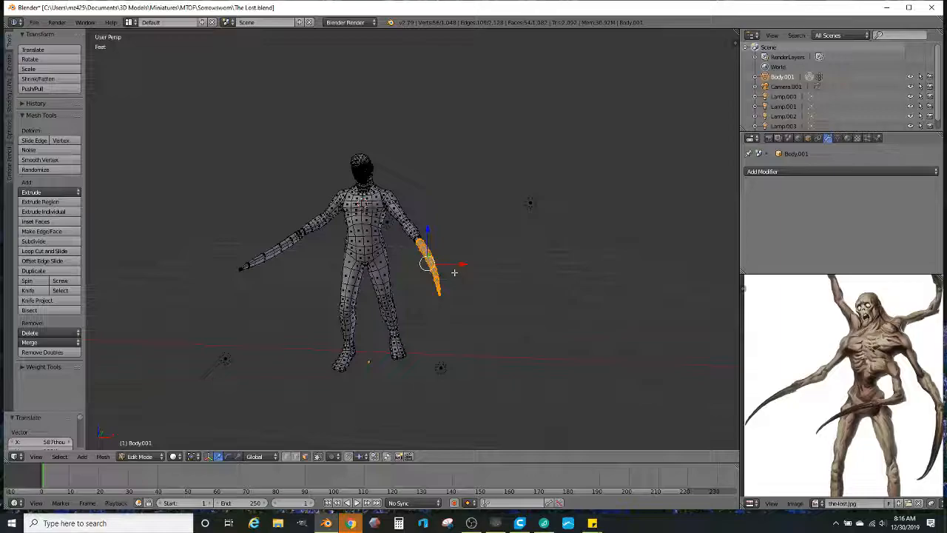
pyautogui.moveTo(479, 347); pyautogui.dragTo(485, 266, button='middle')
pyautogui.keyDown('alt'); pyautogui.rightClick(495, 276); pyautogui.keyUp('alt')
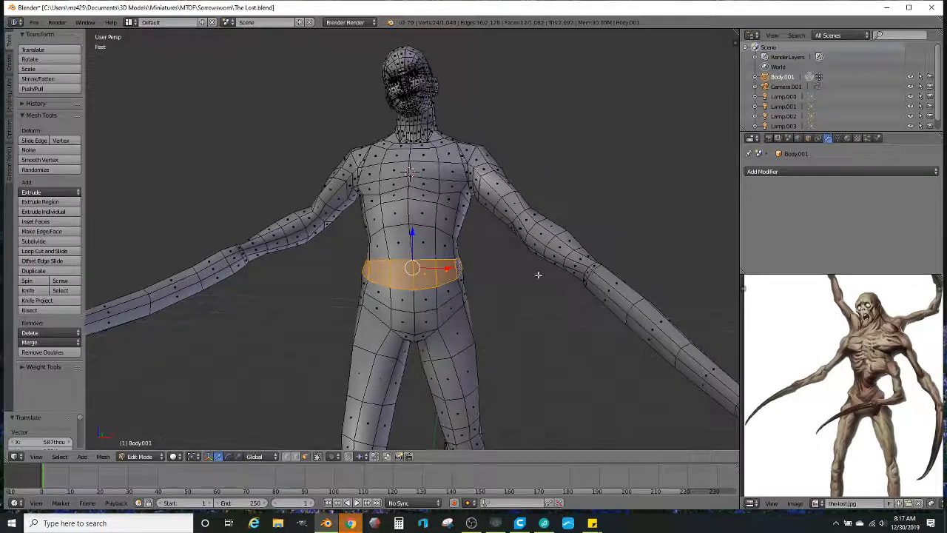
pyautogui.scroll(2, 538, 273)
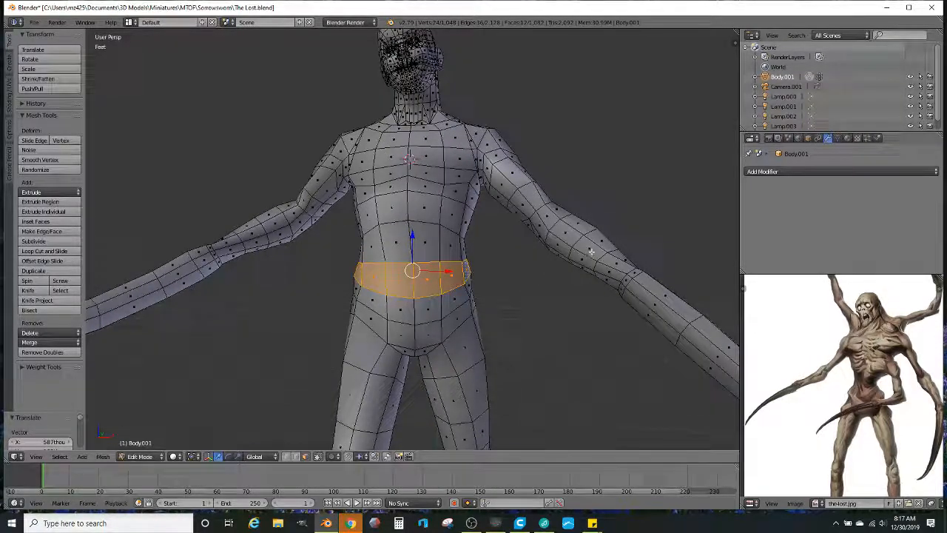
pyautogui.press('s')
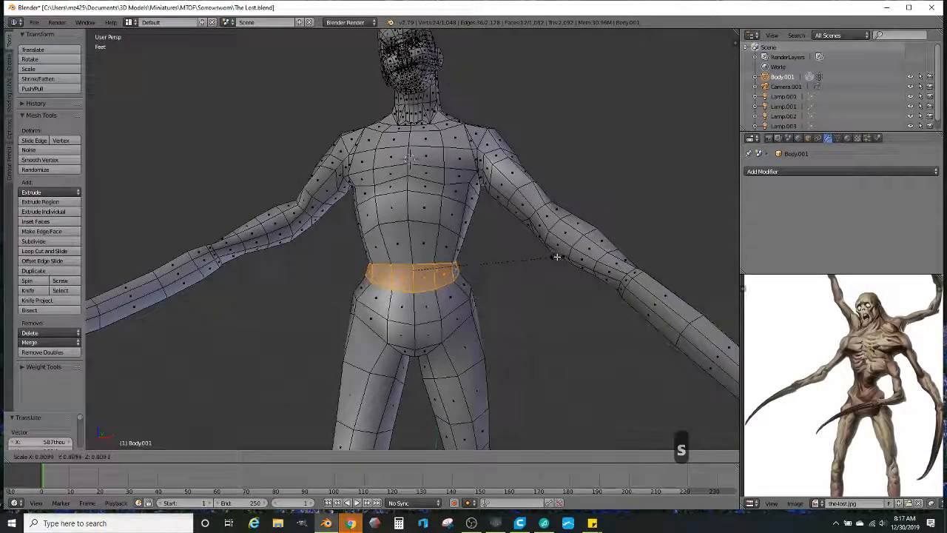
pyautogui.click(557, 257)
# Step: Add an edge loop at the top of the figure's left thigh and scale it down to about 0.771
pyautogui.moveTo(504, 264); pyautogui.dragTo(434, 277, button='middle')
pyautogui.scroll(4, 435, 278)
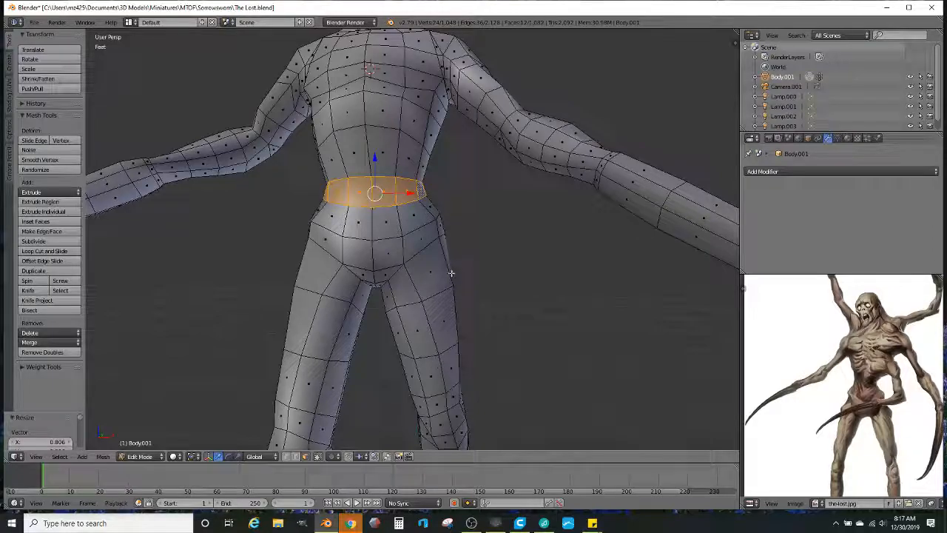
pyautogui.hotkey('ctrl', 'r')
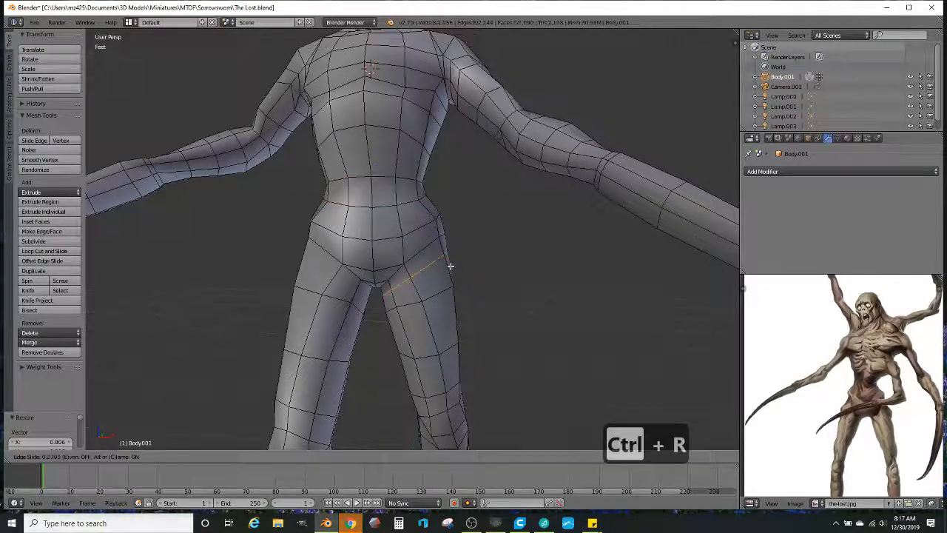
pyautogui.click(457, 262)
pyautogui.press('s')
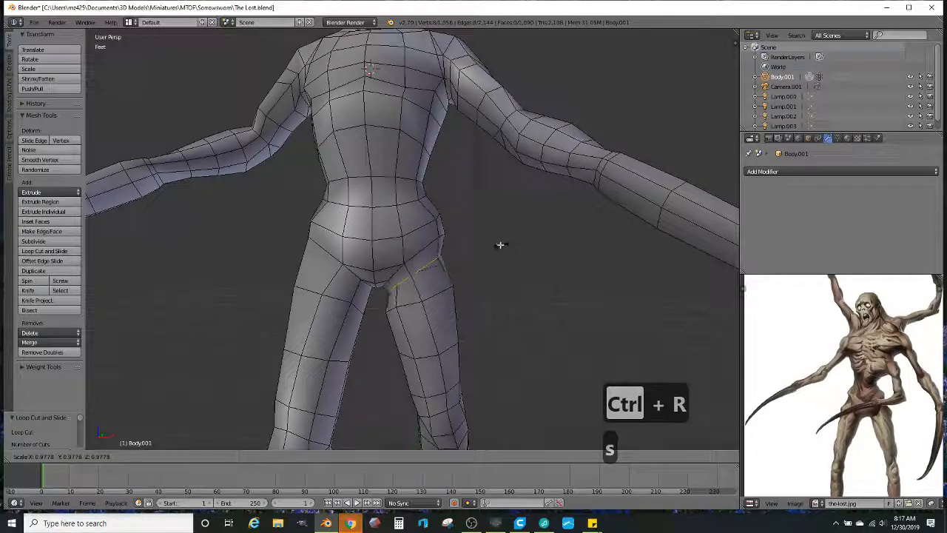
pyautogui.click(482, 251)
# Step: Add a matching edge loop at the top of the figure's right thigh and scale it down to about 0.784
pyautogui.hotkey('ctrl', 'r')
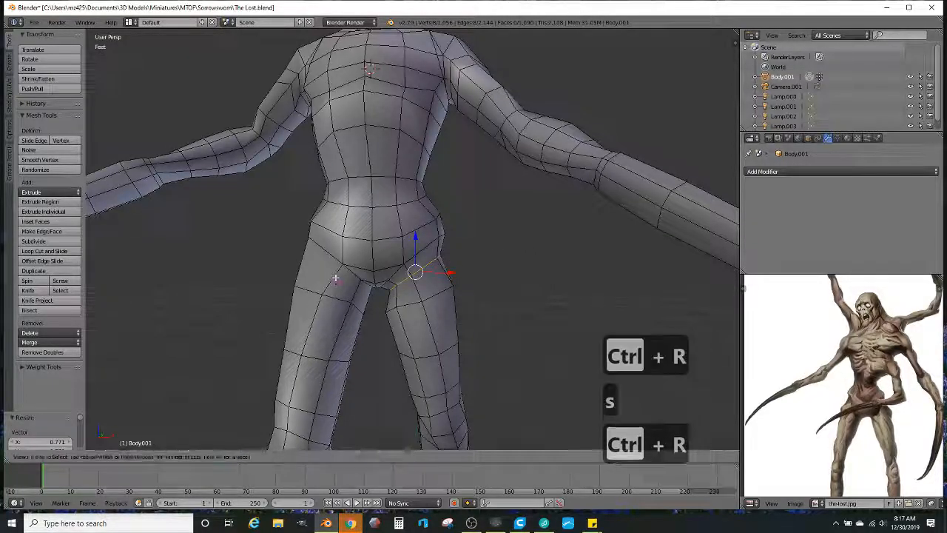
pyautogui.click(335, 278)
pyautogui.click(336, 278)
pyautogui.moveTo(469, 302); pyautogui.dragTo(493, 299, button='middle')
pyautogui.press('s')
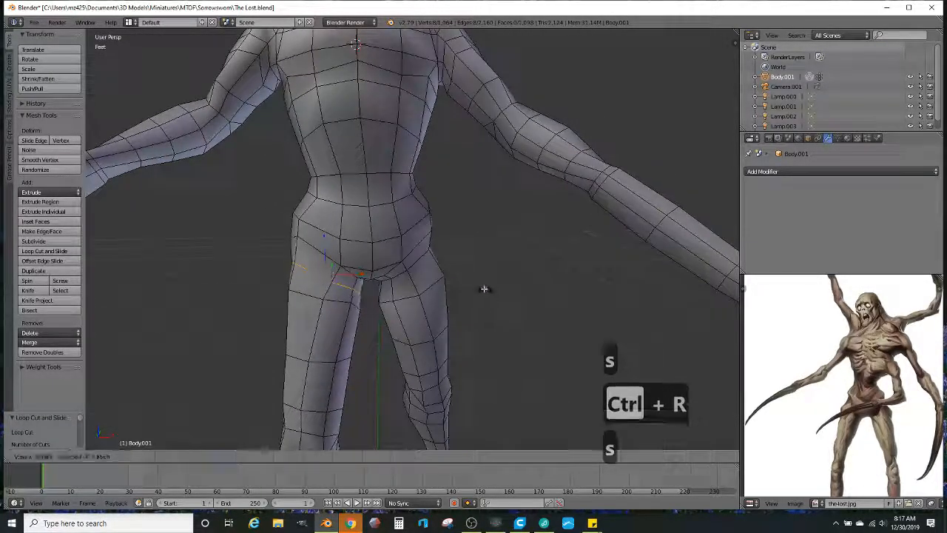
pyautogui.click(458, 288)
# Step: Shrink the next edge loop down on each thigh, the right to about 0.909 and the left to about 0.916
pyautogui.scroll(-5, 448, 288)
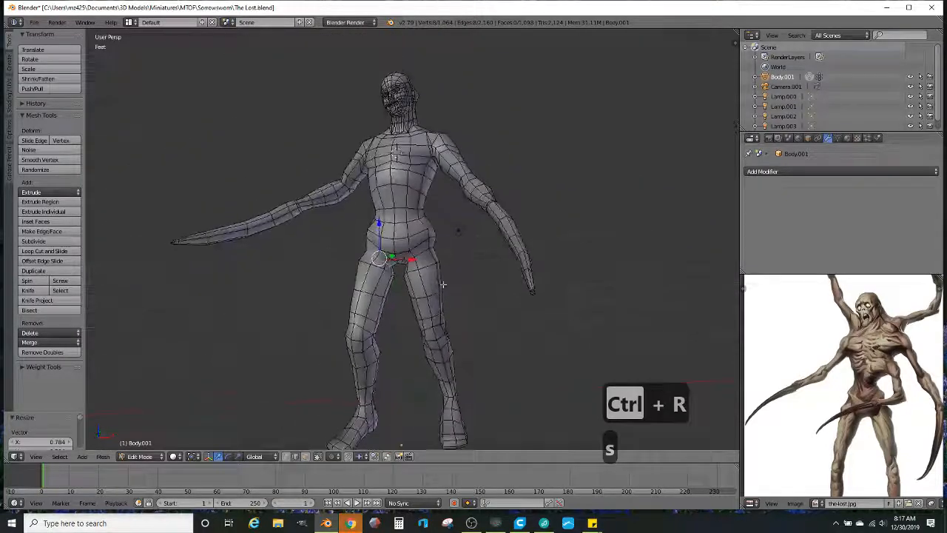
pyautogui.keyDown('shift'); pyautogui.scroll(-1, 443, 288); pyautogui.keyUp('shift')
pyautogui.scroll(2, 448, 291)
pyautogui.keyDown('alt'); pyautogui.click(344, 249); pyautogui.keyUp('alt')
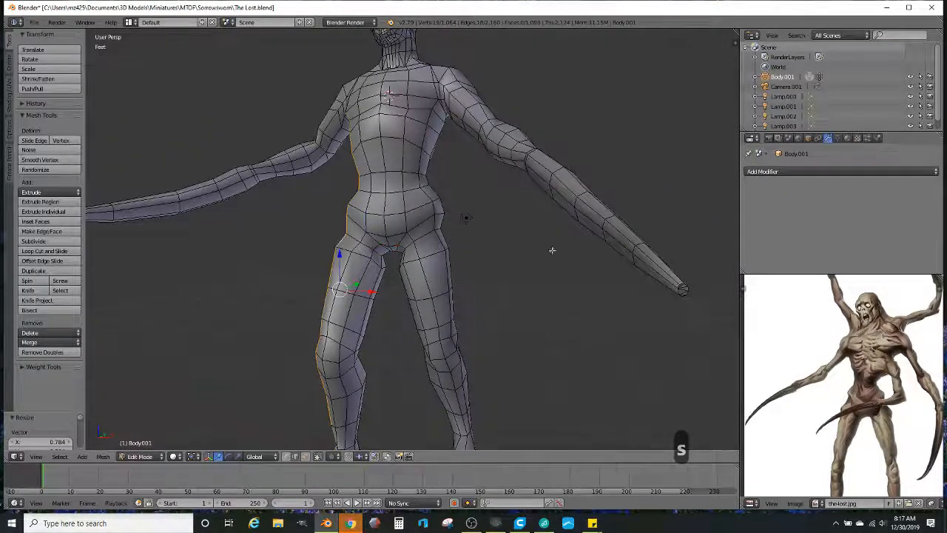
pyautogui.keyDown('alt'); pyautogui.click(371, 261); pyautogui.keyUp('alt')
pyautogui.scroll(1, 537, 262)
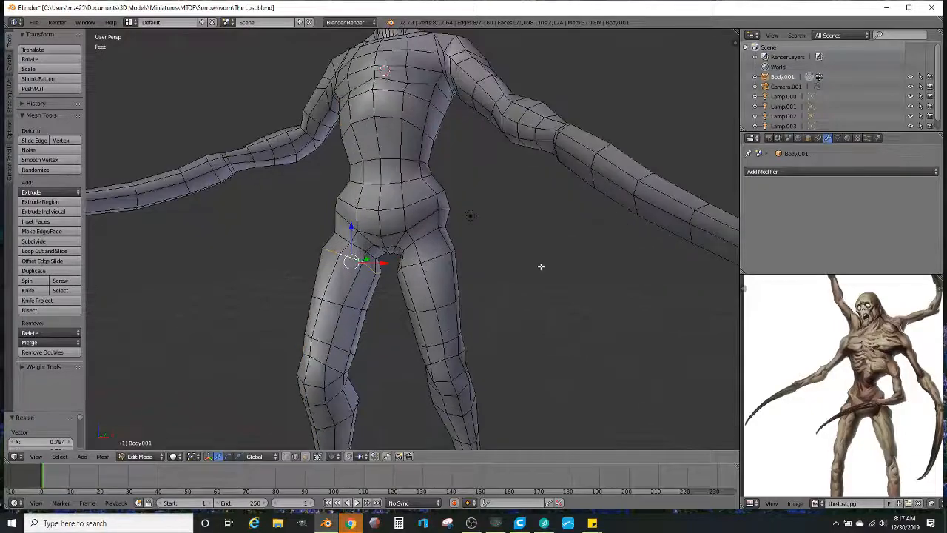
pyautogui.press('s')
pyautogui.click(440, 262)
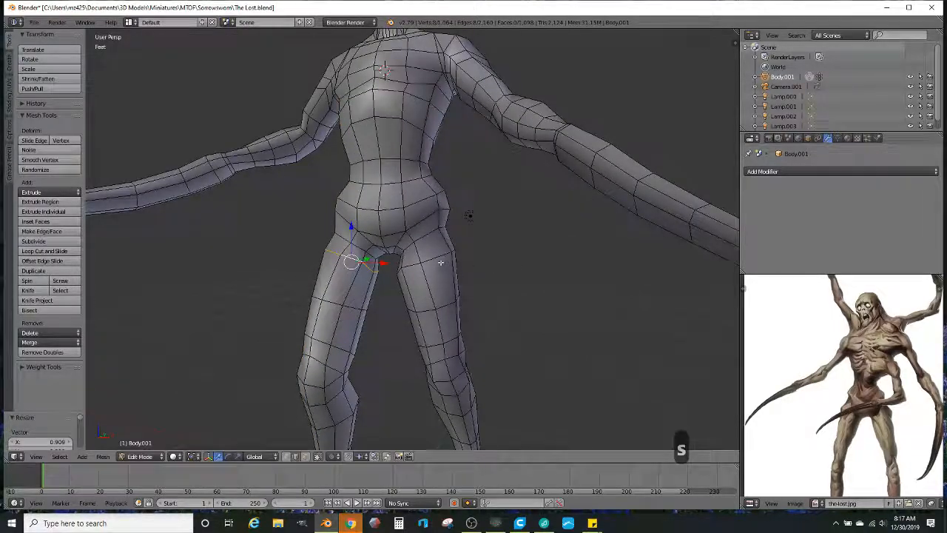
pyautogui.press('s')
pyautogui.click(529, 252)
# Step: Scale down the edge loops just above both knees, the left one to about 0.84
pyautogui.moveTo(527, 323); pyautogui.dragTo(469, 307, button='middle')
pyautogui.keyDown('shift'); pyautogui.moveTo(603, 337); pyautogui.dragTo(635, 372, button='middle'); pyautogui.keyUp('shift')
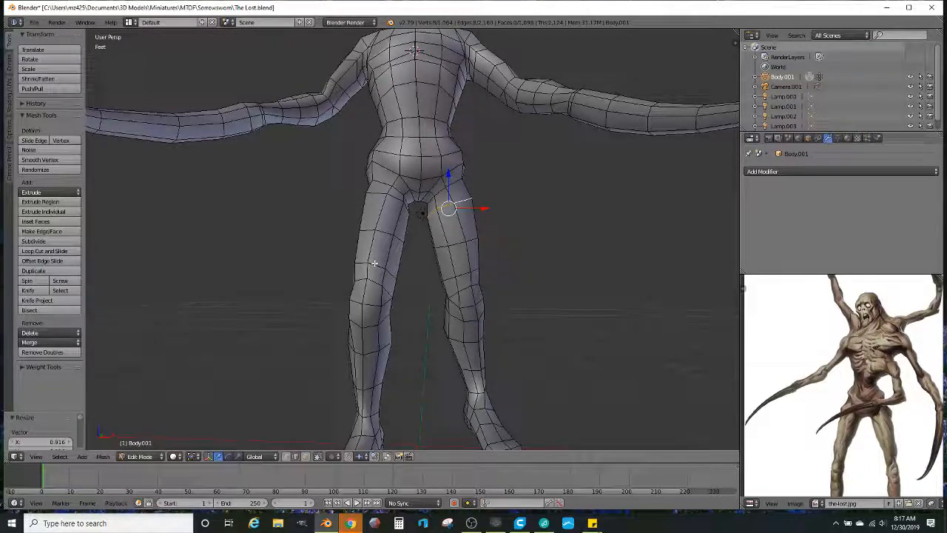
pyautogui.moveTo(395, 274); pyautogui.dragTo(405, 290, button='middle')
pyautogui.press('s')
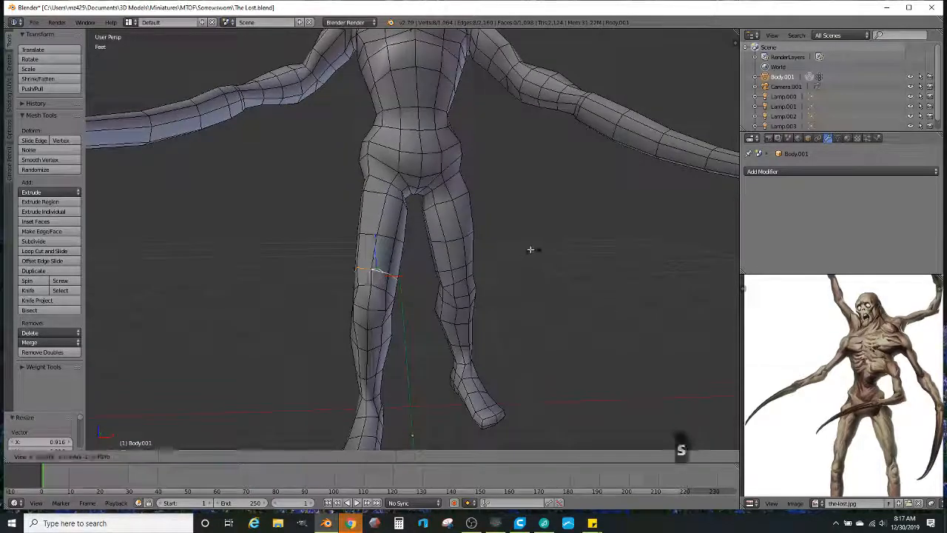
pyautogui.click(516, 254)
pyautogui.moveTo(509, 254); pyautogui.dragTo(481, 272, button='middle')
pyautogui.keyDown('alt'); pyautogui.rightClick(477, 277); pyautogui.keyUp('alt')
pyautogui.keyDown('alt'); pyautogui.rightClick(481, 279); pyautogui.keyUp('alt')
pyautogui.press('s')
pyautogui.click(426, 318)
# Step: Compare the model's overall body and leg proportions with the full figure in the reference image
pyautogui.moveTo(426, 317); pyautogui.dragTo(459, 273, button='middle')
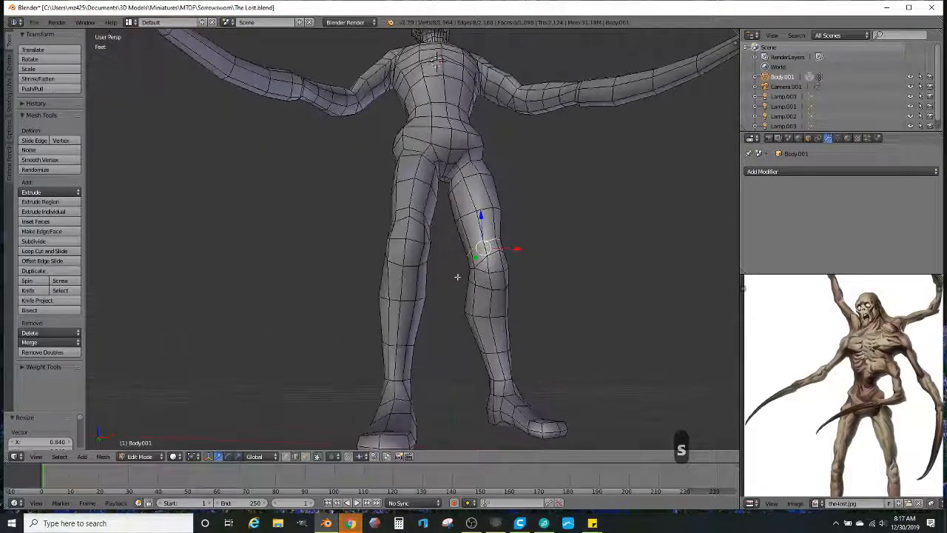
pyautogui.scroll(-4, 814, 414)
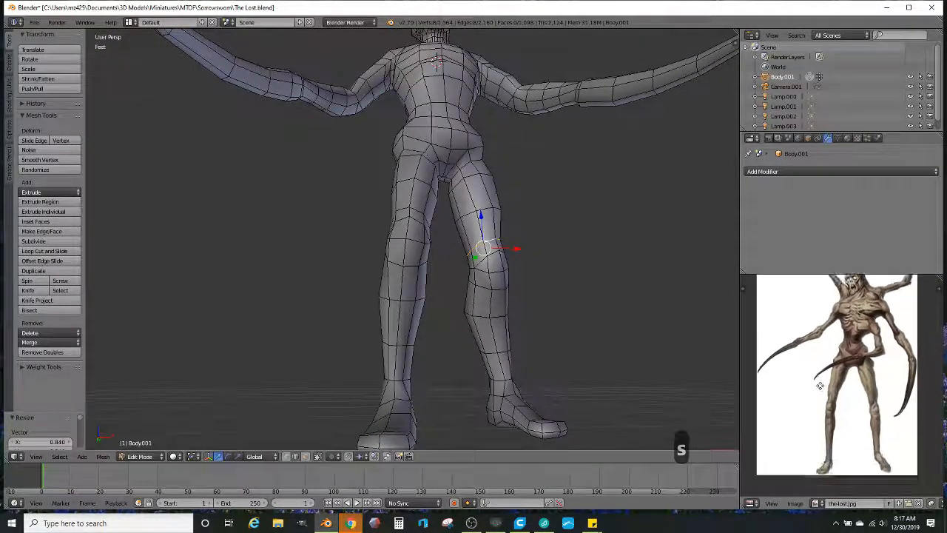
pyautogui.moveTo(487, 390); pyautogui.dragTo(460, 300, button='middle')
pyautogui.scroll(-3, 436, 332)
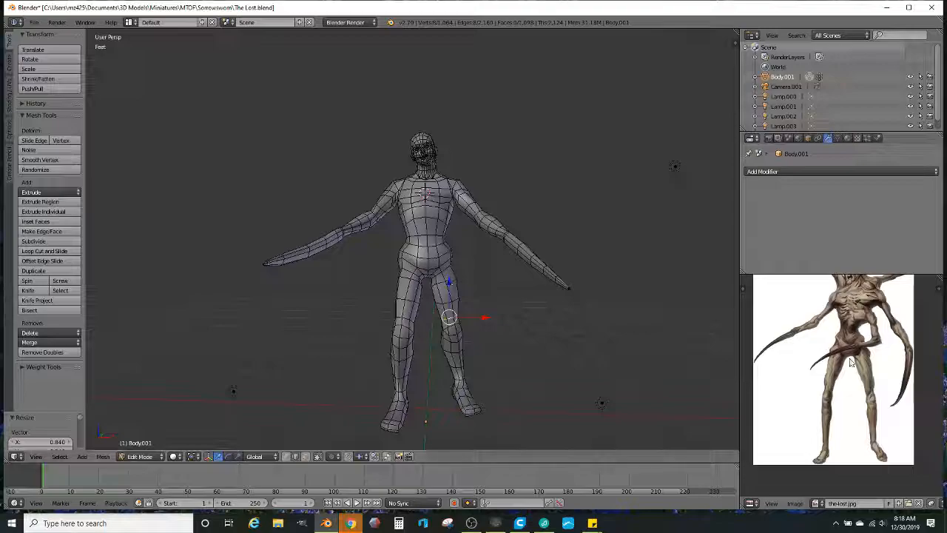
# Step: Select the figure's head, arms and chest down to just above the waist and lower them slightly to shorten the torso
pyautogui.scroll(-2, 867, 341)
pyautogui.moveTo(360, 292); pyautogui.dragTo(526, 311, button='middle')
pyautogui.press('z')
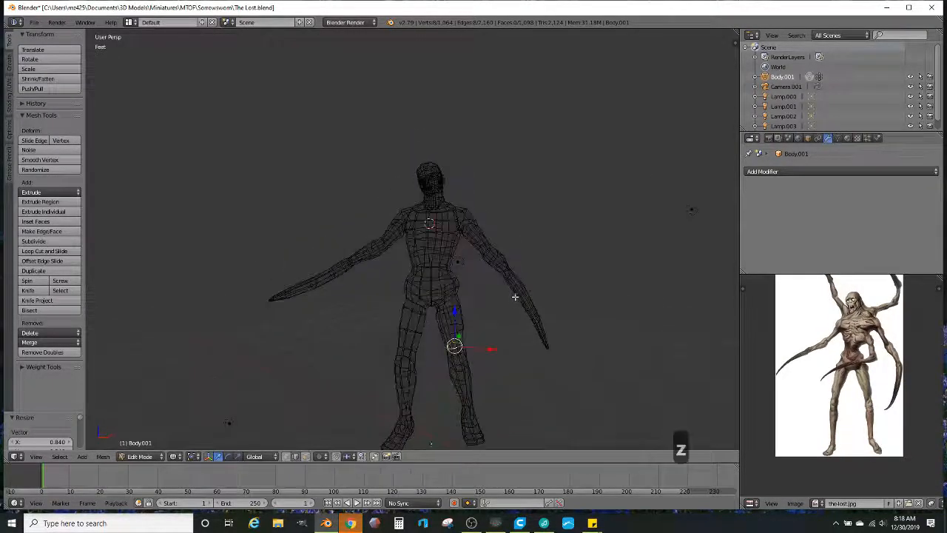
pyautogui.rightClick(496, 250)
pyautogui.moveTo(496, 249)
pyautogui.keyDown('ctrl'); pyautogui.mouseDown()
pyautogui.moveTo(666, 330)
pyautogui.moveTo(200, 116)
pyautogui.moveTo(165, 288)
pyautogui.moveTo(325, 276)
pyautogui.mouseUp(); pyautogui.keyUp('ctrl')
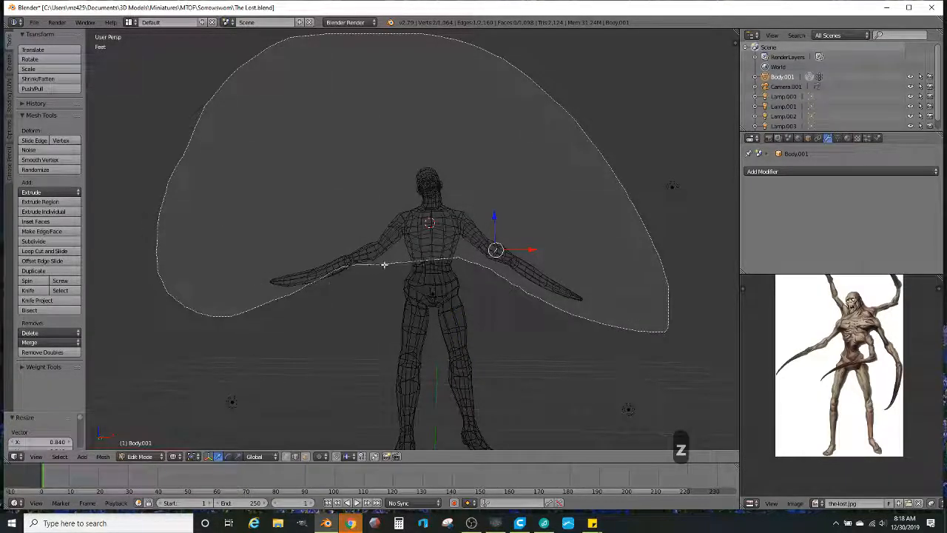
pyautogui.keyDown('ctrl'); pyautogui.moveTo(384, 265); pyautogui.dragTo(389, 264); pyautogui.keyUp('ctrl')
pyautogui.scroll(5, 457, 313)
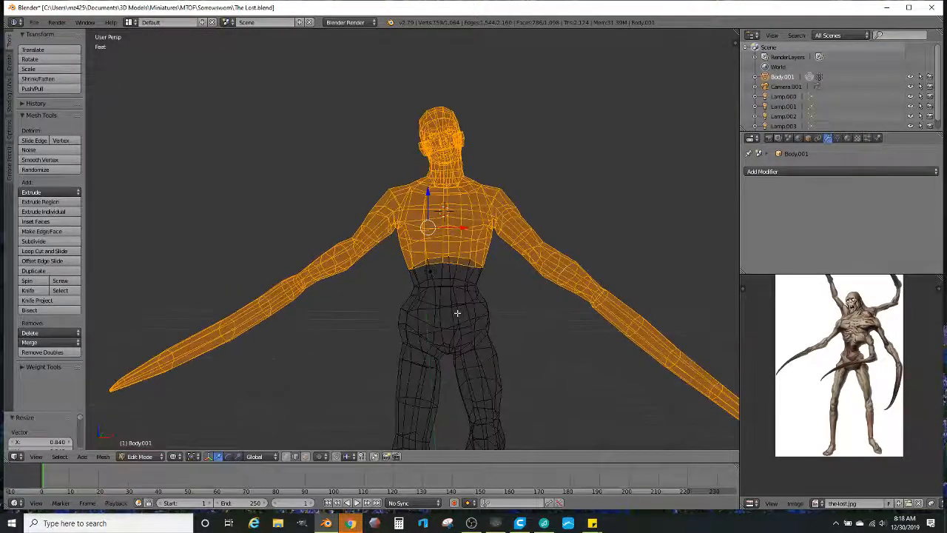
pyautogui.press('z')
pyautogui.moveTo(394, 248); pyautogui.dragTo(385, 252, button='middle')
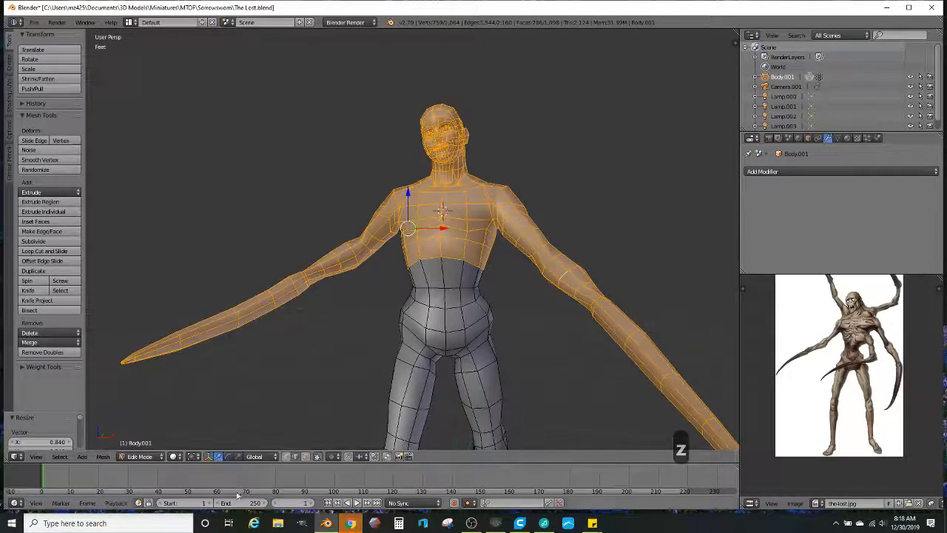
pyautogui.click(193, 456)
pyautogui.click(212, 444)
pyautogui.moveTo(477, 263)
pyautogui.mouseDown(button='middle')
pyautogui.moveTo(488, 252)
pyautogui.moveTo(480, 251)
pyautogui.mouseUp(button='middle')
pyautogui.moveTo(425, 189); pyautogui.dragTo(426, 199)
pyautogui.moveTo(426, 198); pyautogui.dragTo(427, 203)
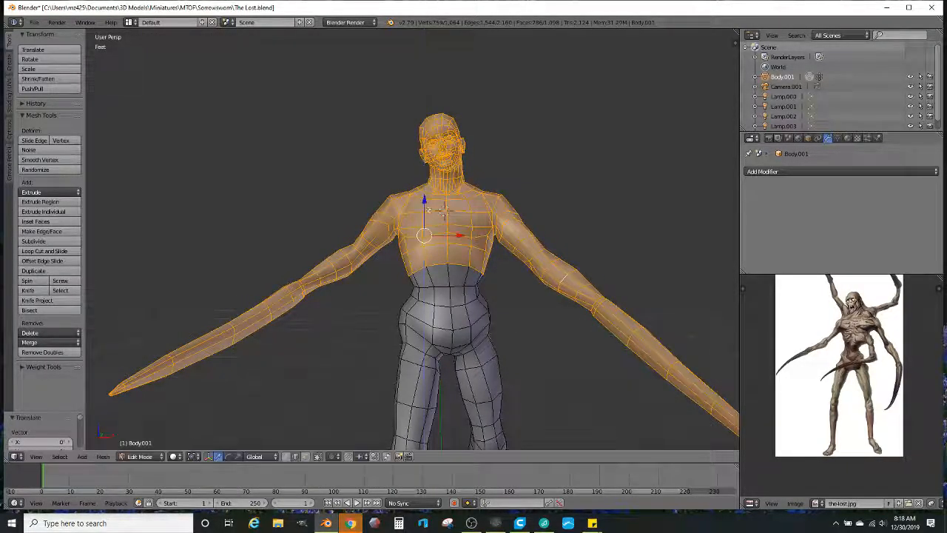
# Step: Lower the upper body a little more, once with the waist faces included and again after shrinking the selection to the chest
pyautogui.moveTo(455, 267); pyautogui.dragTo(440, 345, button='middle')
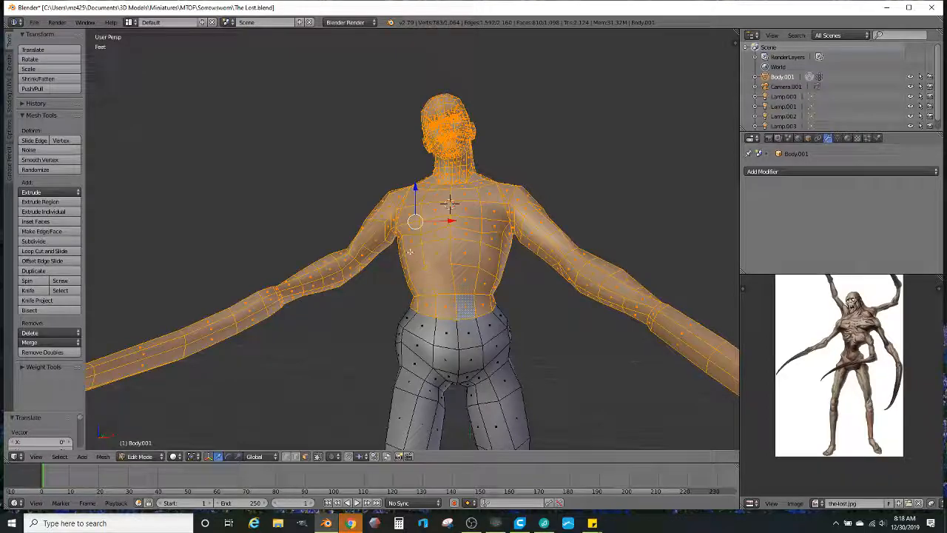
pyautogui.moveTo(413, 189); pyautogui.dragTo(413, 194)
pyautogui.press('ctrl+KP_Subtract')
pyautogui.press('ctrl+KP_Subtract')
pyautogui.press('ctrl+KP_Subtract')
pyautogui.press('ctrl+KP_Subtract')
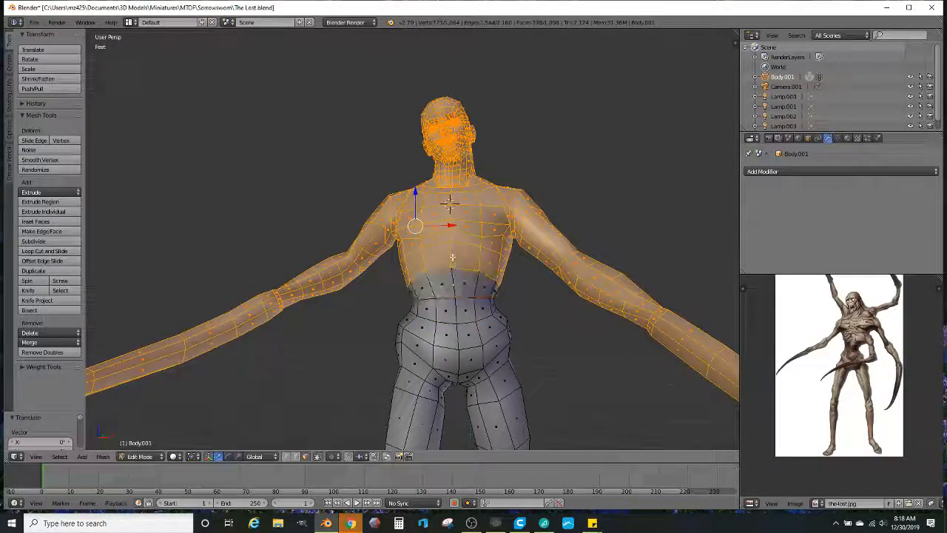
pyautogui.moveTo(416, 194); pyautogui.dragTo(416, 196)
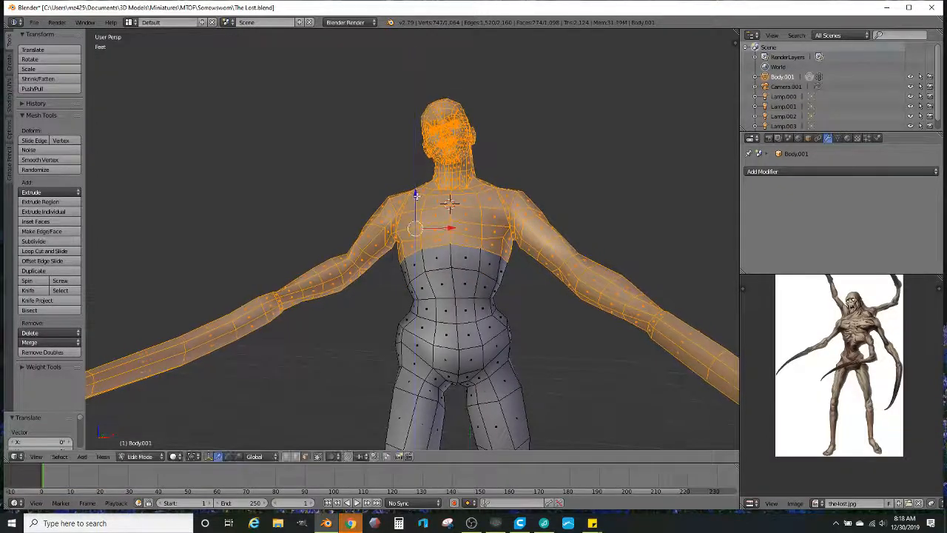
pyautogui.scroll(-3, 507, 284)
pyautogui.moveTo(510, 305); pyautogui.dragTo(479, 253, button='middle')
pyautogui.press('Tab')
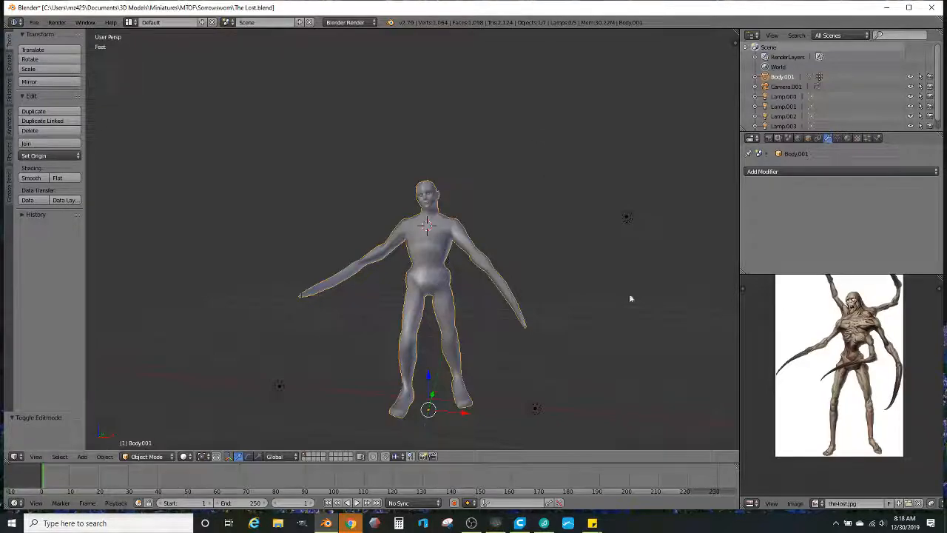
# Step: Compare the model's head and mouth with the screaming face in the reference image
pyautogui.scroll(1, 383, 303)
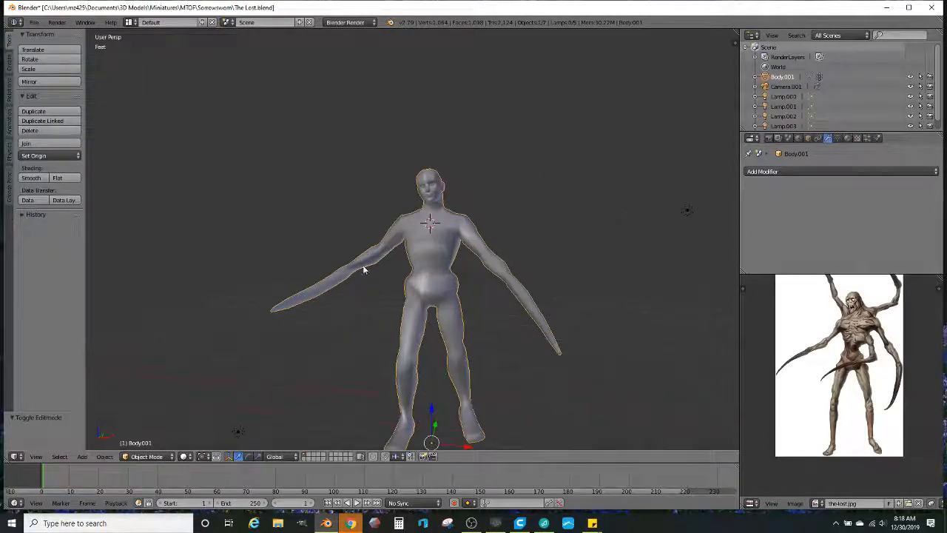
pyautogui.scroll(3, 483, 216)
pyautogui.keyDown('shift'); pyautogui.moveTo(482, 216); pyautogui.dragTo(475, 302, button='middle'); pyautogui.keyUp('shift')
pyautogui.scroll(3, 475, 302)
pyautogui.keyDown('shift'); pyautogui.moveTo(407, 126); pyautogui.dragTo(499, 228, button='middle'); pyautogui.keyUp('shift')
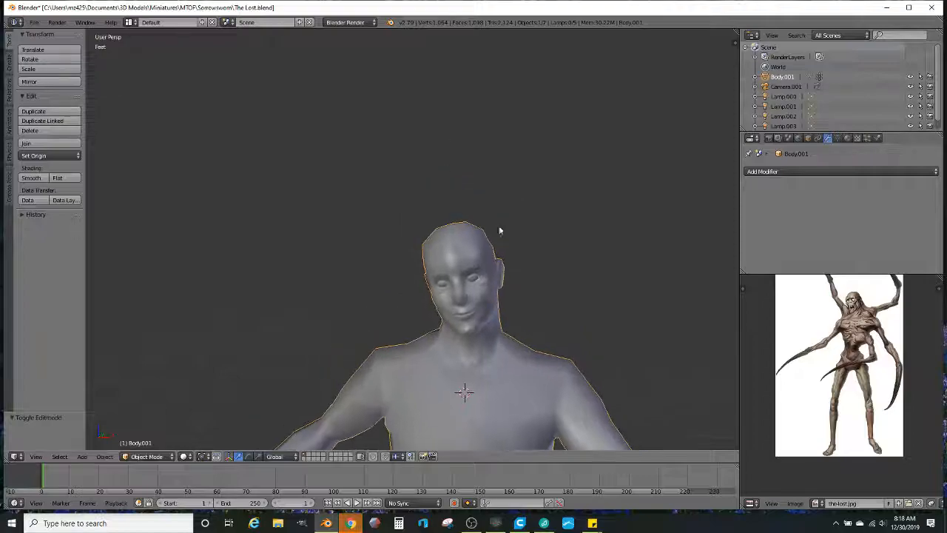
pyautogui.scroll(2, 844, 331)
pyautogui.moveTo(859, 321); pyautogui.dragTo(821, 392, button='middle')
pyautogui.scroll(1, 821, 392)
pyautogui.scroll(2, 814, 375)
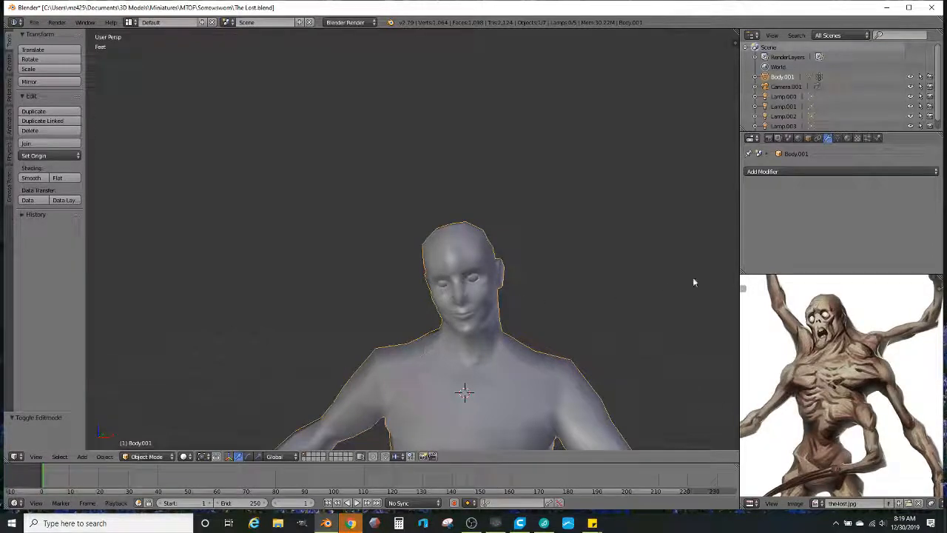
pyautogui.scroll(1, 834, 290)
pyautogui.moveTo(411, 342); pyautogui.dragTo(435, 329, button='middle')
pyautogui.moveTo(434, 279); pyautogui.dragTo(495, 324, button='middle')
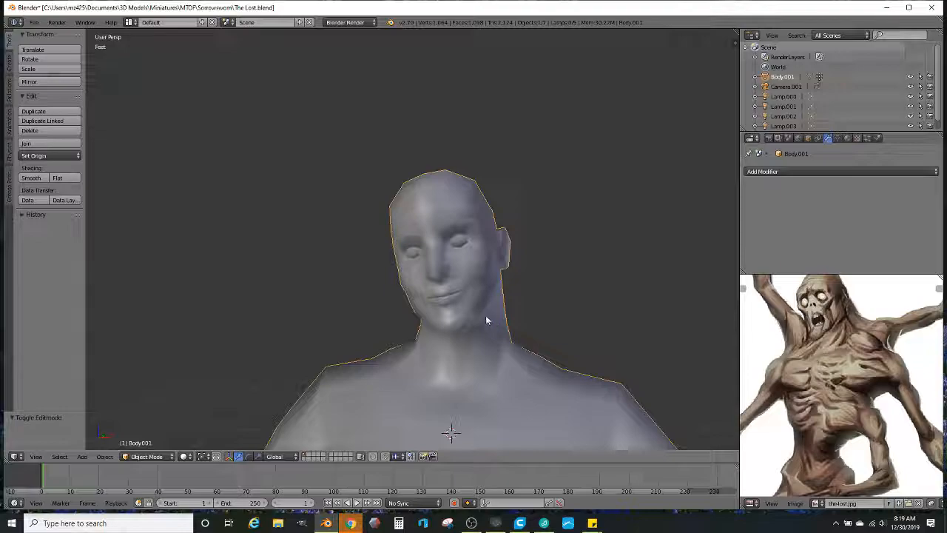
pyautogui.moveTo(437, 319); pyautogui.dragTo(535, 246, button='middle')
# Step: Select the lip faces on the model's head and delete them to open a hole for the mouth
pyautogui.press('Tab')
pyautogui.press('z')
pyautogui.scroll(3, 516, 245)
pyautogui.rightClick(530, 247)
pyautogui.press('z')
pyautogui.moveTo(542, 255)
pyautogui.keyDown('ctrl'); pyautogui.mouseDown()
pyautogui.moveTo(531, 216)
pyautogui.moveTo(392, 196)
pyautogui.moveTo(350, 214)
pyautogui.moveTo(363, 269)
pyautogui.moveTo(447, 272)
pyautogui.mouseUp(); pyautogui.keyUp('ctrl')
pyautogui.press('z')
pyautogui.moveTo(457, 260)
pyautogui.mouseDown(button='middle')
pyautogui.moveTo(626, 259)
pyautogui.moveTo(465, 330)
pyautogui.moveTo(523, 317)
pyautogui.moveTo(547, 218)
pyautogui.moveTo(511, 251)
pyautogui.moveTo(446, 283)
pyautogui.moveTo(449, 237)
pyautogui.mouseUp(button='middle')
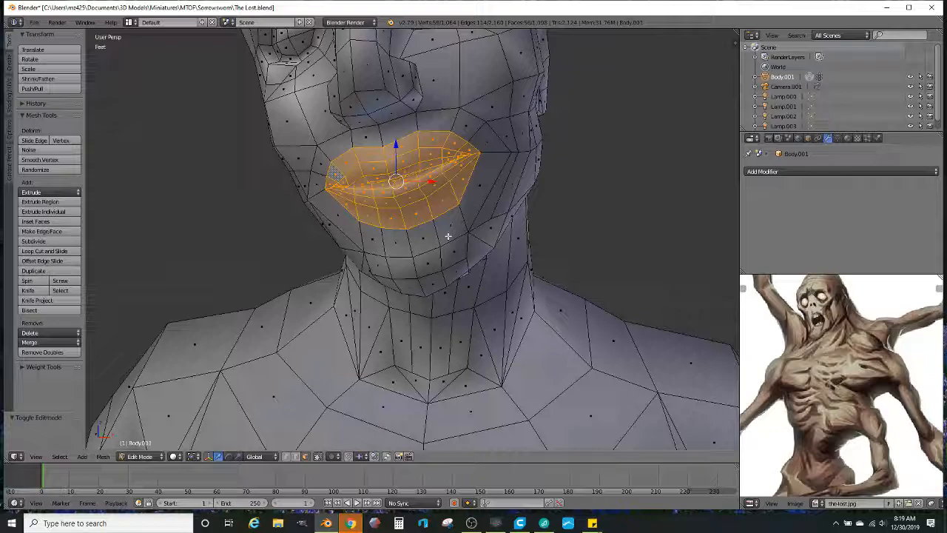
pyautogui.press('Delete')
pyautogui.click(448, 235)
# Step: Select the lower jaw and chin faces and, using Normal orientation, pull them down and slightly forward to open the mouth
pyautogui.moveTo(448, 235)
pyautogui.mouseDown(button='middle')
pyautogui.moveTo(339, 248)
pyautogui.moveTo(503, 276)
pyautogui.moveTo(503, 268)
pyautogui.mouseUp(button='middle')
pyautogui.press('z')
pyautogui.rightClick(476, 263)
pyautogui.moveTo(434, 307)
pyautogui.keyDown('ctrl'); pyautogui.mouseDown()
pyautogui.moveTo(489, 313)
pyautogui.moveTo(500, 221)
pyautogui.mouseUp(); pyautogui.keyUp('ctrl')
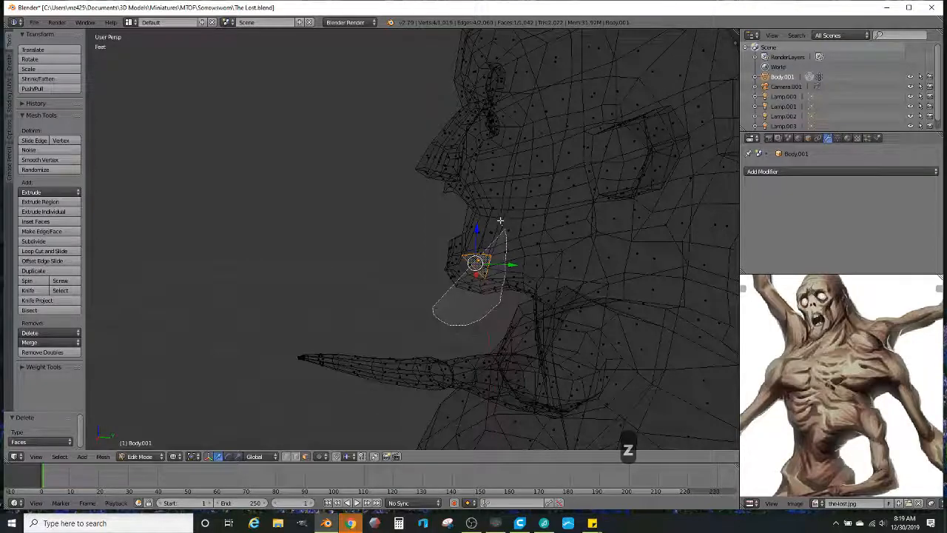
pyautogui.keyDown('ctrl'); pyautogui.moveTo(414, 226); pyautogui.dragTo(422, 250); pyautogui.keyUp('ctrl')
pyautogui.press('z')
pyautogui.moveTo(422, 249)
pyautogui.mouseDown(button='middle')
pyautogui.moveTo(433, 205)
pyautogui.moveTo(493, 247)
pyautogui.mouseUp(button='middle')
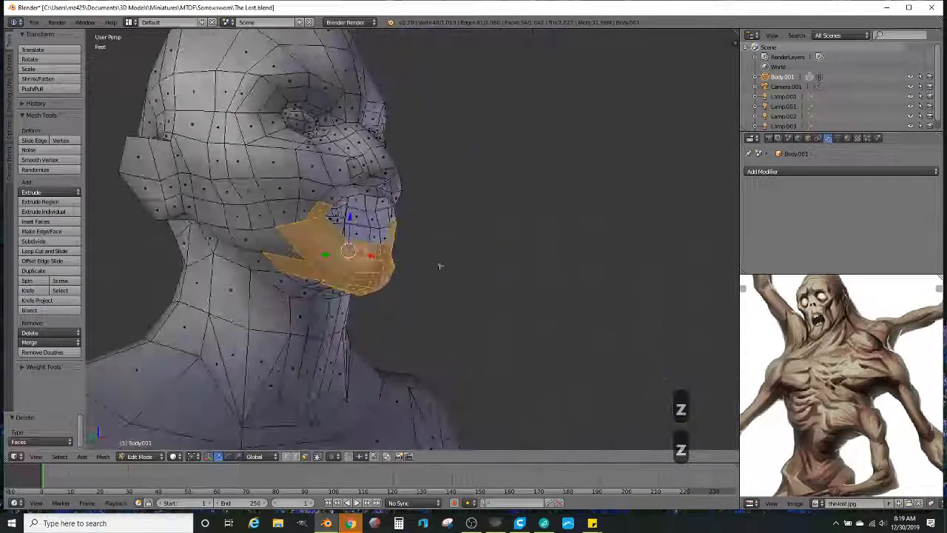
pyautogui.keyDown('shift'); pyautogui.rightClick(301, 268); pyautogui.keyUp('shift')
pyautogui.moveTo(372, 210); pyautogui.dragTo(401, 203, button='middle')
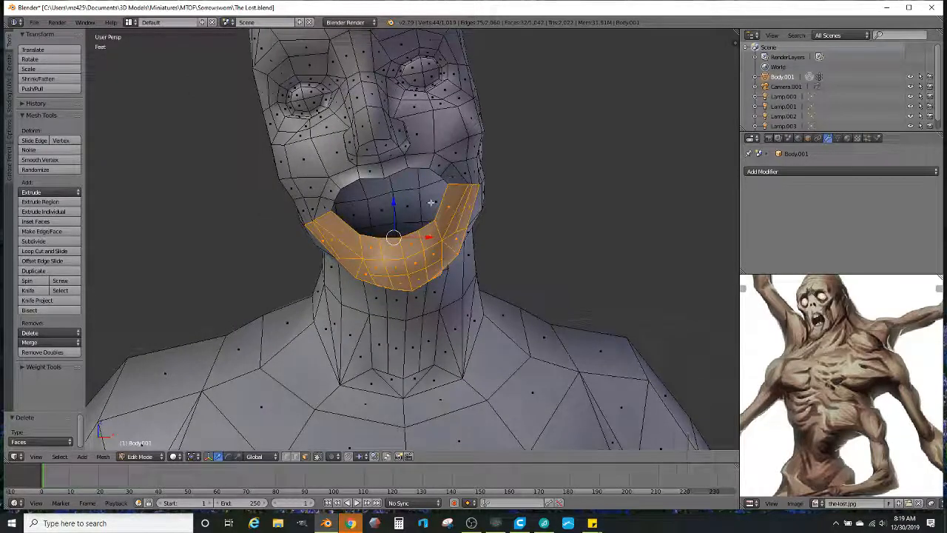
pyautogui.click(257, 456)
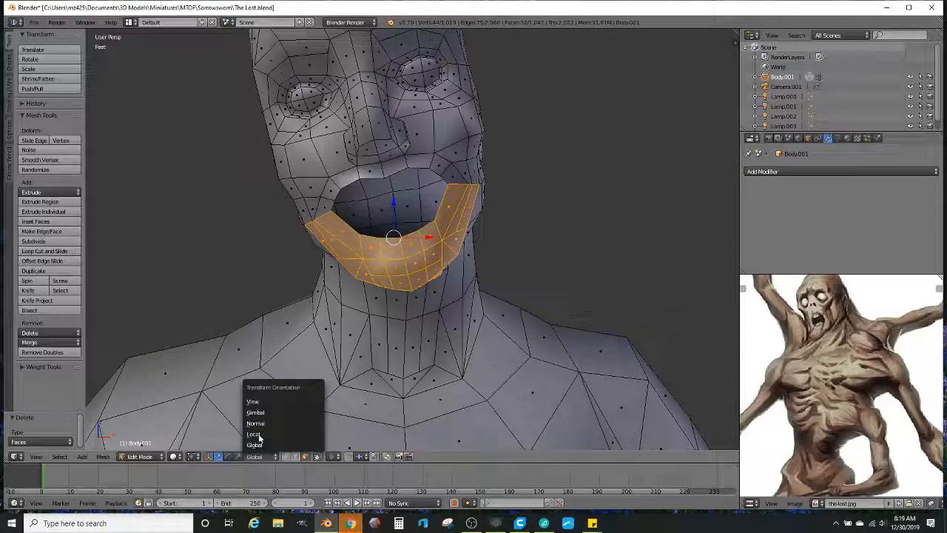
pyautogui.click(255, 422)
pyautogui.click(384, 212)
pyautogui.moveTo(384, 212); pyautogui.dragTo(390, 235)
pyautogui.moveTo(390, 236); pyautogui.dragTo(440, 265, button='middle')
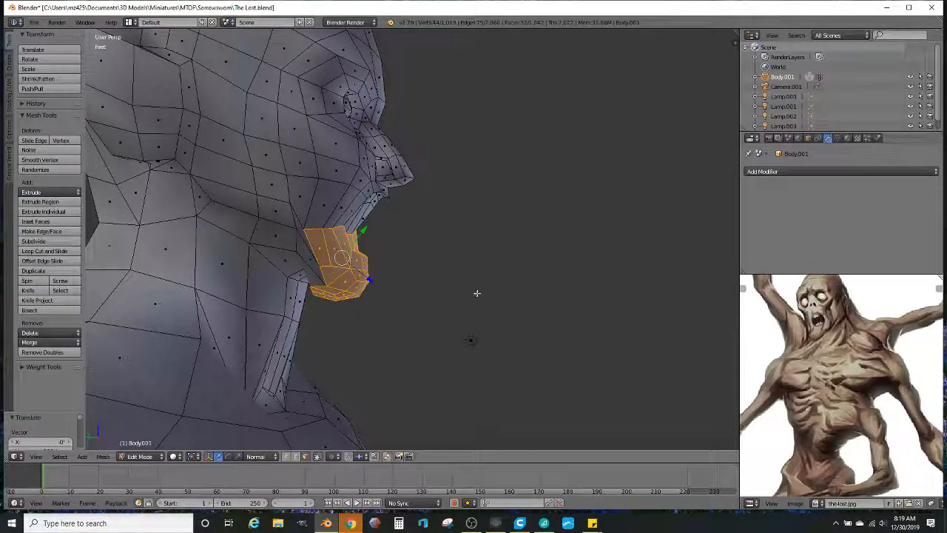
pyautogui.press('g')
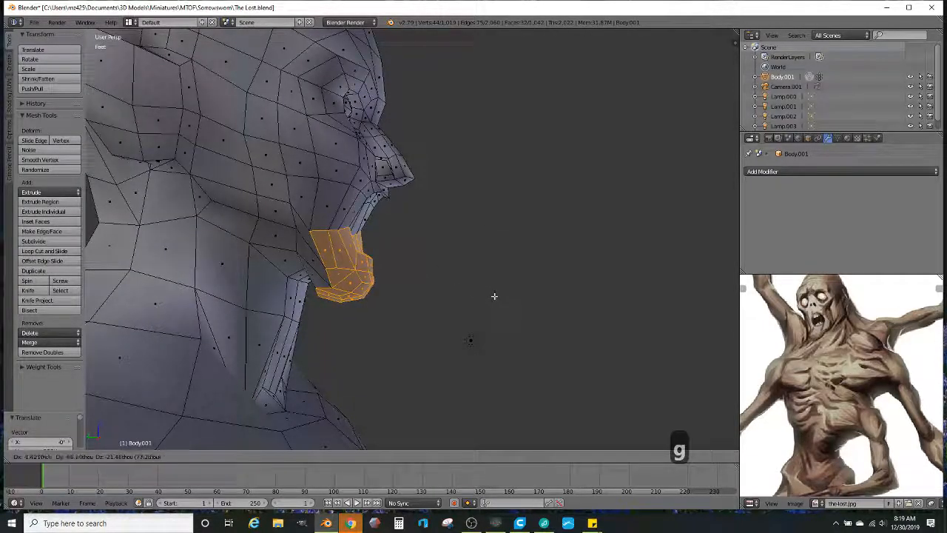
pyautogui.click(494, 296)
# Step: Select the band of faces beneath the jaw from one side to the other and smooth its vertices
pyautogui.moveTo(378, 330); pyautogui.dragTo(465, 292, button='middle')
pyautogui.scroll(4, 478, 303)
pyautogui.scroll(1, 465, 292)
pyautogui.rightClick(449, 257)
pyautogui.keyDown('ctrl'); pyautogui.rightClick(410, 210); pyautogui.keyUp('ctrl')
pyautogui.moveTo(526, 283); pyautogui.dragTo(340, 264, button='middle')
pyautogui.keyDown('ctrl'); pyautogui.rightClick(450, 199); pyautogui.keyUp('ctrl')
pyautogui.moveTo(400, 198); pyautogui.dragTo(456, 229, button='middle')
pyautogui.moveTo(367, 163); pyautogui.dragTo(114, 211, button='middle')
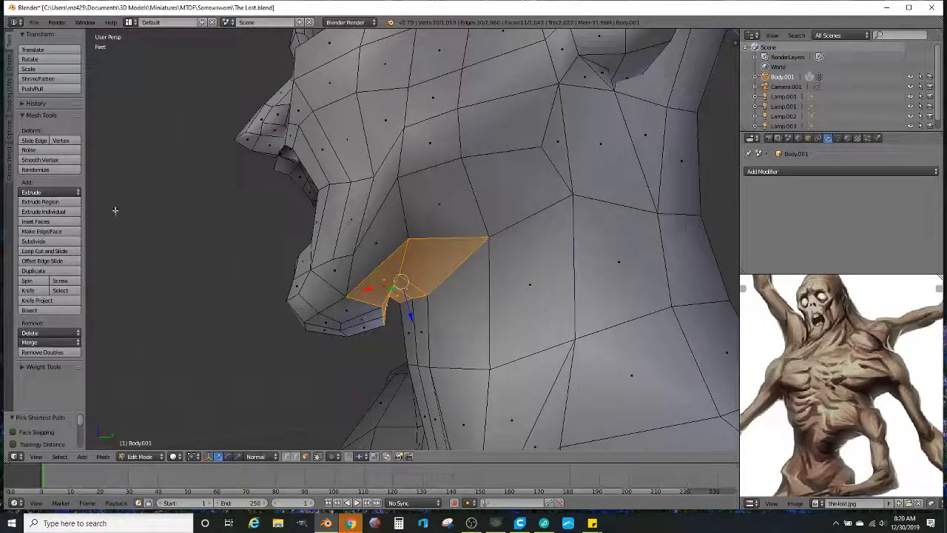
pyautogui.click(72, 161)
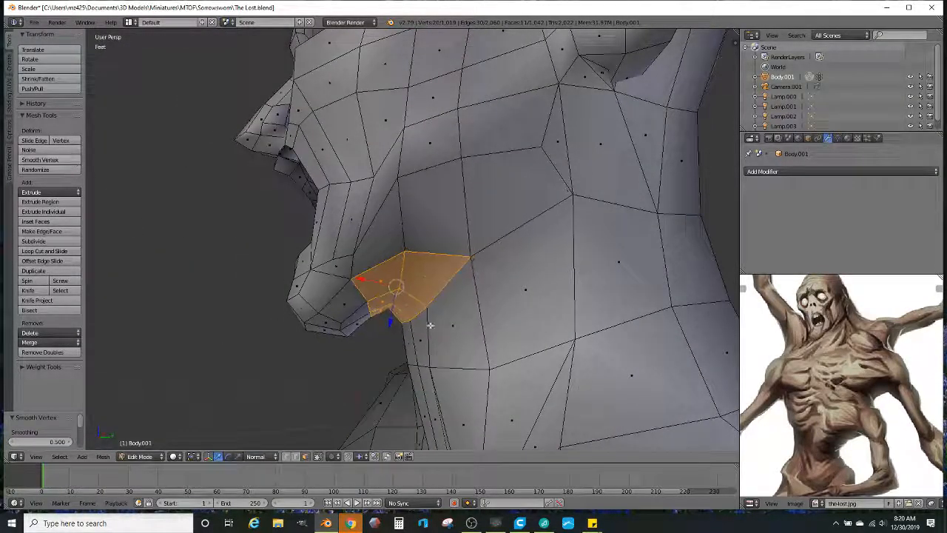
# Step: Move the smoothed jaw band down along its normal Z axis, and reposition only its rear faces under the jaw
pyautogui.press('g')
pyautogui.press('z')
pyautogui.press('z')
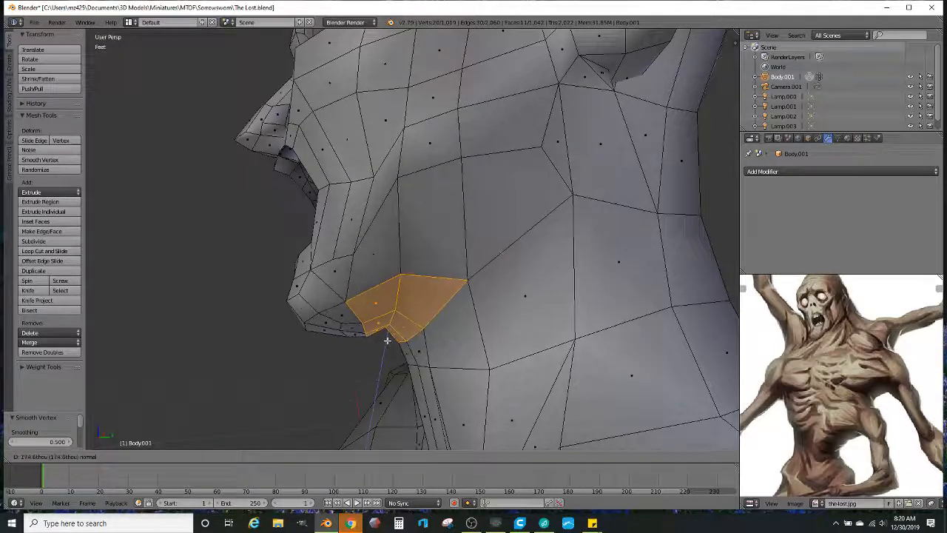
pyautogui.click(387, 339)
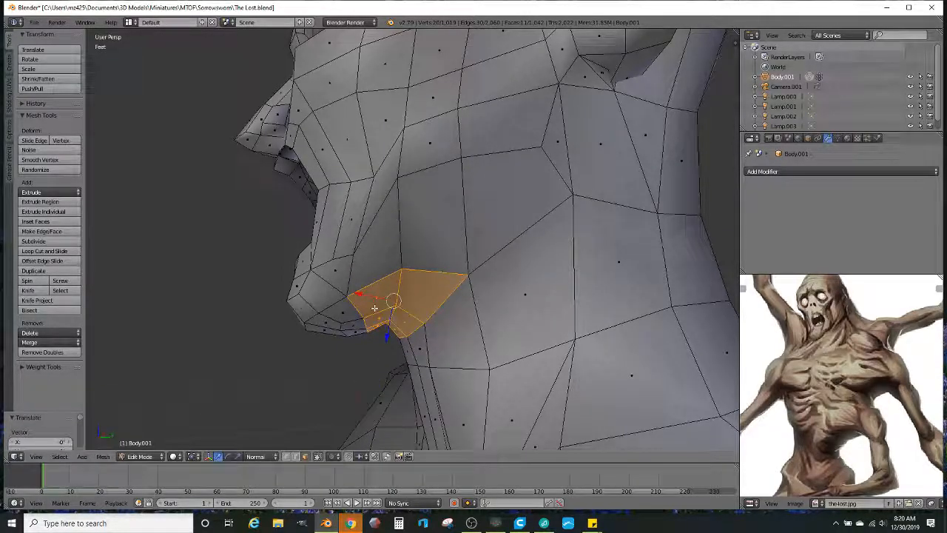
pyautogui.keyDown('alt'); pyautogui.keyDown('shift'); pyautogui.rightClick(375, 308); pyautogui.keyUp('shift'); pyautogui.keyUp('alt')
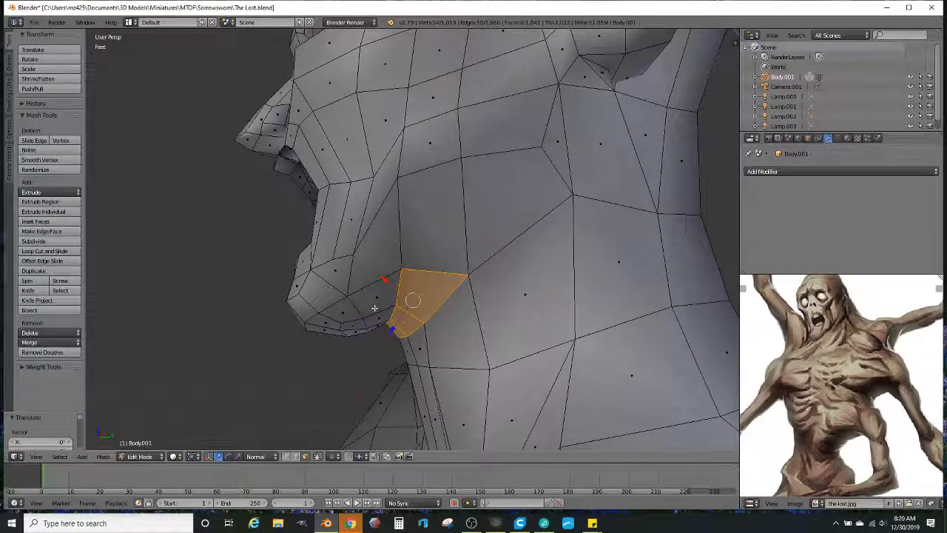
pyautogui.press('g')
pyautogui.click(408, 342)
pyautogui.scroll(-2, 408, 341)
pyautogui.moveTo(408, 342); pyautogui.dragTo(508, 357, button='middle')
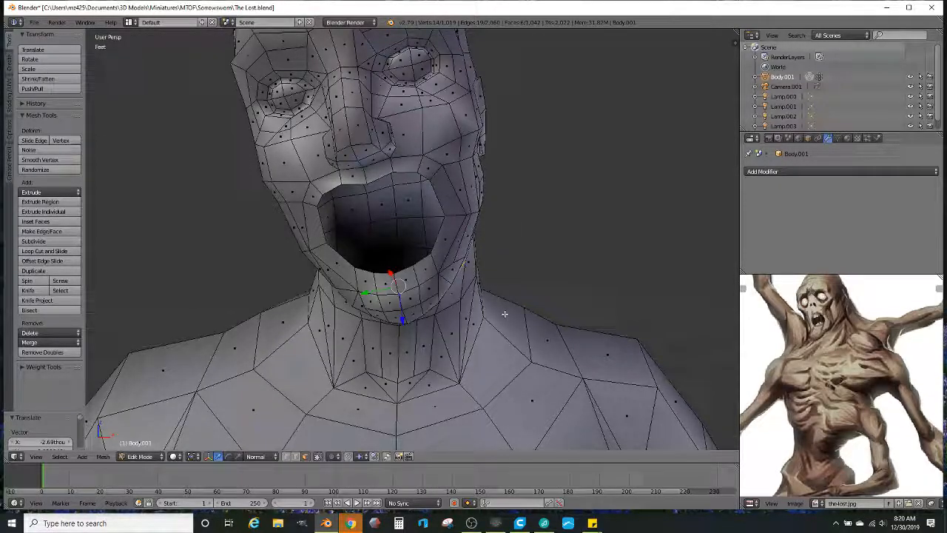
# Step: Select the row of faces along the upper lip from corner to corner and shift it slightly along its normal axis
pyautogui.rightClick(428, 168)
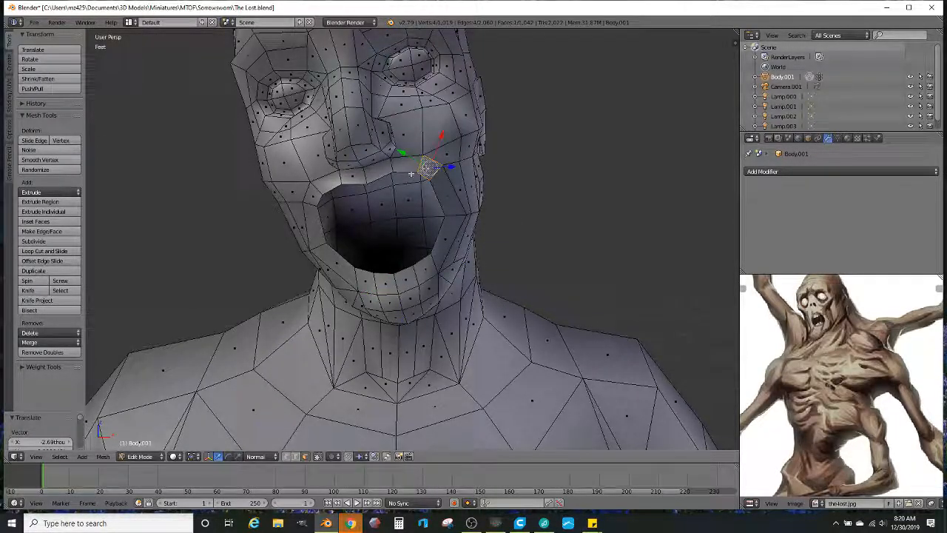
pyautogui.keyDown('ctrl'); pyautogui.rightClick(311, 194); pyautogui.keyUp('ctrl')
pyautogui.moveTo(313, 193); pyautogui.dragTo(403, 149, button='middle')
pyautogui.moveTo(371, 140); pyautogui.dragTo(372, 151)
pyautogui.moveTo(372, 151); pyautogui.dragTo(466, 202, button='middle')
# Step: Select the edge loop around the mouth opening and fill it with faces
pyautogui.click(295, 457)
pyautogui.keyDown('alt'); pyautogui.rightClick(383, 193); pyautogui.keyUp('alt')
pyautogui.keyDown('alt'); pyautogui.rightClick(387, 196); pyautogui.keyUp('alt')
pyautogui.hotkey('alt', 'f')
# Step: Extrude the mouth fill inward in several stages and shrink it to form the mouth cavity, scaling the last ring to about 0.78
pyautogui.moveTo(437, 209)
pyautogui.mouseDown(button='middle')
pyautogui.moveTo(385, 212)
pyautogui.moveTo(436, 226)
pyautogui.mouseUp(button='middle')
pyautogui.press('e')
pyautogui.click(457, 206)
pyautogui.press('e')
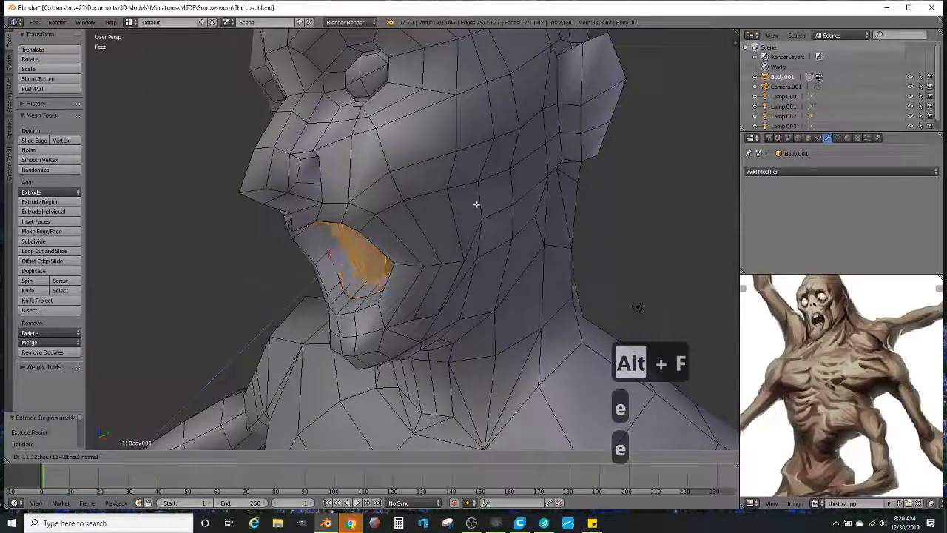
pyautogui.click(483, 199)
pyautogui.moveTo(483, 199); pyautogui.dragTo(464, 308, button='middle')
pyautogui.press('s')
pyautogui.click(484, 185)
pyautogui.press('e')
pyautogui.click(494, 194)
pyautogui.press('s')
pyautogui.click(472, 192)
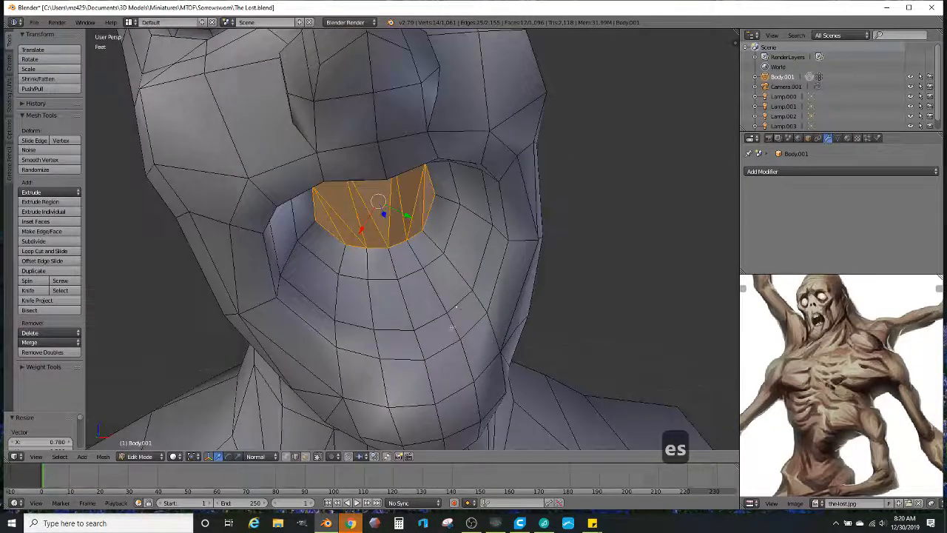
# Step: Add an edge loop just inside the lips and dissolve the neighbouring loop deeper in the mouth
pyautogui.hotkey('ctrl', 'r')
pyautogui.click(451, 333)
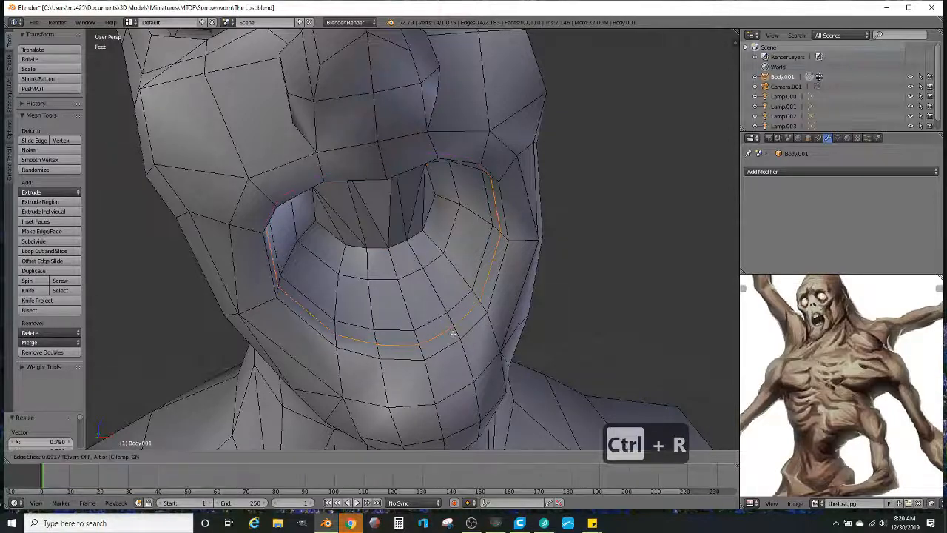
pyautogui.click(455, 336)
pyautogui.keyDown('alt'); pyautogui.rightClick(441, 316); pyautogui.keyUp('alt')
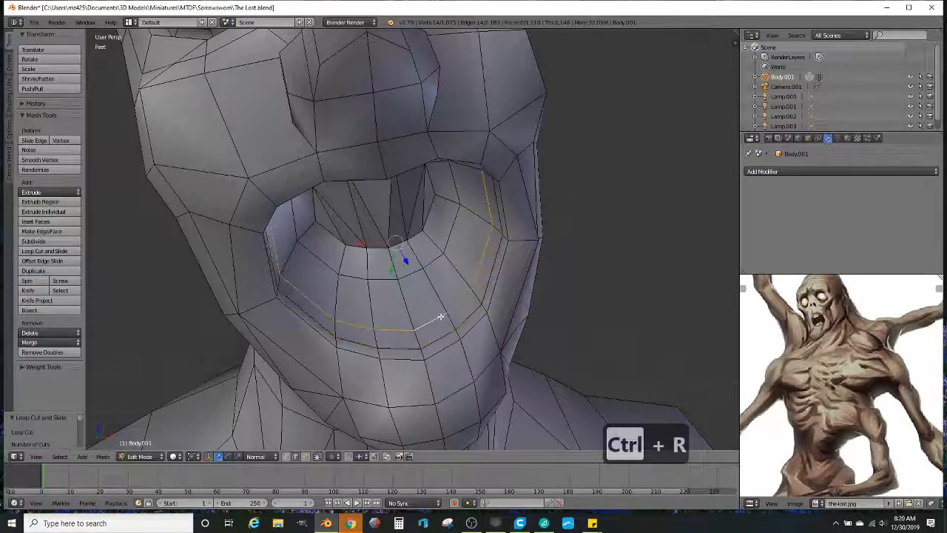
pyautogui.press('Delete')
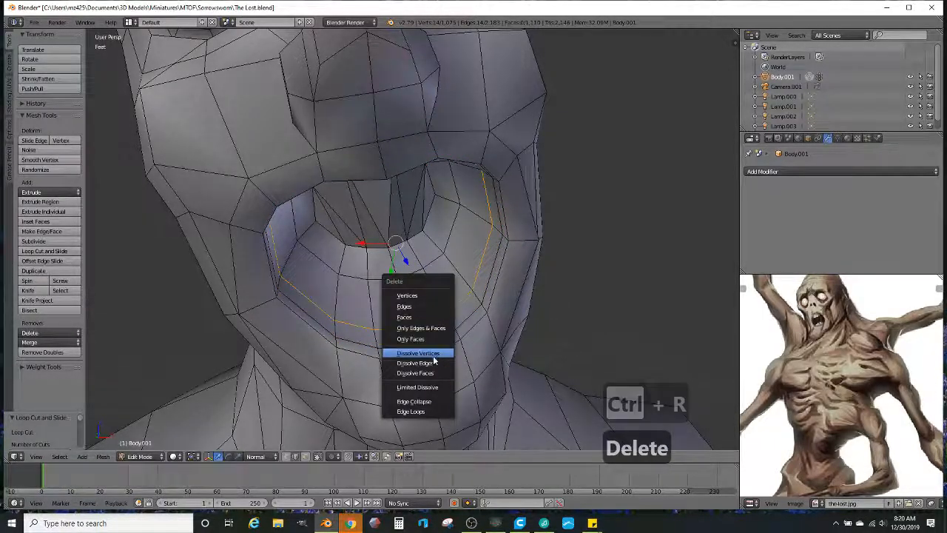
pyautogui.click(424, 353)
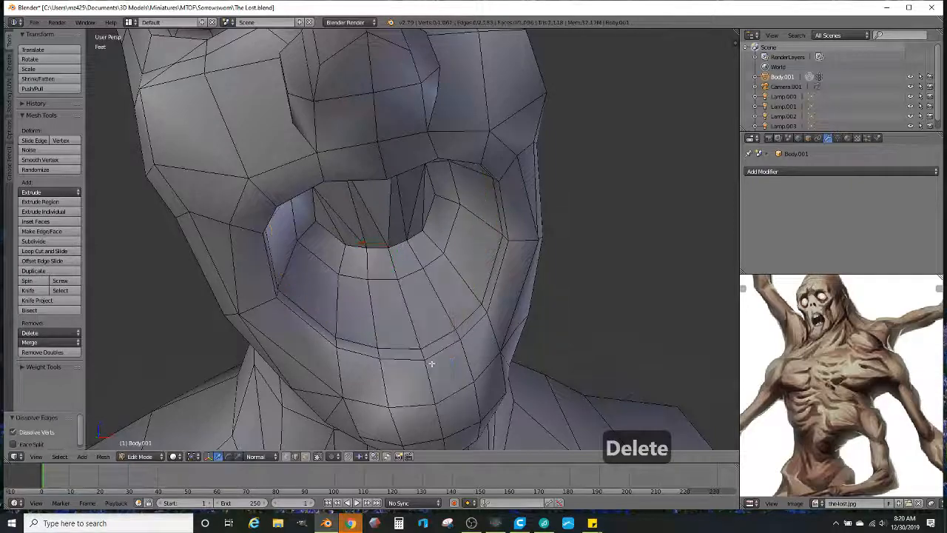
# Step: Add another edge loop around the inner wall of the mouth cavity
pyautogui.hotkey('ctrl', 'r')
pyautogui.click(430, 294)
pyautogui.moveTo(430, 294)
pyautogui.mouseDown(button='middle')
pyautogui.moveTo(414, 279)
pyautogui.moveTo(430, 283)
pyautogui.mouseUp(button='middle')
# Step: Select the row of faces along the lower inside of the mouth and extrude it into a ridge behind the lower lip
pyautogui.click(306, 457)
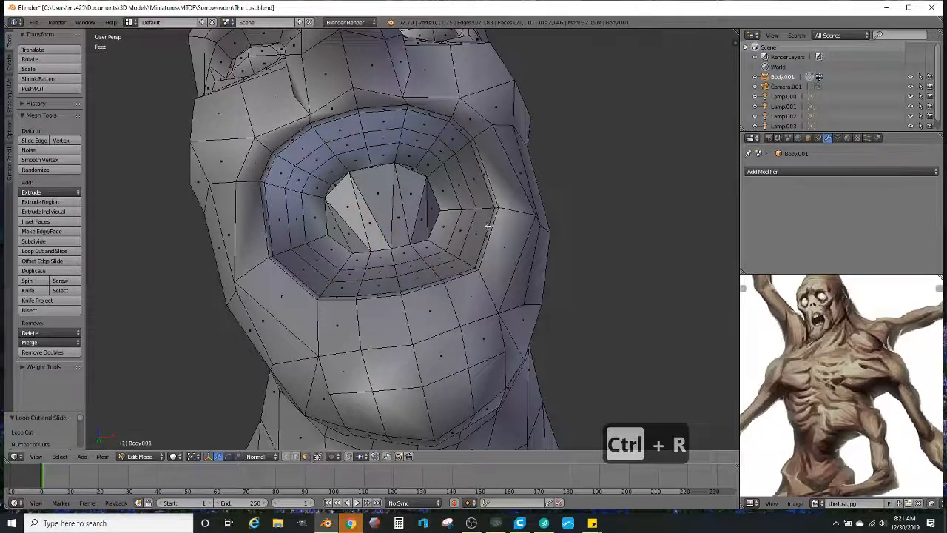
pyautogui.keyDown('ctrl'); pyautogui.click(314, 279); pyautogui.keyUp('ctrl')
pyautogui.moveTo(314, 279); pyautogui.dragTo(444, 260, button='middle')
pyautogui.press('e')
pyautogui.click(393, 274)
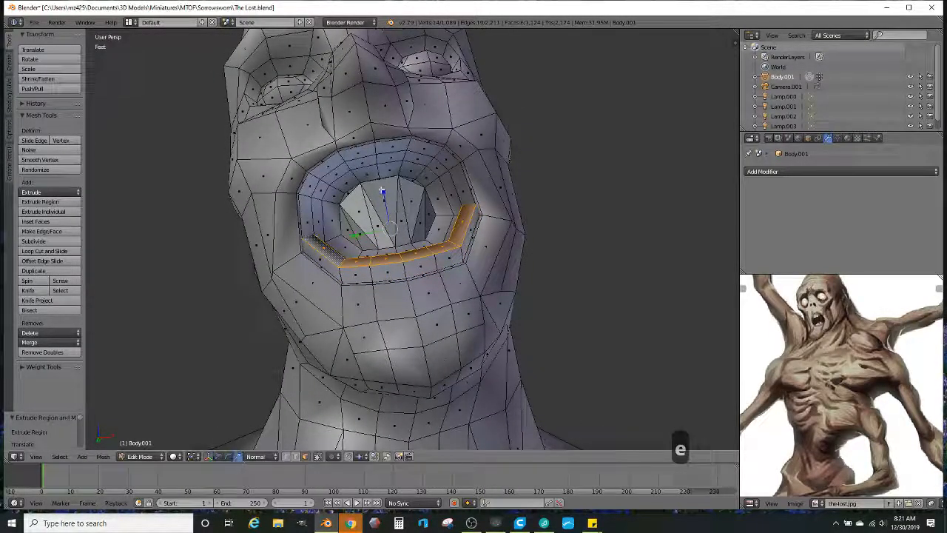
# Step: Flatten the extruded ridge behind the lower lip along its normal to a scale of about 0.34 and lower it inside the mouth
pyautogui.press('s')
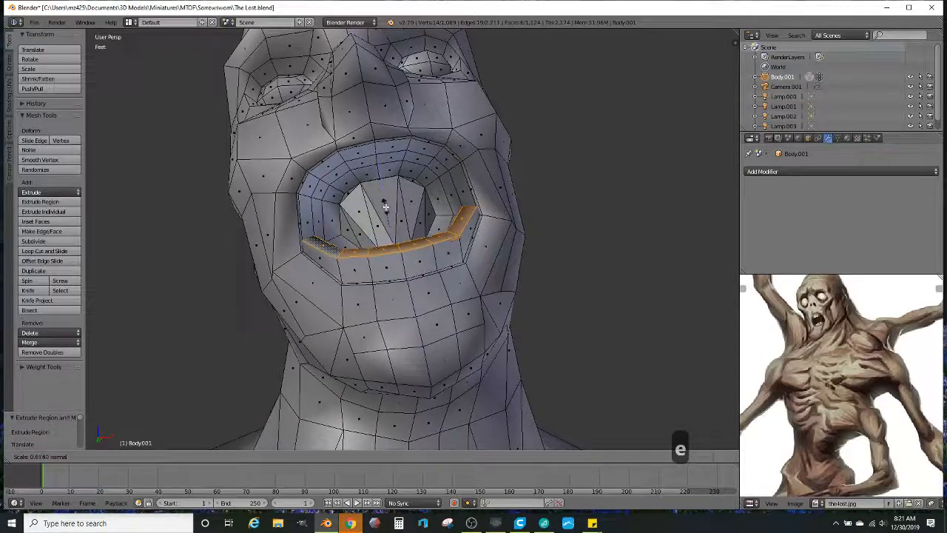
pyautogui.click(390, 214)
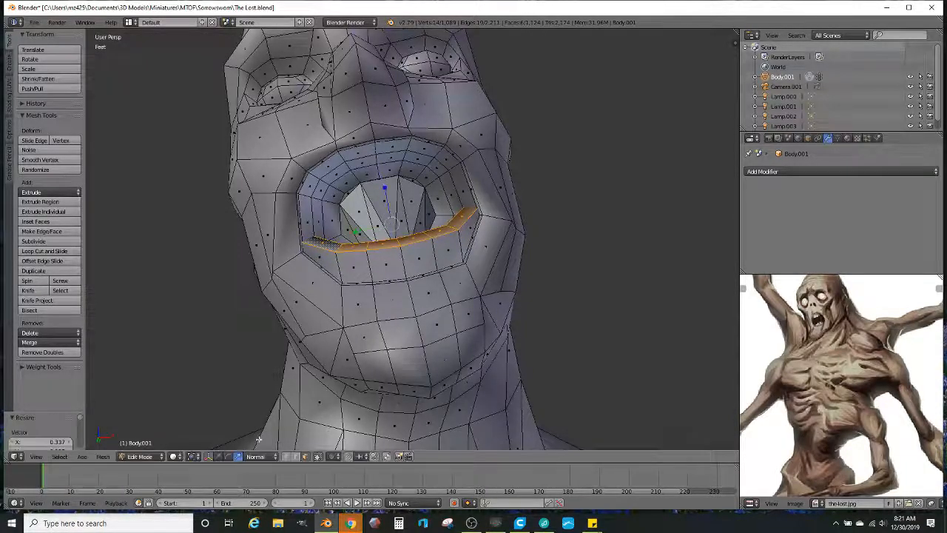
pyautogui.press('e')
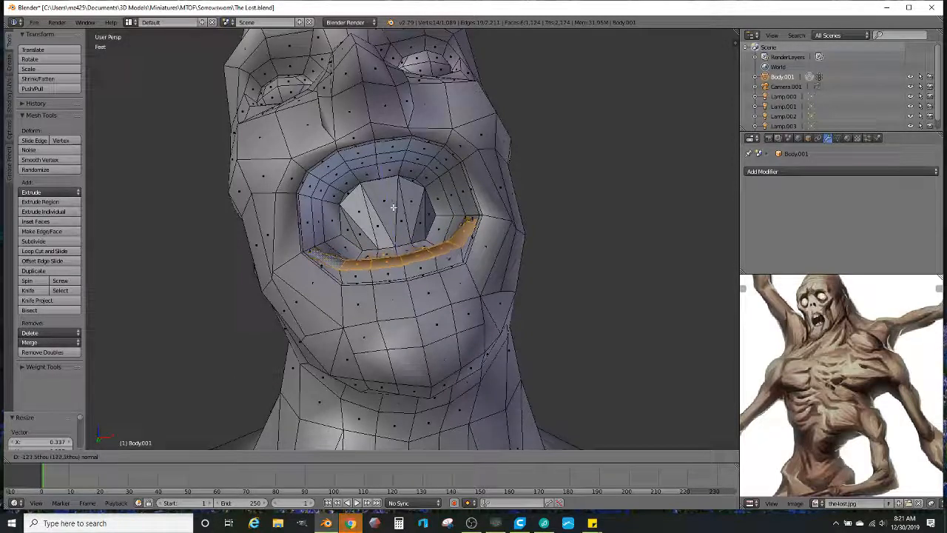
pyautogui.click(394, 208)
pyautogui.scroll(-3, 418, 231)
pyautogui.moveTo(417, 230)
pyautogui.mouseDown(button='middle')
pyautogui.moveTo(393, 237)
pyautogui.moveTo(400, 231)
pyautogui.mouseUp(button='middle')
pyautogui.press('Tab')
pyautogui.moveTo(456, 227); pyautogui.dragTo(416, 157, button='middle')
pyautogui.press('Tab')
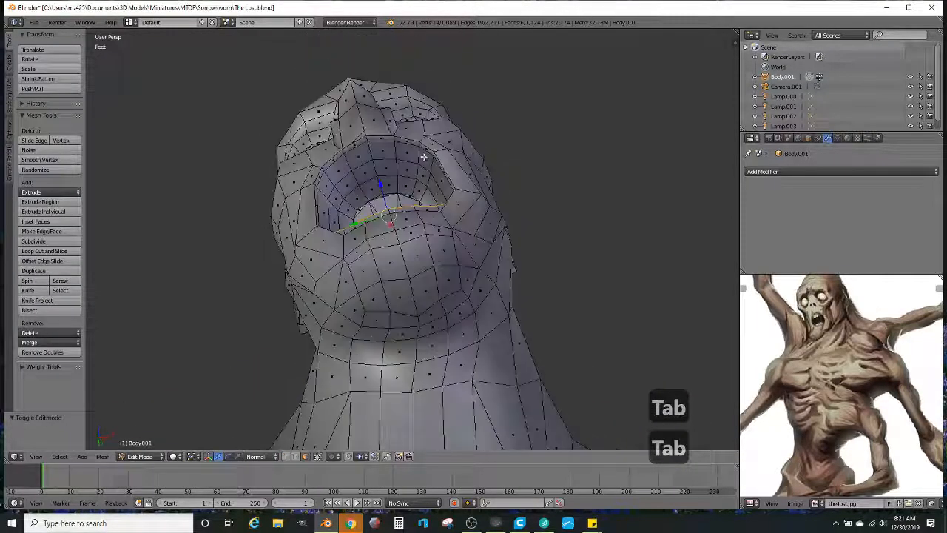
# Step: Select the row of faces along the inside of the upper lip and extrude it downward in two stages
pyautogui.keyDown('ctrl'); pyautogui.click(335, 181); pyautogui.keyUp('ctrl')
pyautogui.moveTo(335, 182); pyautogui.dragTo(432, 193, button='middle')
pyautogui.moveTo(442, 257)
pyautogui.mouseDown(button='middle')
pyautogui.moveTo(432, 296)
pyautogui.moveTo(433, 243)
pyautogui.mouseUp(button='middle')
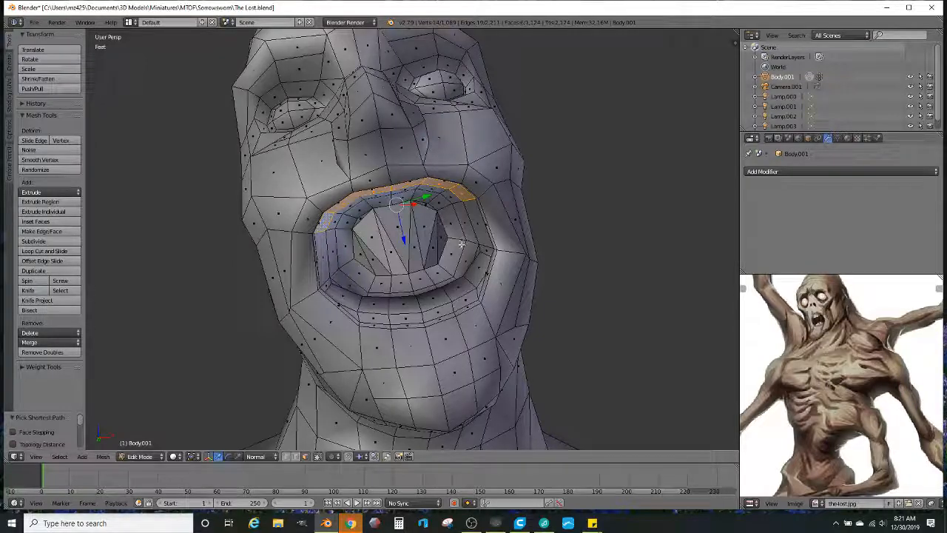
pyautogui.press('e')
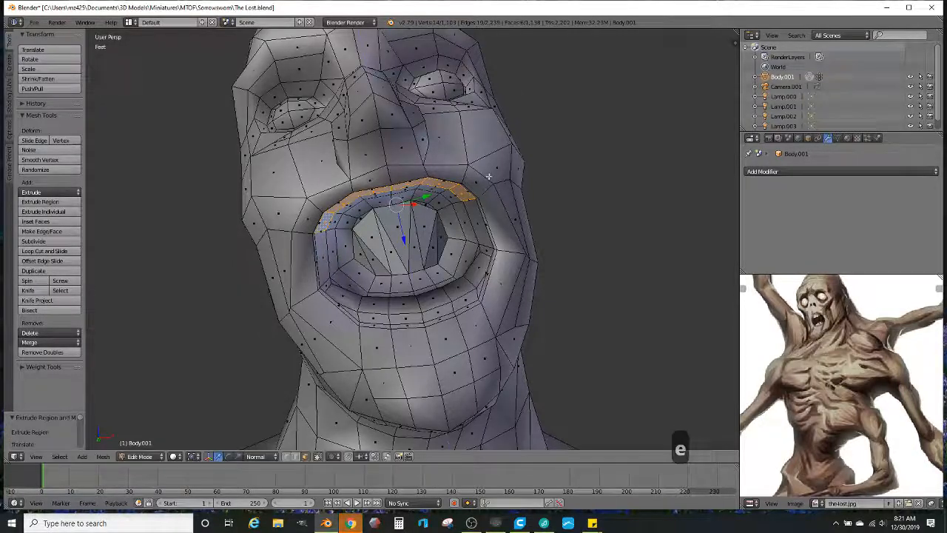
pyautogui.press('e')
pyautogui.click(280, 358)
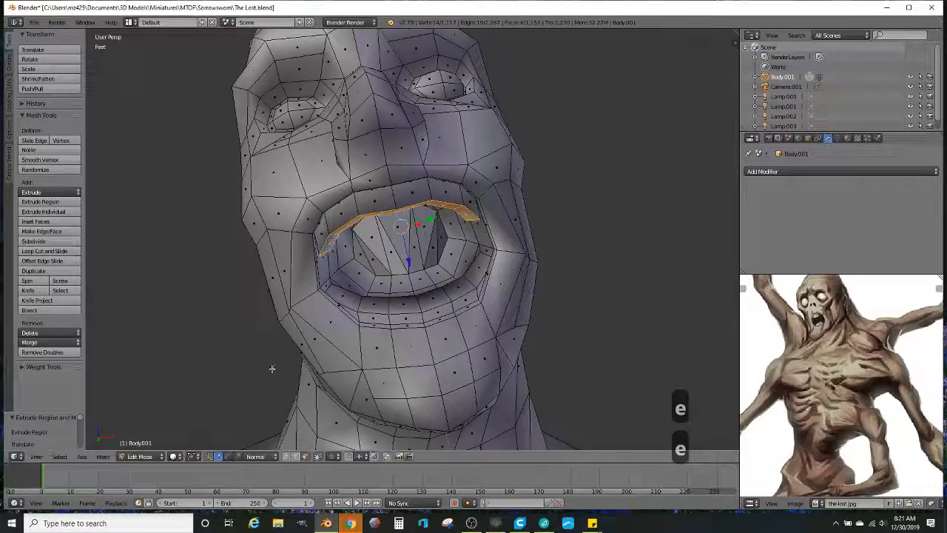
# Step: Flatten the extruded ridge behind the upper lip along its normal and raise it slightly
pyautogui.click(237, 456)
pyautogui.moveTo(411, 259); pyautogui.dragTo(408, 218)
pyautogui.click(209, 457)
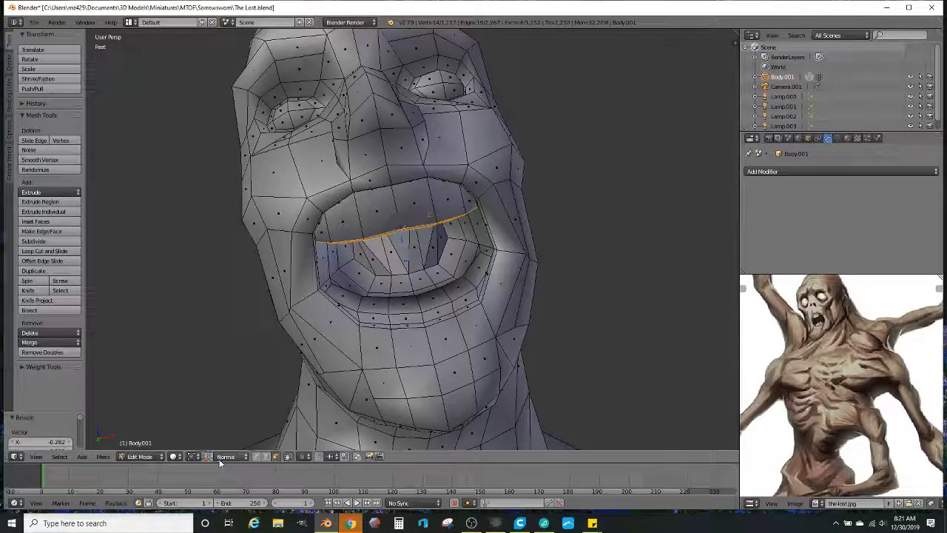
pyautogui.click(211, 457)
pyautogui.moveTo(406, 256); pyautogui.dragTo(399, 237)
pyautogui.moveTo(398, 237); pyautogui.dragTo(444, 245, button='middle')
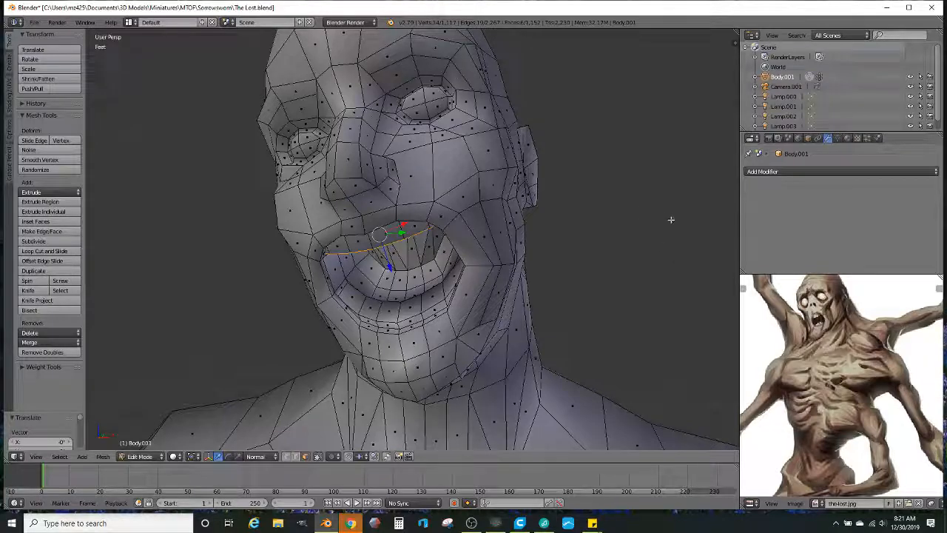
# Step: Select all the faces of the protruding nose and smooth their vertices several times to shrink it
pyautogui.moveTo(341, 348); pyautogui.dragTo(416, 217, button='middle')
pyautogui.keyDown('ctrl'); pyautogui.click(436, 232); pyautogui.keyUp('ctrl')
pyautogui.keyDown('ctrl'); pyautogui.click(416, 217); pyautogui.keyUp('ctrl')
pyautogui.moveTo(388, 263); pyautogui.dragTo(507, 213, button='middle')
pyautogui.scroll(3, 474, 234)
pyautogui.keyDown('ctrl'); pyautogui.rightClick(431, 187); pyautogui.keyUp('ctrl')
pyautogui.moveTo(432, 187); pyautogui.dragTo(420, 219, button='middle')
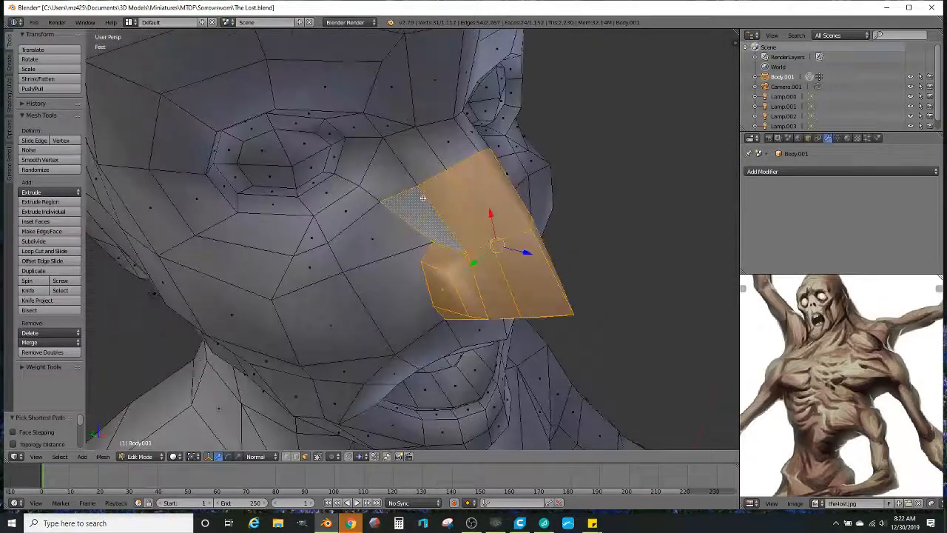
pyautogui.moveTo(458, 159); pyautogui.dragTo(117, 164, button='middle')
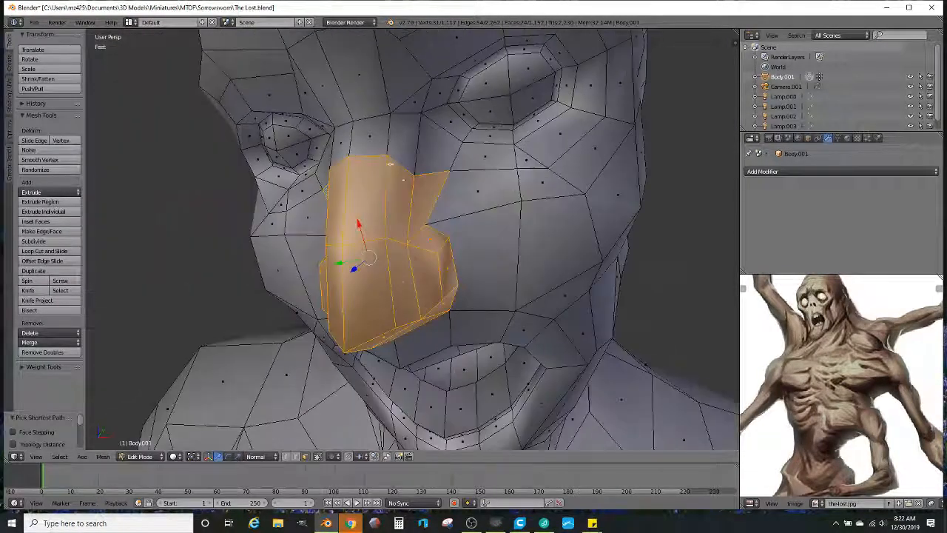
pyautogui.click(65, 159)
pyautogui.click(64, 160)
pyautogui.click(64, 160)
pyautogui.click(63, 160)
pyautogui.moveTo(355, 230); pyautogui.dragTo(443, 237, button='middle')
pyautogui.scroll(1, 443, 235)
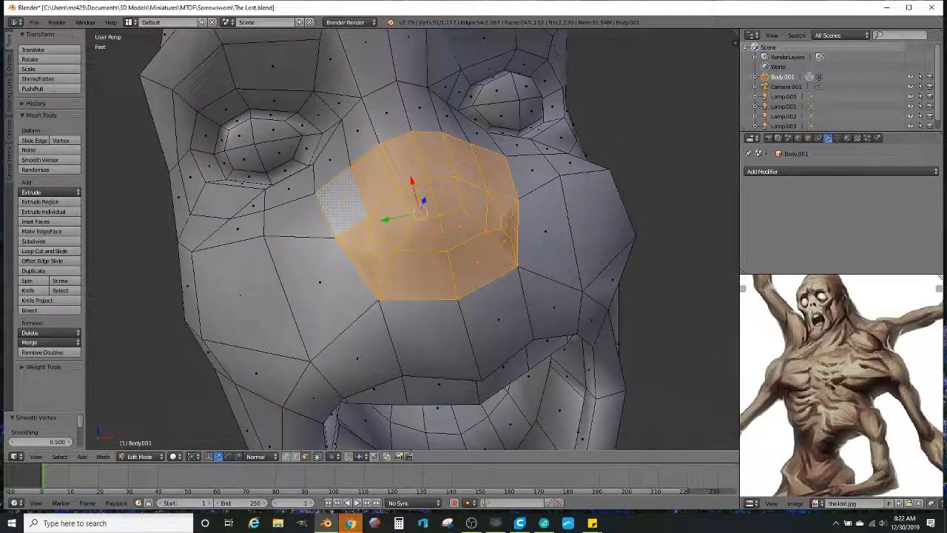
# Step: Select the cluster of small faces at the nose wing on the character's right side
pyautogui.rightClick(383, 242)
pyautogui.keyDown('ctrl'); pyautogui.rightClick(378, 274); pyautogui.keyUp('ctrl')
pyautogui.keyDown('ctrl'); pyautogui.rightClick(360, 231); pyautogui.keyUp('ctrl')
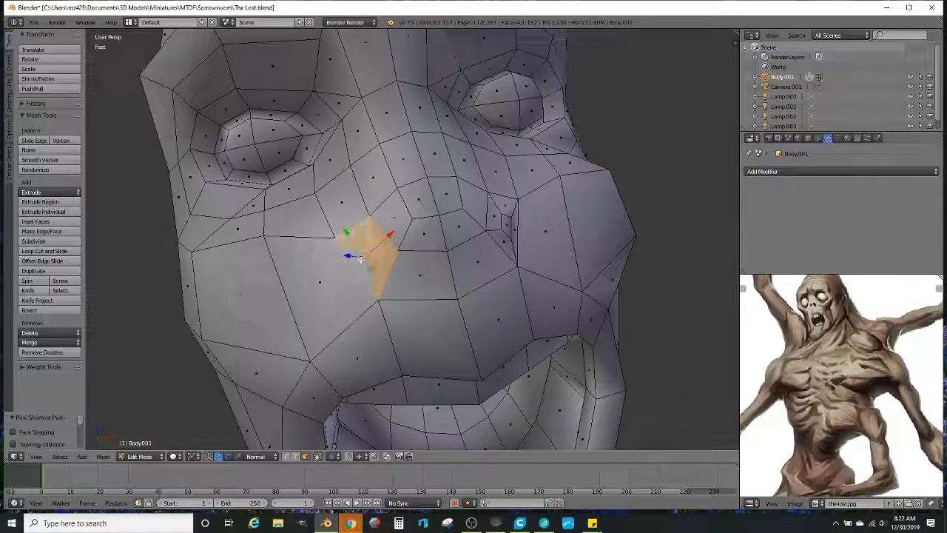
pyautogui.moveTo(399, 270); pyautogui.dragTo(411, 262, button='middle')
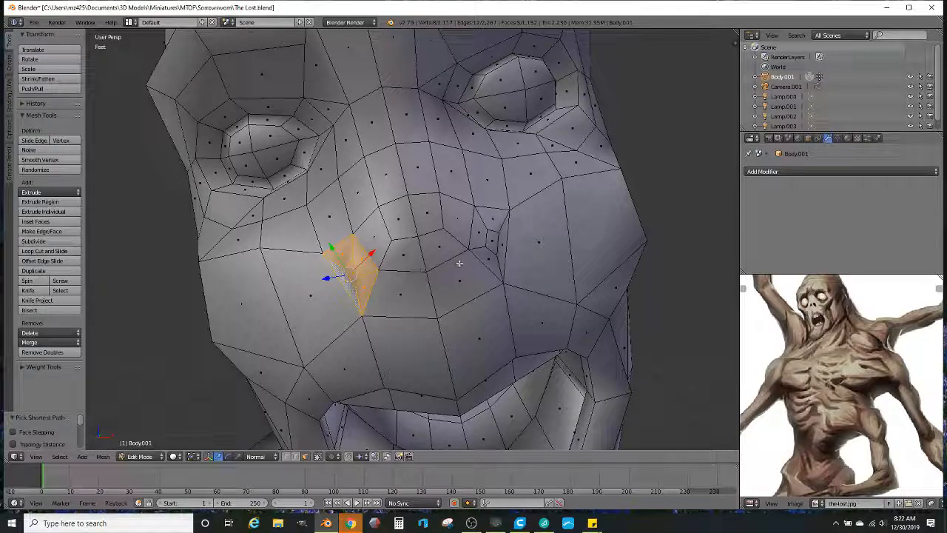
pyautogui.press('g')
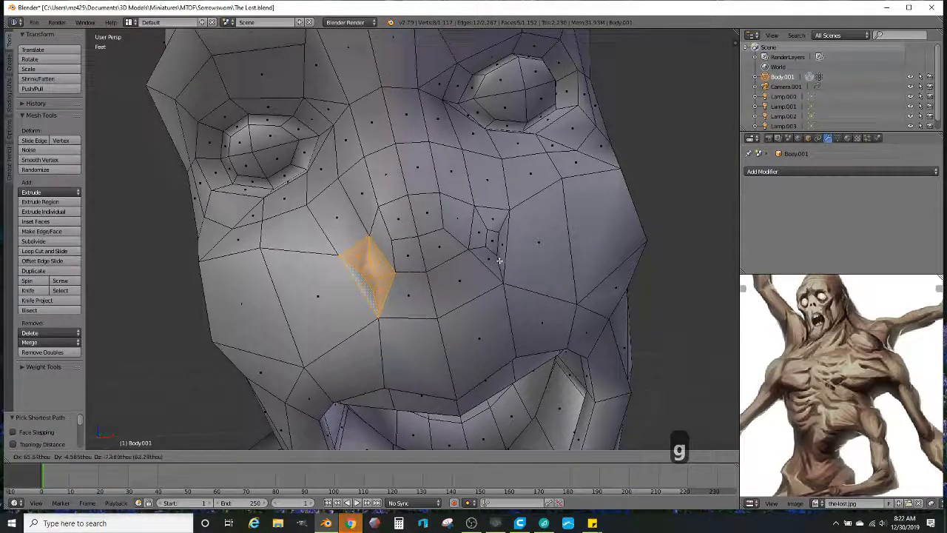
pyautogui.click(499, 260)
pyautogui.hotkey('ctrl', 'z')
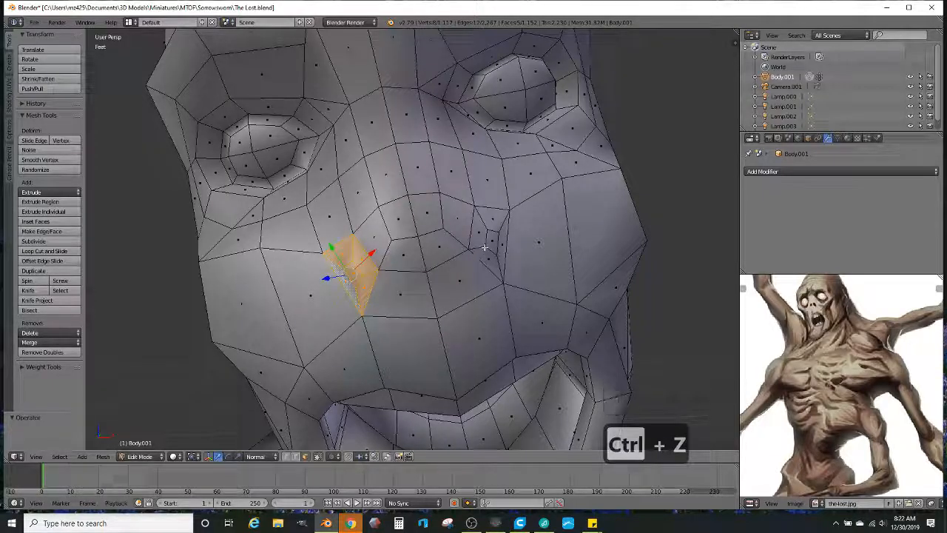
# Step: Extend the selection across the nose to the opposite nose wing and smooth its vertices
pyautogui.keyDown('ctrl'); pyautogui.click(494, 230); pyautogui.keyUp('ctrl')
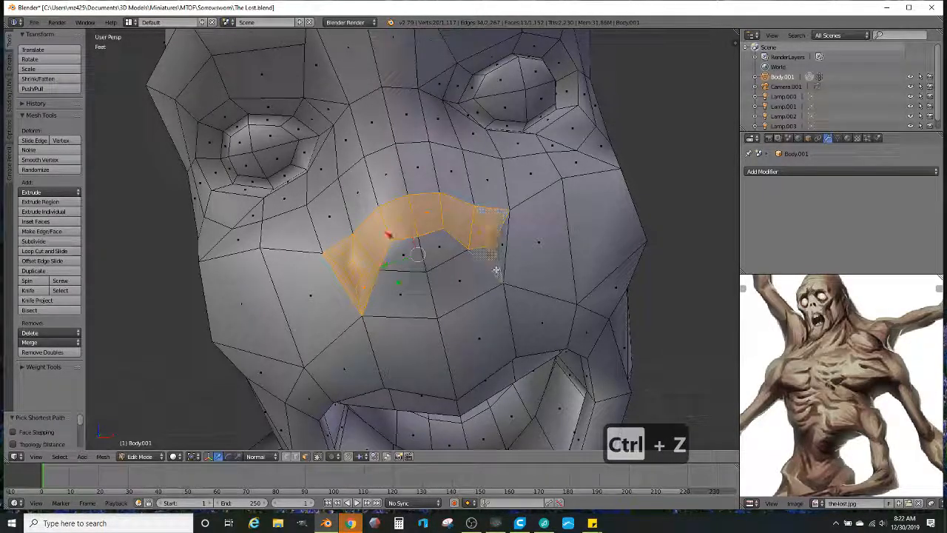
pyautogui.keyDown('ctrl'); pyautogui.click(503, 245); pyautogui.keyUp('ctrl')
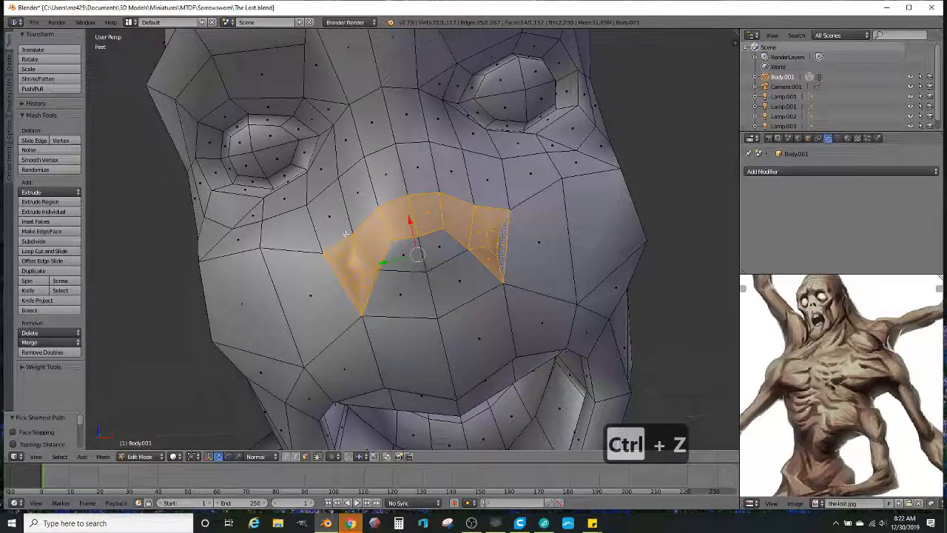
pyautogui.click(66, 161)
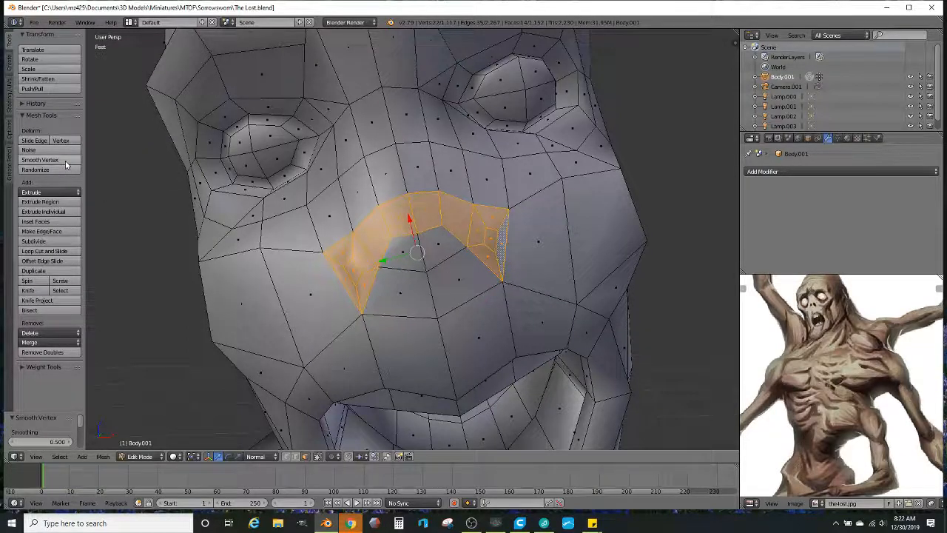
# Step: Select the two adjoining faces on the underside of the nose on the character's left side
pyautogui.click(484, 256)
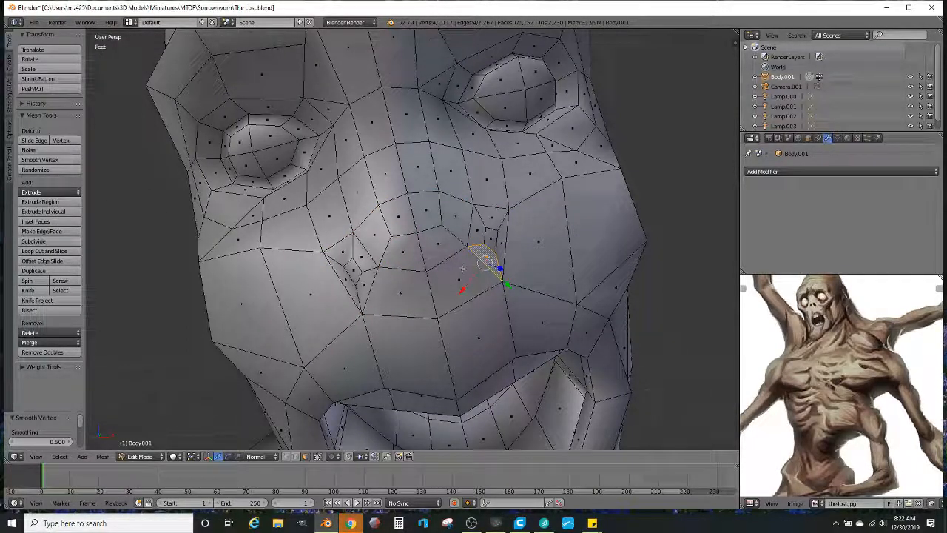
pyautogui.rightClick(448, 255)
pyautogui.keyDown('shift'); pyautogui.rightClick(462, 283); pyautogui.keyUp('shift')
# Step: Try to extrude, scale and shift the two selected faces into a nostril, and undo the attempt
pyautogui.moveTo(477, 285); pyautogui.dragTo(566, 275, button='middle')
pyautogui.press('e')
pyautogui.click(545, 266)
pyautogui.press('s')
pyautogui.click(528, 264)
pyautogui.press('g')
pyautogui.click(589, 232)
pyautogui.rightClick(438, 221)
pyautogui.keyDown('ctrl'); pyautogui.rightClick(422, 268); pyautogui.keyUp('ctrl')
pyautogui.moveTo(422, 269); pyautogui.dragTo(465, 268, button='middle')
pyautogui.hotkey('ctrl', 'z')
pyautogui.hotkey('ctrl', 'z')
pyautogui.hotkey('ctrl', 'z')
pyautogui.hotkey('ctrl', 'z')
pyautogui.hotkey('ctrl', 'z')
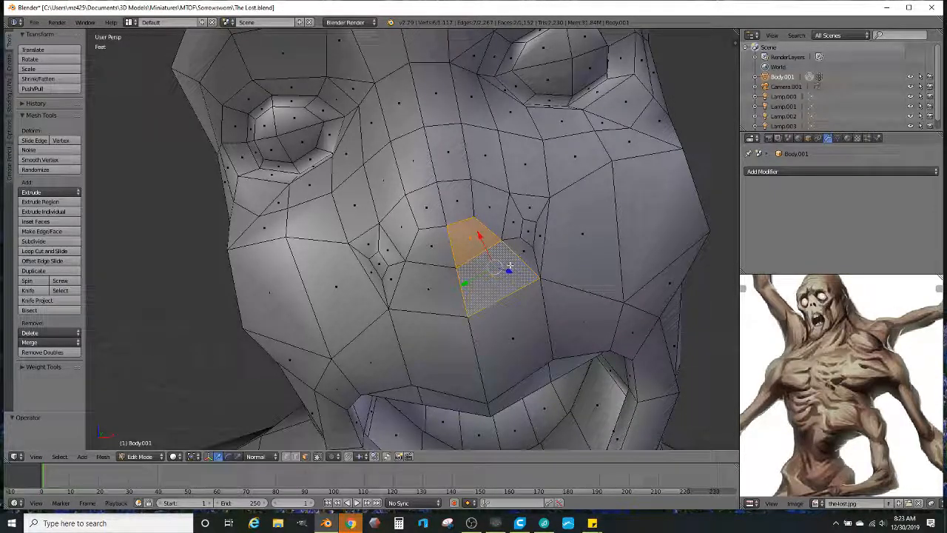
# Step: Rotate the two selected nostril faces by about 22 degrees and enlarge them slightly
pyautogui.scroll(-3, 484, 250)
pyautogui.moveTo(484, 251); pyautogui.dragTo(488, 263, button='middle')
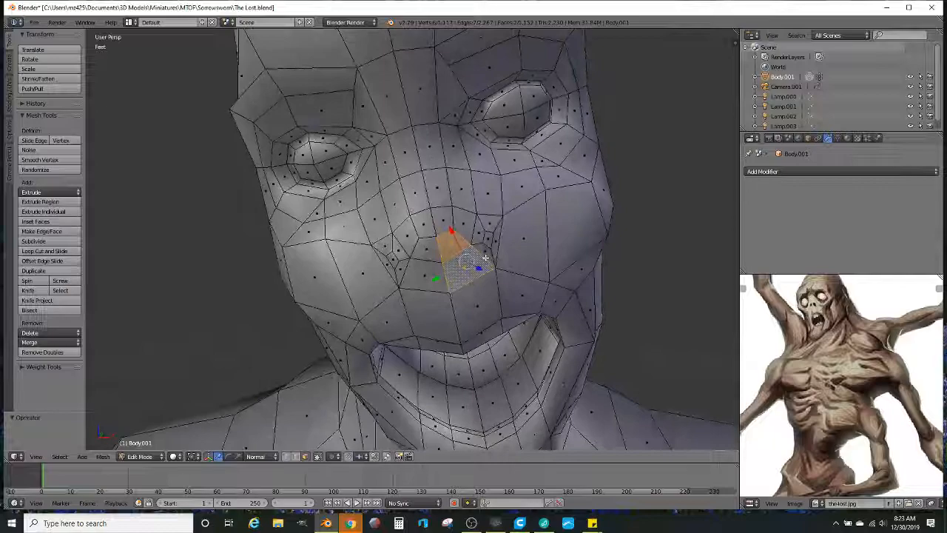
pyautogui.scroll(1, 489, 263)
pyautogui.moveTo(484, 217)
pyautogui.mouseDown(button='middle')
pyautogui.moveTo(491, 225)
pyautogui.moveTo(473, 228)
pyautogui.mouseUp(button='middle')
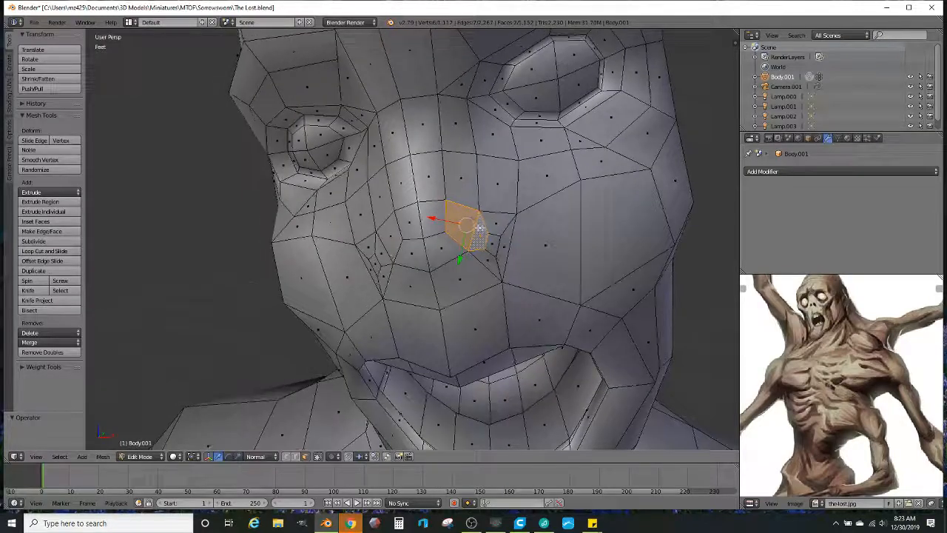
pyautogui.press('r')
pyautogui.click(506, 245)
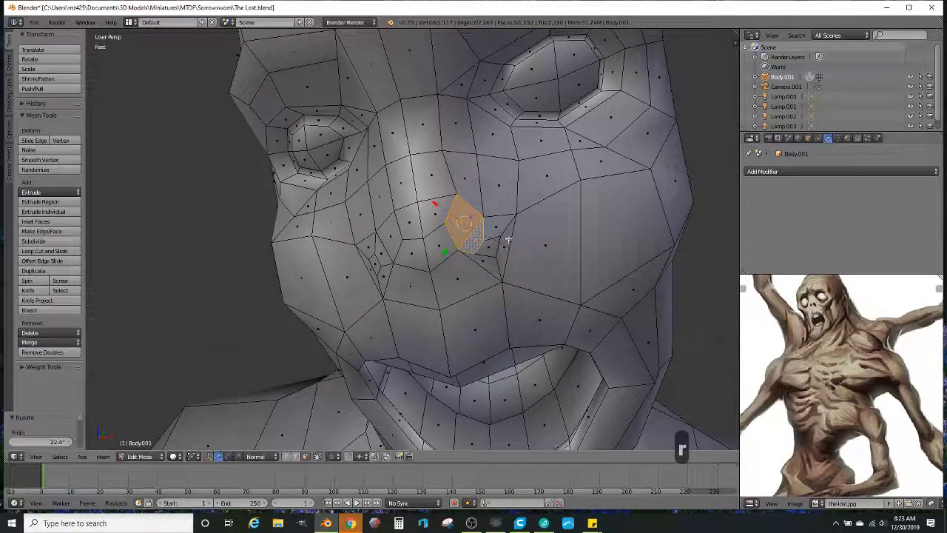
pyautogui.press('s')
pyautogui.click(519, 220)
# Step: Extrude the nostril faces on the character's left side into the nose and shift them sideways to form the cavity
pyautogui.moveTo(519, 220); pyautogui.dragTo(548, 225, button='middle')
pyautogui.press('e')
pyautogui.click(531, 233)
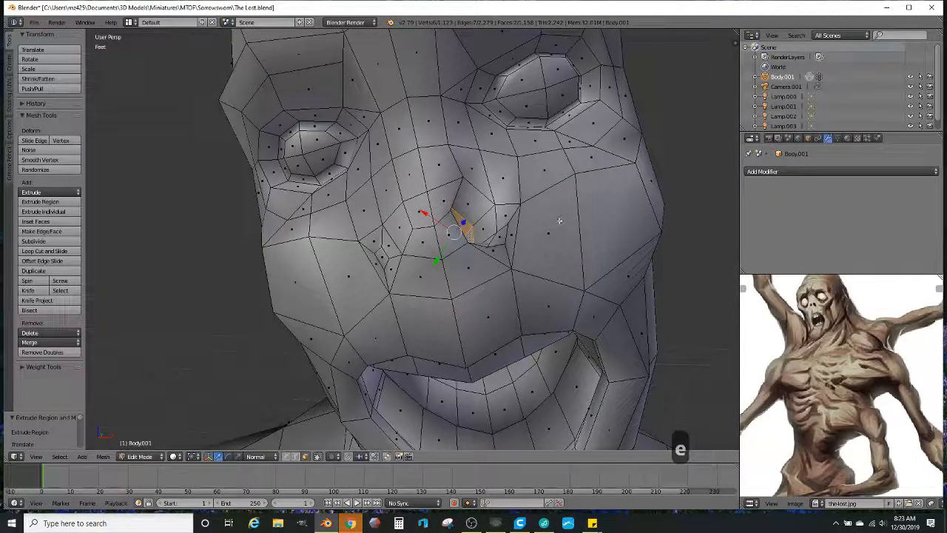
pyautogui.press('g')
pyautogui.click(525, 224)
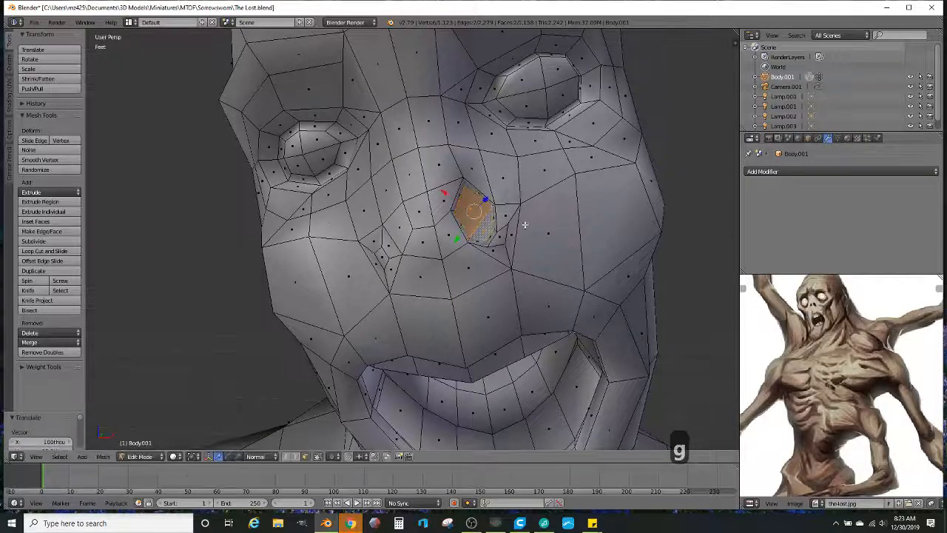
pyautogui.moveTo(525, 224); pyautogui.dragTo(551, 228, button='middle')
# Step: Select the two matching nostril faces on the other side, rotate them by -29 degrees and enlarge them to about 1.23
pyautogui.rightClick(427, 235)
pyautogui.keyDown('ctrl'); pyautogui.rightClick(412, 246); pyautogui.keyUp('ctrl')
pyautogui.moveTo(412, 246); pyautogui.dragTo(441, 258, button='middle')
pyautogui.press('r')
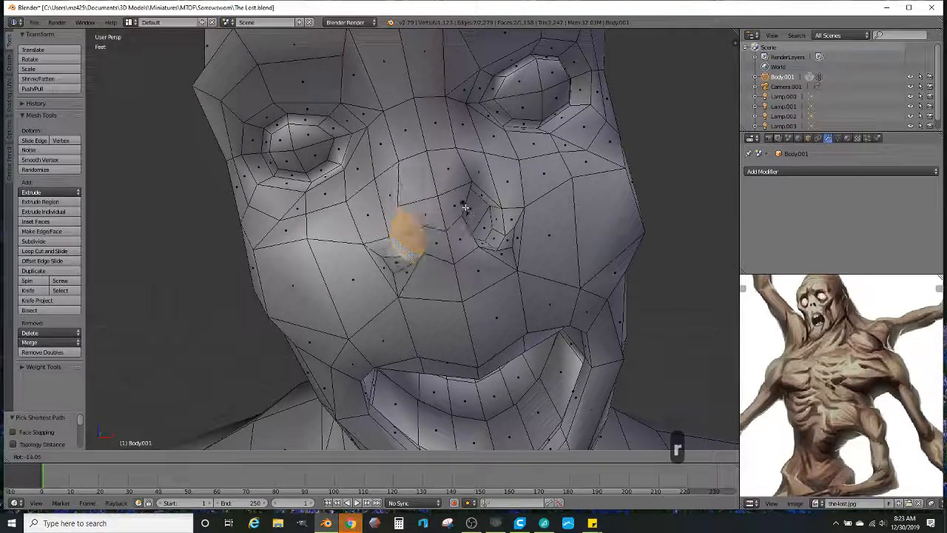
pyautogui.click(483, 214)
pyautogui.press('s')
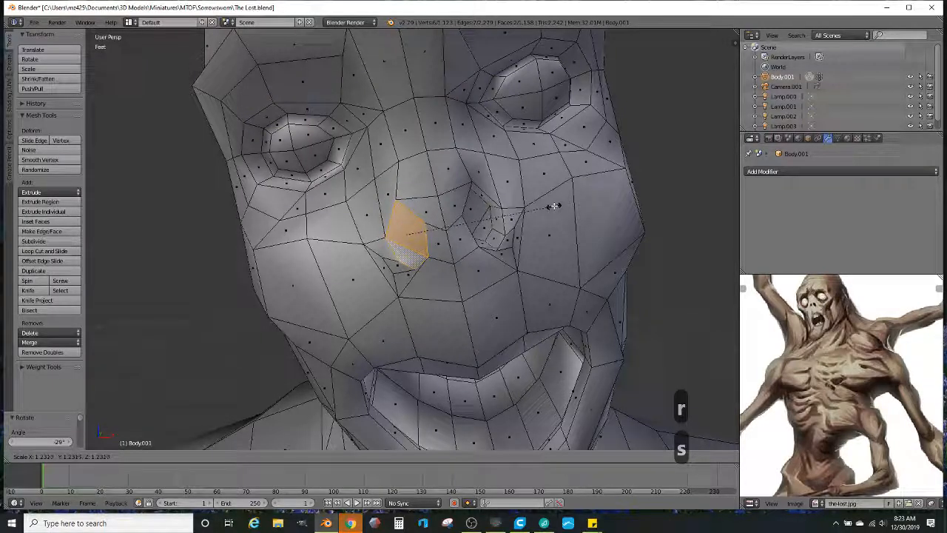
pyautogui.click(554, 206)
# Step: Extrude the nostril faces on the character's right side into the nose and check the shaded head
pyautogui.moveTo(553, 206); pyautogui.dragTo(487, 257, button='middle')
pyautogui.press('e')
pyautogui.press('Tab')
pyautogui.press('Tab')
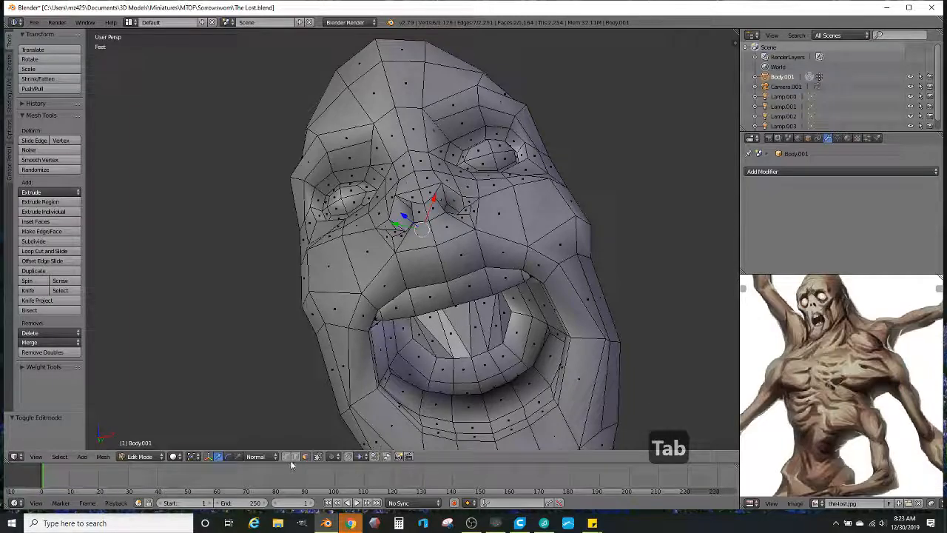
# Step: Select the central edge line from the base of the nose to the upper lip, move it slightly, and check the face
pyautogui.rightClick(449, 292)
pyautogui.keyDown('ctrl'); pyautogui.rightClick(441, 267); pyautogui.keyUp('ctrl')
pyautogui.keyDown('ctrl'); pyautogui.rightClick(434, 236); pyautogui.keyUp('ctrl')
pyautogui.keyDown('shift'); pyautogui.rightClick(454, 293); pyautogui.keyUp('shift')
pyautogui.moveTo(452, 289); pyautogui.dragTo(461, 308, button='middle')
pyautogui.press('g')
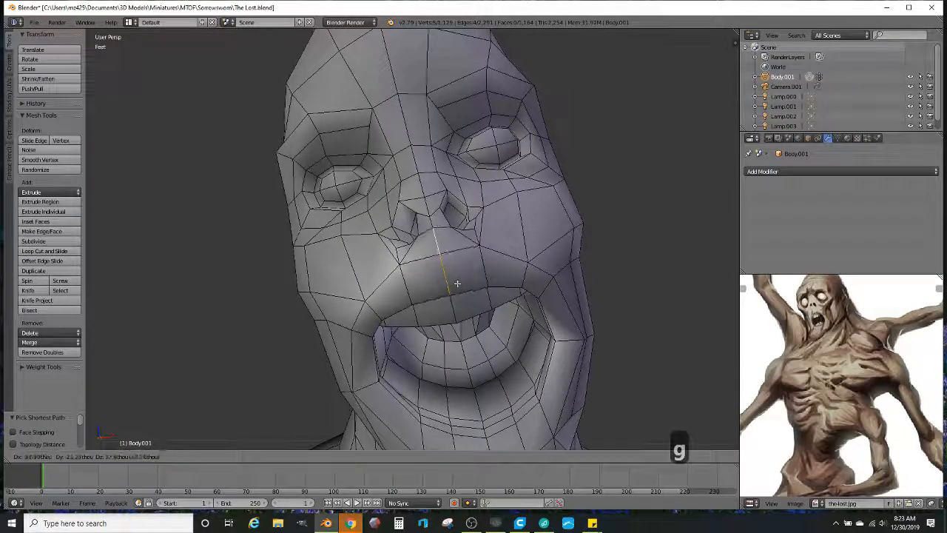
pyautogui.click(457, 295)
pyautogui.scroll(-3, 522, 291)
pyautogui.press('Tab')
pyautogui.moveTo(523, 296); pyautogui.dragTo(478, 240, button='middle')
pyautogui.press('Tab')
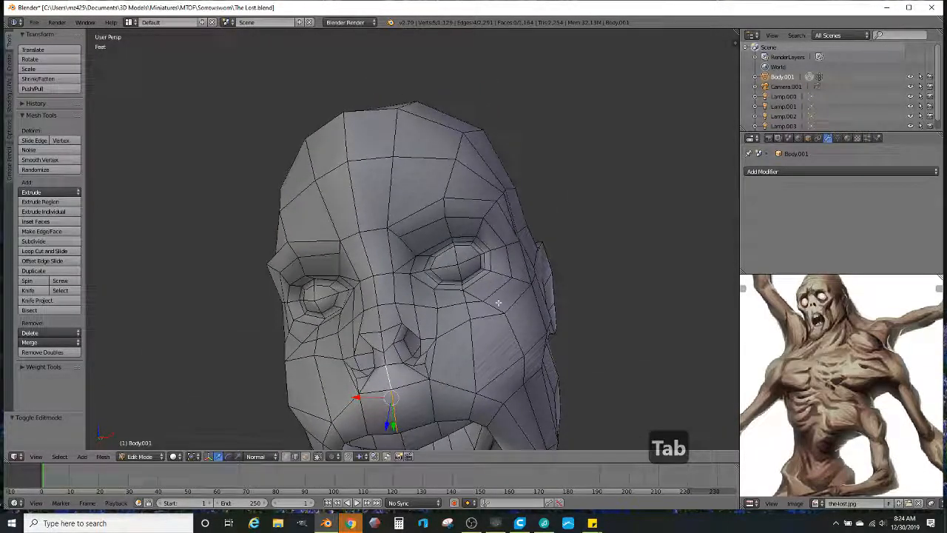
# Step: Select all the eye faces on the character's left side, including both surrounding rings and the eyeball faces
pyautogui.click(307, 456)
pyautogui.scroll(2, 476, 236)
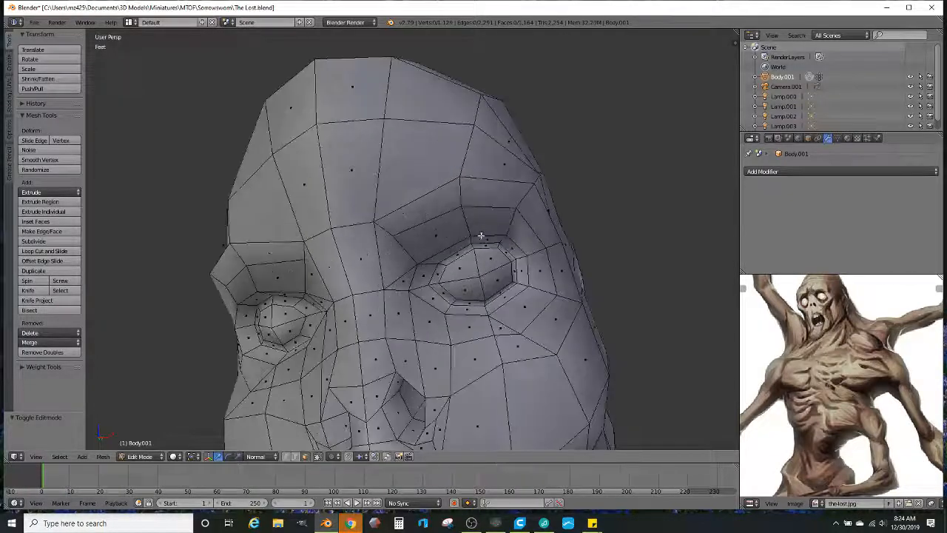
pyautogui.scroll(3, 448, 266)
pyautogui.keyDown('alt'); pyautogui.click(440, 274); pyautogui.keyUp('alt')
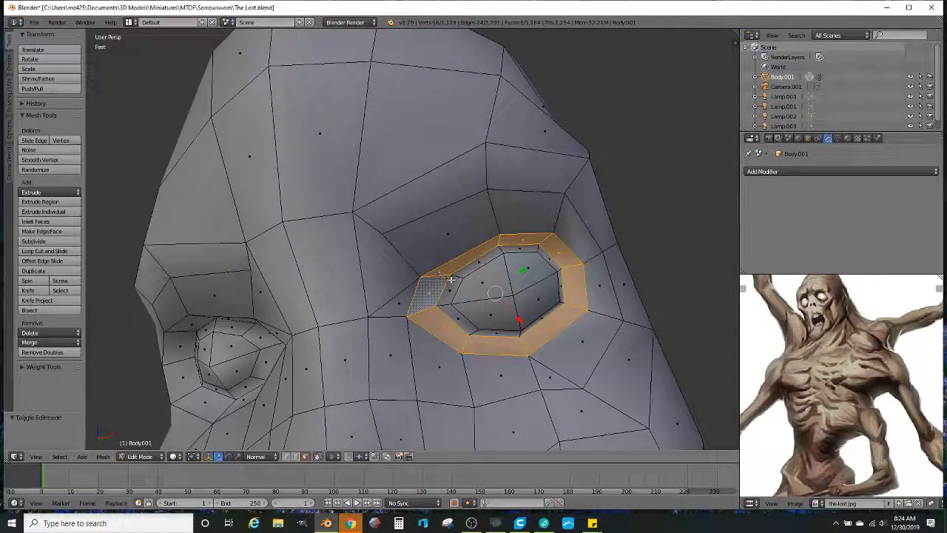
pyautogui.keyDown('alt'); pyautogui.keyDown('shift'); pyautogui.rightClick(458, 272); pyautogui.keyUp('shift'); pyautogui.keyUp('alt')
pyautogui.hotkey('ctrl', 'z')
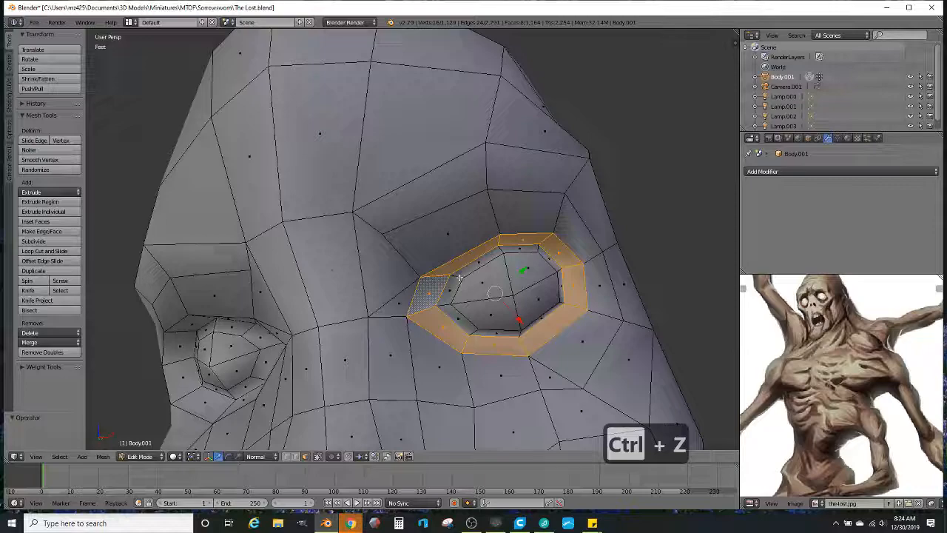
pyautogui.keyDown('alt'); pyautogui.keyDown('shift'); pyautogui.rightClick(533, 285); pyautogui.keyUp('shift'); pyautogui.keyUp('alt')
pyautogui.keyDown('ctrl'); pyautogui.rightClick(489, 284); pyautogui.keyUp('ctrl')
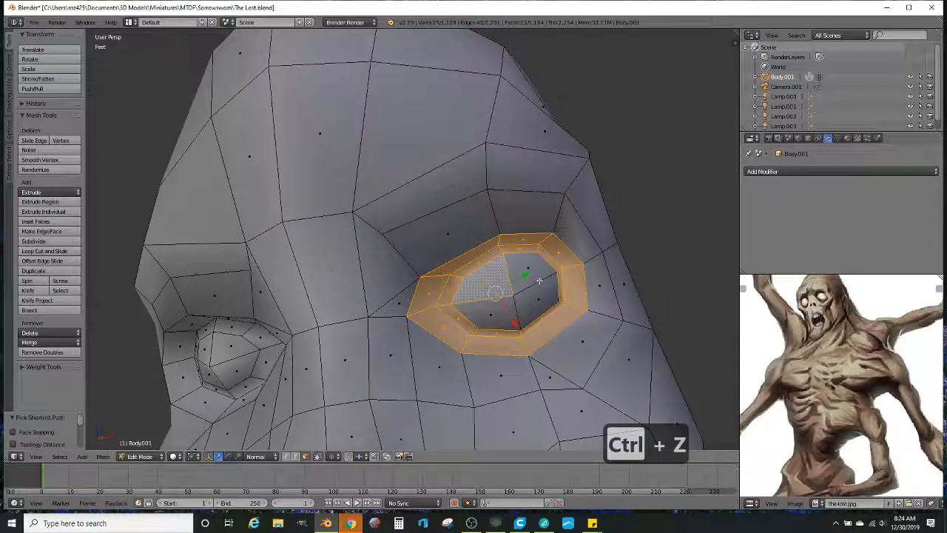
pyautogui.keyDown('ctrl'); pyautogui.rightClick(540, 282); pyautogui.keyUp('ctrl')
pyautogui.keyDown('ctrl'); pyautogui.rightClick(493, 312); pyautogui.keyUp('ctrl')
# Step: Enlarge the selected left eye to about 1.198, and stretch its height along the normal axis to about 1.52
pyautogui.scroll(-3, 491, 315)
pyautogui.moveTo(500, 317); pyautogui.dragTo(575, 274, button='middle')
pyautogui.press('s')
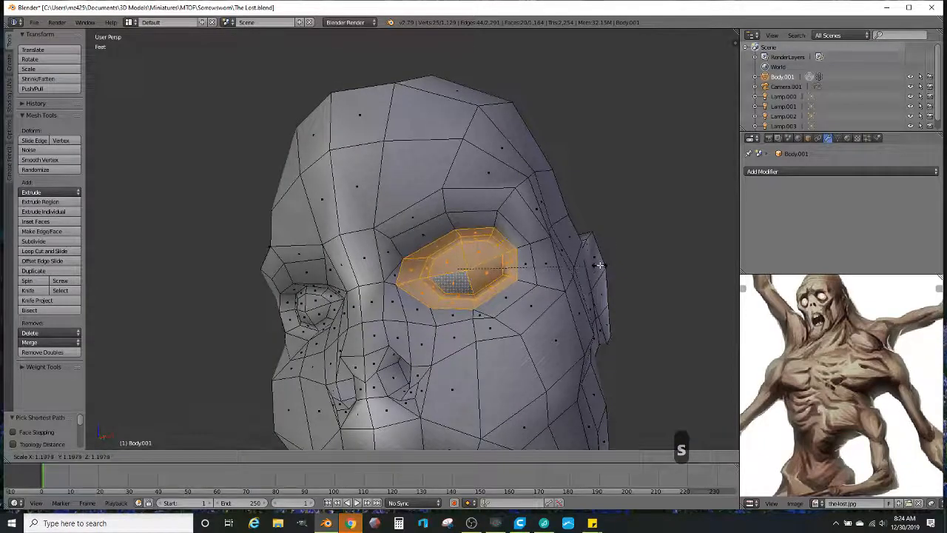
pyautogui.click(594, 263)
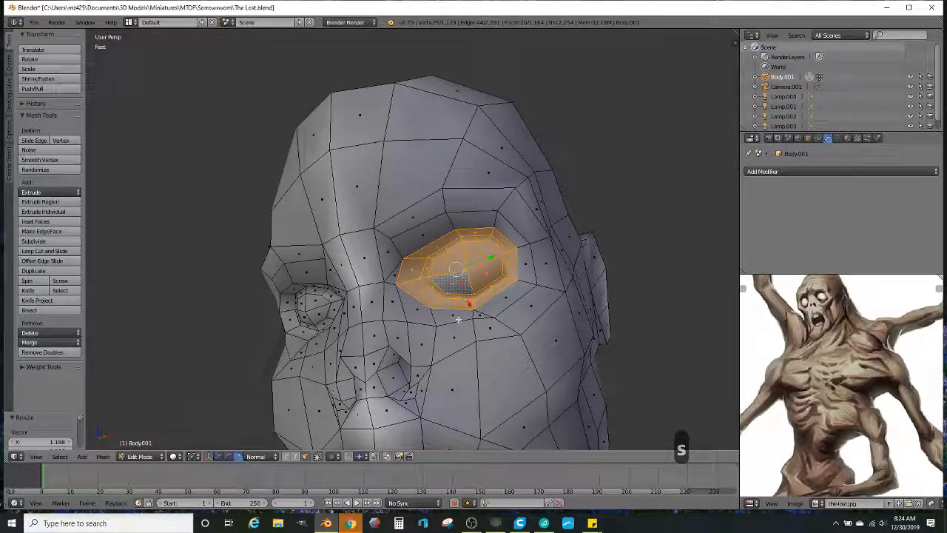
pyautogui.press('s')
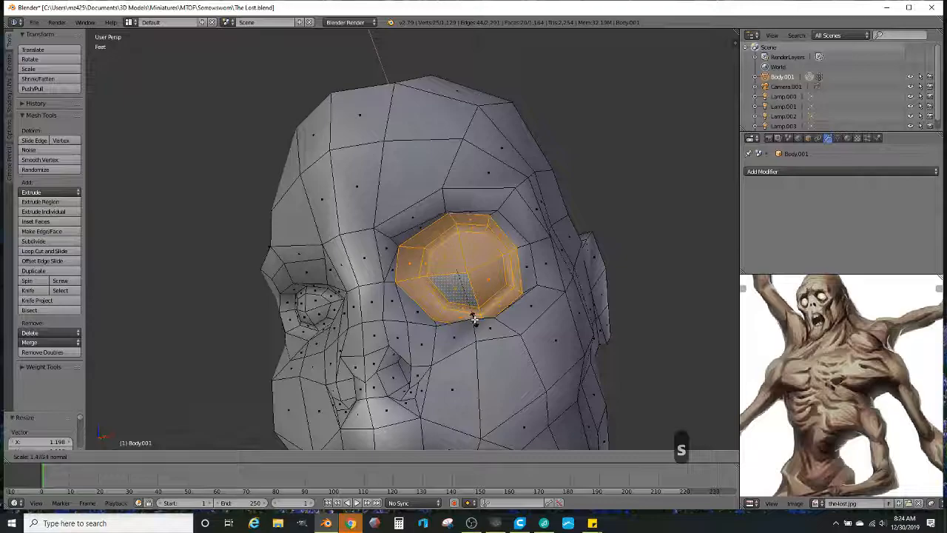
pyautogui.click(479, 322)
pyautogui.scroll(-2, 479, 322)
pyautogui.moveTo(479, 322); pyautogui.dragTo(478, 275, button='middle')
pyautogui.scroll(2, 478, 275)
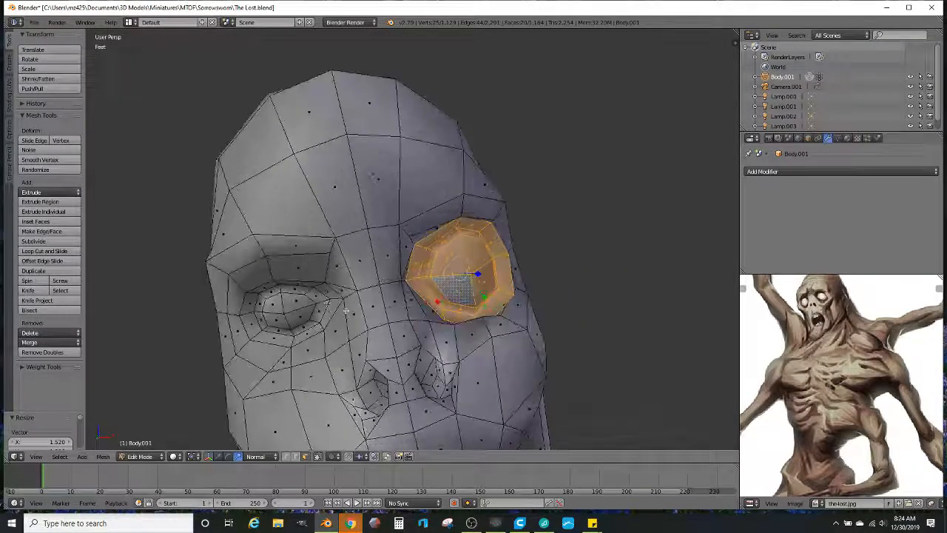
# Step: Select the eye faces on the character's right side, enlarge them to about 1.158, and set the transform orientation to Global
pyautogui.keyDown('alt'); pyautogui.rightClick(321, 283); pyautogui.keyUp('alt')
pyautogui.moveTo(321, 283); pyautogui.dragTo(312, 279, button='middle')
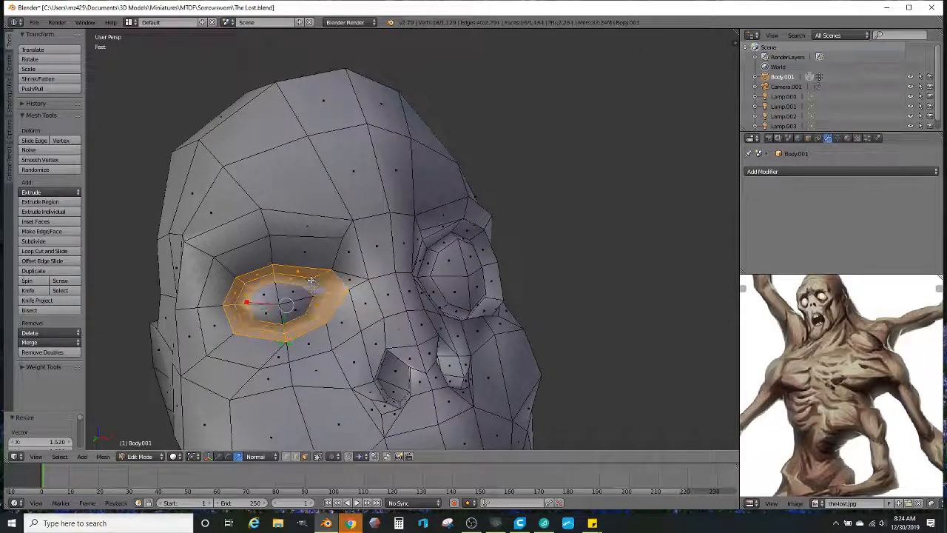
pyautogui.keyDown('ctrl'); pyautogui.rightClick(289, 293); pyautogui.keyUp('ctrl')
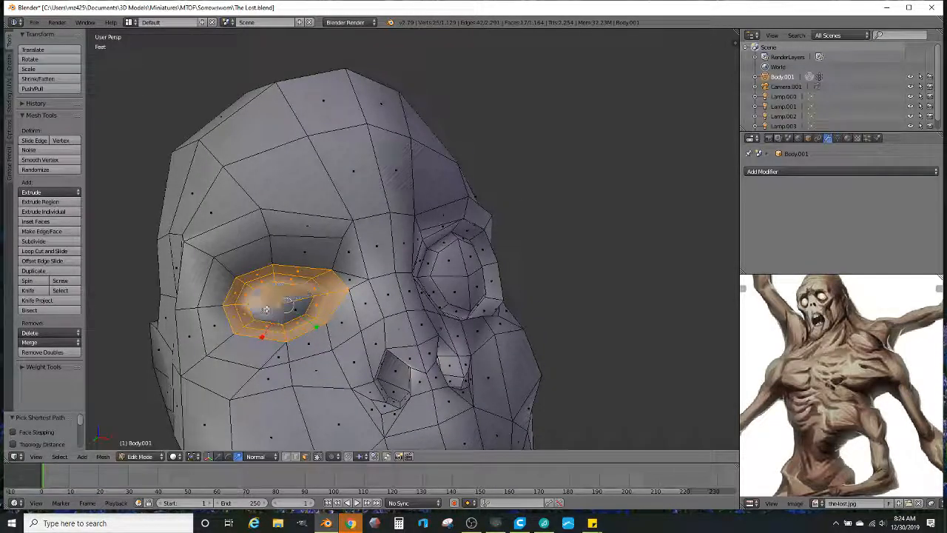
pyautogui.moveTo(300, 306); pyautogui.dragTo(310, 338, button='middle')
pyautogui.press('s')
pyautogui.click(405, 304)
pyautogui.click(256, 456)
pyautogui.click(267, 444)
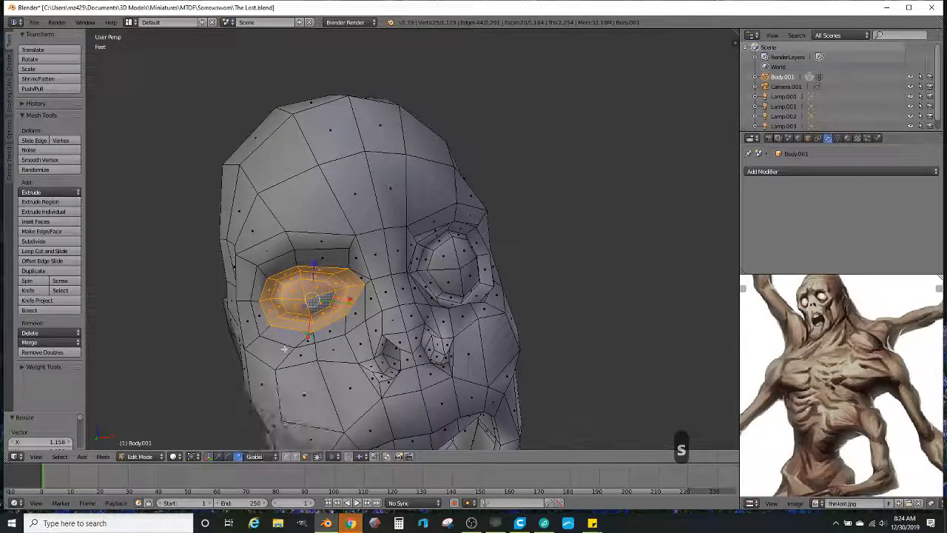
# Step: Stretch the right eye vertically to about 1.292 and adjust its width along X, ending with a factor of about 0.923
pyautogui.press('s')
pyautogui.press('z')
pyautogui.click(315, 247)
pyautogui.press('s')
pyautogui.press('x')
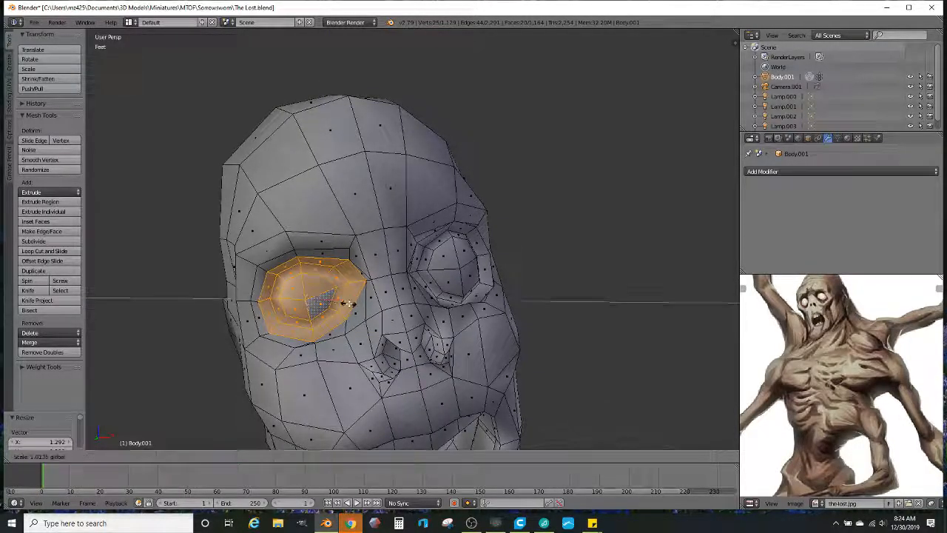
pyautogui.click(351, 302)
pyautogui.press('s')
pyautogui.press('x')
pyautogui.click(333, 270)
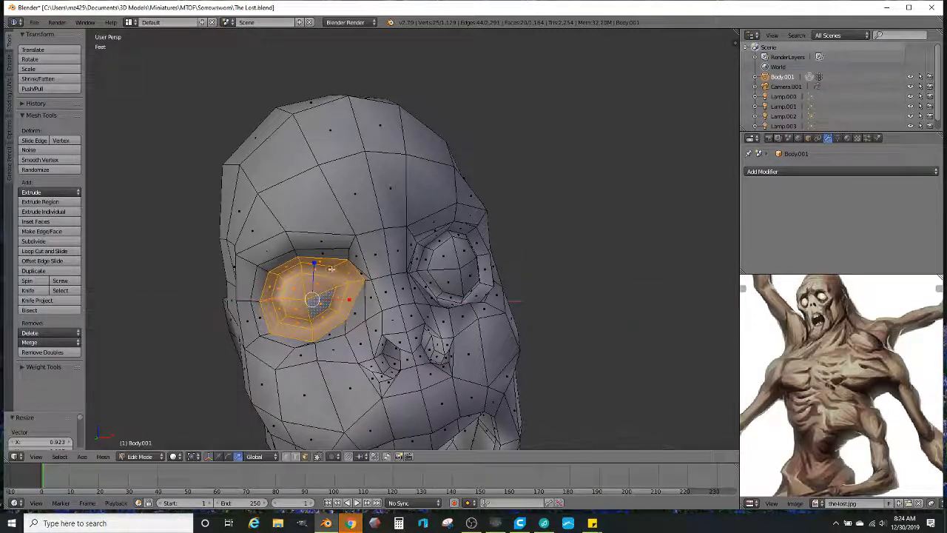
# Step: Scale the right eye to about 1.043 along X and 1.142 along Z, and check the shaded head from several angles
pyautogui.press('s')
pyautogui.press('x')
pyautogui.click(315, 256)
pyautogui.moveTo(315, 256)
pyautogui.mouseDown(button='middle')
pyautogui.moveTo(293, 264)
pyautogui.moveTo(311, 257)
pyautogui.mouseUp(button='middle')
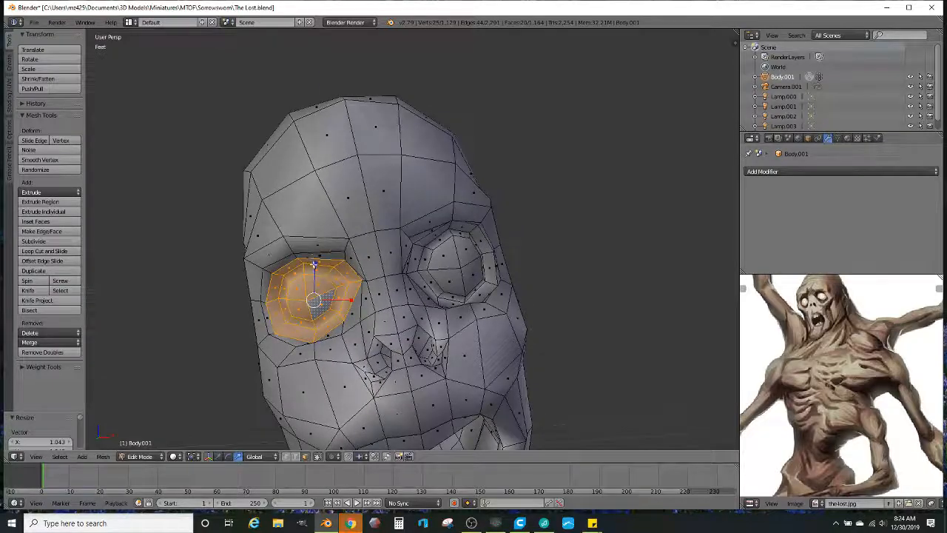
pyautogui.press('s')
pyautogui.press('z')
pyautogui.click(312, 260)
pyautogui.scroll(-2, 311, 260)
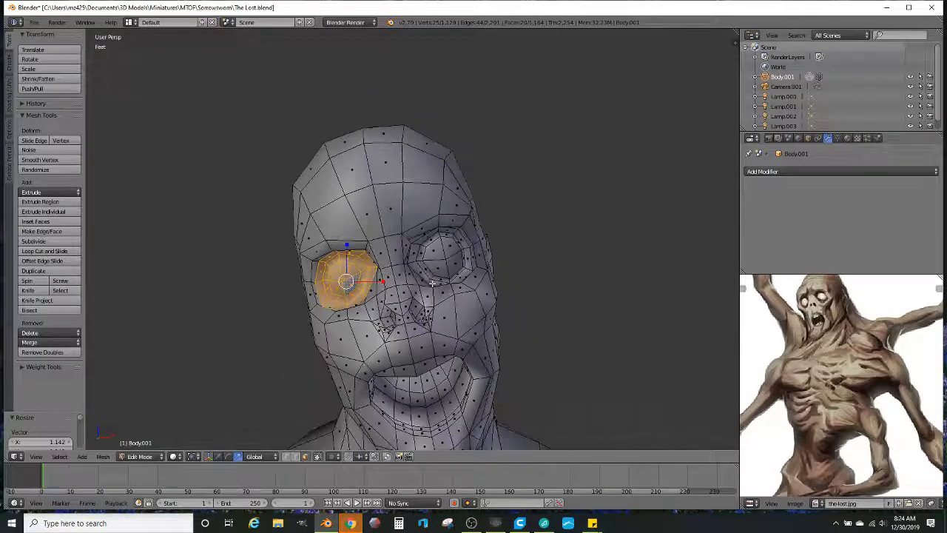
pyautogui.press('Tab')
pyautogui.scroll(-3, 490, 301)
pyautogui.moveTo(491, 301); pyautogui.dragTo(444, 301, button='middle')
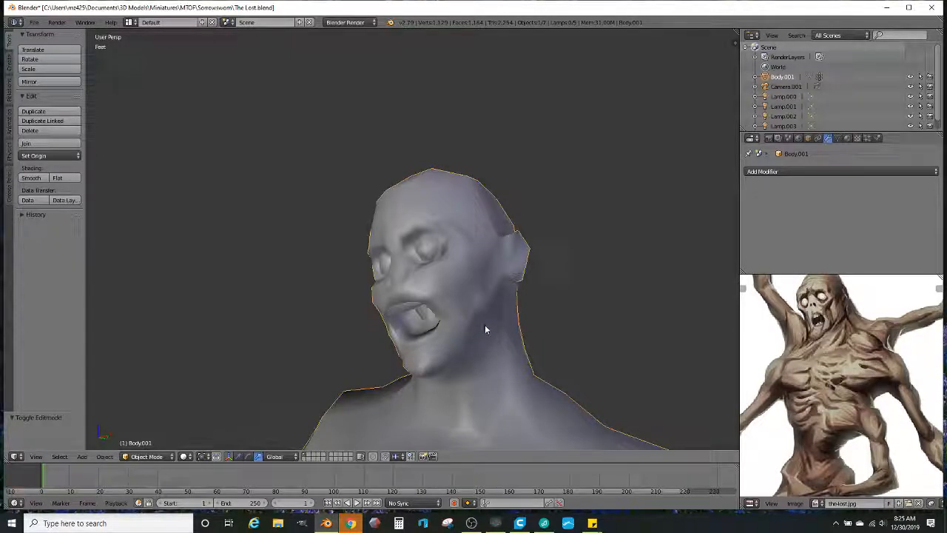
pyautogui.moveTo(419, 250); pyautogui.dragTo(352, 428, button='middle')
# Step: Shorten the three vertical edges across the middle of the lower forehead to about 0.632, 0.648 and 0.668
pyautogui.press('Tab')
pyautogui.click(299, 457)
pyautogui.rightClick(376, 217)
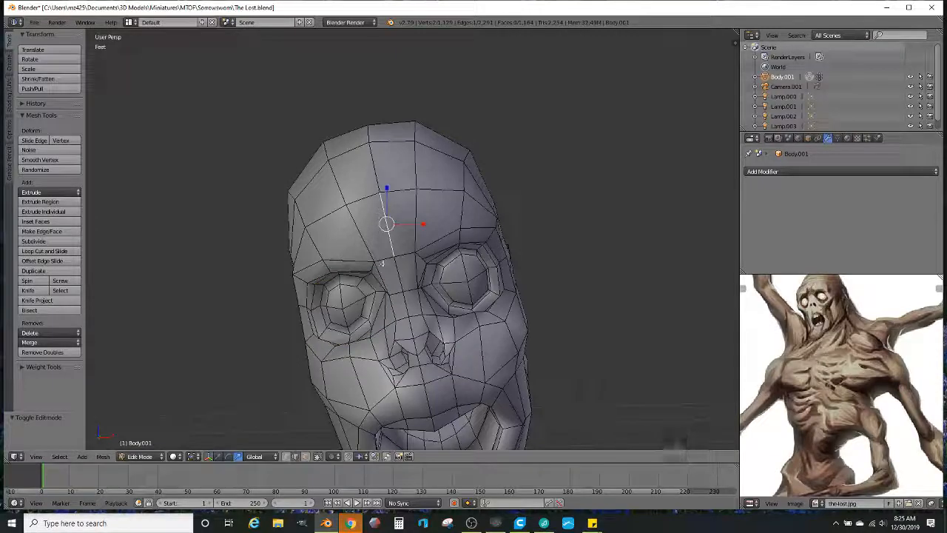
pyautogui.press('s')
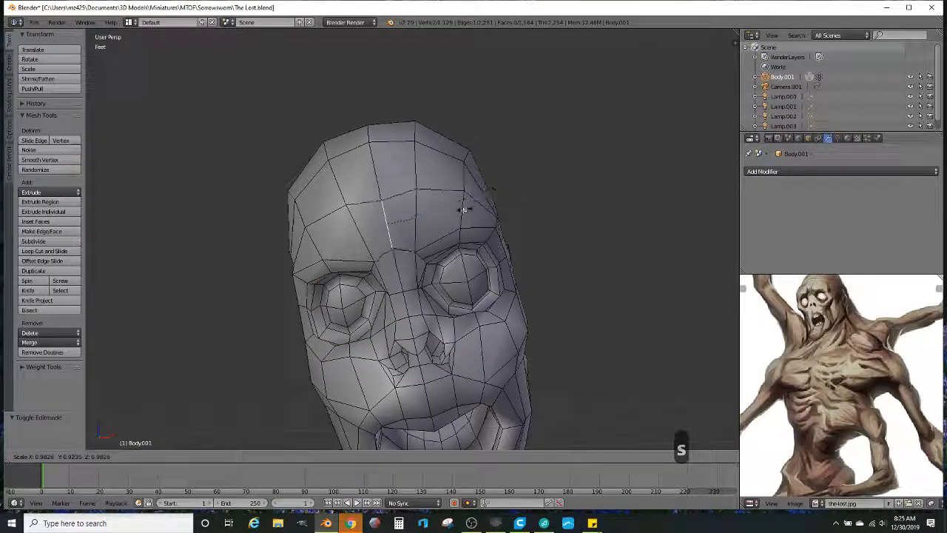
pyautogui.click(451, 214)
pyautogui.press('s')
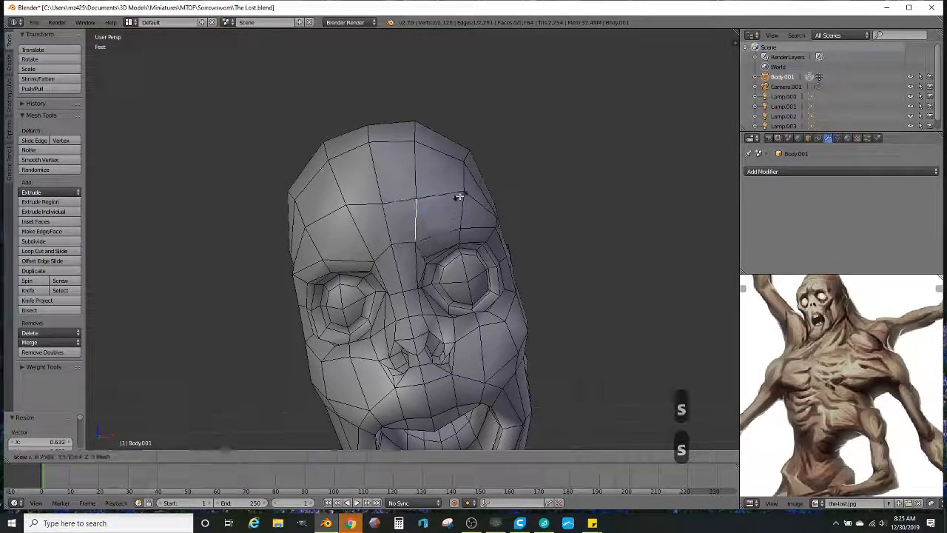
pyautogui.click(451, 201)
pyautogui.press('s')
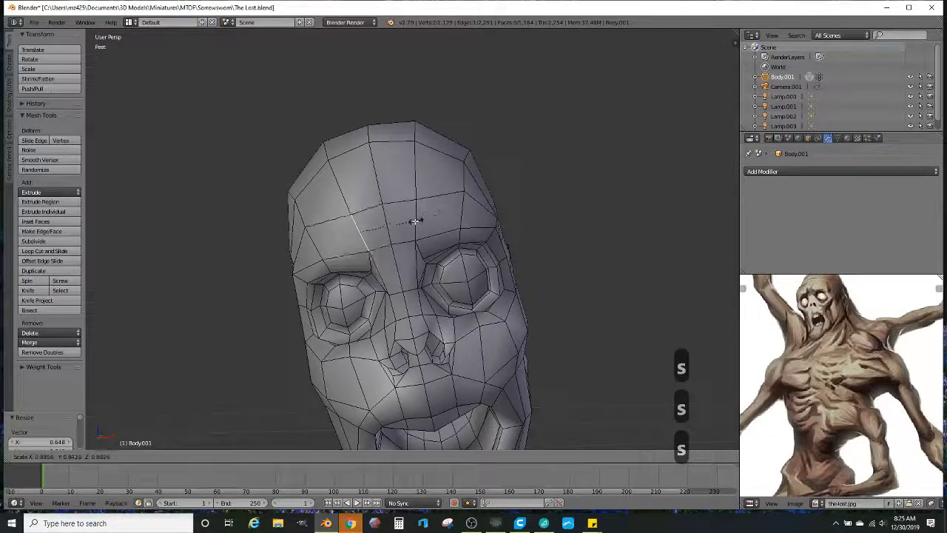
pyautogui.click(418, 218)
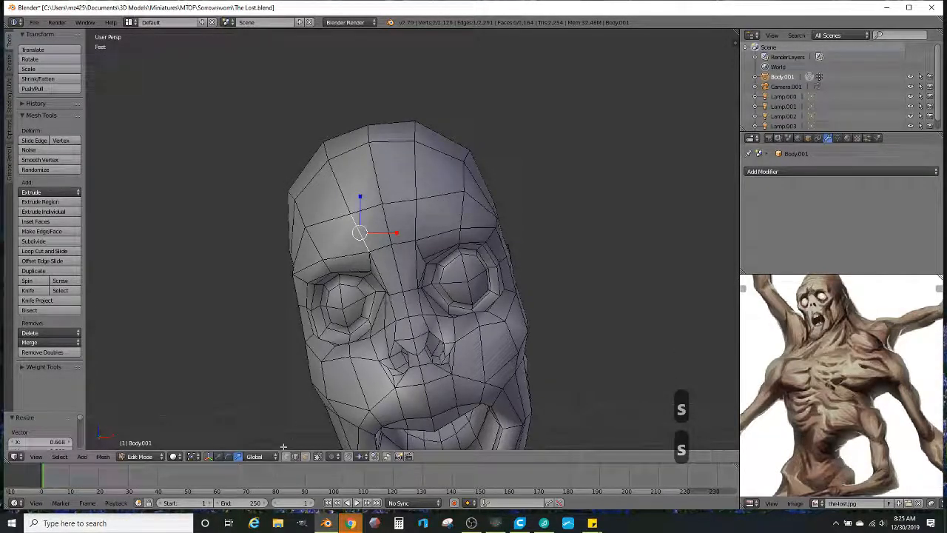
# Step: With the transform orientation set to Normal, move the central lower-forehead edge and shift the two edges flanking it downward
pyautogui.click(256, 457)
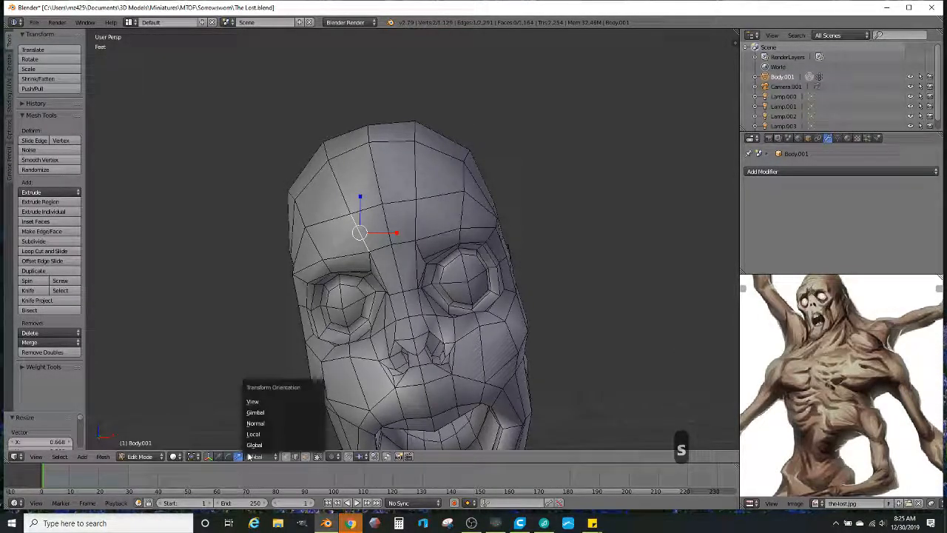
pyautogui.click(281, 422)
pyautogui.keyDown('shift'); pyautogui.rightClick(419, 217); pyautogui.keyUp('shift')
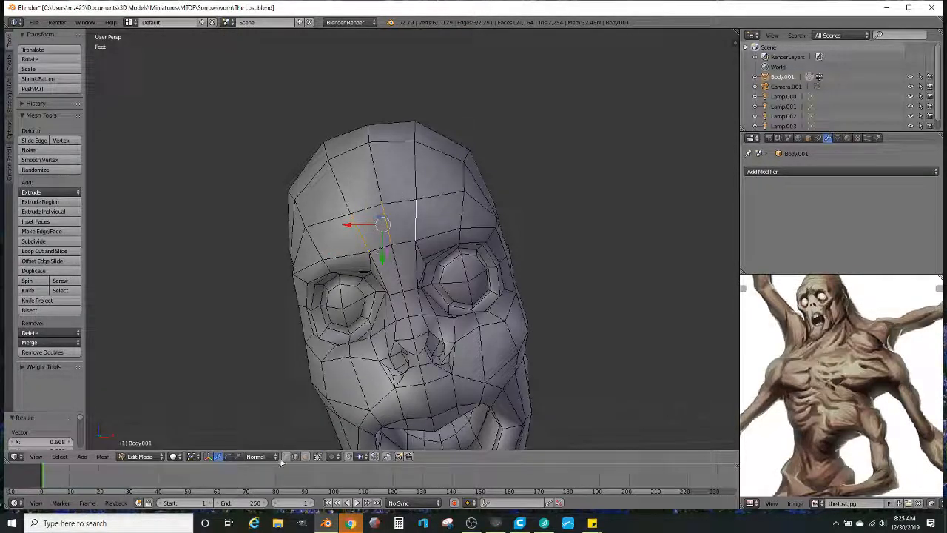
pyautogui.moveTo(426, 244)
pyautogui.mouseDown(button='middle')
pyautogui.moveTo(437, 245)
pyautogui.moveTo(440, 267)
pyautogui.moveTo(431, 256)
pyautogui.mouseUp(button='middle')
pyautogui.scroll(2, 431, 256)
pyautogui.moveTo(365, 197); pyautogui.dragTo(421, 220)
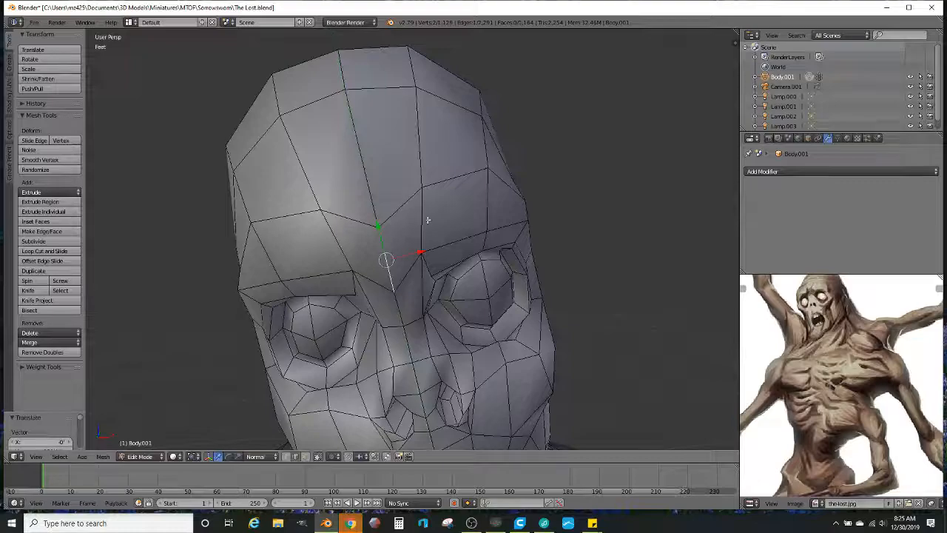
pyautogui.moveTo(382, 234); pyautogui.dragTo(391, 217, button='middle')
pyautogui.press('g')
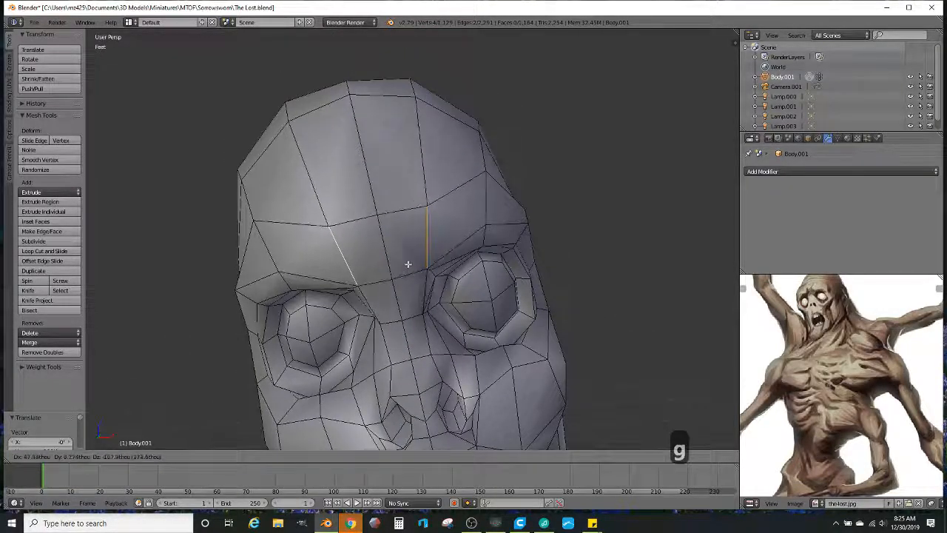
pyautogui.click(406, 265)
# Step: Reselect the two edges flanking the centre of the lower forehead and move them back upward
pyautogui.moveTo(407, 263); pyautogui.dragTo(418, 256, button='middle')
pyautogui.moveTo(459, 201); pyautogui.dragTo(481, 182, button='middle')
pyautogui.moveTo(456, 230); pyautogui.dragTo(565, 207, button='middle')
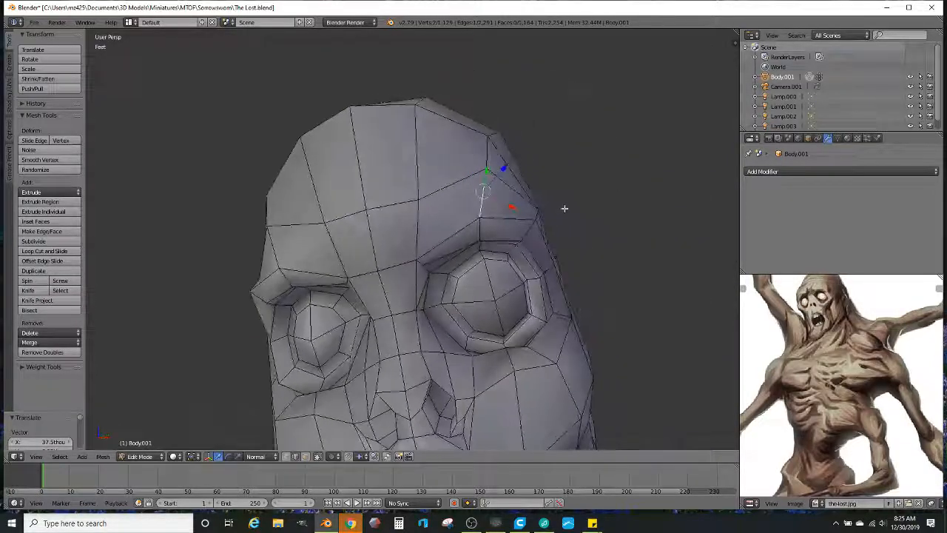
pyautogui.scroll(1, 455, 229)
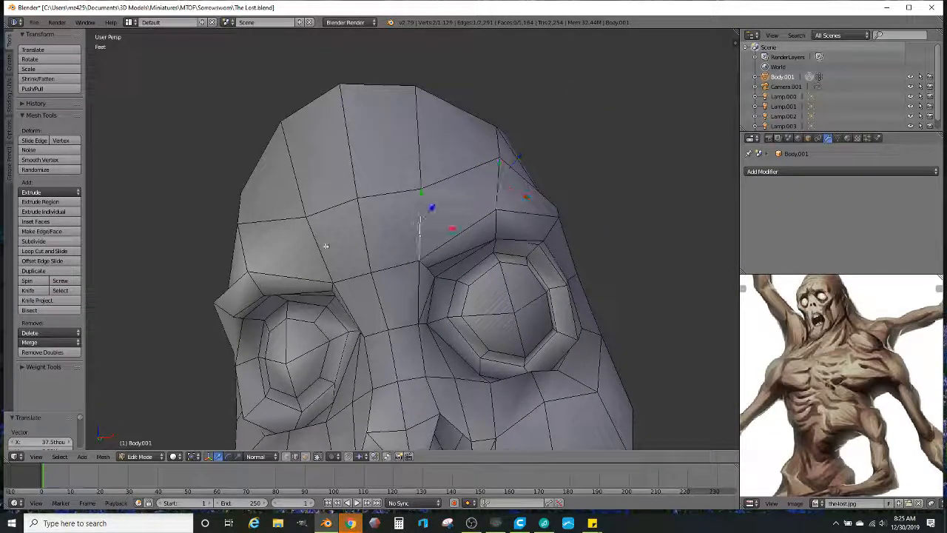
pyautogui.scroll(1, 365, 226)
pyautogui.scroll(1, 404, 243)
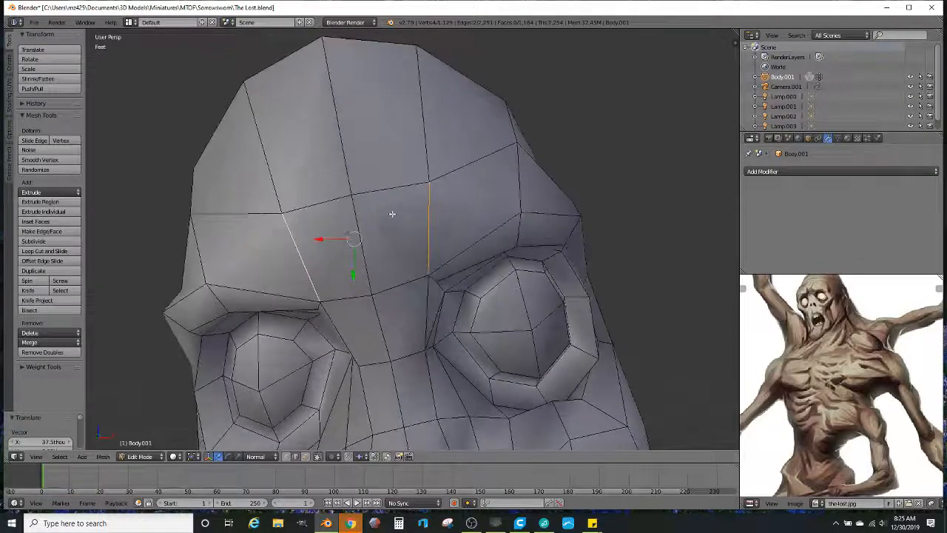
pyautogui.press('g')
pyautogui.click(384, 194)
# Step: Adjust the position of the outer brow edge on each side of the head with a slight move
pyautogui.scroll(-2, 410, 197)
pyautogui.moveTo(410, 197); pyautogui.dragTo(364, 220, button='middle')
pyautogui.moveTo(503, 198)
pyautogui.mouseDown(button='middle')
pyautogui.moveTo(422, 207)
pyautogui.moveTo(421, 189)
pyautogui.moveTo(493, 185)
pyautogui.mouseUp(button='middle')
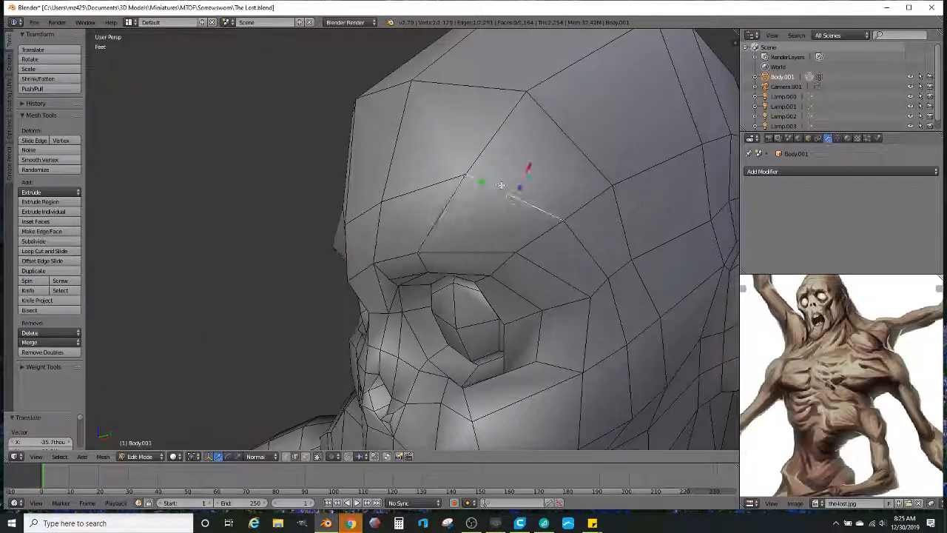
pyautogui.press('g')
pyautogui.click(504, 195)
pyautogui.scroll(-1, 503, 195)
pyautogui.moveTo(385, 216); pyautogui.dragTo(556, 178, button='middle')
pyautogui.rightClick(275, 227)
pyautogui.press('g')
pyautogui.click(280, 230)
pyautogui.moveTo(304, 229); pyautogui.dragTo(333, 224, button='middle')
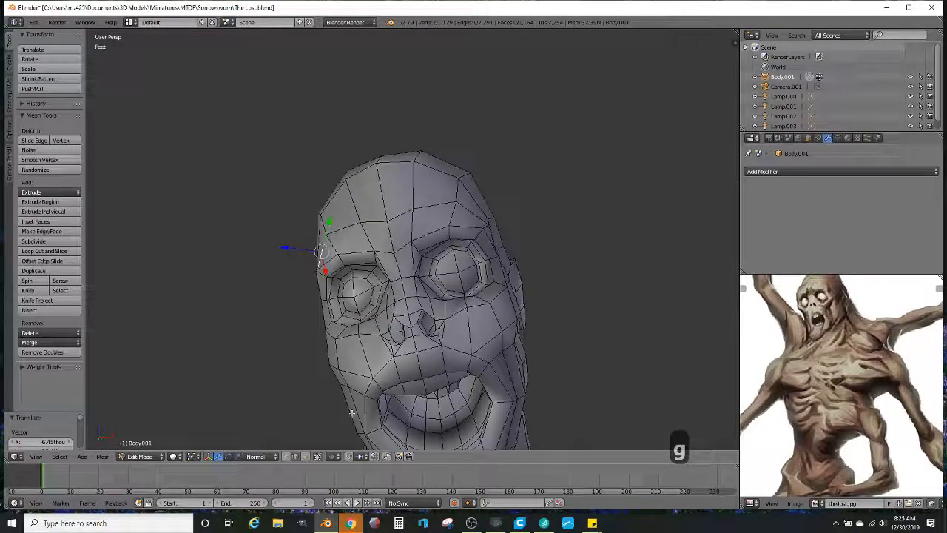
# Step: Select the two rows of brow faces above the eye on the character's left side, from the nose bridge to the temple
pyautogui.click(306, 457)
pyautogui.scroll(1, 449, 222)
pyautogui.rightClick(441, 213)
pyautogui.moveTo(441, 213); pyautogui.dragTo(469, 221, button='middle')
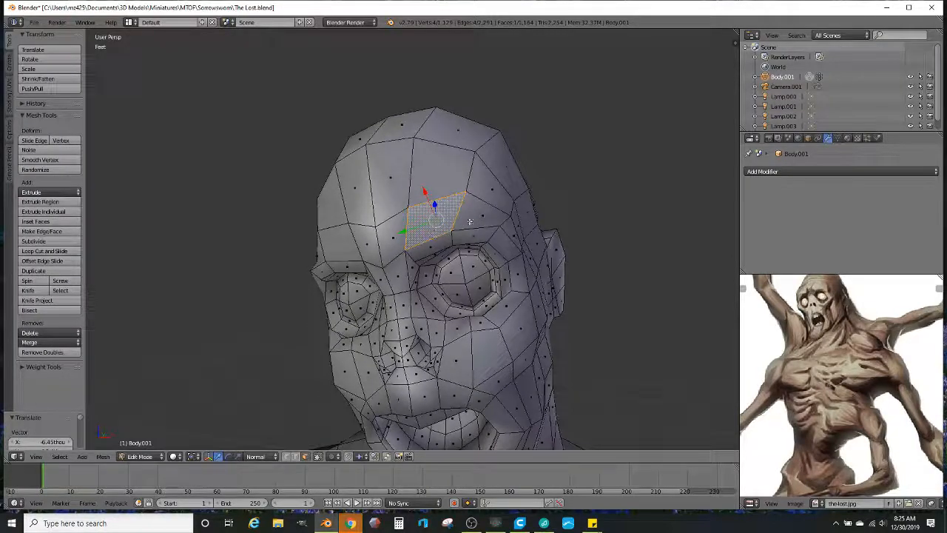
pyautogui.keyDown('ctrl'); pyautogui.rightClick(509, 233); pyautogui.keyUp('ctrl')
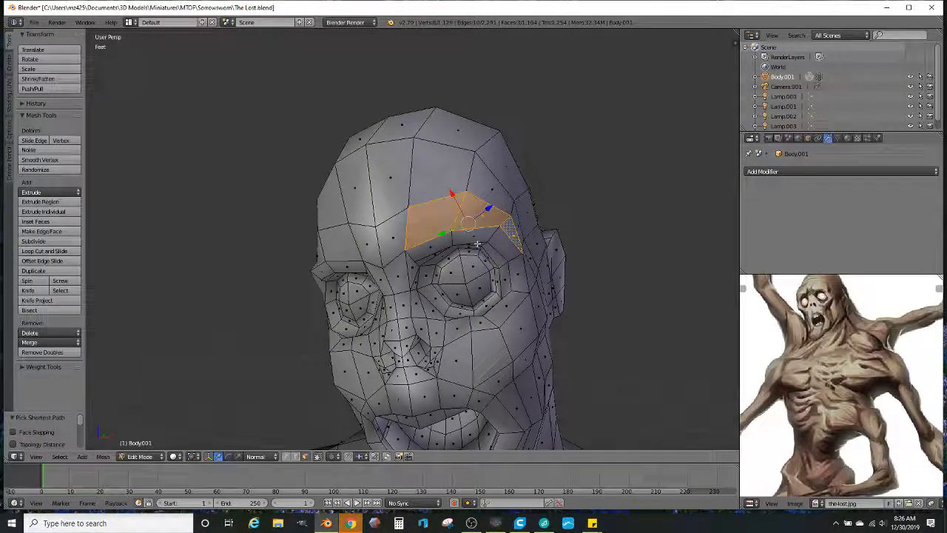
pyautogui.keyDown('ctrl'); pyautogui.rightClick(491, 232); pyautogui.keyUp('ctrl')
pyautogui.keyDown('ctrl'); pyautogui.rightClick(432, 247); pyautogui.keyUp('ctrl')
pyautogui.keyDown('ctrl'); pyautogui.rightClick(506, 246); pyautogui.keyUp('ctrl')
# Step: Extrude the left brow faces outward into a brow ridge and reposition the extruded geometry
pyautogui.moveTo(506, 246); pyautogui.dragTo(399, 244, button='middle')
pyautogui.press('e')
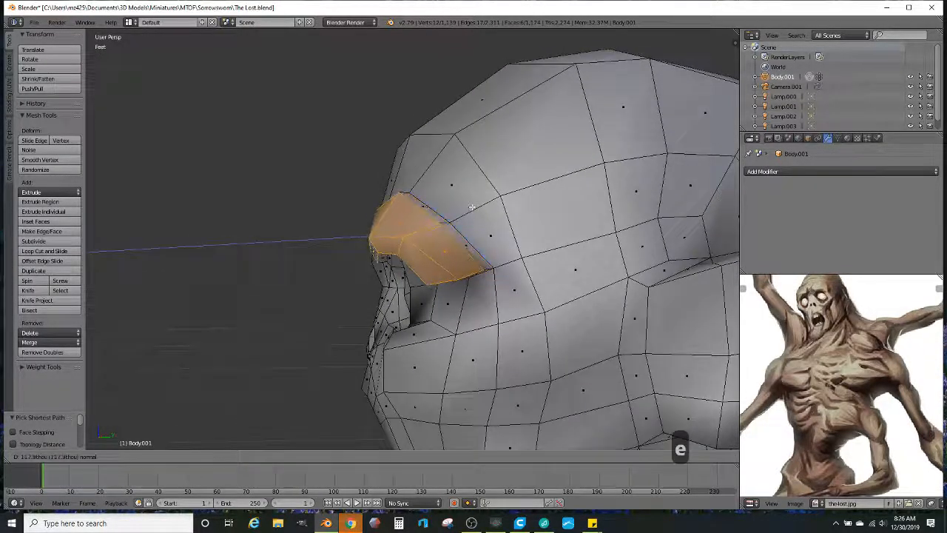
pyautogui.click(465, 205)
pyautogui.moveTo(204, 184); pyautogui.dragTo(408, 236, button='middle')
pyautogui.press('g')
pyautogui.click(474, 171)
pyautogui.press('g')
pyautogui.click(402, 269)
# Step: Select the matching two rows of brow faces above the eye on the character's right side
pyautogui.rightClick(345, 224)
pyautogui.keyDown('ctrl'); pyautogui.rightClick(289, 263); pyautogui.keyUp('ctrl')
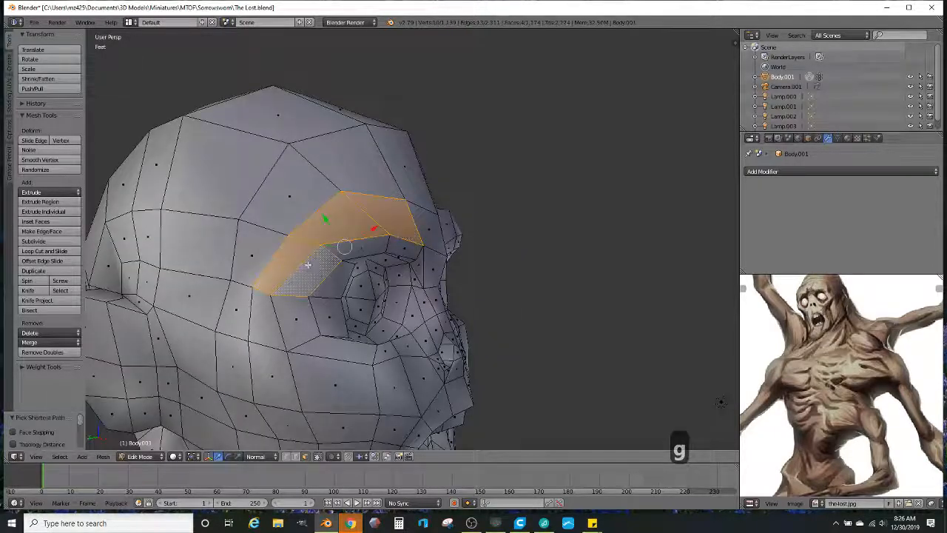
pyautogui.moveTo(340, 266); pyautogui.dragTo(469, 254, button='middle')
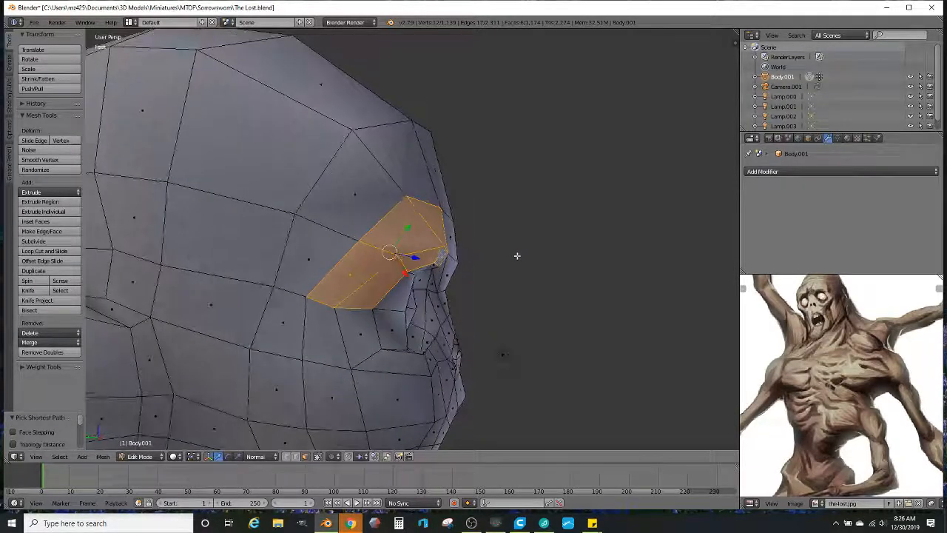
# Step: Extrude the selected right brow faces outward into a ridge and smooth the extruded vertices
pyautogui.press('e')
pyautogui.click(545, 254)
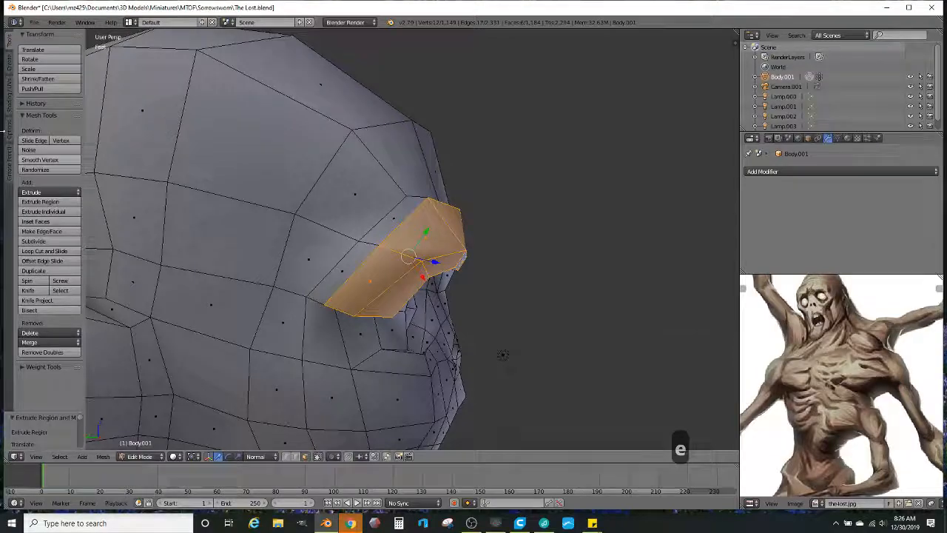
pyautogui.click(39, 160)
pyautogui.moveTo(222, 244); pyautogui.dragTo(314, 271, button='middle')
# Step: Reposition the extruded right brow ridge to match the left one and check the face in Object Mode
pyautogui.press('g')
pyautogui.moveTo(367, 294); pyautogui.dragTo(426, 238, button='middle')
pyautogui.click(345, 220)
pyautogui.press('g')
pyautogui.click(331, 173)
pyautogui.press('Tab')
pyautogui.scroll(-4, 429, 284)
pyautogui.scroll(4, 430, 258)
pyautogui.press('Tab')
# Step: Select the inner end faces of both brow ridges beside the nose bridge and scale them closer together
pyautogui.rightClick(440, 248)
pyautogui.keyDown('shift'); pyautogui.rightClick(434, 247); pyautogui.keyUp('shift')
pyautogui.keyDown('shift'); pyautogui.rightClick(357, 254); pyautogui.keyUp('shift')
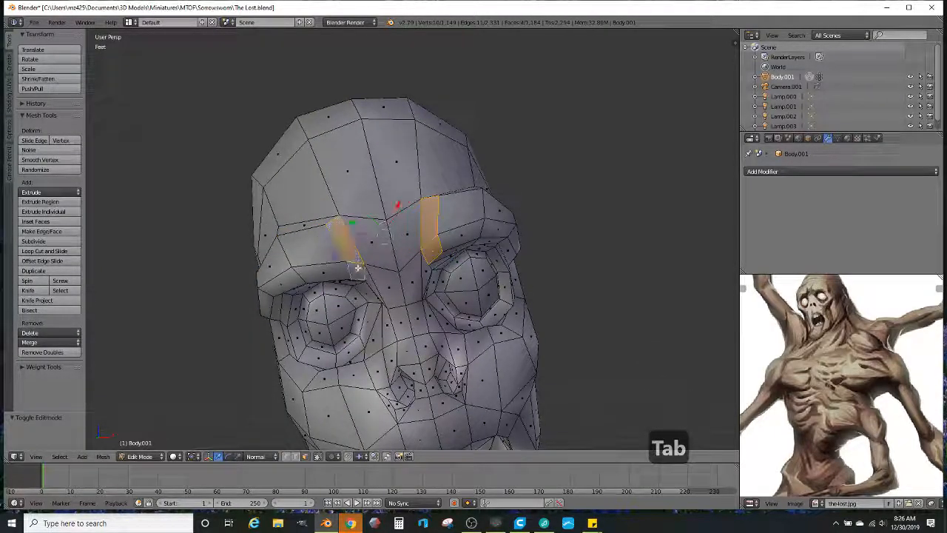
pyautogui.moveTo(385, 297); pyautogui.dragTo(479, 225, button='middle')
pyautogui.press('s')
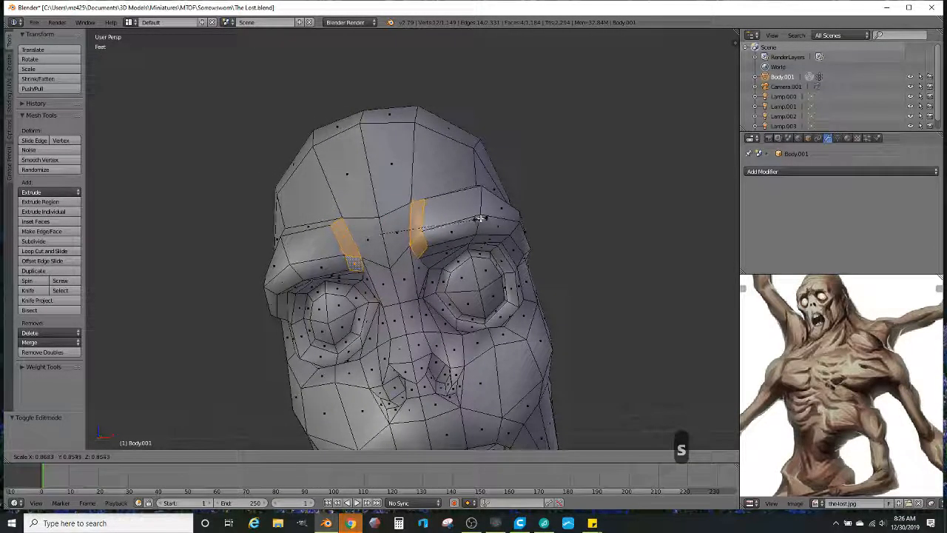
pyautogui.click(476, 214)
pyautogui.moveTo(476, 214); pyautogui.dragTo(443, 260, button='middle')
pyautogui.press('Tab')
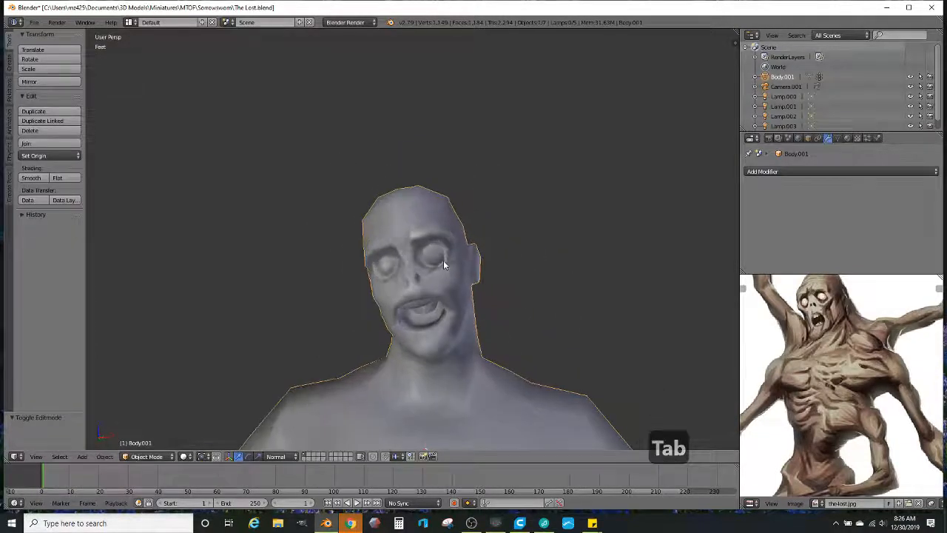
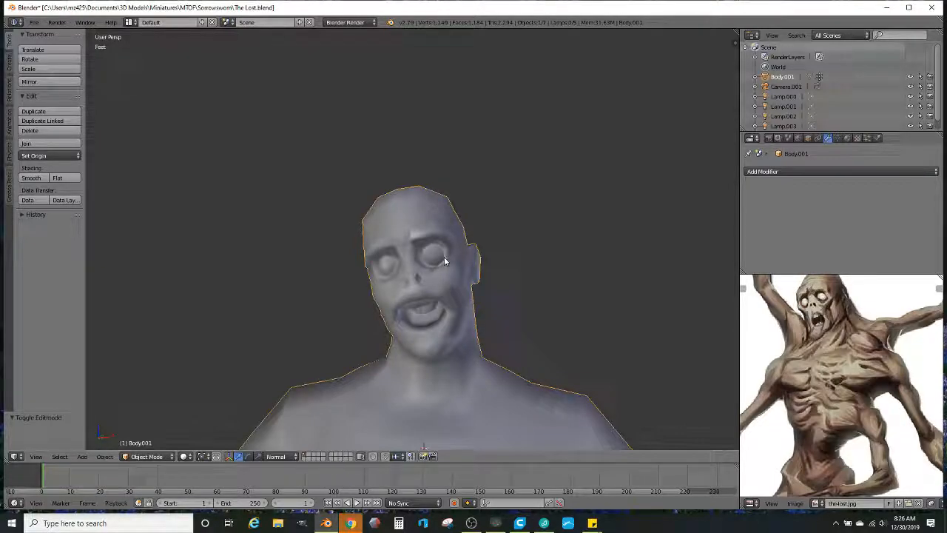
# Step: Examine the brows, open mouth and chin from several angles against the reference image
pyautogui.moveTo(467, 293)
pyautogui.mouseDown(button='middle')
pyautogui.moveTo(451, 323)
pyautogui.moveTo(463, 345)
pyautogui.moveTo(480, 288)
pyautogui.mouseUp(button='middle')
pyautogui.scroll(2, 483, 352)
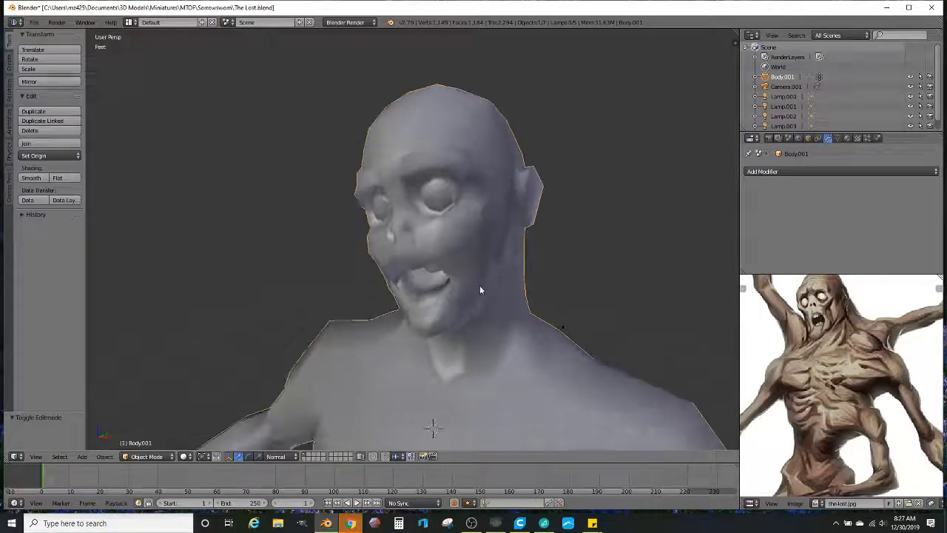
pyautogui.scroll(2, 480, 292)
pyautogui.press('Tab')
pyautogui.moveTo(480, 340); pyautogui.dragTo(468, 253, button='middle')
pyautogui.scroll(4, 819, 312)
pyautogui.scroll(-5, 818, 312)
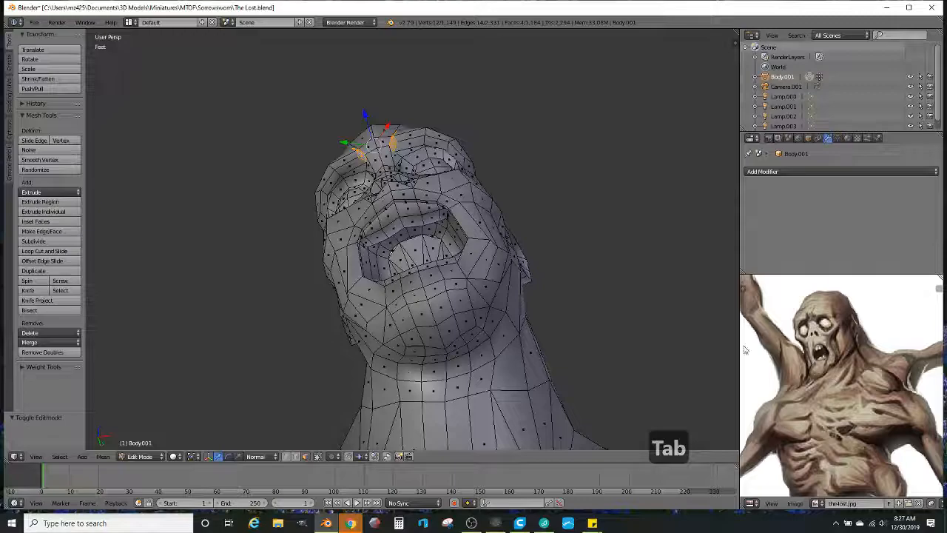
pyautogui.moveTo(486, 351); pyautogui.dragTo(503, 390, button='middle')
pyautogui.scroll(-3, 782, 367)
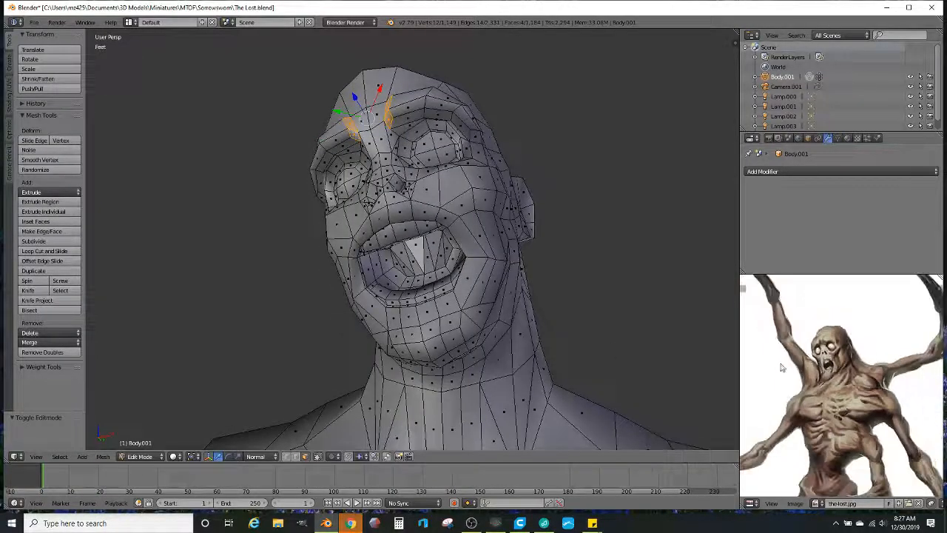
pyautogui.moveTo(592, 378); pyautogui.dragTo(511, 322, button='middle')
# Step: Select the block of faces covering the front of the chin below the lower lip
pyautogui.click(473, 307)
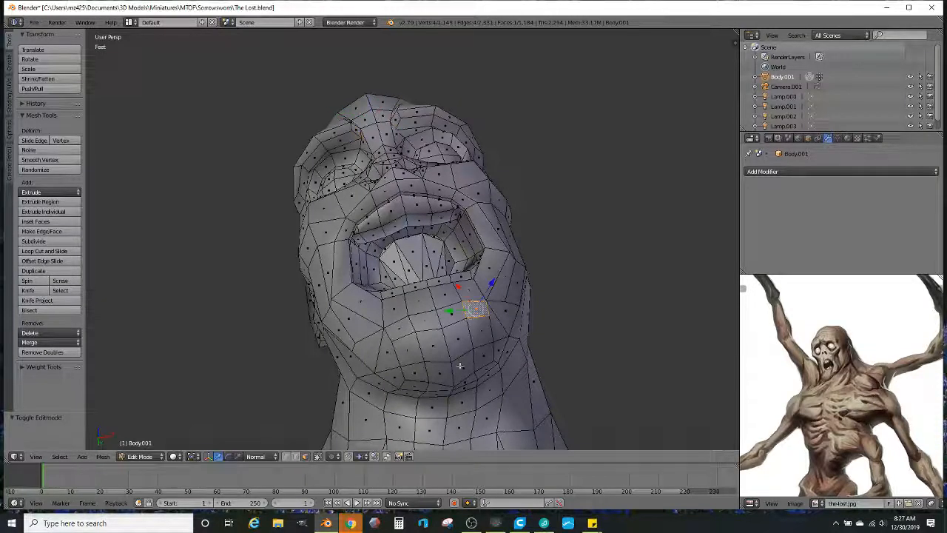
pyautogui.keyDown('ctrl'); pyautogui.click(484, 356); pyautogui.keyUp('ctrl')
pyautogui.keyDown('ctrl'); pyautogui.rightClick(406, 351); pyautogui.keyUp('ctrl')
pyautogui.keyDown('ctrl'); pyautogui.rightClick(432, 325); pyautogui.keyUp('ctrl')
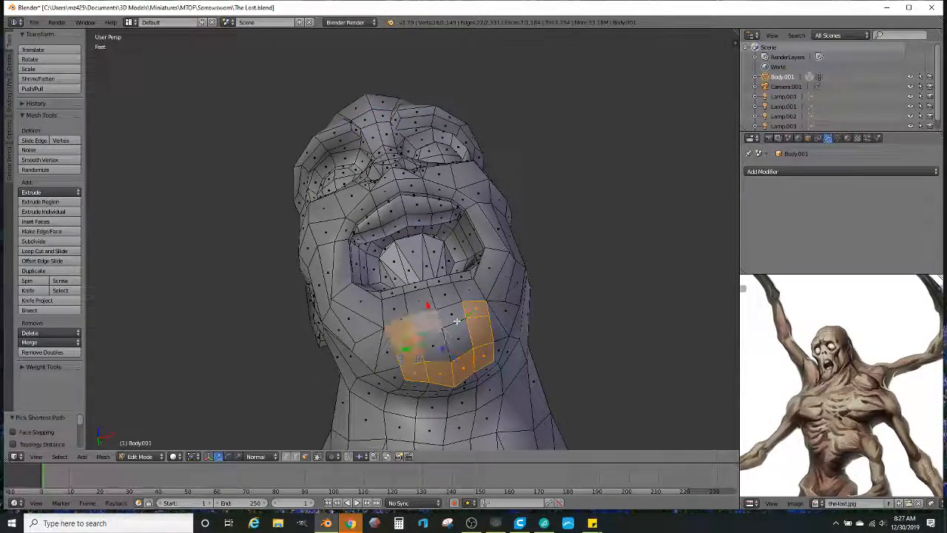
pyautogui.keyDown('ctrl'); pyautogui.rightClick(457, 321); pyautogui.keyUp('ctrl')
pyautogui.keyDown('ctrl'); pyautogui.rightClick(451, 343); pyautogui.keyUp('ctrl')
pyautogui.keyDown('ctrl'); pyautogui.rightClick(429, 350); pyautogui.keyUp('ctrl')
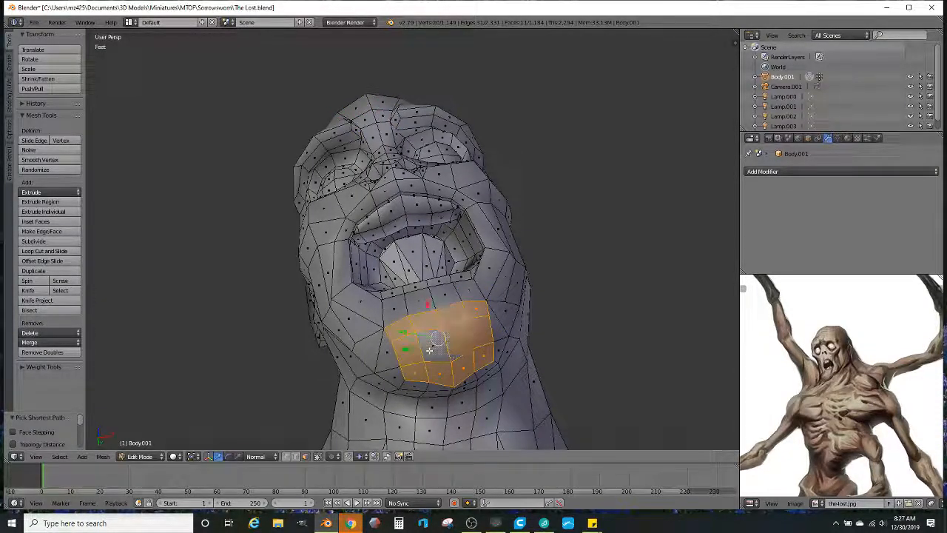
# Step: Try smoothing the selected chin faces twice
pyautogui.click(43, 161)
pyautogui.click(43, 160)
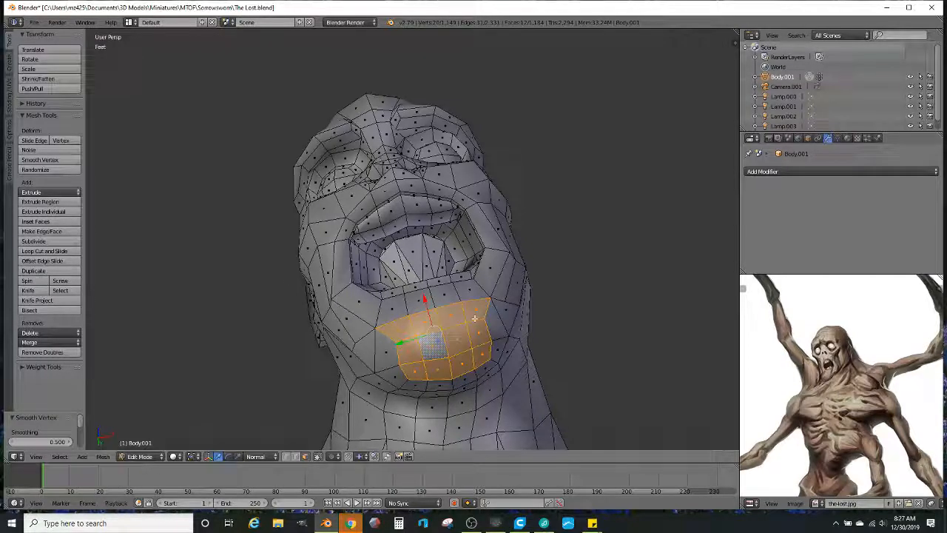
pyautogui.hotkey('ctrl', 'z')
pyautogui.hotkey('ctrl', 'z')
# Step: Add the side and underside faces of the chin to the selection and smooth the vertices once
pyautogui.moveTo(483, 319); pyautogui.dragTo(494, 303, button='middle')
pyautogui.keyDown('shift'); pyautogui.rightClick(494, 300); pyautogui.keyUp('shift')
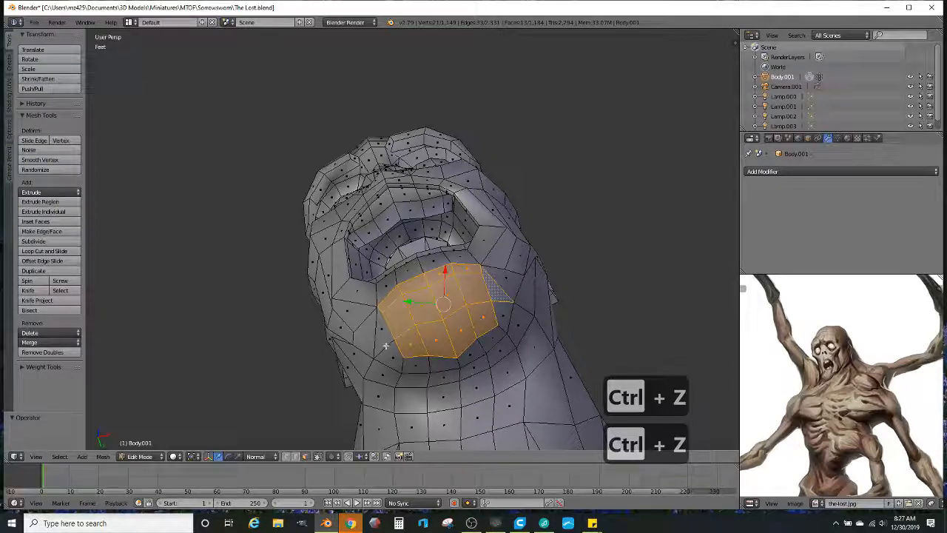
pyautogui.keyDown('ctrl'); pyautogui.rightClick(385, 346); pyautogui.keyUp('ctrl')
pyautogui.keyDown('ctrl'); pyautogui.rightClick(503, 313); pyautogui.keyUp('ctrl')
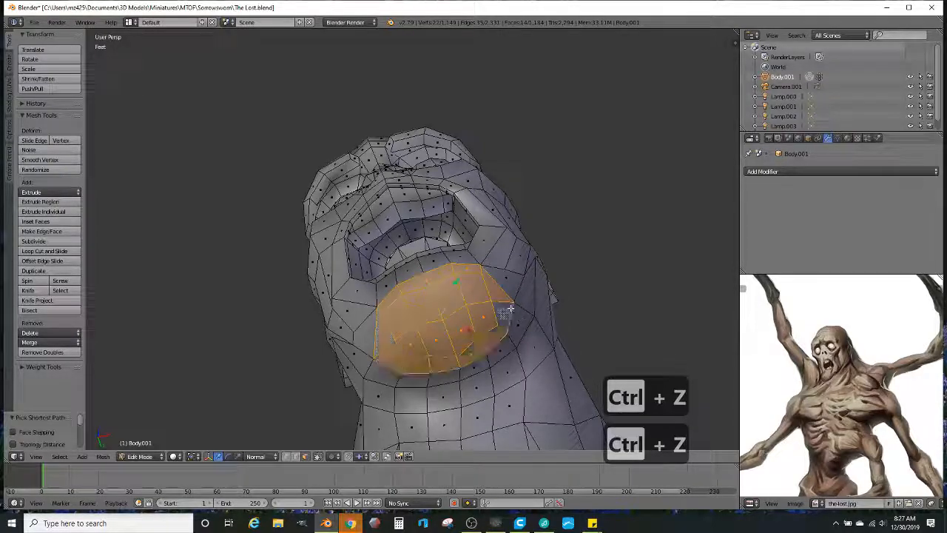
pyautogui.click(40, 159)
# Step: Scale the chin faces by 1.047, extrude them outward and resize the extruded chin
pyautogui.moveTo(481, 311); pyautogui.dragTo(522, 316, button='middle')
pyautogui.moveTo(424, 309); pyautogui.dragTo(453, 317, button='middle')
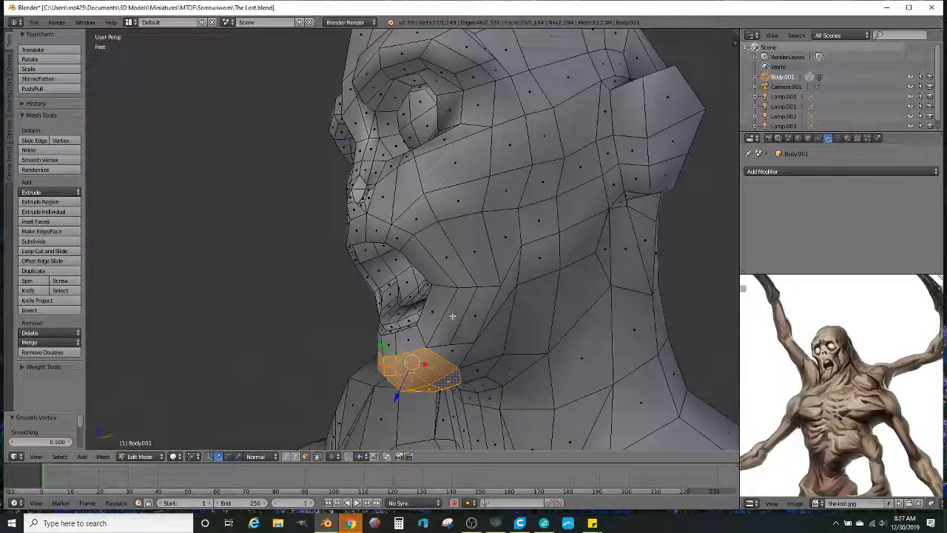
pyautogui.click(509, 307)
pyautogui.press('e')
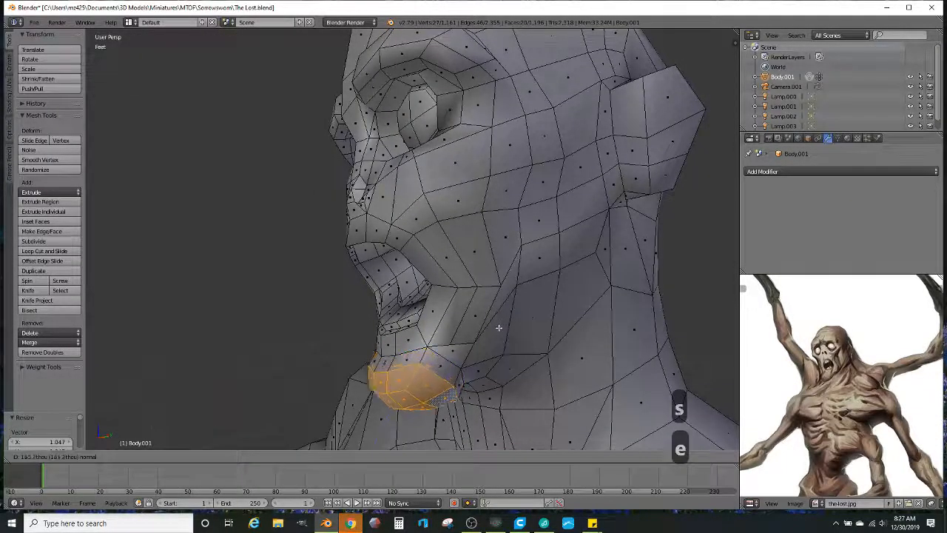
pyautogui.click(497, 332)
pyautogui.press('s')
pyautogui.click(478, 342)
# Step: Smooth the extruded chin and check the head shape in Object Mode
pyautogui.click(51, 160)
pyautogui.scroll(-3, 385, 319)
pyautogui.moveTo(347, 320); pyautogui.dragTo(462, 323, button='middle')
pyautogui.press('Tab')
pyautogui.moveTo(463, 256); pyautogui.dragTo(449, 300, button='middle')
pyautogui.press('Tab')
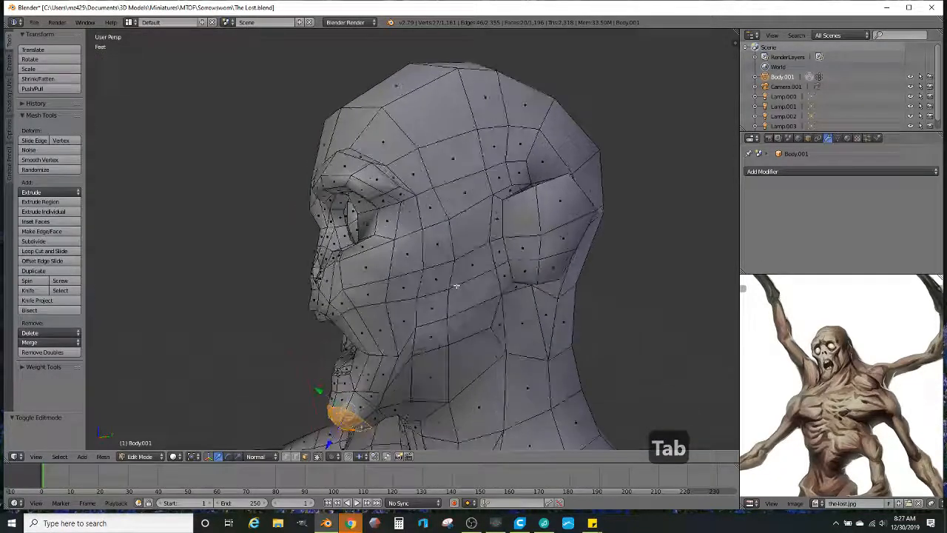
# Step: Select the matching groups of jaw faces below and in front of the ear on both sides of the head
pyautogui.rightClick(461, 271)
pyautogui.rightClick(460, 301)
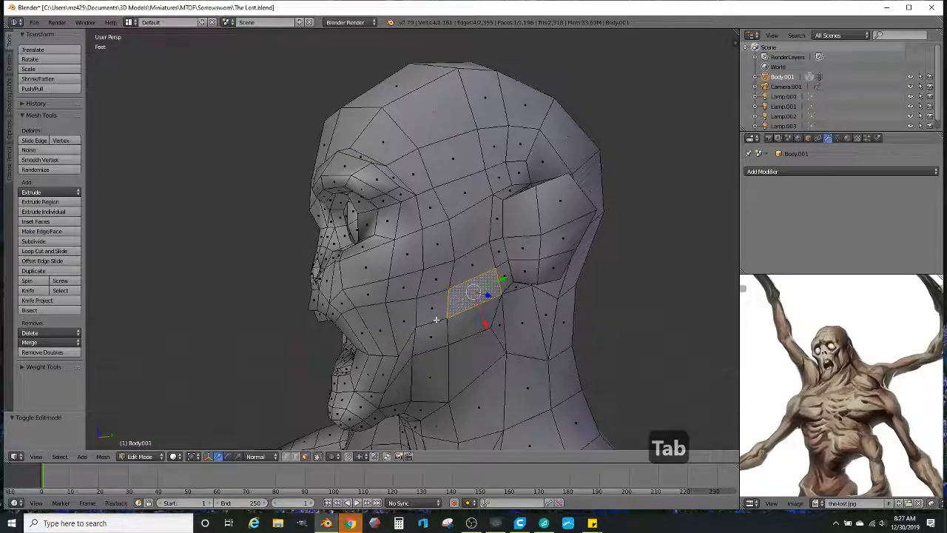
pyautogui.keyDown('ctrl'); pyautogui.rightClick(437, 317); pyautogui.keyUp('ctrl')
pyautogui.keyDown('ctrl'); pyautogui.rightClick(433, 338); pyautogui.keyUp('ctrl')
pyautogui.keyDown('ctrl'); pyautogui.rightClick(469, 314); pyautogui.keyUp('ctrl')
pyautogui.moveTo(463, 335); pyautogui.dragTo(310, 275, button='middle')
pyautogui.keyDown('shift'); pyautogui.rightClick(300, 254); pyautogui.keyUp('shift')
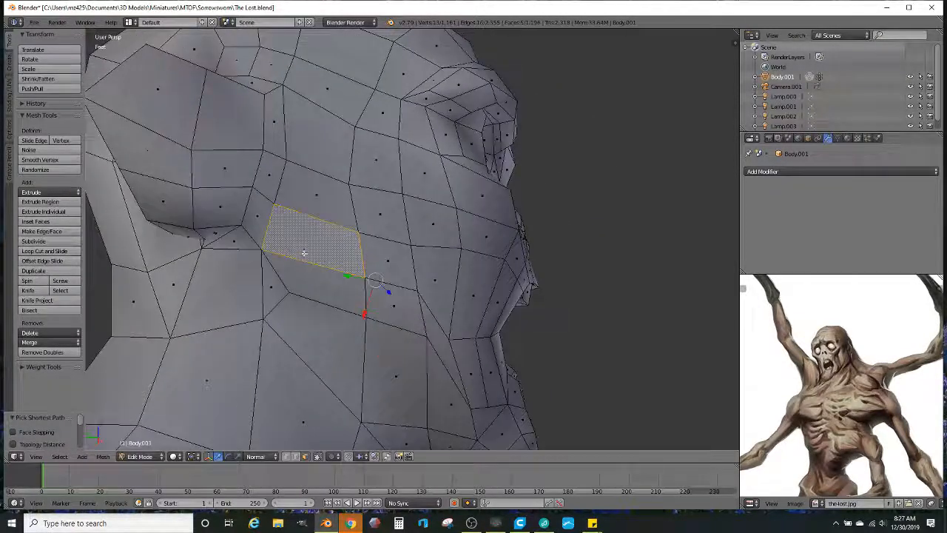
pyautogui.keyDown('shift'); pyautogui.rightClick(387, 264); pyautogui.keyUp('shift')
pyautogui.keyDown('shift'); pyautogui.rightClick(385, 300); pyautogui.keyUp('shift')
pyautogui.keyDown('shift'); pyautogui.rightClick(342, 288); pyautogui.keyUp('shift')
# Step: Try scaling the selected jaw faces on both sides to narrow the jaw
pyautogui.scroll(-3, 330, 318)
pyautogui.moveTo(407, 281); pyautogui.dragTo(424, 306, button='middle')
pyautogui.click(239, 457)
pyautogui.press('s')
pyautogui.press('y')
pyautogui.press('y')
pyautogui.click(389, 313)
pyautogui.scroll(2, 424, 306)
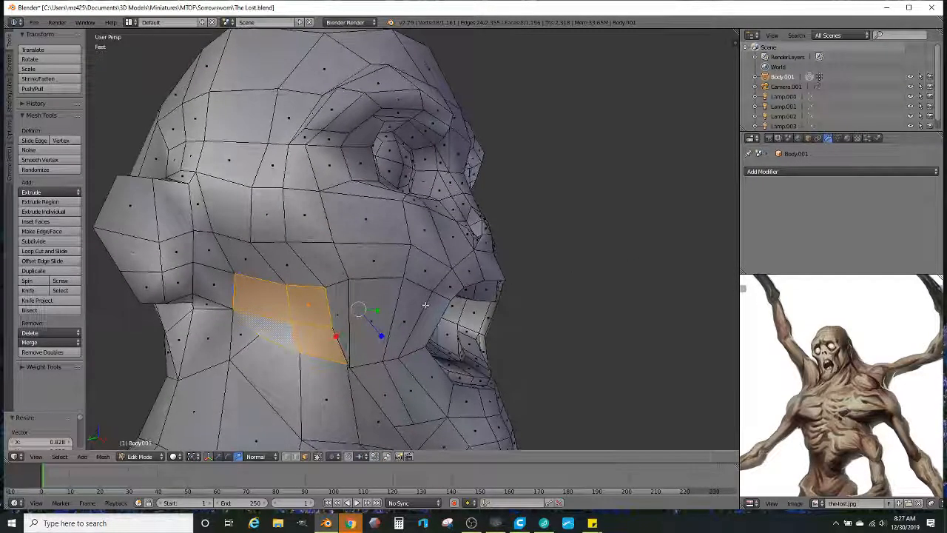
pyautogui.hotkey('ctrl', 'z')
pyautogui.hotkey('ctrl', 'shift', 'z')
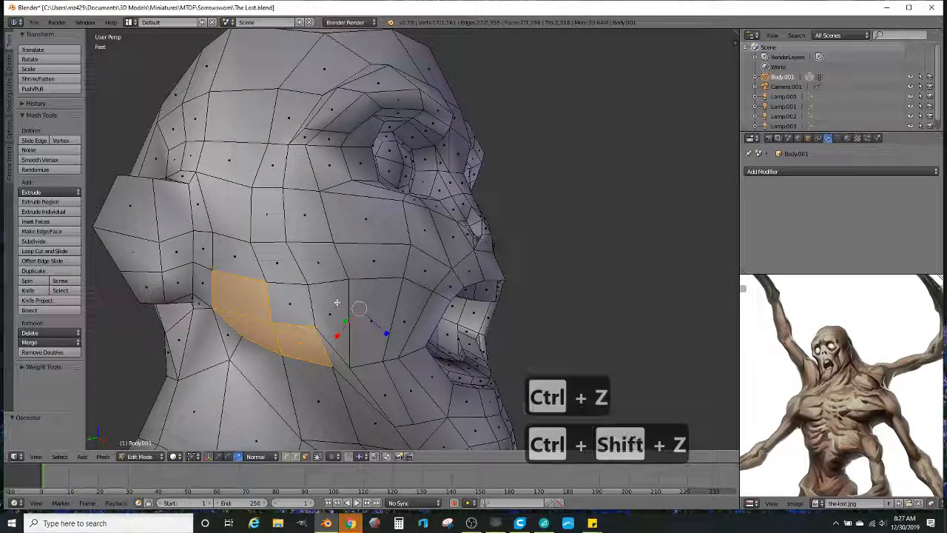
pyautogui.hotkey('ctrl', 'z')
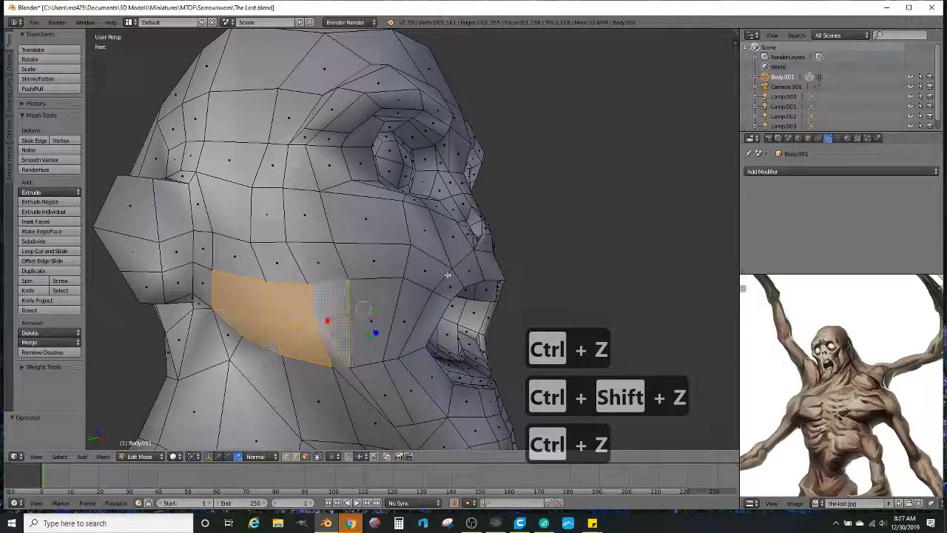
# Step: Try a slight resize of the jaw selection with the scale manipulator and undo back past the selection
pyautogui.moveTo(384, 285); pyautogui.dragTo(518, 296, button='middle')
pyautogui.moveTo(400, 313); pyautogui.dragTo(393, 314)
pyautogui.moveTo(392, 315)
pyautogui.mouseDown(button='middle')
pyautogui.moveTo(501, 311)
pyautogui.moveTo(501, 323)
pyautogui.moveTo(461, 318)
pyautogui.moveTo(461, 331)
pyautogui.mouseUp(button='middle')
pyautogui.hotkey('ctrl', 'z')
pyautogui.moveTo(333, 342); pyautogui.dragTo(419, 352, button='middle')
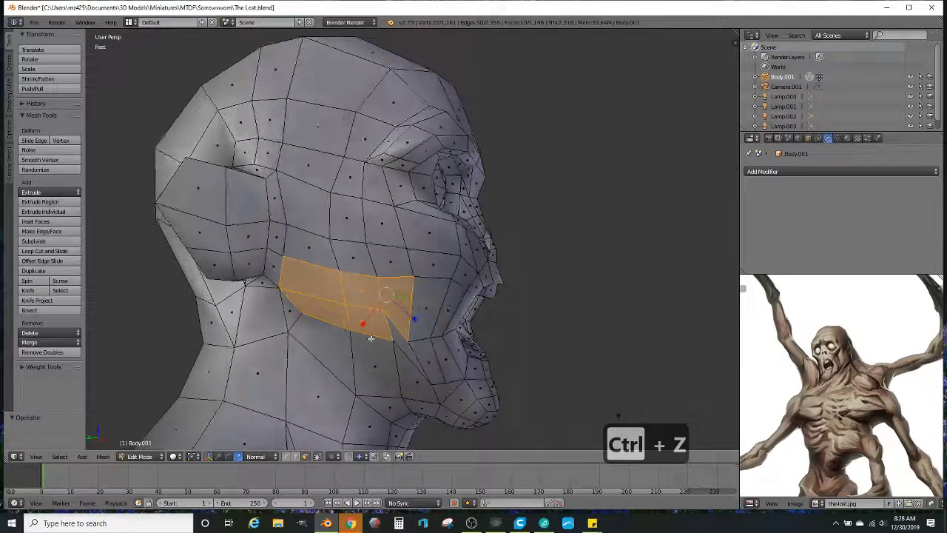
pyautogui.hotkey('ctrl', 'z')
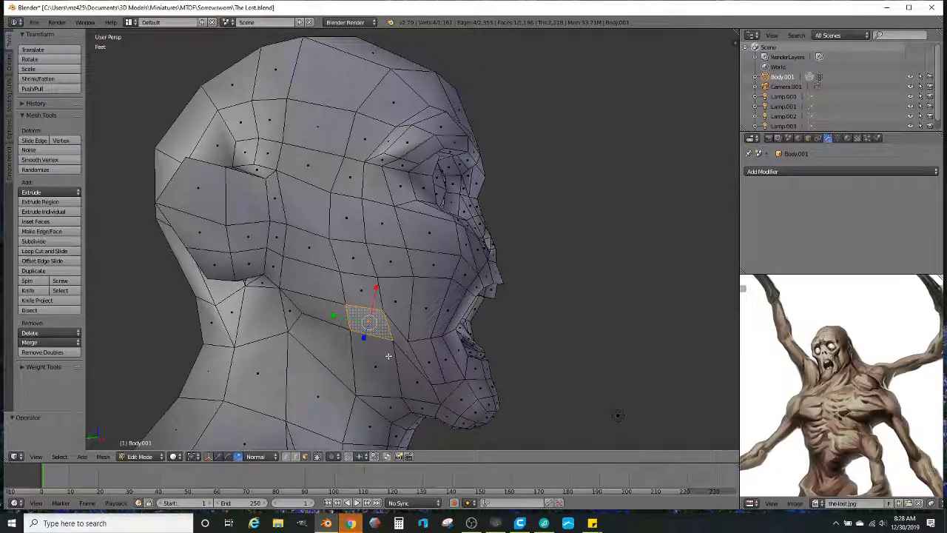
# Step: Move the lower jaw corner face on each side of the head to reshape the jawline
pyautogui.press('g')
pyautogui.click(382, 378)
pyautogui.moveTo(551, 359); pyautogui.dragTo(377, 375, button='middle')
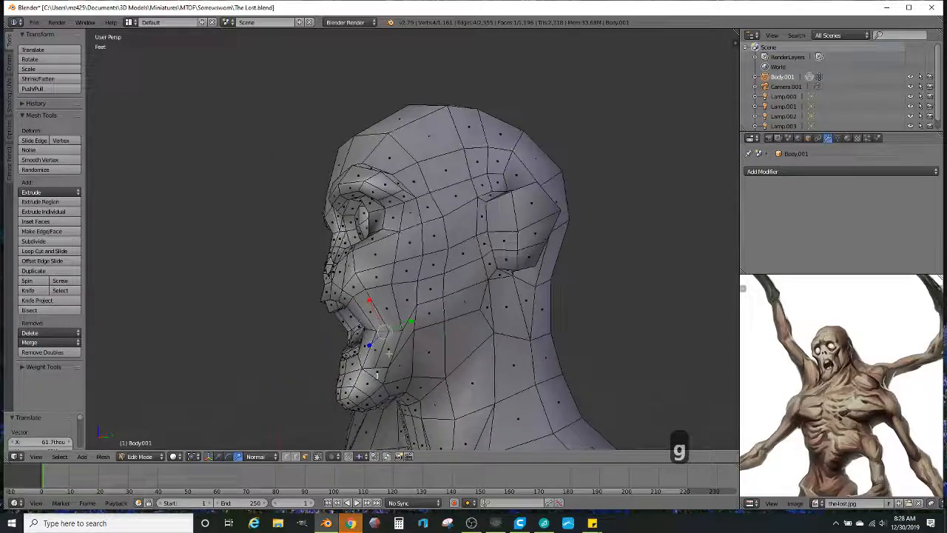
pyautogui.press('g')
pyautogui.click(437, 333)
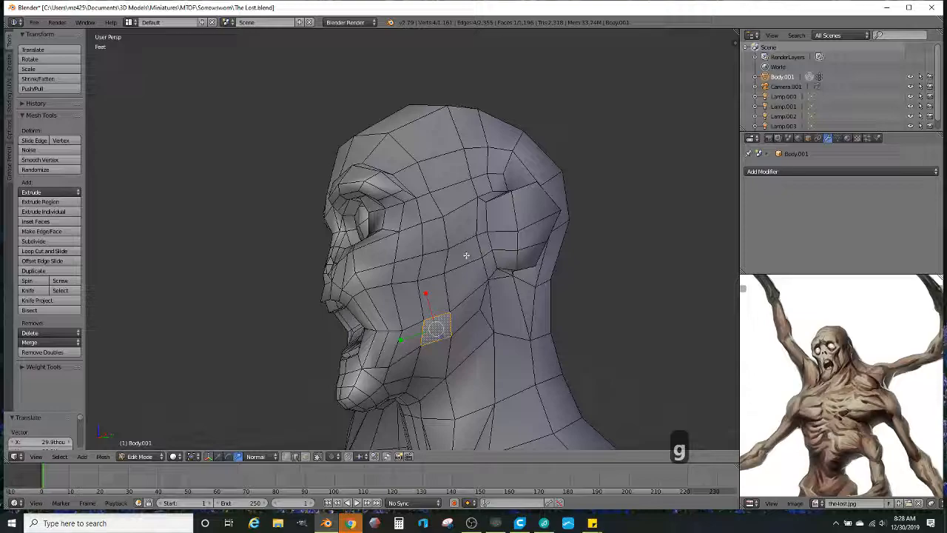
# Step: Select the cheek edges in front of the ear on both sides and scale them closer together
pyautogui.keyDown('ctrl'); pyautogui.rightClick(433, 277); pyautogui.keyUp('ctrl')
pyautogui.moveTo(381, 286); pyautogui.dragTo(304, 266, button='middle')
pyautogui.moveTo(367, 263); pyautogui.dragTo(315, 282, button='middle')
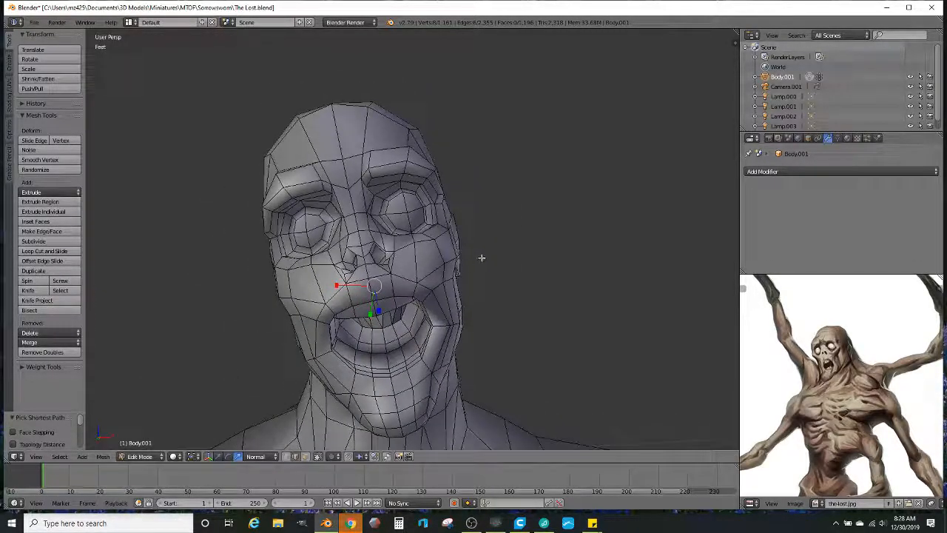
pyautogui.press('s')
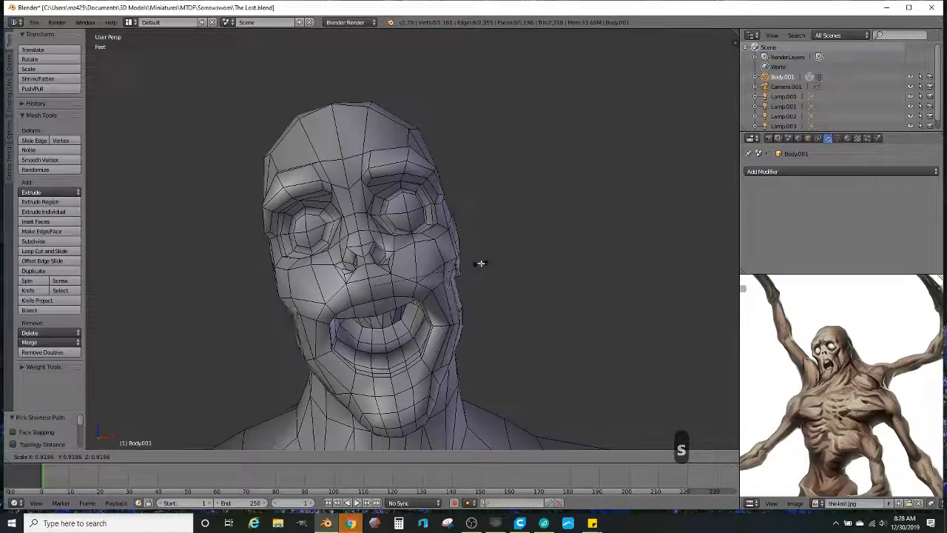
pyautogui.click(481, 263)
pyautogui.press('s')
pyautogui.click(481, 262)
# Step: Examine the full figure in Object Mode and compare its head proportions with the reference image
pyautogui.moveTo(478, 262); pyautogui.dragTo(465, 309, button='middle')
pyautogui.press('Tab')
pyautogui.scroll(-4, 430, 306)
pyautogui.scroll(-3, 503, 289)
pyautogui.scroll(-4, 698, 328)
pyautogui.moveTo(453, 253); pyautogui.dragTo(552, 288, button='middle')
pyautogui.scroll(-6, 857, 350)
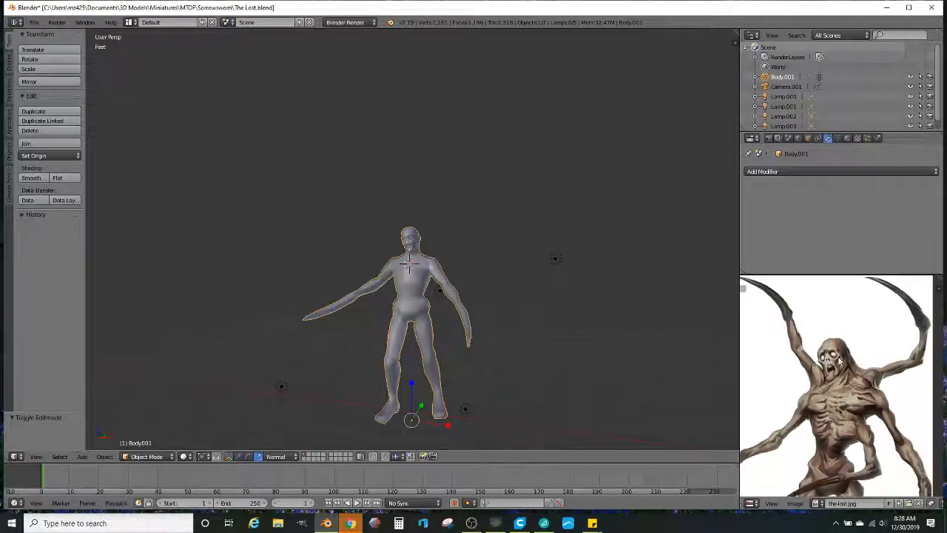
pyautogui.moveTo(639, 322); pyautogui.dragTo(483, 287, button='middle')
# Step: Lasso-select the entire head in wireframe view and scale it by 1.044
pyautogui.press('Tab')
pyautogui.scroll(6, 459, 263)
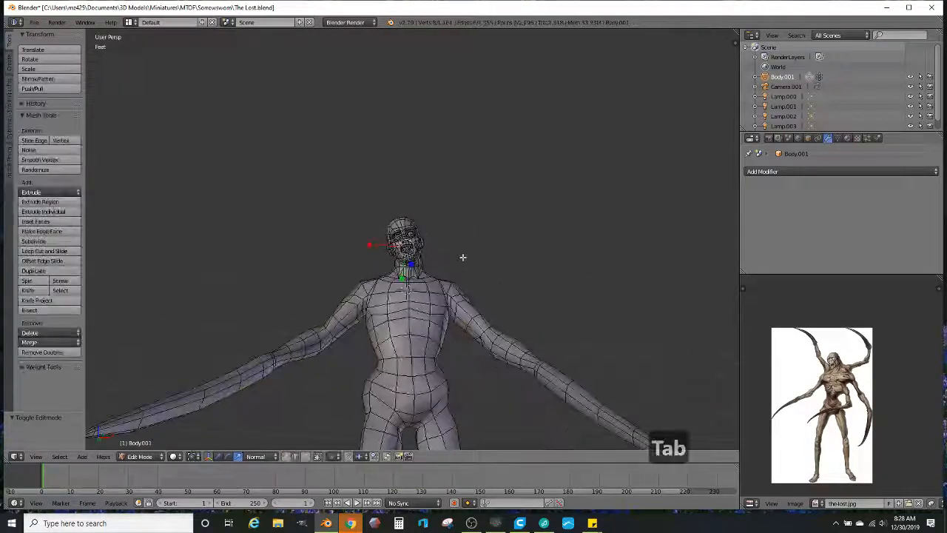
pyautogui.press('z')
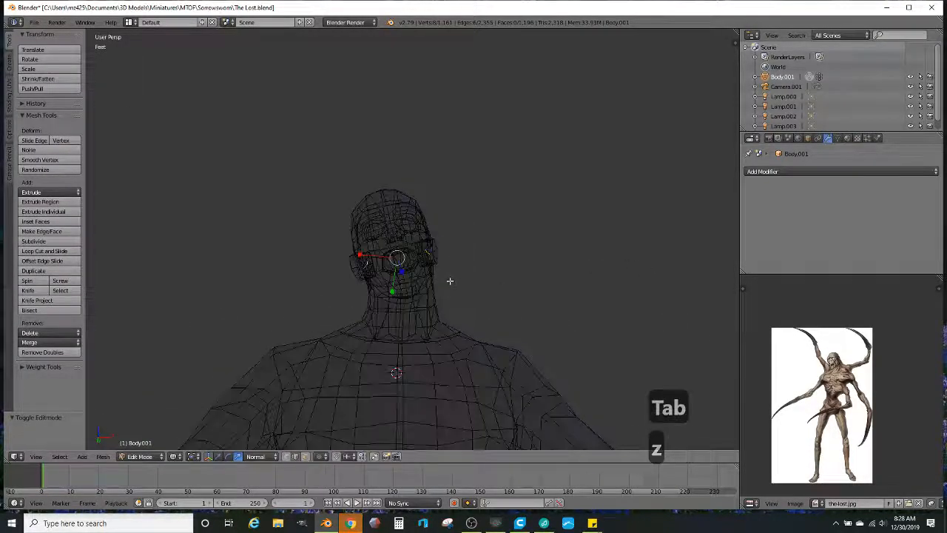
pyautogui.moveTo(397, 304)
pyautogui.keyDown('ctrl'); pyautogui.mouseDown()
pyautogui.moveTo(317, 222)
pyautogui.moveTo(474, 141)
pyautogui.mouseUp(); pyautogui.keyUp('ctrl')
pyautogui.press('z')
pyautogui.moveTo(550, 224)
pyautogui.mouseDown(button='middle')
pyautogui.moveTo(538, 239)
pyautogui.moveTo(543, 262)
pyautogui.mouseUp(button='middle')
pyautogui.press('s')
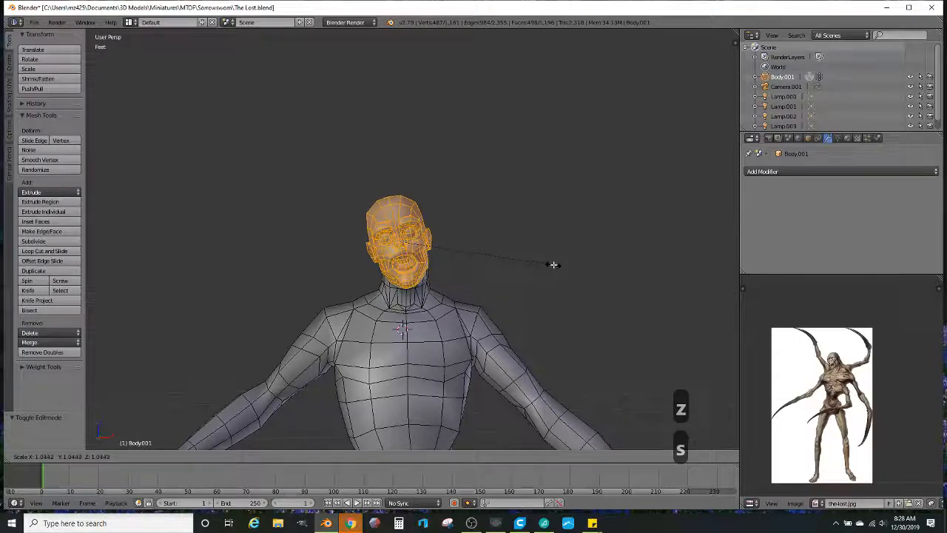
pyautogui.click(552, 264)
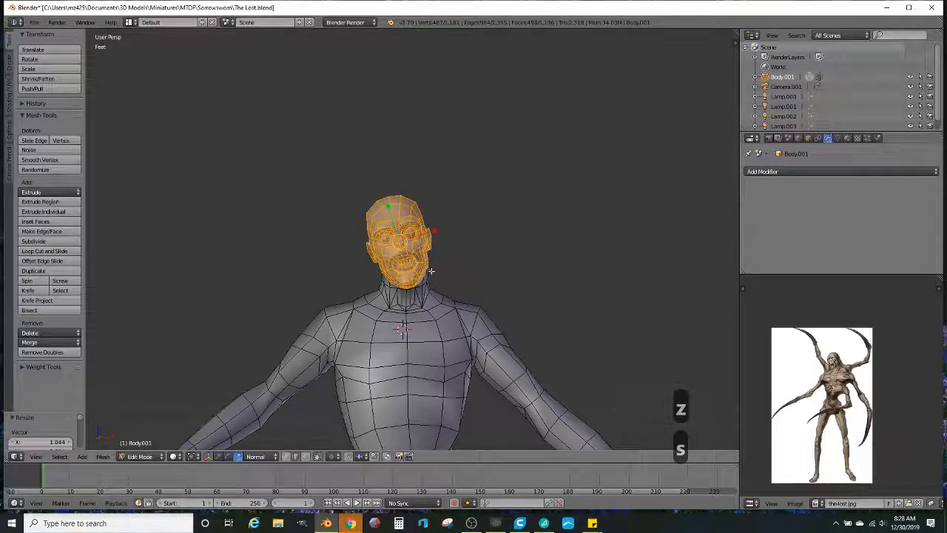
# Step: Check the enlarged head from the side and switch to the Chrome browser
pyautogui.moveTo(474, 205); pyautogui.dragTo(435, 204, button='middle')
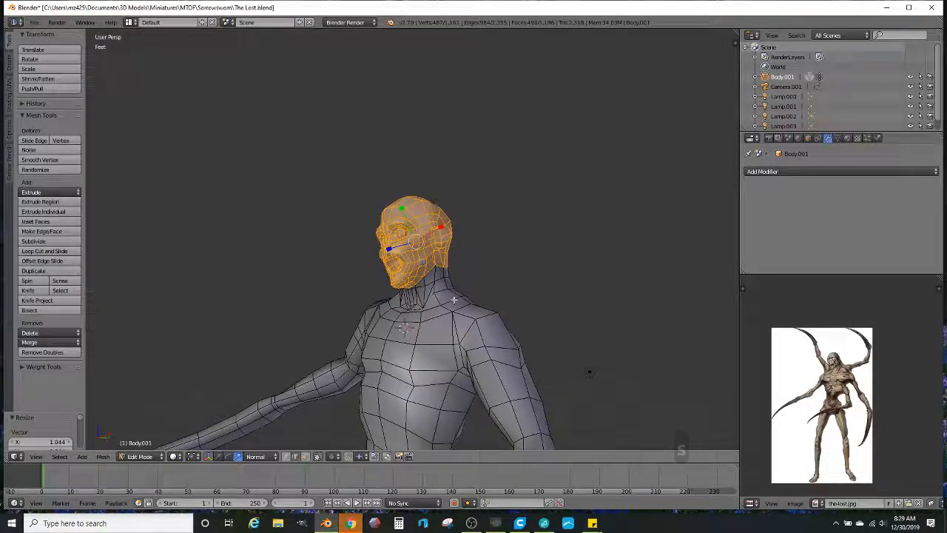
pyautogui.moveTo(453, 299); pyautogui.dragTo(458, 299, button='middle')
pyautogui.click(350, 524)
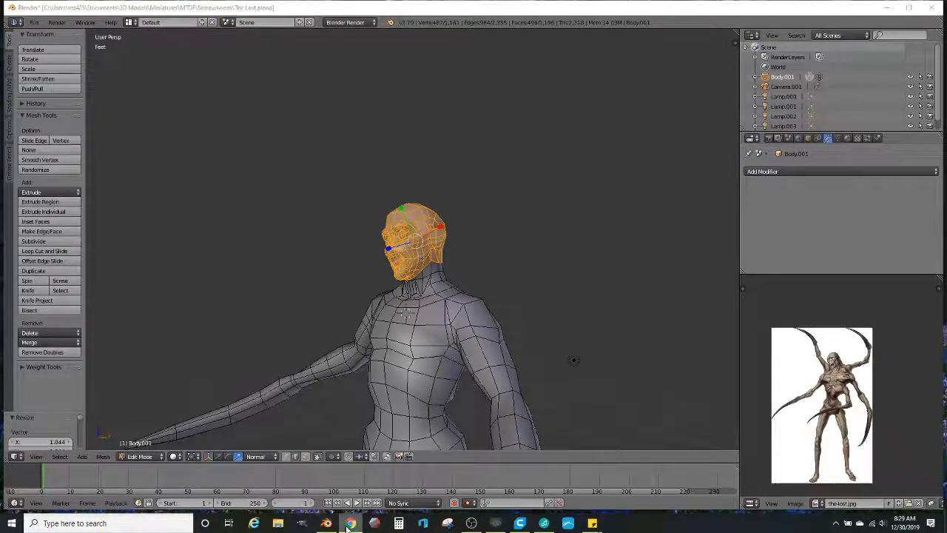
# Step: Return to Object Mode and import FEEETTT.stl from the Body Parts_Heads folder inside Basics
pyautogui.moveTo(399, 248); pyautogui.dragTo(492, 255, button='middle')
pyautogui.moveTo(514, 292); pyautogui.dragTo(481, 218, button='middle')
pyautogui.press('Tab')
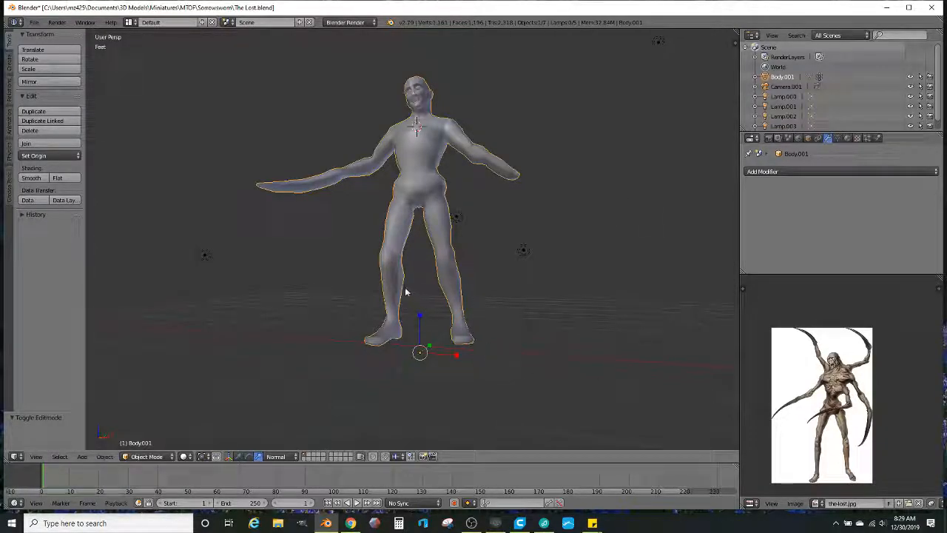
pyautogui.moveTo(409, 292); pyautogui.dragTo(326, 313, button='middle')
pyautogui.scroll(4, 339, 254)
pyautogui.moveTo(342, 260); pyautogui.dragTo(498, 349, button='middle')
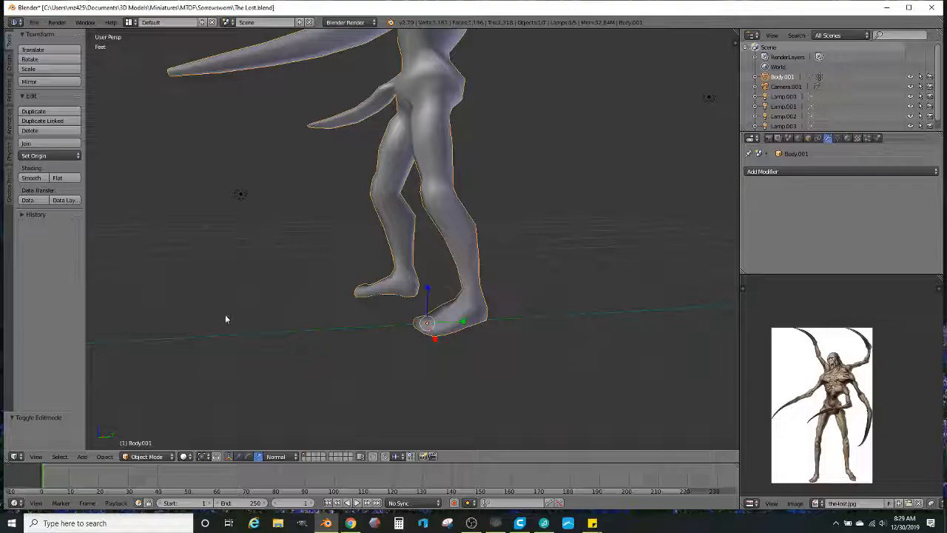
pyautogui.click(34, 22)
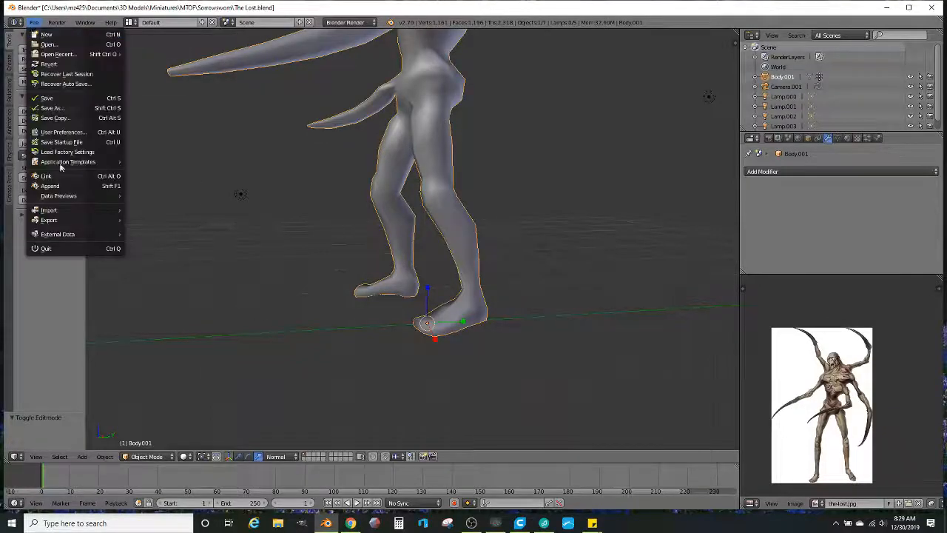
pyautogui.moveTo(84, 211)
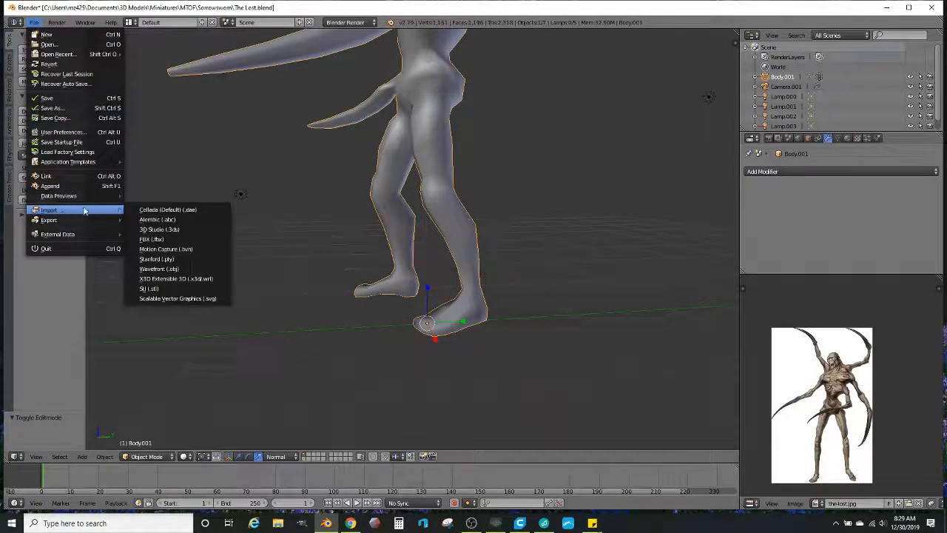
pyautogui.click(172, 289)
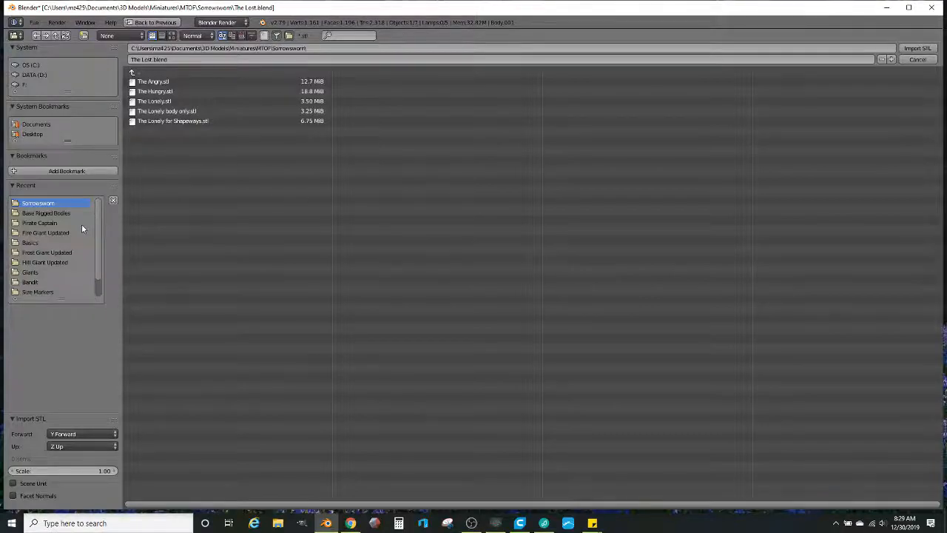
pyautogui.click(24, 244)
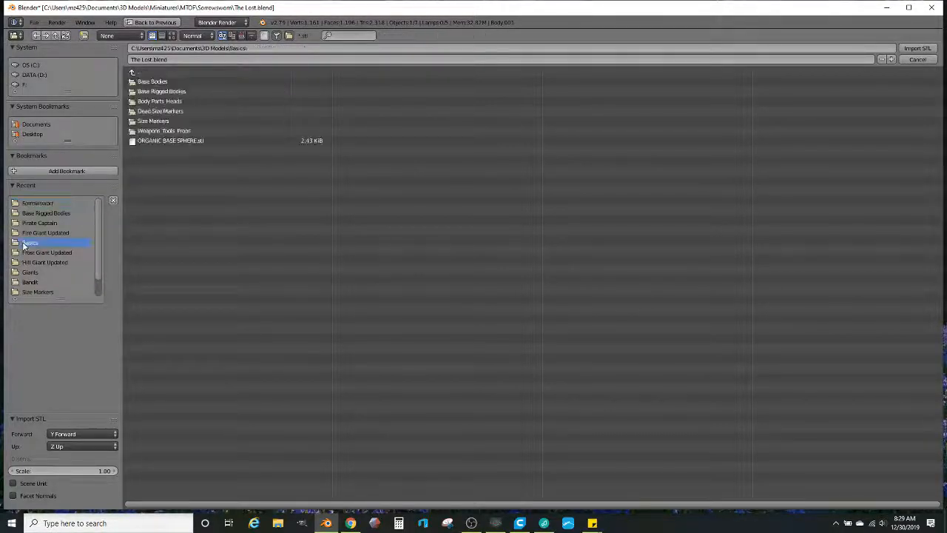
pyautogui.click(165, 101)
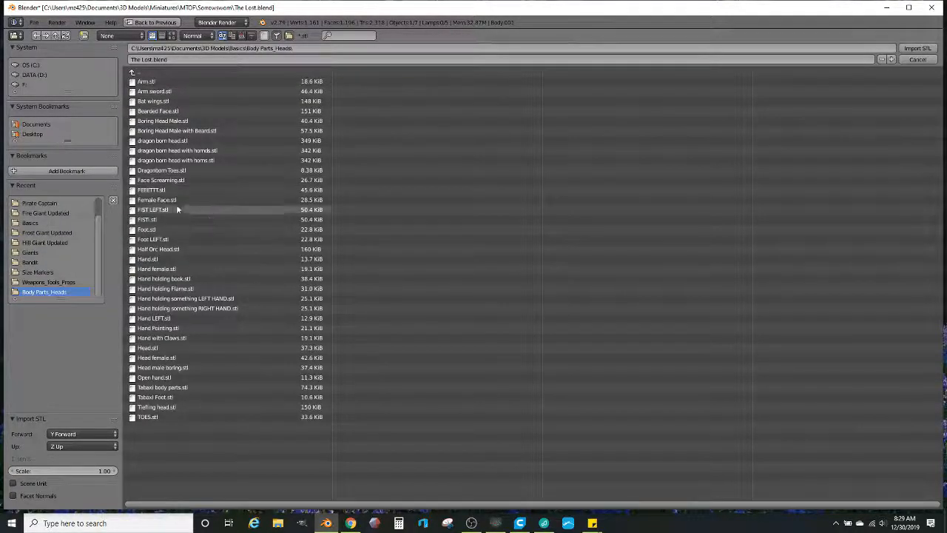
pyautogui.doubleClick(146, 191)
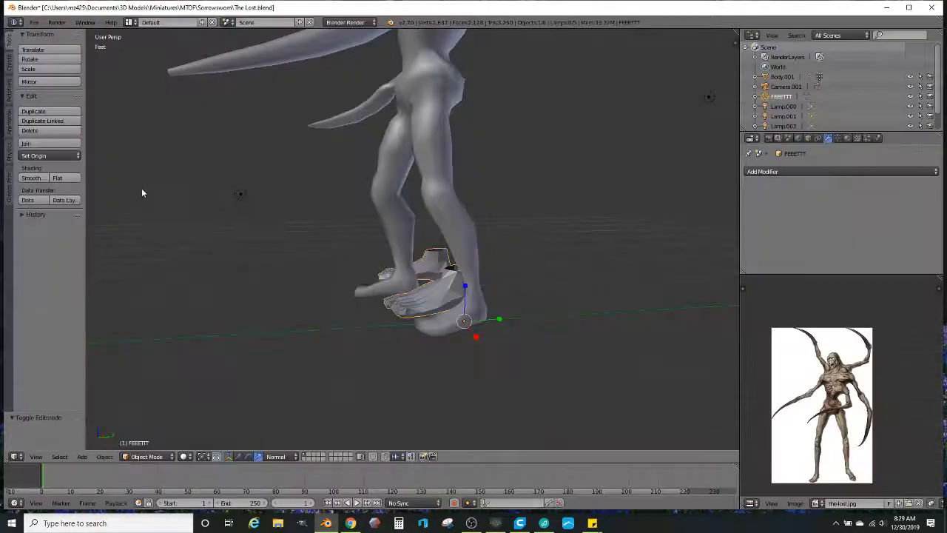
# Step: Move the imported feet along their axes until they roughly line up with the body's own feet and ankles
pyautogui.scroll(-3, 330, 260)
pyautogui.moveTo(412, 272); pyautogui.dragTo(418, 273, button='middle')
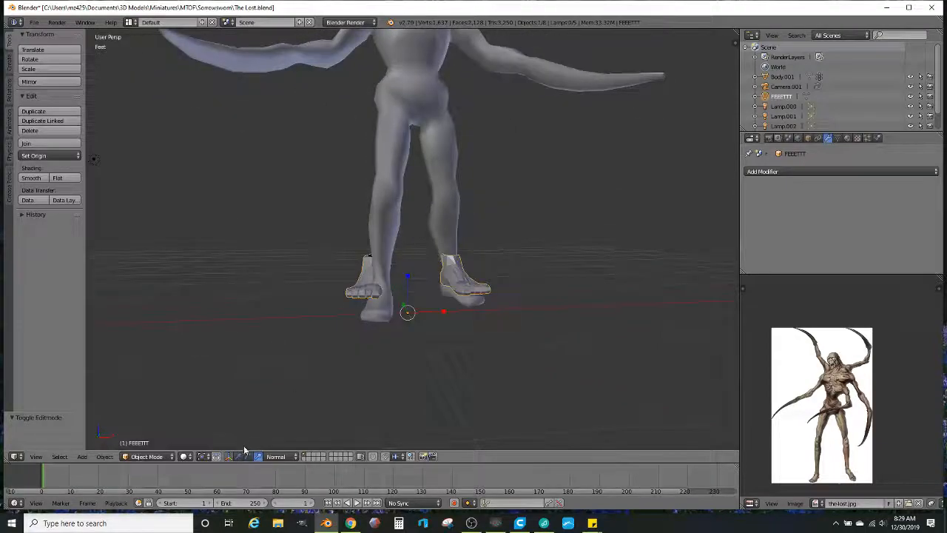
pyautogui.moveTo(408, 279); pyautogui.dragTo(346, 294)
pyautogui.moveTo(345, 293); pyautogui.dragTo(306, 409, button='middle')
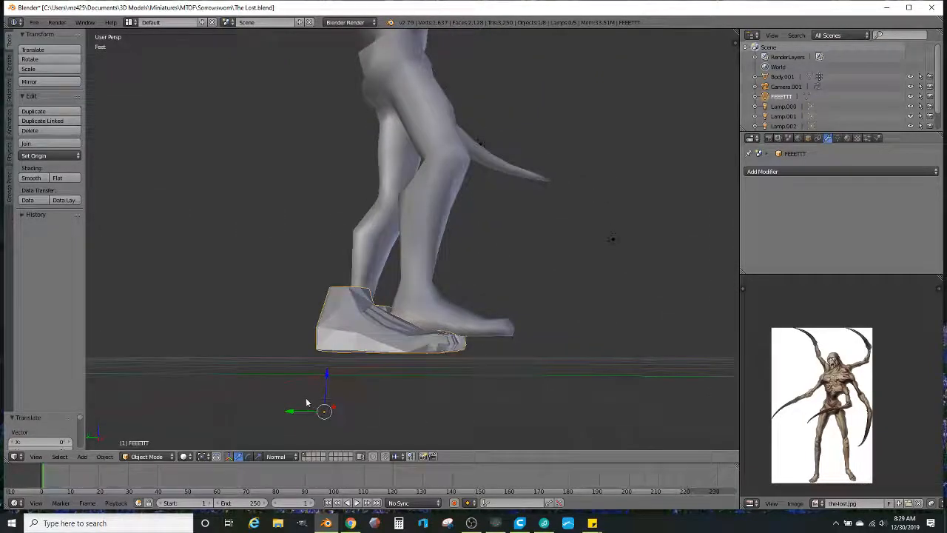
pyautogui.moveTo(287, 415); pyautogui.dragTo(349, 416)
pyautogui.moveTo(349, 417); pyautogui.dragTo(342, 351, button='middle')
pyautogui.moveTo(418, 391); pyautogui.dragTo(418, 377)
pyautogui.moveTo(407, 317); pyautogui.dragTo(430, 348, button='middle')
pyautogui.moveTo(433, 348); pyautogui.dragTo(463, 344)
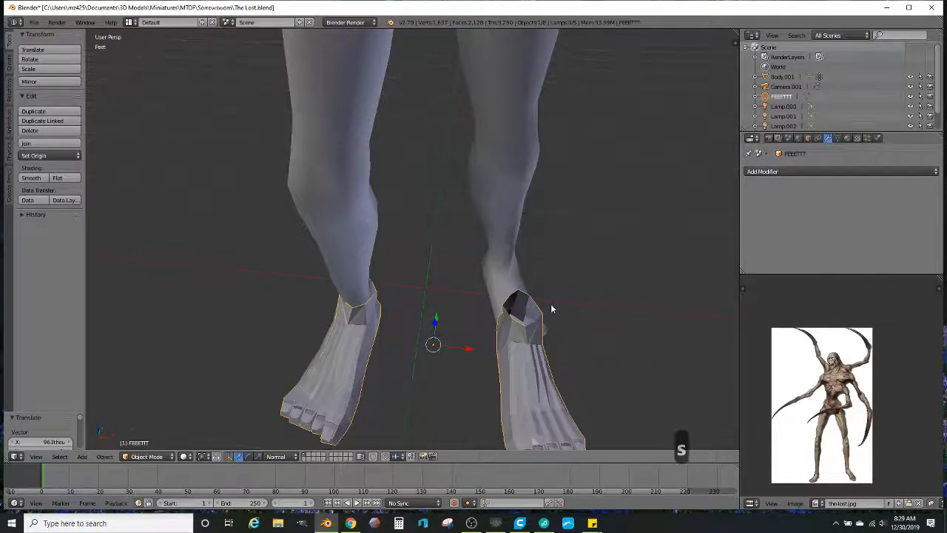
# Step: Scale the imported feet to suit the legs and refine their height and depth against the body's feet
pyautogui.press('s')
pyautogui.click(425, 353)
pyautogui.moveTo(426, 321); pyautogui.dragTo(466, 430, button='middle')
pyautogui.moveTo(455, 425); pyautogui.dragTo(451, 408)
pyautogui.moveTo(373, 401); pyautogui.dragTo(467, 403, button='middle')
pyautogui.moveTo(467, 404); pyautogui.dragTo(461, 415)
pyautogui.moveTo(355, 363); pyautogui.dragTo(432, 342, button='middle')
pyautogui.moveTo(384, 416); pyautogui.dragTo(383, 424)
pyautogui.moveTo(438, 395); pyautogui.dragTo(353, 441, button='middle')
pyautogui.scroll(-2, 421, 326)
pyautogui.moveTo(425, 277); pyautogui.dragTo(419, 321, button='middle')
pyautogui.scroll(3, 415, 280)
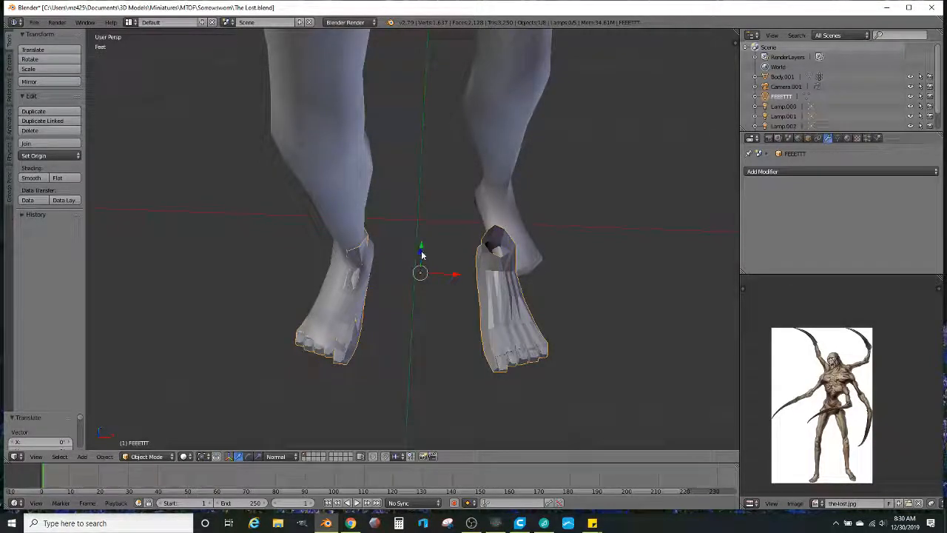
# Step: Convert the imported feet's triangles to quads and shift only the character's right foot sideways in Global orientation onto its ankle
pyautogui.press('Tab')
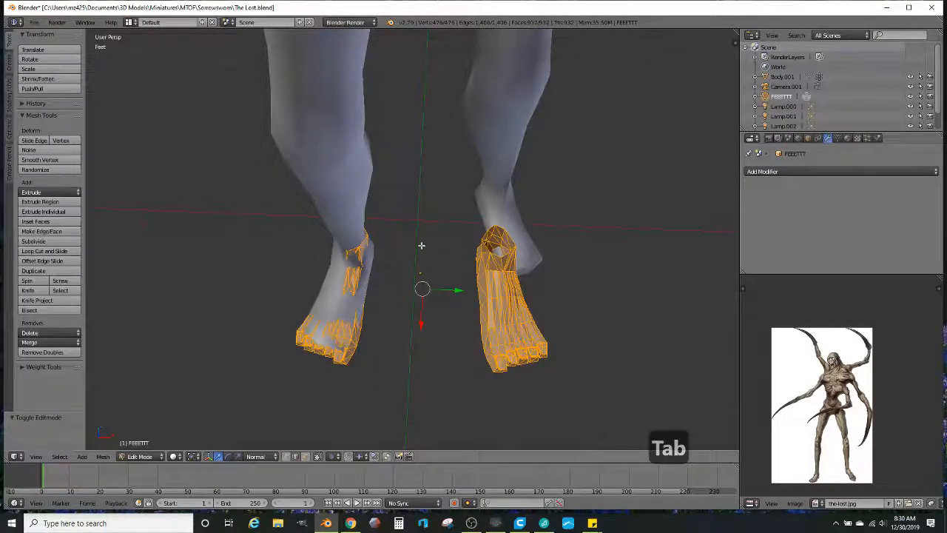
pyautogui.hotkey('alt', 'j')
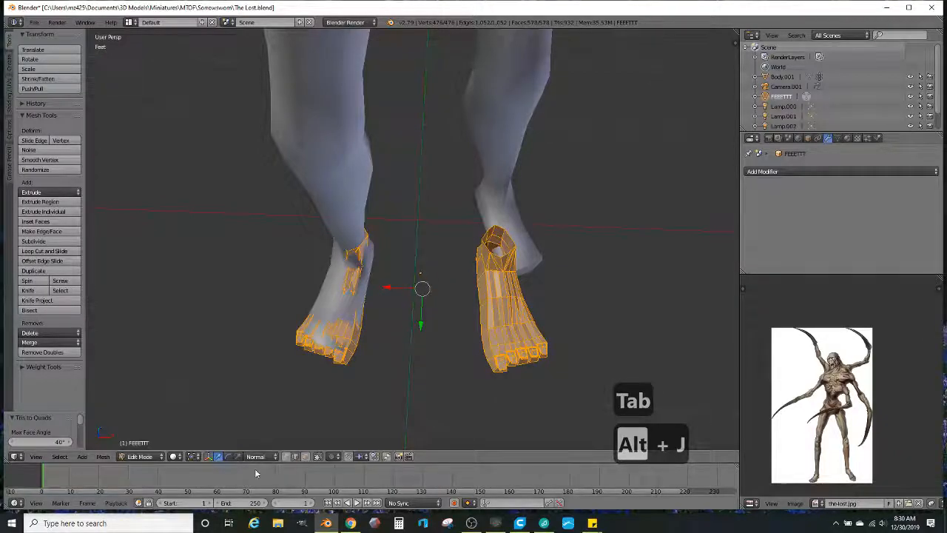
pyautogui.rightClick(324, 320)
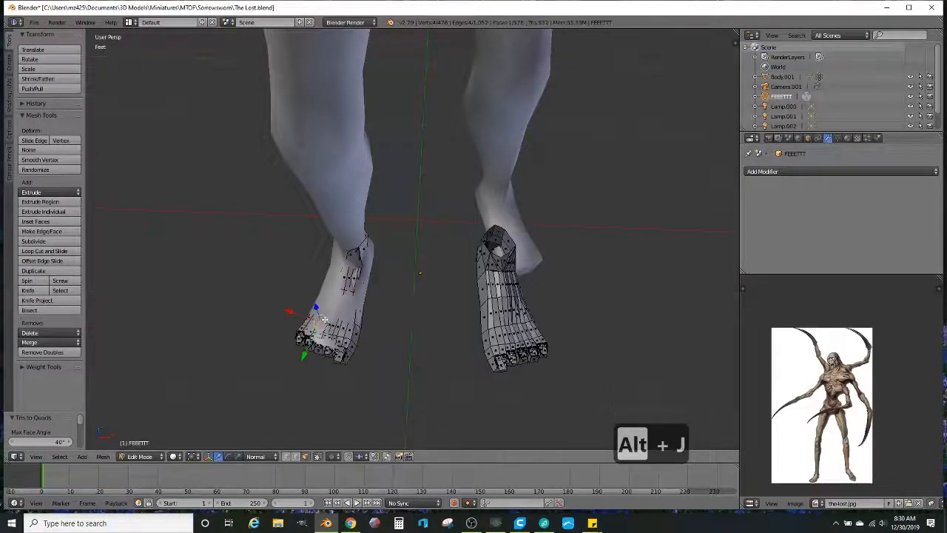
pyautogui.press('z')
pyautogui.moveTo(283, 369)
pyautogui.keyDown('ctrl'); pyautogui.mouseDown()
pyautogui.moveTo(444, 326)
pyautogui.moveTo(179, 264)
pyautogui.moveTo(376, 338)
pyautogui.mouseUp(); pyautogui.keyUp('ctrl')
pyautogui.press('z')
pyautogui.moveTo(386, 272); pyautogui.dragTo(415, 277, button='middle')
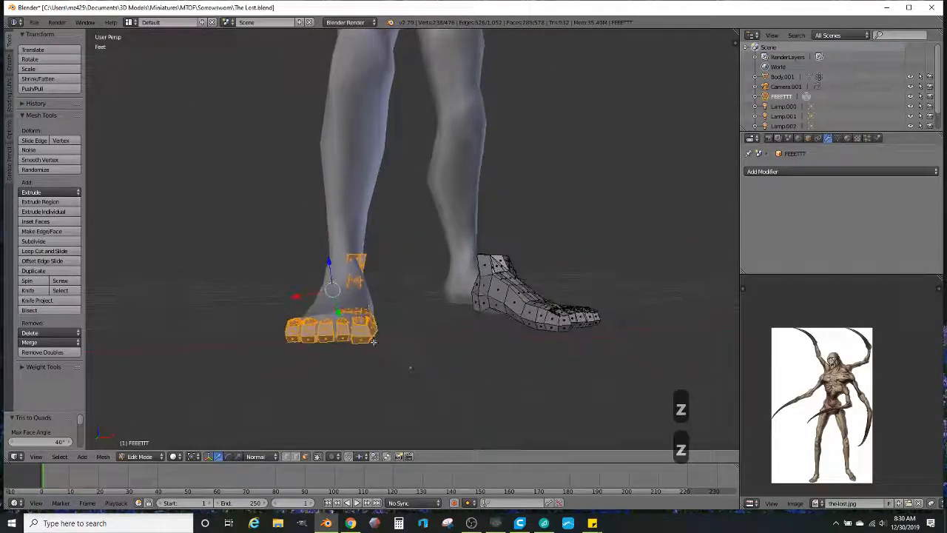
pyautogui.click(255, 456)
pyautogui.click(254, 445)
pyautogui.moveTo(318, 326); pyautogui.dragTo(345, 320, button='middle')
pyautogui.moveTo(351, 309); pyautogui.dragTo(347, 310)
pyautogui.moveTo(400, 222); pyautogui.dragTo(416, 271, button='middle')
pyautogui.moveTo(522, 345); pyautogui.dragTo(441, 287, button='middle')
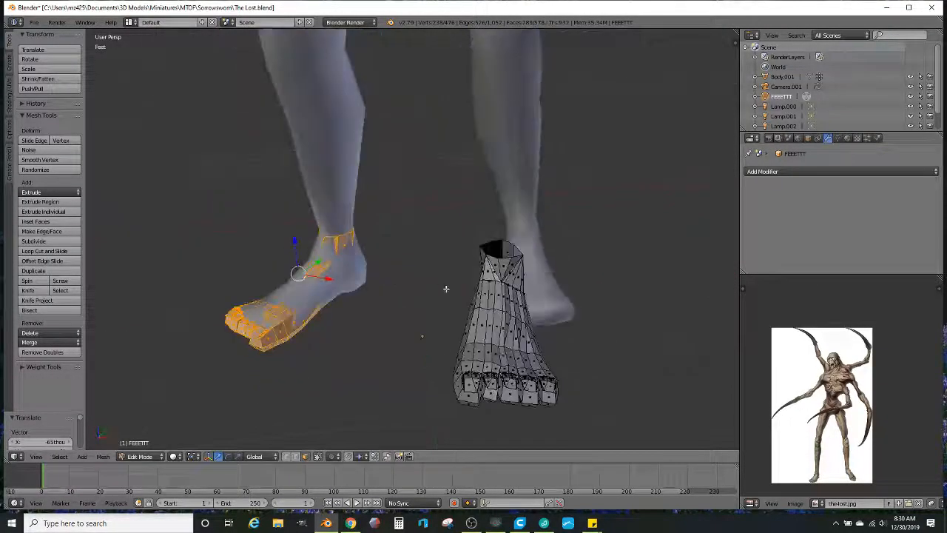
# Step: Lasso-select the whole left imported foot in wireframe, move it toward its leg and rotate it about 20.8°
pyautogui.press('z')
pyautogui.rightClick(513, 313)
pyautogui.keyDown('ctrl'); pyautogui.moveTo(624, 393); pyautogui.dragTo(374, 197); pyautogui.keyUp('ctrl')
pyautogui.press('z')
pyautogui.moveTo(455, 245); pyautogui.dragTo(434, 369, button='middle')
pyautogui.moveTo(393, 344); pyautogui.dragTo(535, 337)
pyautogui.moveTo(536, 336)
pyautogui.mouseDown(button='middle')
pyautogui.moveTo(614, 341)
pyautogui.moveTo(531, 342)
pyautogui.mouseUp(button='middle')
pyautogui.scroll(1, 528, 343)
pyautogui.moveTo(522, 341)
pyautogui.mouseDown()
pyautogui.moveTo(547, 342)
pyautogui.moveTo(512, 337)
pyautogui.mouseUp()
pyautogui.moveTo(512, 337); pyautogui.dragTo(491, 322, button='middle')
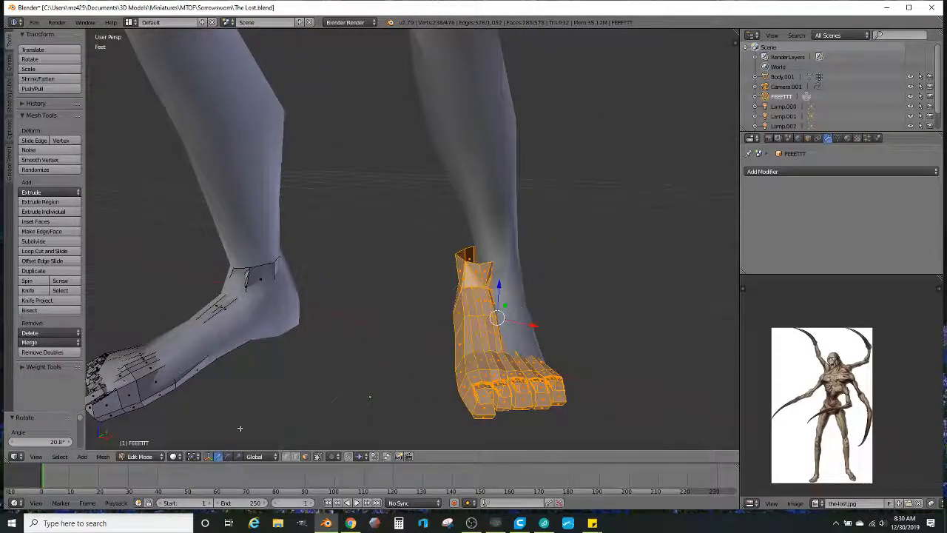
# Step: Align the selected left foot with the left ankle by adjusting its sideways position, height and angle
pyautogui.moveTo(535, 324); pyautogui.dragTo(561, 330)
pyautogui.moveTo(561, 329); pyautogui.dragTo(511, 389, button='middle')
pyautogui.scroll(1, 503, 389)
pyautogui.click(226, 458)
pyautogui.moveTo(478, 337); pyautogui.dragTo(483, 321)
pyautogui.moveTo(483, 321); pyautogui.dragTo(387, 285, button='middle')
pyautogui.moveTo(442, 349); pyautogui.dragTo(439, 358)
pyautogui.moveTo(439, 358); pyautogui.dragTo(511, 346, button='middle')
pyautogui.moveTo(498, 313); pyautogui.dragTo(493, 309)
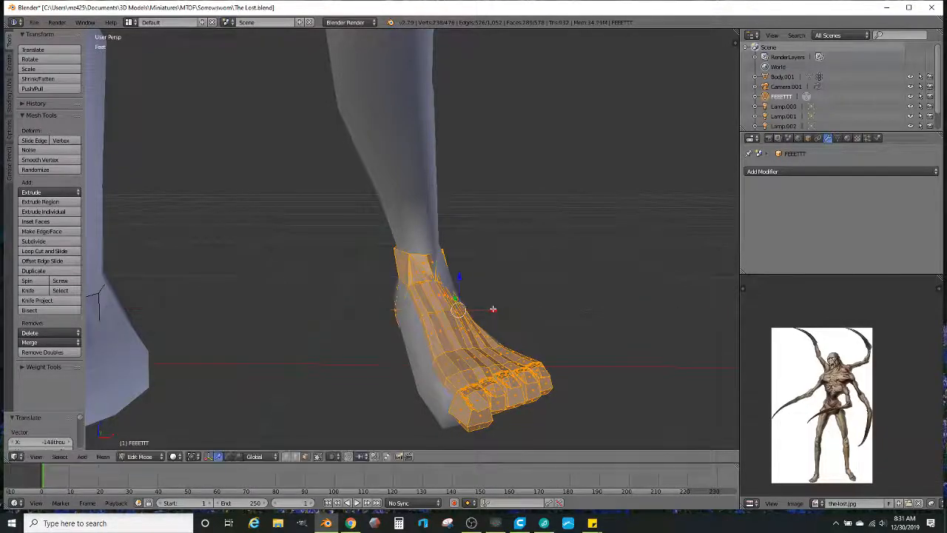
# Step: Nudge the left foot slightly backward along the global Y axis so its heel sits closer to the body's heel
pyautogui.scroll(-3, 492, 308)
pyautogui.moveTo(490, 313); pyautogui.dragTo(344, 323, button='middle')
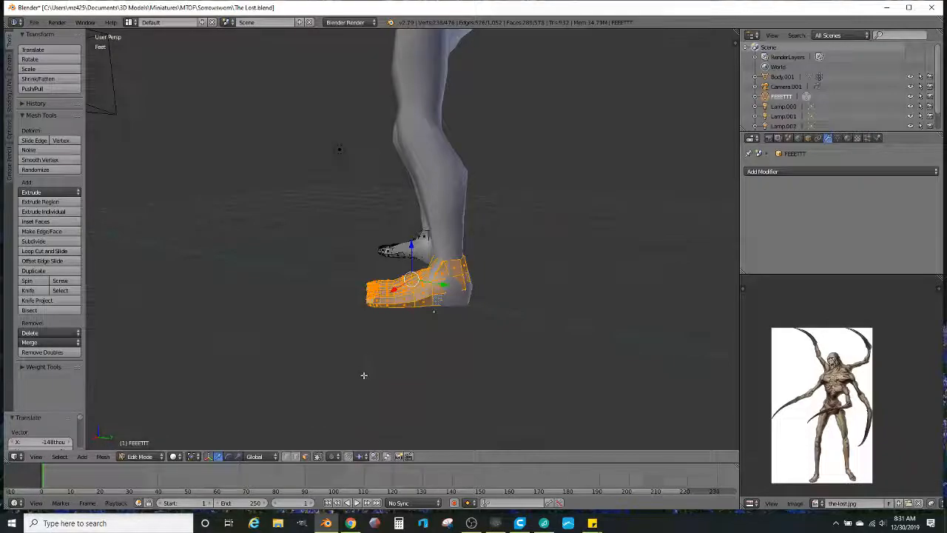
pyautogui.moveTo(482, 279)
pyautogui.mouseDown(button='middle')
pyautogui.moveTo(525, 258)
pyautogui.moveTo(550, 298)
pyautogui.moveTo(621, 289)
pyautogui.moveTo(469, 296)
pyautogui.moveTo(486, 288)
pyautogui.mouseUp(button='middle')
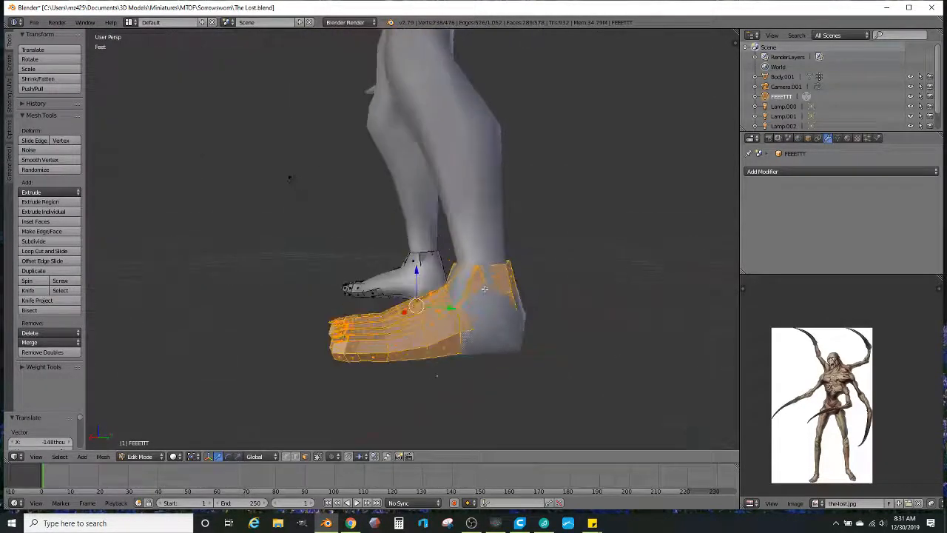
pyautogui.moveTo(451, 309); pyautogui.dragTo(452, 312)
pyautogui.moveTo(446, 311); pyautogui.dragTo(467, 323, button='middle')
# Step: Delete the faces of the body's original feet and ankles on both legs, up to the lower calves
pyautogui.press('Tab')
pyautogui.rightClick(434, 247)
pyautogui.press('Tab')
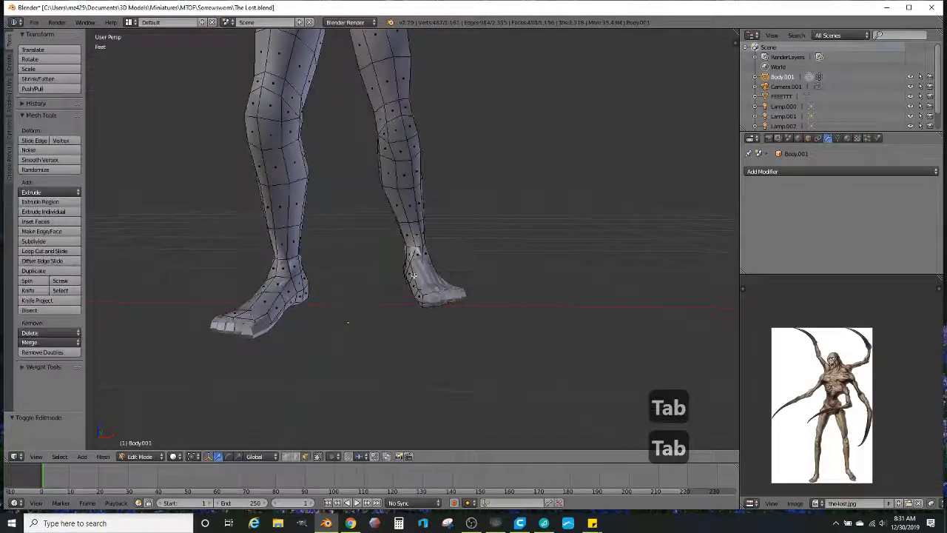
pyautogui.press('z')
pyautogui.moveTo(208, 368)
pyautogui.keyDown('ctrl'); pyautogui.mouseDown()
pyautogui.moveTo(514, 222)
pyautogui.moveTo(364, 218)
pyautogui.moveTo(148, 241)
pyautogui.mouseUp(); pyautogui.keyUp('ctrl')
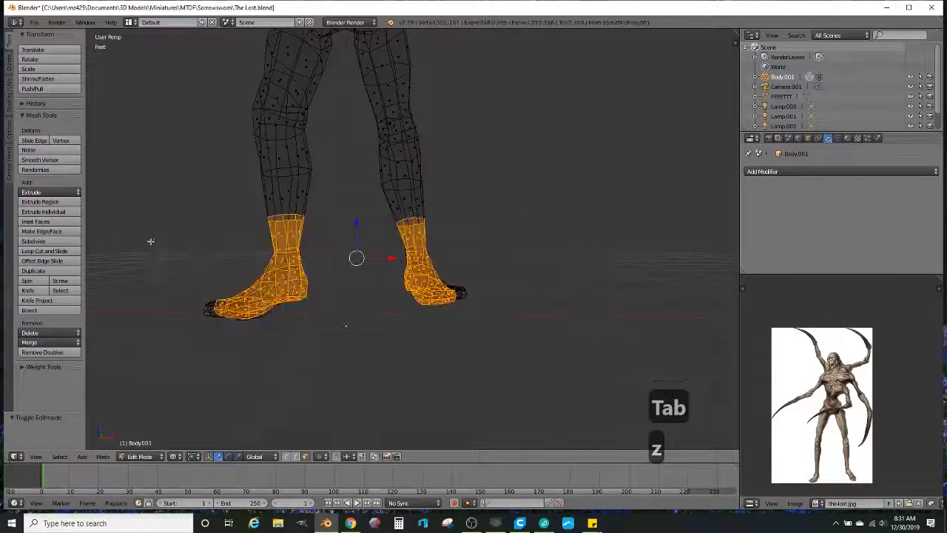
pyautogui.press('Delete')
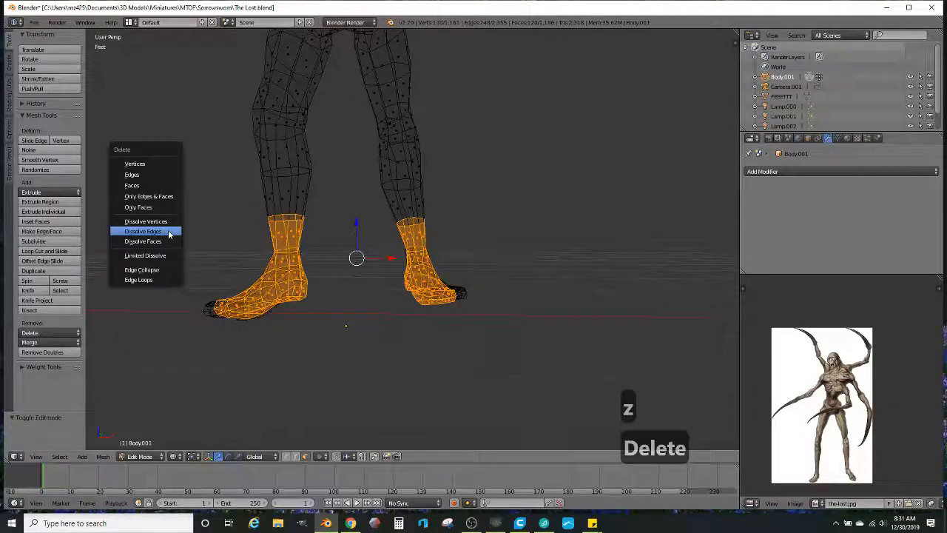
pyautogui.click(148, 185)
pyautogui.press('z')
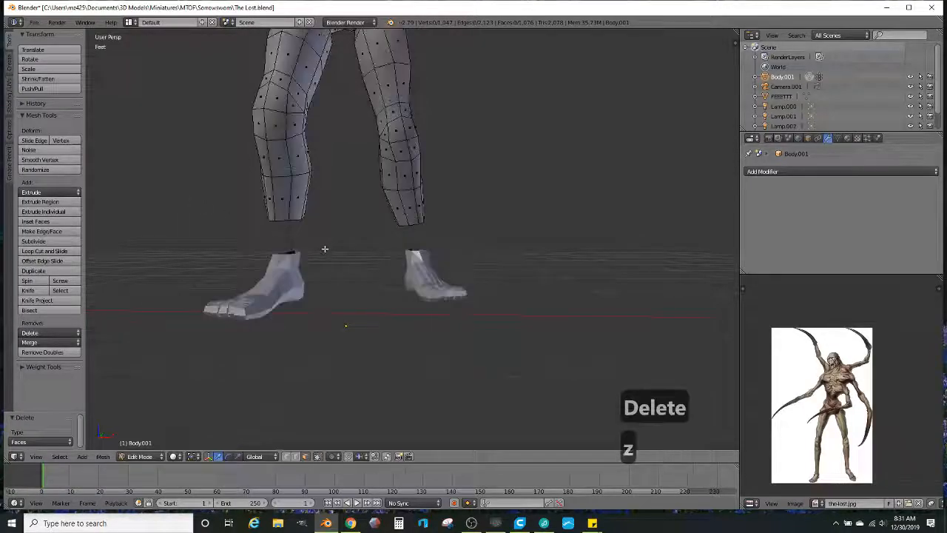
# Step: Join the imported feet to the body object and apply smooth shading
pyautogui.moveTo(326, 252); pyautogui.dragTo(436, 296, button='middle')
pyautogui.press('Tab')
pyautogui.rightClick(449, 287)
pyautogui.keyDown('shift'); pyautogui.rightClick(419, 199); pyautogui.keyUp('shift')
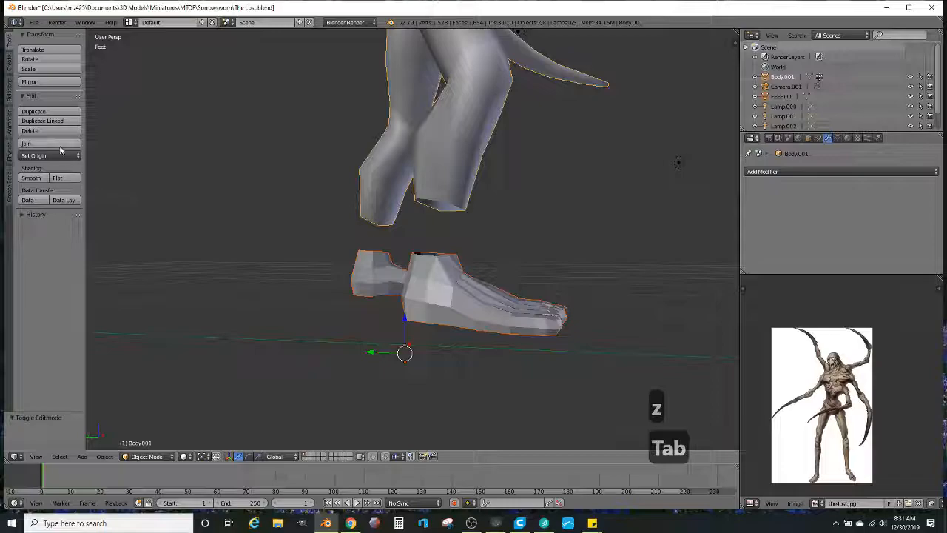
pyautogui.click(31, 180)
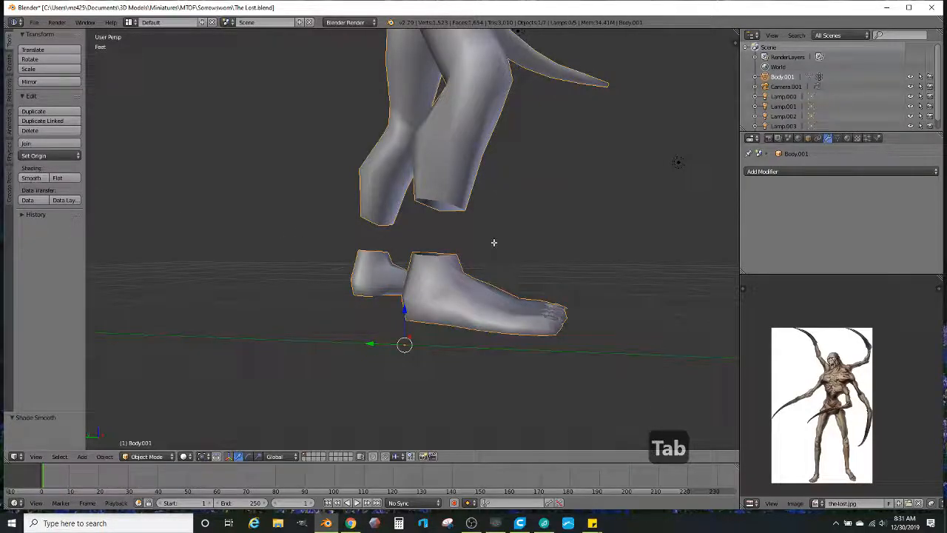
# Step: Bridge the open edge loops of the right calf and right foot, and smooth the new ankle's vertices
pyautogui.press('Tab')
pyautogui.moveTo(494, 243); pyautogui.dragTo(495, 247, button='middle')
pyautogui.scroll(1, 495, 246)
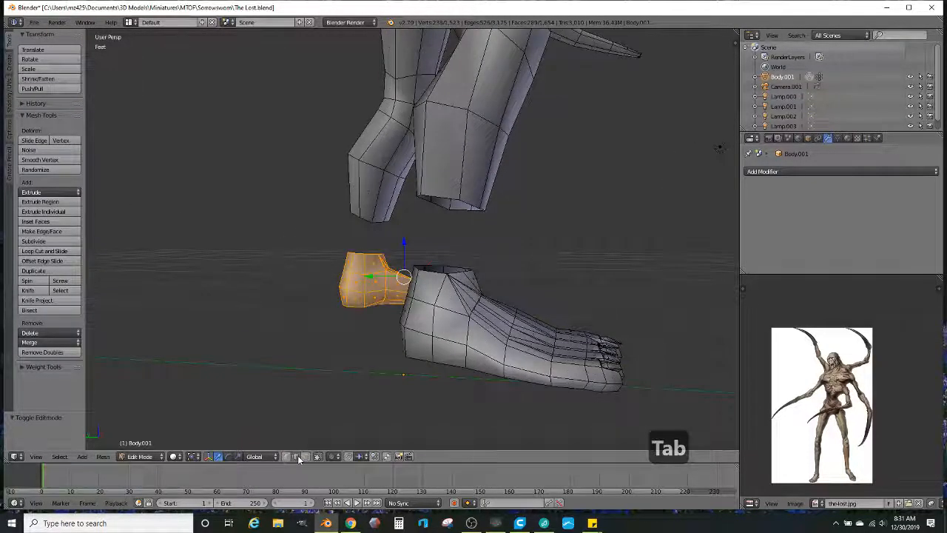
pyautogui.keyDown('alt'); pyautogui.rightClick(435, 270); pyautogui.keyUp('alt')
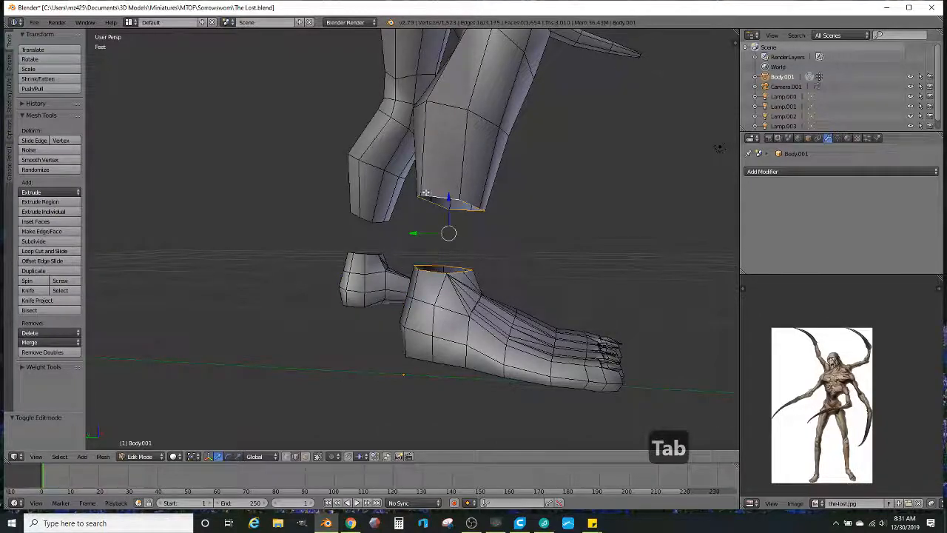
pyautogui.click(103, 456)
pyautogui.moveTo(130, 318)
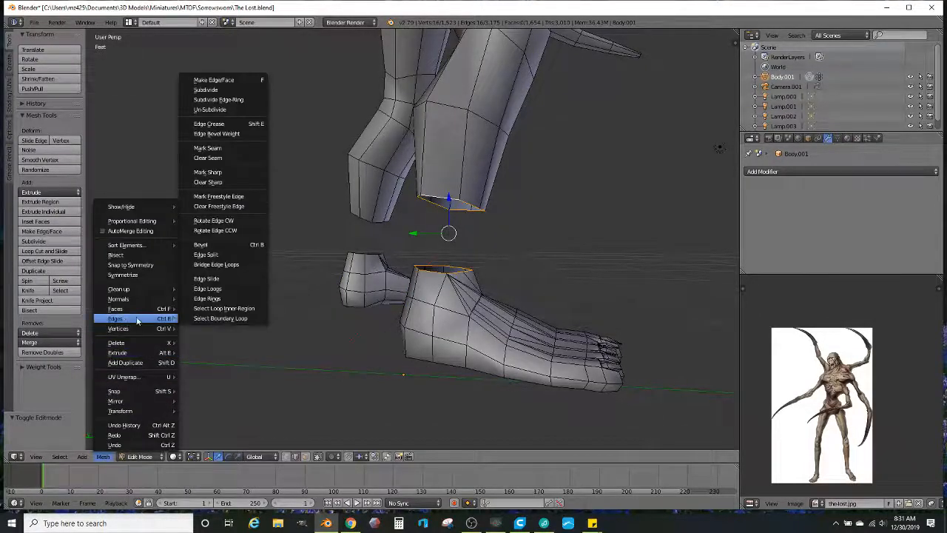
pyautogui.click(222, 264)
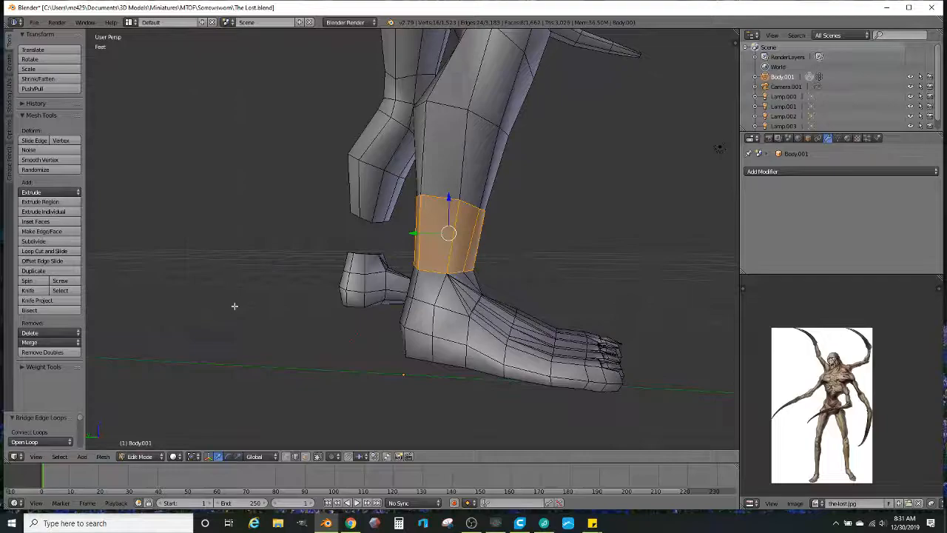
pyautogui.click(54, 162)
# Step: Bridge the open edge loops of the left calf and left foot, and smooth the new ankle's vertices
pyautogui.moveTo(518, 237); pyautogui.dragTo(386, 268, button='middle')
pyautogui.scroll(2, 399, 266)
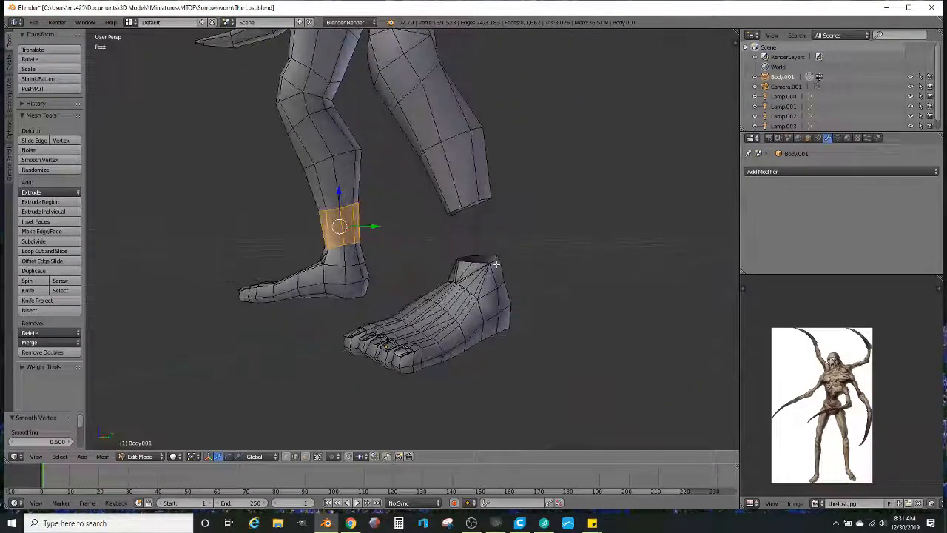
pyautogui.scroll(2, 444, 267)
pyautogui.keyDown('alt'); pyautogui.rightClick(490, 261); pyautogui.keyUp('alt')
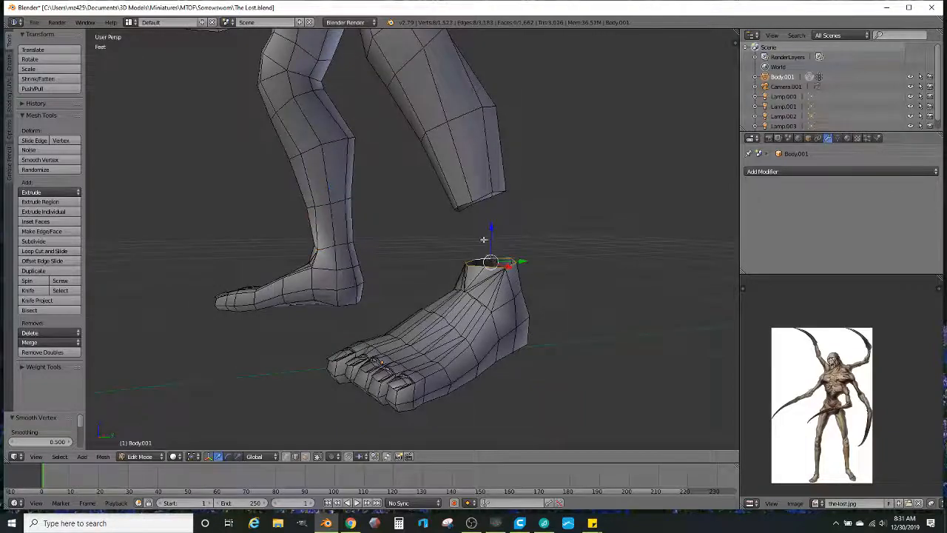
pyautogui.keyDown('alt'); pyautogui.keyDown('shift'); pyautogui.rightClick(476, 196); pyautogui.keyUp('shift'); pyautogui.keyUp('alt')
pyautogui.moveTo(476, 197); pyautogui.dragTo(510, 286, button='middle')
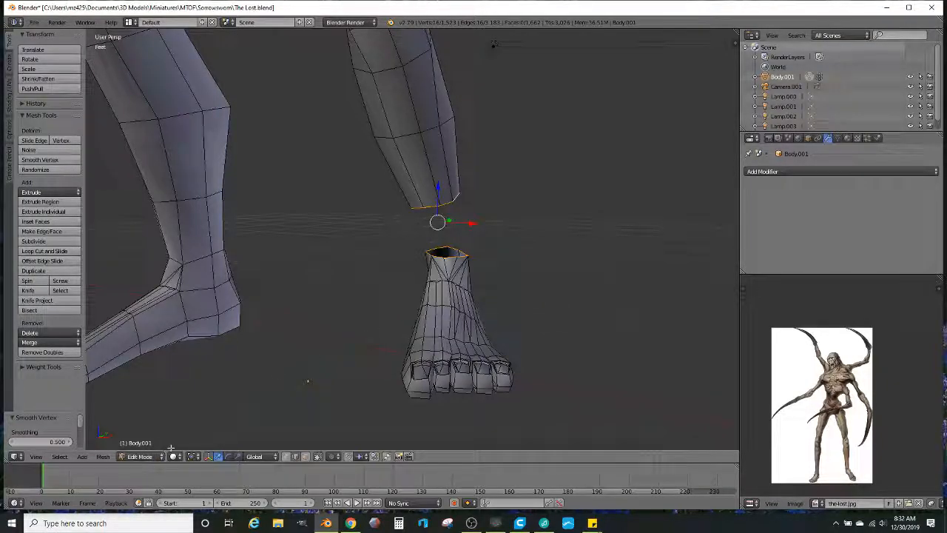
pyautogui.click(103, 456)
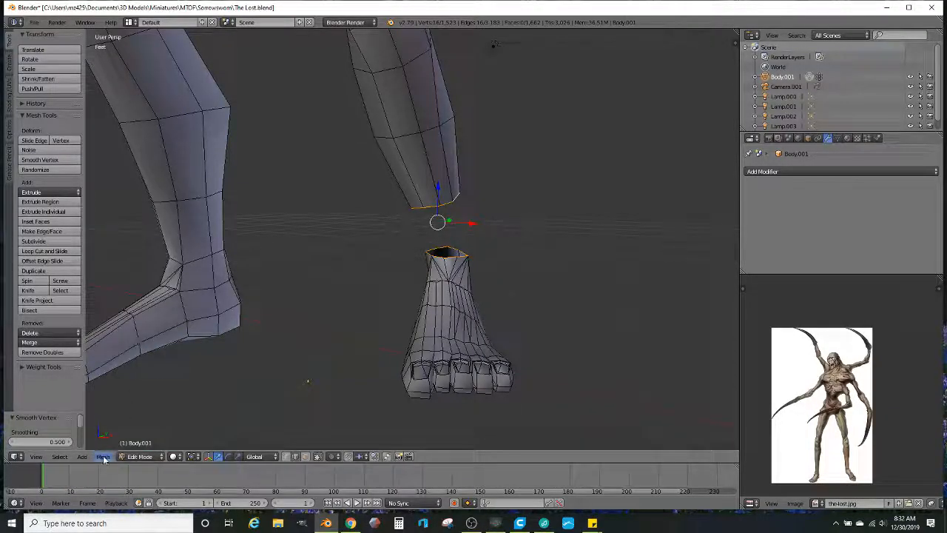
pyautogui.click(101, 456)
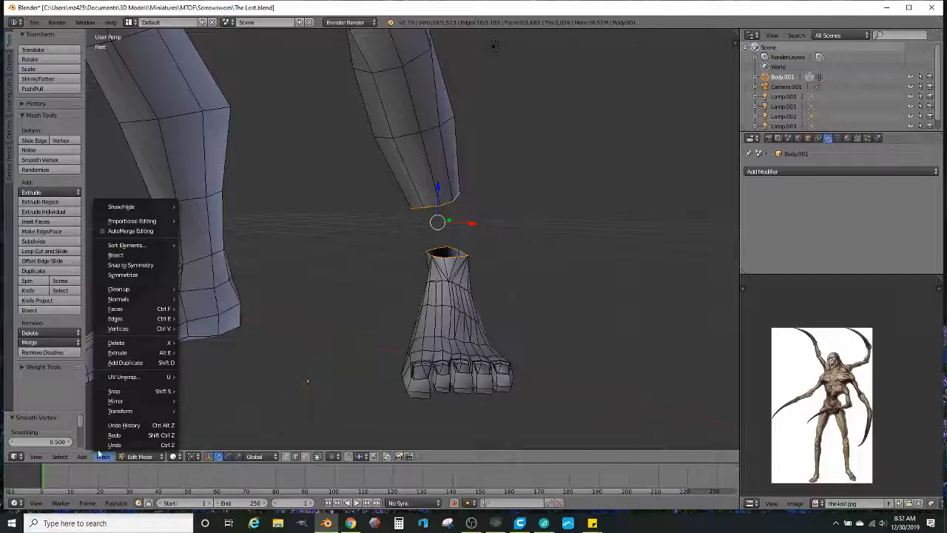
pyautogui.moveTo(113, 326)
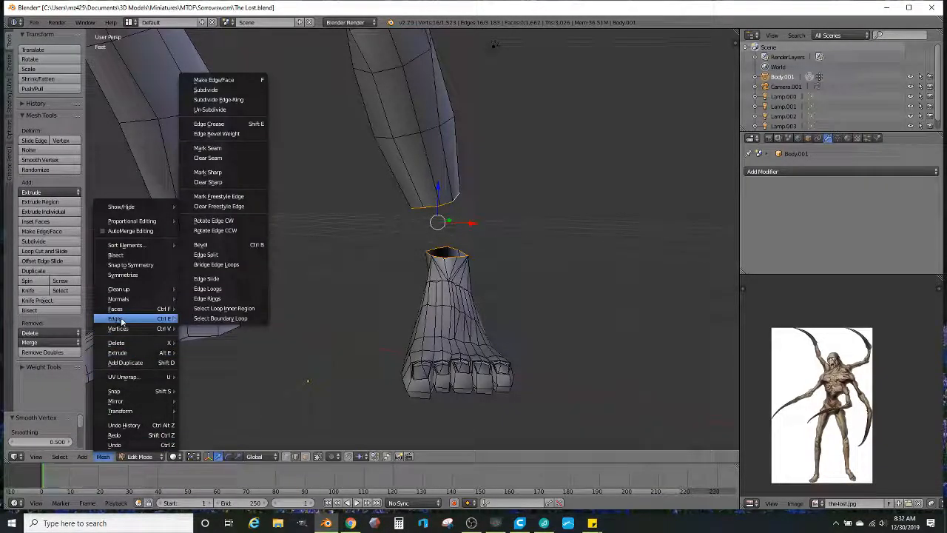
pyautogui.click(242, 264)
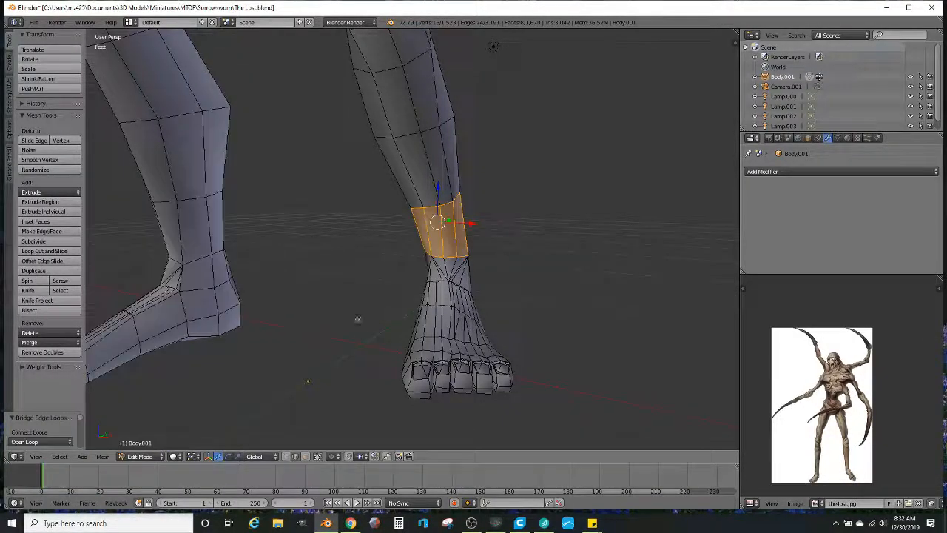
pyautogui.click(40, 160)
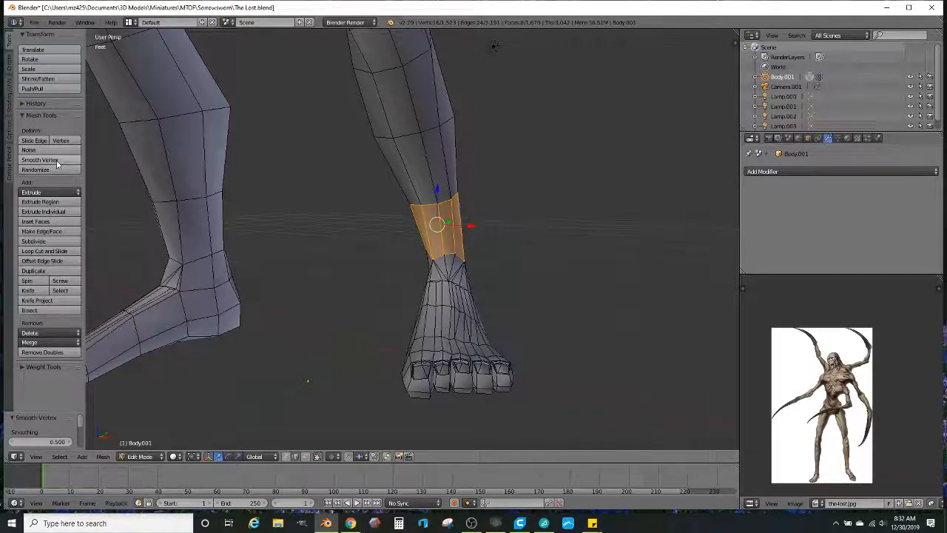
# Step: Resize the left calf's middle edge loop and the loop below it to reshape the lower leg
pyautogui.moveTo(455, 213); pyautogui.dragTo(484, 230, button='middle')
pyautogui.keyDown('alt'); pyautogui.rightClick(435, 226); pyautogui.keyUp('alt')
pyautogui.press('s')
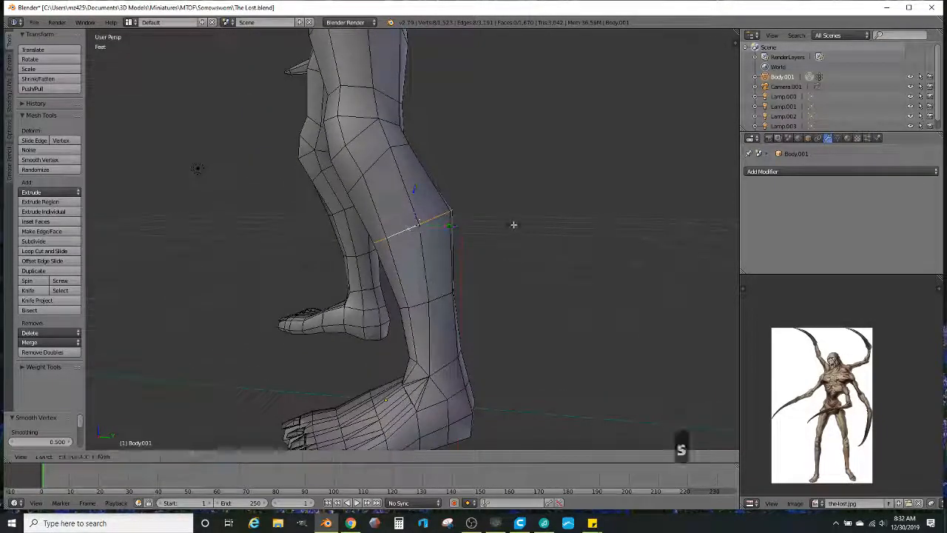
pyautogui.click(503, 236)
pyautogui.keyDown('alt'); pyautogui.rightClick(444, 294); pyautogui.keyUp('alt')
pyautogui.moveTo(444, 293); pyautogui.dragTo(486, 271, button='middle')
pyautogui.press('s')
pyautogui.click(490, 270)
# Step: Resize the right calf's middle edge loop and scale the loop below it to 1.050
pyautogui.moveTo(345, 268); pyautogui.dragTo(311, 233, button='middle')
pyautogui.keyDown('alt'); pyautogui.rightClick(295, 222); pyautogui.keyUp('alt')
pyautogui.press('s')
pyautogui.click(372, 228)
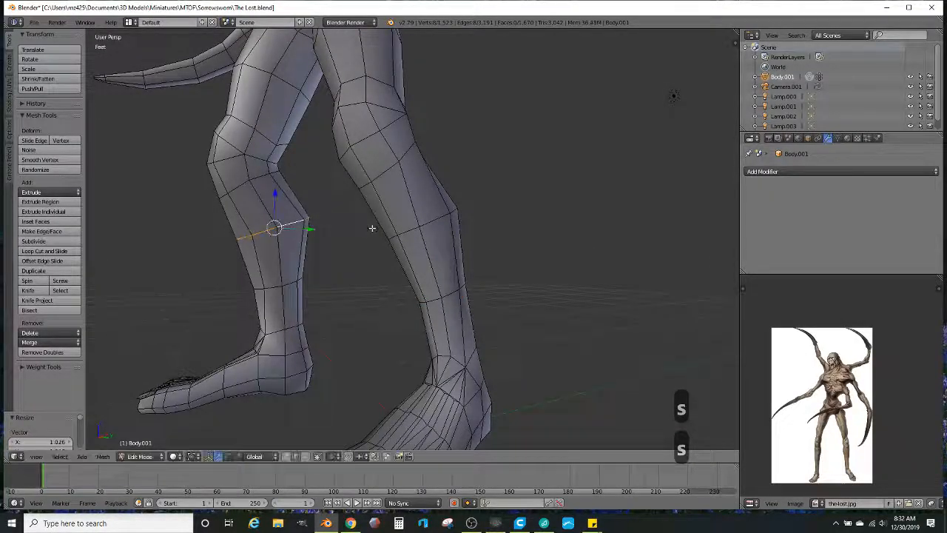
pyautogui.press('s')
pyautogui.click(338, 270)
pyautogui.moveTo(338, 271); pyautogui.dragTo(385, 307, button='middle')
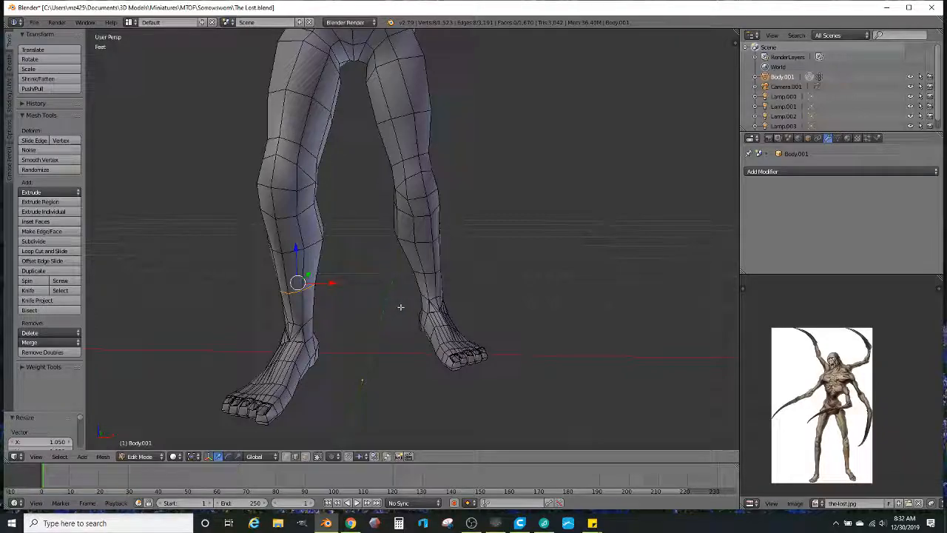
# Step: Resize the edge loops just below both knees, scaling the right leg's loop to 0.890
pyautogui.moveTo(384, 347); pyautogui.dragTo(393, 260, button='middle')
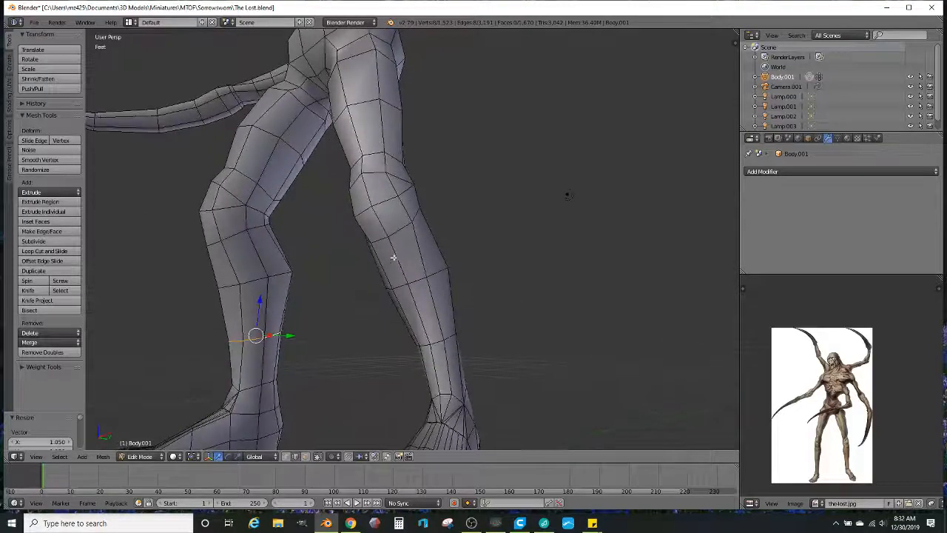
pyautogui.moveTo(399, 228); pyautogui.dragTo(452, 240, button='middle')
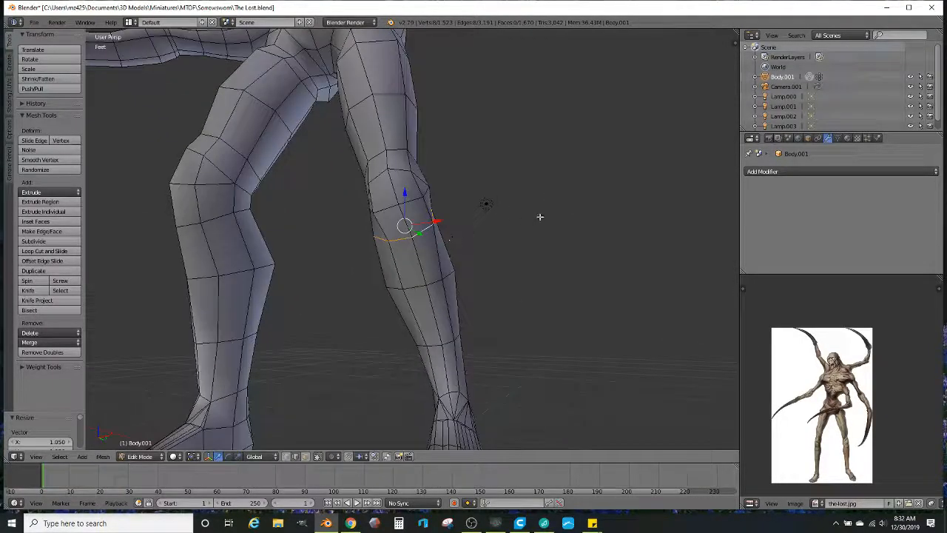
pyautogui.press('s')
pyautogui.click(486, 207)
pyautogui.moveTo(355, 277); pyautogui.dragTo(413, 268, button='middle')
pyautogui.press('s')
pyautogui.click(334, 199)
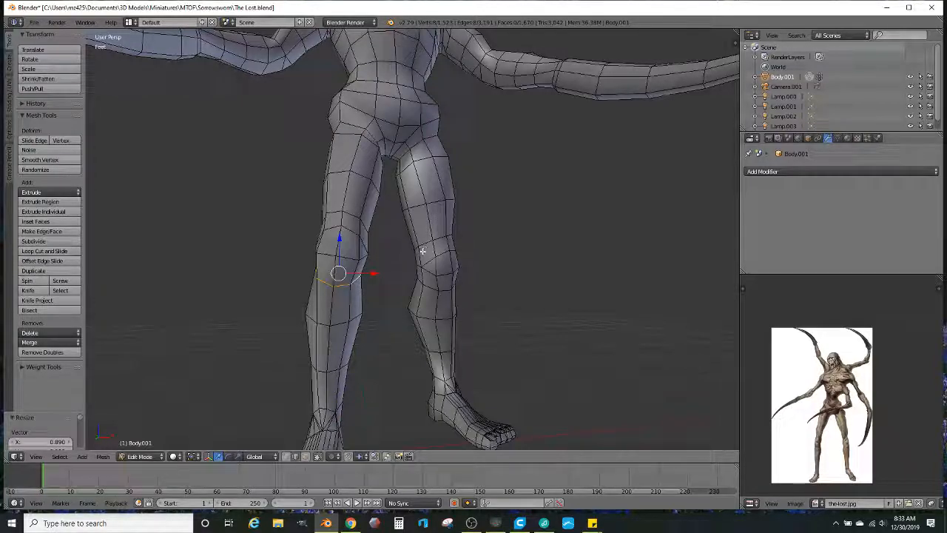
pyautogui.moveTo(333, 288)
pyautogui.mouseDown(button='middle')
pyautogui.moveTo(295, 320)
pyautogui.moveTo(337, 286)
pyautogui.mouseUp(button='middle')
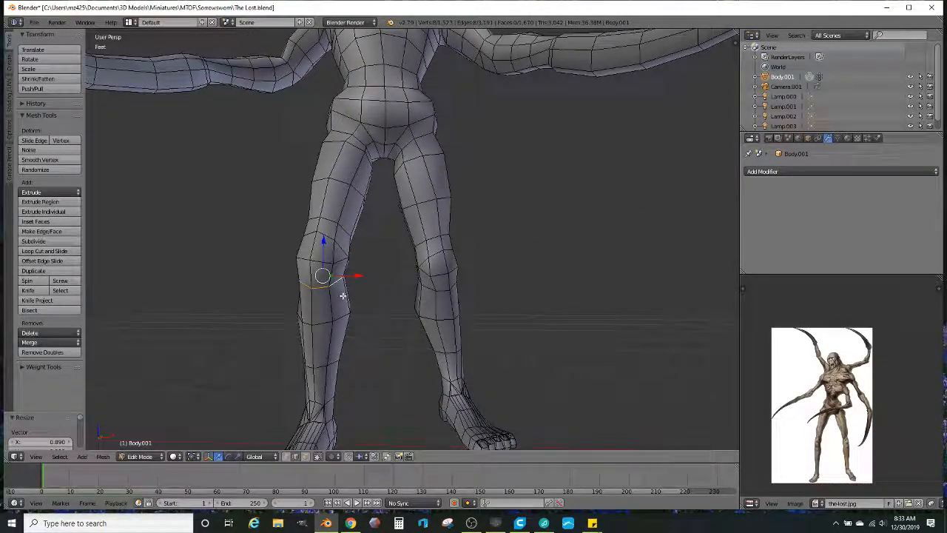
# Step: Select the head, arms and upper torso through the mesh, scale them down to about 0.98, and shift them slightly
pyautogui.moveTo(363, 321); pyautogui.dragTo(378, 339, button='middle')
pyautogui.scroll(-5, 506, 319)
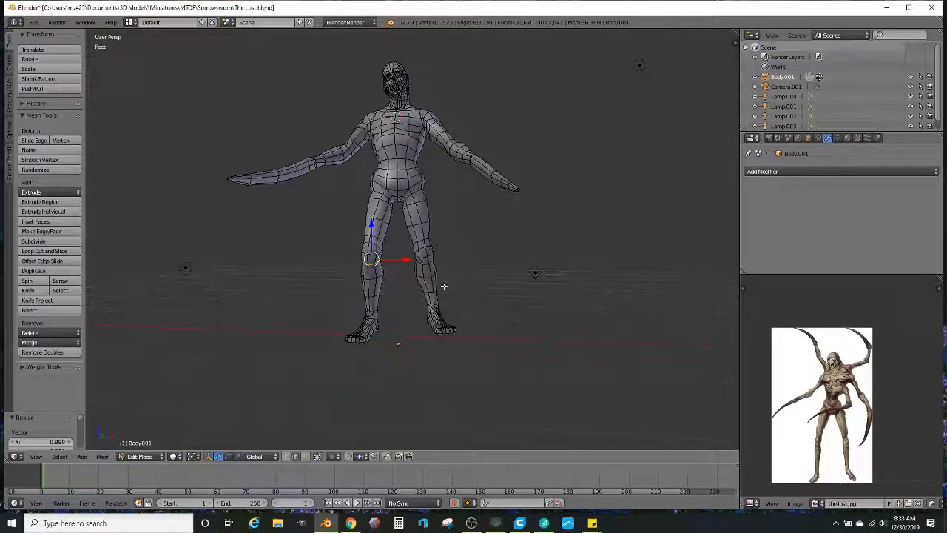
pyautogui.moveTo(486, 288)
pyautogui.mouseDown(button='middle')
pyautogui.moveTo(393, 312)
pyautogui.moveTo(493, 277)
pyautogui.moveTo(492, 321)
pyautogui.moveTo(451, 300)
pyautogui.moveTo(493, 288)
pyautogui.moveTo(486, 275)
pyautogui.moveTo(451, 256)
pyautogui.moveTo(447, 264)
pyautogui.moveTo(444, 236)
pyautogui.moveTo(498, 252)
pyautogui.mouseUp(button='middle')
pyautogui.scroll(1, 463, 307)
pyautogui.scroll(1, 463, 294)
pyautogui.press('z')
pyautogui.press('z')
pyautogui.press('z')
pyautogui.moveTo(464, 208); pyautogui.dragTo(441, 193, button='middle')
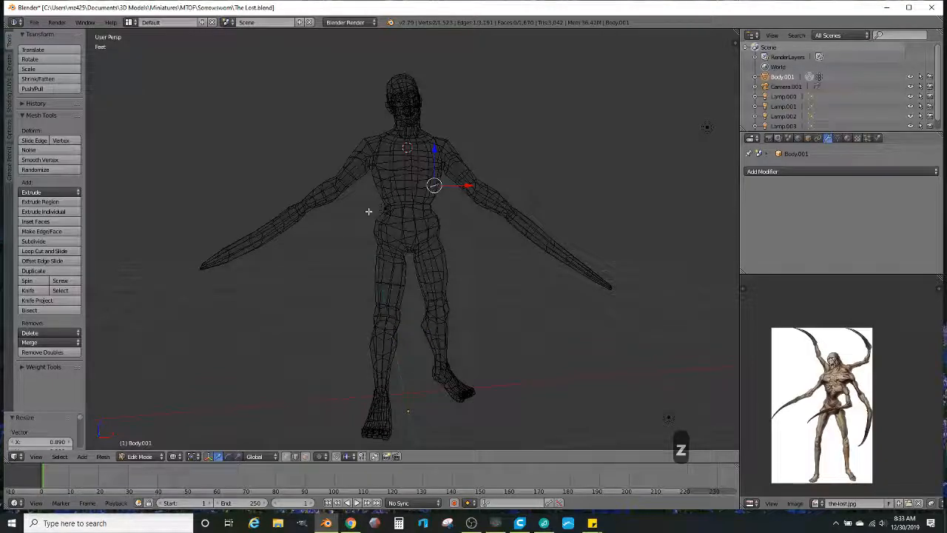
pyautogui.moveTo(615, 310)
pyautogui.keyDown('ctrl'); pyautogui.mouseDown()
pyautogui.moveTo(421, 33)
pyautogui.moveTo(185, 192)
pyautogui.moveTo(111, 344)
pyautogui.moveTo(126, 356)
pyautogui.mouseUp(); pyautogui.keyUp('ctrl')
pyautogui.moveTo(126, 356)
pyautogui.mouseDown(button='middle')
pyautogui.moveTo(410, 218)
pyautogui.moveTo(524, 197)
pyautogui.mouseUp(button='middle')
pyautogui.press('z')
pyautogui.press('s')
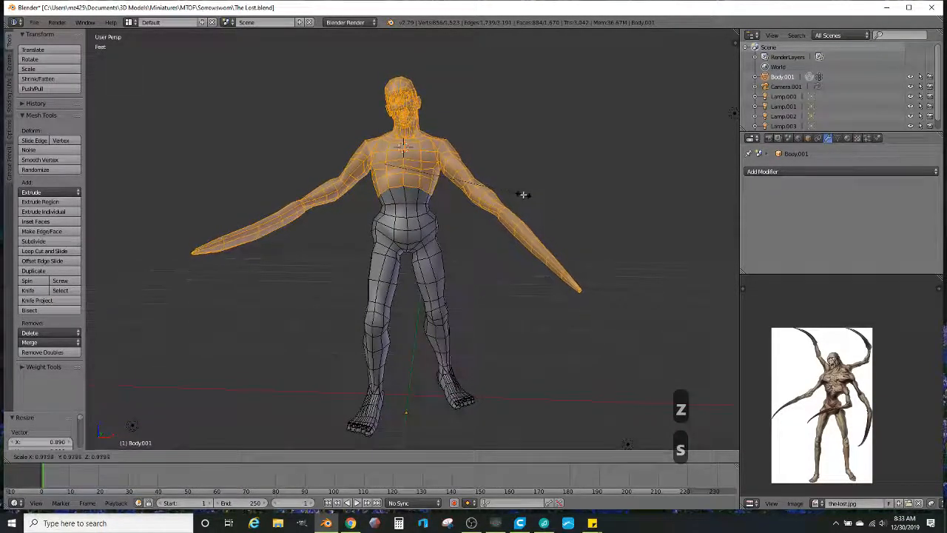
pyautogui.click(522, 195)
pyautogui.press('g')
pyautogui.click(531, 196)
# Step: Select both lower legs and feet through the mesh and move them slightly down along the global Z axis
pyautogui.moveTo(530, 196); pyautogui.dragTo(471, 260, button='middle')
pyautogui.scroll(8, 470, 260)
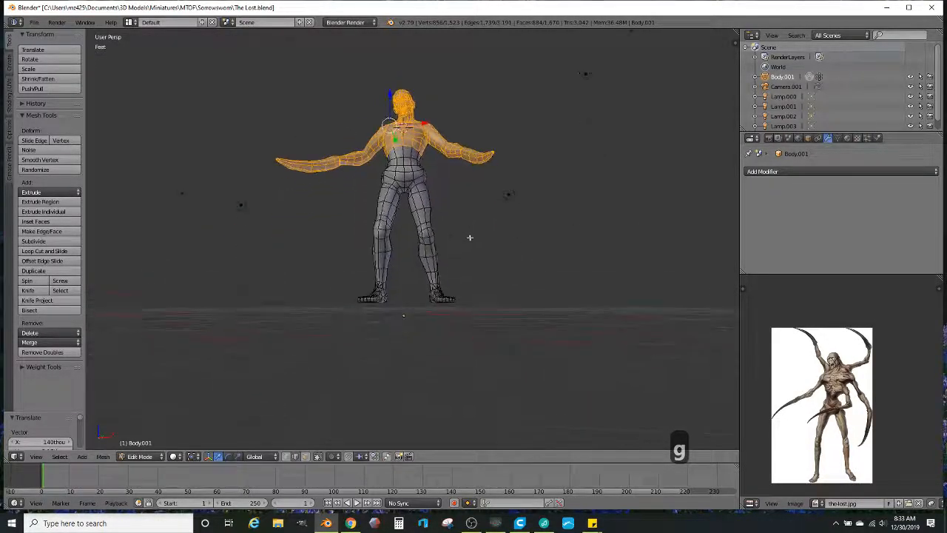
pyautogui.press('z')
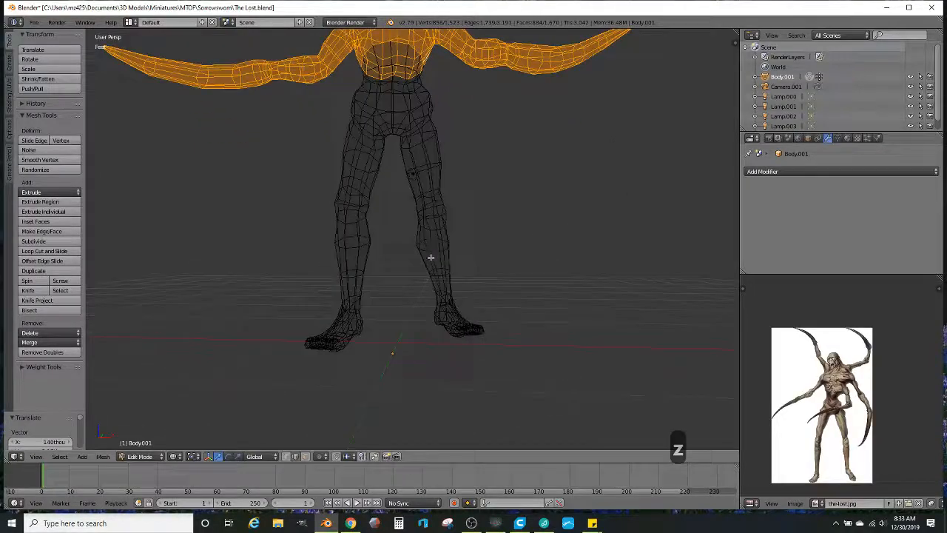
pyautogui.rightClick(358, 275)
pyautogui.moveTo(295, 361)
pyautogui.keyDown('ctrl'); pyautogui.mouseDown()
pyautogui.moveTo(518, 321)
pyautogui.moveTo(437, 244)
pyautogui.moveTo(399, 235)
pyautogui.moveTo(269, 244)
pyautogui.moveTo(281, 341)
pyautogui.mouseUp(); pyautogui.keyUp('ctrl')
pyautogui.press('z')
pyautogui.moveTo(281, 340)
pyautogui.mouseDown(button='middle')
pyautogui.moveTo(516, 264)
pyautogui.moveTo(457, 257)
pyautogui.mouseUp(button='middle')
pyautogui.moveTo(450, 250); pyautogui.dragTo(451, 256)
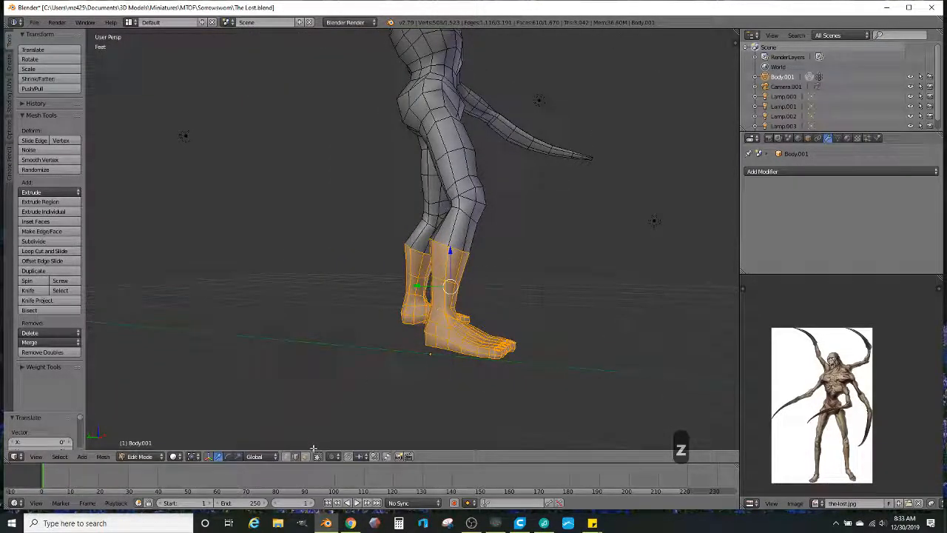
# Step: Reduce the selection to the feet and ankles in face mode, move it slightly down, and check the shaded figure
pyautogui.scroll(3, 311, 445)
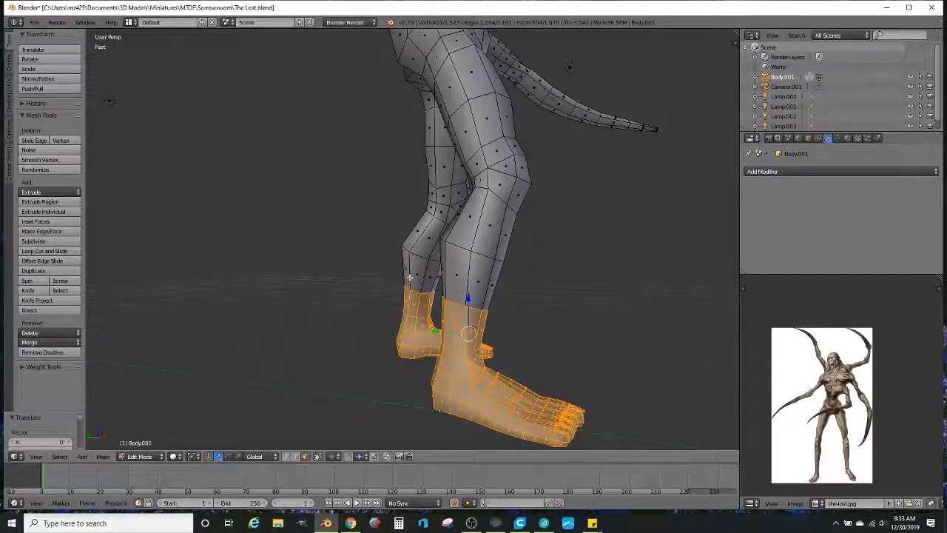
pyautogui.moveTo(466, 296); pyautogui.dragTo(467, 302)
pyautogui.moveTo(578, 296); pyautogui.dragTo(515, 333, button='middle')
pyautogui.scroll(-6, 452, 299)
pyautogui.press('Tab')
pyautogui.scroll(3, 486, 276)
pyautogui.press('Tab')
# Step: Select all faces of the head through the mesh and scale it to 0.944
pyautogui.moveTo(461, 207)
pyautogui.keyDown('shift'); pyautogui.mouseDown(button='middle')
pyautogui.moveTo(484, 268)
pyautogui.moveTo(503, 211)
pyautogui.moveTo(488, 219)
pyautogui.moveTo(537, 206)
pyautogui.mouseUp(button='middle'); pyautogui.keyUp('shift')
pyautogui.press('z')
pyautogui.scroll(4, 505, 216)
pyautogui.press('z')
pyautogui.scroll(1, 493, 216)
pyautogui.press('z')
pyautogui.scroll(1, 503, 207)
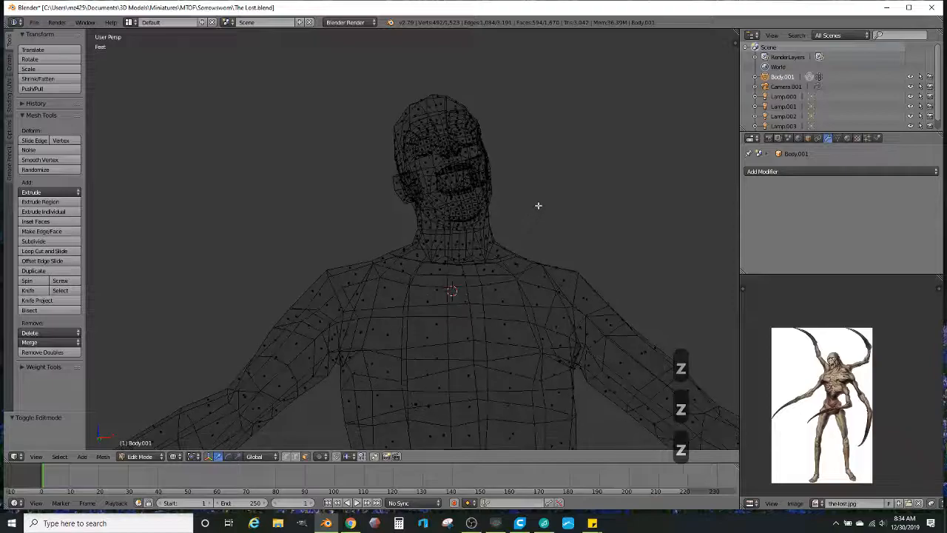
pyautogui.moveTo(420, 233)
pyautogui.keyDown('ctrl'); pyautogui.mouseDown()
pyautogui.moveTo(523, 4)
pyautogui.moveTo(570, 141)
pyautogui.mouseUp(); pyautogui.keyUp('ctrl')
pyautogui.press('z')
pyautogui.moveTo(612, 152); pyautogui.dragTo(607, 190, button='middle')
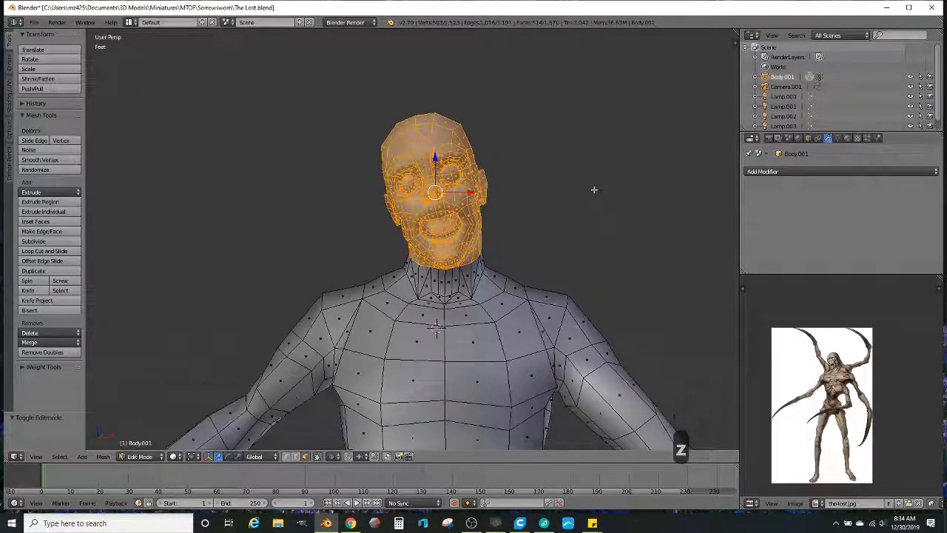
pyautogui.press('s')
pyautogui.click(584, 201)
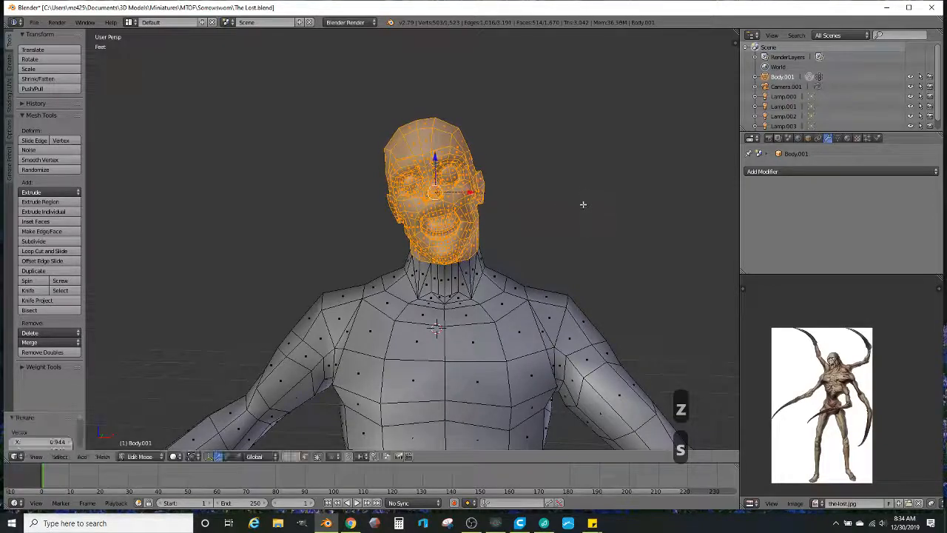
# Step: Examine the whole figure's proportions in shaded and wireframe display
pyautogui.press('Tab')
pyautogui.scroll(-5, 575, 226)
pyautogui.moveTo(561, 192); pyautogui.dragTo(548, 216, button='middle')
pyautogui.moveTo(526, 273)
pyautogui.mouseDown(button='middle')
pyautogui.moveTo(444, 306)
pyautogui.moveTo(417, 231)
pyautogui.moveTo(497, 231)
pyautogui.moveTo(533, 245)
pyautogui.moveTo(554, 229)
pyautogui.moveTo(544, 239)
pyautogui.moveTo(469, 222)
pyautogui.moveTo(506, 237)
pyautogui.moveTo(406, 229)
pyautogui.moveTo(508, 256)
pyautogui.moveTo(509, 232)
pyautogui.mouseUp(button='middle')
pyautogui.keyDown('shift'); pyautogui.scroll(-2, 495, 233); pyautogui.keyUp('shift')
pyautogui.scroll(3, 488, 234)
pyautogui.press('Tab')
pyautogui.press('z')
pyautogui.scroll(-4, 508, 232)
pyautogui.press('z')
pyautogui.press('z')
pyautogui.moveTo(510, 276)
pyautogui.mouseDown(button='middle')
pyautogui.moveTo(517, 297)
pyautogui.moveTo(524, 289)
pyautogui.mouseUp(button='middle')
pyautogui.press('z')
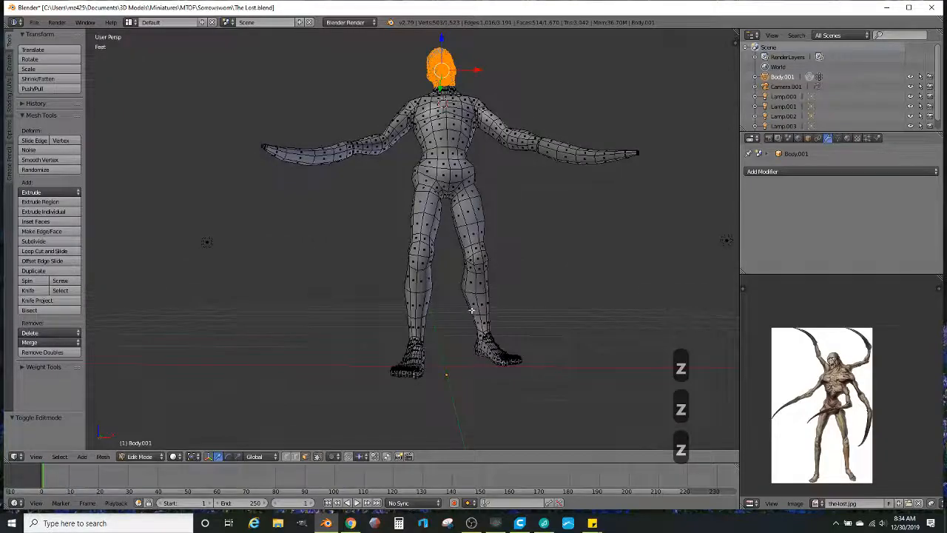
# Step: Select the whole body above the lower calves, scale it to 1.011, and move it slightly up along global Z
pyautogui.press('z')
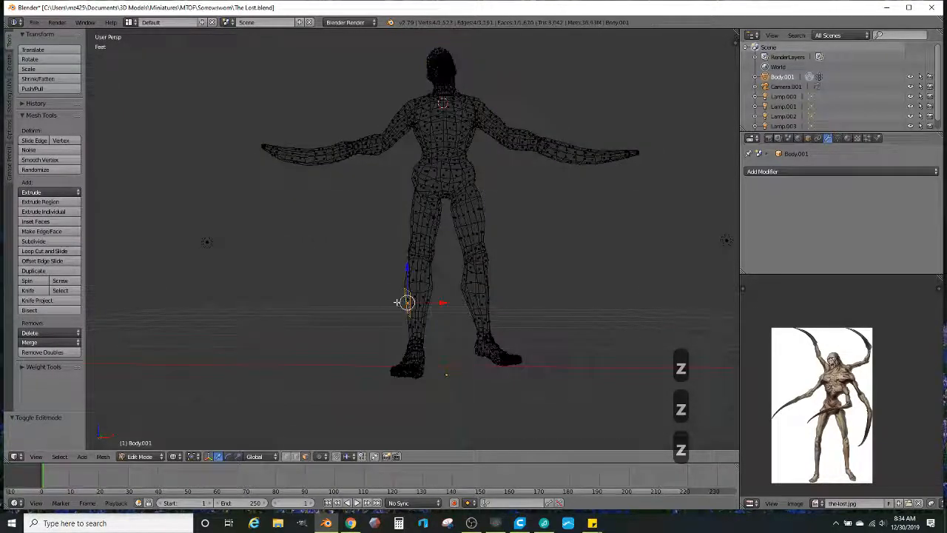
pyautogui.moveTo(464, 311)
pyautogui.keyDown('ctrl'); pyautogui.mouseDown()
pyautogui.moveTo(547, 263)
pyautogui.moveTo(651, 82)
pyautogui.moveTo(251, 37)
pyautogui.moveTo(189, 129)
pyautogui.mouseUp(); pyautogui.keyUp('ctrl')
pyautogui.press('z')
pyautogui.moveTo(587, 239)
pyautogui.mouseDown(button='middle')
pyautogui.moveTo(501, 254)
pyautogui.moveTo(577, 262)
pyautogui.moveTo(589, 254)
pyautogui.moveTo(555, 246)
pyautogui.mouseUp(button='middle')
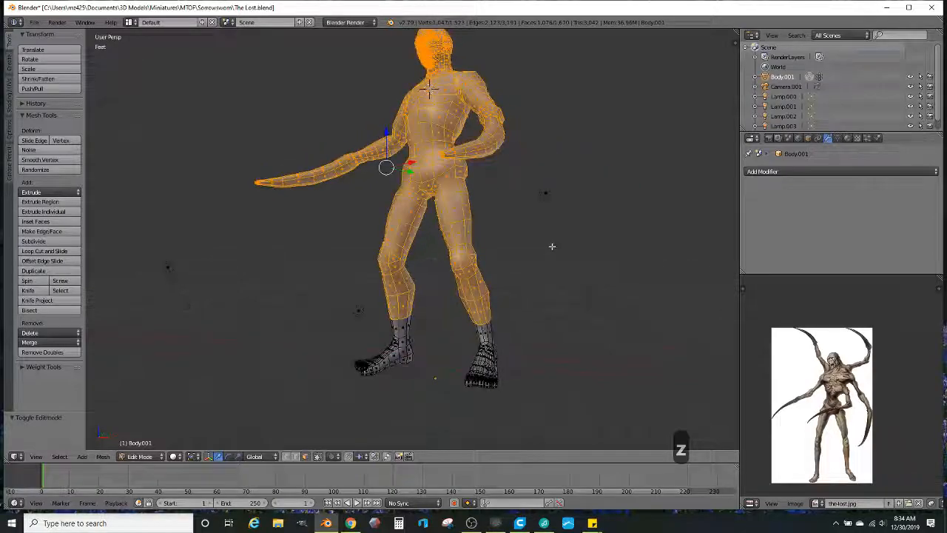
pyautogui.press('s')
pyautogui.click(568, 244)
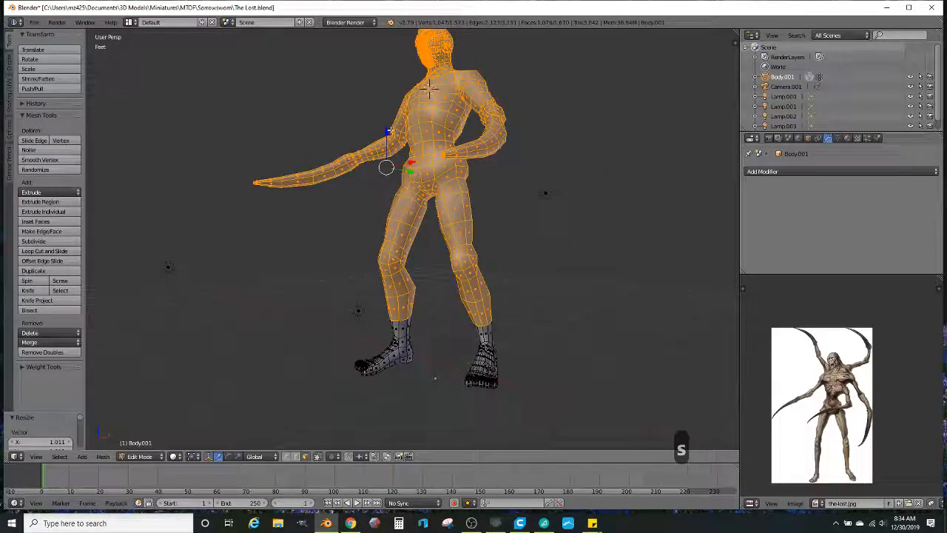
pyautogui.moveTo(388, 131); pyautogui.dragTo(390, 126)
# Step: Inspect the smoothed figure's head, torso and blade arms in object mode from several angles
pyautogui.moveTo(513, 224); pyautogui.dragTo(495, 319, button='middle')
pyautogui.scroll(-3, 557, 241)
pyautogui.press('Tab')
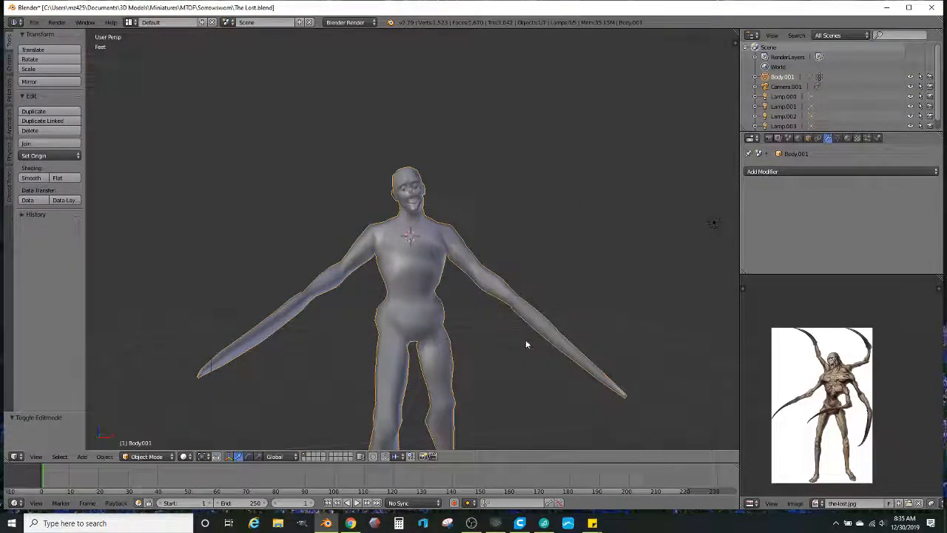
pyautogui.moveTo(519, 356); pyautogui.dragTo(484, 335, button='middle')
pyautogui.scroll(-2, 460, 333)
pyautogui.scroll(2, 448, 358)
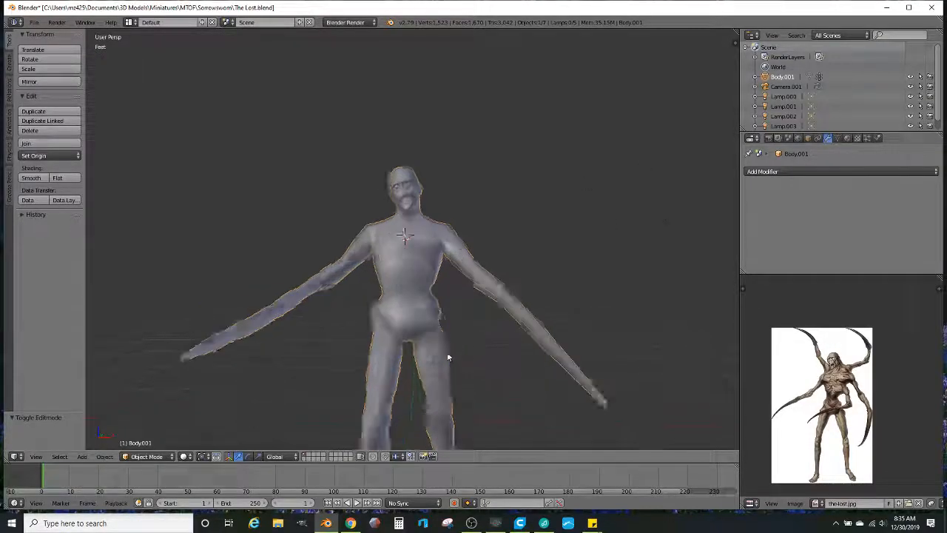
pyautogui.scroll(2, 448, 357)
pyautogui.press('Tab')
# Step: Select the tip faces of the figure's left blade arm through the mesh, then rotate and move them to refine the curve
pyautogui.moveTo(469, 296); pyautogui.dragTo(551, 296, button='middle')
pyautogui.scroll(-1, 586, 324)
pyautogui.moveTo(585, 324); pyautogui.dragTo(518, 296, button='middle')
pyautogui.rightClick(561, 327)
pyautogui.press('z')
pyautogui.moveTo(444, 289); pyautogui.dragTo(405, 291, button='middle')
pyautogui.rightClick(377, 273)
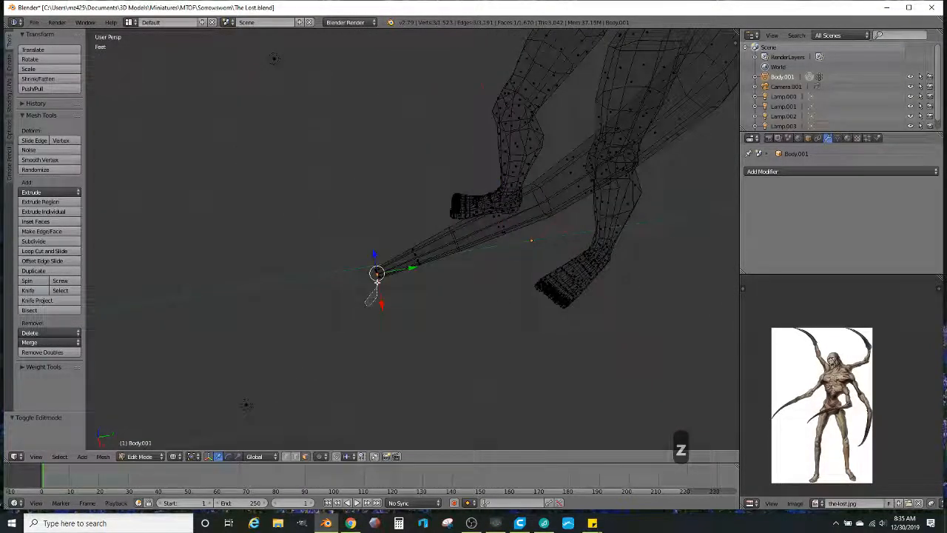
pyautogui.keyDown('ctrl'); pyautogui.moveTo(391, 279); pyautogui.dragTo(334, 273); pyautogui.keyUp('ctrl')
pyautogui.press('z')
pyautogui.moveTo(460, 263); pyautogui.dragTo(461, 272, button='middle')
pyautogui.press('r')
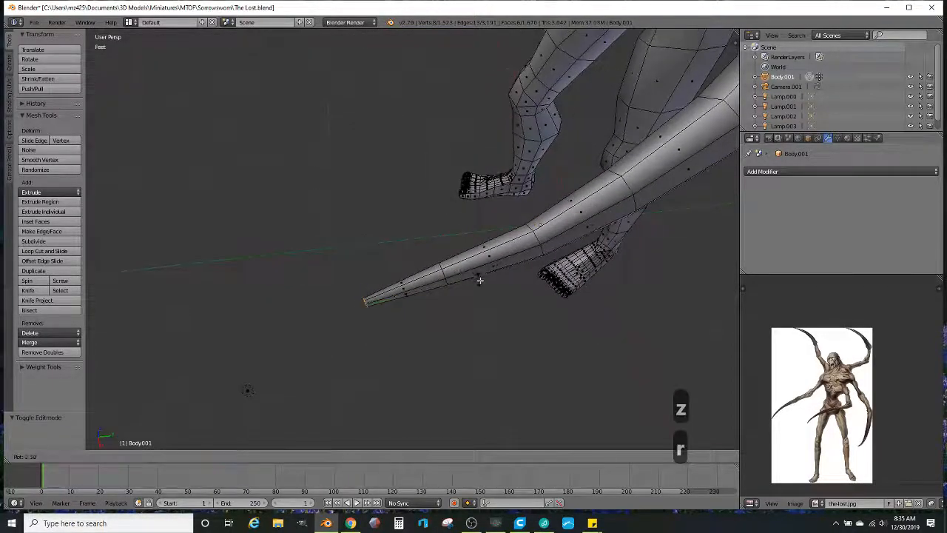
pyautogui.click(485, 304)
pyautogui.press('g')
pyautogui.click(503, 318)
# Step: Reselect the left blade's tip faces, scale them to 1.184, and rotate them 4.48 degrees
pyautogui.click(544, 522)
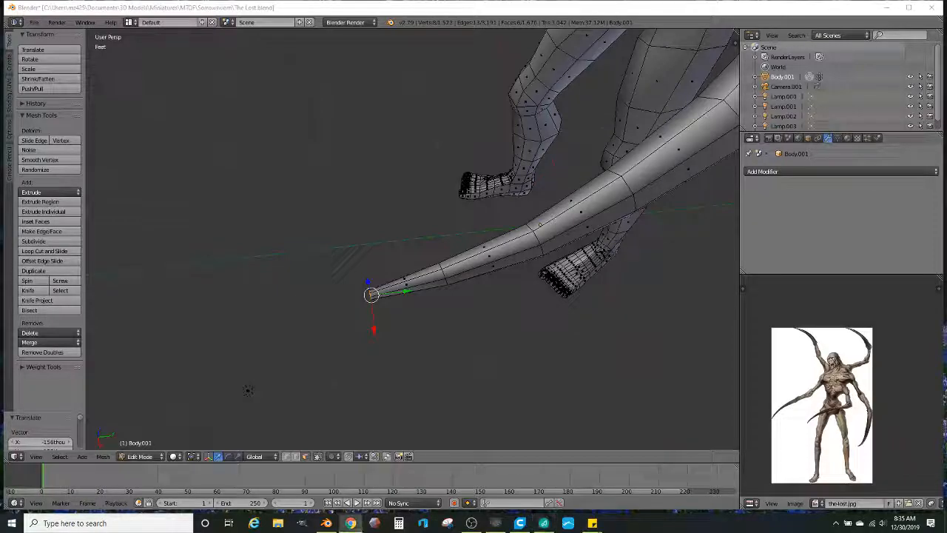
pyautogui.press('s')
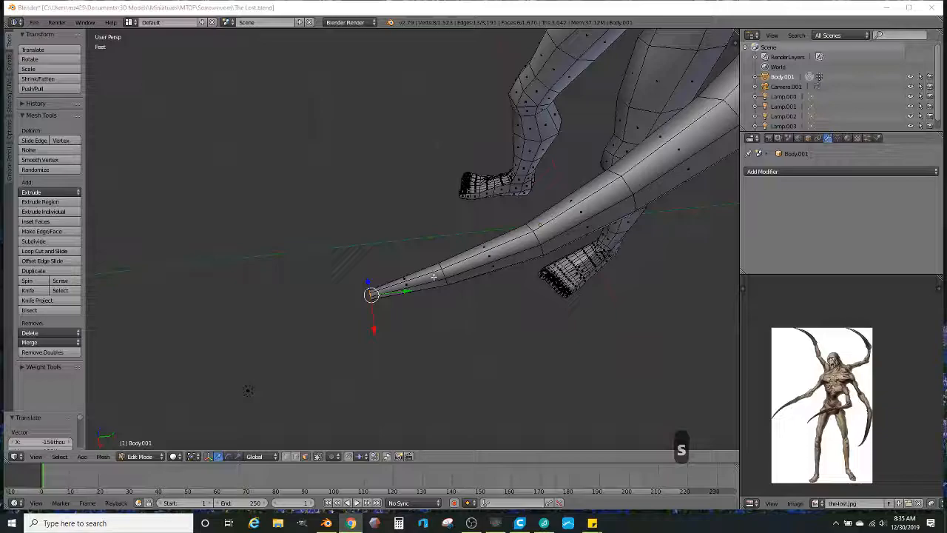
pyautogui.press('s')
pyautogui.rightClick(465, 277)
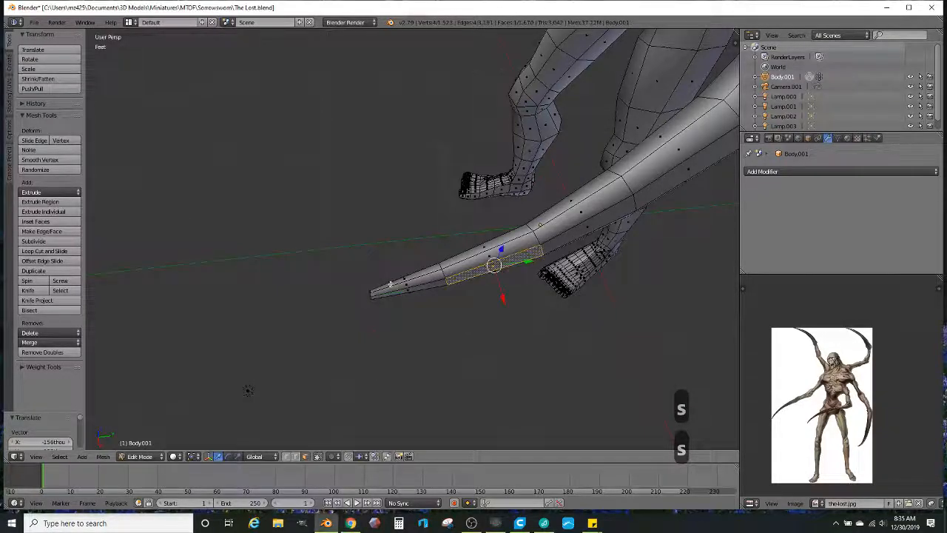
pyautogui.press('z')
pyautogui.rightClick(371, 296)
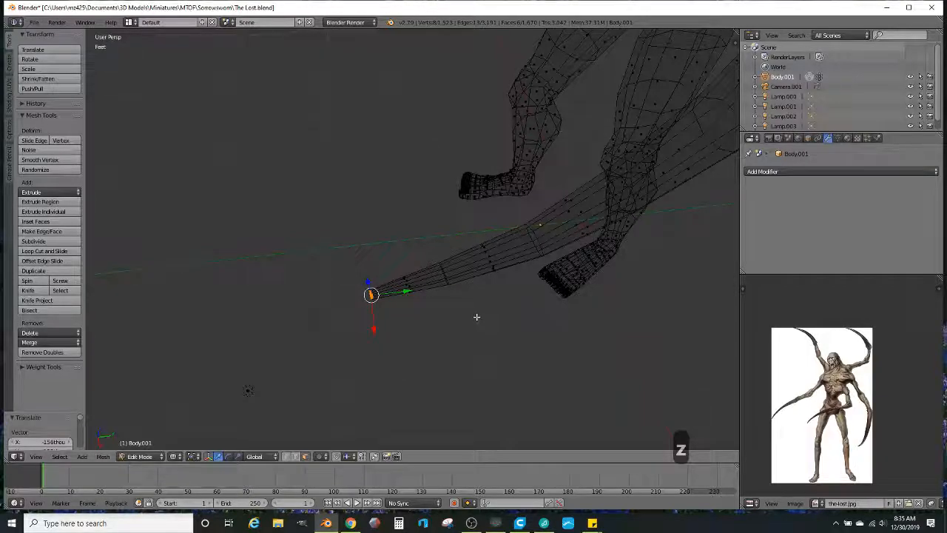
pyautogui.press('z')
pyautogui.press('s')
pyautogui.click(506, 300)
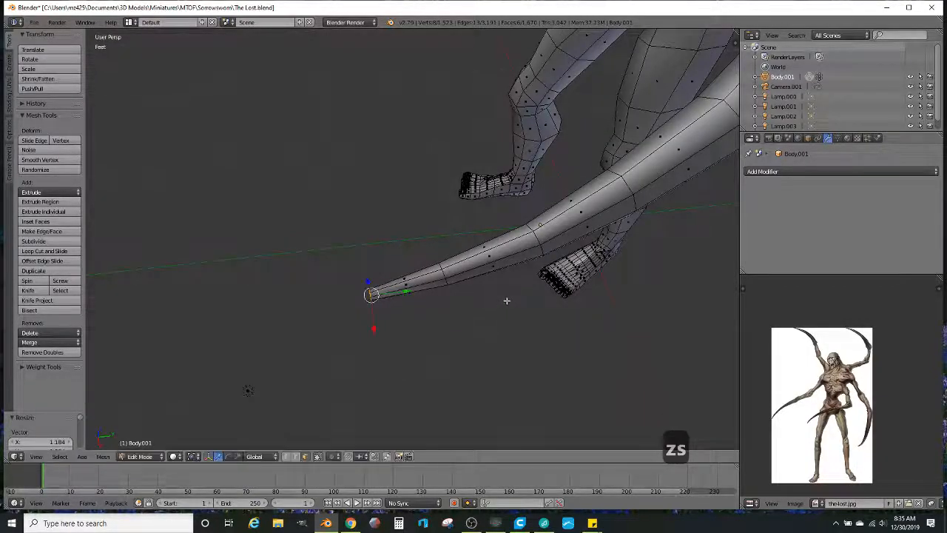
pyautogui.press('r')
pyautogui.click(522, 289)
# Step: Extrude a new end segment from the left blade's tip, scale it to 0.534, and move it to continue the blade's curve
pyautogui.press('e')
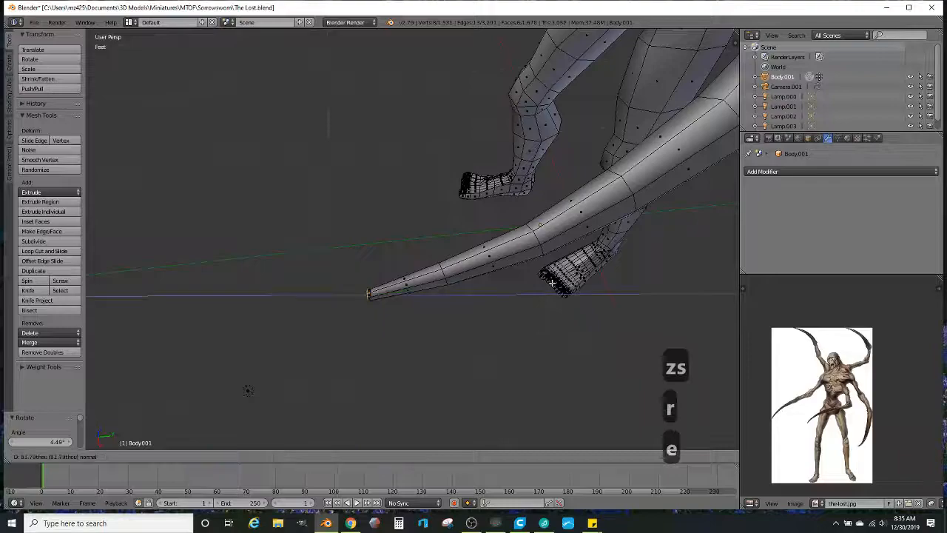
pyautogui.click(511, 284)
pyautogui.press('s')
pyautogui.click(438, 293)
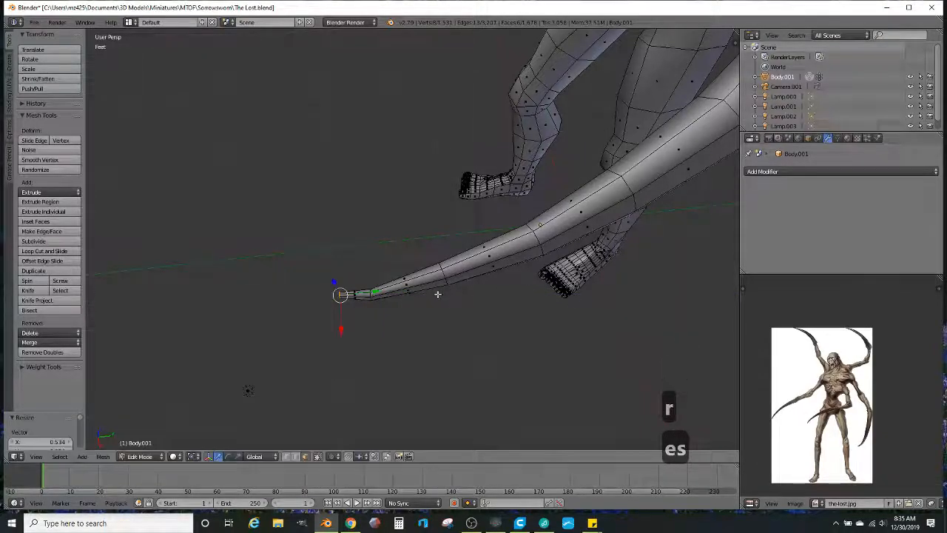
pyautogui.press('g')
pyautogui.click(444, 302)
pyautogui.moveTo(429, 328); pyautogui.dragTo(428, 261, button='middle')
pyautogui.press('g')
pyautogui.click(429, 261)
pyautogui.press('g')
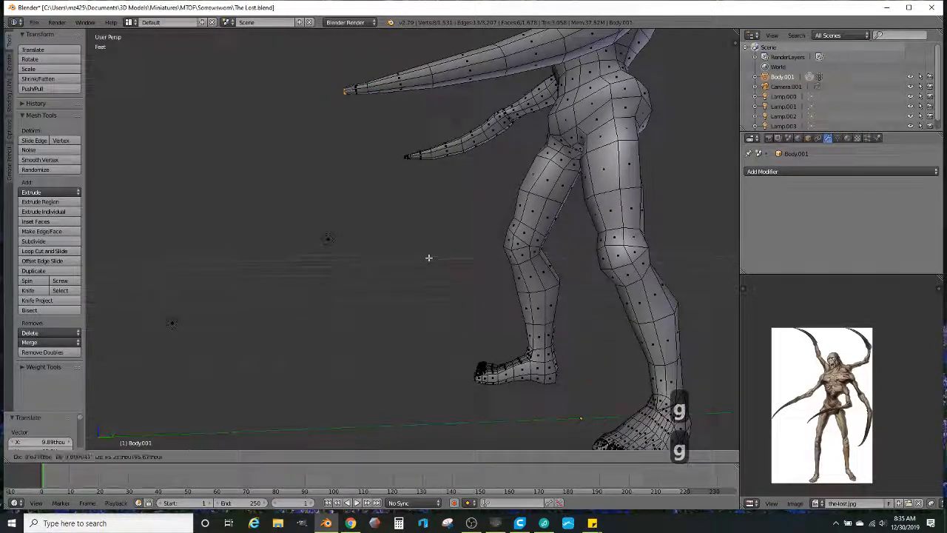
pyautogui.click(428, 258)
# Step: Examine the lengths and curves of both blade arms against the whole figure from several angles
pyautogui.moveTo(540, 254); pyautogui.dragTo(572, 282, button='middle')
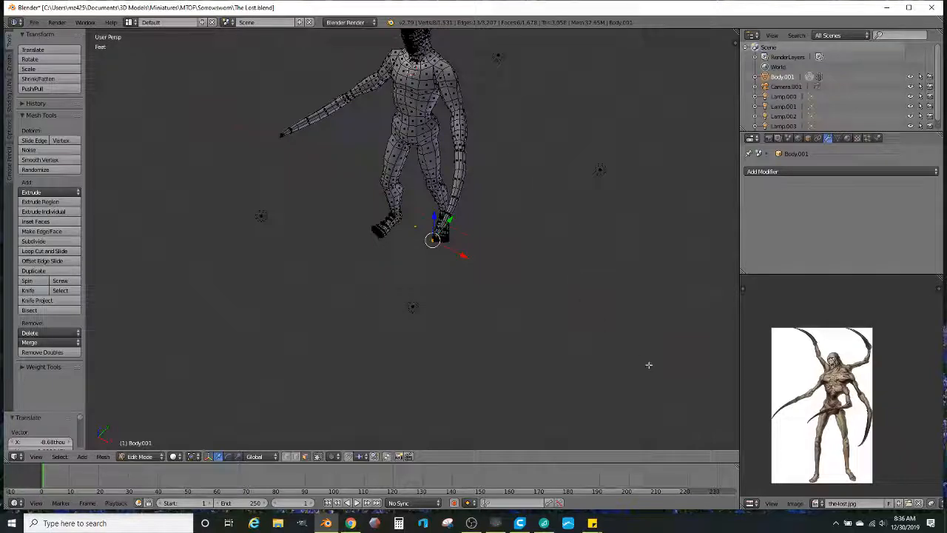
pyautogui.moveTo(609, 279)
pyautogui.mouseDown(button='middle')
pyautogui.moveTo(607, 254)
pyautogui.moveTo(608, 283)
pyautogui.mouseUp(button='middle')
pyautogui.scroll(2, 602, 255)
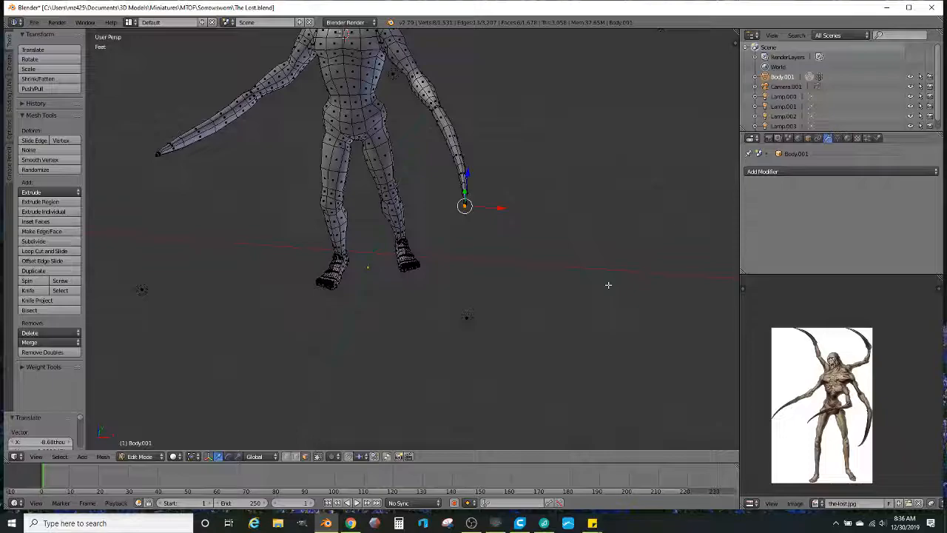
pyautogui.scroll(1, 608, 284)
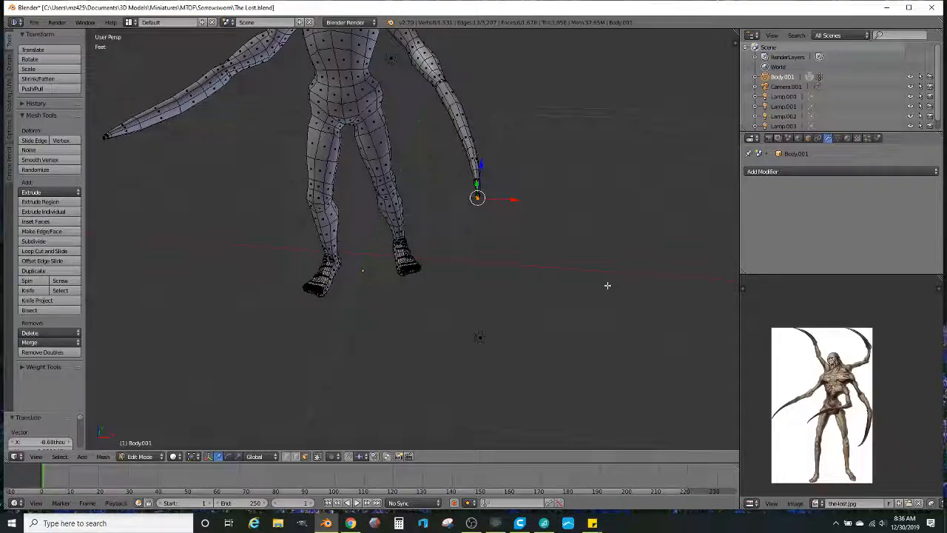
pyautogui.moveTo(552, 271); pyautogui.dragTo(506, 392, button='middle')
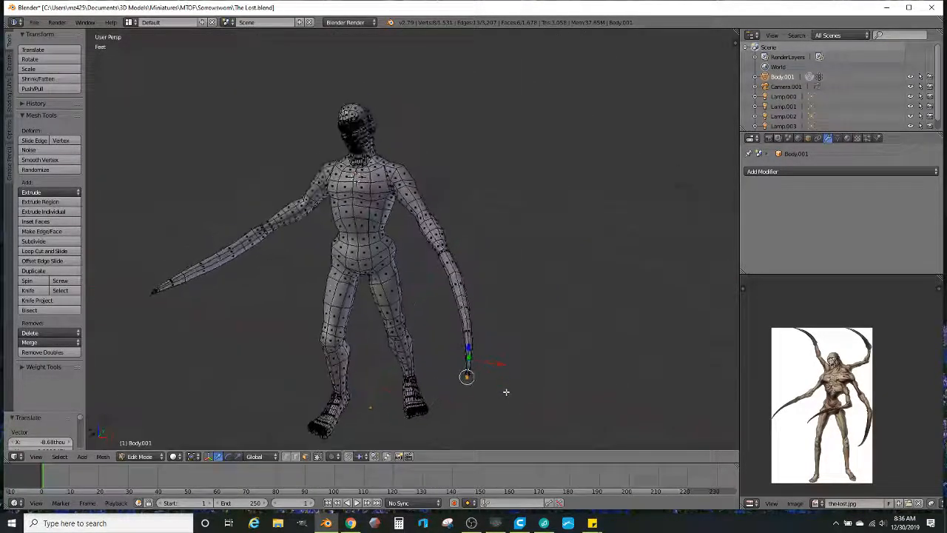
pyautogui.scroll(4, 506, 392)
pyautogui.moveTo(529, 349); pyautogui.dragTo(580, 319, button='middle')
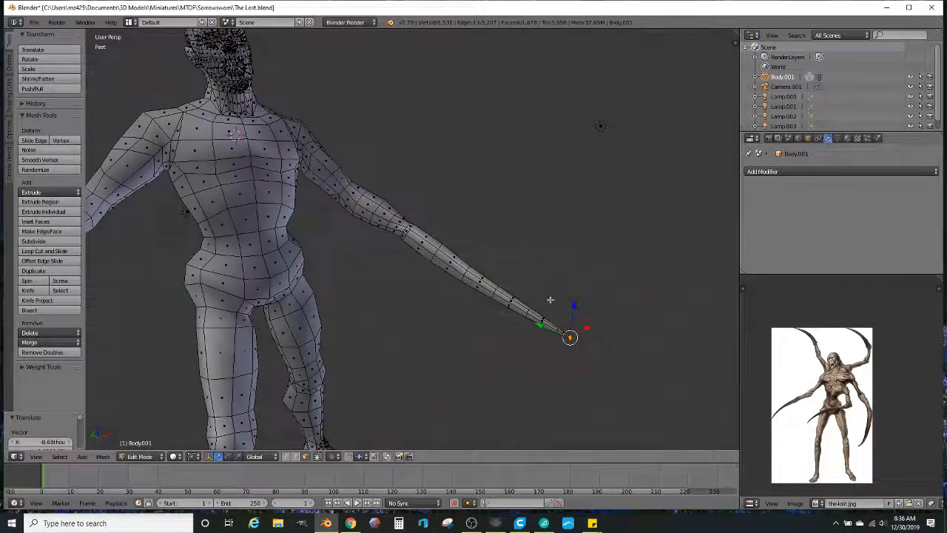
pyautogui.scroll(3, 549, 300)
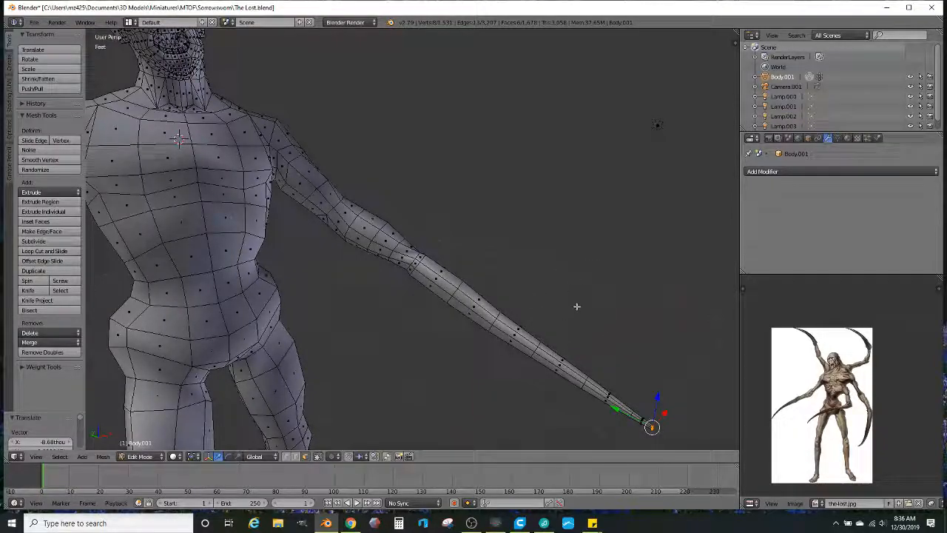
# Step: Select the left arm's faces through the mesh from the blade tip to the middle of the upper arm
pyautogui.press('z')
pyautogui.rightClick(604, 418)
pyautogui.moveTo(665, 429)
pyautogui.keyDown('ctrl'); pyautogui.mouseDown()
pyautogui.moveTo(315, 85)
pyautogui.moveTo(296, 215)
pyautogui.moveTo(335, 200)
pyautogui.mouseUp(); pyautogui.keyUp('ctrl')
pyautogui.moveTo(335, 200)
pyautogui.keyDown('shift'); pyautogui.mouseDown(button='middle')
pyautogui.moveTo(410, 241)
pyautogui.moveTo(347, 228)
pyautogui.moveTo(392, 290)
pyautogui.mouseUp(button='middle'); pyautogui.keyUp('shift')
pyautogui.scroll(2, 410, 241)
pyautogui.press('z')
pyautogui.scroll(1, 392, 289)
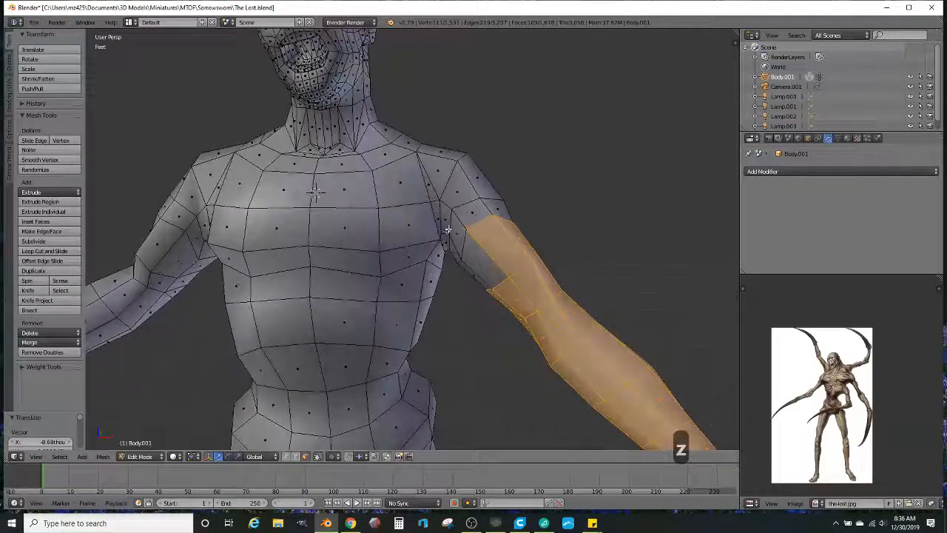
pyautogui.scroll(1, 447, 230)
pyautogui.press('z')
pyautogui.press('z')
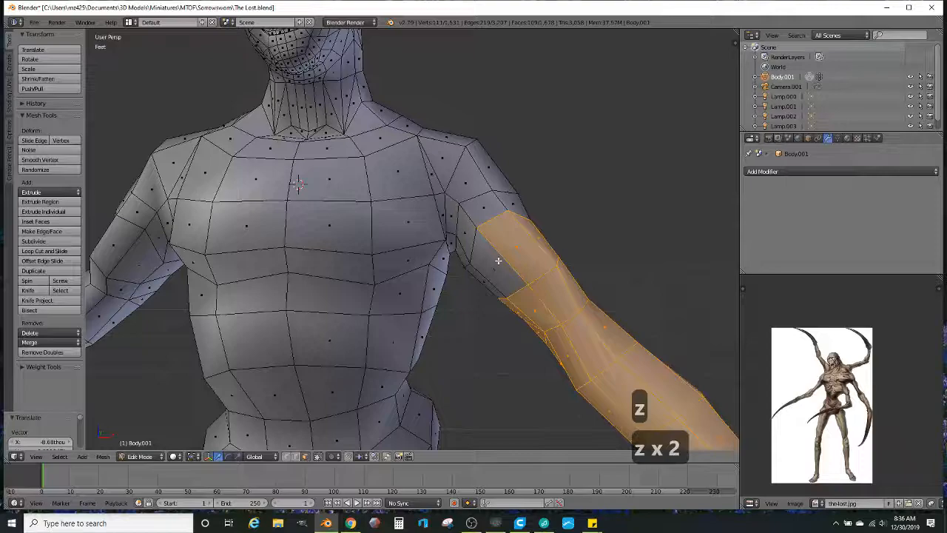
# Step: Extend the left arm selection with the face loops around the upper arm up to the shoulder
pyautogui.keyDown('alt'); pyautogui.keyDown('shift'); pyautogui.rightClick(491, 252); pyautogui.keyUp('shift'); pyautogui.keyUp('alt')
pyautogui.keyDown('alt'); pyautogui.keyDown('shift'); pyautogui.rightClick(466, 221); pyautogui.keyUp('shift'); pyautogui.keyUp('alt')
pyautogui.keyDown('alt'); pyautogui.keyDown('shift'); pyautogui.rightClick(493, 263); pyautogui.keyUp('shift'); pyautogui.keyUp('alt')
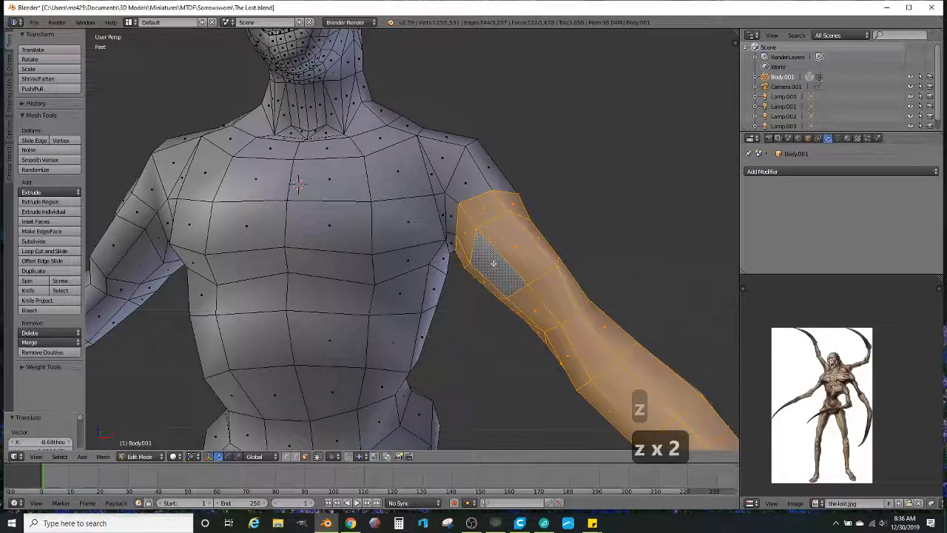
pyautogui.keyDown('alt'); pyautogui.keyDown('shift'); pyautogui.rightClick(484, 157); pyautogui.keyUp('shift'); pyautogui.keyUp('alt')
pyautogui.keyDown('shift'); pyautogui.moveTo(454, 226); pyautogui.dragTo(450, 289, button='middle'); pyautogui.keyUp('shift')
pyautogui.scroll(1, 450, 289)
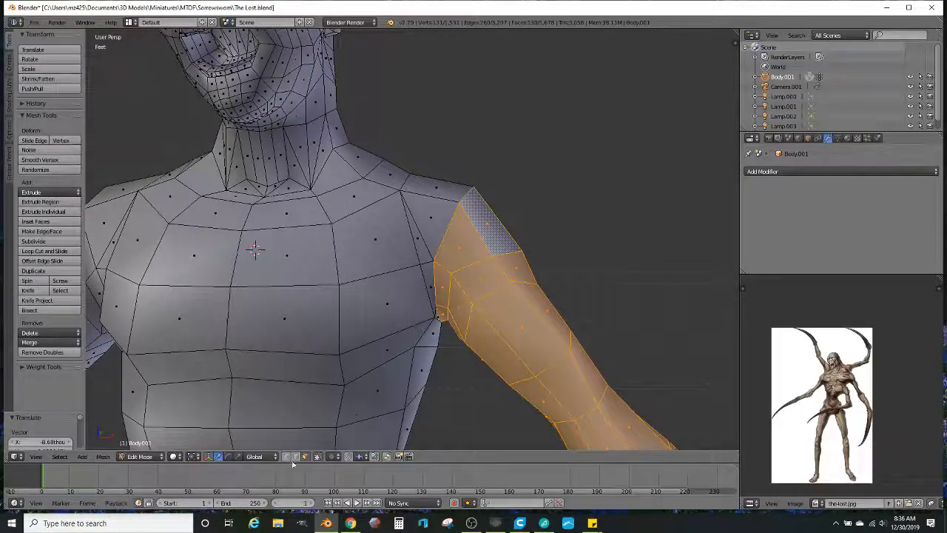
# Step: Dissolve the two diagonal edges in front of the left and right shoulders
pyautogui.rightClick(423, 236)
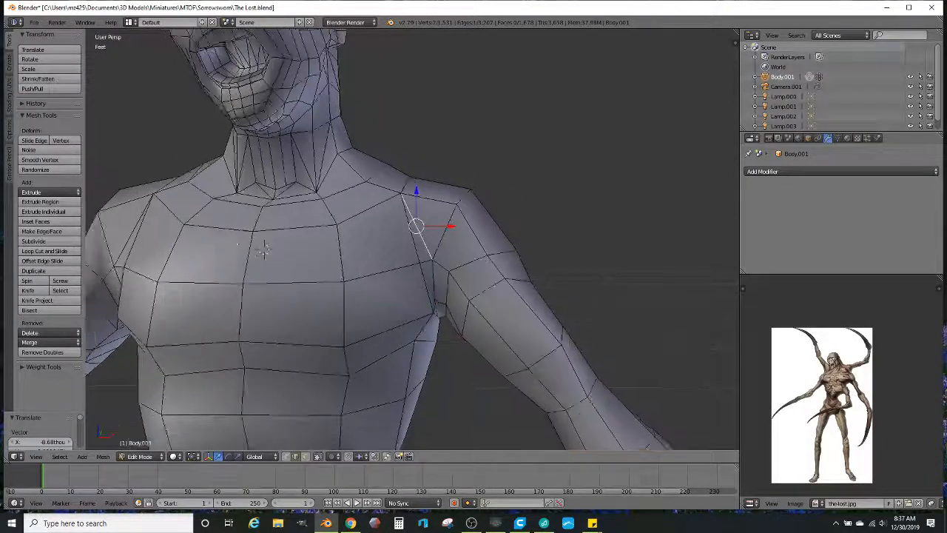
pyautogui.keyDown('shift'); pyautogui.rightClick(129, 241); pyautogui.keyUp('shift')
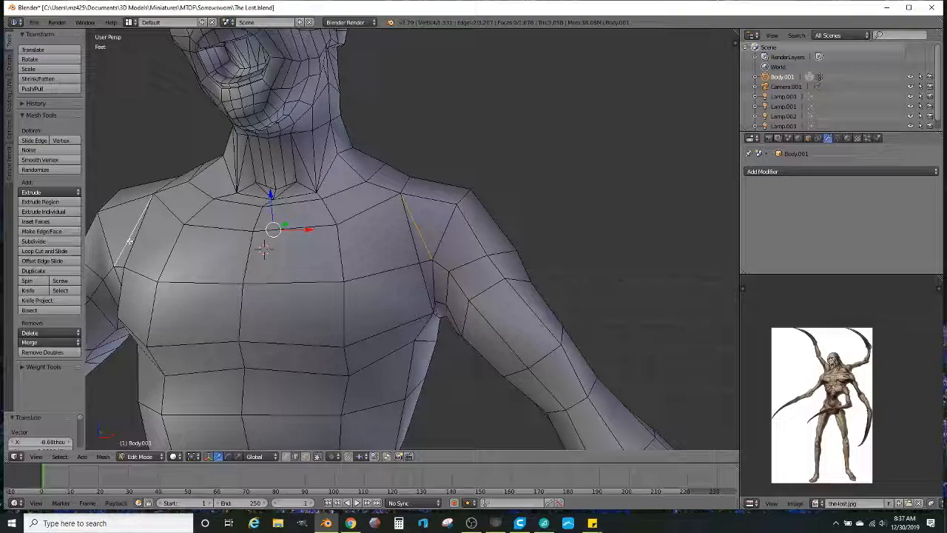
pyautogui.press('Delete')
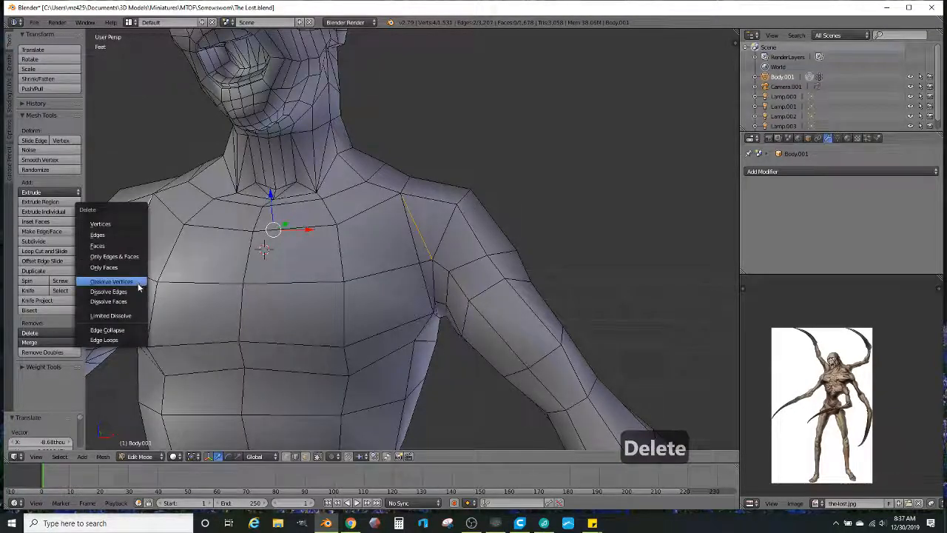
pyautogui.click(135, 292)
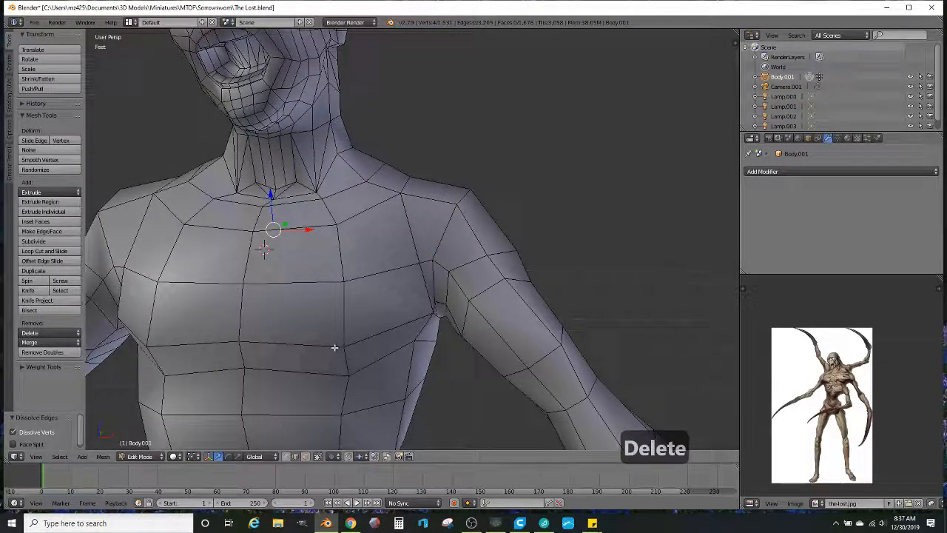
# Step: Select the left arm's face loops from the shoulder down to the forearm in face selection mode
pyautogui.click(306, 455)
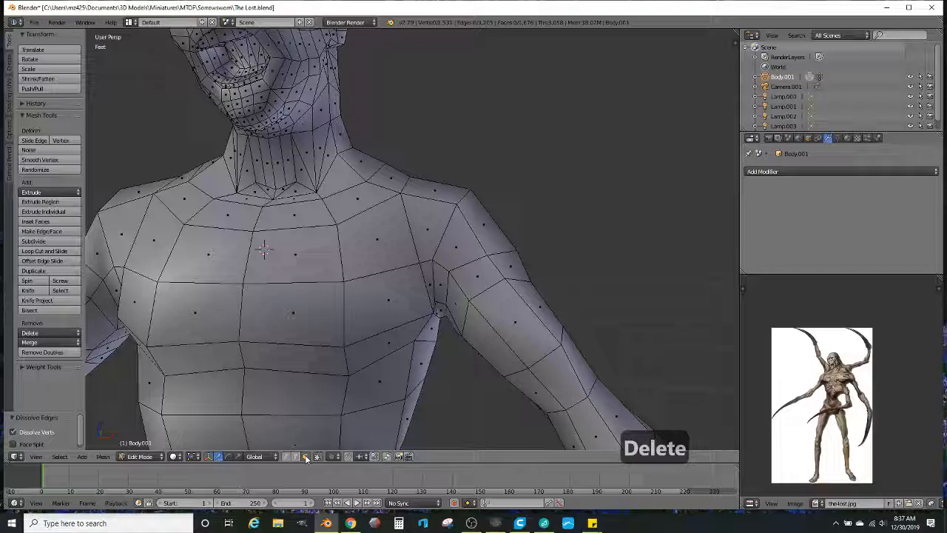
pyautogui.rightClick(431, 178)
pyautogui.keyDown('shift'); pyautogui.rightClick(505, 217); pyautogui.keyUp('shift')
pyautogui.keyDown('shift'); pyautogui.rightClick(521, 265); pyautogui.keyUp('shift')
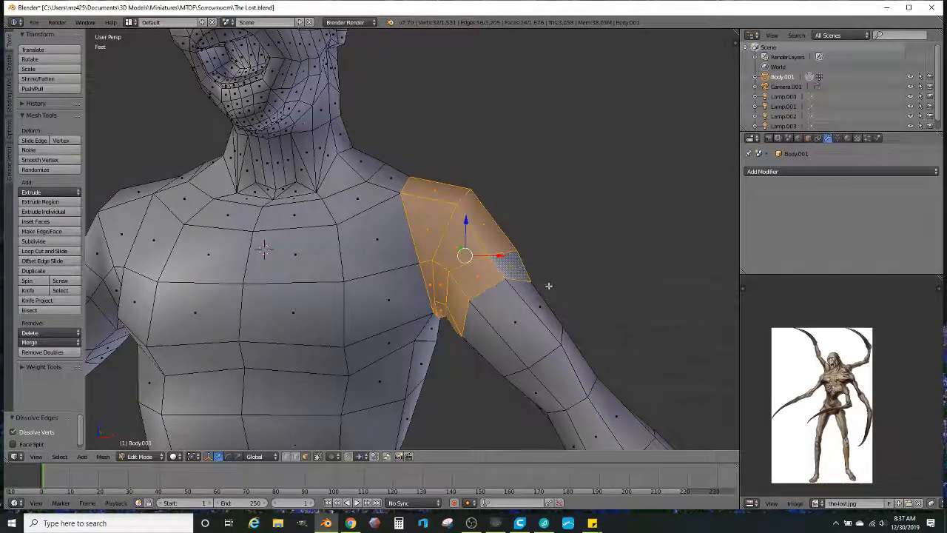
pyautogui.keyDown('shift'); pyautogui.rightClick(548, 284); pyautogui.keyUp('shift')
pyautogui.moveTo(554, 294); pyautogui.dragTo(524, 282, button='middle')
pyautogui.keyDown('alt'); pyautogui.keyDown('shift'); pyautogui.rightClick(505, 277); pyautogui.keyUp('shift'); pyautogui.keyUp('alt')
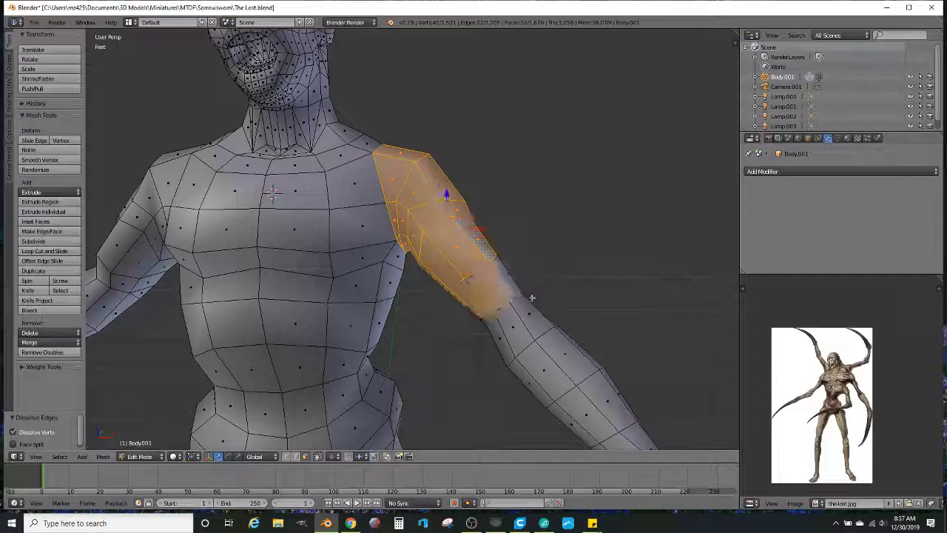
pyautogui.keyDown('alt'); pyautogui.keyDown('shift'); pyautogui.rightClick(543, 315); pyautogui.keyUp('shift'); pyautogui.keyUp('alt')
pyautogui.scroll(-2, 540, 317)
pyautogui.keyDown('alt'); pyautogui.keyDown('shift'); pyautogui.rightClick(537, 318); pyautogui.keyUp('shift'); pyautogui.keyUp('alt')
pyautogui.keyDown('alt'); pyautogui.keyDown('shift'); pyautogui.rightClick(555, 340); pyautogui.keyUp('shift'); pyautogui.keyUp('alt')
pyautogui.scroll(-8, 555, 340)
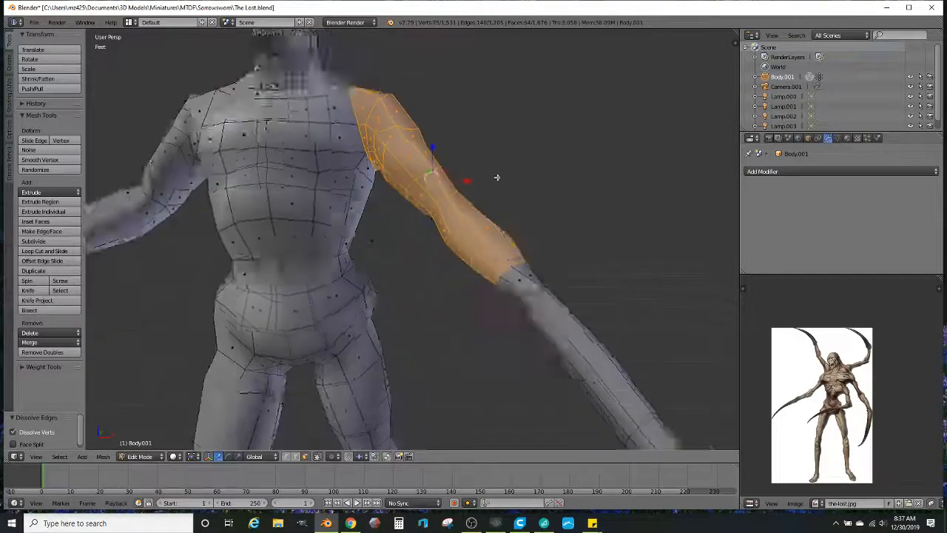
# Step: Extend the face selection from the upper arm to the whole arm, down to the tip of its blade
pyautogui.press('z')
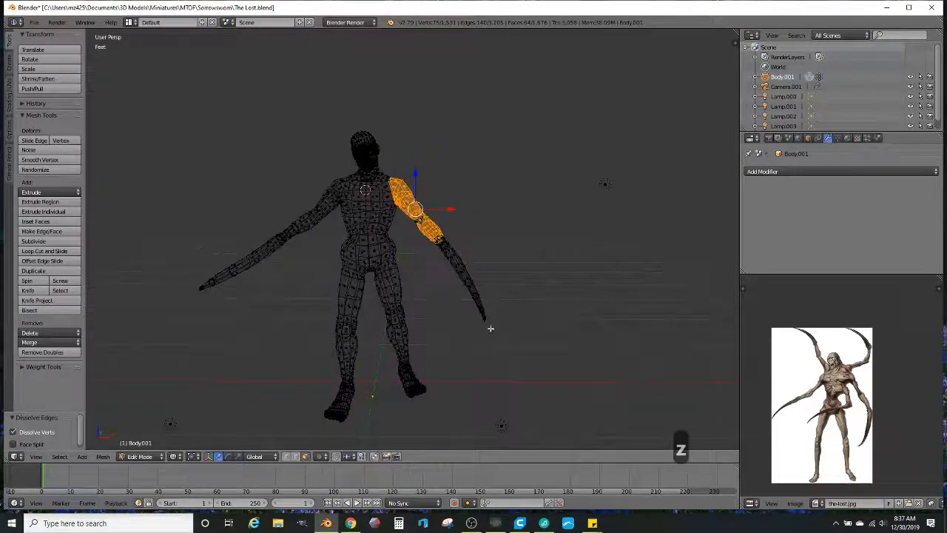
pyautogui.moveTo(485, 362)
pyautogui.keyDown('ctrl'); pyautogui.mouseDown()
pyautogui.moveTo(448, 222)
pyautogui.moveTo(428, 244)
pyautogui.moveTo(418, 237)
pyautogui.mouseUp(); pyautogui.keyUp('ctrl')
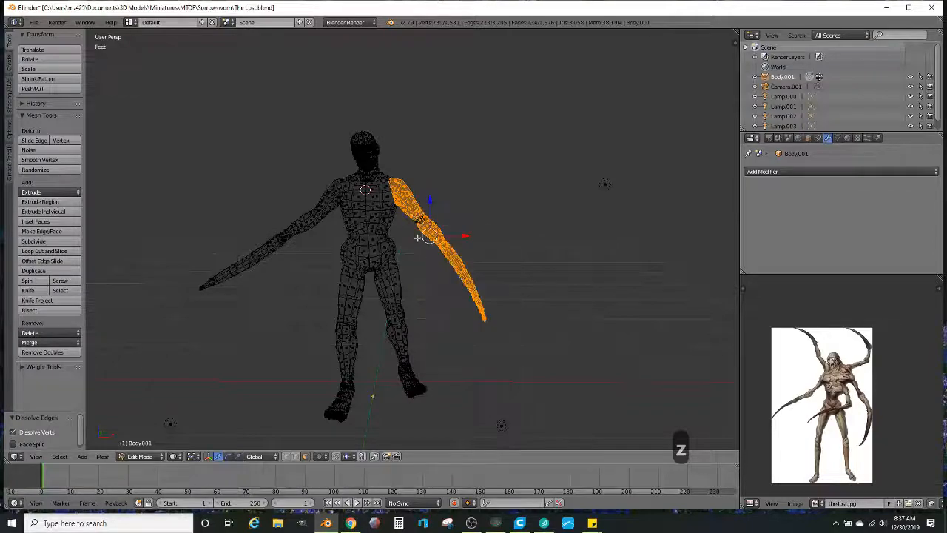
pyautogui.scroll(6, 424, 211)
pyautogui.press('z')
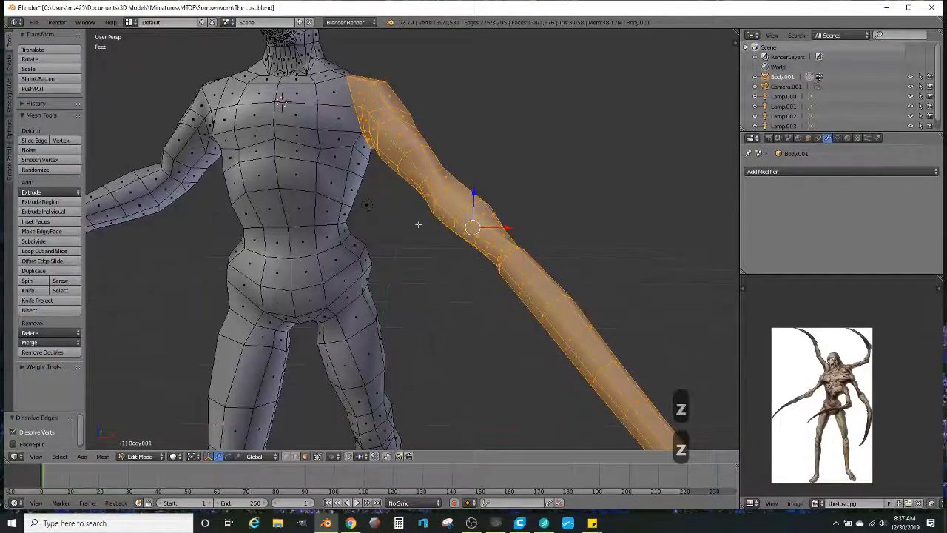
# Step: Duplicate the selected arm and move the copy about 1.54' along X, clear of the body
pyautogui.click(39, 271)
pyautogui.rightClick(41, 272)
pyautogui.scroll(-5, 525, 203)
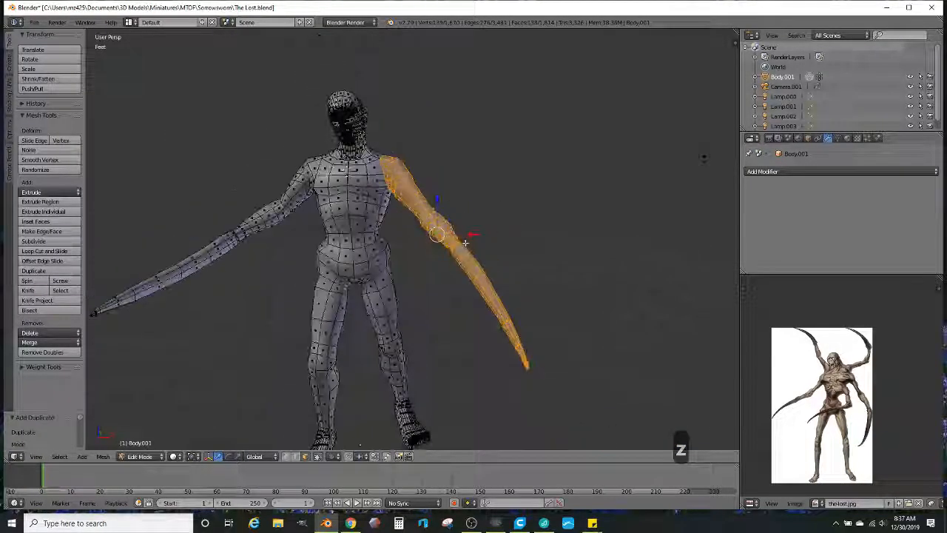
pyautogui.moveTo(475, 234); pyautogui.dragTo(703, 235)
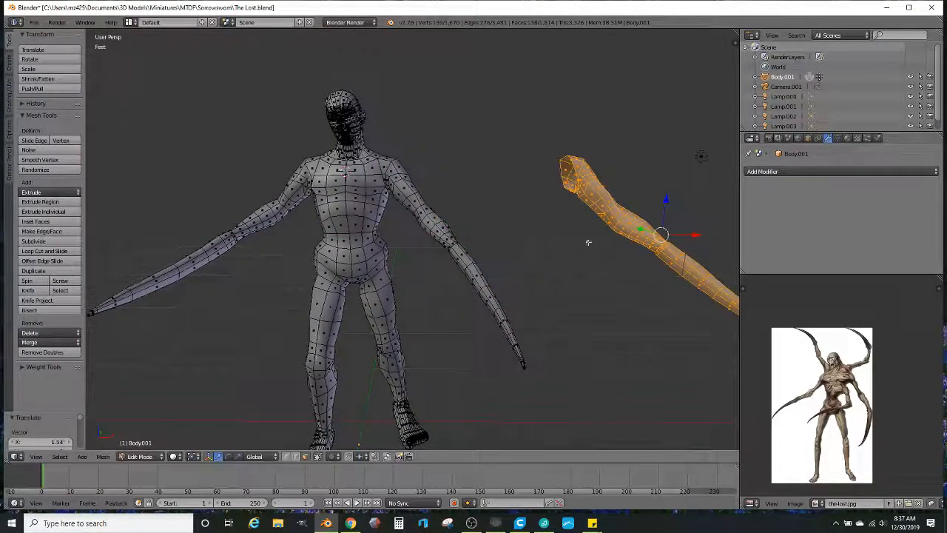
# Step: Duplicate the arm copy again, lowering the new one and moving it about -1.46' along X to beside the hip
pyautogui.moveTo(599, 242); pyautogui.dragTo(444, 241, button='middle')
pyautogui.click(33, 271)
pyautogui.rightClick(154, 253)
pyautogui.moveTo(502, 199); pyautogui.dragTo(503, 292)
pyautogui.moveTo(532, 331); pyautogui.dragTo(322, 334)
pyautogui.moveTo(329, 336); pyautogui.dragTo(446, 298, button='middle')
# Step: Set the pivot point to the active element and make the face at the new arm's shoulder end active
pyautogui.scroll(2, 443, 303)
pyautogui.scroll(4, 439, 306)
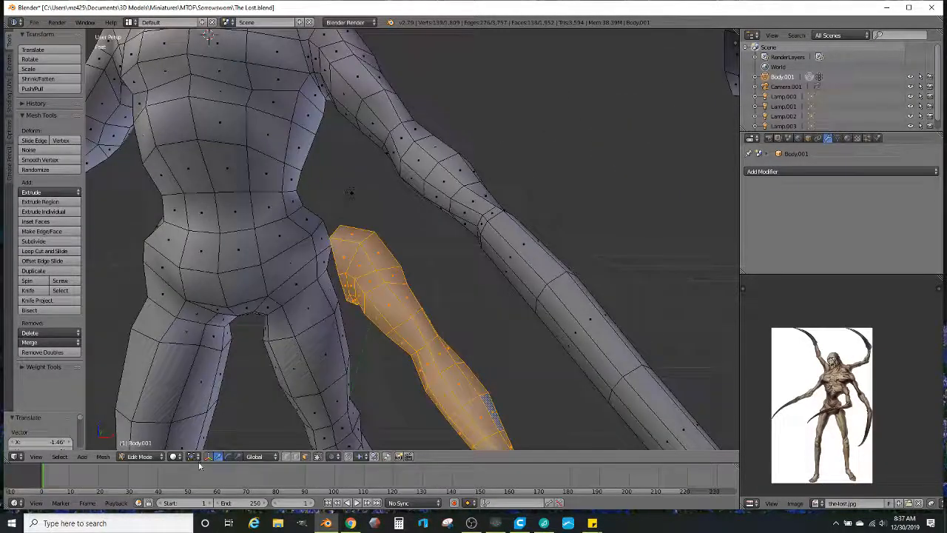
pyautogui.click(194, 457)
pyautogui.click(222, 422)
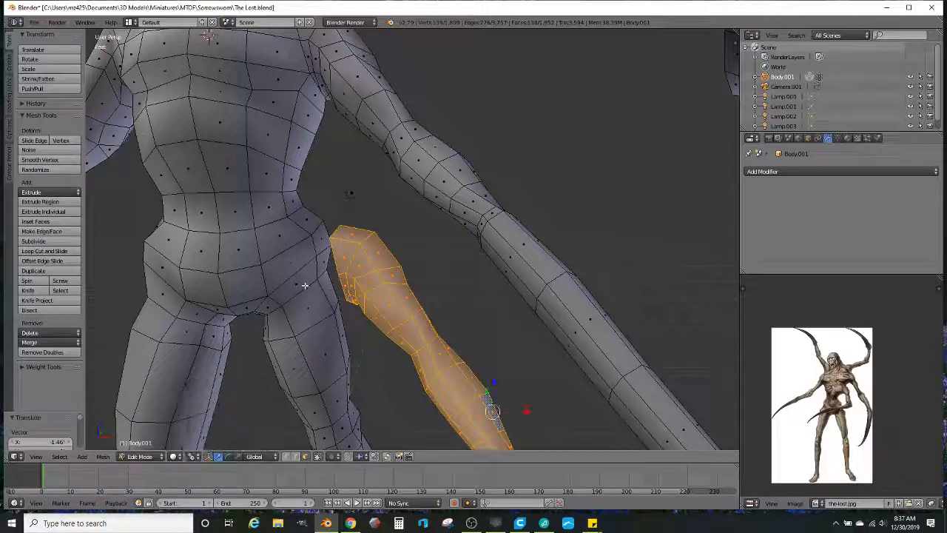
pyautogui.click(350, 233)
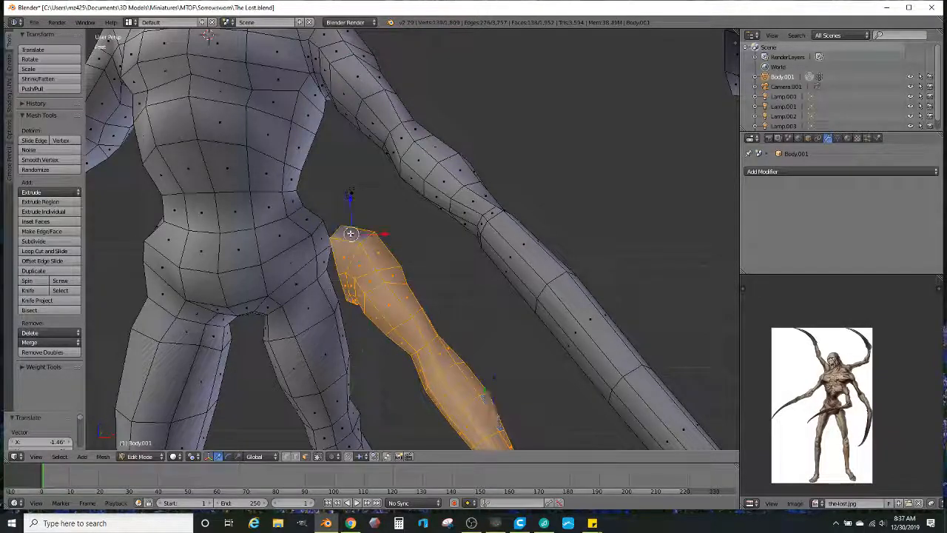
pyautogui.moveTo(352, 234)
pyautogui.mouseDown(button='middle')
pyautogui.moveTo(475, 248)
pyautogui.moveTo(493, 222)
pyautogui.moveTo(518, 254)
pyautogui.moveTo(606, 259)
pyautogui.mouseUp(button='middle')
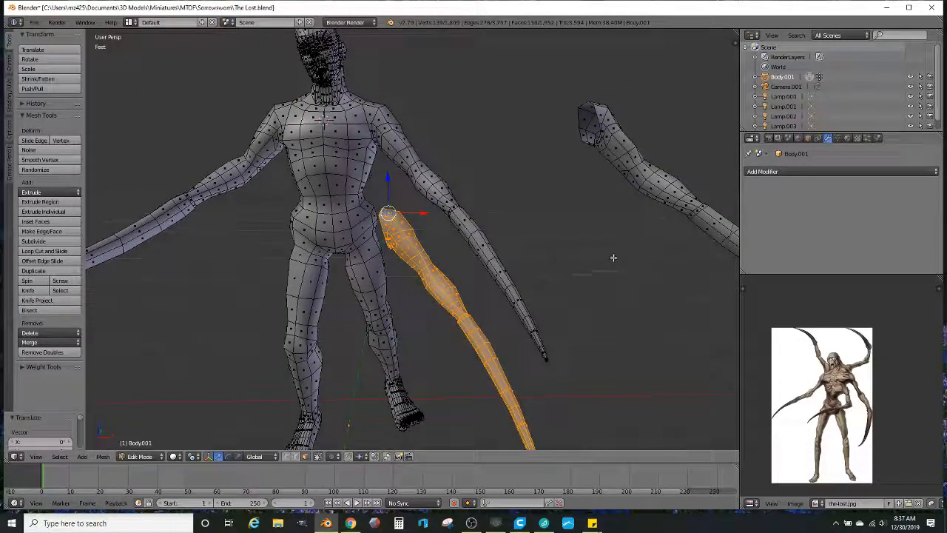
# Step: Scale the new arm down slightly around its shoulder-end face
pyautogui.press('s')
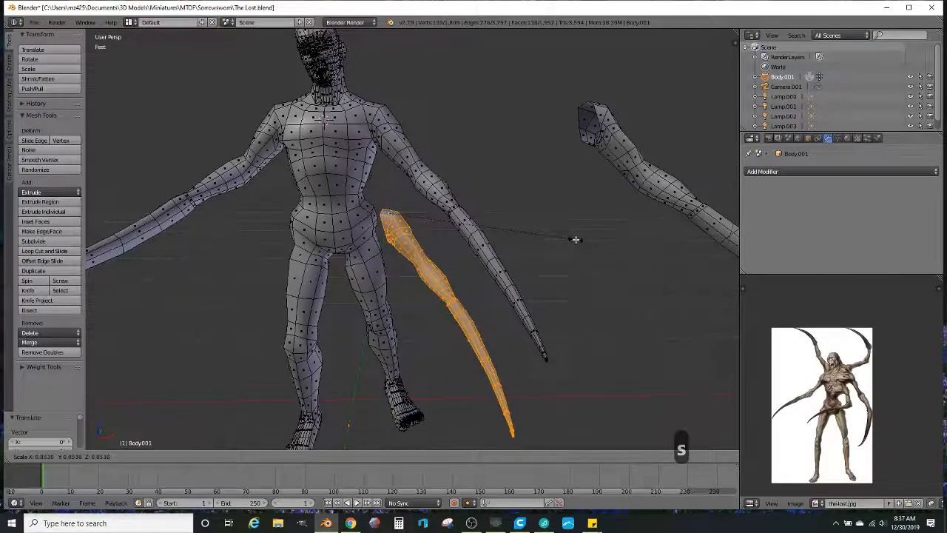
pyautogui.click(574, 237)
pyautogui.press('s')
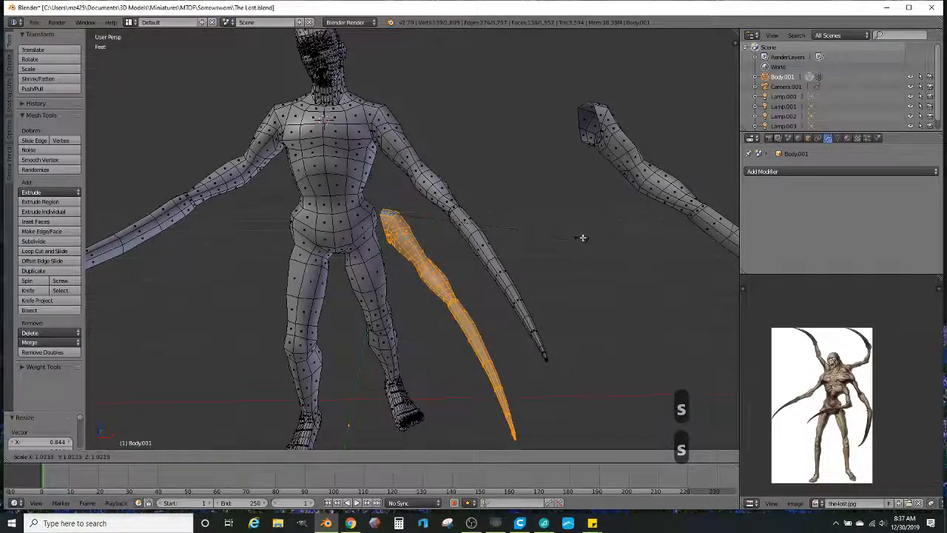
pyautogui.click(592, 233)
# Step: Raise the new arm along Z to just below the armpit and shift it slightly toward the torso along X
pyautogui.moveTo(385, 175); pyautogui.dragTo(386, 139)
pyautogui.scroll(5, 854, 384)
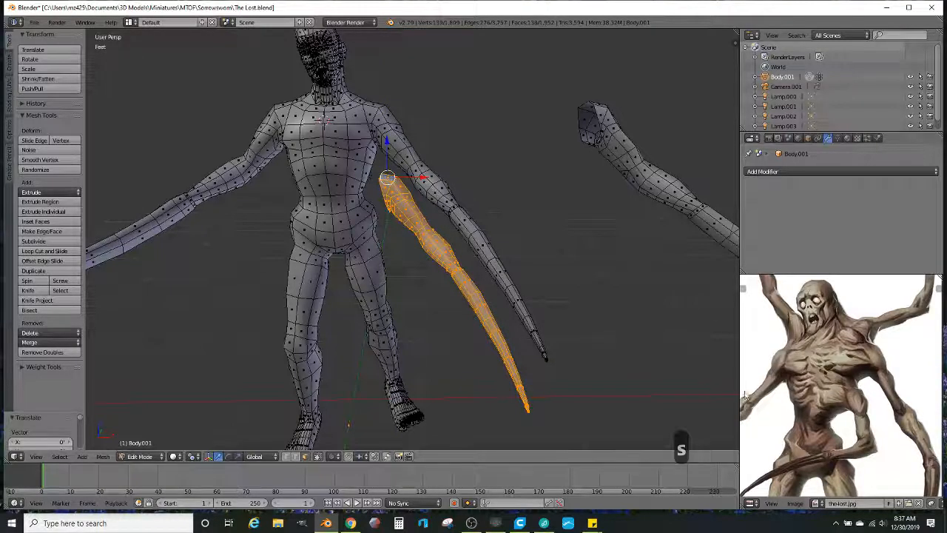
pyautogui.moveTo(533, 316)
pyautogui.mouseDown(button='middle')
pyautogui.moveTo(469, 288)
pyautogui.moveTo(516, 316)
pyautogui.mouseUp(button='middle')
pyautogui.scroll(2, 516, 316)
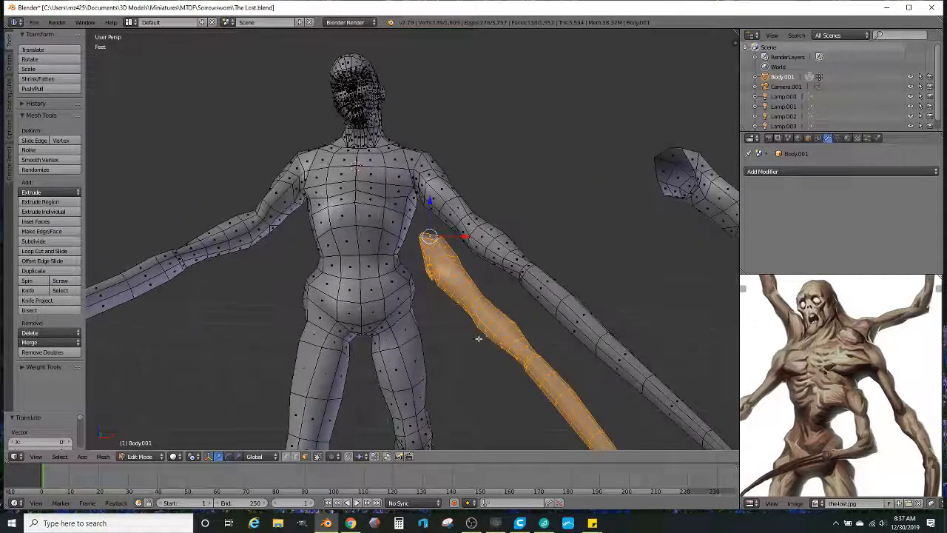
pyautogui.moveTo(431, 203); pyautogui.dragTo(433, 185)
pyautogui.moveTo(466, 219); pyautogui.dragTo(458, 218)
pyautogui.scroll(2, 442, 215)
pyautogui.keyDown('shift'); pyautogui.moveTo(450, 219); pyautogui.dragTo(458, 238, button='middle'); pyautogui.keyUp('shift')
pyautogui.scroll(1, 457, 239)
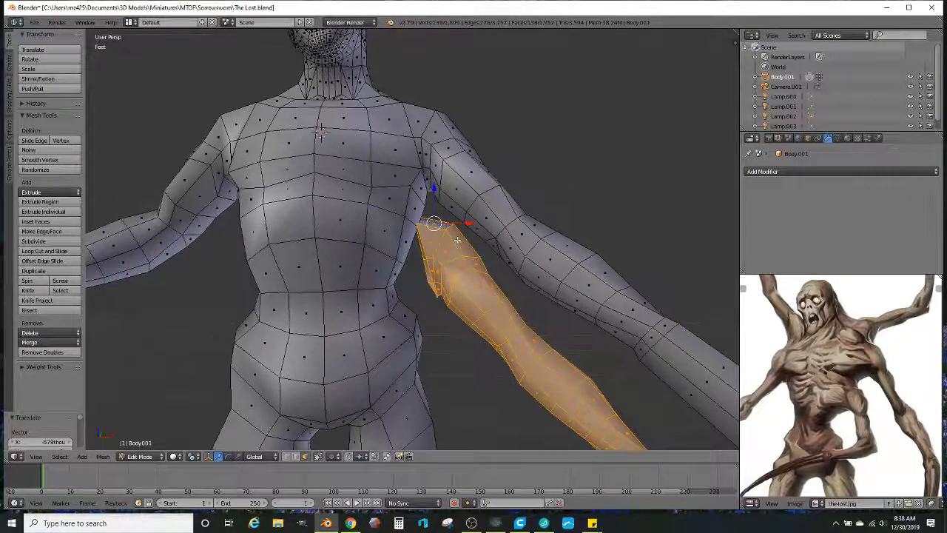
pyautogui.scroll(1, 457, 256)
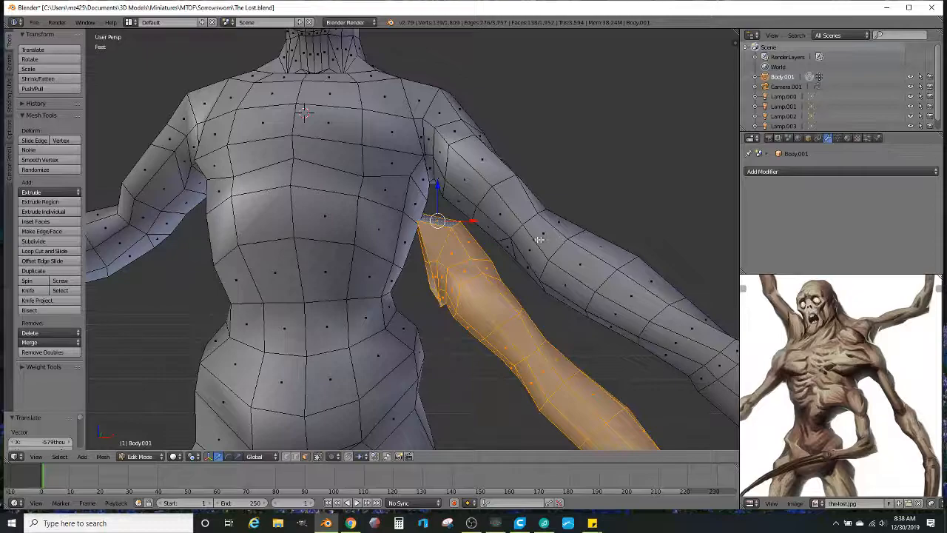
# Step: Rotate the new arm about 13.4° to hang steeper and reposition its shoulder end against the side of the torso
pyautogui.scroll(-2, 540, 240)
pyautogui.moveTo(532, 239)
pyautogui.mouseDown(button='middle')
pyautogui.moveTo(540, 259)
pyautogui.moveTo(535, 239)
pyautogui.mouseUp(button='middle')
pyautogui.press('r')
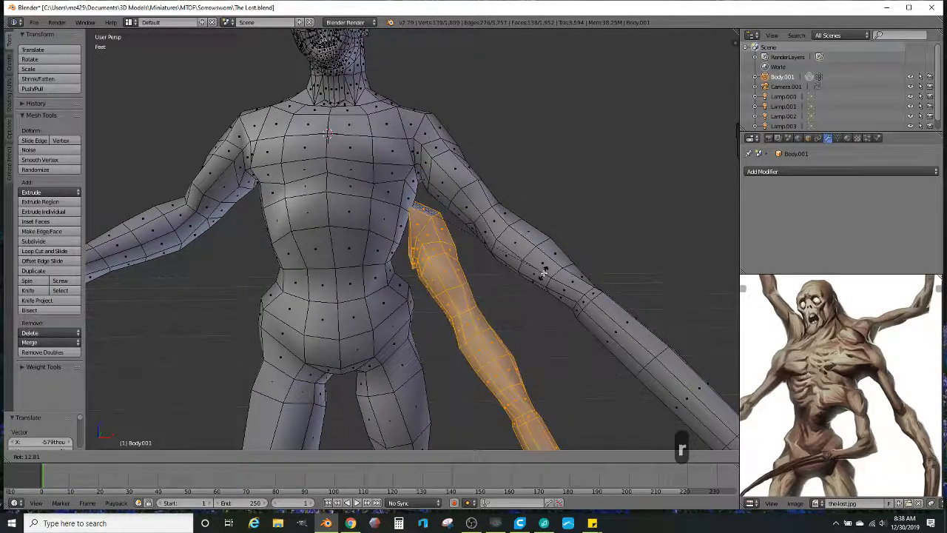
pyautogui.click(545, 273)
pyautogui.press('g')
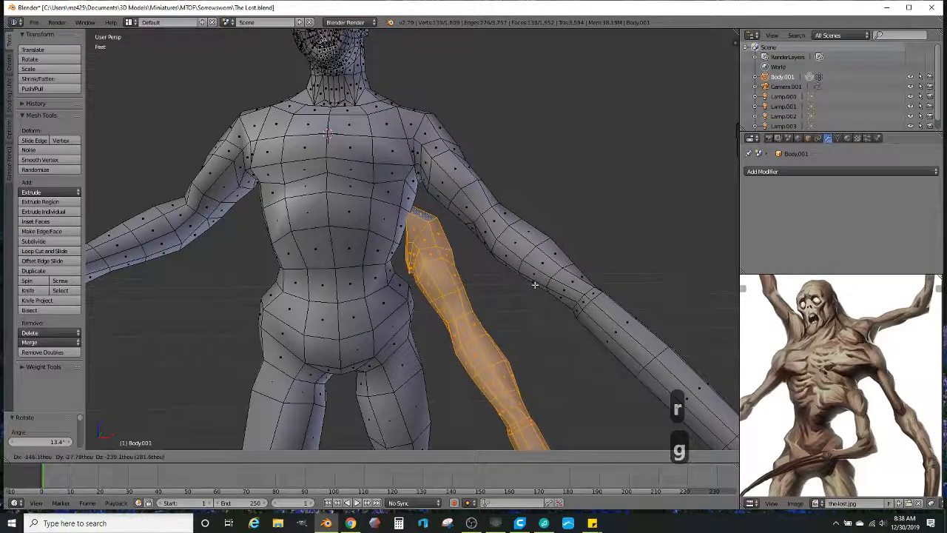
pyautogui.click(535, 285)
pyautogui.moveTo(535, 284); pyautogui.dragTo(305, 390, button='middle')
pyautogui.moveTo(503, 245); pyautogui.dragTo(478, 244)
# Step: Delete the faces on the side of the torso next to the new arm's open shoulder end
pyautogui.moveTo(461, 256); pyautogui.dragTo(571, 258, button='middle')
pyautogui.scroll(5, 469, 284)
pyautogui.rightClick(476, 286)
pyautogui.rightClick(492, 290)
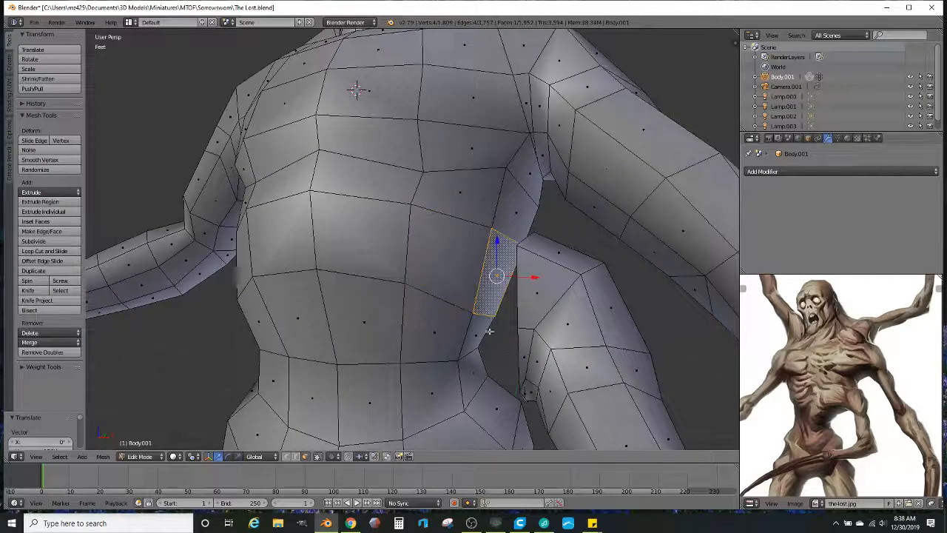
pyautogui.keyDown('ctrl'); pyautogui.rightClick(474, 337); pyautogui.keyUp('ctrl')
pyautogui.scroll(-2, 463, 322)
pyautogui.moveTo(459, 316); pyautogui.dragTo(90, 370, button='middle')
pyautogui.scroll(1, 424, 289)
pyautogui.keyDown('ctrl'); pyautogui.rightClick(431, 265); pyautogui.keyUp('ctrl')
pyautogui.moveTo(443, 293); pyautogui.dragTo(419, 300, button='middle')
pyautogui.press('x')
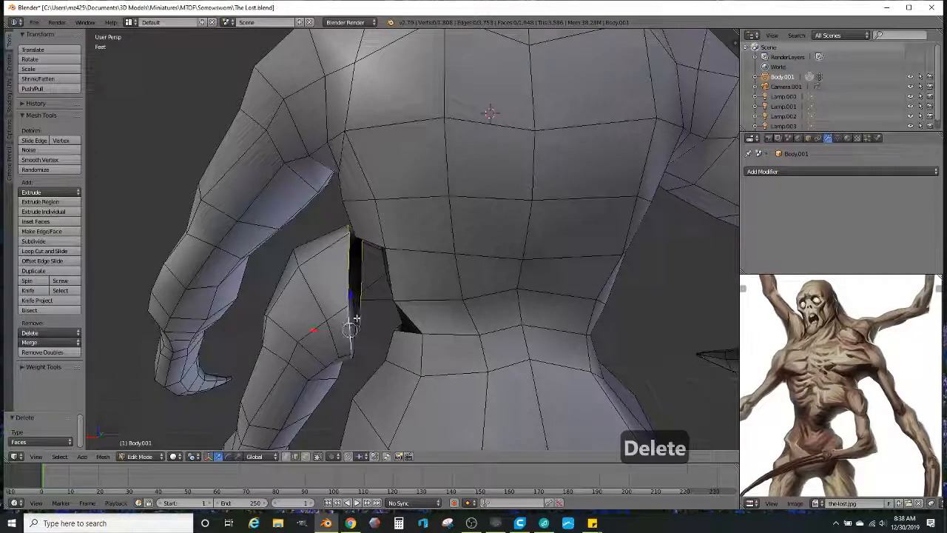
# Step: Bridge the edge loops of the torso opening and the new arm's shoulder end, and smooth the joining vertices
pyautogui.keyDown('alt'); pyautogui.keyDown('shift'); pyautogui.rightClick(386, 271); pyautogui.keyUp('shift'); pyautogui.keyUp('alt')
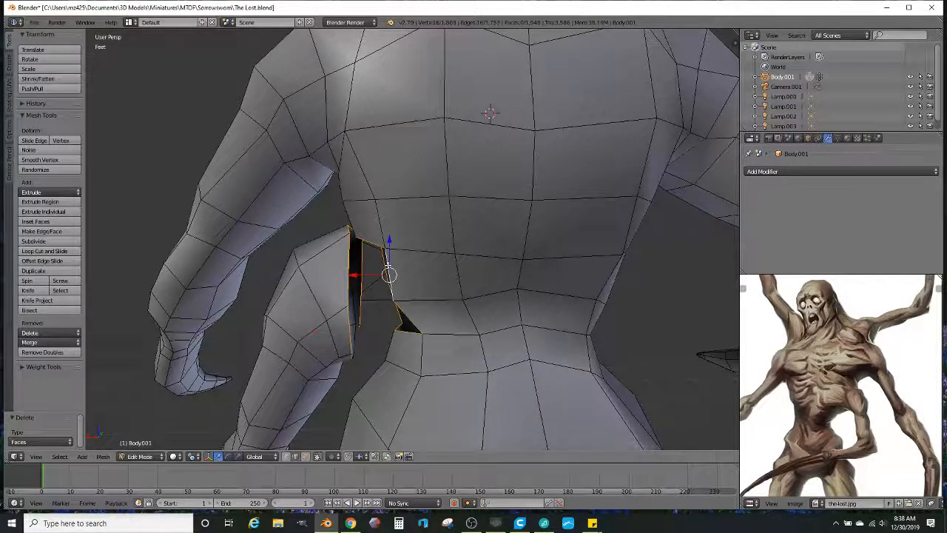
pyautogui.click(102, 457)
pyautogui.moveTo(119, 321)
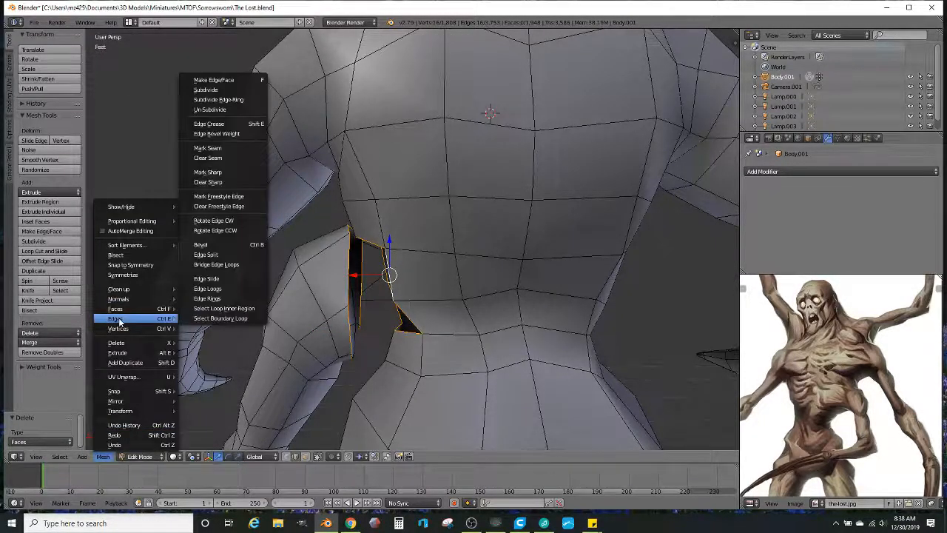
pyautogui.click(216, 265)
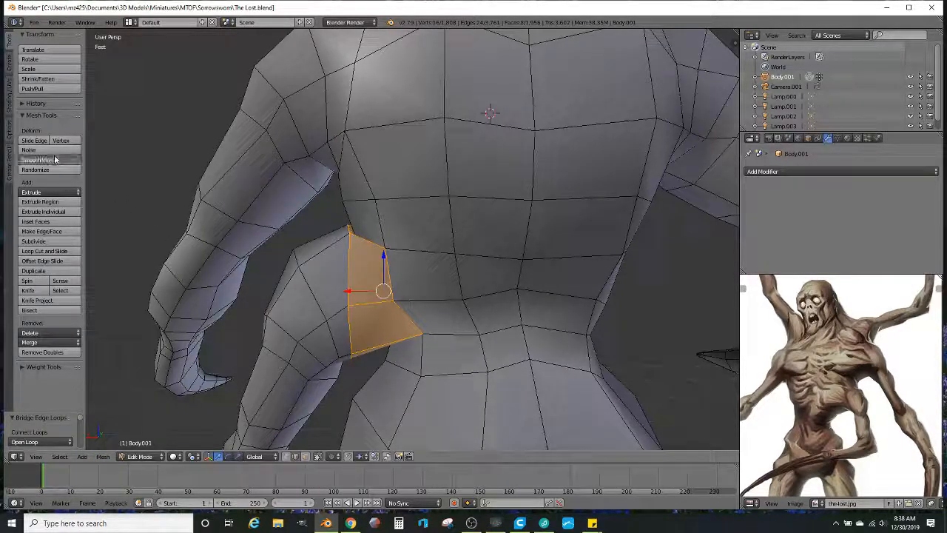
pyautogui.click(54, 159)
# Step: Lasso-select the new lower arm in wireframe, from the elbow down to the blade tip, including the missed forearm faces
pyautogui.moveTo(311, 274); pyautogui.dragTo(447, 355, button='middle')
pyautogui.scroll(3, 449, 323)
pyautogui.moveTo(448, 323)
pyautogui.mouseDown(button='middle')
pyautogui.moveTo(465, 334)
pyautogui.moveTo(442, 274)
pyautogui.moveTo(450, 263)
pyautogui.moveTo(470, 317)
pyautogui.moveTo(444, 273)
pyautogui.moveTo(387, 278)
pyautogui.mouseUp(button='middle')
pyautogui.press('z')
pyautogui.rightClick(391, 234)
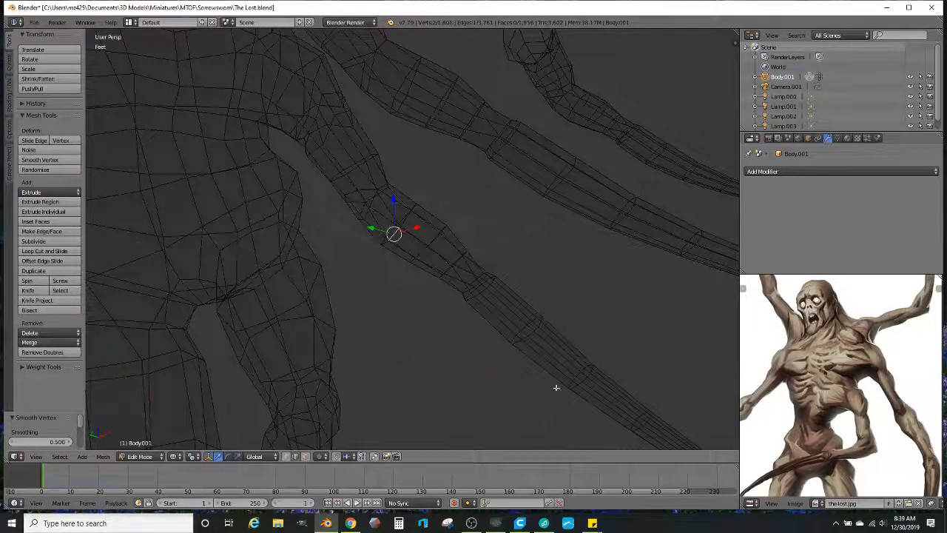
pyautogui.scroll(-2, 502, 420)
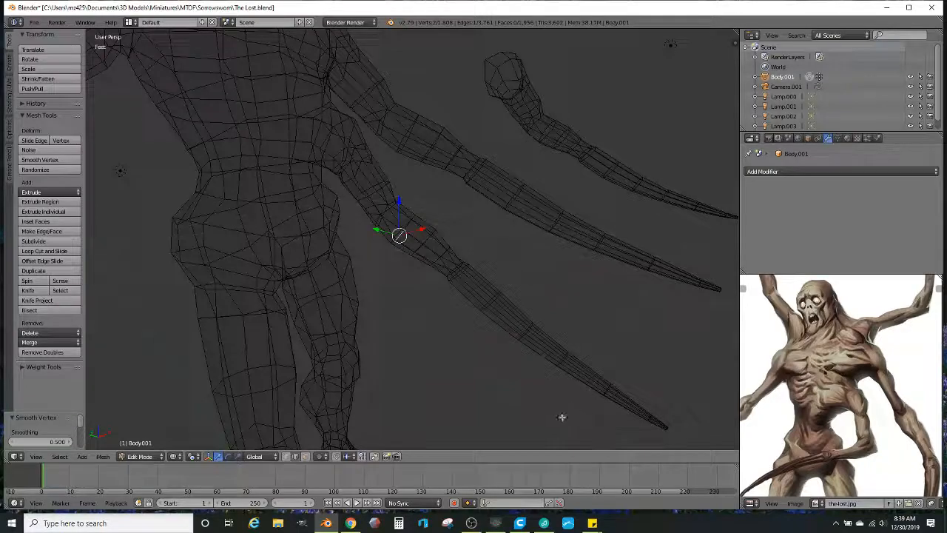
pyautogui.keyDown('ctrl'); pyautogui.moveTo(674, 435); pyautogui.dragTo(559, 307); pyautogui.keyUp('ctrl')
pyautogui.keyDown('ctrl'); pyautogui.moveTo(525, 366); pyautogui.dragTo(548, 287); pyautogui.keyUp('ctrl')
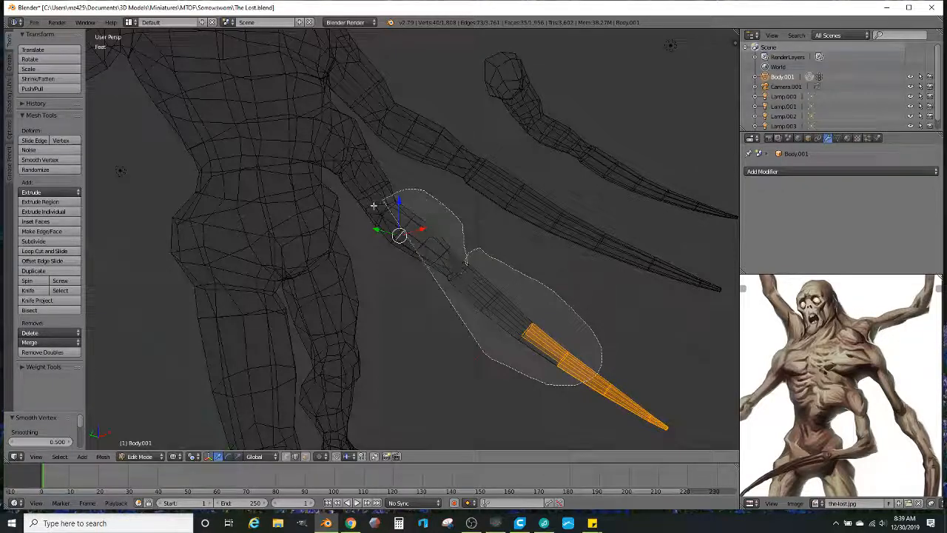
pyautogui.keyDown('ctrl'); pyautogui.moveTo(356, 215); pyautogui.dragTo(355, 216); pyautogui.keyUp('ctrl')
pyautogui.scroll(3, 489, 301)
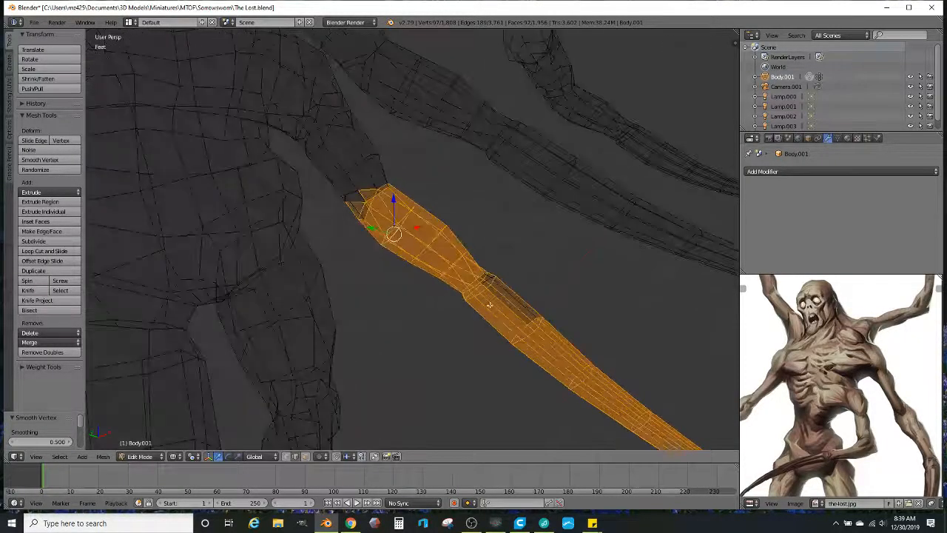
pyautogui.keyDown('ctrl'); pyautogui.moveTo(512, 232); pyautogui.dragTo(578, 342); pyautogui.keyUp('ctrl')
pyautogui.scroll(3, 358, 256)
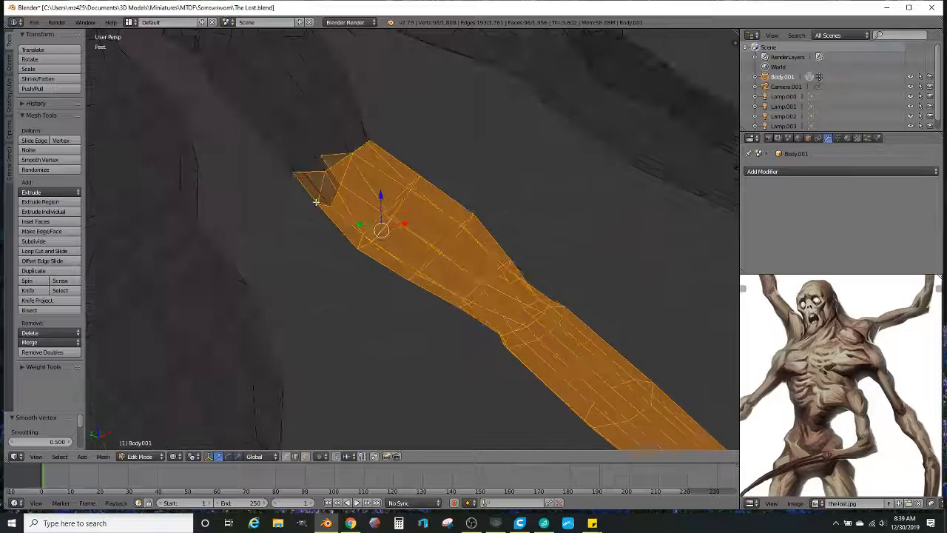
pyautogui.scroll(-2, 316, 202)
pyautogui.press('z')
pyautogui.moveTo(316, 202); pyautogui.dragTo(503, 170, button='middle')
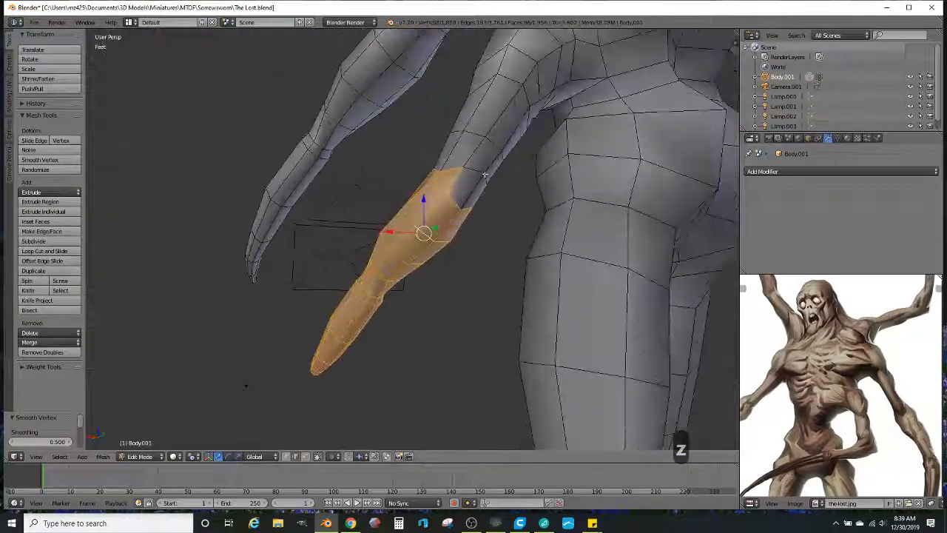
# Step: From a side view, rotate the selected forearm and blade about 23° upward and shift them slightly to line up with the elbow
pyautogui.scroll(-3, 385, 201)
pyautogui.moveTo(385, 200); pyautogui.dragTo(448, 233, button='middle')
pyautogui.scroll(-1, 458, 213)
pyautogui.scroll(3, 449, 234)
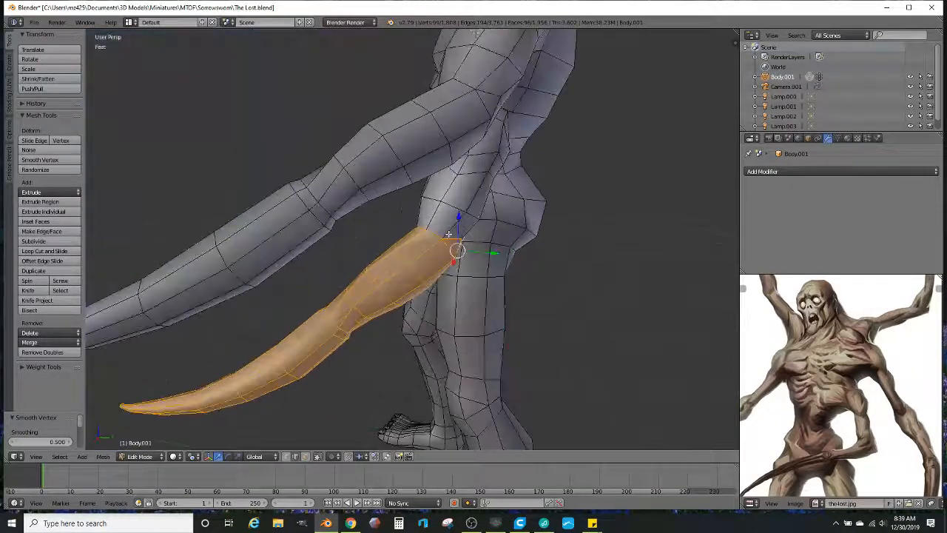
pyautogui.press('r')
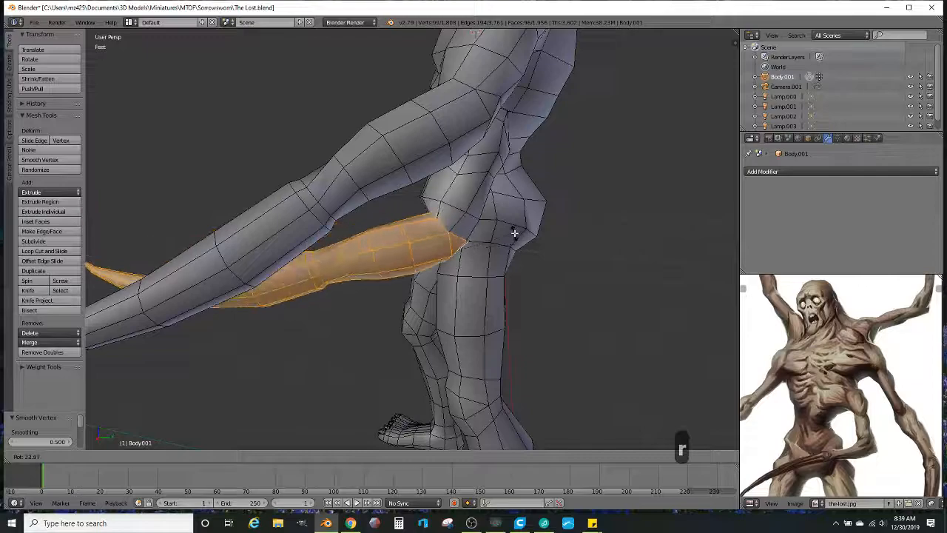
pyautogui.click(514, 233)
pyautogui.press('g')
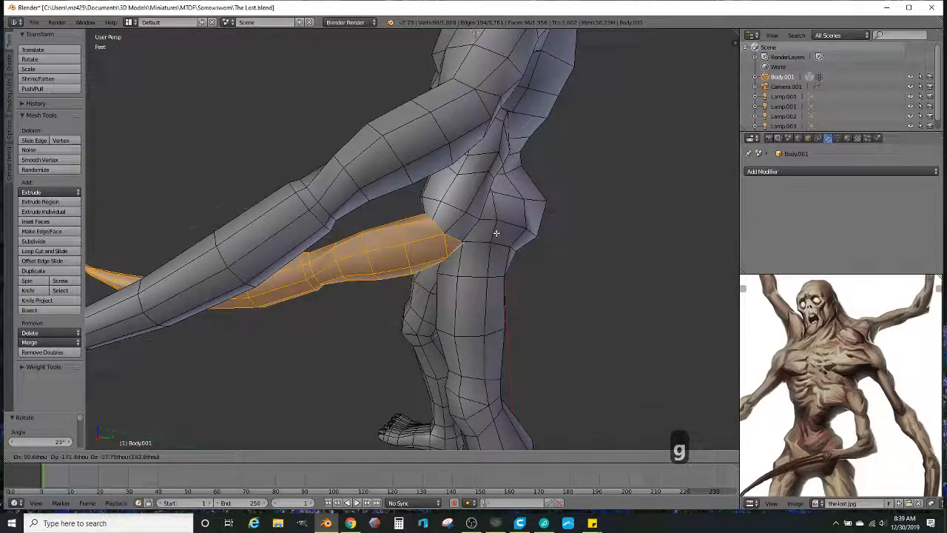
pyautogui.click(496, 233)
# Step: Rotate the selected forearm and blade of the new waist-level arm about -7.14° so it angles further from the elbow
pyautogui.moveTo(496, 233); pyautogui.dragTo(462, 255, button='middle')
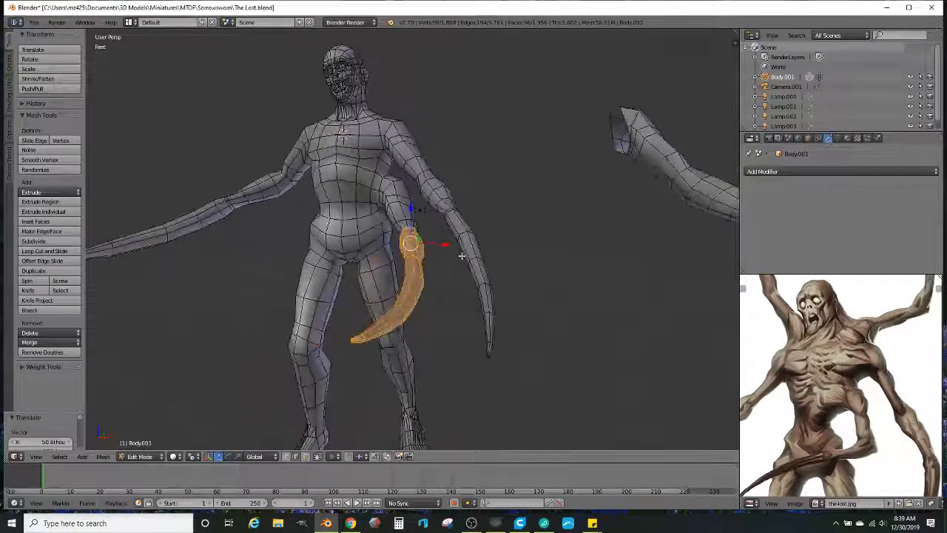
pyautogui.moveTo(451, 307); pyautogui.dragTo(467, 265, button='middle')
pyautogui.scroll(-2, 473, 259)
pyautogui.scroll(3, 466, 252)
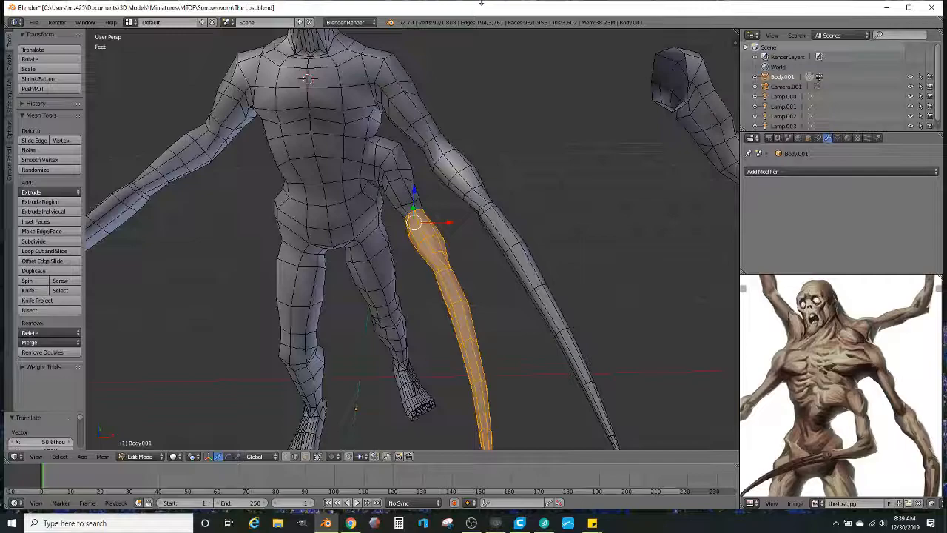
pyautogui.moveTo(611, 115); pyautogui.dragTo(355, 125, button='middle')
pyautogui.scroll(2, 503, 192)
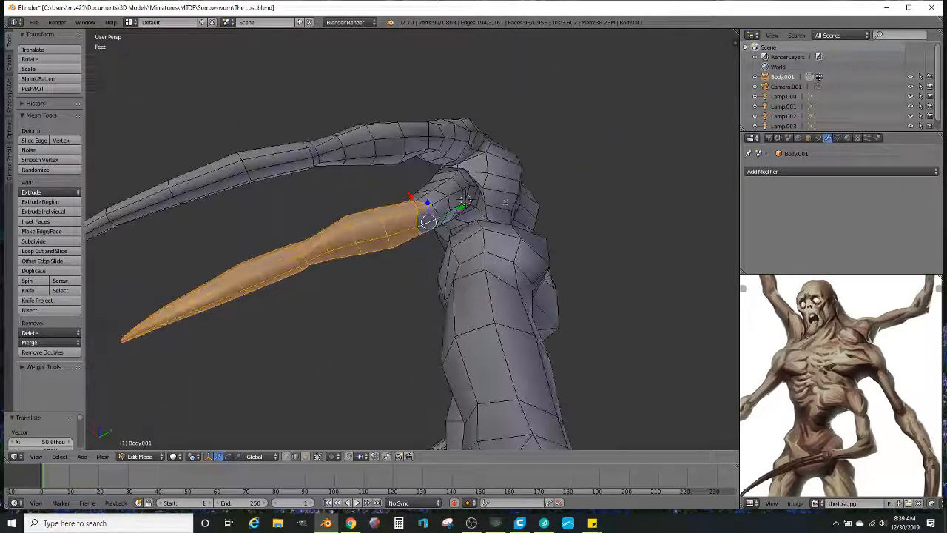
pyautogui.moveTo(508, 196); pyautogui.dragTo(507, 189, button='middle')
pyautogui.press('r')
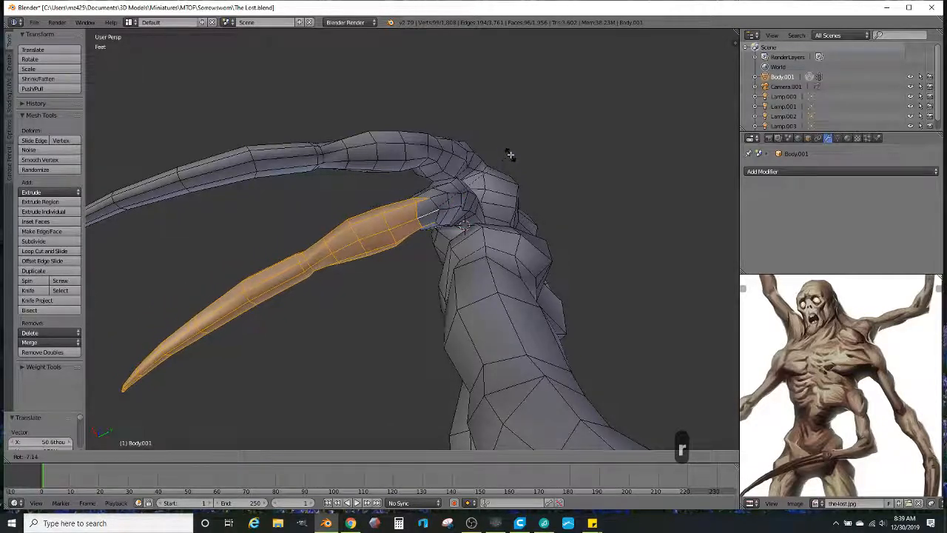
pyautogui.click(509, 154)
# Step: Lasso-select only the blade section of the new waist-level arm in wireframe, from the wrist to the tip
pyautogui.moveTo(509, 154); pyautogui.dragTo(448, 237, button='middle')
pyautogui.press('z')
pyautogui.rightClick(442, 235)
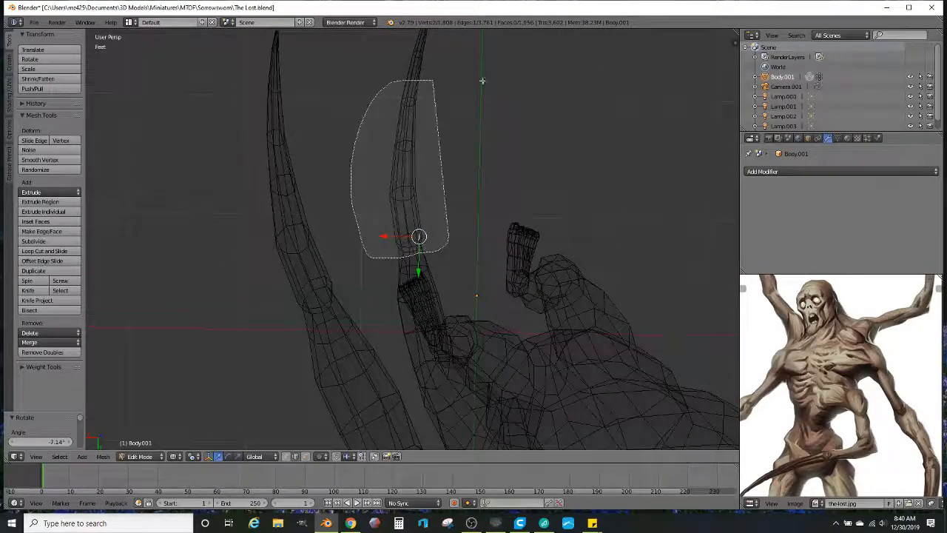
pyautogui.keyDown('ctrl'); pyautogui.moveTo(482, 81); pyautogui.dragTo(489, 89); pyautogui.keyUp('ctrl')
pyautogui.scroll(-2, 498, 111)
pyautogui.keyDown('ctrl'); pyautogui.moveTo(372, 131); pyautogui.dragTo(457, 118); pyautogui.keyUp('ctrl')
pyautogui.moveTo(505, 87)
pyautogui.mouseDown(button='middle')
pyautogui.moveTo(513, 197)
pyautogui.moveTo(476, 205)
pyautogui.moveTo(571, 198)
pyautogui.moveTo(484, 203)
pyautogui.mouseUp(button='middle')
pyautogui.press('z')
# Step: From a side view, rotate the selected blade about 22.8° upward at the wrist so it sweeps across the hips
pyautogui.scroll(-2, 571, 198)
pyautogui.scroll(7, 481, 203)
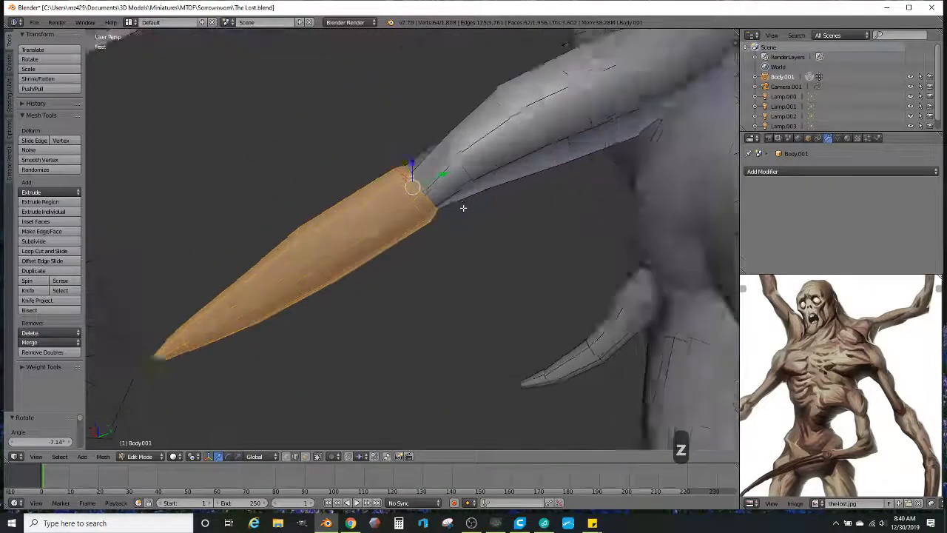
pyautogui.moveTo(435, 172); pyautogui.dragTo(424, 181, button='middle')
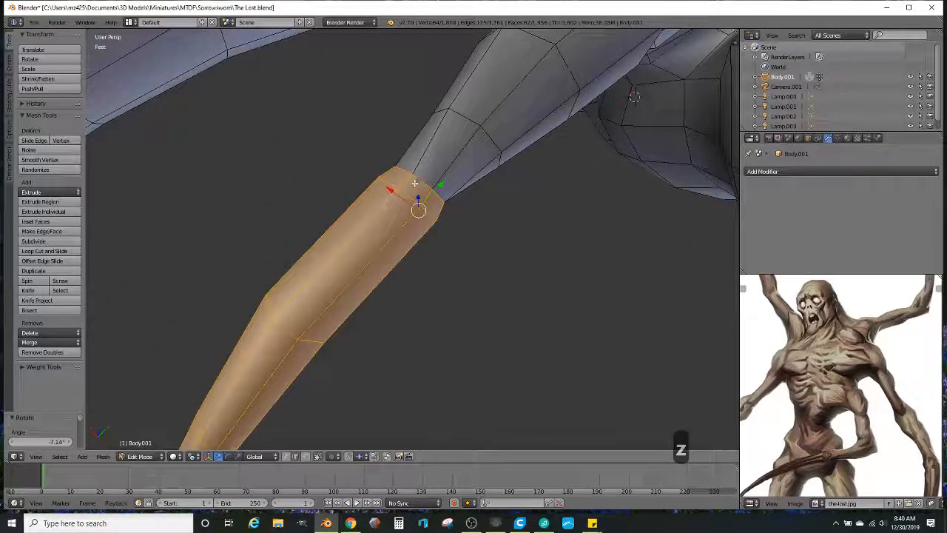
pyautogui.scroll(-4, 421, 173)
pyautogui.moveTo(420, 173); pyautogui.dragTo(483, 278, button='middle')
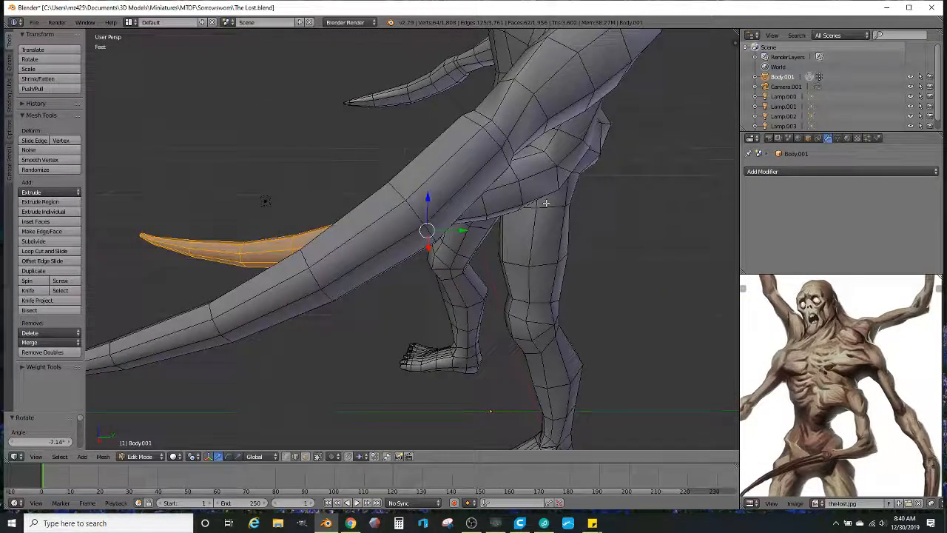
pyautogui.press('r')
pyautogui.click(500, 232)
pyautogui.moveTo(497, 231)
pyautogui.mouseDown(button='middle')
pyautogui.moveTo(581, 222)
pyautogui.moveTo(572, 191)
pyautogui.moveTo(502, 214)
pyautogui.mouseUp(button='middle')
pyautogui.scroll(-6, 529, 209)
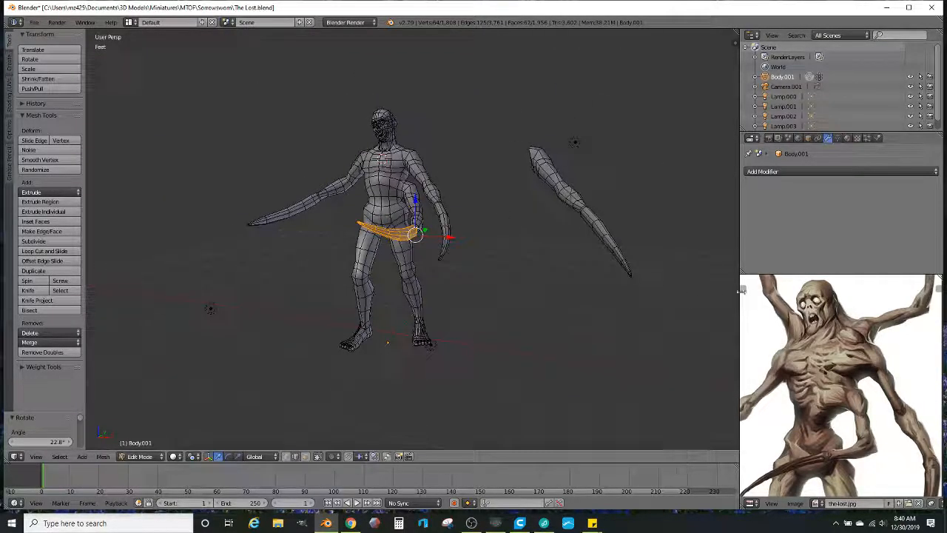
# Step: In face select mode, lasso-select the forearm and blade of the detached spare arm in wireframe, checking the reference image's raised arms
pyautogui.moveTo(526, 317); pyautogui.dragTo(560, 249, button='middle')
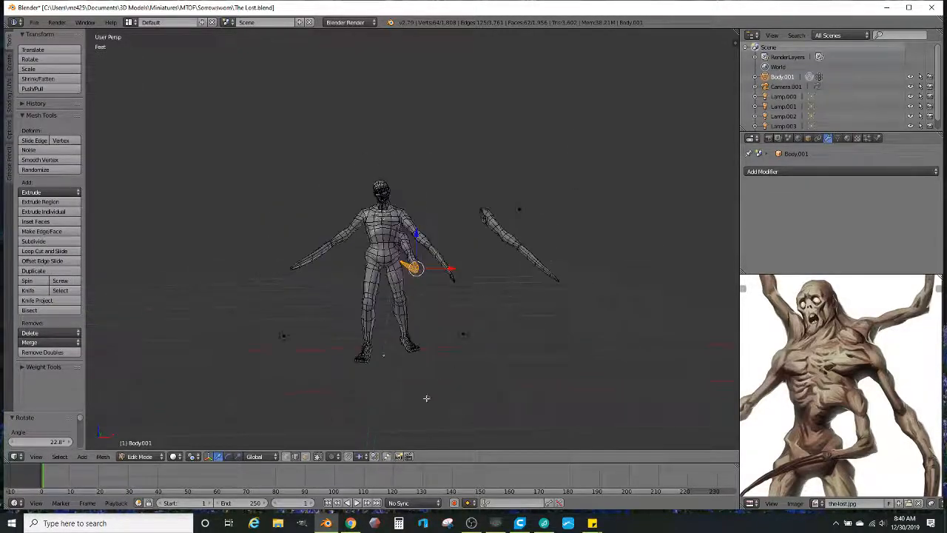
pyautogui.keyDown('shift'); pyautogui.moveTo(521, 272); pyautogui.dragTo(501, 287, button='middle'); pyautogui.keyUp('shift')
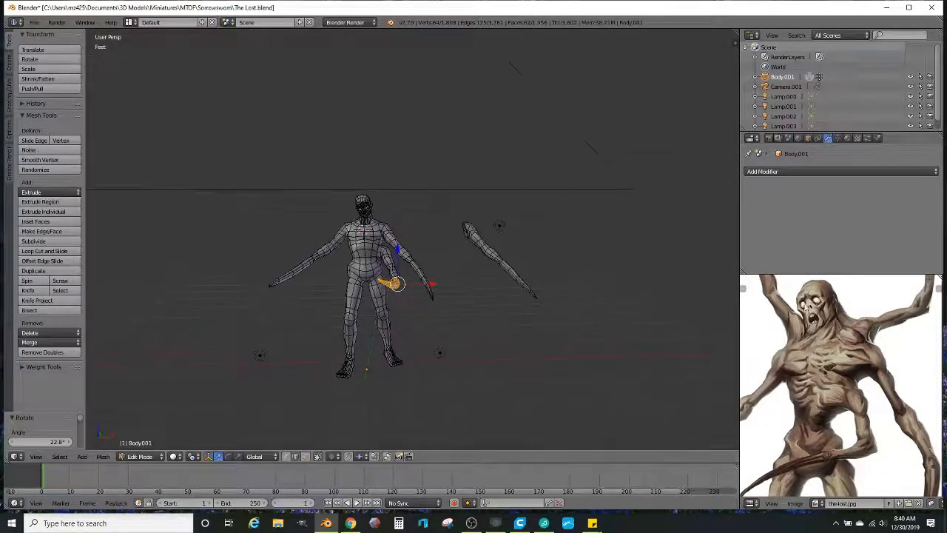
pyautogui.scroll(-2, 836, 378)
pyautogui.moveTo(837, 377); pyautogui.dragTo(838, 399, button='middle')
pyautogui.moveTo(635, 299); pyautogui.dragTo(322, 437, button='middle')
pyautogui.press('z')
pyautogui.click(308, 457)
pyautogui.moveTo(457, 291); pyautogui.dragTo(484, 276, button='middle')
pyautogui.press('z')
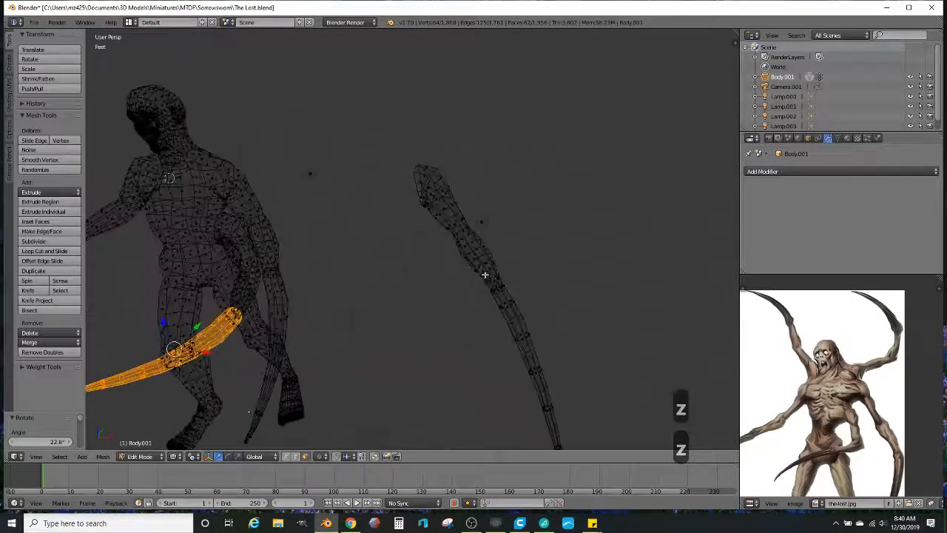
pyautogui.rightClick(483, 273)
pyautogui.scroll(-2, 486, 271)
pyautogui.press('z')
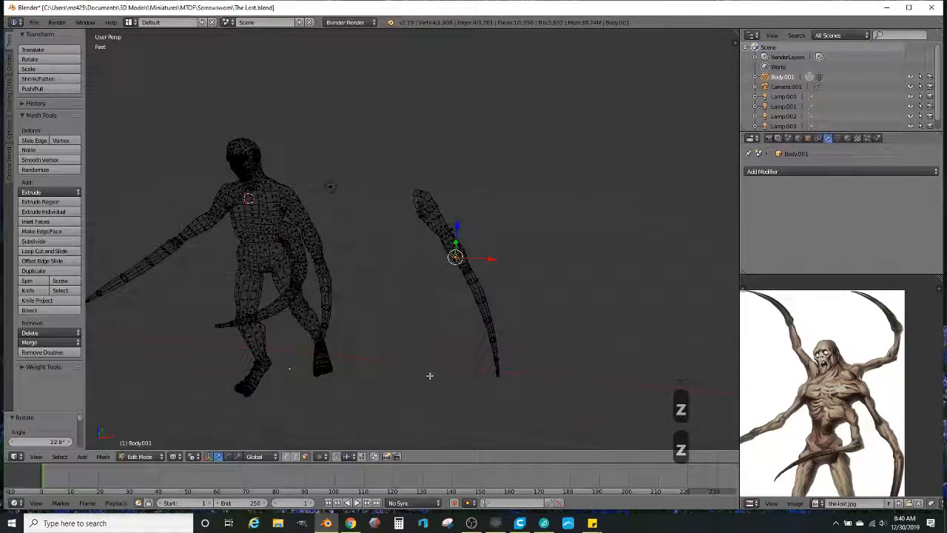
pyautogui.moveTo(553, 386)
pyautogui.keyDown('ctrl'); pyautogui.mouseDown()
pyautogui.moveTo(513, 241)
pyautogui.moveTo(430, 231)
pyautogui.mouseUp(); pyautogui.keyUp('ctrl')
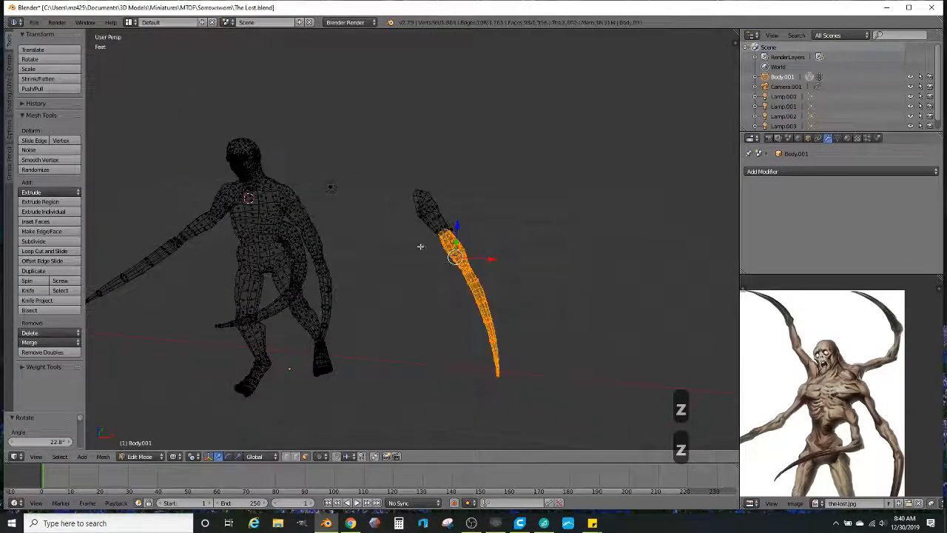
pyautogui.scroll(4, 562, 201)
pyautogui.press('z')
# Step: From a side view, rotate the spare arm's forearm and blade about 23.7° at the elbow and shift them to line up
pyautogui.moveTo(558, 205)
pyautogui.mouseDown(button='middle')
pyautogui.moveTo(388, 231)
pyautogui.moveTo(323, 207)
pyautogui.moveTo(367, 271)
pyautogui.mouseUp(button='middle')
pyautogui.scroll(3, 323, 203)
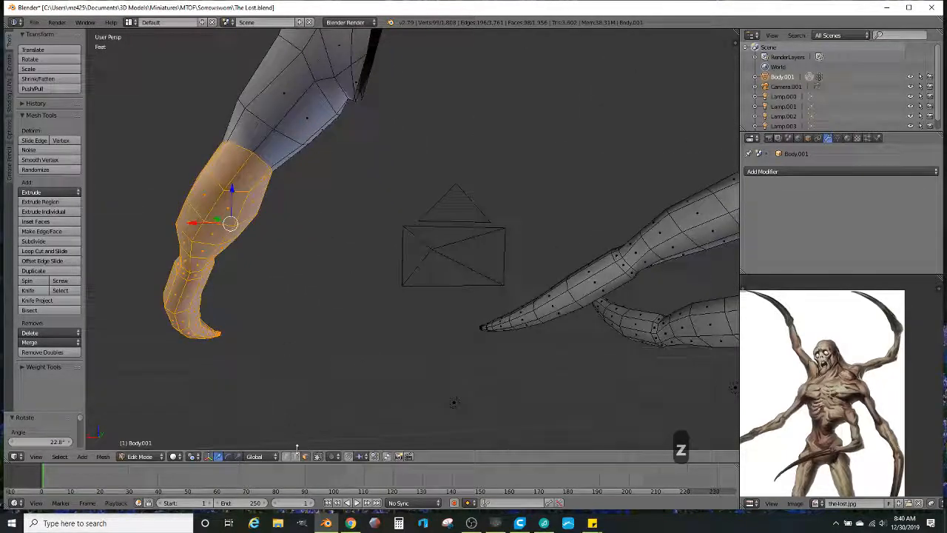
pyautogui.scroll(-3, 370, 173)
pyautogui.moveTo(370, 173); pyautogui.dragTo(459, 208, button='middle')
pyautogui.scroll(-3, 476, 207)
pyautogui.press('r')
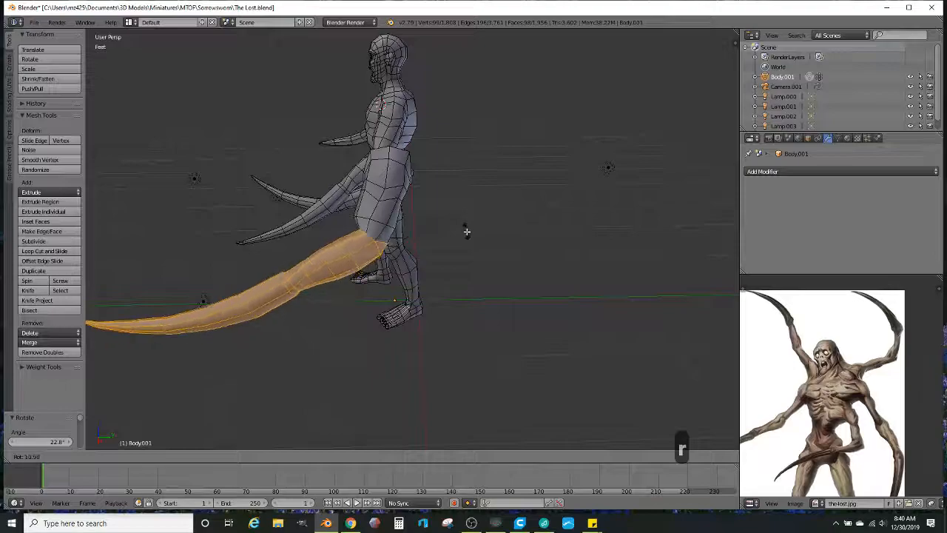
pyautogui.click(465, 241)
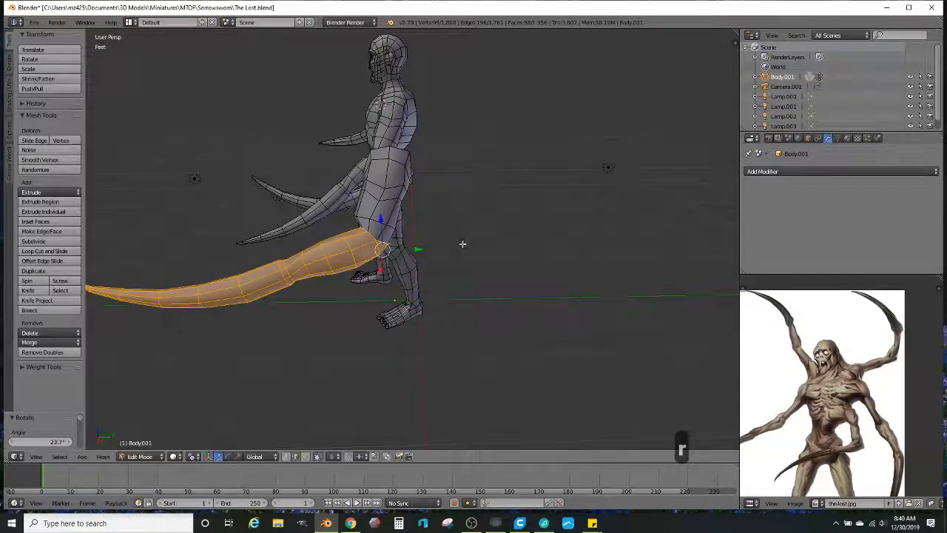
pyautogui.press('g')
pyautogui.click(447, 251)
# Step: Lasso-select the spare arm's blade section in wireframe, from the wrist to the tip, including the missed faces at the wrist
pyautogui.moveTo(447, 252)
pyautogui.mouseDown(button='middle')
pyautogui.moveTo(399, 261)
pyautogui.moveTo(381, 283)
pyautogui.moveTo(370, 281)
pyautogui.mouseUp(button='middle')
pyautogui.press('z')
pyautogui.scroll(1, 370, 281)
pyautogui.rightClick(370, 277)
pyautogui.rightClick(333, 281)
pyautogui.moveTo(357, 260)
pyautogui.keyDown('ctrl'); pyautogui.mouseDown()
pyautogui.moveTo(163, 197)
pyautogui.moveTo(103, 268)
pyautogui.mouseUp(); pyautogui.keyUp('ctrl')
pyautogui.press('z')
pyautogui.moveTo(402, 229)
pyautogui.mouseDown(button='middle')
pyautogui.moveTo(419, 197)
pyautogui.moveTo(607, 185)
pyautogui.moveTo(552, 218)
pyautogui.mouseUp(button='middle')
pyautogui.scroll(1, 419, 197)
pyautogui.press('z')
pyautogui.scroll(3, 531, 220)
pyautogui.press('z')
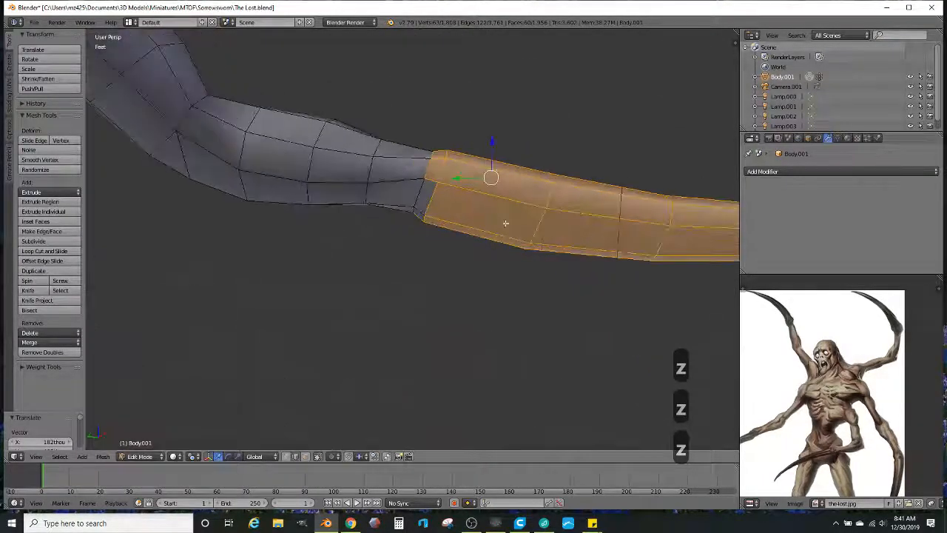
pyautogui.moveTo(420, 211); pyautogui.dragTo(146, 340, button='middle')
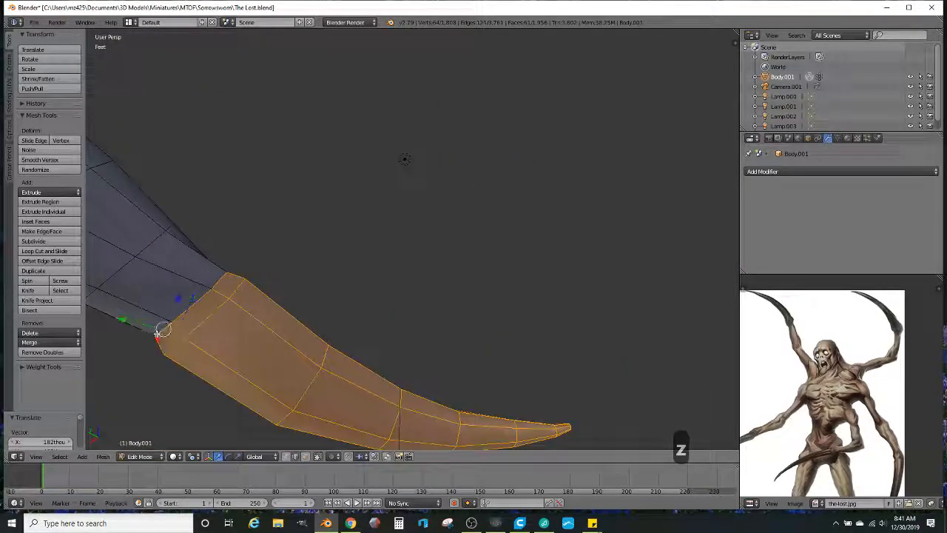
pyautogui.scroll(-5, 156, 334)
pyautogui.moveTo(303, 311); pyautogui.dragTo(419, 239, button='middle')
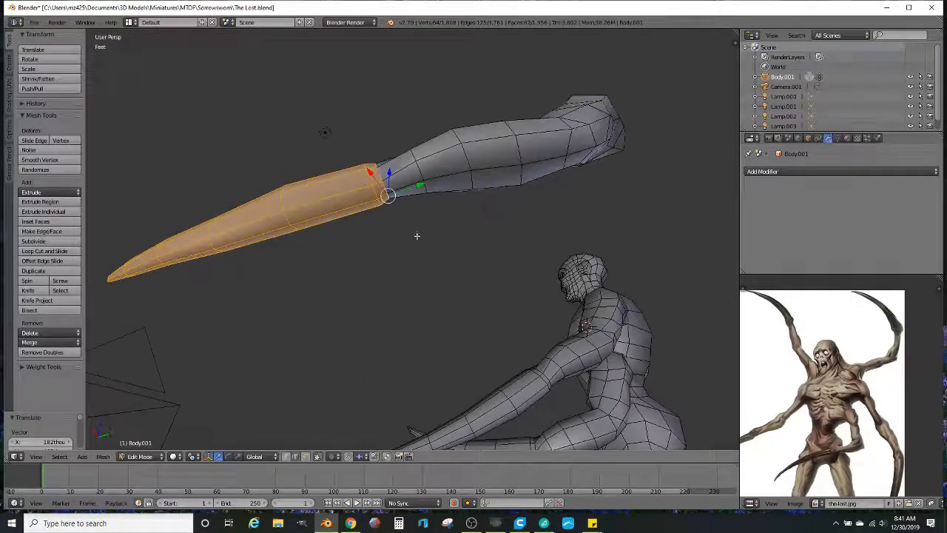
pyautogui.scroll(1, 325, 132)
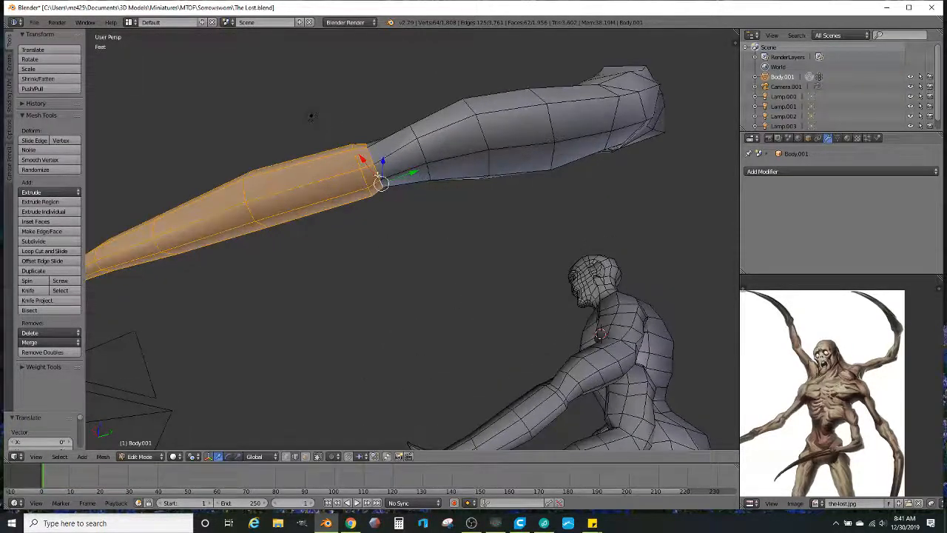
# Step: Rotate the spare arm's blade about 35.6° upward at the wrist and shift it slightly to line up with the forearm
pyautogui.scroll(-4, 441, 167)
pyautogui.moveTo(442, 167); pyautogui.dragTo(481, 247, button='middle')
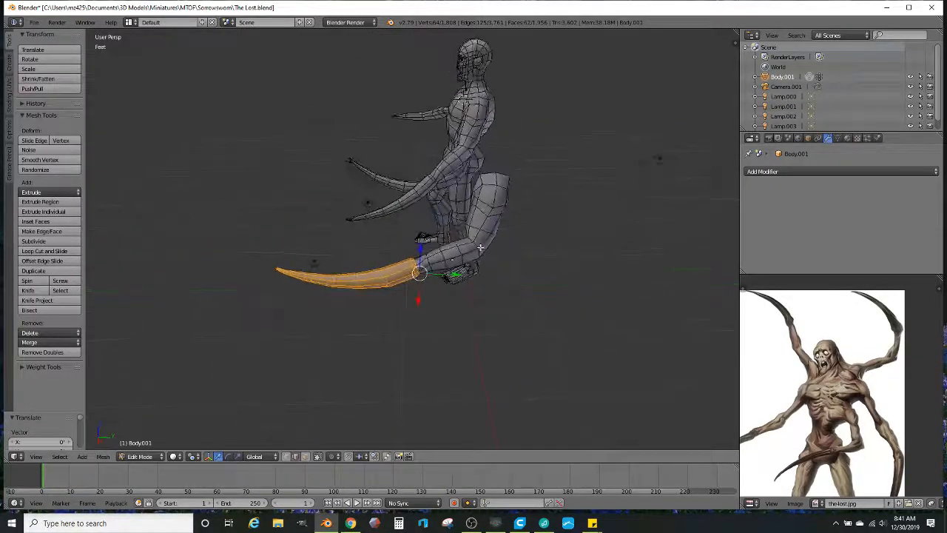
pyautogui.scroll(2, 481, 248)
pyautogui.press('r')
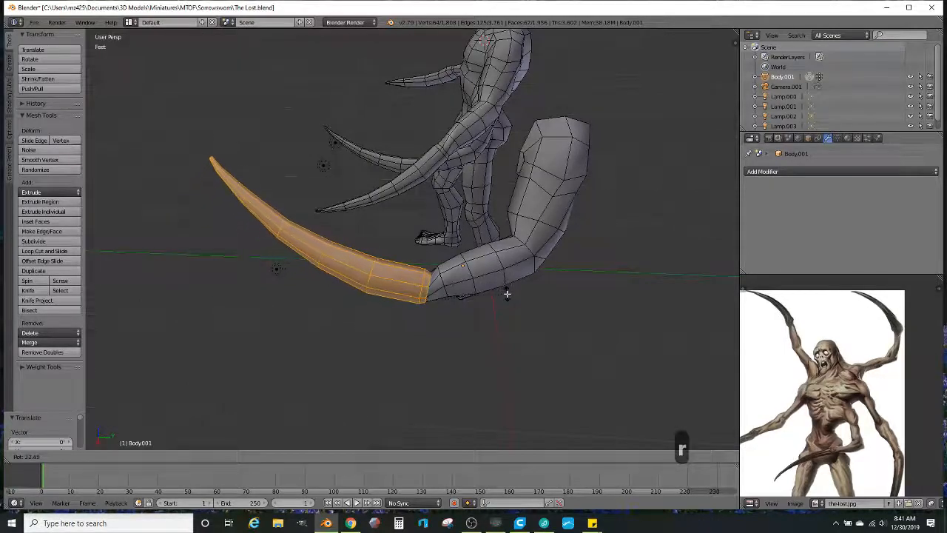
pyautogui.click(507, 298)
pyautogui.press('g')
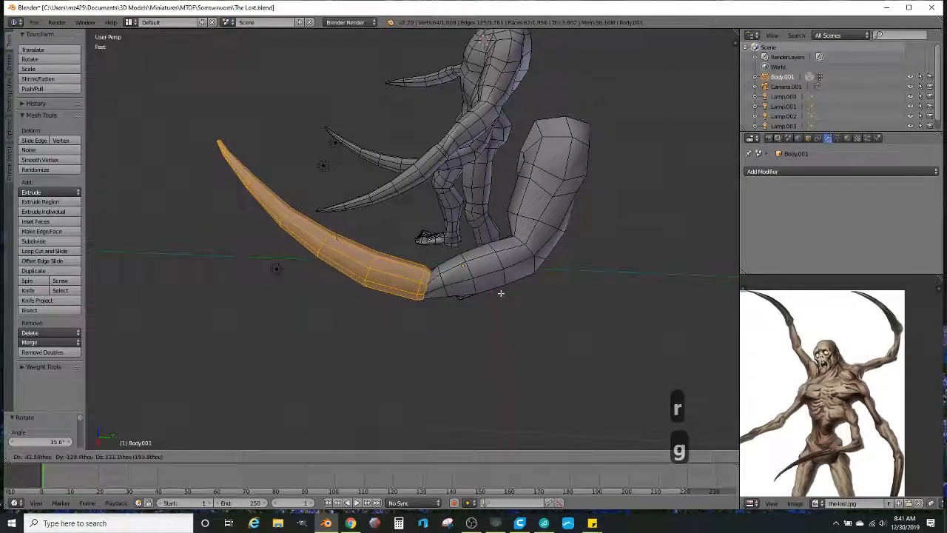
pyautogui.click(494, 291)
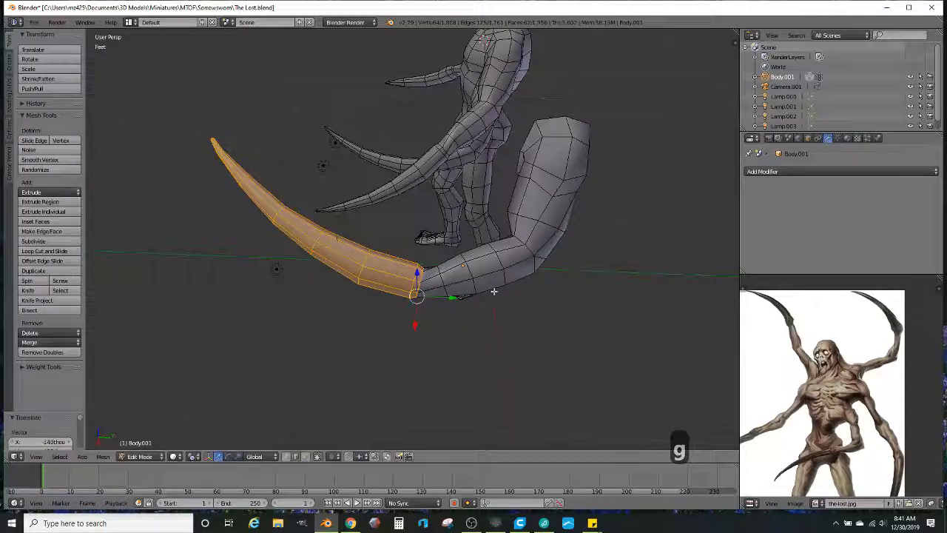
# Step: Lasso-select the whole detached spare arm in wireframe, from the open shoulder end to the blade tip
pyautogui.scroll(-3, 484, 277)
pyautogui.moveTo(484, 277); pyautogui.dragTo(587, 233, button='middle')
pyautogui.moveTo(546, 261); pyautogui.dragTo(516, 281, button='middle')
pyautogui.press('Tab')
pyautogui.press('Tab')
pyautogui.moveTo(315, 234); pyautogui.dragTo(449, 238, button='middle')
pyautogui.scroll(4, 448, 239)
pyautogui.moveTo(260, 199); pyautogui.dragTo(211, 294, button='middle')
pyautogui.press('z')
pyautogui.moveTo(211, 295)
pyautogui.keyDown('ctrl'); pyautogui.mouseDown()
pyautogui.moveTo(634, 169)
pyautogui.moveTo(113, 220)
pyautogui.mouseUp(); pyautogui.keyUp('ctrl')
pyautogui.press('z')
pyautogui.moveTo(264, 207)
pyautogui.mouseDown(button='middle')
pyautogui.moveTo(201, 214)
pyautogui.moveTo(338, 162)
pyautogui.mouseUp(button='middle')
pyautogui.scroll(-4, 220, 206)
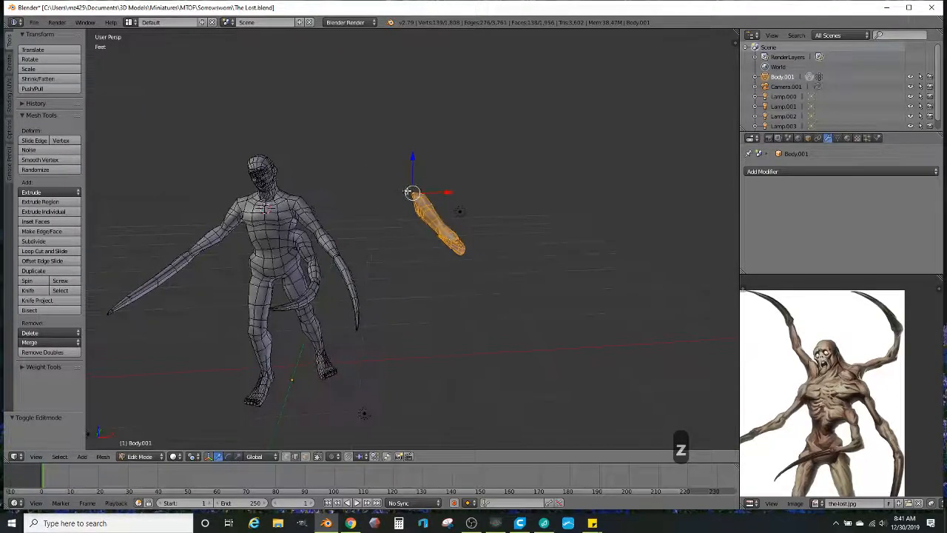
# Step: Rotate the spare arm until it points upward and move it beside the neck, above the shoulder with the waist-level arm
pyautogui.press('r')
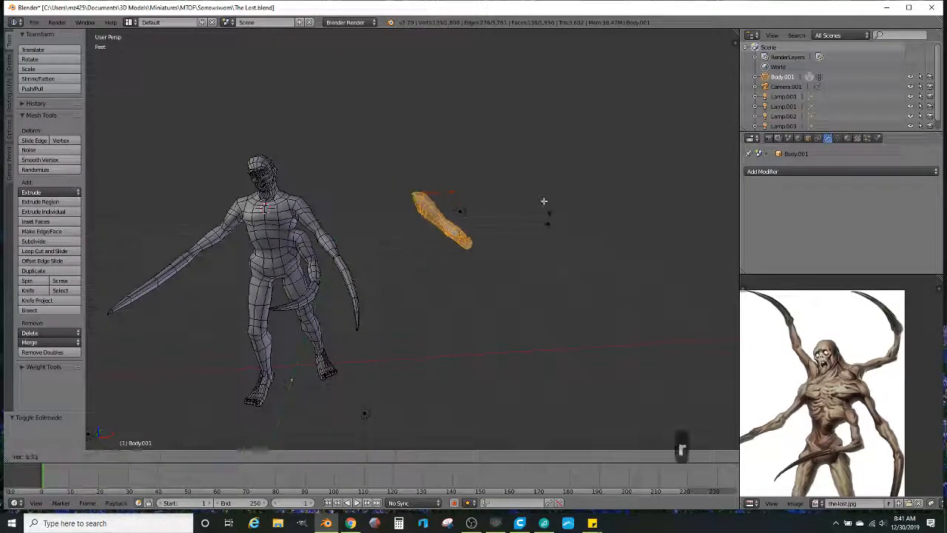
pyautogui.click(410, 62)
pyautogui.moveTo(473, 173); pyautogui.dragTo(468, 199, button='middle')
pyautogui.moveTo(468, 200); pyautogui.dragTo(370, 221)
pyautogui.moveTo(520, 297); pyautogui.dragTo(334, 210, button='middle')
pyautogui.moveTo(293, 202); pyautogui.dragTo(297, 202)
pyautogui.scroll(-3, 393, 198)
pyautogui.moveTo(393, 198); pyautogui.dragTo(412, 217, button='middle')
# Step: Try scaling the raised arm up slightly, and undo the scaling
pyautogui.press('s')
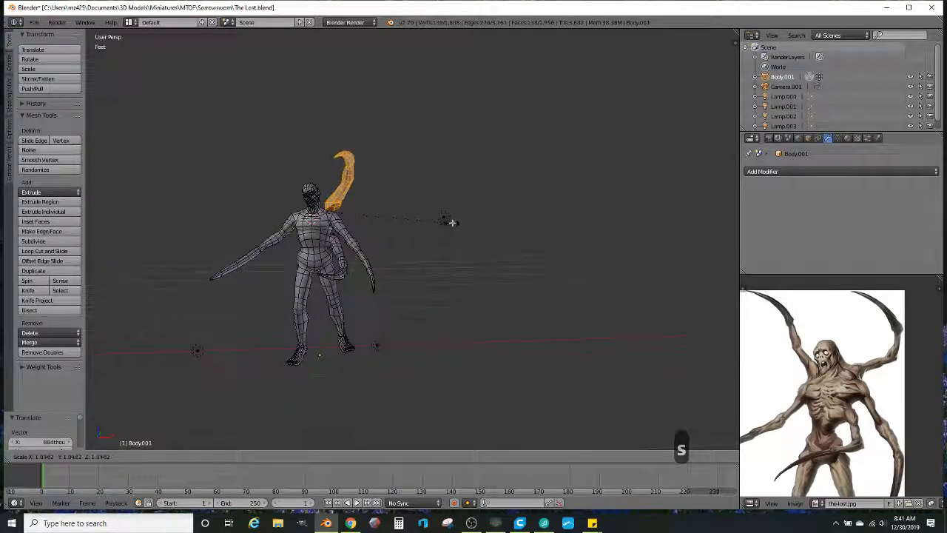
pyautogui.click(448, 220)
pyautogui.moveTo(436, 222); pyautogui.dragTo(539, 236, button='middle')
pyautogui.hotkey('ctrl', 'z')
# Step: Move the raised arm so its open shoulder end sits over the upper back, close to the neck
pyautogui.scroll(4, 495, 232)
pyautogui.moveTo(340, 265); pyautogui.dragTo(309, 273)
pyautogui.moveTo(309, 273); pyautogui.dragTo(458, 279, button='middle')
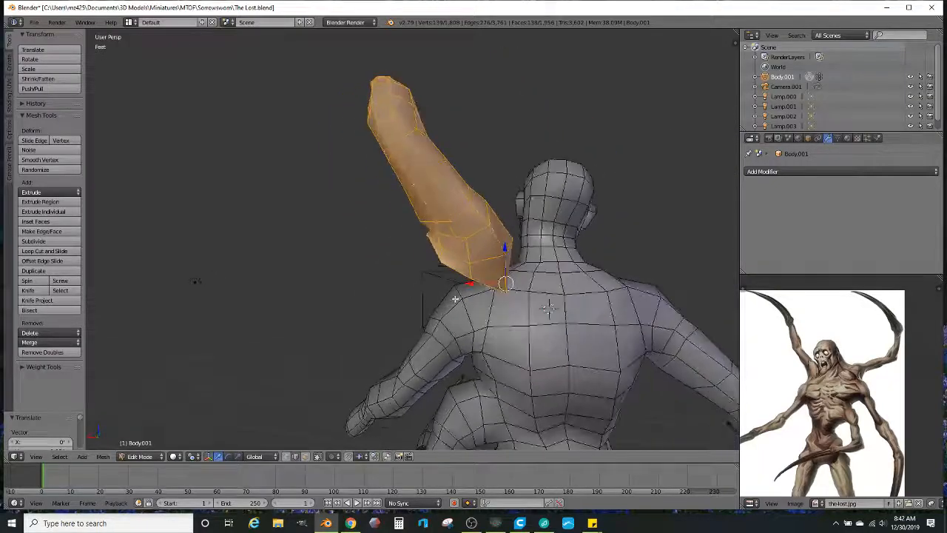
pyautogui.moveTo(469, 279); pyautogui.dragTo(548, 271)
pyautogui.moveTo(549, 270); pyautogui.dragTo(445, 266, button='middle')
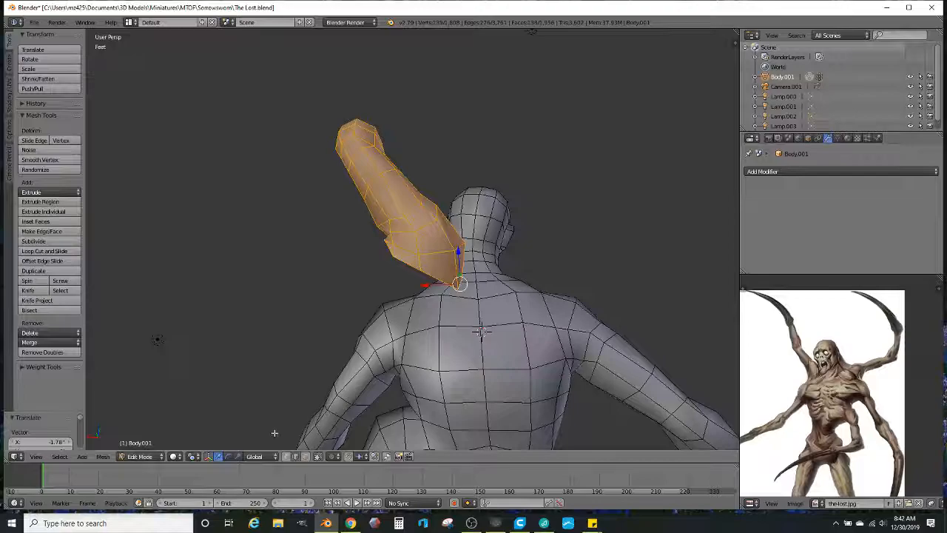
# Step: Set the pivot point to Bounding Box Center and rotate the edge loop at the raised arm's open shoulder end by about -24.7°
pyautogui.click(206, 456)
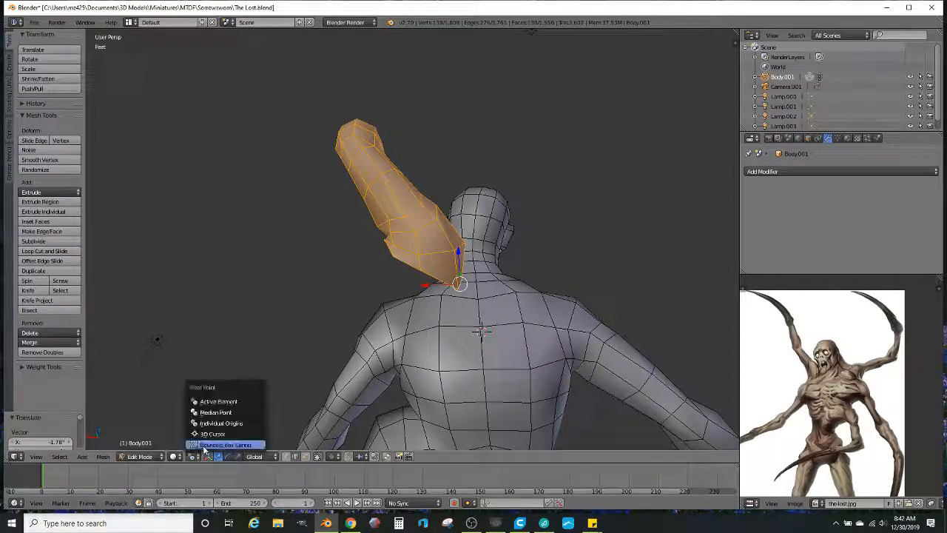
pyautogui.click(211, 441)
pyautogui.keyDown('alt'); pyautogui.rightClick(426, 281); pyautogui.keyUp('alt')
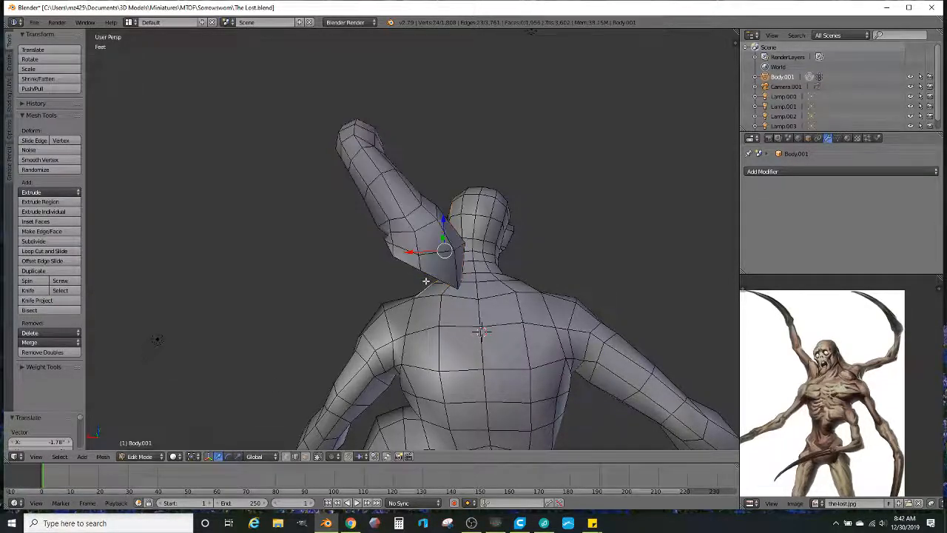
pyautogui.moveTo(433, 272); pyautogui.dragTo(503, 226, button='middle')
pyautogui.press('r')
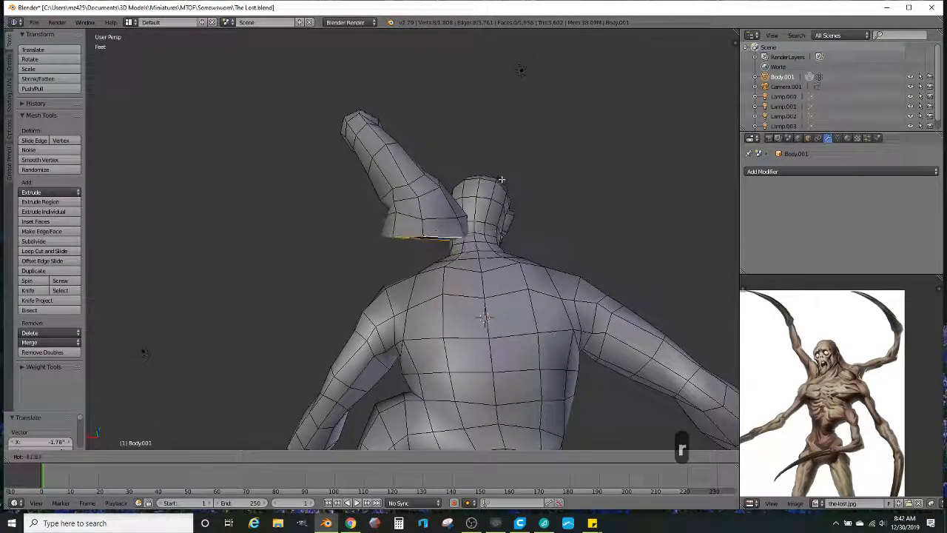
pyautogui.click(500, 190)
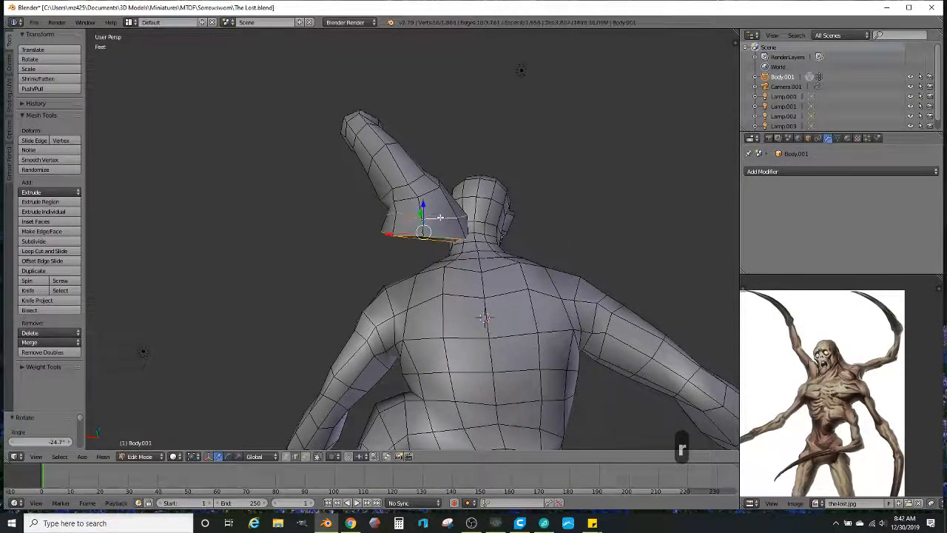
# Step: Rotate the last two edge loops at the raised arm's open end slightly and shift them closer to the upper back
pyautogui.press('r')
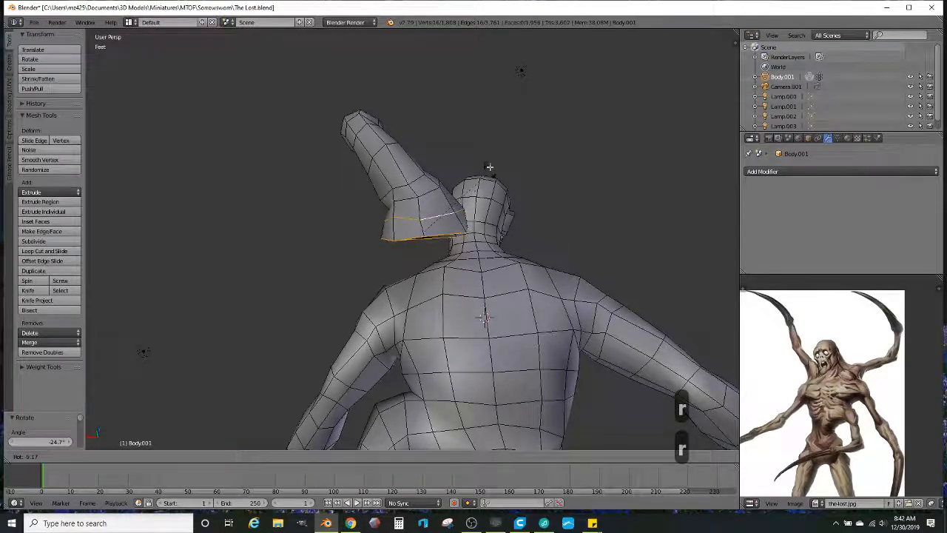
pyautogui.press('g')
pyautogui.click(503, 160)
# Step: Examine the raised arm's pose from the front and its open end's alignment with the upper back from behind
pyautogui.moveTo(504, 160); pyautogui.dragTo(598, 266, button='middle')
pyautogui.moveTo(550, 213)
pyautogui.mouseDown(button='middle')
pyautogui.moveTo(554, 180)
pyautogui.moveTo(548, 216)
pyautogui.moveTo(535, 215)
pyautogui.mouseUp(button='middle')
pyautogui.scroll(-4, 554, 180)
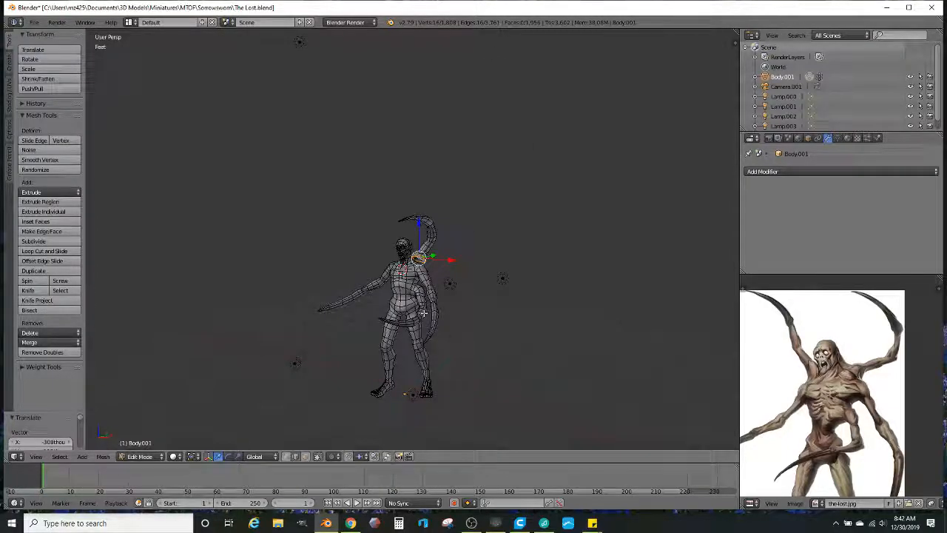
pyautogui.scroll(6, 423, 313)
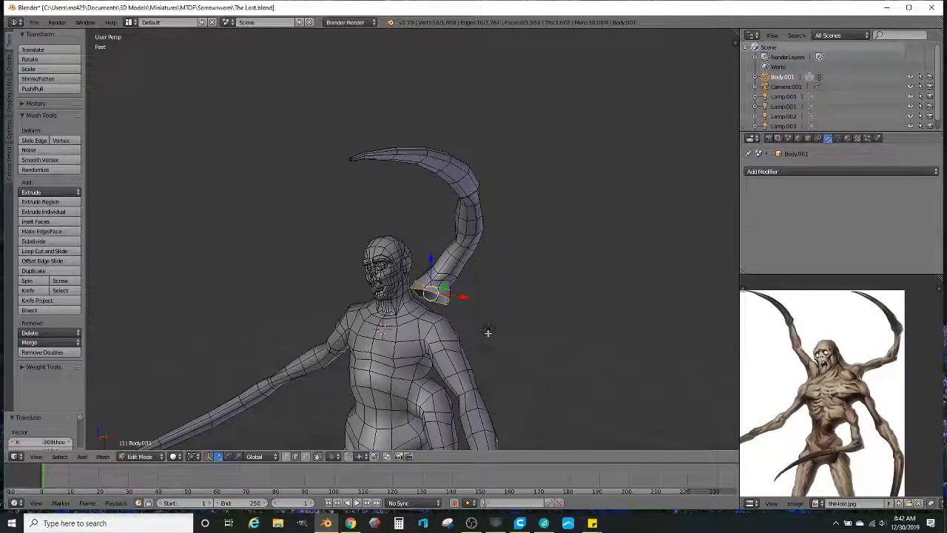
pyautogui.moveTo(450, 311); pyautogui.dragTo(435, 315, button='middle')
pyautogui.moveTo(414, 359); pyautogui.dragTo(426, 391, button='middle')
pyautogui.scroll(4, 420, 299)
pyautogui.moveTo(366, 247); pyautogui.dragTo(362, 235, button='middle')
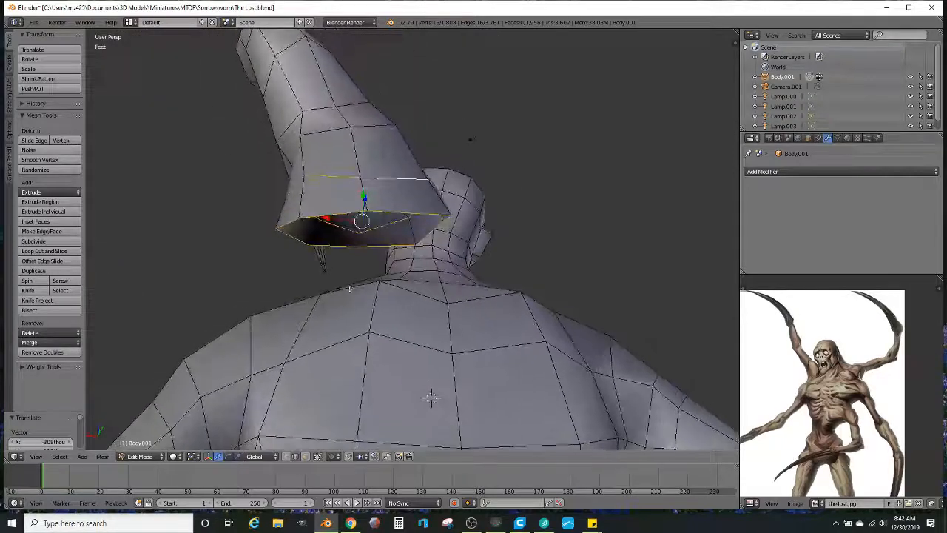
# Step: Select the four faces on the upper back below the raised arm's open end and delete them
pyautogui.click(306, 456)
pyautogui.moveTo(346, 331); pyautogui.dragTo(399, 308, button='middle')
pyautogui.rightClick(401, 306)
pyautogui.keyDown('ctrl'); pyautogui.rightClick(368, 302); pyautogui.keyUp('ctrl')
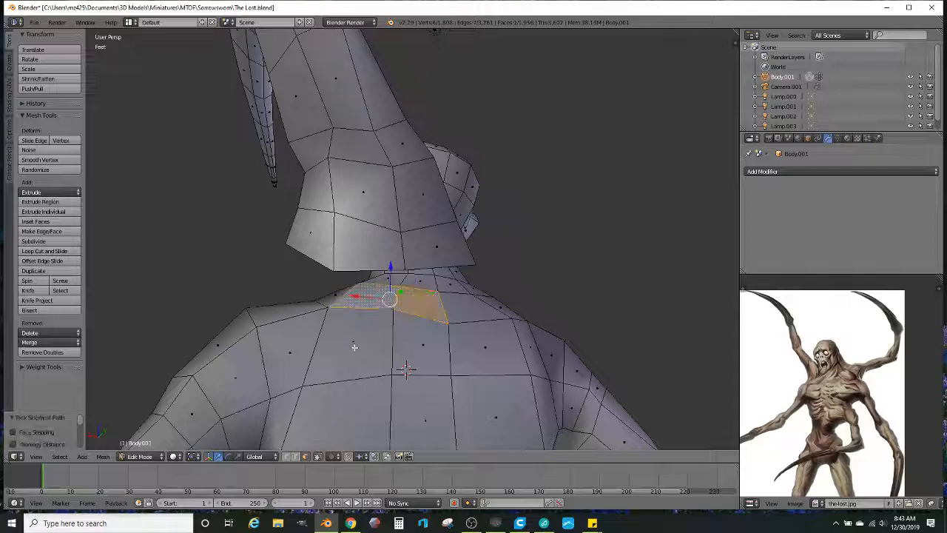
pyautogui.keyDown('ctrl'); pyautogui.rightClick(354, 345); pyautogui.keyUp('ctrl')
pyautogui.keyDown('ctrl'); pyautogui.rightClick(419, 343); pyautogui.keyUp('ctrl')
pyautogui.moveTo(384, 349)
pyautogui.mouseDown(button='middle')
pyautogui.moveTo(449, 375)
pyautogui.moveTo(371, 353)
pyautogui.mouseUp(button='middle')
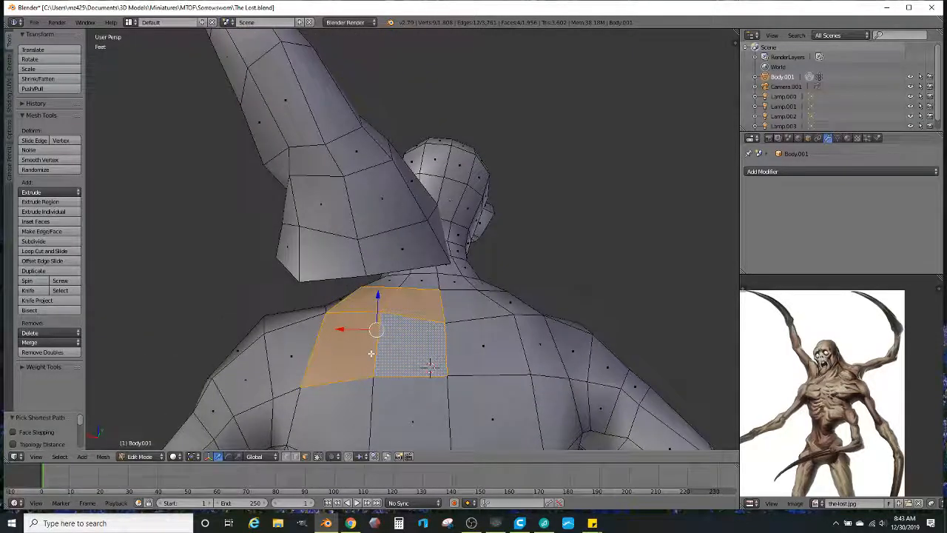
pyautogui.press('Delete')
pyautogui.click(371, 353)
# Step: Select the border loops of the back opening and the raised arm's open end, and join them with Bridge Edge Loops
pyautogui.click(294, 457)
pyautogui.keyDown('alt'); pyautogui.click(405, 379); pyautogui.keyUp('alt')
pyautogui.moveTo(405, 378); pyautogui.dragTo(381, 229, button='middle')
pyautogui.click(105, 456)
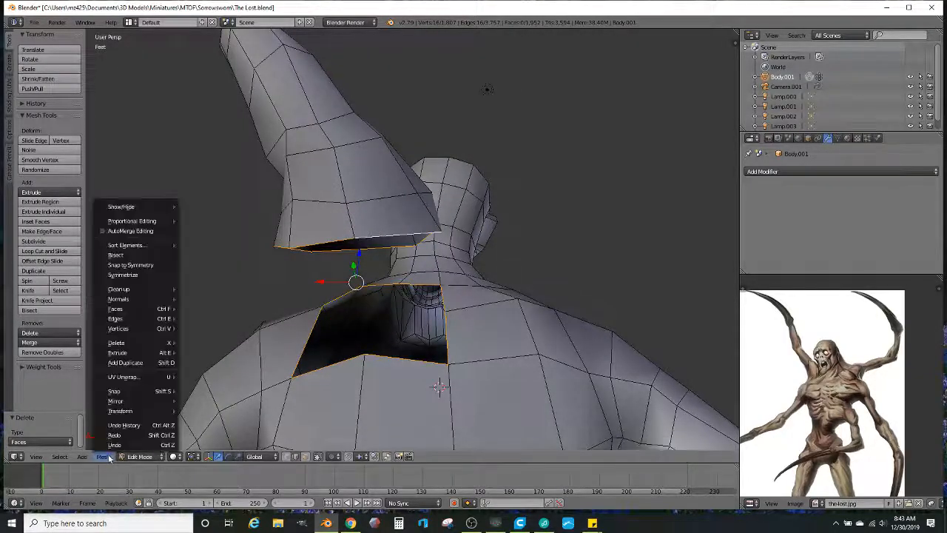
pyautogui.moveTo(114, 319)
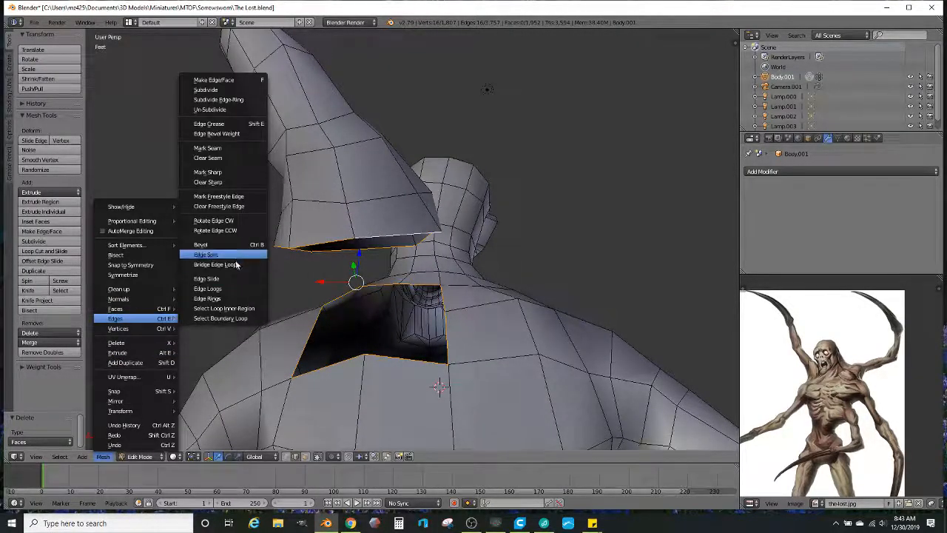
pyautogui.click(194, 259)
# Step: Try smoothing a selection of faces where the neck meets the bridged arm base, and undo it
pyautogui.moveTo(194, 259); pyautogui.dragTo(431, 347, button='middle')
pyautogui.scroll(5, 432, 347)
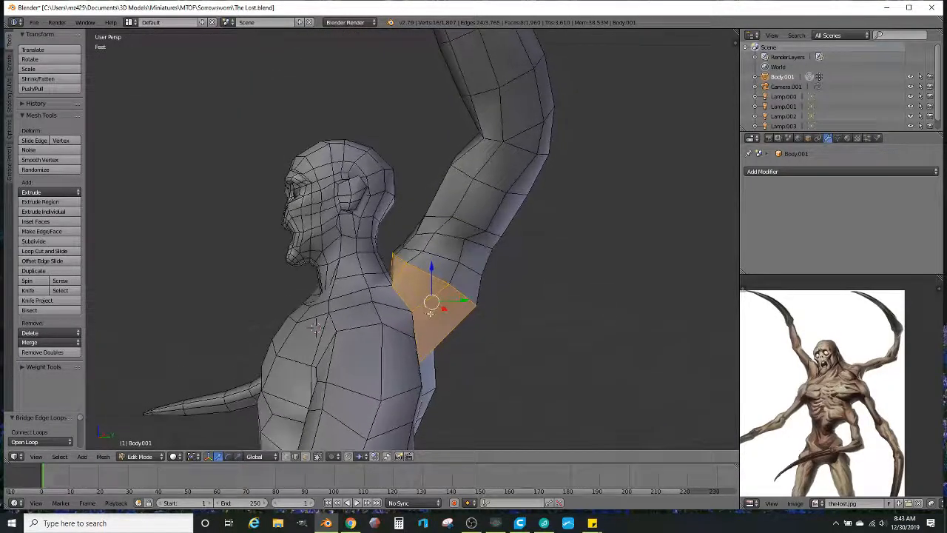
pyautogui.scroll(2, 436, 333)
pyautogui.moveTo(418, 322); pyautogui.dragTo(414, 350, button='middle')
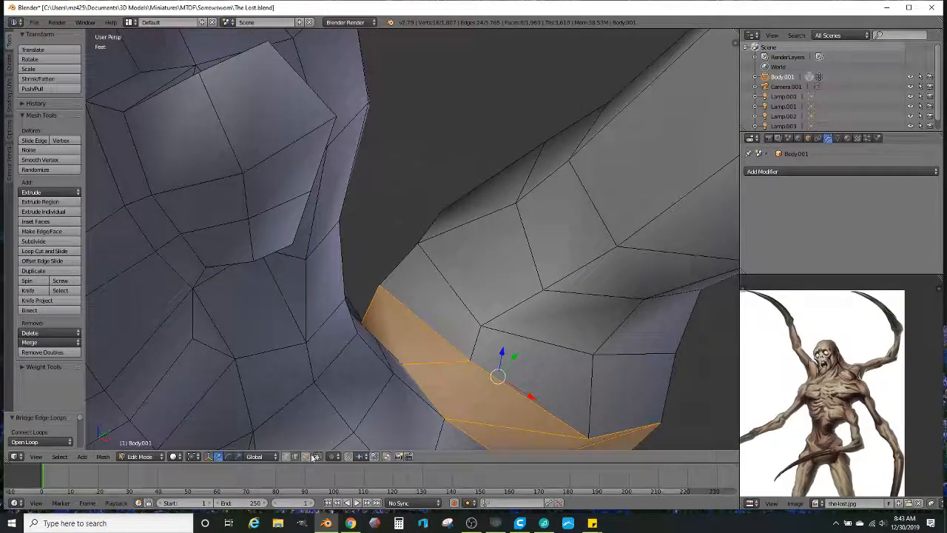
pyautogui.rightClick(392, 346)
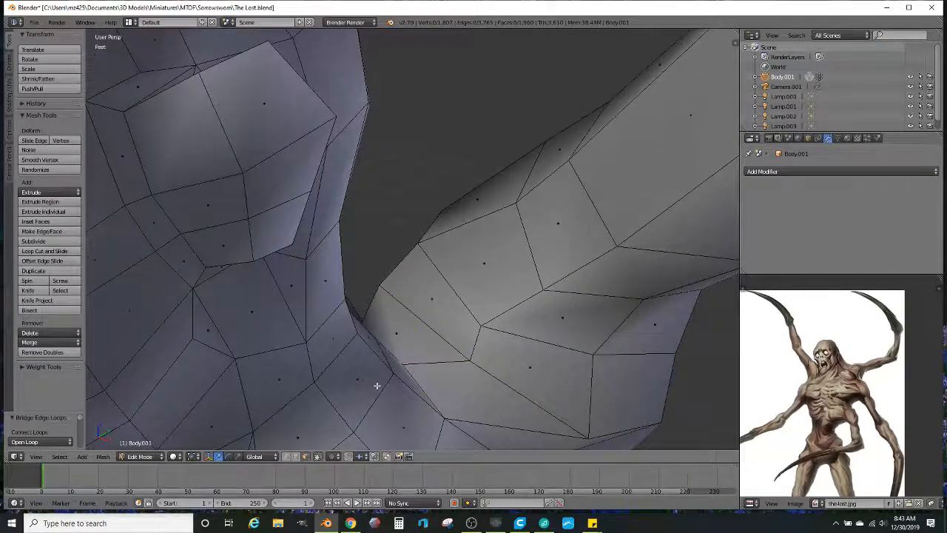
pyautogui.moveTo(377, 386); pyautogui.dragTo(368, 396, button='middle')
pyautogui.rightClick(388, 342)
pyautogui.keyDown('ctrl'); pyautogui.rightClick(379, 350); pyautogui.keyUp('ctrl')
pyautogui.moveTo(370, 342); pyautogui.dragTo(323, 337, button='middle')
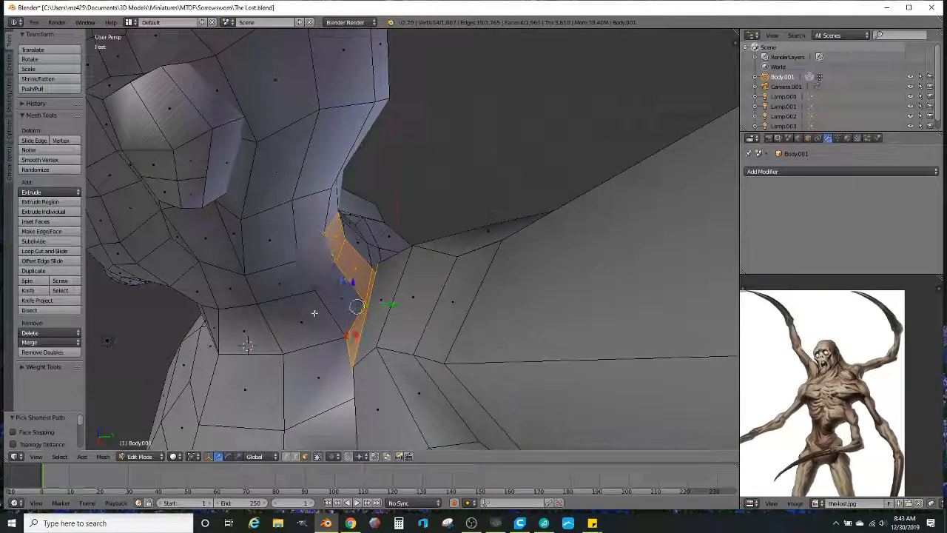
pyautogui.moveTo(319, 271); pyautogui.dragTo(185, 237, button='middle')
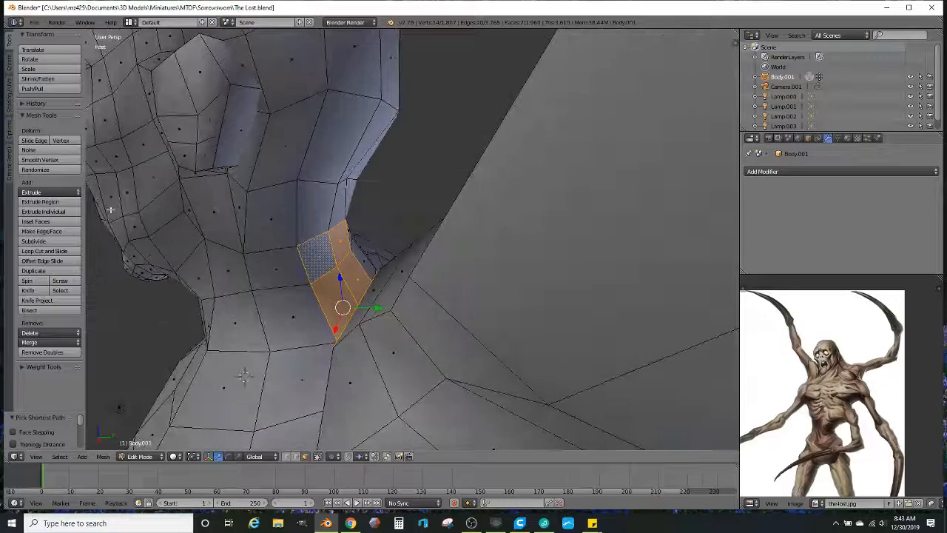
pyautogui.click(69, 161)
pyautogui.moveTo(326, 229); pyautogui.dragTo(343, 209, button='middle')
pyautogui.hotkey('ctrl', 'z')
pyautogui.hotkey('ctrl', 'z')
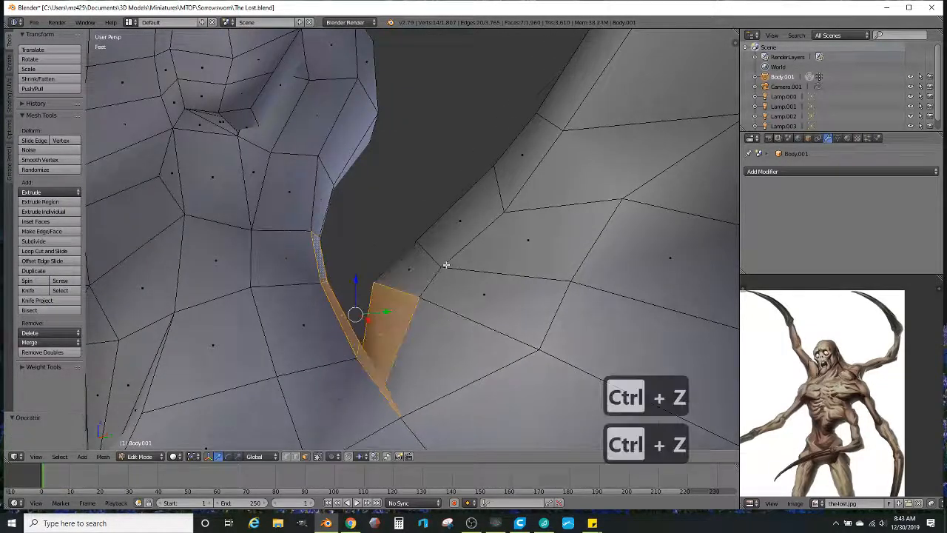
# Step: Examine the attached raised arm from behind and from the front, comparing its placement with the reference image
pyautogui.scroll(-4, 416, 316)
pyautogui.moveTo(416, 317); pyautogui.dragTo(212, 373, button='middle')
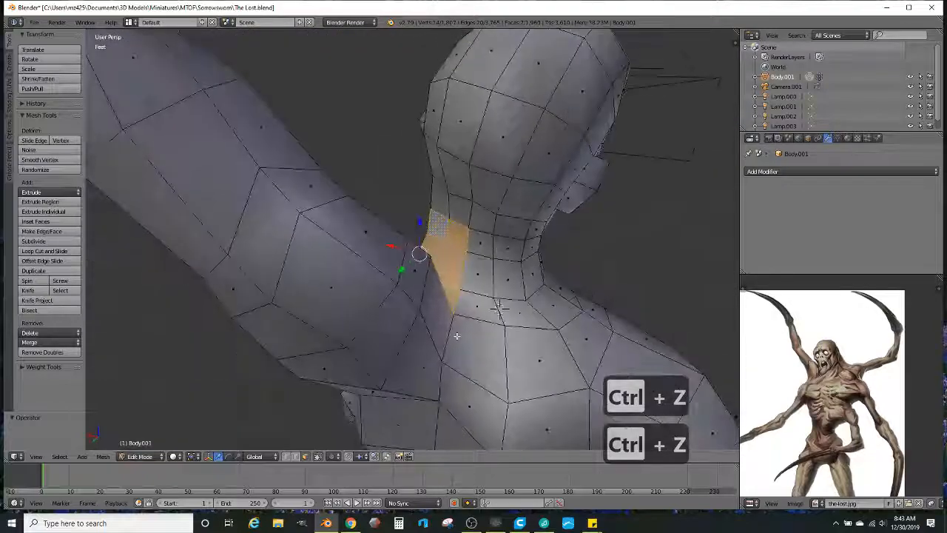
pyautogui.scroll(-1, 455, 335)
pyautogui.moveTo(456, 335)
pyautogui.mouseDown(button='middle')
pyautogui.moveTo(436, 329)
pyautogui.moveTo(466, 320)
pyautogui.mouseUp(button='middle')
pyautogui.moveTo(451, 276); pyautogui.dragTo(516, 313, button='middle')
pyautogui.scroll(-2, 470, 292)
pyautogui.scroll(-4, 567, 332)
pyautogui.scroll(2, 516, 309)
pyautogui.scroll(-2, 535, 303)
pyautogui.moveTo(535, 303); pyautogui.dragTo(498, 344, button='middle')
pyautogui.scroll(4, 515, 321)
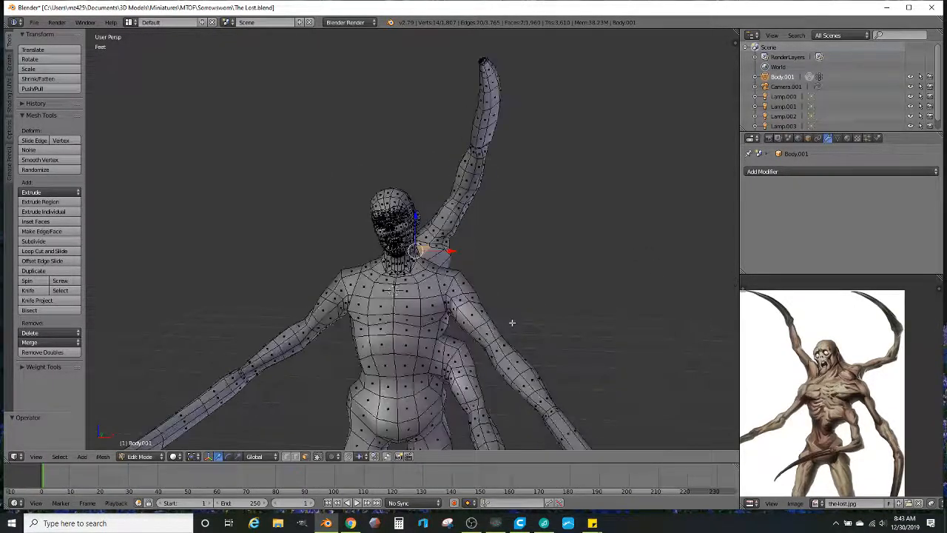
pyautogui.moveTo(508, 330); pyautogui.dragTo(513, 356, button='middle')
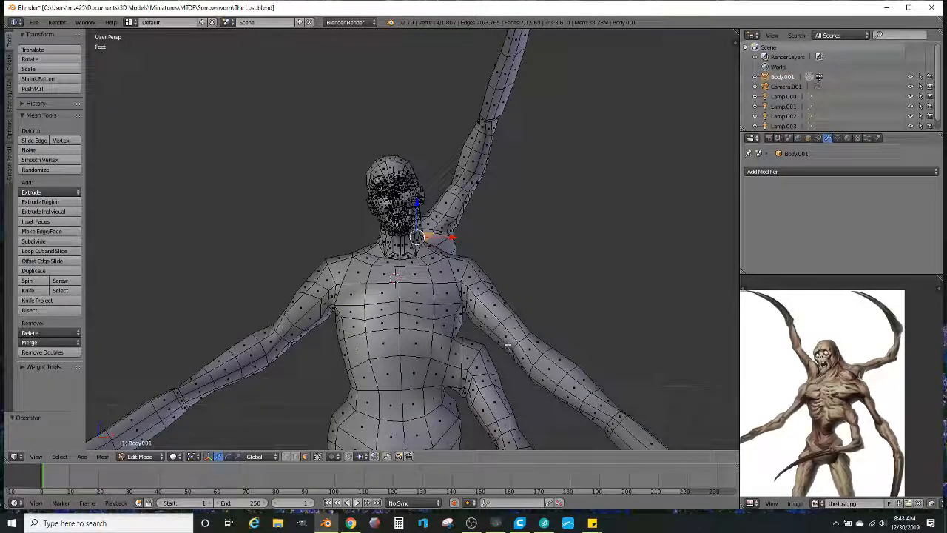
pyautogui.keyDown('shift'); pyautogui.moveTo(464, 279); pyautogui.dragTo(431, 370, button='middle'); pyautogui.keyUp('shift')
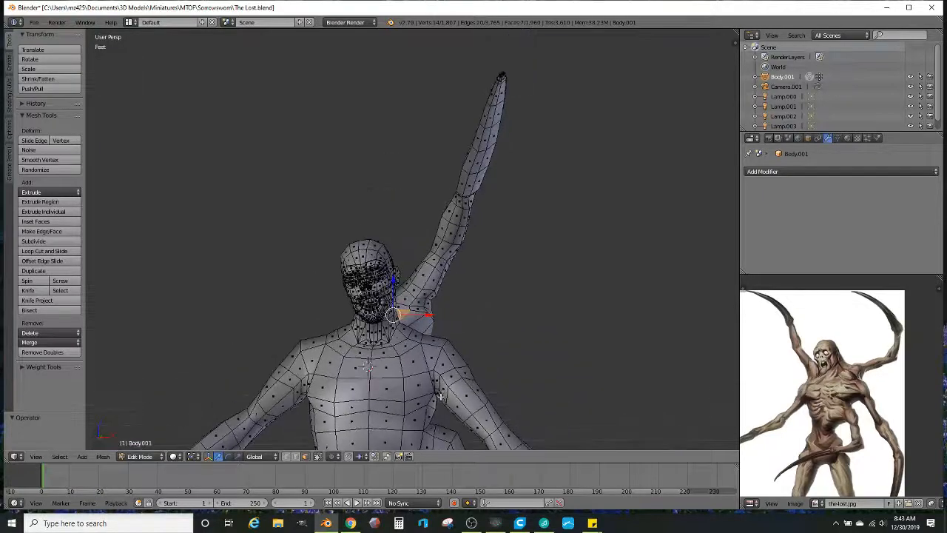
# Step: Select the ring of bridge faces around the raised arm's base and apply Smooth Vertex repeatedly to soften the joint
pyautogui.scroll(3, 430, 370)
pyautogui.keyDown('alt'); pyautogui.rightClick(411, 348); pyautogui.keyUp('alt')
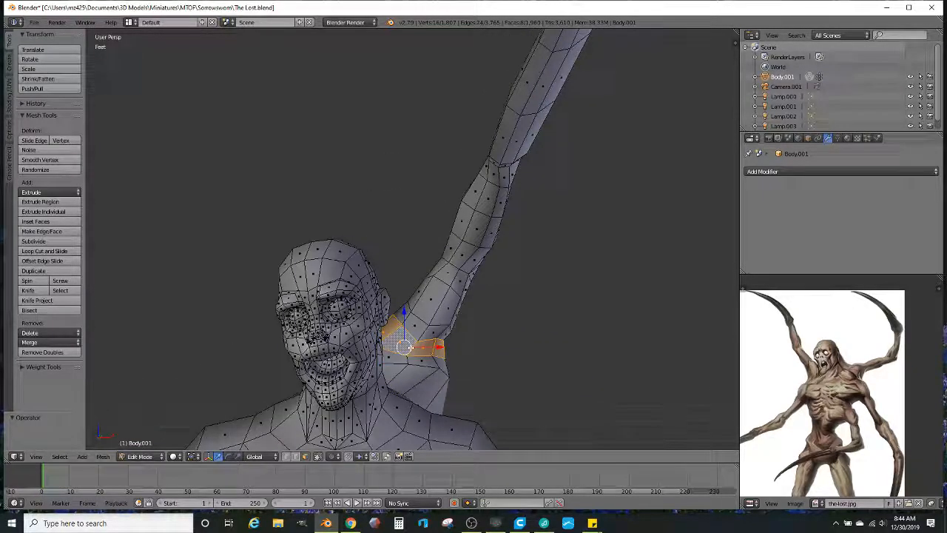
pyautogui.keyDown('alt'); pyautogui.rightClick(447, 376); pyautogui.keyUp('alt')
pyautogui.keyDown('alt'); pyautogui.rightClick(420, 377); pyautogui.keyUp('alt')
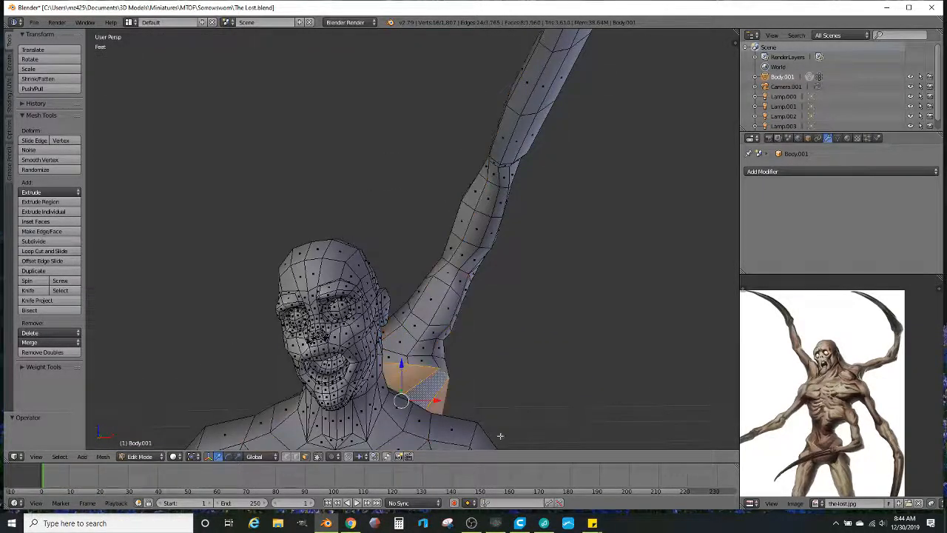
pyautogui.click(75, 161)
pyautogui.moveTo(282, 262); pyautogui.dragTo(292, 329, button='middle')
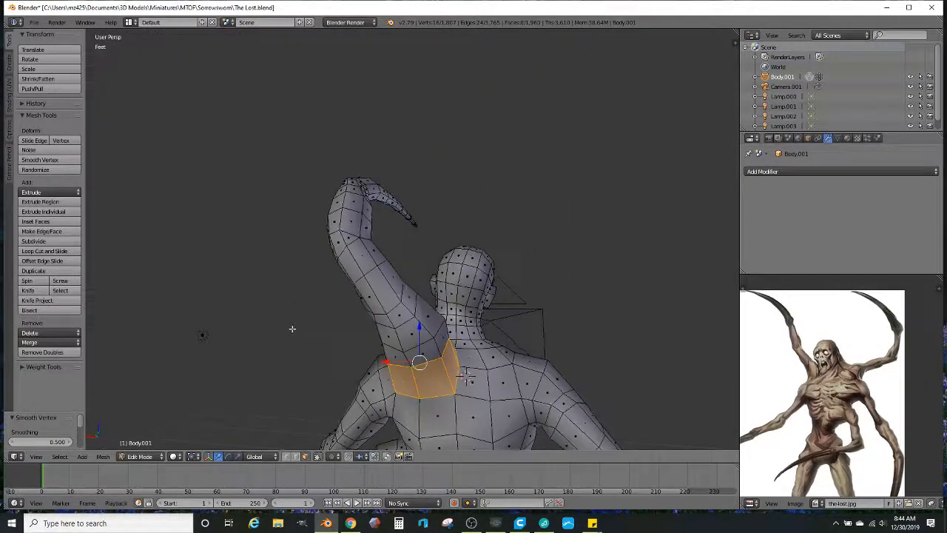
pyautogui.click(26, 161)
# Step: Select the whole raised arm from just above the bridge to the blade tip, using face loops and a wireframe lasso
pyautogui.moveTo(227, 280); pyautogui.dragTo(448, 340, button='middle')
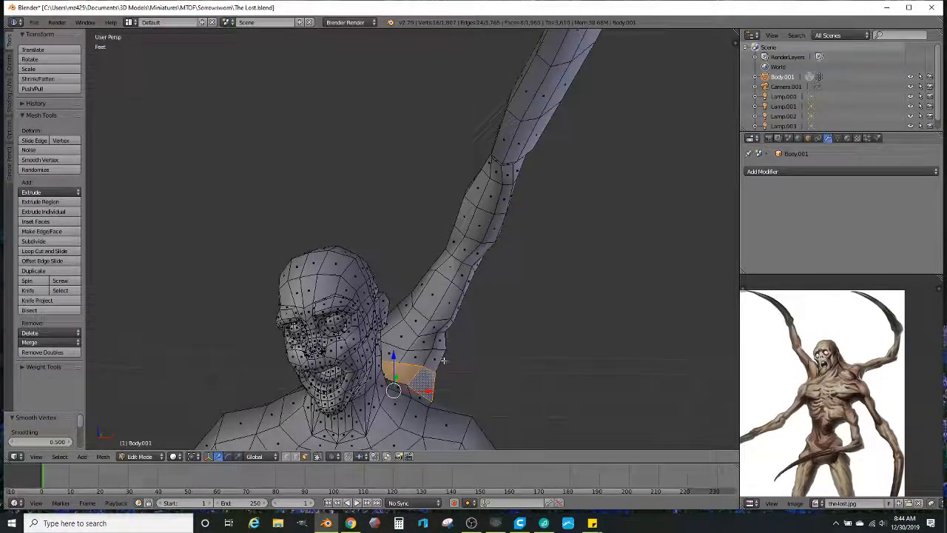
pyautogui.keyDown('alt'); pyautogui.rightClick(444, 360); pyautogui.keyUp('alt')
pyautogui.keyDown('alt'); pyautogui.keyDown('shift'); pyautogui.rightClick(434, 326); pyautogui.keyUp('shift'); pyautogui.keyUp('alt')
pyautogui.keyDown('alt'); pyautogui.keyDown('shift'); pyautogui.rightClick(426, 317); pyautogui.keyUp('shift'); pyautogui.keyUp('alt')
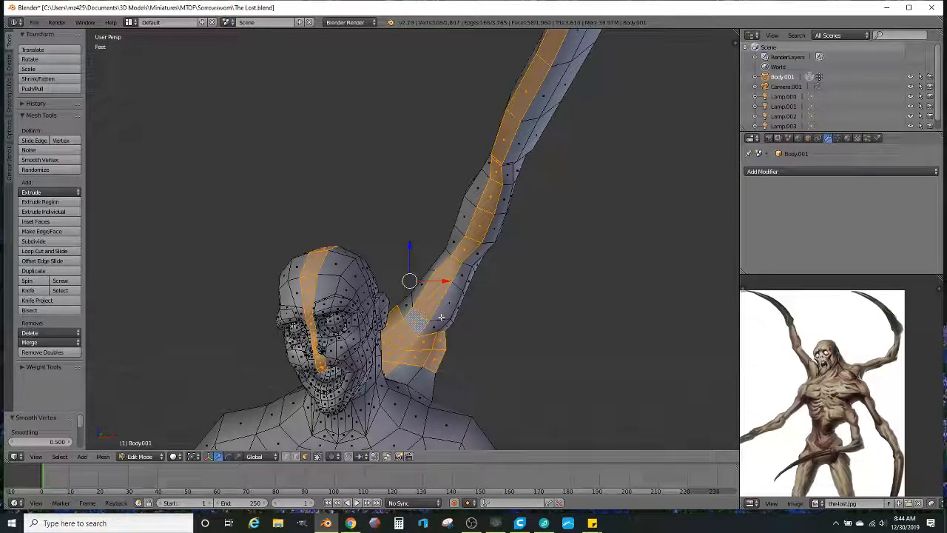
pyautogui.hotkey('ctrl', 'z')
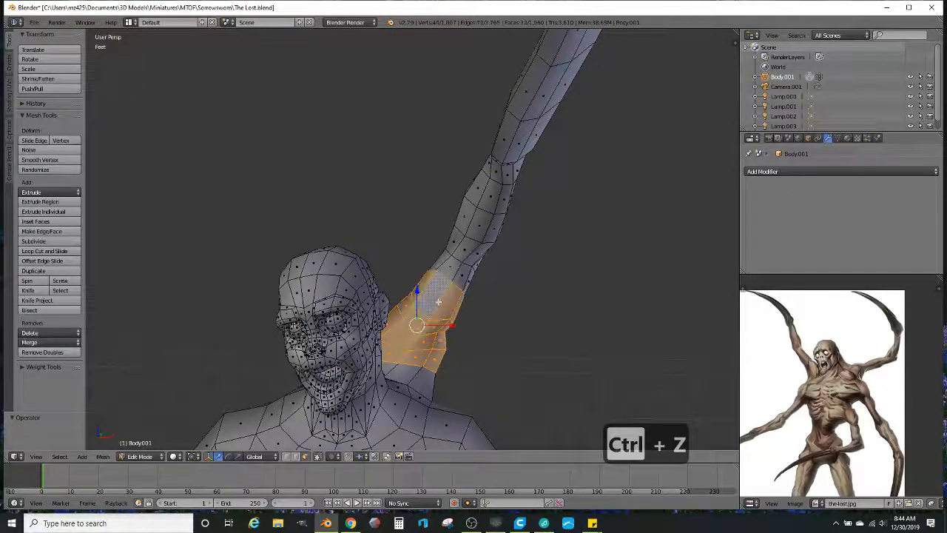
pyautogui.press('z')
pyautogui.scroll(-2, 497, 279)
pyautogui.moveTo(501, 295)
pyautogui.keyDown('ctrl'); pyautogui.mouseDown()
pyautogui.moveTo(410, 215)
pyautogui.moveTo(561, 159)
pyautogui.mouseUp(); pyautogui.keyUp('ctrl')
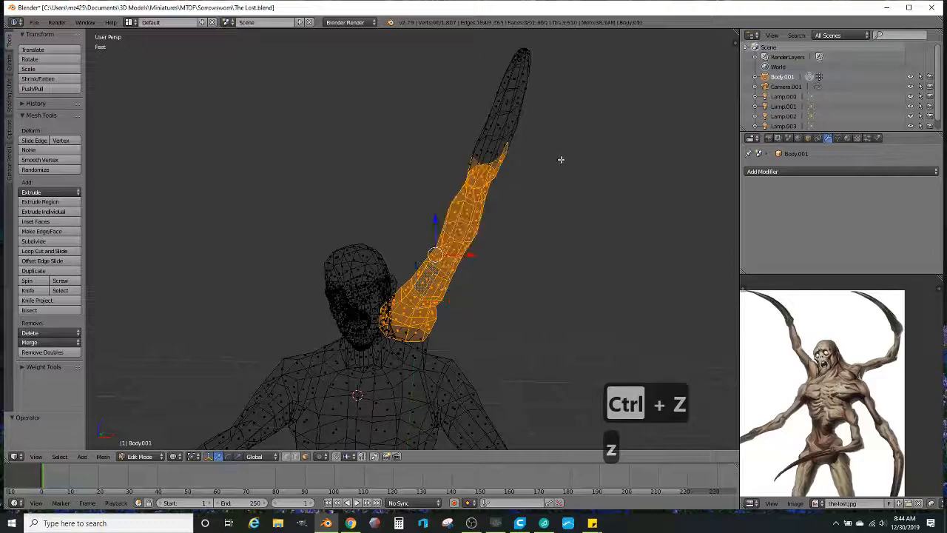
pyautogui.scroll(-3, 522, 209)
pyautogui.moveTo(522, 209)
pyautogui.keyDown('ctrl'); pyautogui.mouseDown()
pyautogui.moveTo(483, 148)
pyautogui.moveTo(562, 210)
pyautogui.mouseUp(); pyautogui.keyUp('ctrl')
pyautogui.press('z')
pyautogui.moveTo(554, 246); pyautogui.dragTo(356, 252, button='middle')
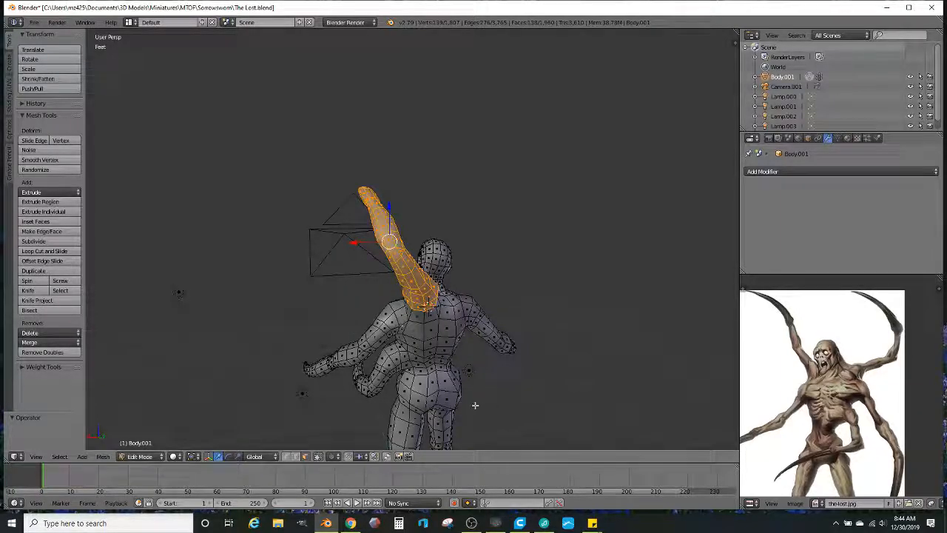
# Step: Duplicate the selected raised arm and move the copy along the X axis to the opposite side of the body
pyautogui.click(51, 270)
pyautogui.click(51, 270)
pyautogui.moveTo(318, 218); pyautogui.dragTo(348, 234, button='middle')
pyautogui.moveTo(363, 242); pyautogui.dragTo(508, 229)
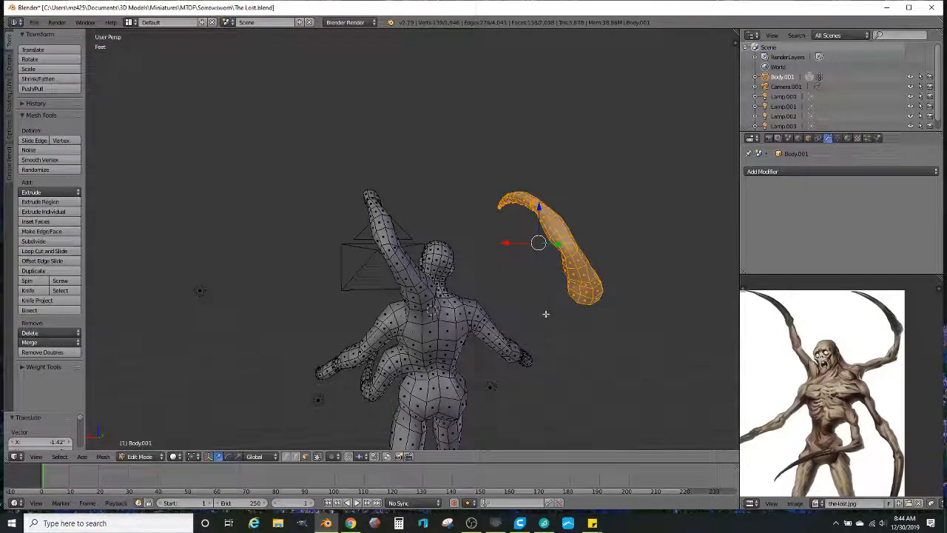
pyautogui.click(529, 523)
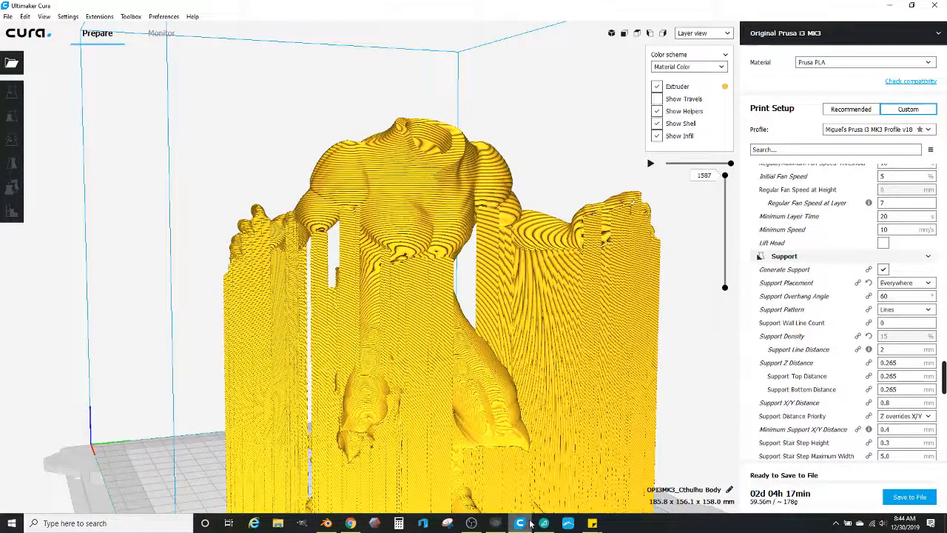
pyautogui.click(529, 523)
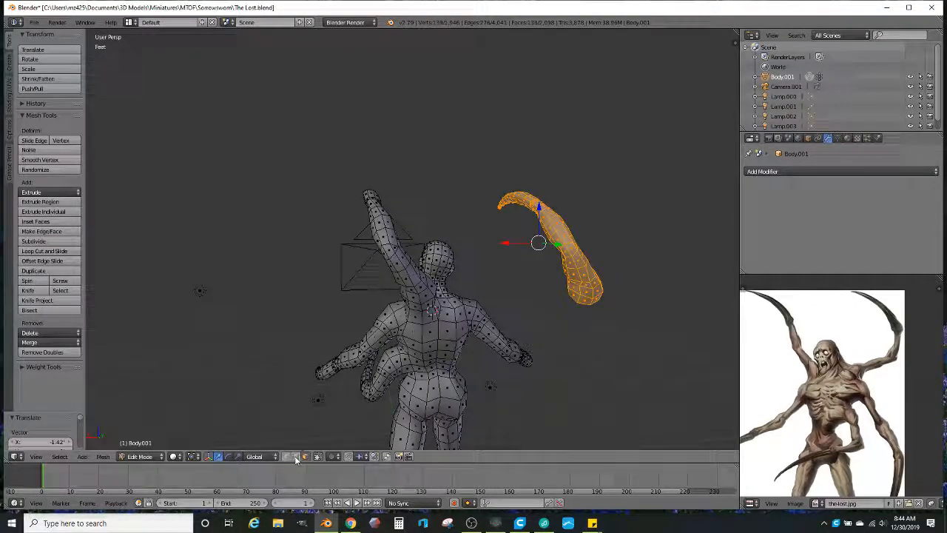
# Step: Mirror the duplicated arm by scaling it to -1 along the X axis, and recalculate its normals
pyautogui.click(237, 456)
pyautogui.moveTo(536, 286); pyautogui.dragTo(455, 262, button='middle')
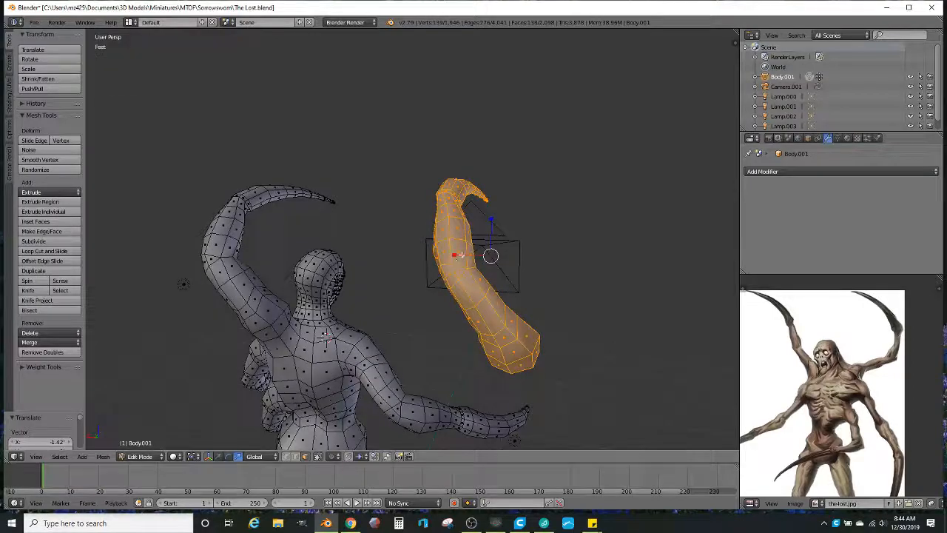
pyautogui.press('s')
pyautogui.press('x')
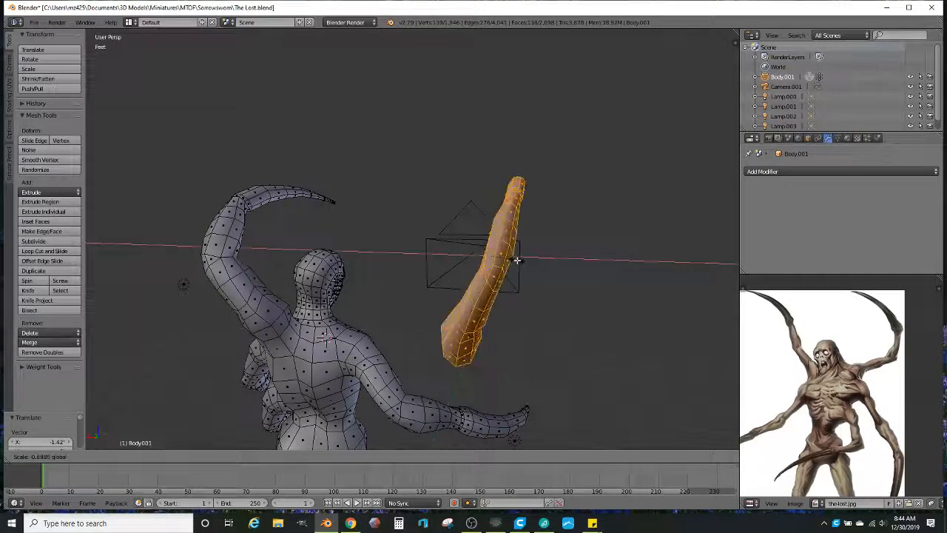
pyautogui.click(520, 261)
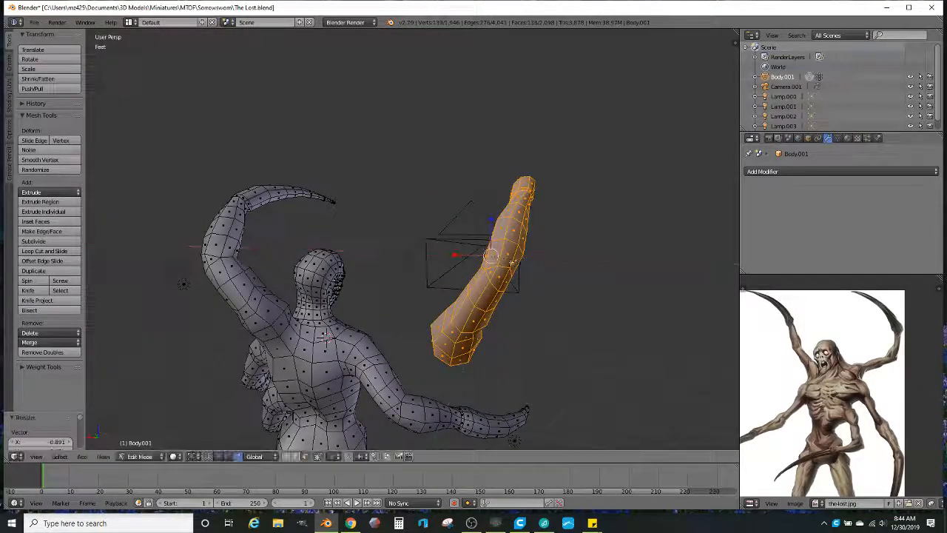
pyautogui.click(54, 442)
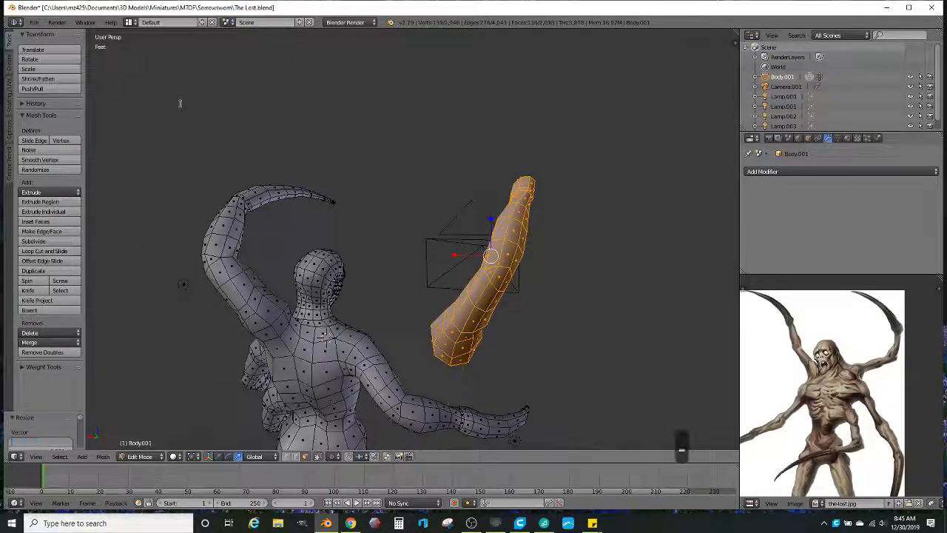
pyautogui.write('-1')
pyautogui.press('Return')
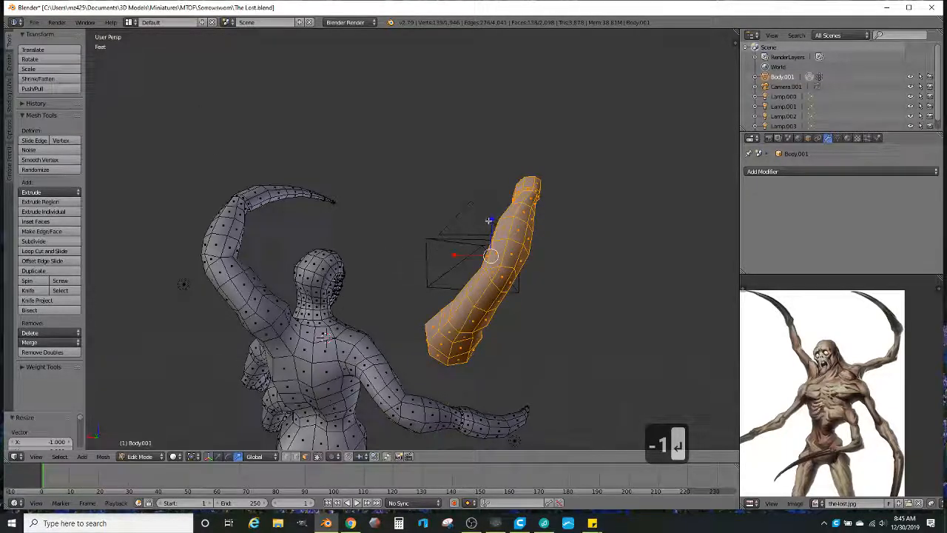
pyautogui.hotkey('ctrl', 'n')
# Step: Move the mirrored arm along the X axis until its base sits over the upper back beside the neck
pyautogui.moveTo(454, 296); pyautogui.dragTo(311, 311, button='middle')
pyautogui.click(219, 457)
pyautogui.moveTo(227, 332); pyautogui.dragTo(367, 304, button='middle')
pyautogui.moveTo(481, 264)
pyautogui.mouseDown(button='middle')
pyautogui.moveTo(489, 262)
pyautogui.moveTo(478, 265)
pyautogui.mouseUp(button='middle')
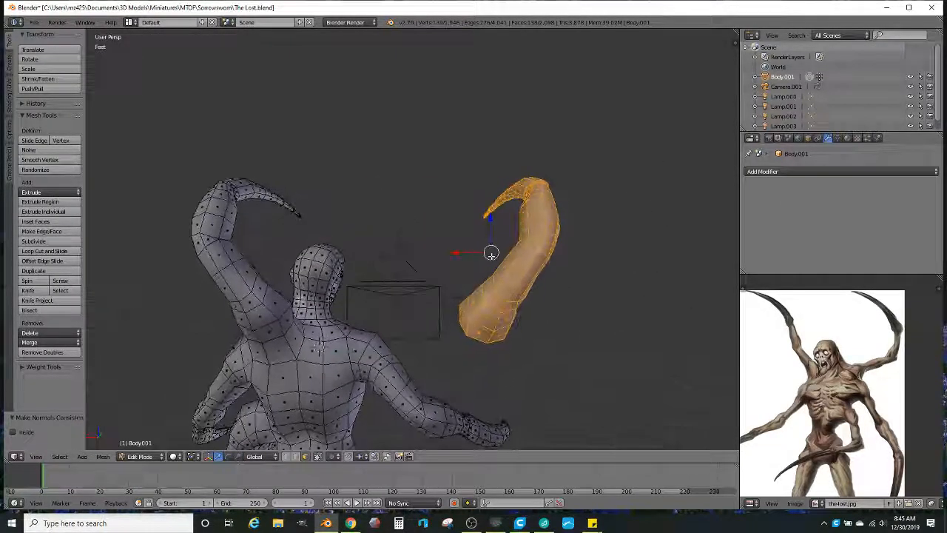
pyautogui.moveTo(457, 255); pyautogui.dragTo(344, 256)
pyautogui.scroll(2, 370, 220)
pyautogui.keyDown('shift'); pyautogui.moveTo(343, 257); pyautogui.dragTo(510, 281, button='middle'); pyautogui.keyUp('shift')
# Step: Set the pivot point to Active Element, rotate the mirrored arm about -19.9° around its base face, and move it against the upper back
pyautogui.click(192, 456)
pyautogui.click(222, 407)
pyautogui.moveTo(288, 335); pyautogui.dragTo(389, 314, button='middle')
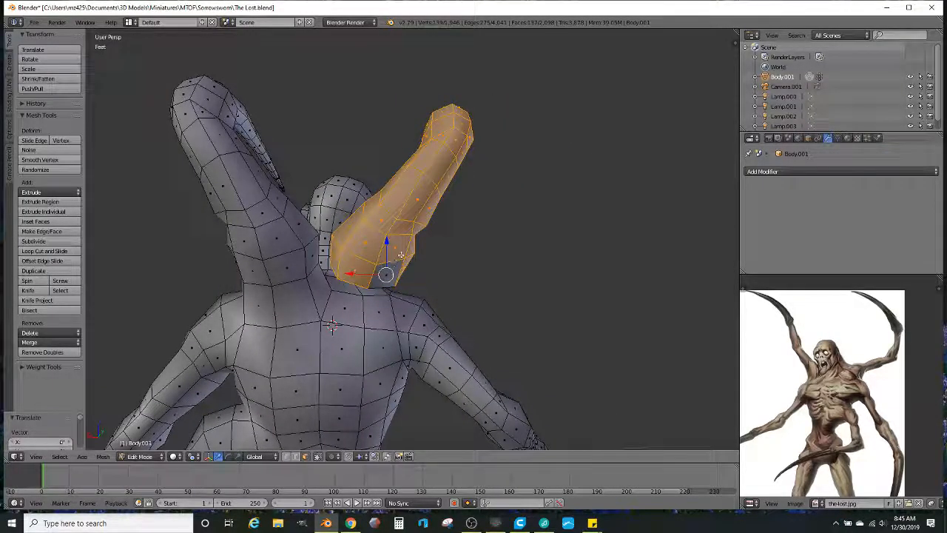
pyautogui.moveTo(398, 264); pyautogui.dragTo(324, 264, button='middle')
pyautogui.press('r')
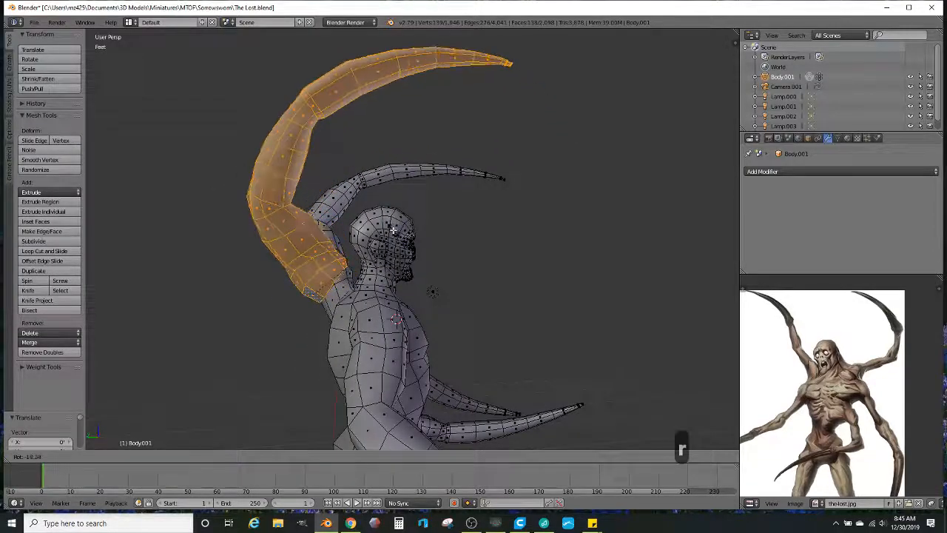
pyautogui.click(391, 228)
pyautogui.press('g')
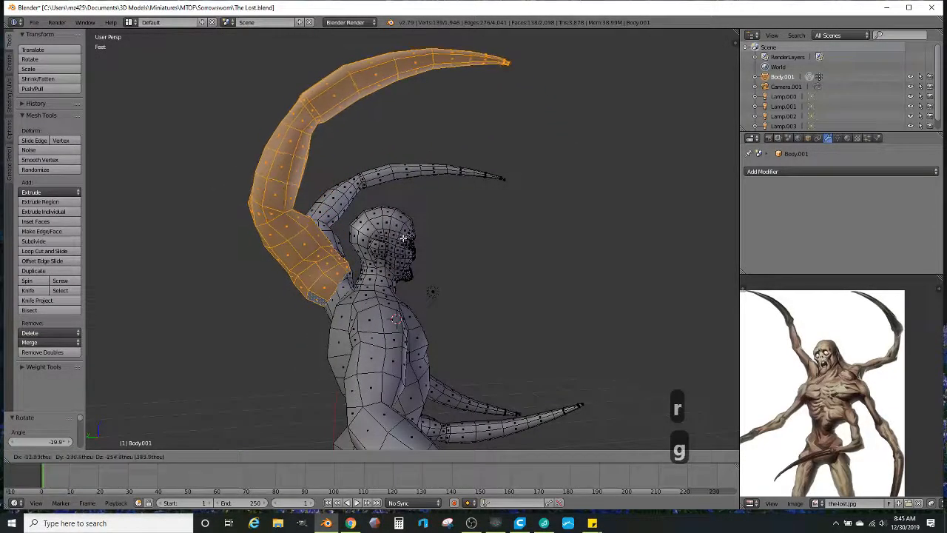
pyautogui.click(434, 292)
# Step: Refine the mirrored arm's tilt with several small rotations from different views, following the raised arm in the reference image
pyautogui.moveTo(442, 254); pyautogui.dragTo(373, 275, button='middle')
pyautogui.scroll(-1, 371, 273)
pyautogui.scroll(-2, 326, 272)
pyautogui.moveTo(509, 256); pyautogui.dragTo(616, 246, button='middle')
pyautogui.press('r')
pyautogui.click(494, 245)
pyautogui.press('r')
pyautogui.click(496, 250)
pyautogui.press('r')
pyautogui.click(507, 227)
pyautogui.press('r')
pyautogui.click(630, 260)
pyautogui.scroll(-2, 816, 390)
pyautogui.moveTo(817, 390); pyautogui.dragTo(833, 379, button='middle')
pyautogui.moveTo(548, 371); pyautogui.dragTo(509, 356, button='middle')
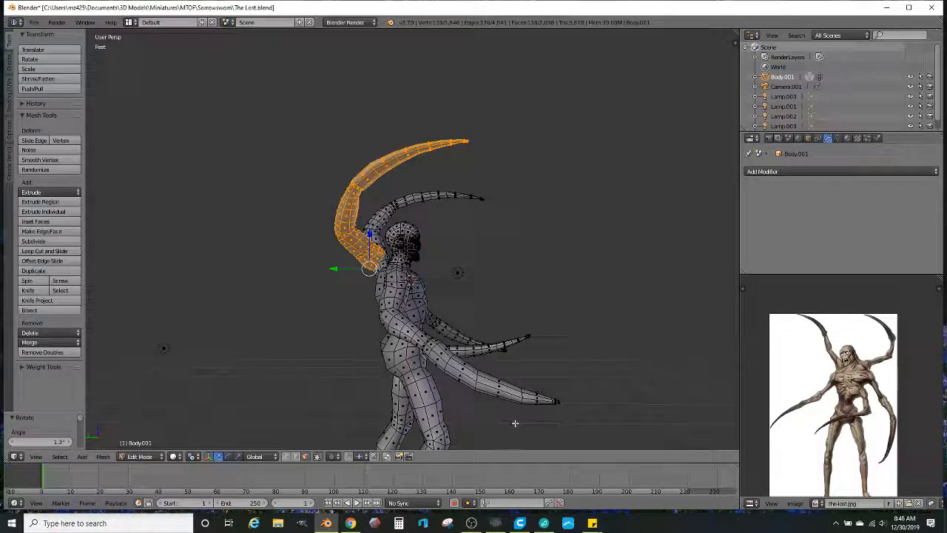
# Step: Select the four upper-back faces directly beneath the mirrored arm's base and delete them as faces
pyautogui.scroll(3, 353, 229)
pyautogui.moveTo(293, 368); pyautogui.dragTo(317, 406, button='middle')
pyautogui.scroll(3, 316, 407)
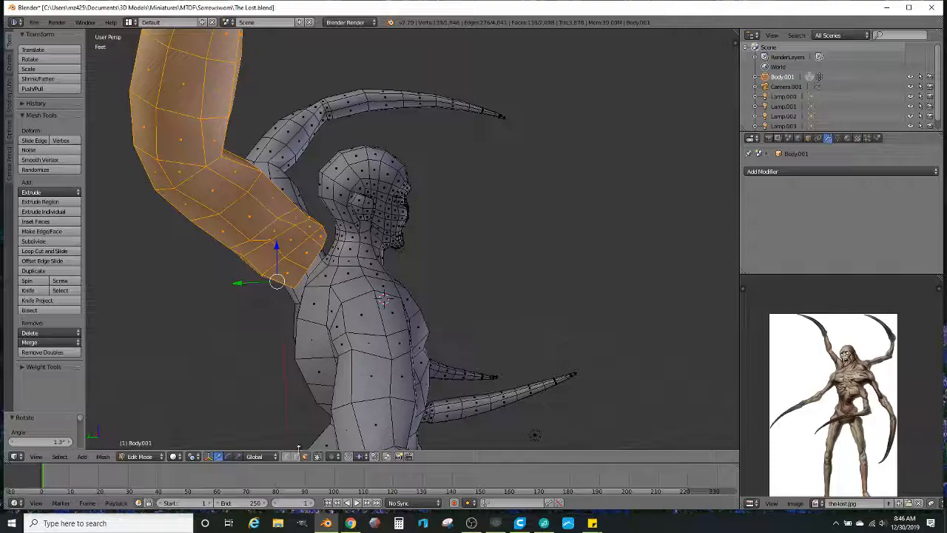
pyautogui.moveTo(255, 259); pyautogui.dragTo(371, 222, button='middle')
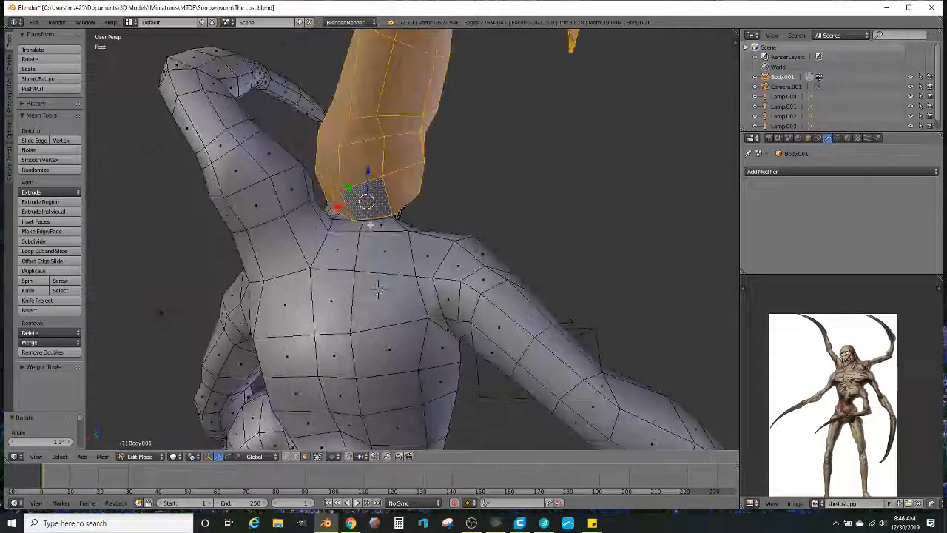
pyautogui.rightClick(372, 225)
pyautogui.keyDown('ctrl'); pyautogui.rightClick(322, 277); pyautogui.keyUp('ctrl')
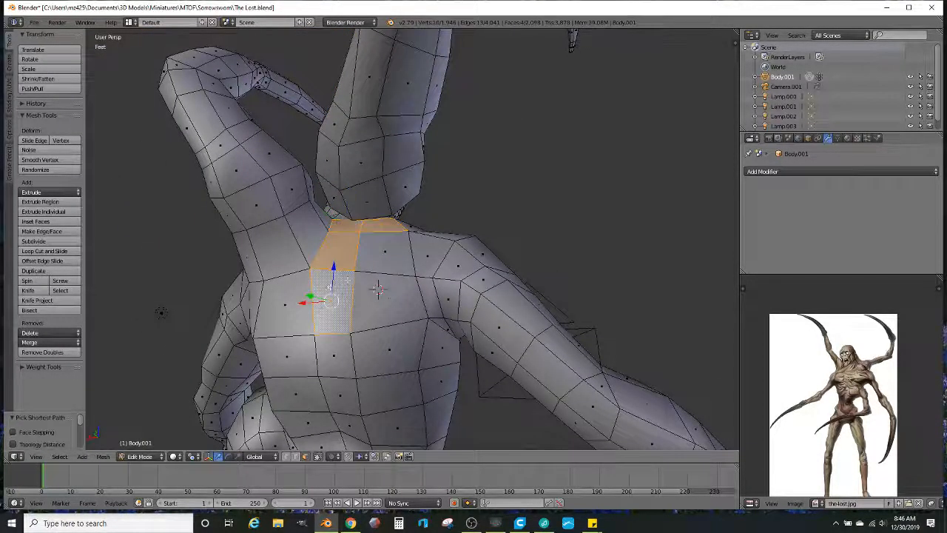
pyautogui.keyDown('shift'); pyautogui.rightClick(361, 290); pyautogui.keyUp('shift')
pyautogui.keyDown('shift'); pyautogui.rightClick(341, 298); pyautogui.keyUp('shift')
pyautogui.keyDown('shift'); pyautogui.rightClick(392, 289); pyautogui.keyUp('shift')
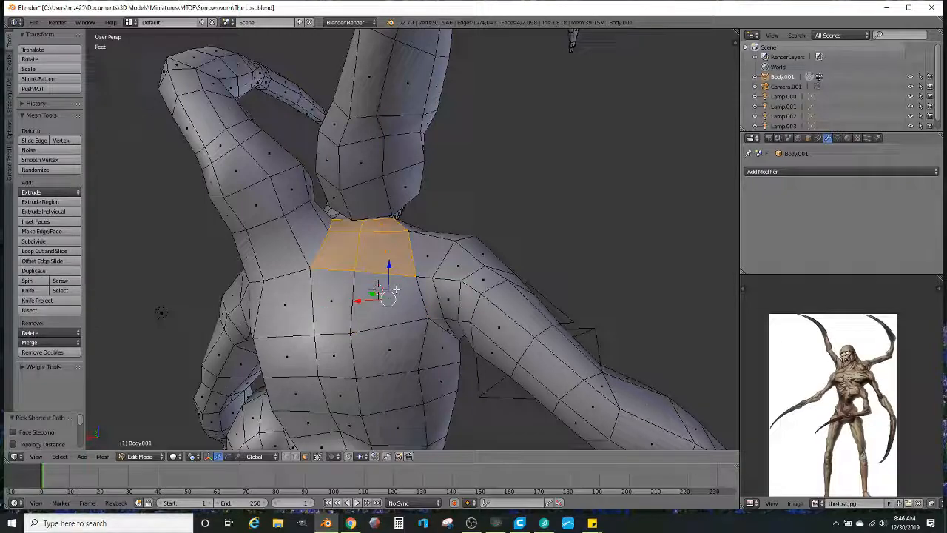
pyautogui.press('Delete')
pyautogui.click(396, 290)
# Step: Bridge the open edge loops of the mirrored arm's base and the upper-back hole, and apply Smooth Vertex to the bridge
pyautogui.moveTo(396, 291); pyautogui.dragTo(270, 440, button='middle')
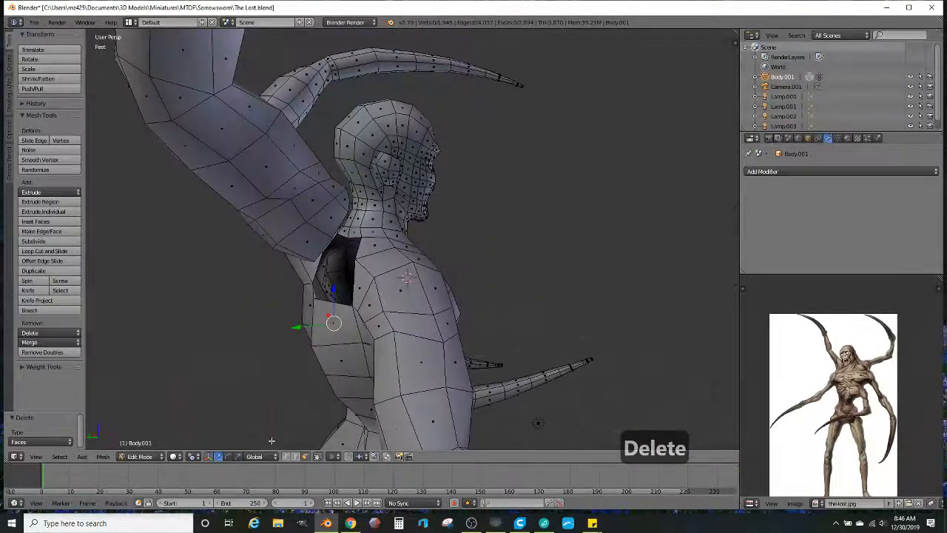
pyautogui.click(297, 457)
pyautogui.moveTo(538, 422); pyautogui.dragTo(192, 352, button='middle')
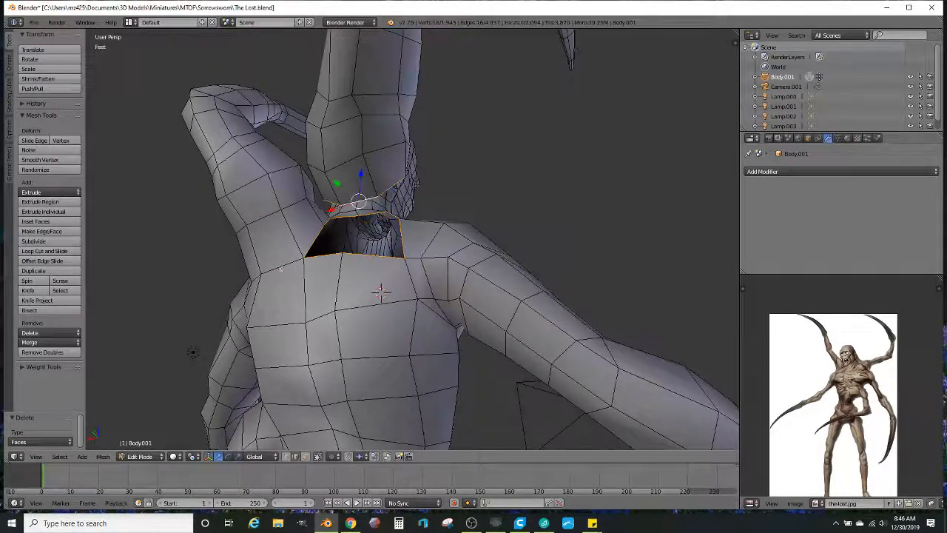
pyautogui.click(103, 457)
pyautogui.moveTo(117, 319)
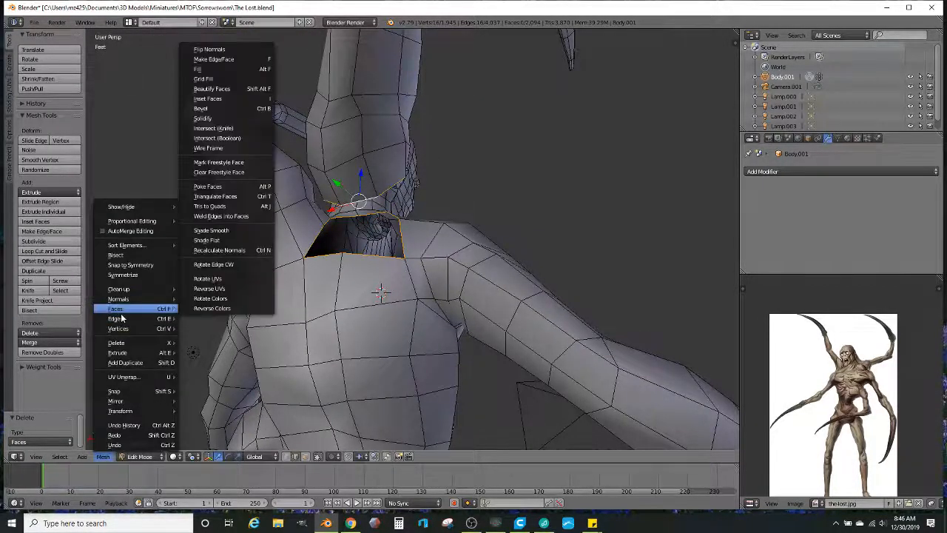
pyautogui.click(216, 265)
pyautogui.moveTo(355, 259); pyautogui.dragTo(374, 290, button='middle')
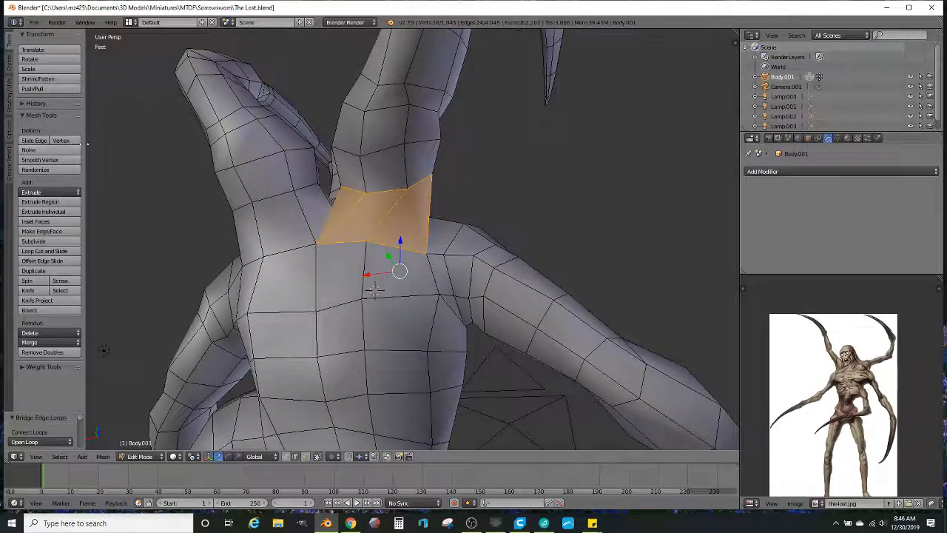
pyautogui.click(52, 160)
pyautogui.moveTo(317, 198); pyautogui.dragTo(343, 371, button='middle')
# Step: Select the strip of faces between the back of the neck and the raised arms, and set the pivot point to Bounding Box Center
pyautogui.click(304, 455)
pyautogui.rightClick(399, 283)
pyautogui.moveTo(399, 283); pyautogui.dragTo(218, 374, button='middle')
pyautogui.keyDown('ctrl'); pyautogui.rightClick(322, 269); pyautogui.keyUp('ctrl')
pyautogui.hotkey('ctrl', 'z')
pyautogui.keyDown('shift'); pyautogui.rightClick(372, 252); pyautogui.keyUp('shift')
pyautogui.keyDown('ctrl'); pyautogui.rightClick(442, 265); pyautogui.keyUp('ctrl')
pyautogui.click(195, 457)
pyautogui.click(206, 402)
pyautogui.click(194, 456)
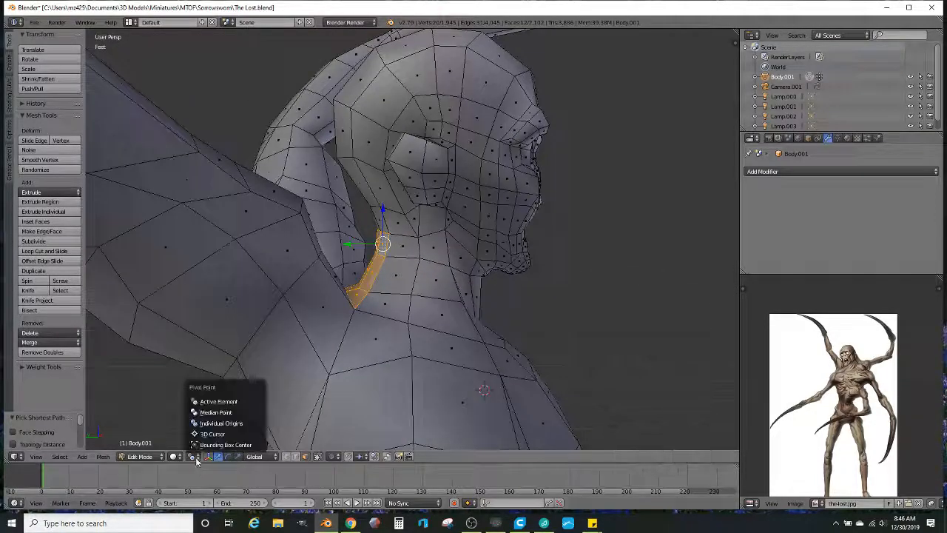
pyautogui.click(214, 434)
pyautogui.click(190, 457)
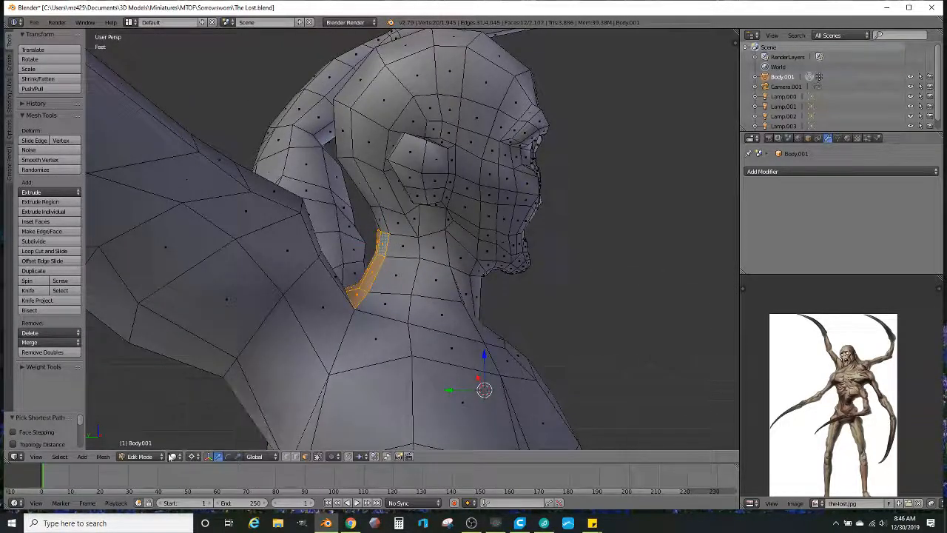
pyautogui.click(192, 457)
pyautogui.click(215, 447)
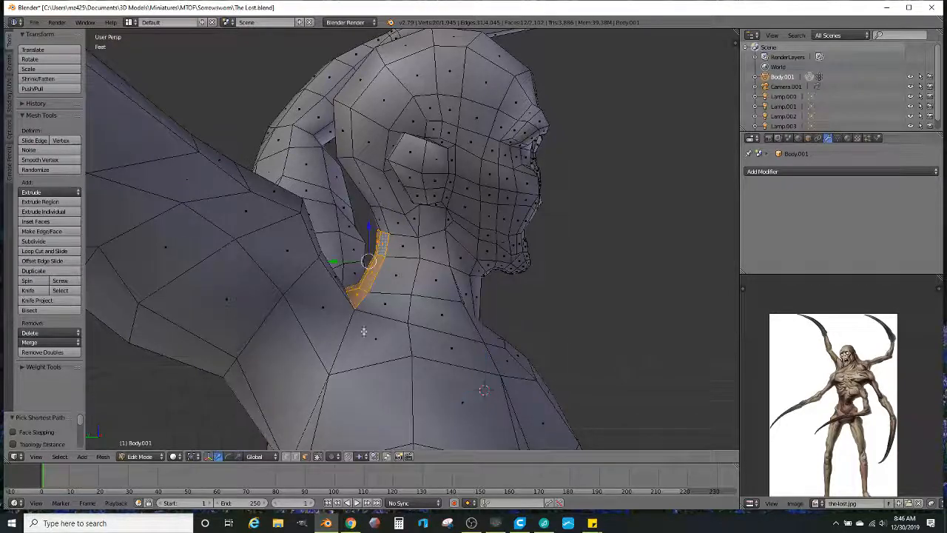
# Step: Try a free upward move of the selected face strip behind the neck, and undo it
pyautogui.moveTo(370, 302); pyautogui.dragTo(371, 282, button='middle')
pyautogui.press('g')
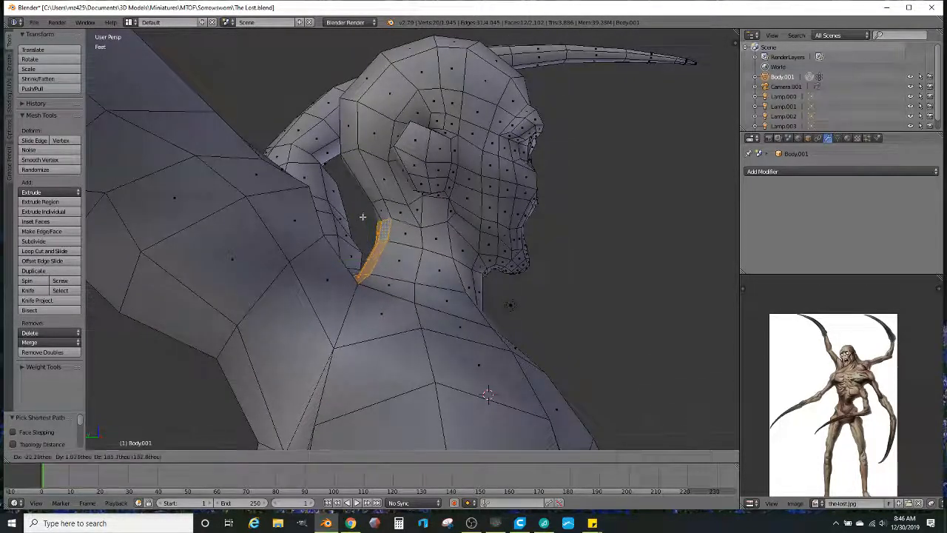
pyautogui.click(363, 214)
pyautogui.hotkey('ctrl', 'z')
# Step: Shift the selected strip behind the neck along the Z and Y axes, applying Smooth Vertex after each move
pyautogui.moveTo(369, 225); pyautogui.dragTo(364, 207)
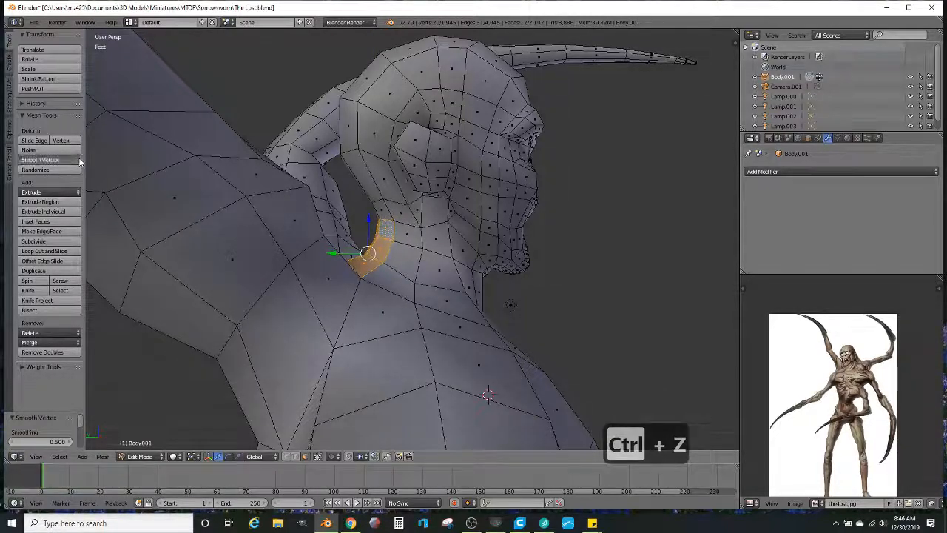
pyautogui.click(80, 161)
pyautogui.moveTo(338, 255); pyautogui.dragTo(349, 214)
pyautogui.click(74, 161)
# Step: Smooth and reposition the small individual faces in the crease between the neck and the raised arms' bases
pyautogui.moveTo(310, 222); pyautogui.dragTo(378, 358, button='middle')
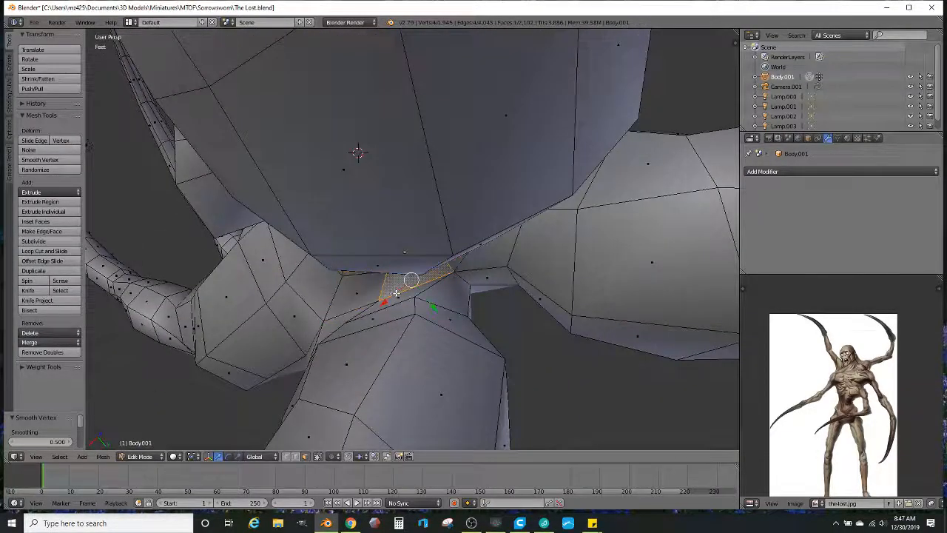
pyautogui.moveTo(419, 294); pyautogui.dragTo(215, 219, button='middle')
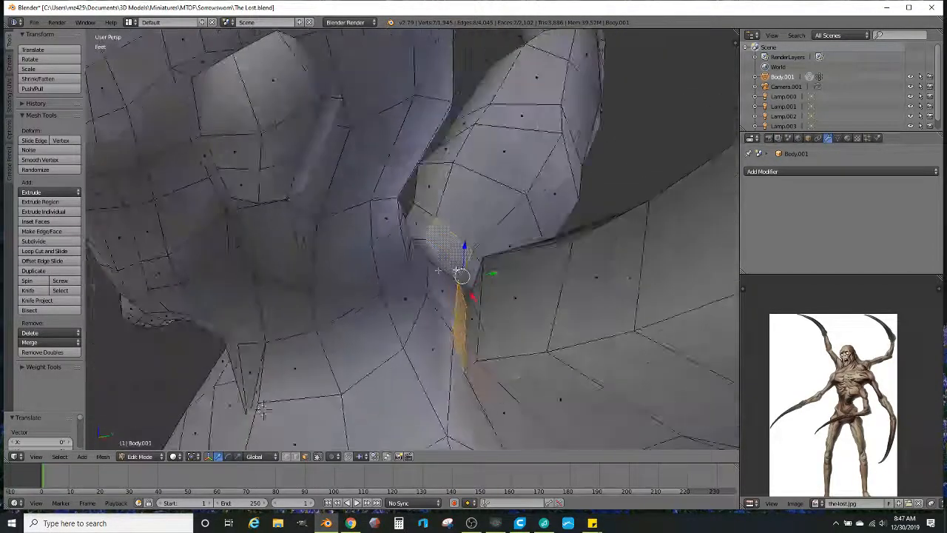
pyautogui.click(66, 161)
pyautogui.moveTo(466, 275); pyautogui.dragTo(480, 266, button='middle')
pyautogui.moveTo(500, 285); pyautogui.dragTo(489, 284)
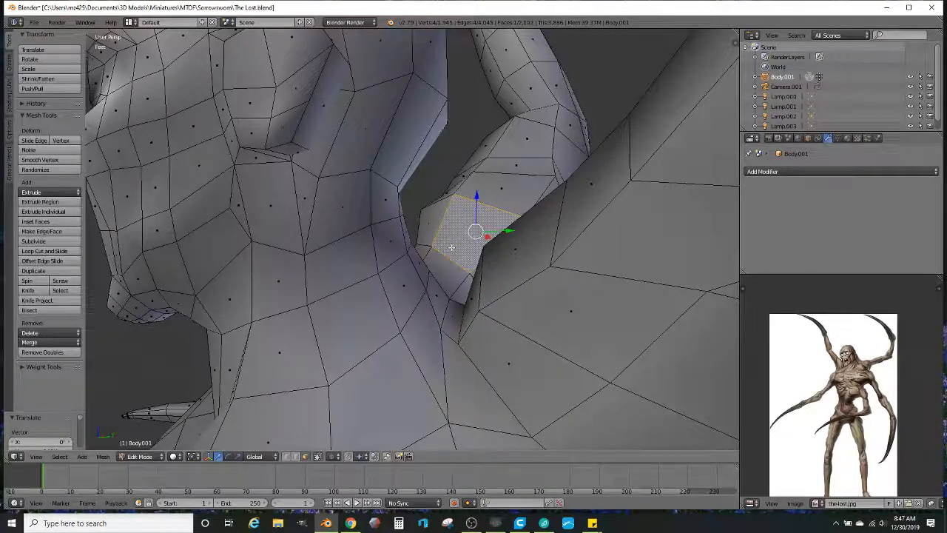
pyautogui.hotkey('ctrl', 'z')
pyautogui.moveTo(457, 250); pyautogui.dragTo(451, 234)
pyautogui.moveTo(452, 234); pyautogui.dragTo(449, 197, button='middle')
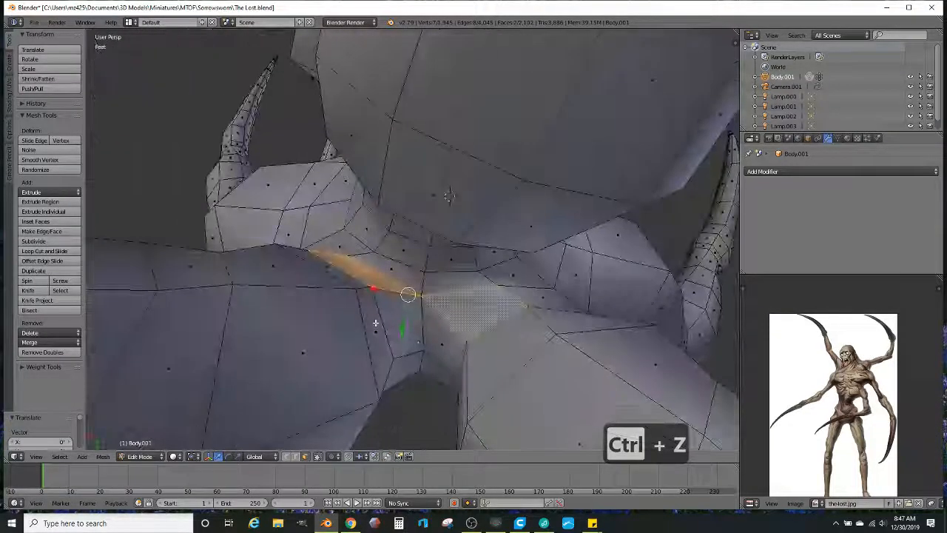
# Step: Examine both raised arms from behind, from the front and at full-body distance, comparing their pose with the reference image
pyautogui.scroll(-10, 375, 324)
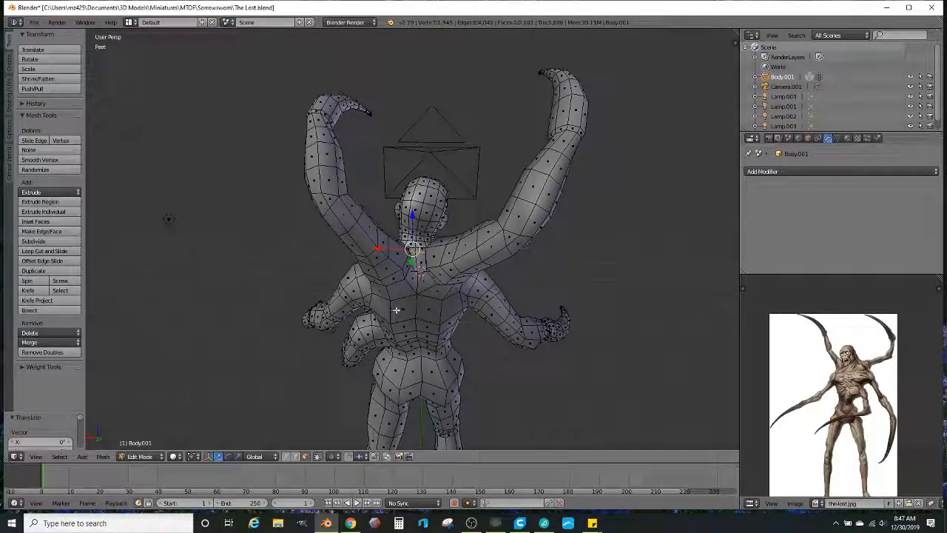
pyautogui.moveTo(541, 383); pyautogui.dragTo(540, 336, button='middle')
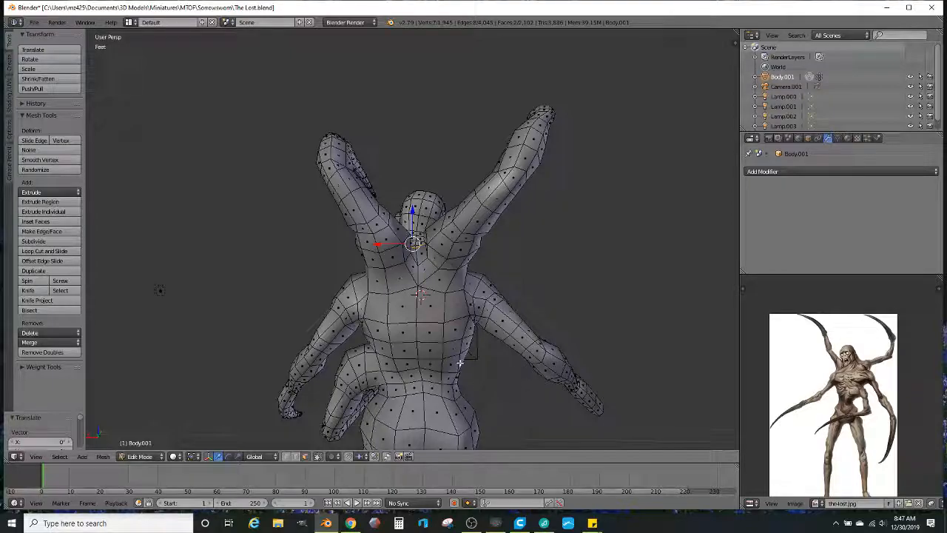
pyautogui.moveTo(456, 339); pyautogui.dragTo(390, 330, button='middle')
pyautogui.scroll(2, 392, 329)
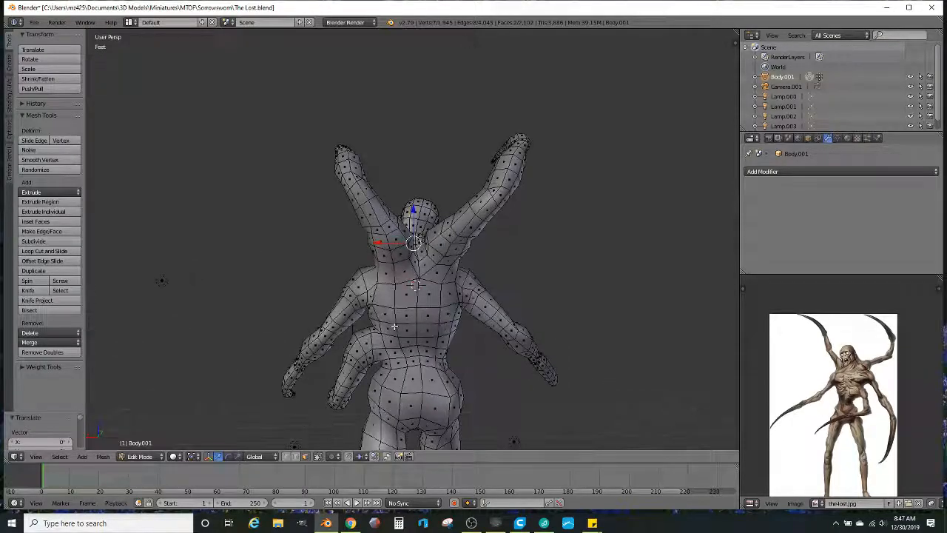
pyautogui.moveTo(395, 314); pyautogui.dragTo(396, 330, button='middle')
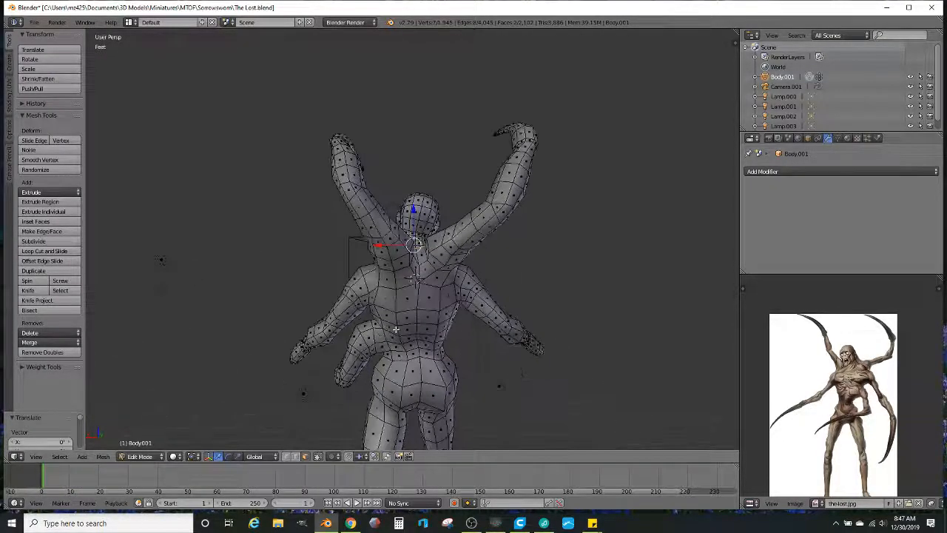
pyautogui.moveTo(354, 364); pyautogui.dragTo(516, 363, button='middle')
pyautogui.scroll(4, 814, 380)
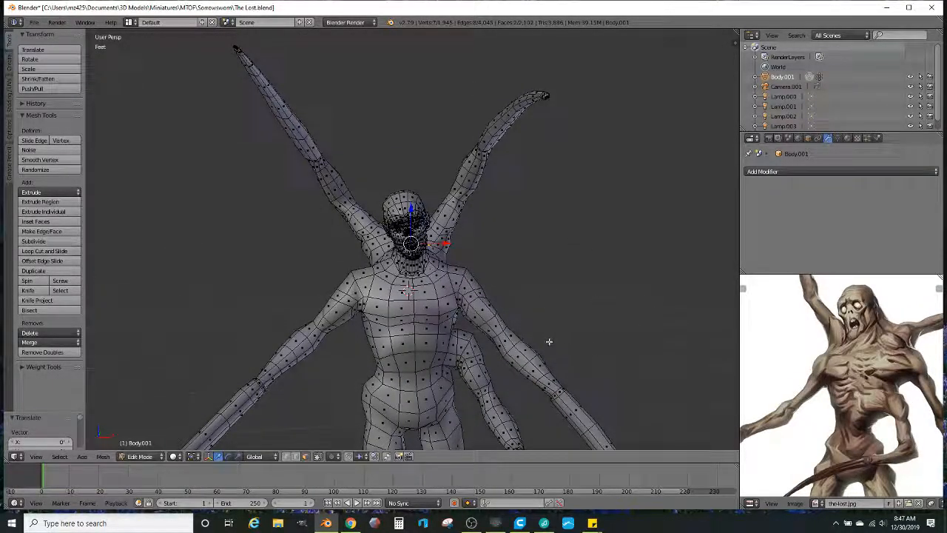
pyautogui.scroll(-3, 532, 333)
pyautogui.moveTo(505, 317)
pyautogui.mouseDown(button='middle')
pyautogui.moveTo(481, 305)
pyautogui.moveTo(510, 276)
pyautogui.moveTo(551, 300)
pyautogui.moveTo(510, 330)
pyautogui.moveTo(486, 289)
pyautogui.moveTo(498, 312)
pyautogui.mouseUp(button='middle')
pyautogui.scroll(-1, 540, 296)
pyautogui.moveTo(506, 344); pyautogui.dragTo(446, 311, button='middle')
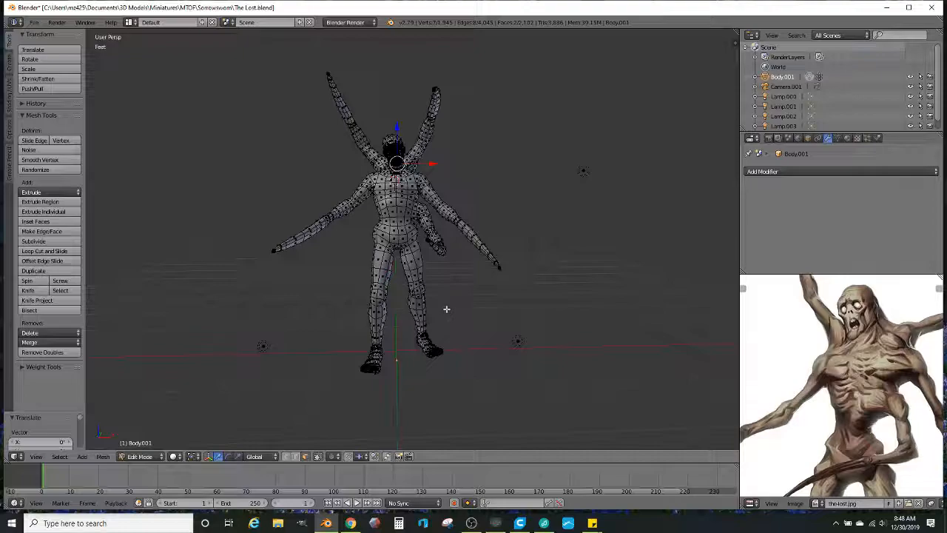
# Step: Add a Subdivision Surface modifier to the body mesh
pyautogui.click(816, 173)
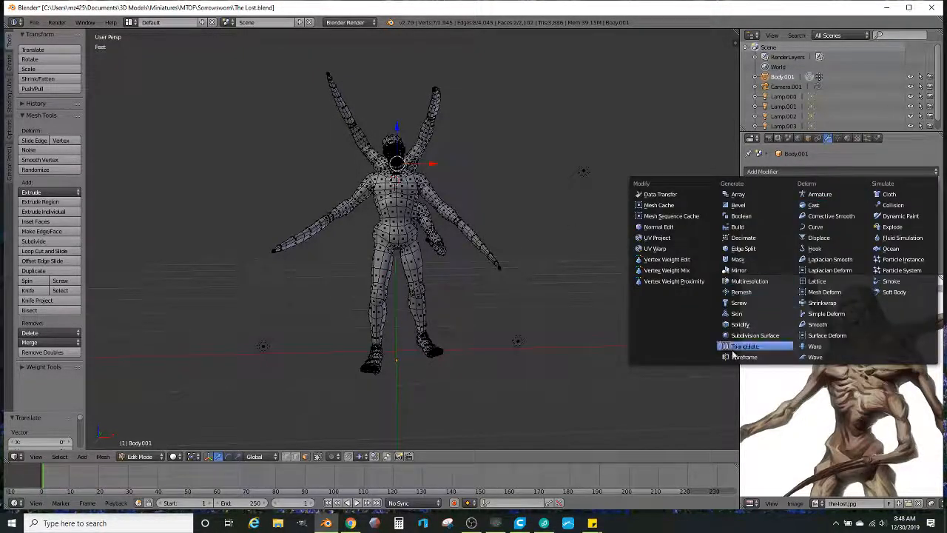
pyautogui.click(753, 335)
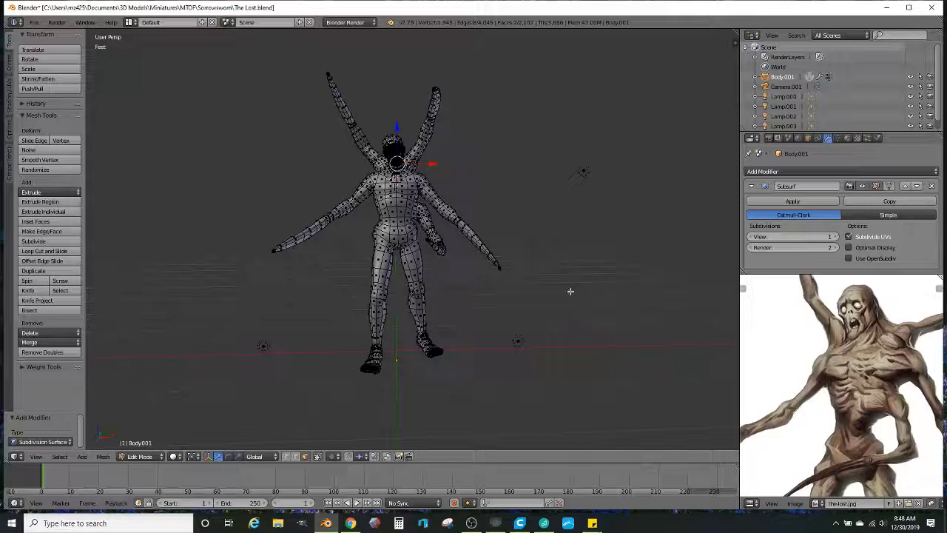
# Step: Set the Subsurf modifier's view subdivisions to 2, then leave Edit Mode and compare the smoothed body with the full reference image
pyautogui.click(836, 237)
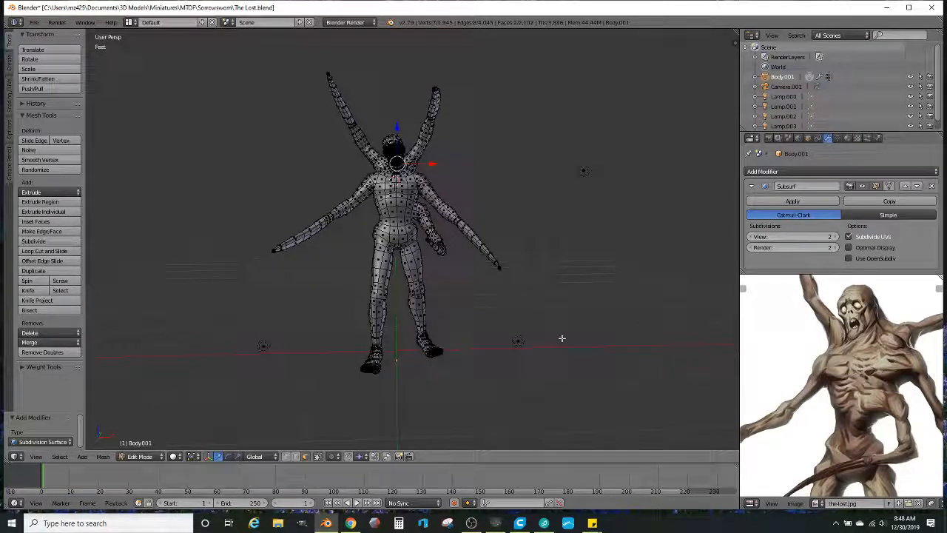
pyautogui.press('Tab')
pyautogui.moveTo(558, 319); pyautogui.dragTo(532, 328, button='middle')
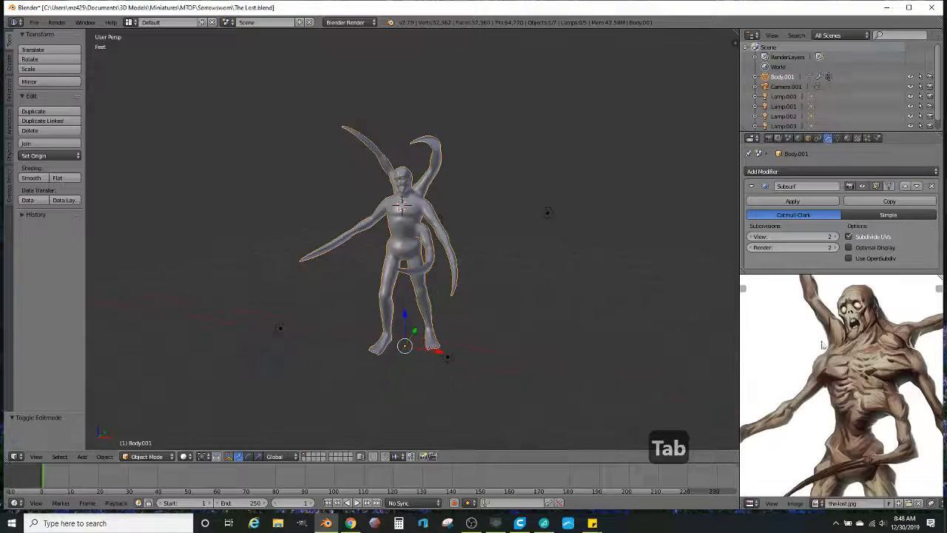
pyautogui.scroll(-4, 814, 345)
pyautogui.moveTo(756, 373); pyautogui.dragTo(761, 350, button='middle')
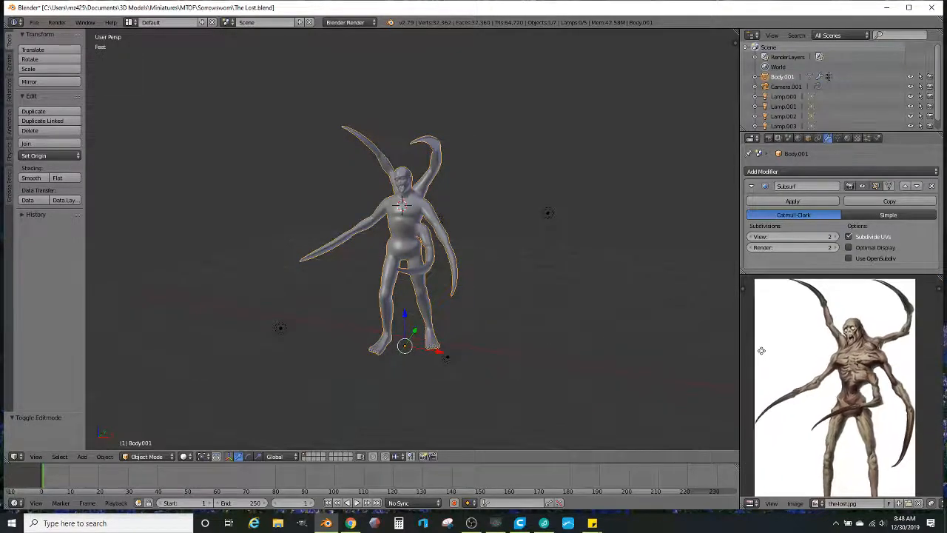
pyautogui.moveTo(514, 351); pyautogui.dragTo(515, 329, button='middle')
pyautogui.scroll(2, 513, 331)
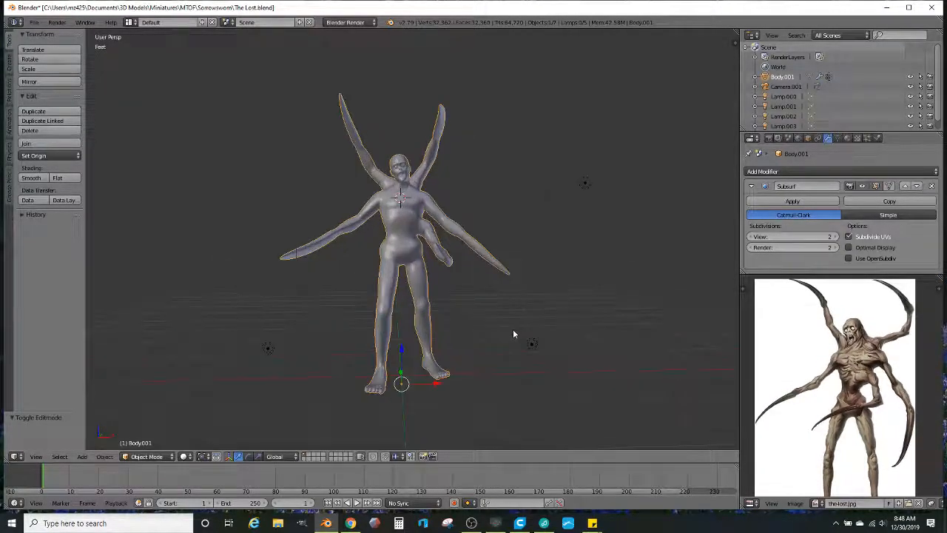
pyautogui.moveTo(504, 318); pyautogui.dragTo(400, 288, button='middle')
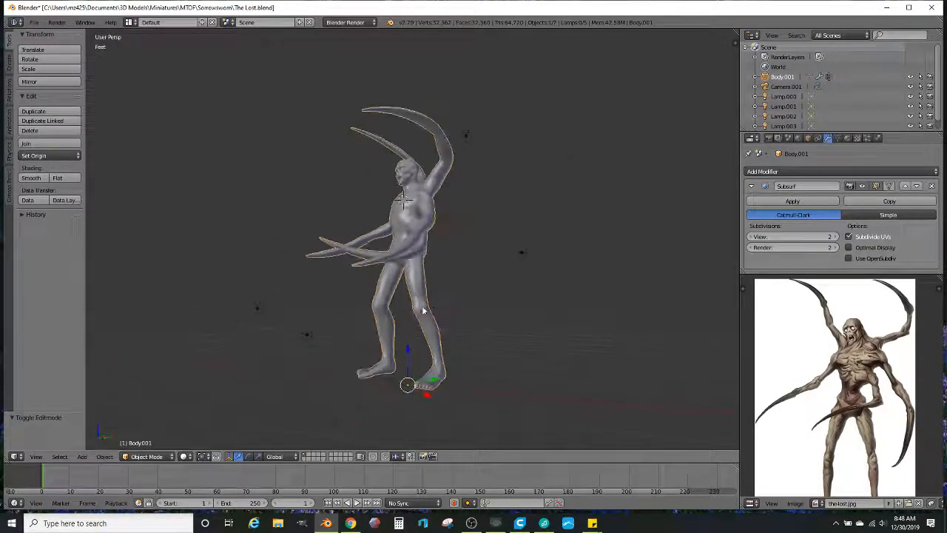
# Step: Import medium creature.stl from the Size Markers folder as the figure's base
pyautogui.click(34, 22)
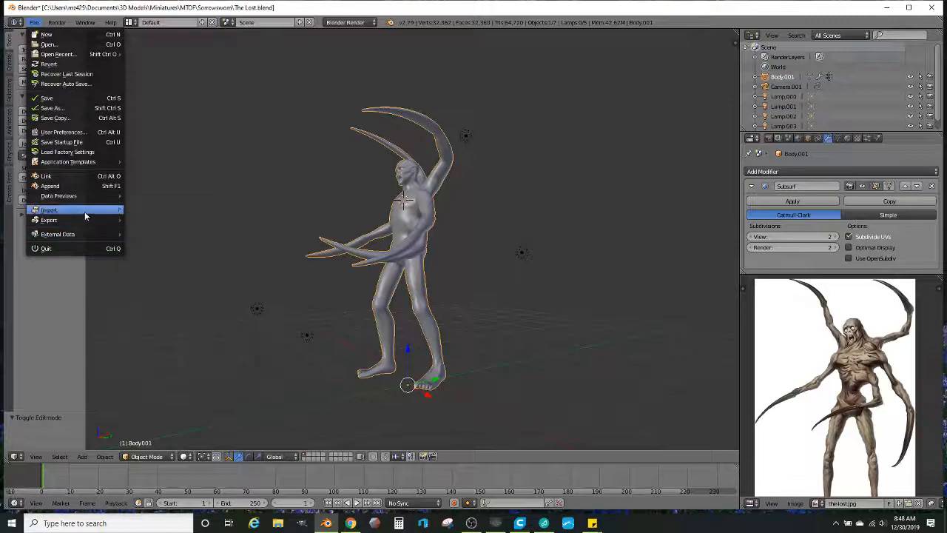
pyautogui.moveTo(82, 210)
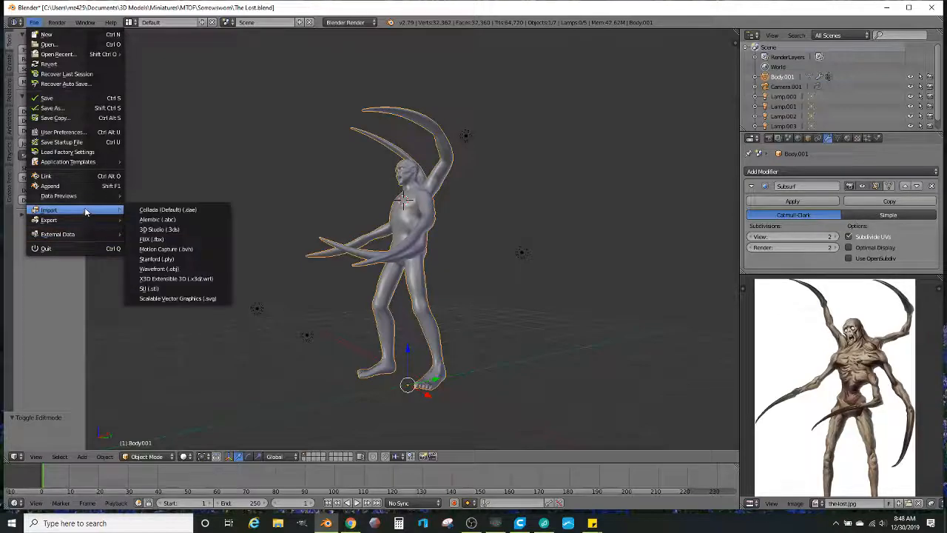
pyautogui.click(167, 289)
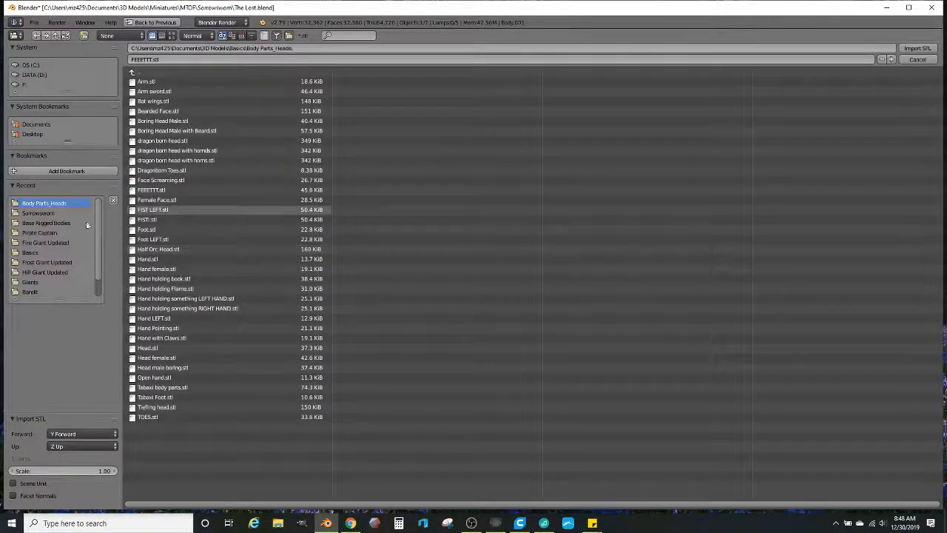
pyautogui.scroll(-2, 39, 227)
pyautogui.click(39, 283)
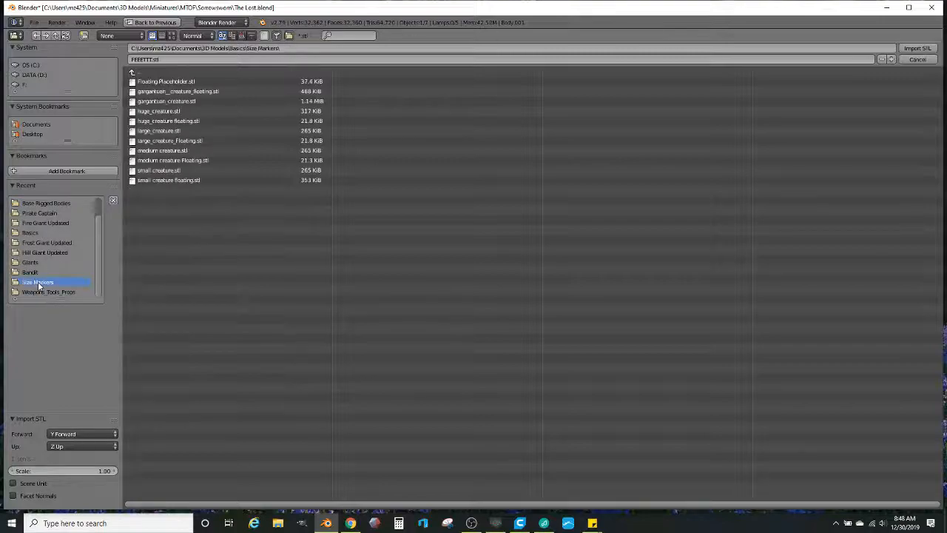
pyautogui.doubleClick(146, 150)
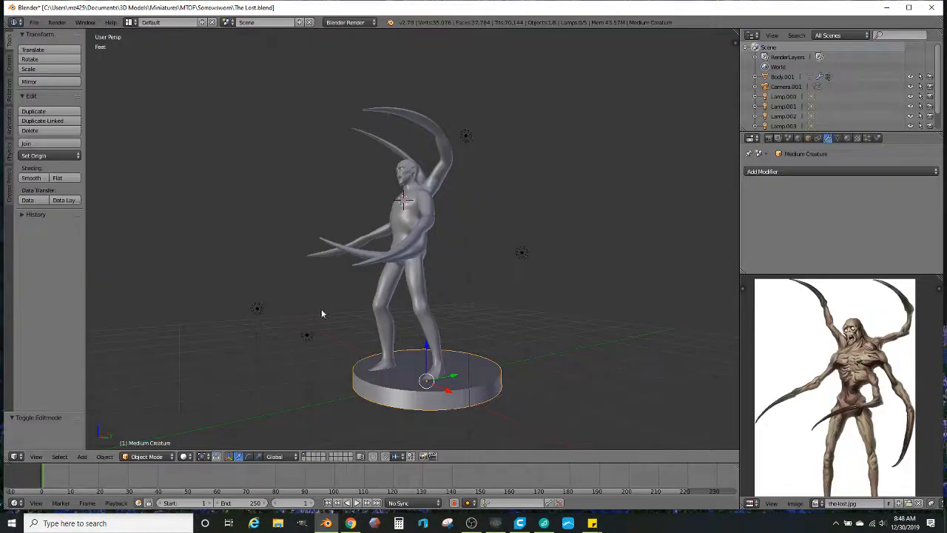
# Step: Move the body along the Y and Z axes so its feet stand centred on top of the round base
pyautogui.moveTo(321, 314); pyautogui.dragTo(264, 297, button='middle')
pyautogui.rightClick(424, 265)
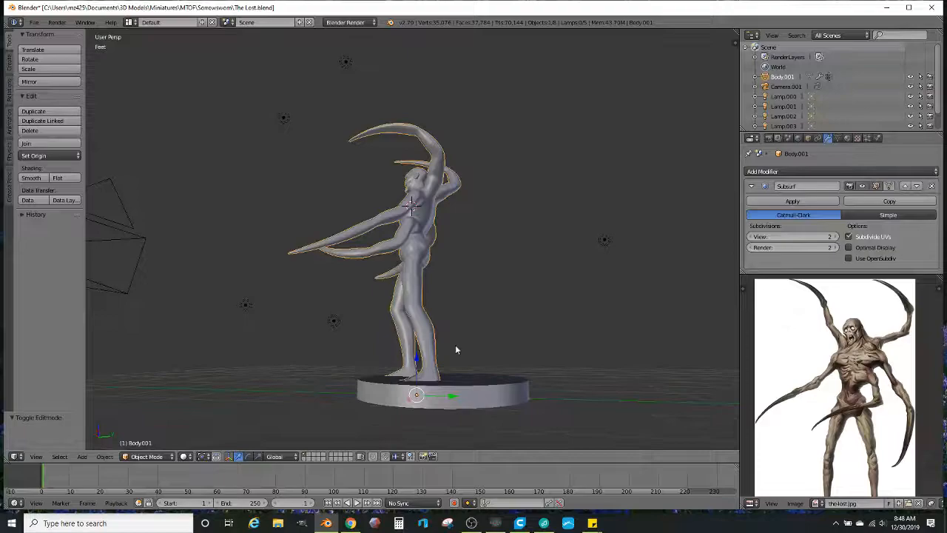
pyautogui.moveTo(451, 397); pyautogui.dragTo(482, 406)
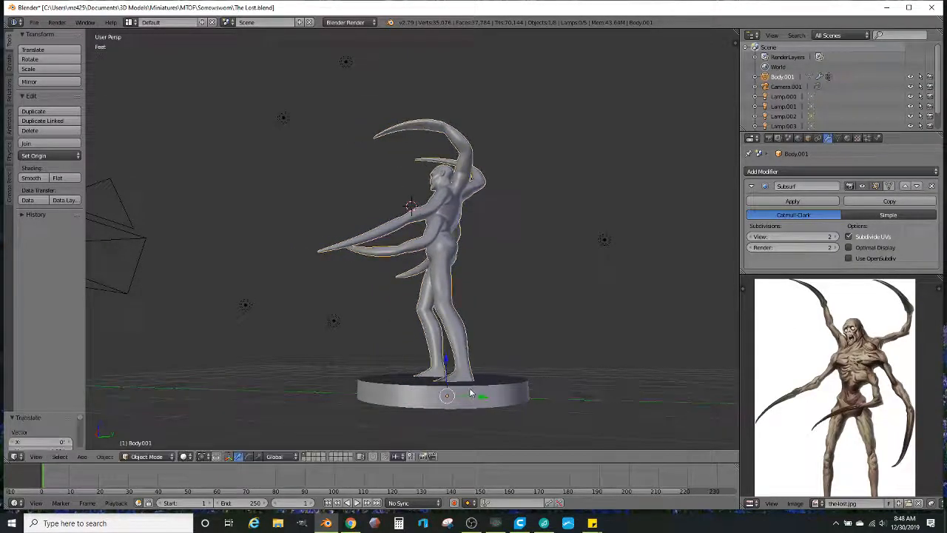
pyautogui.moveTo(467, 399); pyautogui.dragTo(488, 395, button='middle')
pyautogui.moveTo(444, 358); pyautogui.dragTo(447, 353)
pyautogui.moveTo(447, 354); pyautogui.dragTo(403, 384, button='middle')
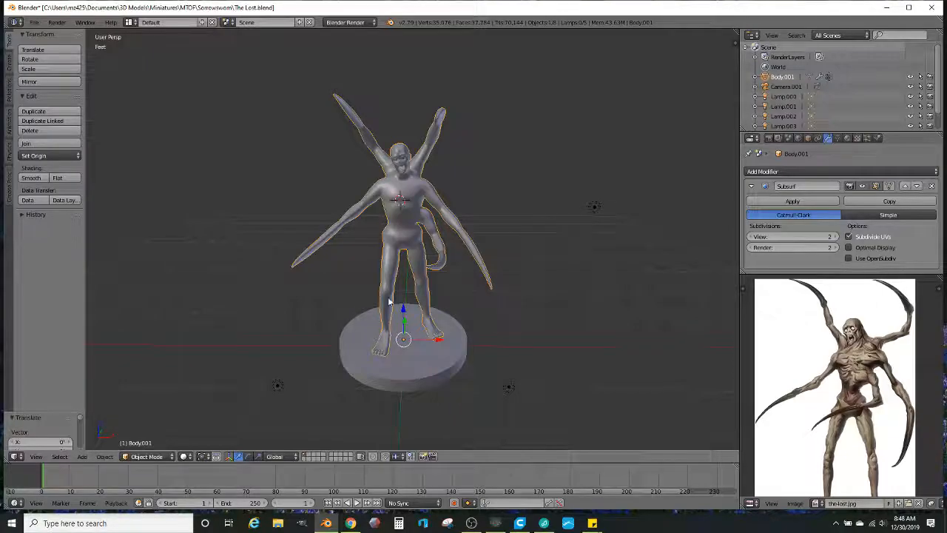
pyautogui.moveTo(390, 301); pyautogui.dragTo(511, 295, button='middle')
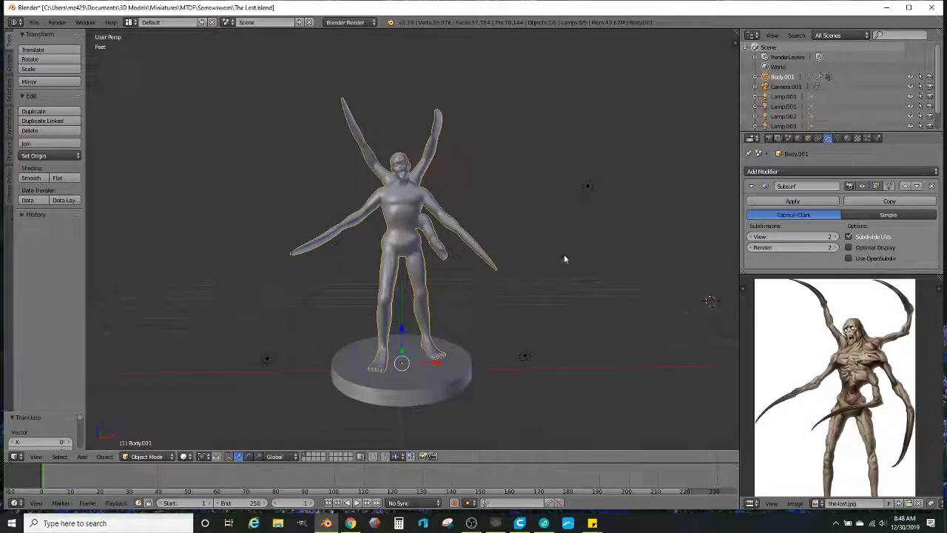
# Step: Enable Matcap shading in the viewport and choose the matte reddish-brown clay material
pyautogui.press('n')
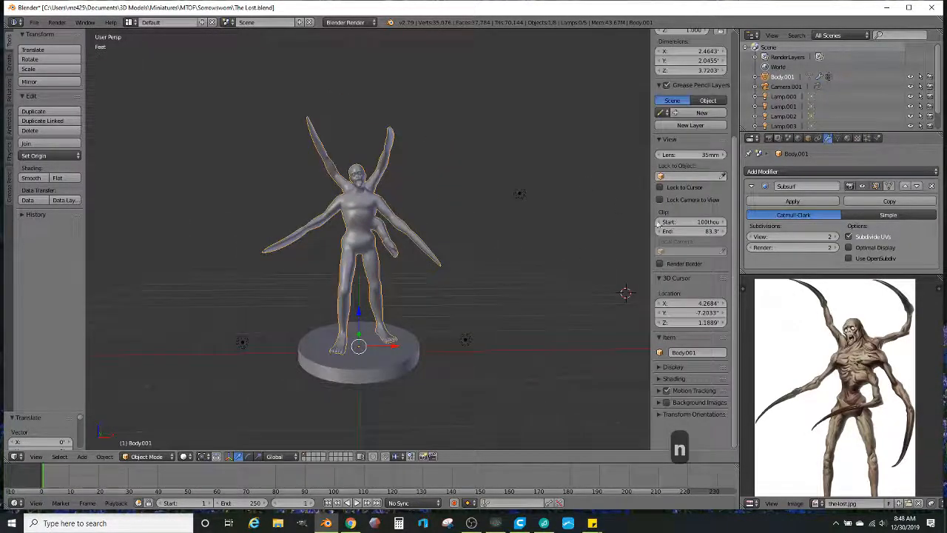
pyautogui.click(678, 379)
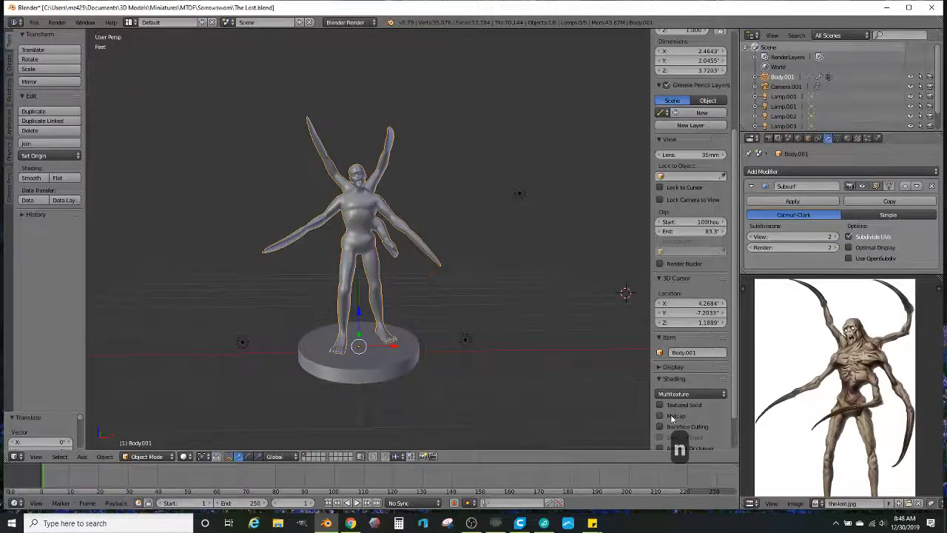
pyautogui.click(672, 418)
pyautogui.click(698, 433)
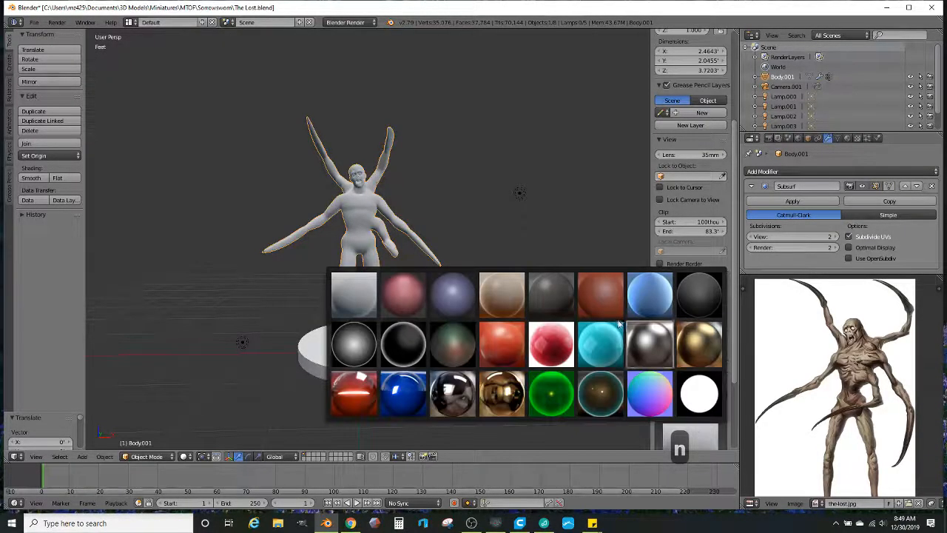
pyautogui.click(606, 297)
pyautogui.press('n')
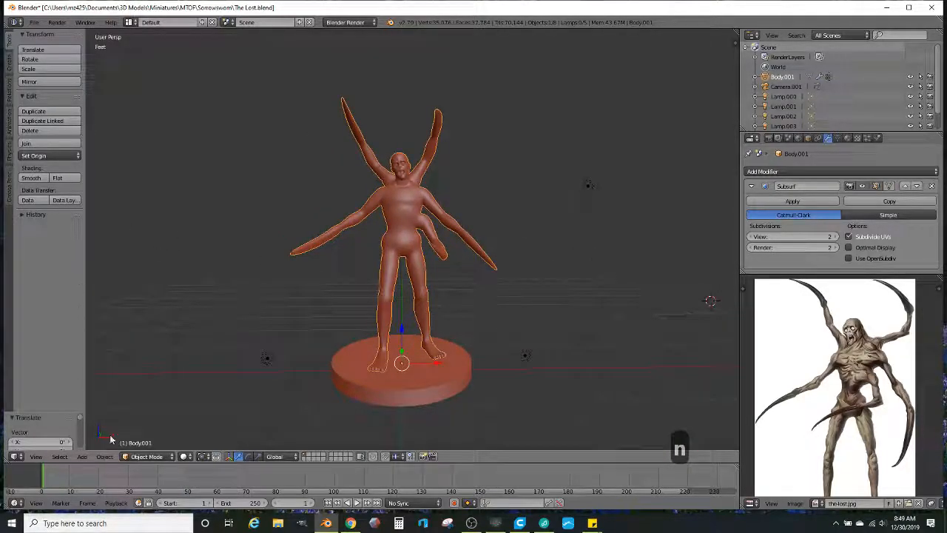
# Step: Switch the body to Sculpt Mode and save the current file
pyautogui.click(146, 457)
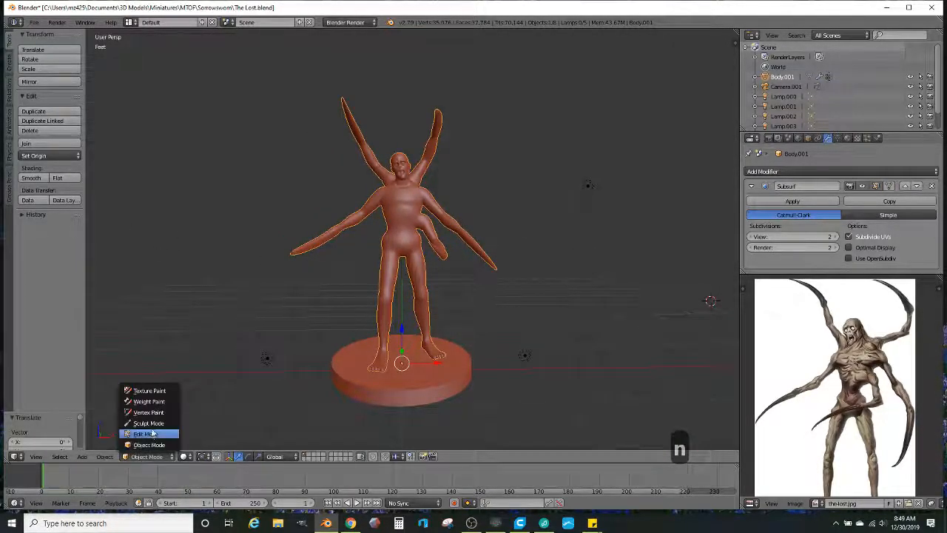
pyautogui.click(153, 422)
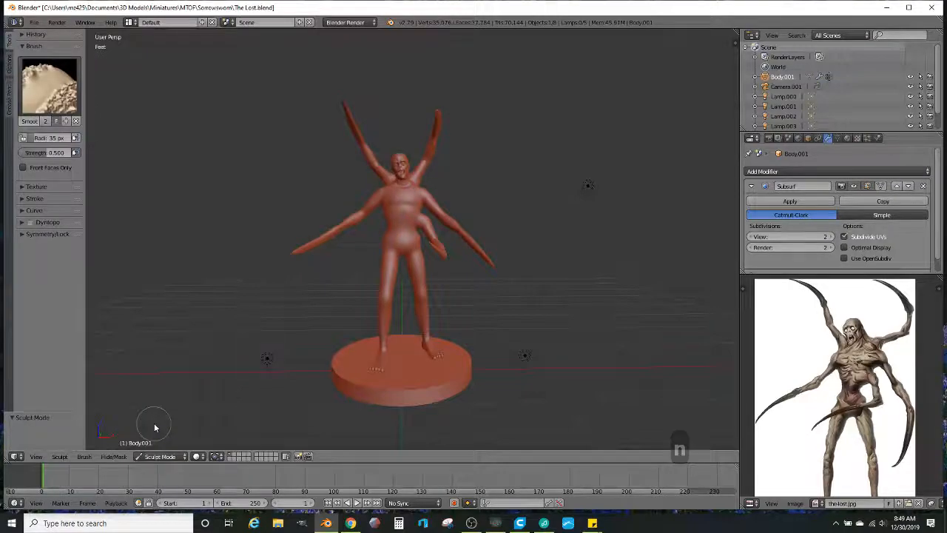
pyautogui.click(36, 23)
pyautogui.click(45, 102)
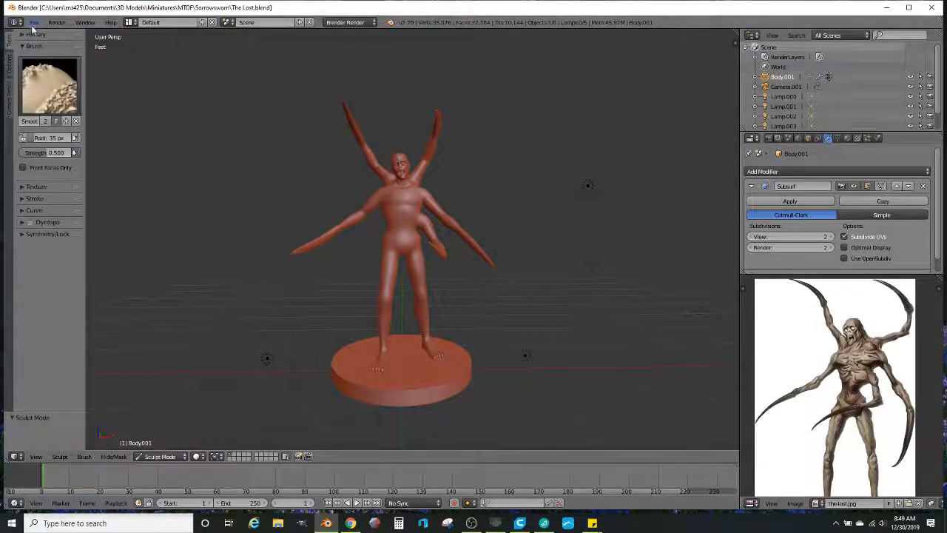
# Step: Save a copy of the project in the Sorrowsworn folder as "The Lost Sculpted.blend"
pyautogui.click(34, 23)
pyautogui.click(62, 108)
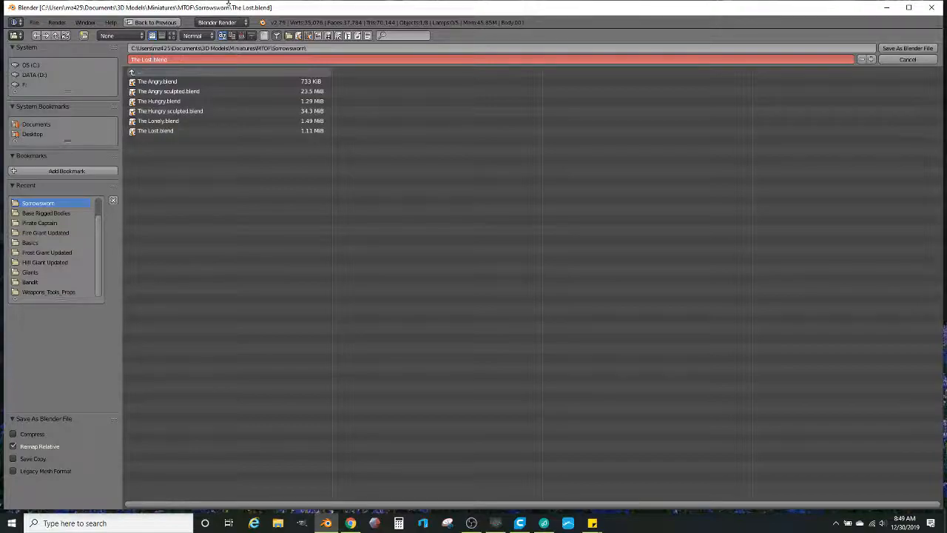
pyautogui.write('Sculp')
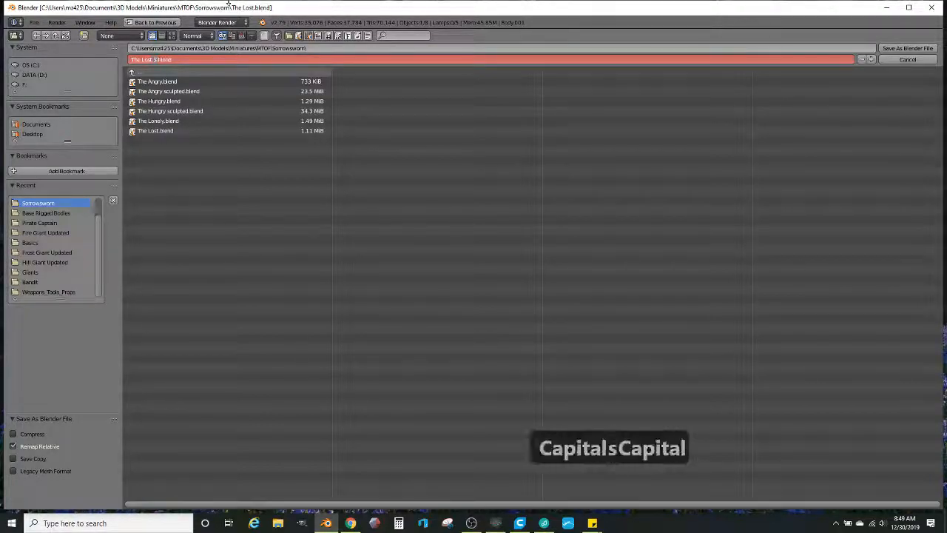
pyautogui.write('ted')
pyautogui.press('Return')
pyautogui.press('Return')
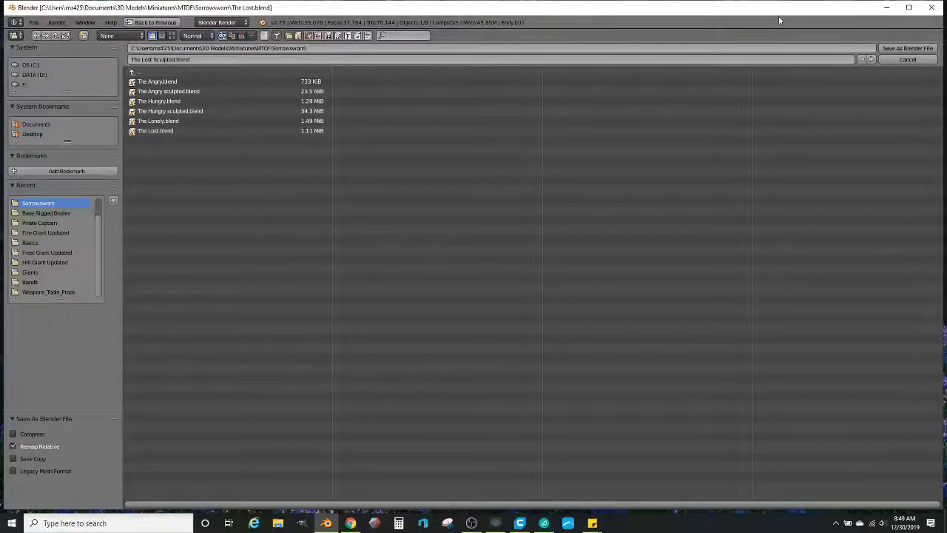
pyautogui.click(885, 49)
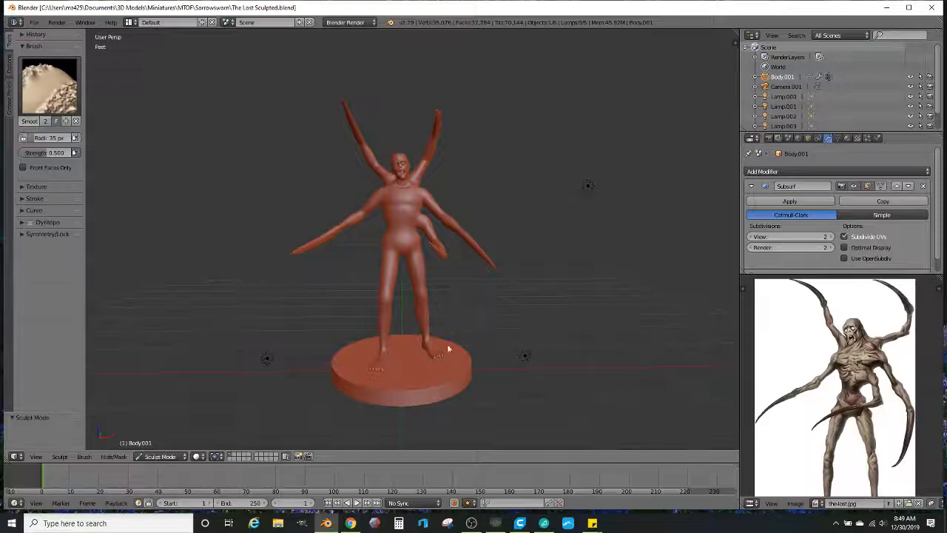
# Step: Apply the Subsurf modifier and enable Dyntopo on the body with a detail size of 6 px
pyautogui.click(790, 201)
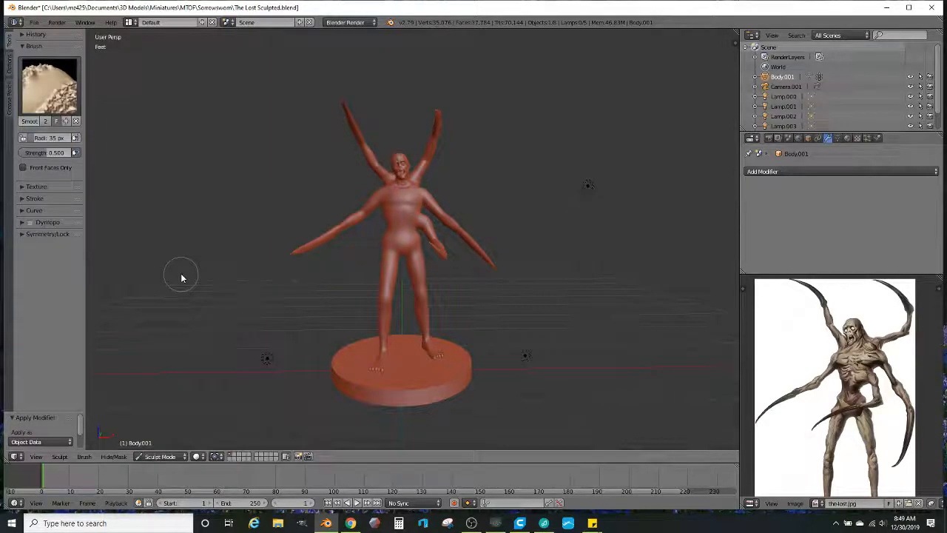
pyautogui.click(21, 223)
pyautogui.click(30, 223)
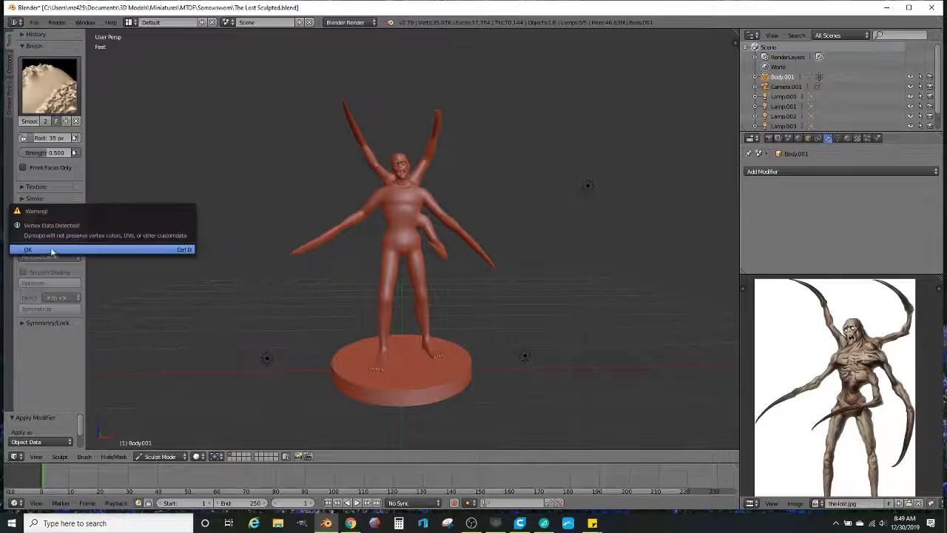
pyautogui.click(51, 249)
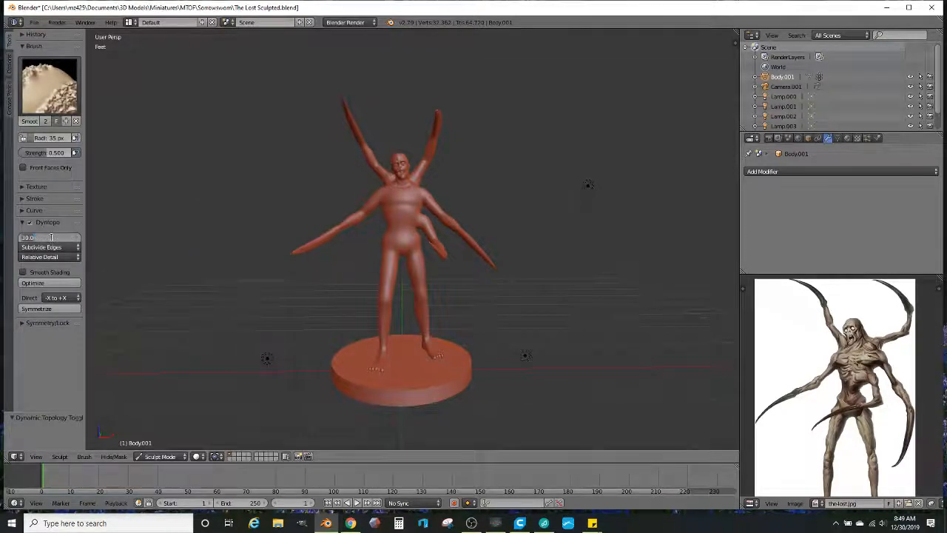
pyautogui.write('6')
pyautogui.press('Return')
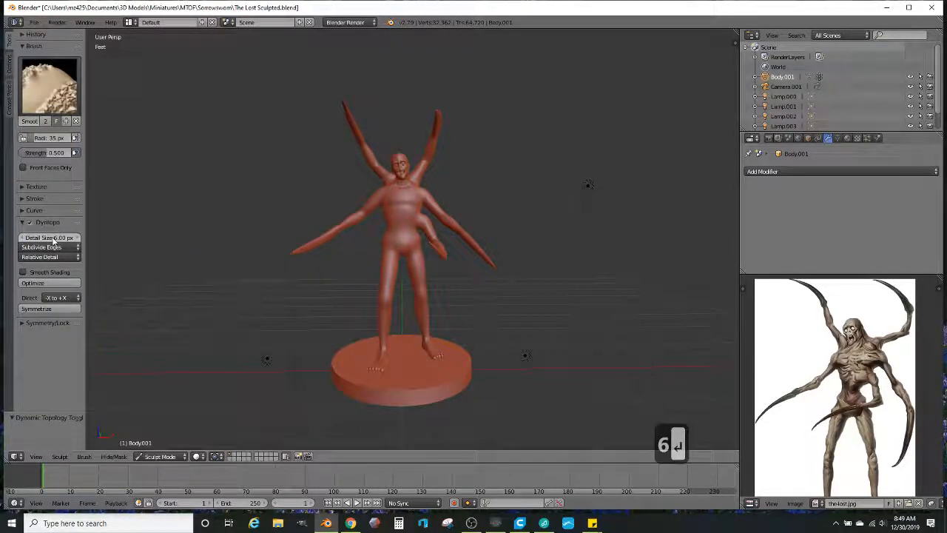
# Step: Choose the Clay sculpting brush and enlarge its radius to 70 px
pyautogui.click(39, 105)
pyautogui.click(122, 143)
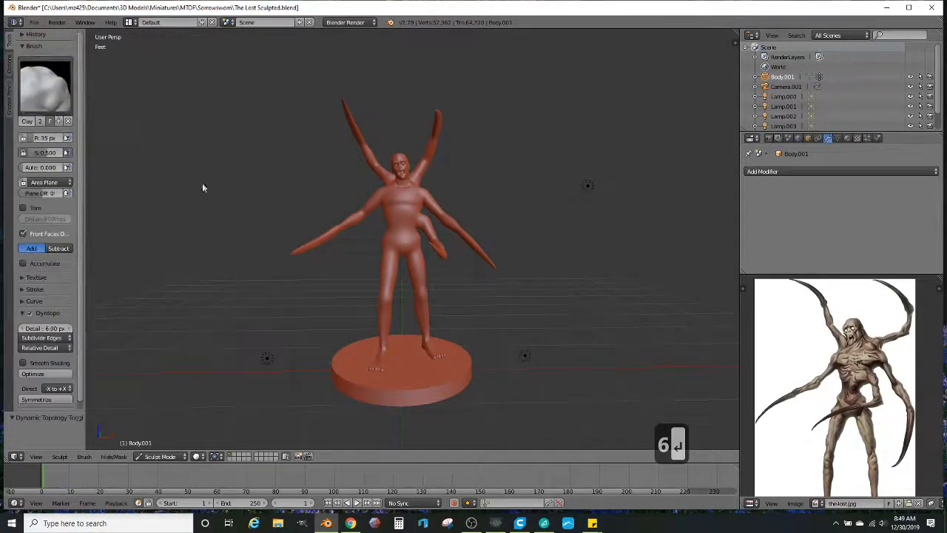
pyautogui.press('f')
pyautogui.click(304, 179)
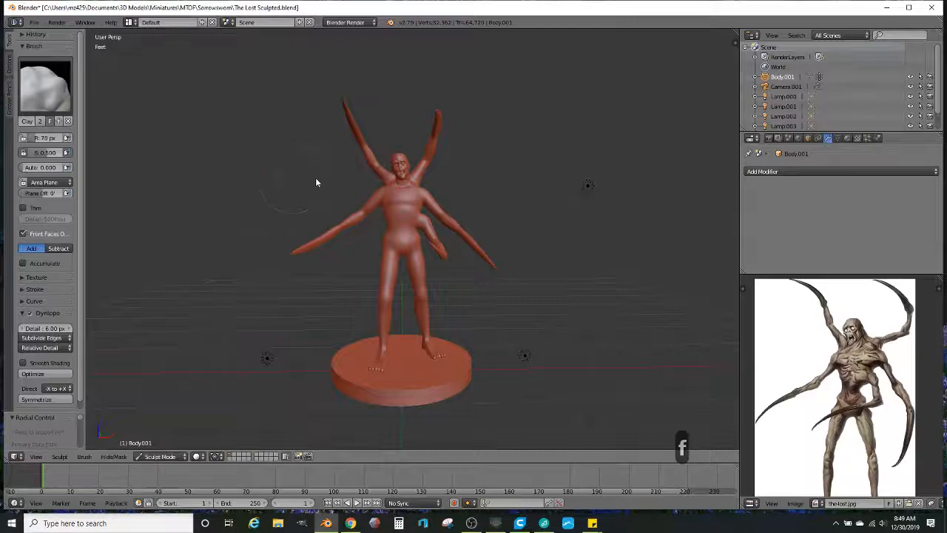
# Step: Turn off X-axis mirror symmetry for sculpting, with the torso in close view
pyautogui.scroll(3, 311, 222)
pyautogui.scroll(3, 358, 234)
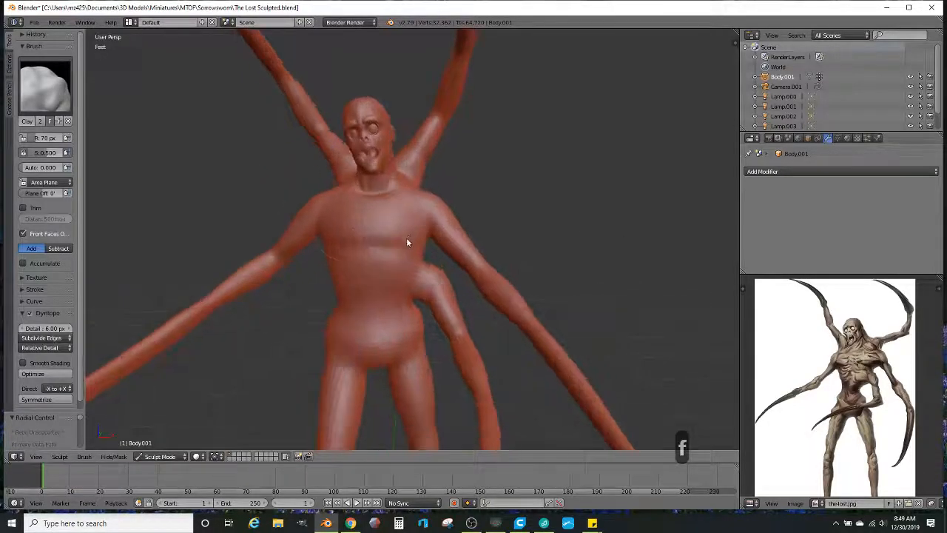
pyautogui.scroll(3, 407, 240)
pyautogui.moveTo(419, 196); pyautogui.dragTo(419, 200, button='middle')
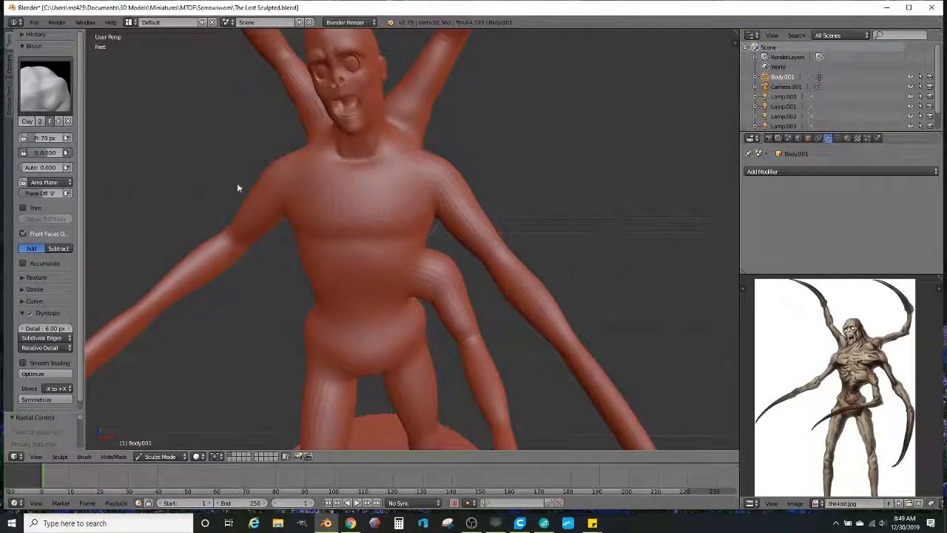
pyautogui.scroll(-2, 52, 362)
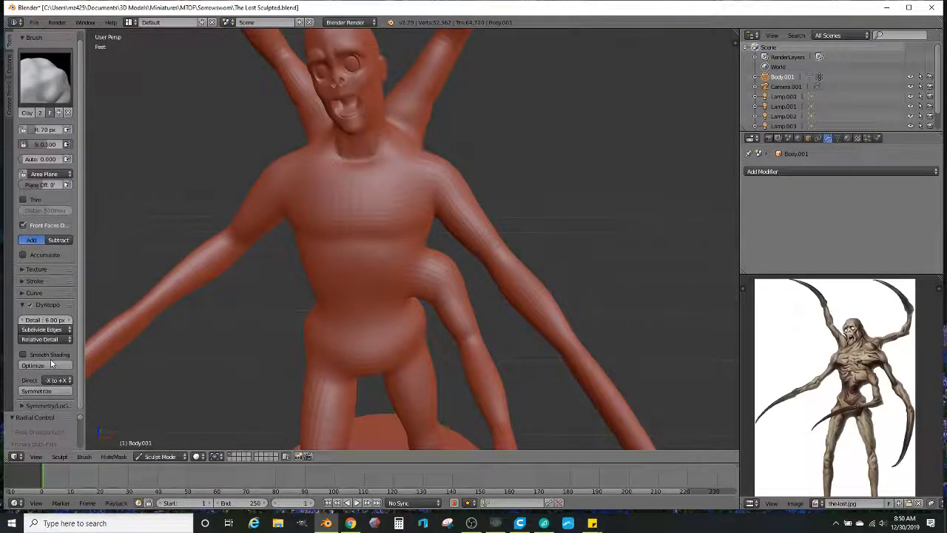
pyautogui.click(22, 406)
pyautogui.click(28, 333)
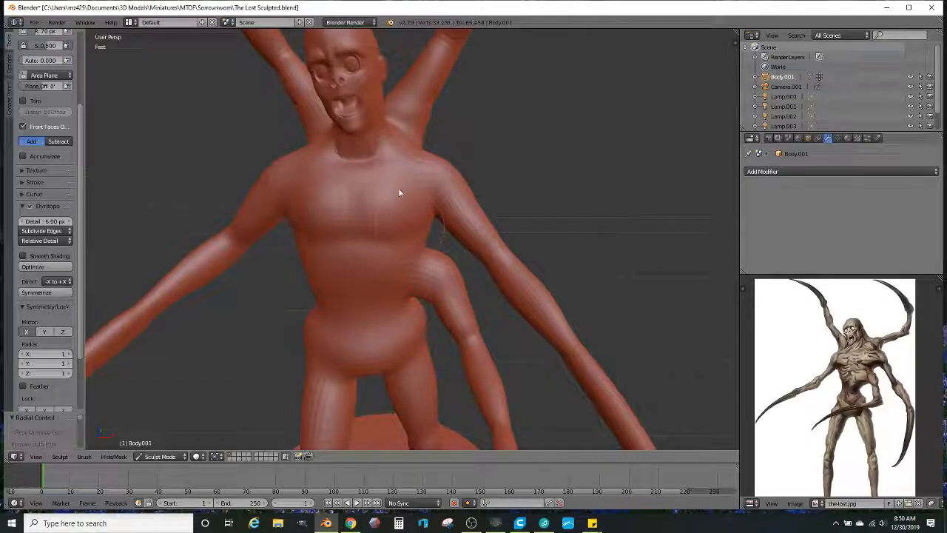
# Step: Undo the last stroke and build up the outer shoulder of the figure's left main arm, then enlarge the reference image on the torso
pyautogui.moveTo(390, 216)
pyautogui.mouseDown(button='middle')
pyautogui.moveTo(501, 216)
pyautogui.moveTo(433, 239)
pyautogui.moveTo(580, 196)
pyautogui.moveTo(440, 212)
pyautogui.moveTo(429, 226)
pyautogui.moveTo(444, 251)
pyautogui.mouseUp(button='middle')
pyautogui.hotkey('ctrl', 'z')
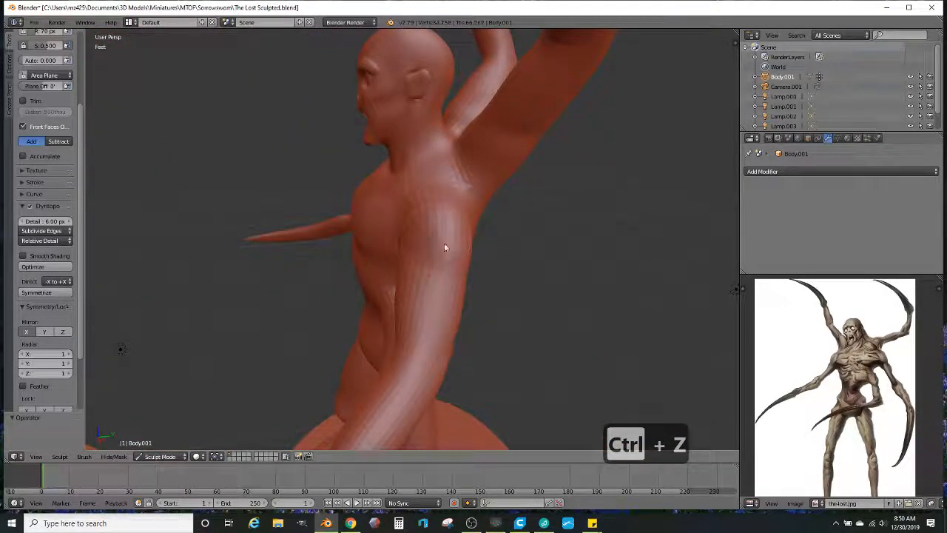
pyautogui.moveTo(452, 214)
pyautogui.mouseDown()
pyautogui.moveTo(429, 230)
pyautogui.moveTo(456, 247)
pyautogui.moveTo(458, 233)
pyautogui.moveTo(425, 209)
pyautogui.moveTo(419, 239)
pyautogui.mouseUp()
pyautogui.moveTo(468, 239); pyautogui.dragTo(496, 212, button='middle')
pyautogui.scroll(3, 795, 349)
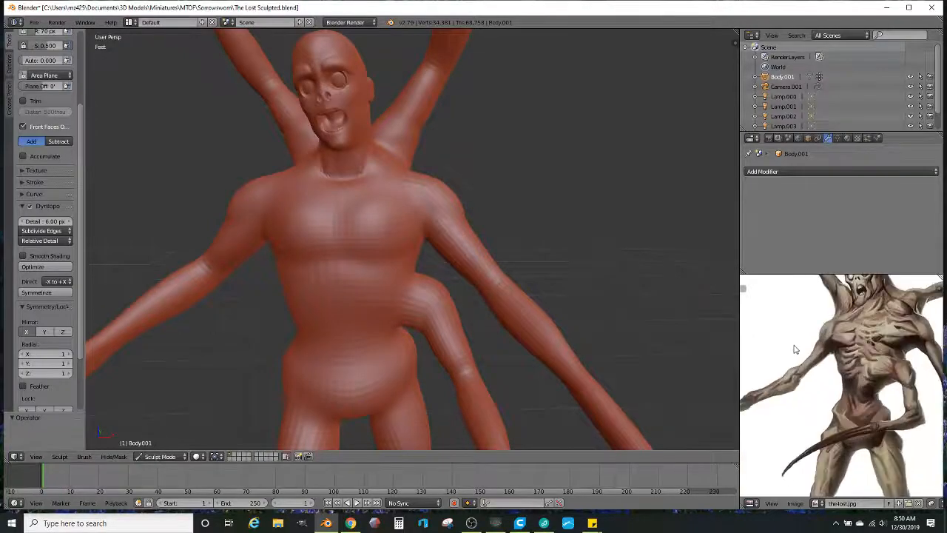
# Step: Build up the side of the ribcage below the right armpit with Clay strokes
pyautogui.moveTo(434, 273)
pyautogui.mouseDown(button='middle')
pyautogui.moveTo(399, 265)
pyautogui.moveTo(384, 275)
pyautogui.moveTo(444, 271)
pyautogui.mouseUp(button='middle')
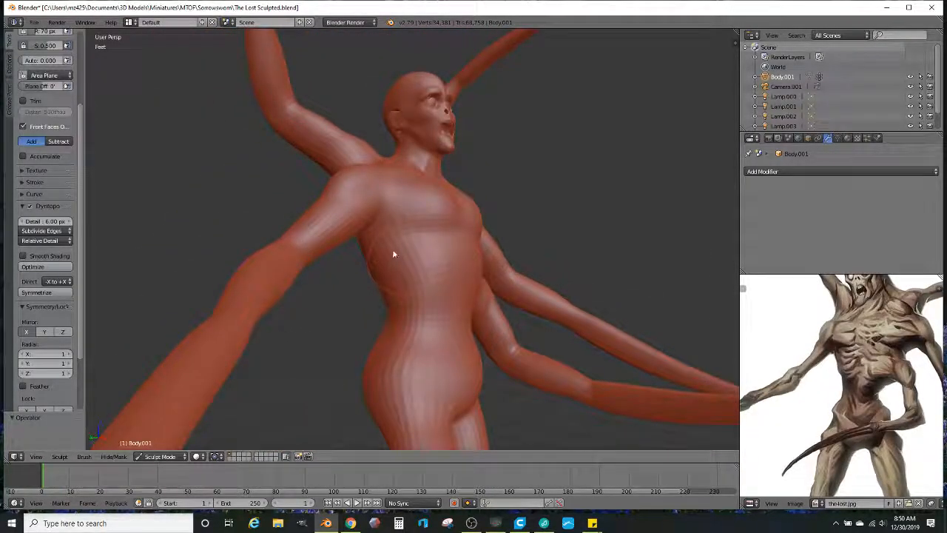
pyautogui.moveTo(429, 253); pyautogui.dragTo(392, 289)
pyautogui.moveTo(425, 254); pyautogui.dragTo(431, 264)
pyautogui.moveTo(432, 264)
pyautogui.mouseDown(button='middle')
pyautogui.moveTo(355, 274)
pyautogui.moveTo(352, 285)
pyautogui.moveTo(368, 279)
pyautogui.moveTo(398, 320)
pyautogui.moveTo(395, 260)
pyautogui.moveTo(410, 293)
pyautogui.moveTo(456, 301)
pyautogui.moveTo(444, 289)
pyautogui.moveTo(453, 322)
pyautogui.moveTo(414, 313)
pyautogui.moveTo(398, 332)
pyautogui.moveTo(429, 269)
pyautogui.moveTo(430, 301)
pyautogui.moveTo(422, 297)
pyautogui.moveTo(442, 319)
pyautogui.moveTo(445, 269)
pyautogui.mouseUp(button='middle')
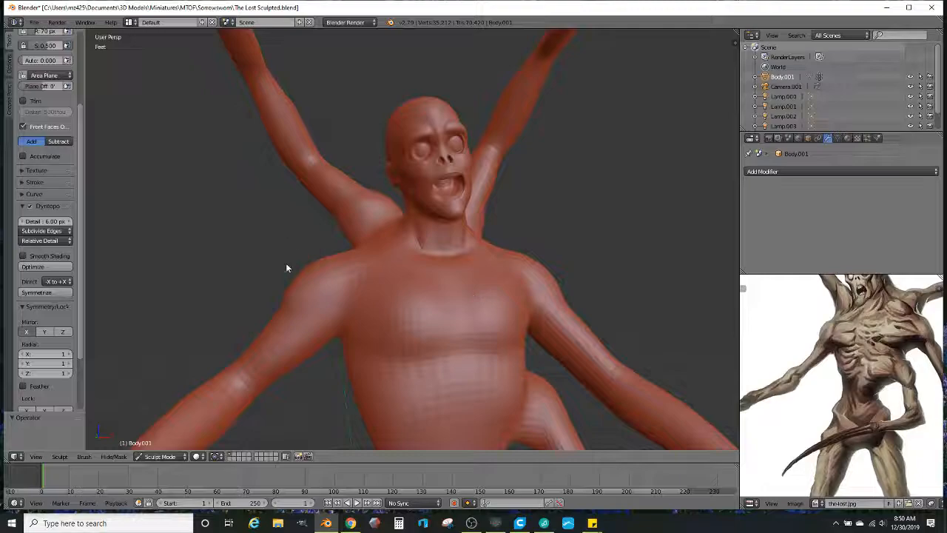
# Step: Raise the Clay brush strength to 0.569 and build up the collarbones below the neck
pyautogui.scroll(3, 342, 261)
pyautogui.moveTo(348, 256)
pyautogui.mouseDown(button='middle')
pyautogui.moveTo(353, 282)
pyautogui.moveTo(438, 321)
pyautogui.moveTo(440, 338)
pyautogui.mouseUp(button='middle')
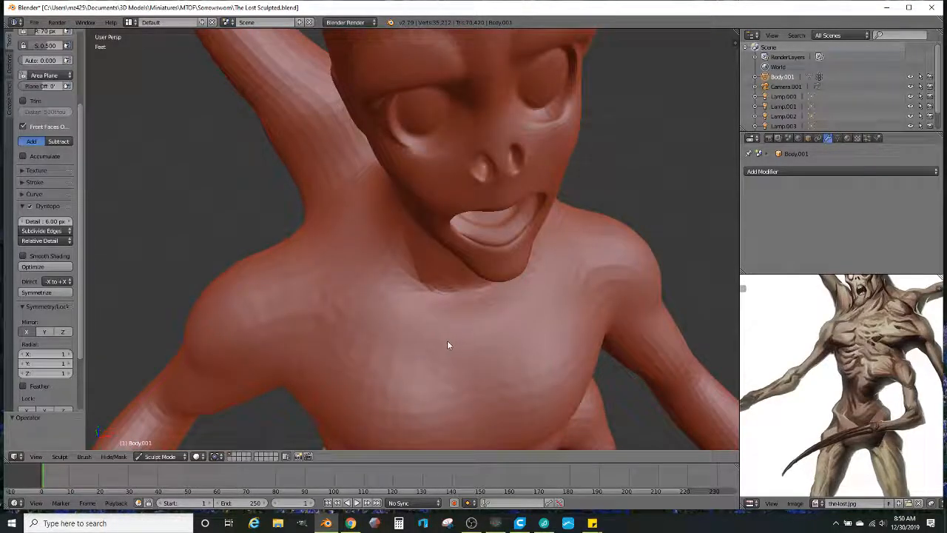
pyautogui.hotkey('shift', 'f')
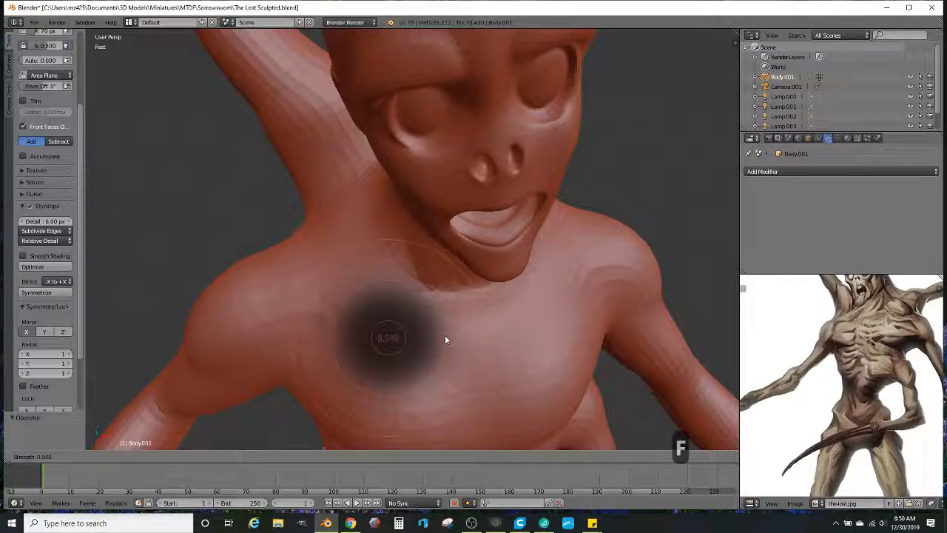
pyautogui.click(441, 335)
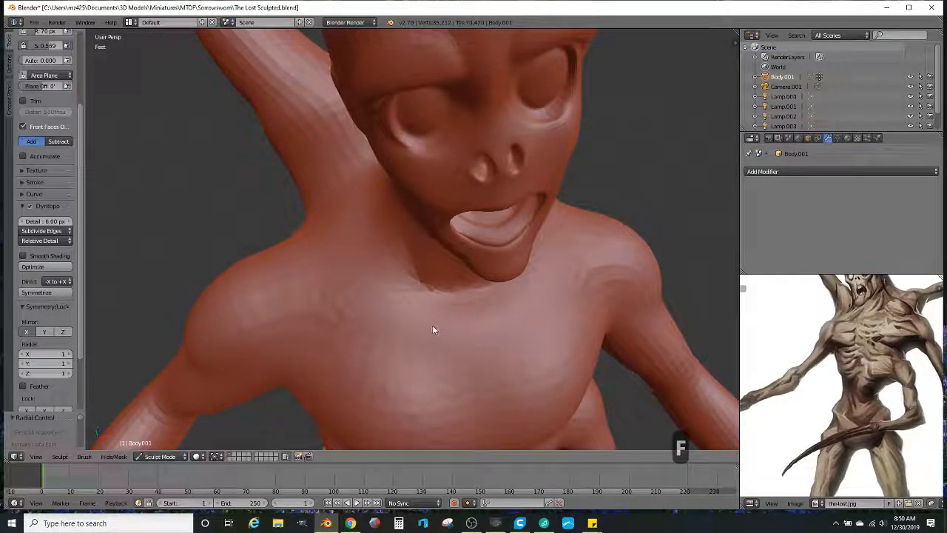
pyautogui.moveTo(326, 286); pyautogui.dragTo(309, 275)
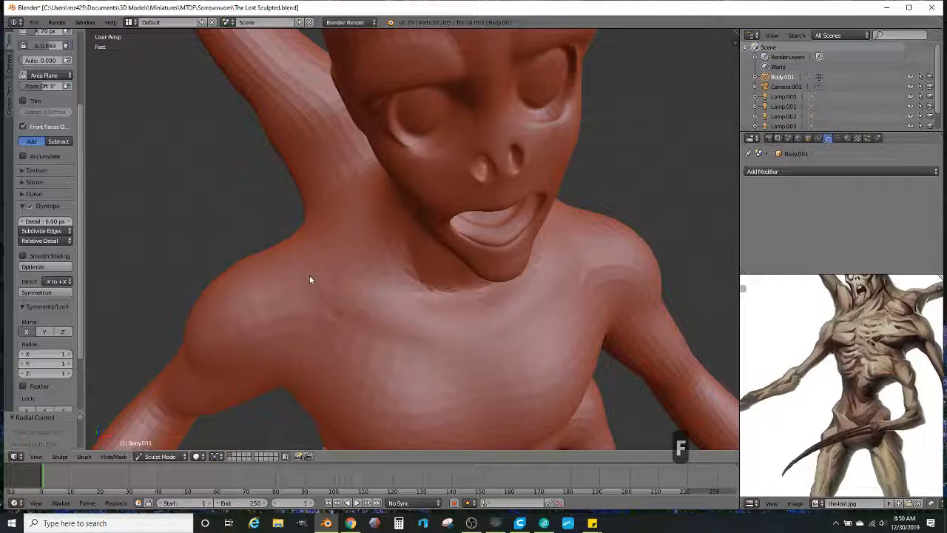
pyautogui.scroll(3, 288, 285)
pyautogui.moveTo(431, 359)
pyautogui.mouseDown()
pyautogui.moveTo(459, 361)
pyautogui.moveTo(410, 354)
pyautogui.moveTo(402, 340)
pyautogui.mouseUp()
pyautogui.scroll(-4, 402, 335)
pyautogui.moveTo(401, 335)
pyautogui.mouseDown(button='middle')
pyautogui.moveTo(363, 307)
pyautogui.moveTo(419, 295)
pyautogui.moveTo(410, 286)
pyautogui.mouseUp(button='middle')
# Step: Extend the clay buildup from the upper chest toward the shoulder, working from the side of the figure
pyautogui.scroll(-4, 419, 295)
pyautogui.moveTo(570, 296)
pyautogui.mouseDown(button='middle')
pyautogui.moveTo(577, 289)
pyautogui.moveTo(422, 281)
pyautogui.moveTo(395, 290)
pyautogui.mouseUp(button='middle')
pyautogui.scroll(2, 394, 278)
pyautogui.moveTo(348, 280); pyautogui.dragTo(377, 268)
pyautogui.scroll(-1, 381, 276)
pyautogui.moveTo(381, 276); pyautogui.dragTo(523, 266, button='middle')
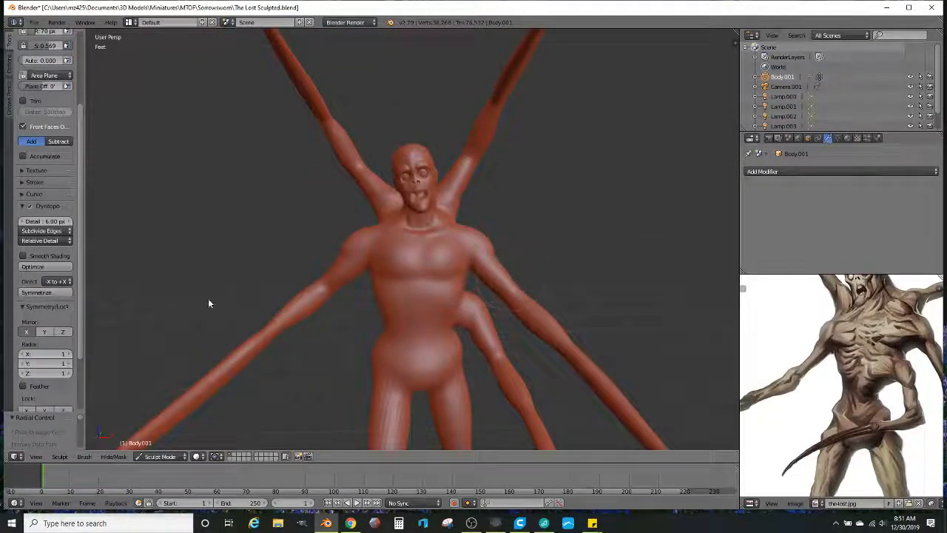
# Step: Toggle X-axis mirror symmetry and build up the deltoid with Clay strokes running from the upper arm toward the chest
pyautogui.scroll(-1, 45, 393)
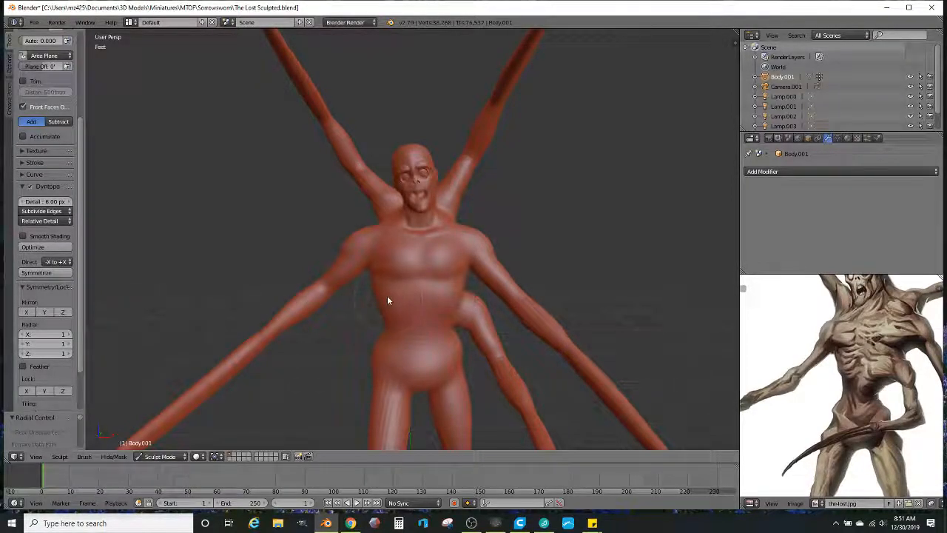
pyautogui.moveTo(390, 298); pyautogui.dragTo(381, 304, button='middle')
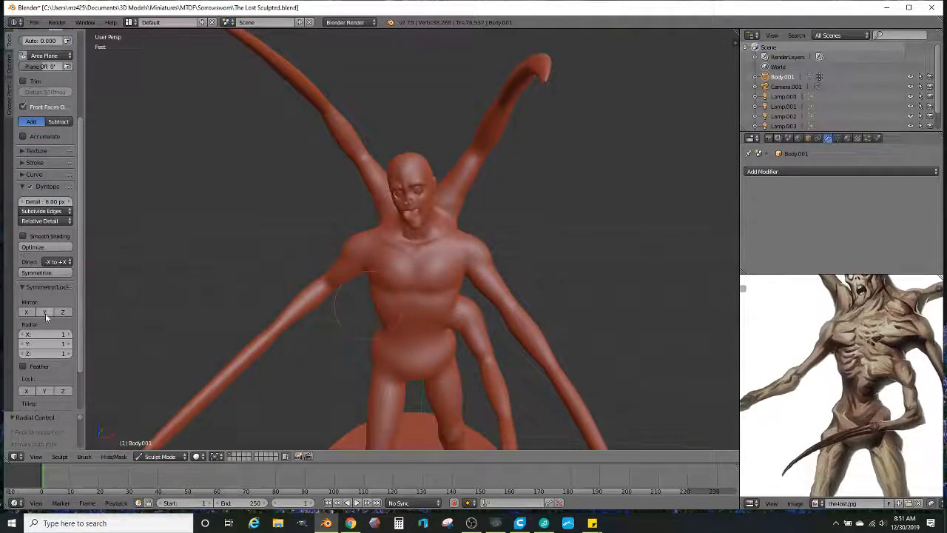
pyautogui.click(26, 311)
pyautogui.scroll(4, 456, 268)
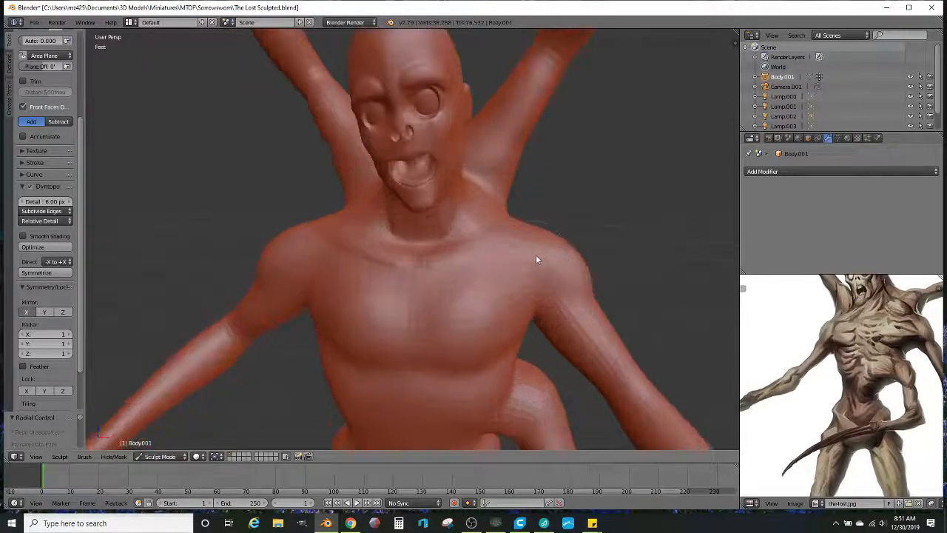
pyautogui.scroll(3, 572, 276)
pyautogui.moveTo(596, 290); pyautogui.dragTo(531, 241)
pyautogui.moveTo(626, 293); pyautogui.dragTo(574, 252)
pyautogui.moveTo(629, 302); pyautogui.dragTo(567, 258)
pyautogui.scroll(-4, 545, 258)
pyautogui.moveTo(560, 258)
pyautogui.mouseDown(button='middle')
pyautogui.moveTo(532, 281)
pyautogui.moveTo(523, 277)
pyautogui.moveTo(555, 269)
pyautogui.moveTo(555, 258)
pyautogui.mouseUp(button='middle')
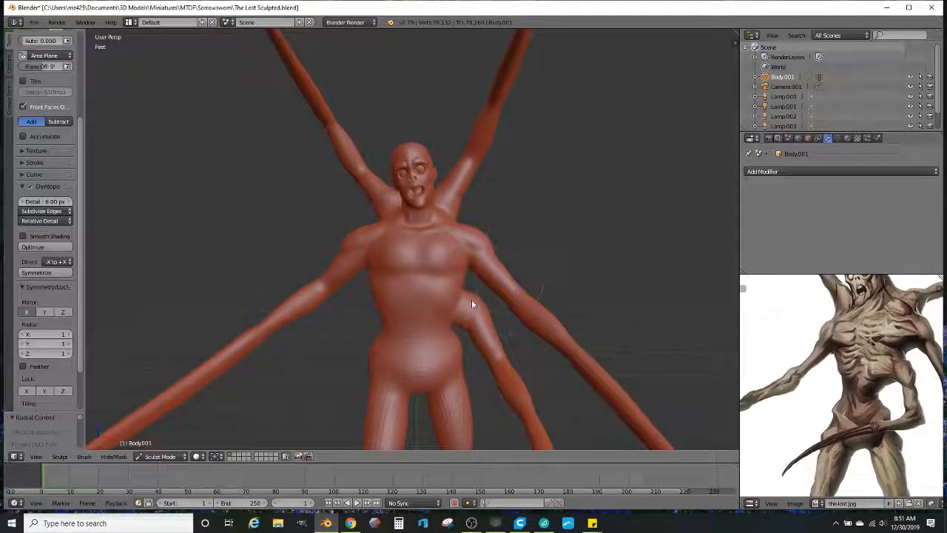
# Step: Compare the torso with the reference image and build up the front shoulder of the lower extra arm at the waist
pyautogui.moveTo(424, 296)
pyautogui.mouseDown(button='middle')
pyautogui.moveTo(408, 328)
pyautogui.moveTo(421, 338)
pyautogui.mouseUp(button='middle')
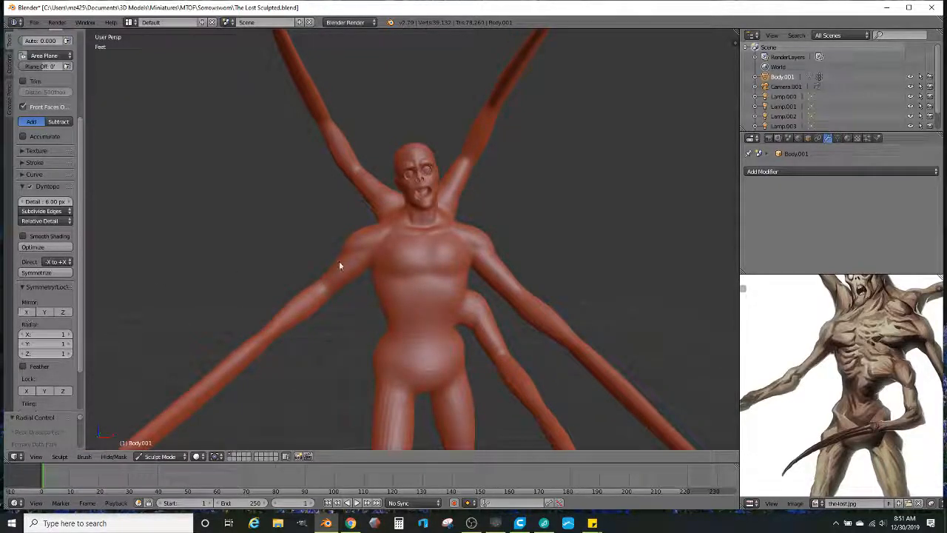
pyautogui.scroll(-1, 829, 306)
pyautogui.moveTo(829, 306); pyautogui.dragTo(817, 332, button='middle')
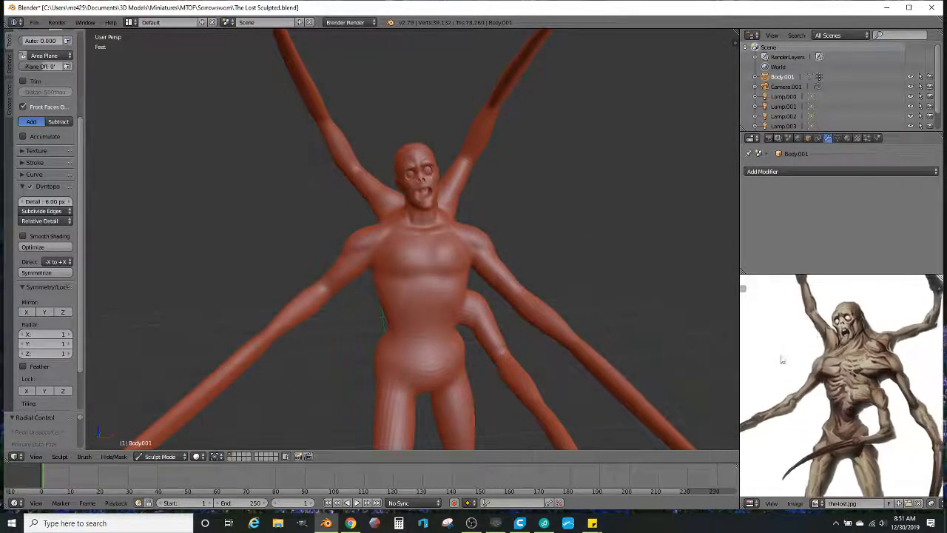
pyautogui.scroll(1, 777, 358)
pyautogui.moveTo(545, 370)
pyautogui.mouseDown(button='middle')
pyautogui.moveTo(482, 338)
pyautogui.moveTo(438, 340)
pyautogui.moveTo(437, 293)
pyautogui.mouseUp(button='middle')
pyautogui.scroll(3, 444, 299)
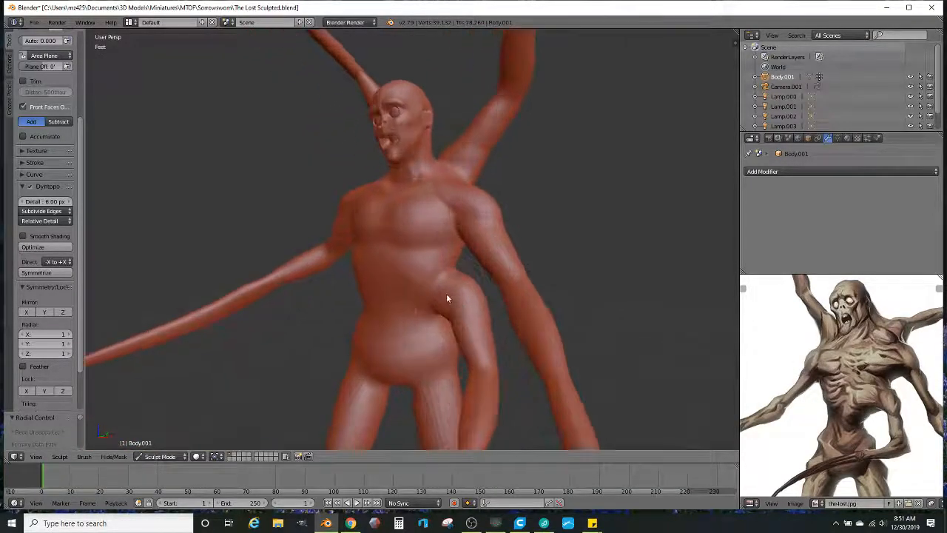
pyautogui.scroll(5, 447, 296)
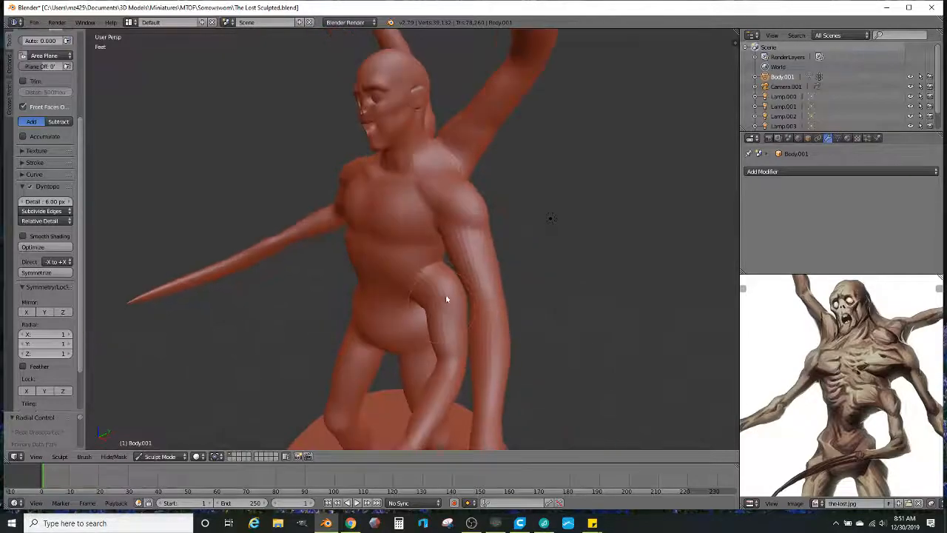
pyautogui.scroll(3, 488, 237)
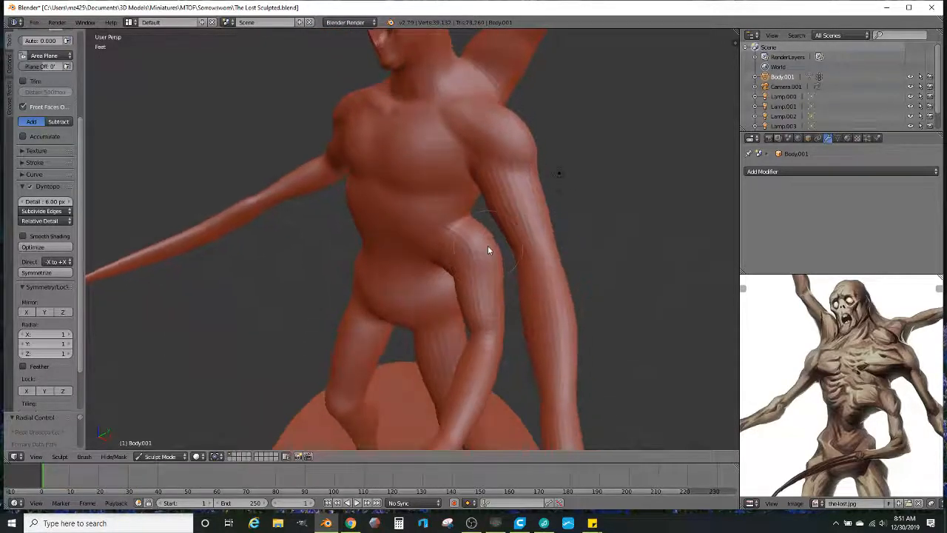
pyautogui.moveTo(520, 278)
pyautogui.mouseDown()
pyautogui.moveTo(470, 232)
pyautogui.moveTo(503, 275)
pyautogui.moveTo(522, 276)
pyautogui.moveTo(458, 239)
pyautogui.mouseUp()
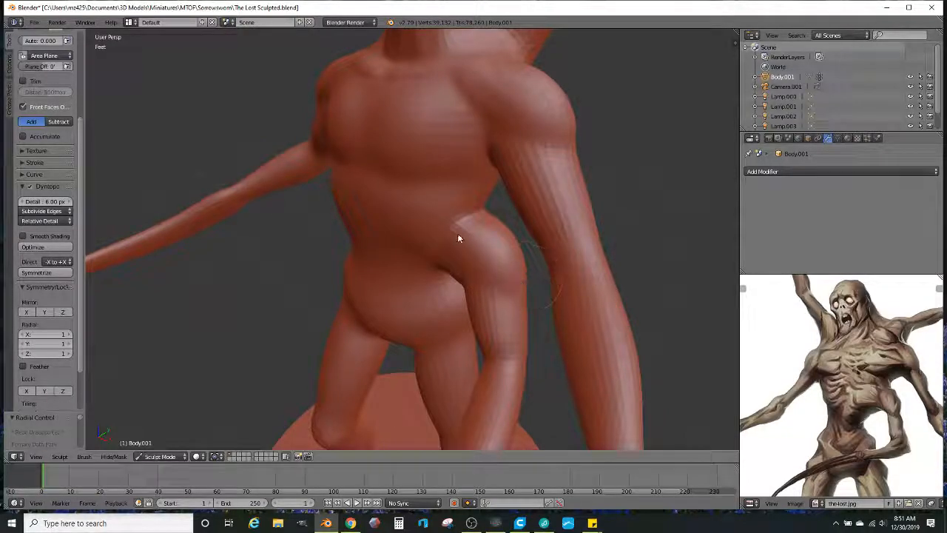
# Step: Build up the back of the lower extra arm where it joins the torso
pyautogui.moveTo(508, 262)
pyautogui.mouseDown(button='middle')
pyautogui.moveTo(338, 235)
pyautogui.moveTo(367, 212)
pyautogui.moveTo(351, 173)
pyautogui.mouseUp(button='middle')
pyautogui.scroll(2, 339, 238)
pyautogui.moveTo(273, 214); pyautogui.dragTo(331, 185)
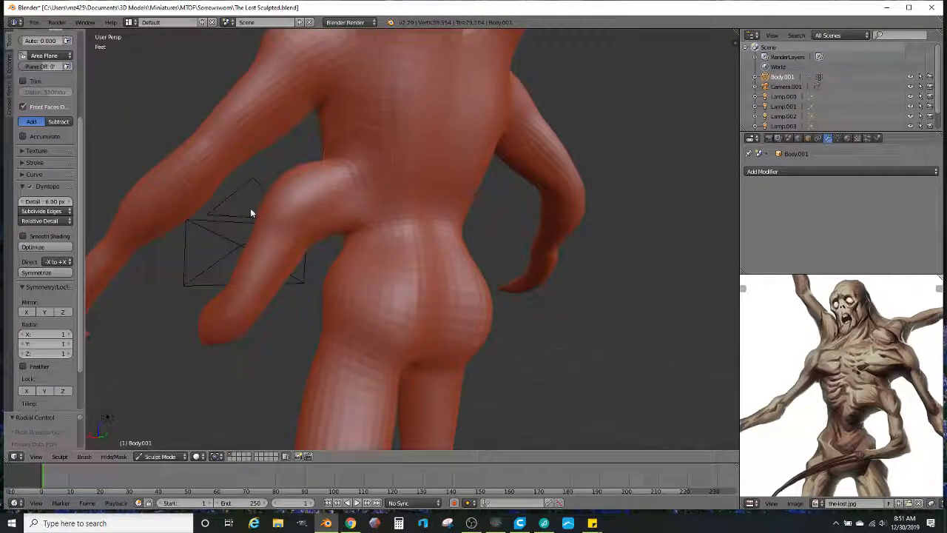
# Step: Build up the backs of both main shoulders with Clay strokes
pyautogui.moveTo(334, 194)
pyautogui.mouseDown(button='middle')
pyautogui.moveTo(288, 211)
pyautogui.moveTo(309, 277)
pyautogui.moveTo(335, 117)
pyautogui.mouseUp(button='middle')
pyautogui.moveTo(336, 116)
pyautogui.mouseDown()
pyautogui.moveTo(289, 155)
pyautogui.moveTo(318, 151)
pyautogui.moveTo(276, 160)
pyautogui.mouseUp()
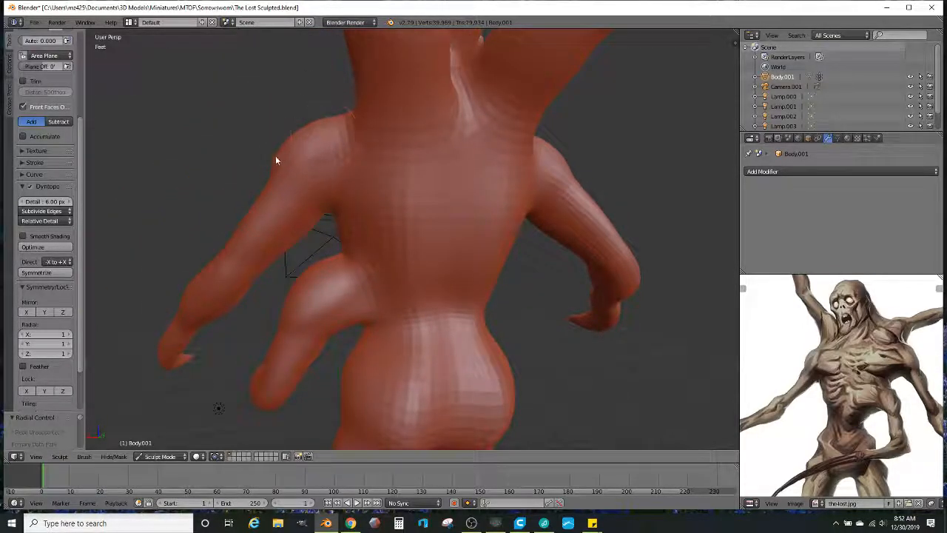
pyautogui.moveTo(482, 153); pyautogui.dragTo(562, 149, button='middle')
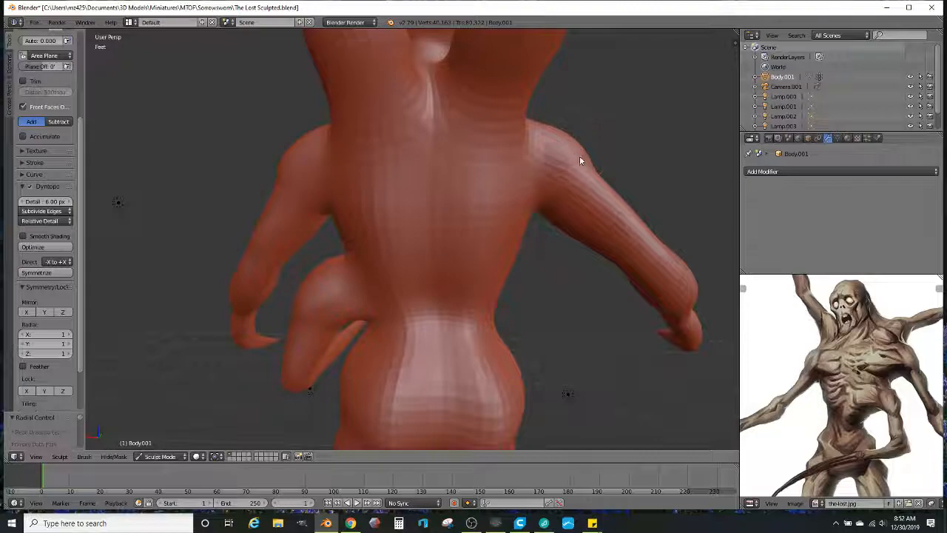
pyautogui.moveTo(535, 131); pyautogui.dragTo(582, 154)
# Step: Build up the bases of the two raised back arms where they join the upper back
pyautogui.moveTo(509, 211); pyautogui.dragTo(396, 194, button='middle')
pyautogui.scroll(-2, 392, 196)
pyautogui.moveTo(382, 247)
pyautogui.mouseDown(button='middle')
pyautogui.moveTo(431, 251)
pyautogui.moveTo(359, 285)
pyautogui.mouseUp(button='middle')
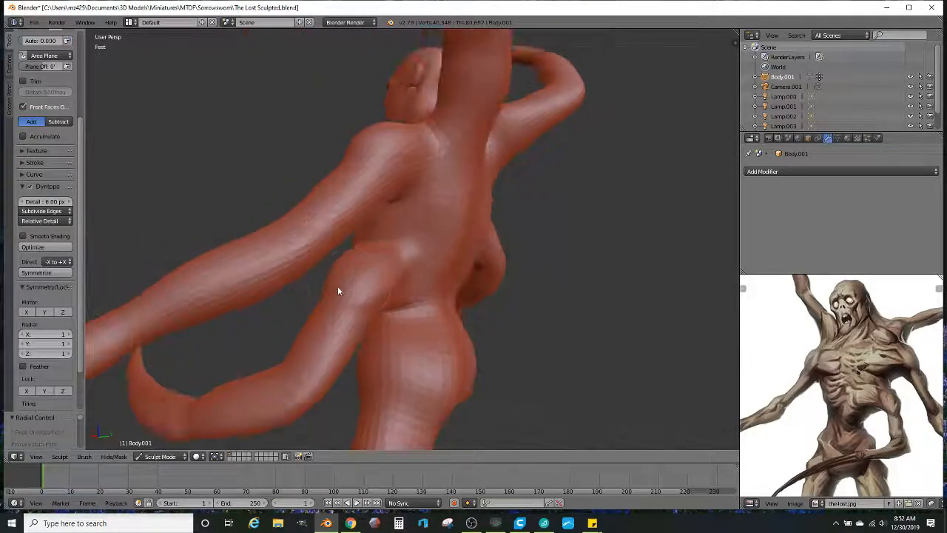
pyautogui.moveTo(364, 274)
pyautogui.mouseDown(button='middle')
pyautogui.moveTo(283, 281)
pyautogui.moveTo(349, 294)
pyautogui.moveTo(335, 329)
pyautogui.moveTo(370, 234)
pyautogui.moveTo(335, 255)
pyautogui.mouseUp(button='middle')
pyautogui.moveTo(418, 240)
pyautogui.mouseDown(button='middle')
pyautogui.moveTo(599, 241)
pyautogui.moveTo(630, 288)
pyautogui.moveTo(530, 259)
pyautogui.moveTo(575, 275)
pyautogui.moveTo(555, 310)
pyautogui.moveTo(493, 281)
pyautogui.mouseUp(button='middle')
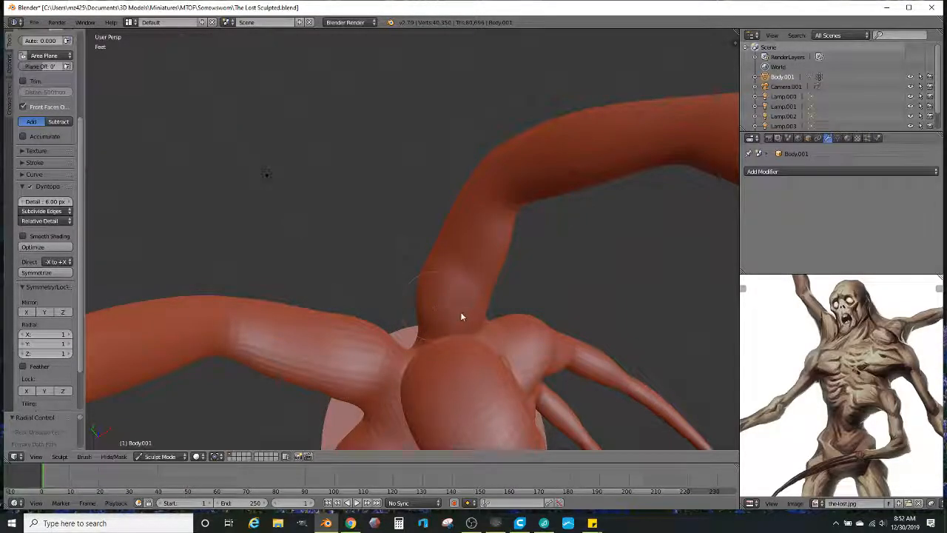
pyautogui.moveTo(444, 313)
pyautogui.mouseDown(button='middle')
pyautogui.moveTo(360, 322)
pyautogui.moveTo(334, 340)
pyautogui.mouseUp(button='middle')
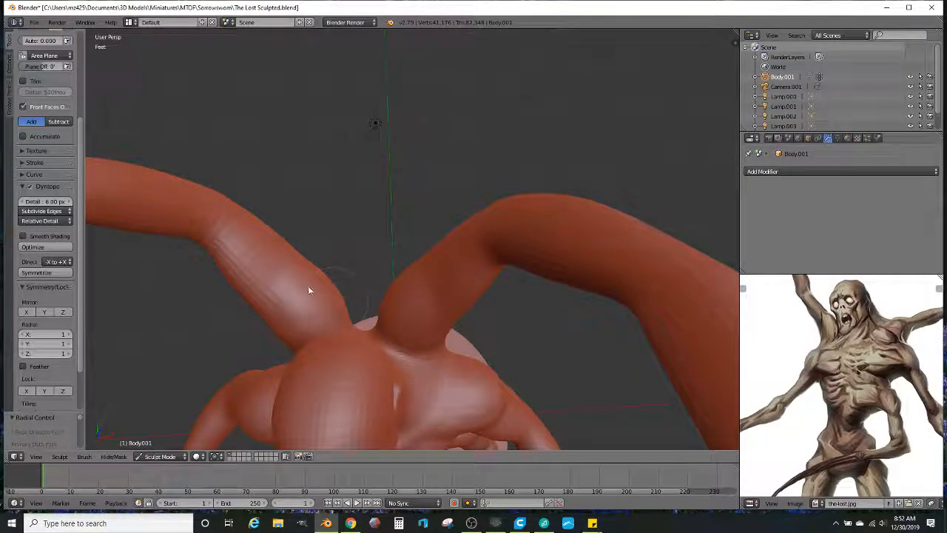
pyautogui.moveTo(318, 278); pyautogui.dragTo(382, 241, button='middle')
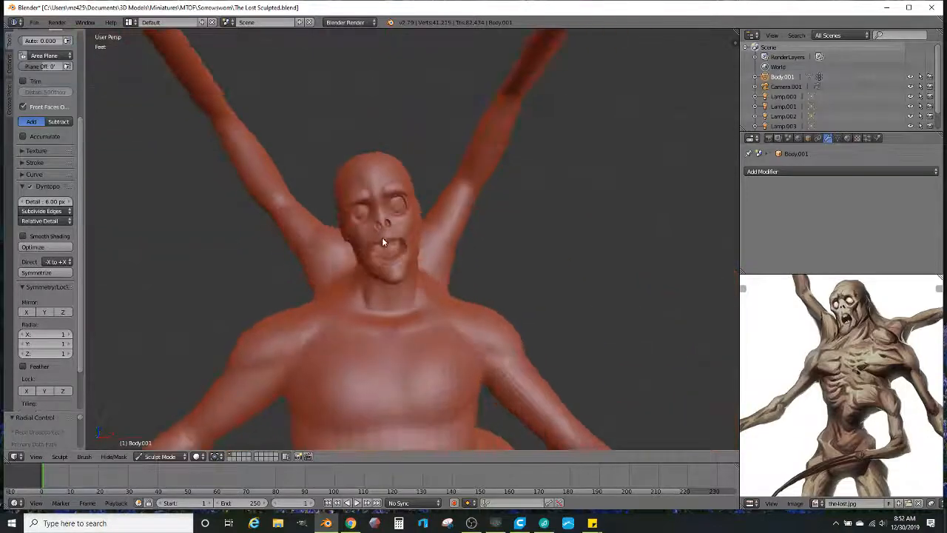
# Step: Choose the Crease brush for the chest and reduce its radius to 58 px
pyautogui.scroll(-6, 382, 241)
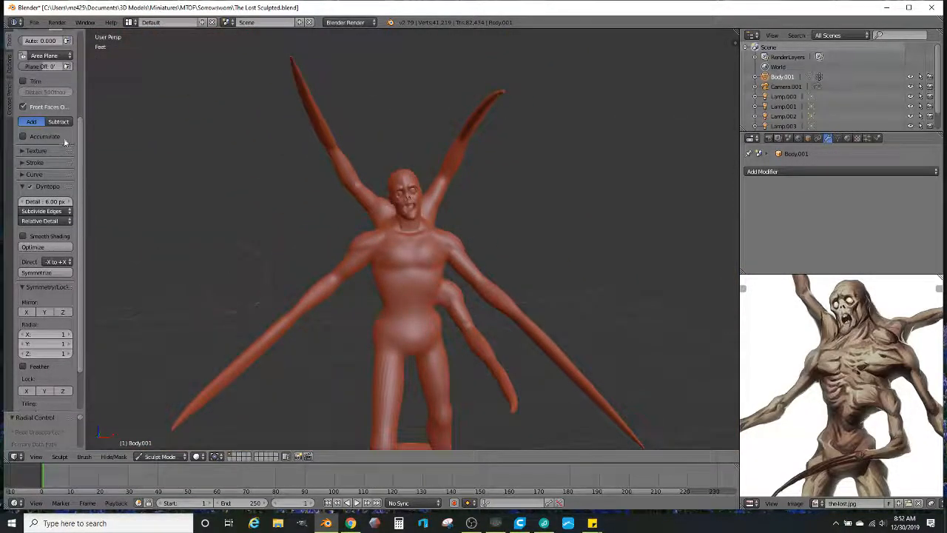
pyautogui.scroll(5, 64, 146)
pyautogui.click(44, 86)
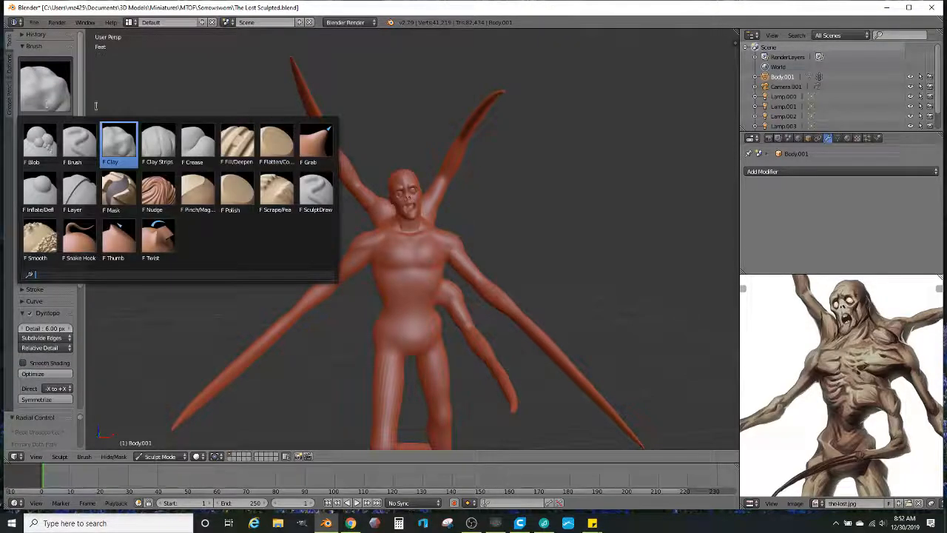
pyautogui.click(209, 144)
pyautogui.moveTo(408, 226); pyautogui.dragTo(390, 285, button='middle')
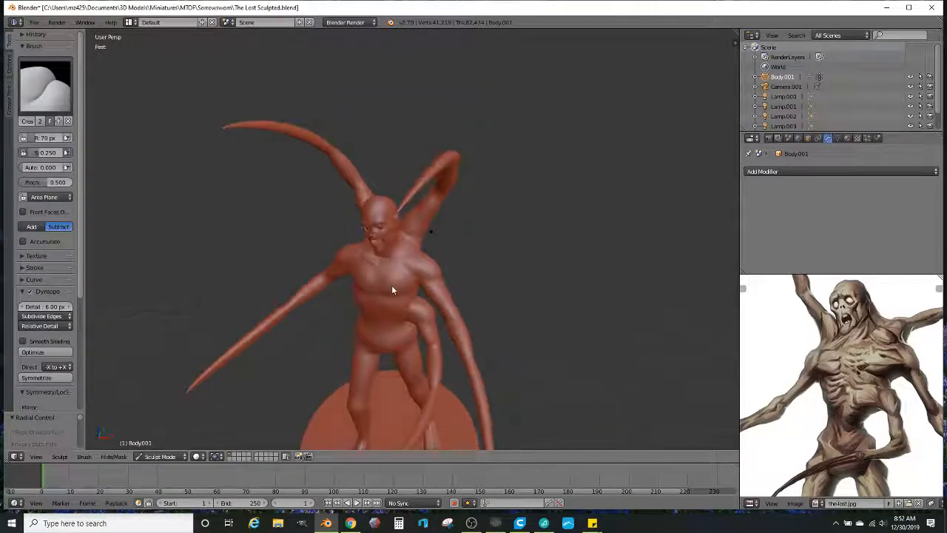
pyautogui.scroll(8, 391, 284)
pyautogui.moveTo(433, 254)
pyautogui.mouseDown(button='middle')
pyautogui.moveTo(449, 237)
pyautogui.moveTo(397, 256)
pyautogui.moveTo(435, 300)
pyautogui.mouseUp(button='middle')
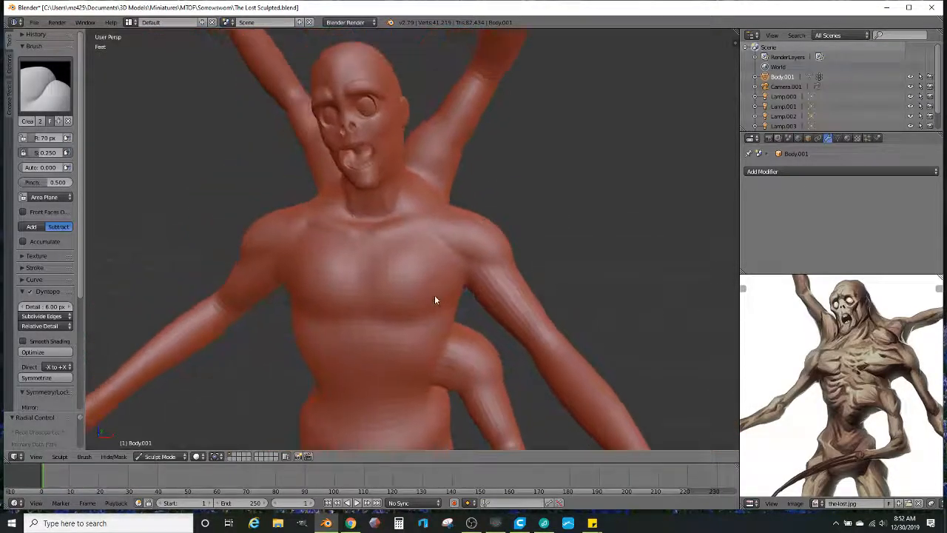
pyautogui.scroll(6, 334, 296)
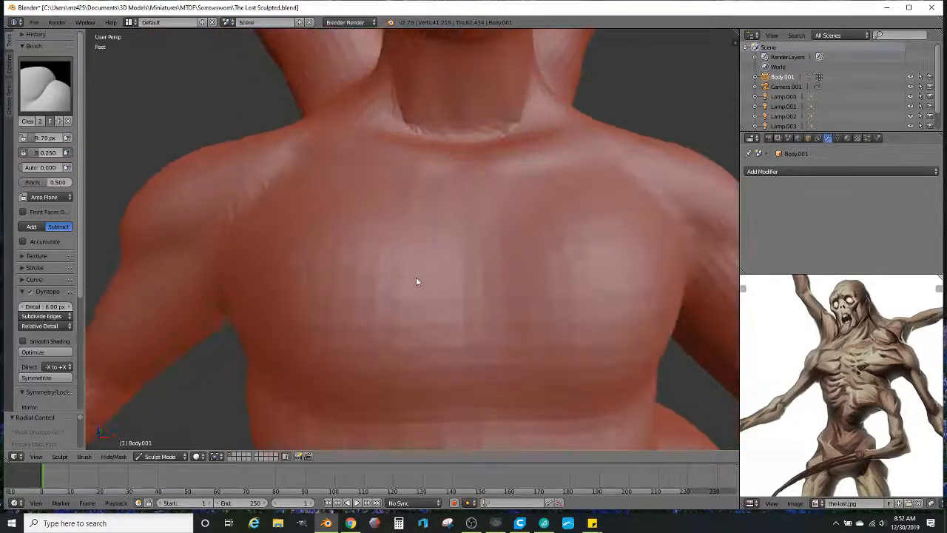
pyautogui.scroll(-3, 433, 275)
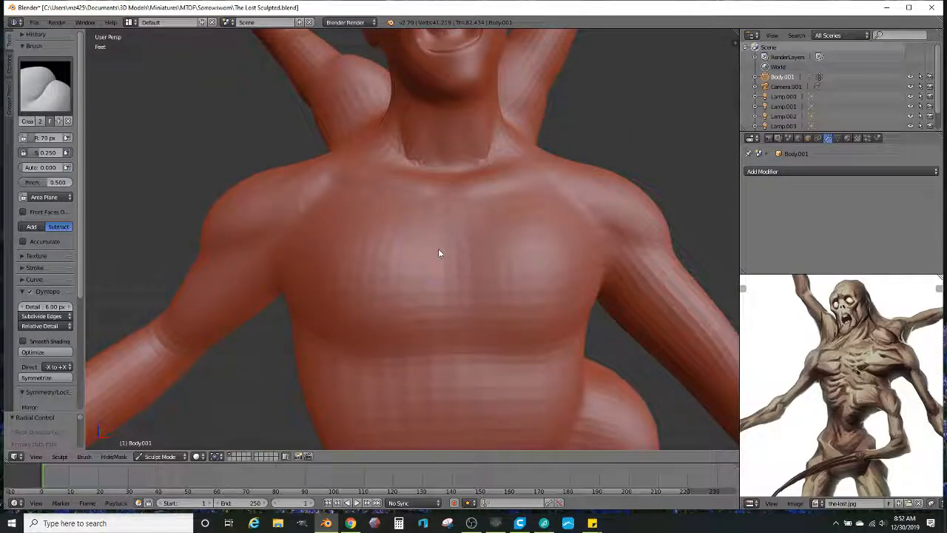
pyautogui.press('f')
pyautogui.click(434, 249)
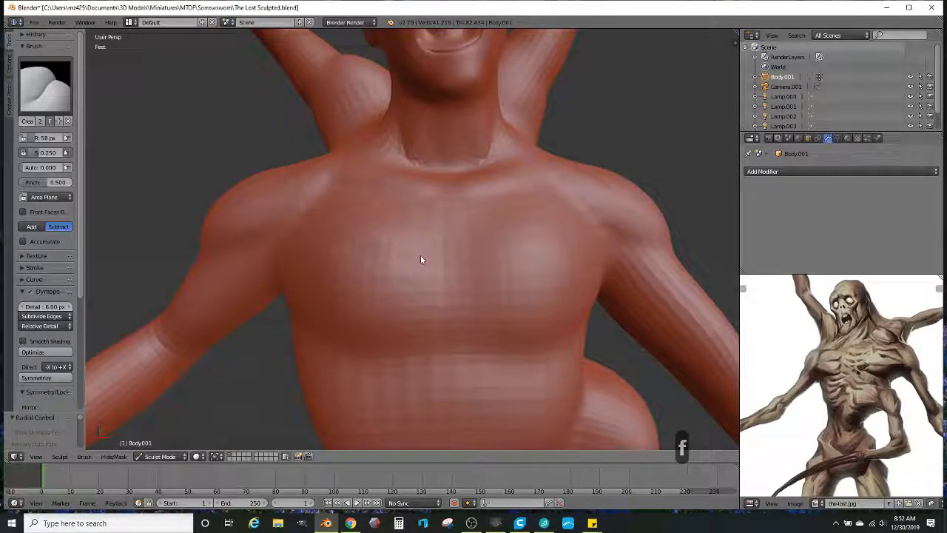
# Step: Carve the muscle creases across the chest with Crease strokes, following the reference image
pyautogui.moveTo(446, 266)
pyautogui.mouseDown()
pyautogui.moveTo(446, 302)
pyautogui.moveTo(391, 318)
pyautogui.moveTo(477, 316)
pyautogui.mouseUp()
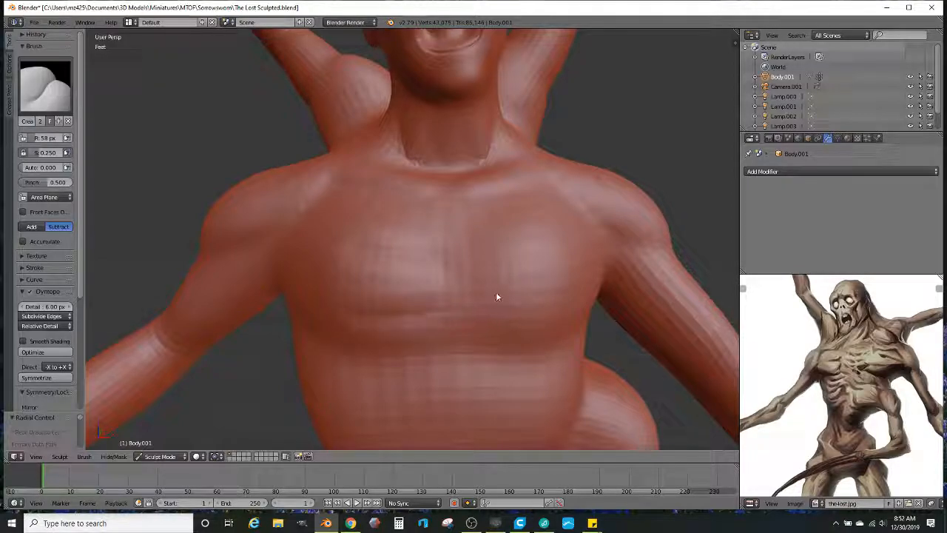
pyautogui.moveTo(473, 289); pyautogui.dragTo(463, 285, button='middle')
pyautogui.moveTo(411, 233); pyautogui.dragTo(454, 217)
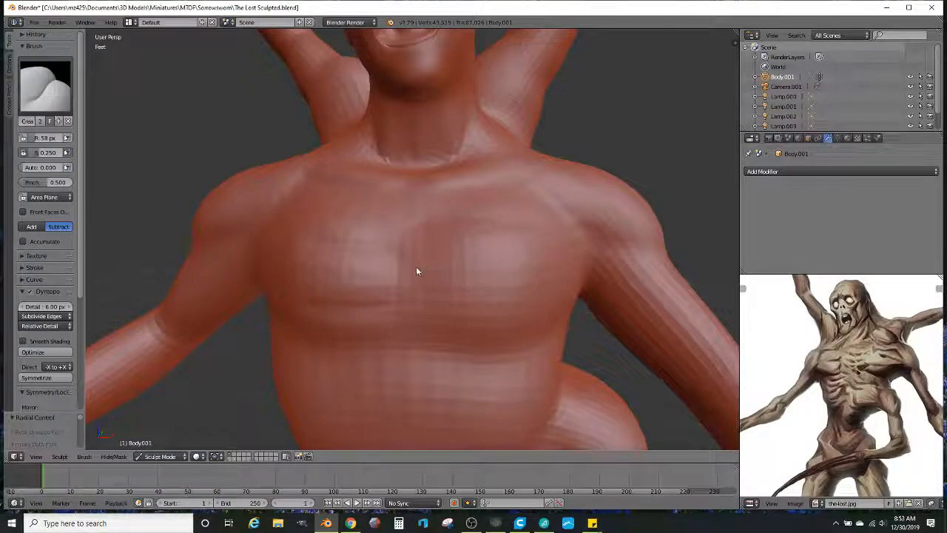
pyautogui.moveTo(546, 265); pyautogui.dragTo(445, 275)
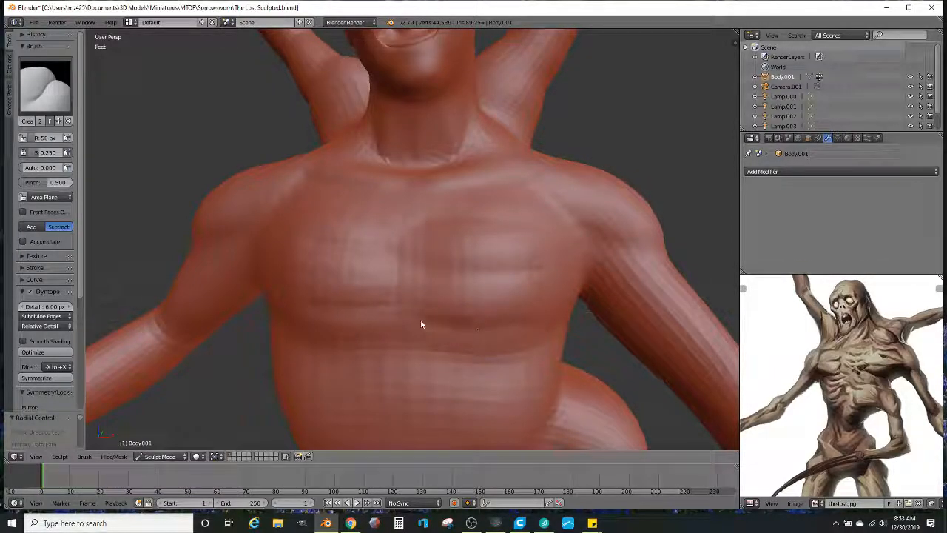
# Step: Crease the lower edge of the chest and its border with the right shoulder
pyautogui.scroll(-5, 421, 324)
pyautogui.moveTo(416, 293)
pyautogui.mouseDown(button='middle')
pyautogui.moveTo(410, 311)
pyautogui.moveTo(412, 286)
pyautogui.moveTo(440, 271)
pyautogui.moveTo(432, 262)
pyautogui.moveTo(503, 239)
pyautogui.moveTo(481, 286)
pyautogui.moveTo(457, 256)
pyautogui.moveTo(493, 268)
pyautogui.moveTo(499, 234)
pyautogui.moveTo(456, 185)
pyautogui.moveTo(509, 244)
pyautogui.mouseUp(button='middle')
pyautogui.scroll(3, 429, 262)
pyautogui.moveTo(521, 284)
pyautogui.mouseDown()
pyautogui.moveTo(480, 207)
pyautogui.moveTo(448, 177)
pyautogui.mouseUp()
pyautogui.moveTo(412, 215); pyautogui.dragTo(347, 256)
pyautogui.moveTo(398, 225); pyautogui.dragTo(429, 186)
pyautogui.moveTo(430, 187); pyautogui.dragTo(498, 256, button='middle')
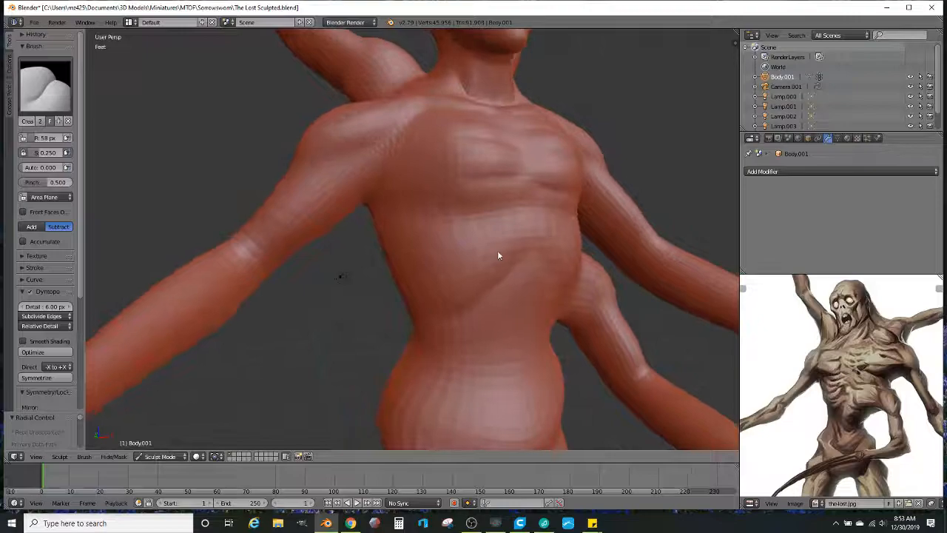
# Step: Carve rib creases across the right side of the torso below the chest
pyautogui.scroll(1, 498, 251)
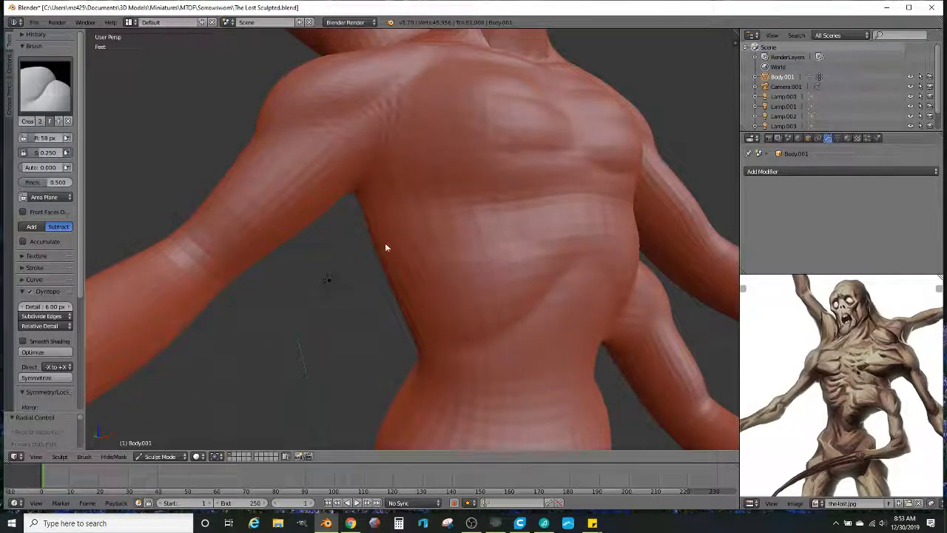
pyautogui.moveTo(384, 244)
pyautogui.mouseDown()
pyautogui.moveTo(528, 239)
pyautogui.moveTo(539, 261)
pyautogui.moveTo(503, 275)
pyautogui.moveTo(387, 282)
pyautogui.mouseUp()
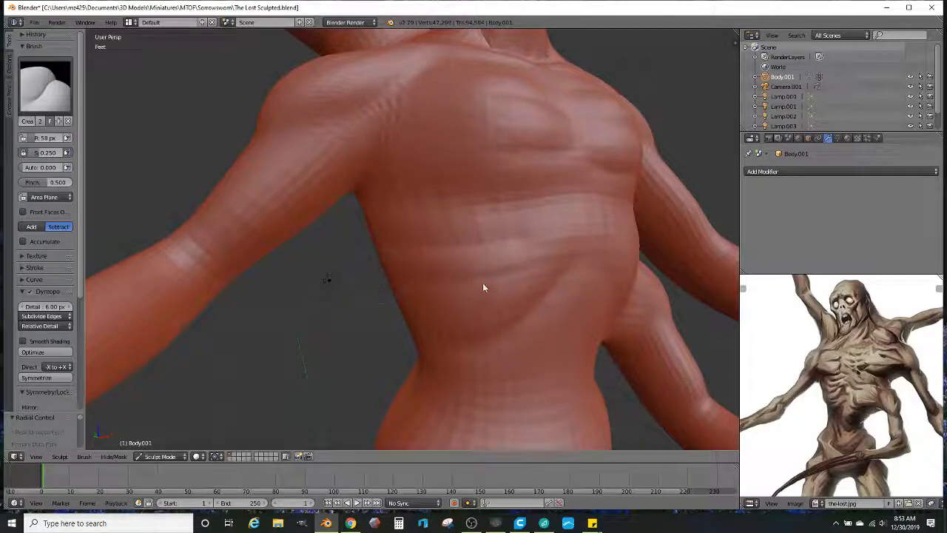
pyautogui.moveTo(518, 274); pyautogui.dragTo(543, 263, button='middle')
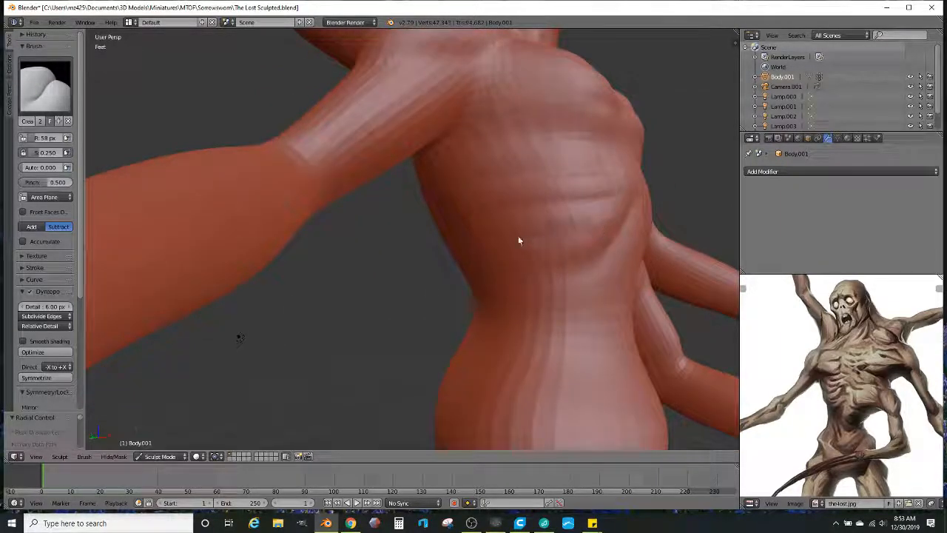
# Step: Carve rib creases on the left side of the torso, from the armpit down to the lower extra arm
pyautogui.moveTo(617, 234); pyautogui.dragTo(455, 259, button='middle')
pyautogui.scroll(2, 456, 259)
pyautogui.moveTo(457, 263); pyautogui.dragTo(471, 274)
pyautogui.hotkey('ctrl', 'z')
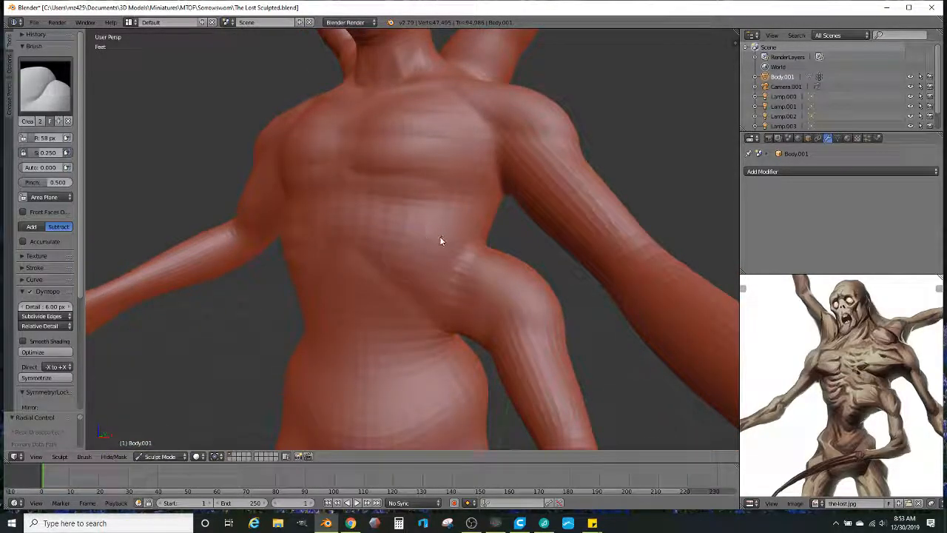
pyautogui.scroll(2, 444, 243)
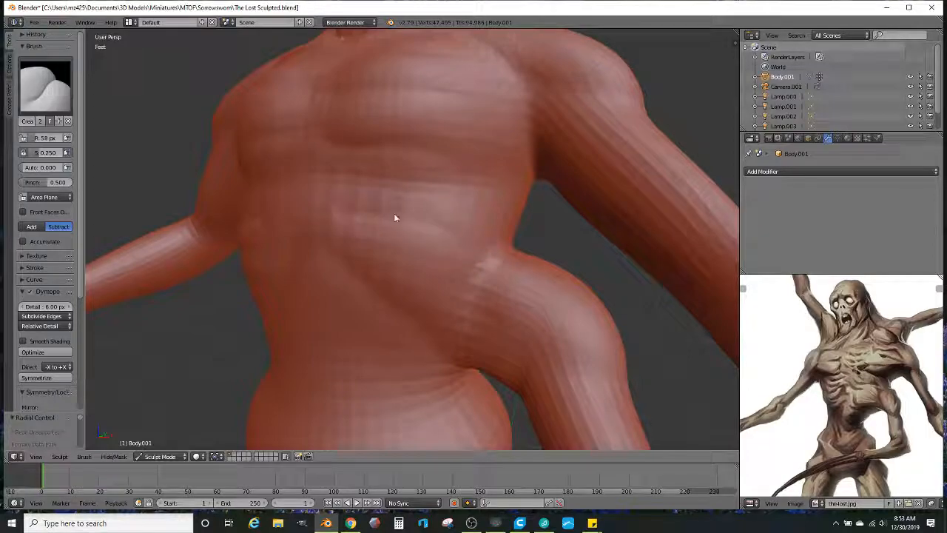
pyautogui.moveTo(395, 256); pyautogui.dragTo(442, 274)
pyautogui.moveTo(501, 307); pyautogui.dragTo(420, 266)
pyautogui.moveTo(412, 310)
pyautogui.mouseDown()
pyautogui.moveTo(484, 254)
pyautogui.moveTo(490, 222)
pyautogui.mouseUp()
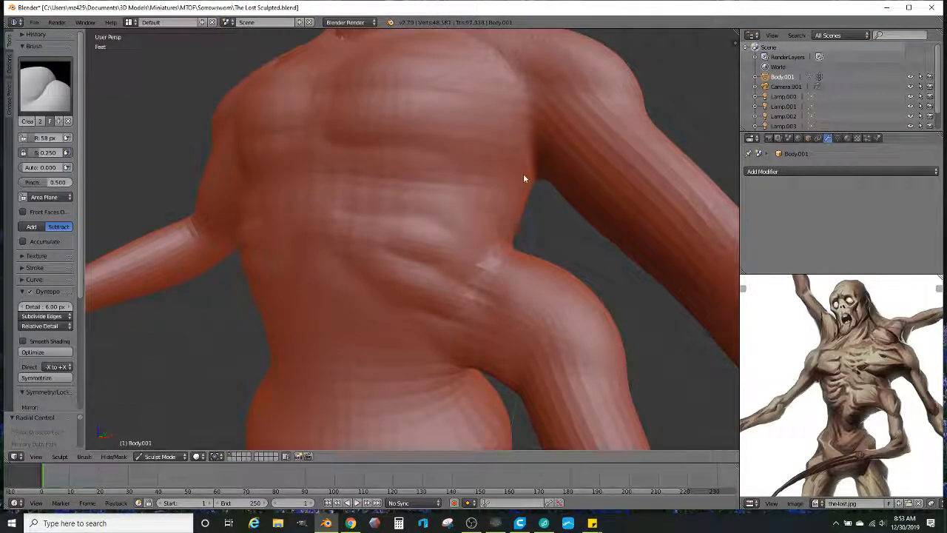
pyautogui.moveTo(504, 166)
pyautogui.mouseDown()
pyautogui.moveTo(336, 166)
pyautogui.moveTo(538, 180)
pyautogui.mouseUp()
# Step: Deepen the crease running from the front of the right shoulder into the armpit
pyautogui.moveTo(538, 180); pyautogui.dragTo(559, 180, button='middle')
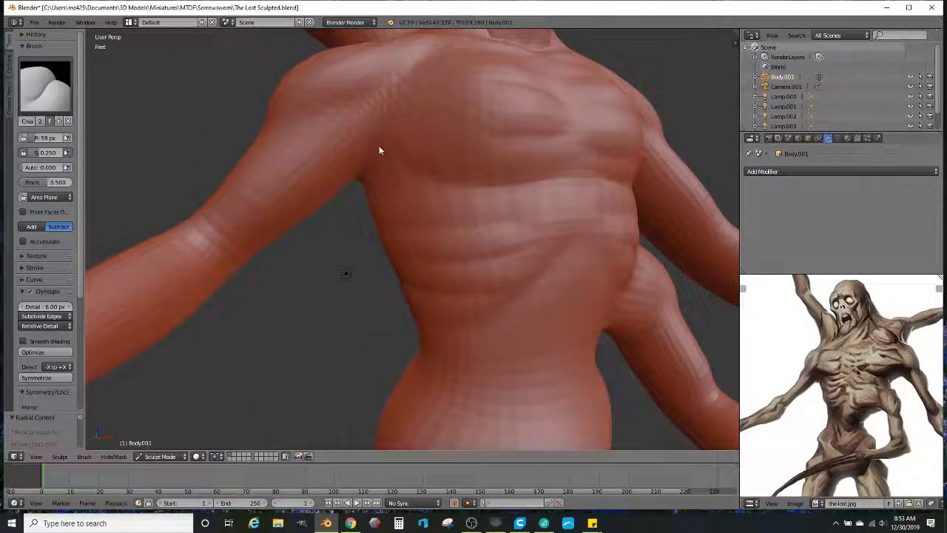
pyautogui.moveTo(381, 96); pyautogui.dragTo(350, 180)
pyautogui.scroll(-3, 434, 178)
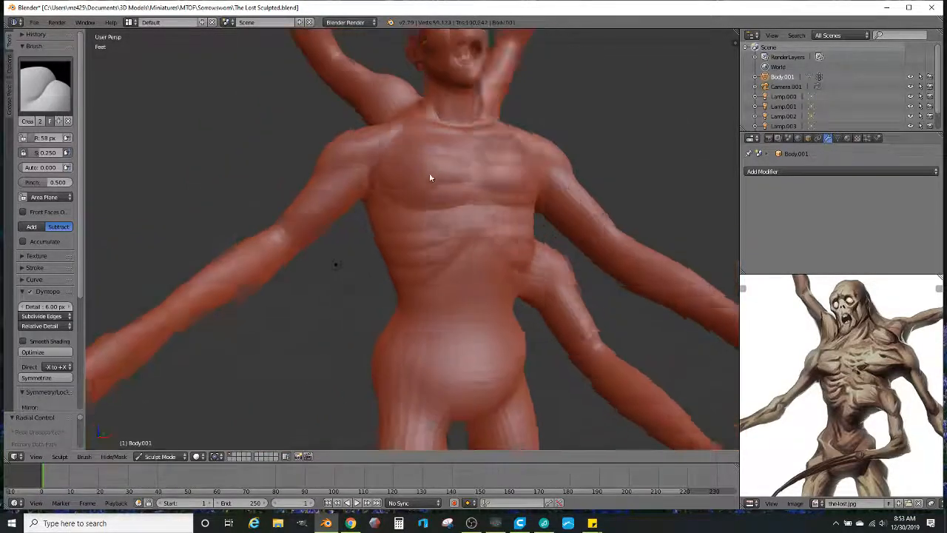
# Step: Crease the border between the chest and the front of the left shoulder
pyautogui.moveTo(434, 178); pyautogui.dragTo(404, 170, button='middle')
pyautogui.moveTo(460, 217)
pyautogui.mouseDown(button='middle')
pyautogui.moveTo(501, 233)
pyautogui.moveTo(501, 270)
pyautogui.moveTo(478, 251)
pyautogui.moveTo(404, 267)
pyautogui.moveTo(433, 283)
pyautogui.moveTo(387, 316)
pyautogui.moveTo(415, 290)
pyautogui.moveTo(488, 326)
pyautogui.moveTo(461, 311)
pyautogui.moveTo(472, 305)
pyautogui.mouseUp(button='middle')
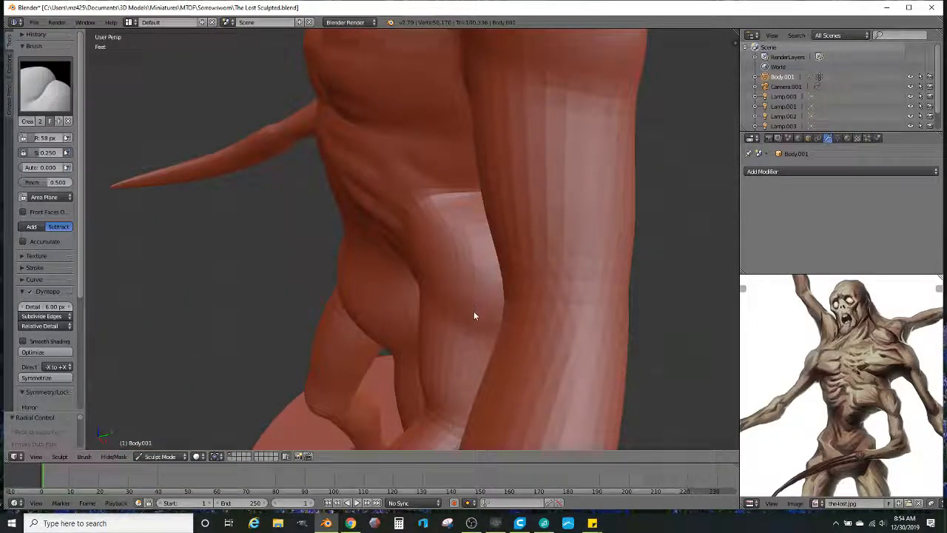
pyautogui.moveTo(481, 296)
pyautogui.mouseDown(button='middle')
pyautogui.moveTo(377, 270)
pyautogui.moveTo(344, 160)
pyautogui.mouseUp(button='middle')
pyautogui.moveTo(344, 160); pyautogui.dragTo(299, 228)
pyautogui.moveTo(349, 164); pyautogui.dragTo(283, 262)
pyautogui.moveTo(362, 191)
pyautogui.mouseDown(button='middle')
pyautogui.moveTo(433, 192)
pyautogui.moveTo(475, 242)
pyautogui.moveTo(516, 256)
pyautogui.moveTo(528, 313)
pyautogui.moveTo(496, 309)
pyautogui.moveTo(539, 276)
pyautogui.moveTo(483, 348)
pyautogui.moveTo(474, 341)
pyautogui.moveTo(490, 297)
pyautogui.moveTo(474, 318)
pyautogui.mouseUp(button='middle')
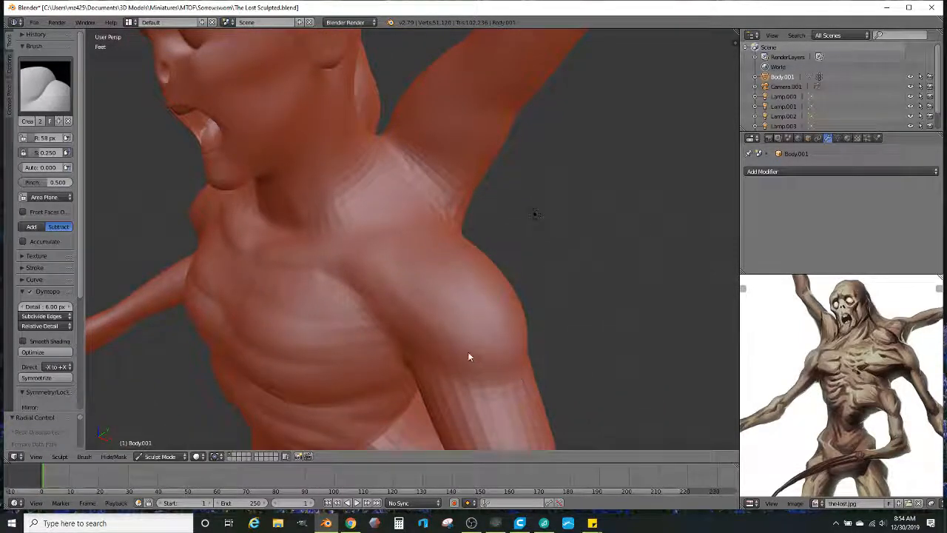
# Step: Carve creases around the deltoids of the left and right main shoulders
pyautogui.moveTo(380, 240)
pyautogui.mouseDown(button='middle')
pyautogui.moveTo(446, 352)
pyautogui.moveTo(394, 367)
pyautogui.mouseUp(button='middle')
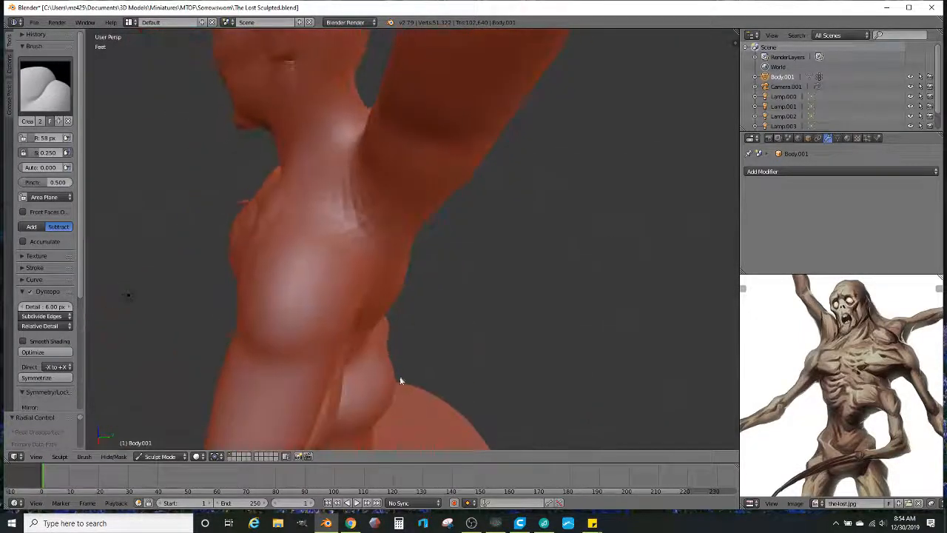
pyautogui.moveTo(277, 323)
pyautogui.mouseDown()
pyautogui.moveTo(315, 210)
pyautogui.moveTo(270, 352)
pyautogui.moveTo(368, 258)
pyautogui.moveTo(313, 333)
pyautogui.mouseUp()
pyautogui.moveTo(313, 334)
pyautogui.mouseDown(button='middle')
pyautogui.moveTo(372, 316)
pyautogui.moveTo(437, 313)
pyautogui.moveTo(466, 285)
pyautogui.moveTo(476, 335)
pyautogui.moveTo(512, 322)
pyautogui.moveTo(537, 328)
pyautogui.moveTo(511, 325)
pyautogui.mouseUp(button='middle')
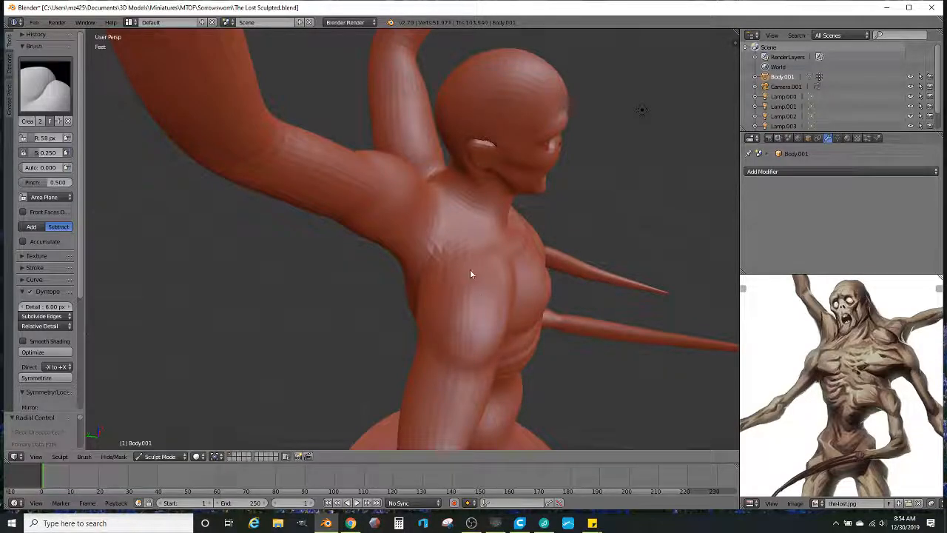
pyautogui.moveTo(470, 274); pyautogui.dragTo(460, 235, button='middle')
pyautogui.moveTo(461, 326)
pyautogui.mouseDown()
pyautogui.moveTo(452, 330)
pyautogui.moveTo(431, 275)
pyautogui.moveTo(425, 190)
pyautogui.moveTo(429, 260)
pyautogui.mouseUp()
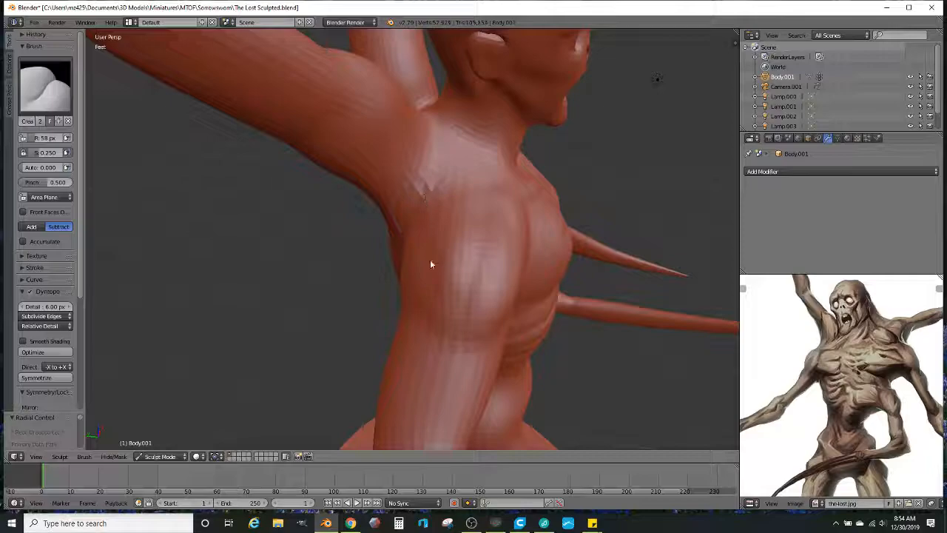
pyautogui.moveTo(432, 322)
pyautogui.mouseDown(button='middle')
pyautogui.moveTo(351, 323)
pyautogui.moveTo(313, 293)
pyautogui.moveTo(330, 322)
pyautogui.mouseUp(button='middle')
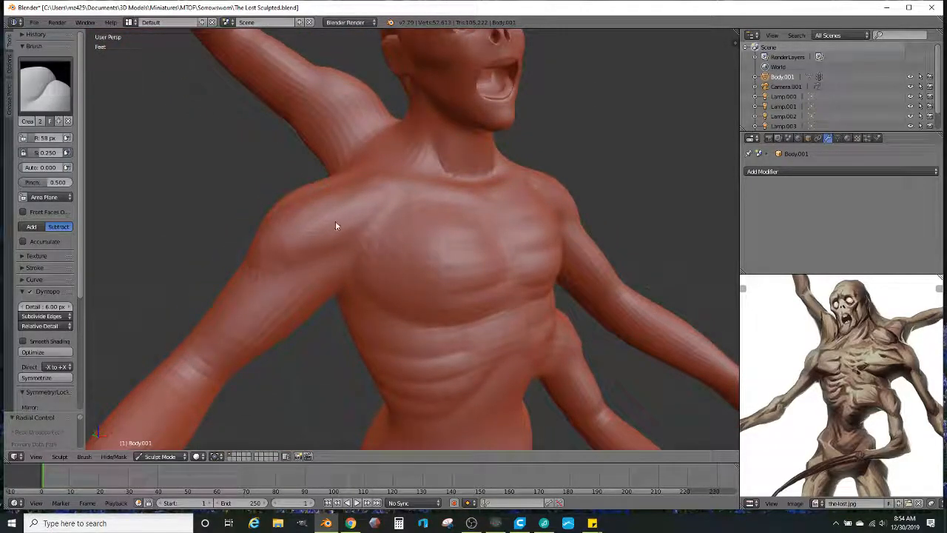
pyautogui.moveTo(363, 211)
pyautogui.mouseDown()
pyautogui.moveTo(291, 237)
pyautogui.moveTo(298, 247)
pyautogui.mouseUp()
# Step: Add crease detail along the lower extra arm's forearm
pyautogui.scroll(-3, 307, 253)
pyautogui.moveTo(317, 258)
pyautogui.mouseDown(button='middle')
pyautogui.moveTo(367, 279)
pyautogui.moveTo(350, 292)
pyautogui.moveTo(402, 308)
pyautogui.moveTo(419, 302)
pyautogui.moveTo(402, 321)
pyautogui.moveTo(387, 317)
pyautogui.moveTo(651, 334)
pyautogui.moveTo(493, 323)
pyautogui.moveTo(459, 290)
pyautogui.mouseUp(button='middle')
pyautogui.scroll(-2, 362, 283)
pyautogui.scroll(4, 450, 310)
pyautogui.moveTo(470, 329); pyautogui.dragTo(414, 277, button='middle')
pyautogui.moveTo(421, 264); pyautogui.dragTo(408, 278)
pyautogui.moveTo(413, 276); pyautogui.dragTo(530, 267, button='middle')
pyautogui.scroll(4, 448, 269)
pyautogui.moveTo(531, 287)
pyautogui.mouseDown(button='middle')
pyautogui.moveTo(577, 252)
pyautogui.moveTo(548, 290)
pyautogui.moveTo(578, 259)
pyautogui.moveTo(622, 258)
pyautogui.mouseUp(button='middle')
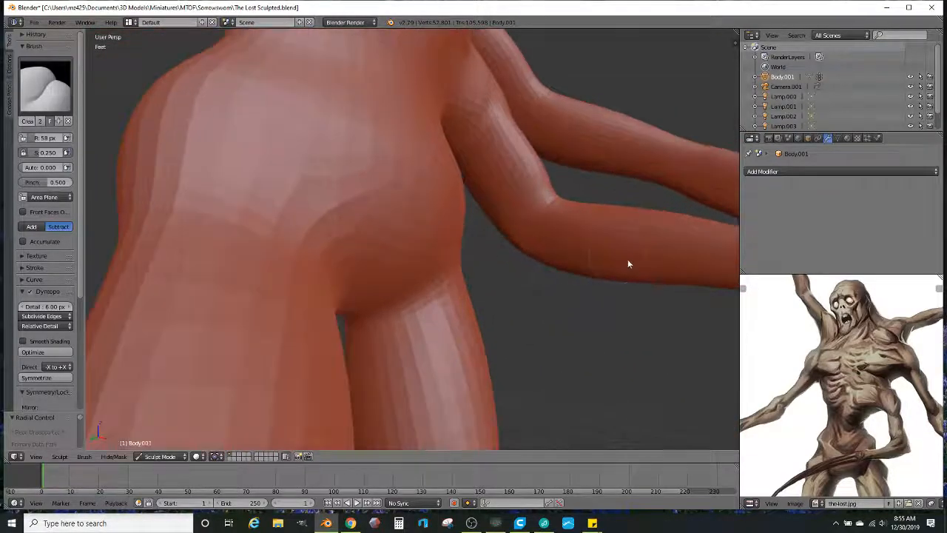
pyautogui.moveTo(554, 238)
pyautogui.mouseDown()
pyautogui.moveTo(713, 261)
pyautogui.moveTo(662, 254)
pyautogui.mouseUp()
pyautogui.moveTo(573, 249)
pyautogui.mouseDown(button='middle')
pyautogui.moveTo(602, 264)
pyautogui.moveTo(590, 313)
pyautogui.moveTo(516, 311)
pyautogui.moveTo(453, 282)
pyautogui.moveTo(503, 355)
pyautogui.mouseUp(button='middle')
pyautogui.scroll(-5, 552, 314)
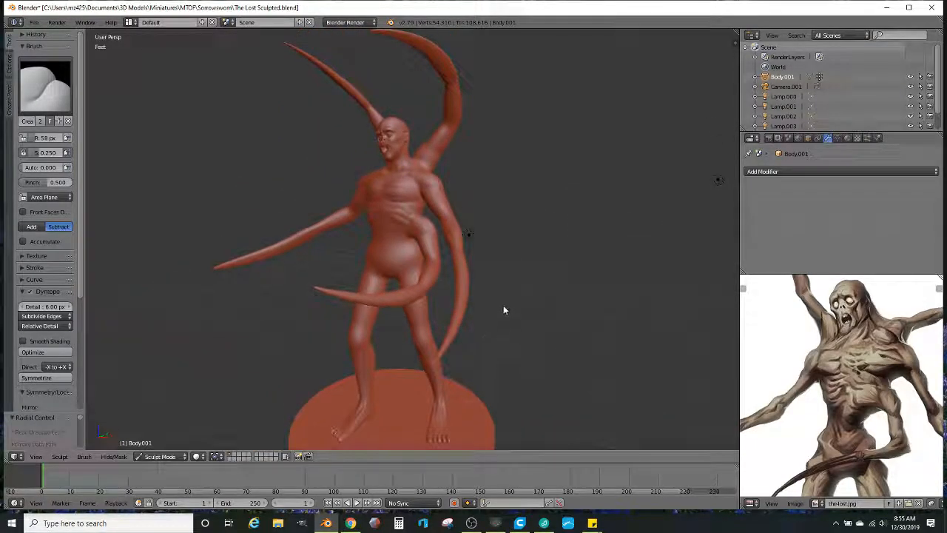
# Step: Carve vertical tendon creases into the front of the neck
pyautogui.moveTo(444, 289); pyautogui.dragTo(448, 362, button='middle')
pyautogui.scroll(4, 436, 392)
pyautogui.scroll(5, 419, 307)
pyautogui.moveTo(419, 306)
pyautogui.mouseDown(button='middle')
pyautogui.moveTo(414, 274)
pyautogui.moveTo(407, 282)
pyautogui.moveTo(415, 264)
pyautogui.mouseUp(button='middle')
pyautogui.scroll(2, 411, 264)
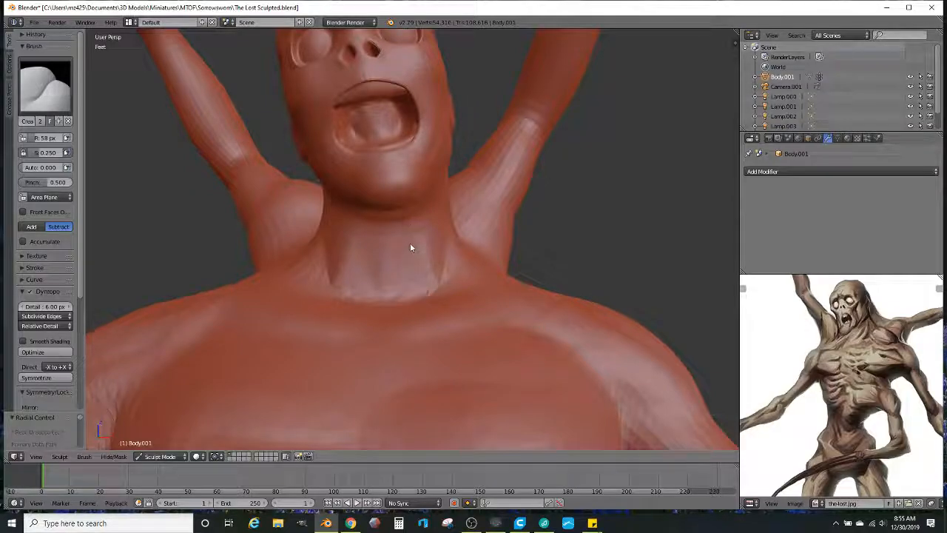
pyautogui.moveTo(416, 220)
pyautogui.mouseDown()
pyautogui.moveTo(393, 288)
pyautogui.moveTo(359, 260)
pyautogui.moveTo(349, 205)
pyautogui.moveTo(364, 279)
pyautogui.mouseUp()
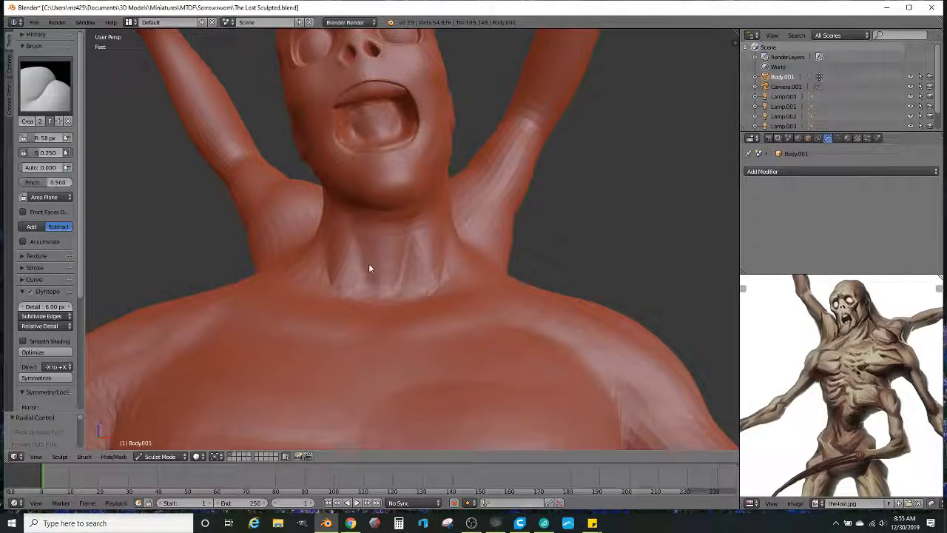
# Step: Carve tendon and jawline creases on the left side of the neck, from below the ear
pyautogui.moveTo(387, 247); pyautogui.dragTo(384, 293, button='middle')
pyautogui.scroll(-2, 421, 260)
pyautogui.moveTo(423, 262)
pyautogui.mouseDown(button='middle')
pyautogui.moveTo(426, 296)
pyautogui.moveTo(429, 256)
pyautogui.mouseUp(button='middle')
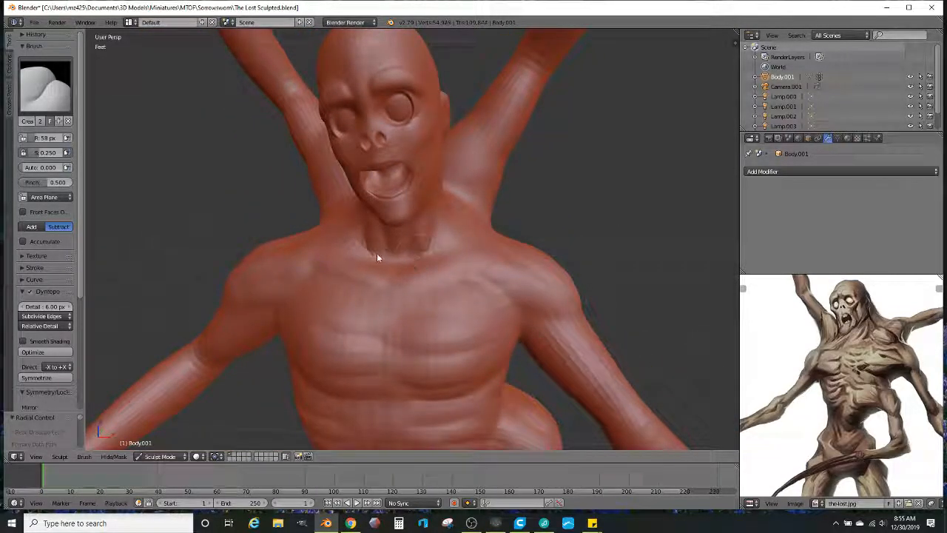
pyautogui.moveTo(365, 253); pyautogui.dragTo(341, 248, button='middle')
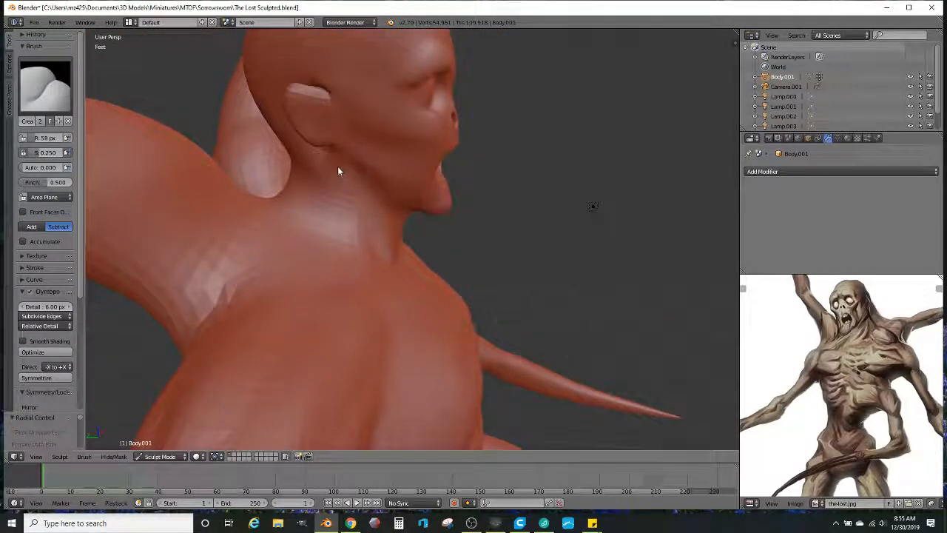
pyautogui.moveTo(369, 248); pyautogui.dragTo(586, 221, button='middle')
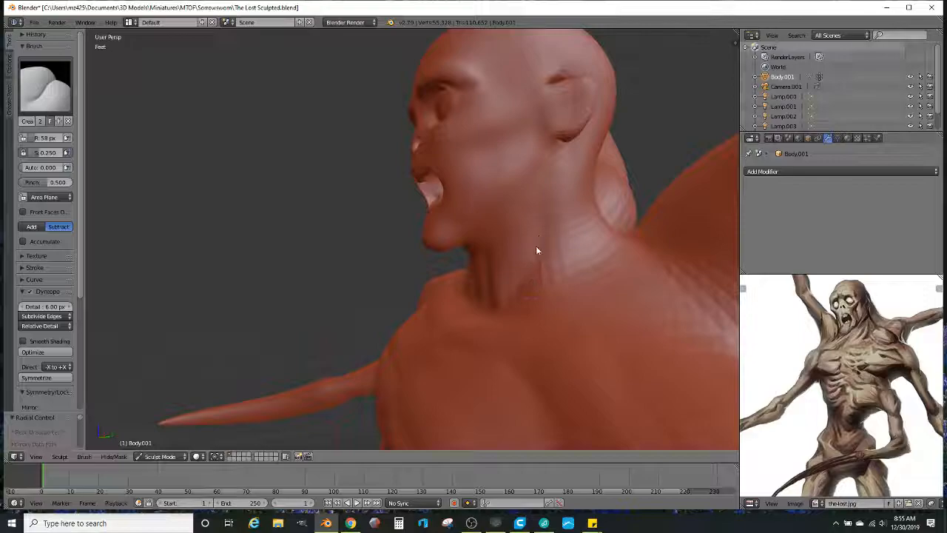
pyautogui.scroll(2, 548, 200)
pyautogui.moveTo(585, 177); pyautogui.dragTo(475, 243)
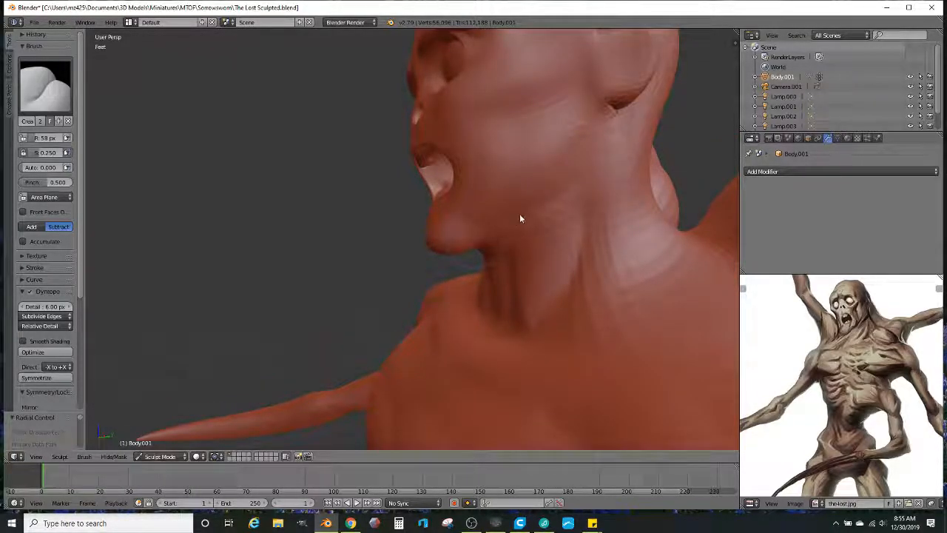
pyautogui.moveTo(566, 179); pyautogui.dragTo(475, 247)
pyautogui.moveTo(569, 191); pyautogui.dragTo(587, 137)
# Step: Carve a matching tendon crease on the opposite side of the neck
pyautogui.scroll(-4, 518, 209)
pyautogui.moveTo(518, 211); pyautogui.dragTo(629, 213, button='middle')
pyautogui.moveTo(370, 209); pyautogui.dragTo(399, 201, button='middle')
pyautogui.scroll(3, 483, 209)
pyautogui.moveTo(450, 233); pyautogui.dragTo(377, 170)
# Step: Touch up the creases where the chest meets both armpits
pyautogui.scroll(-5, 528, 259)
pyautogui.moveTo(511, 266); pyautogui.dragTo(464, 307, button='middle')
pyautogui.moveTo(372, 381); pyautogui.dragTo(399, 319, button='middle')
pyautogui.scroll(5, 452, 294)
pyautogui.scroll(2, 431, 300)
pyautogui.moveTo(355, 378); pyautogui.dragTo(365, 363, button='middle')
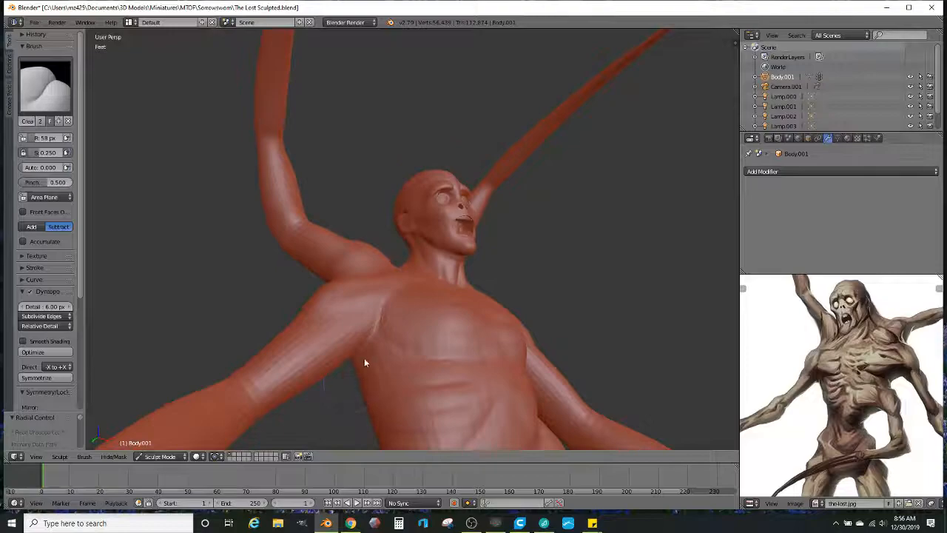
pyautogui.moveTo(379, 339); pyautogui.dragTo(398, 350)
pyautogui.moveTo(404, 373)
pyautogui.mouseDown(button='middle')
pyautogui.moveTo(377, 399)
pyautogui.moveTo(456, 384)
pyautogui.moveTo(412, 375)
pyautogui.moveTo(527, 315)
pyautogui.mouseUp(button='middle')
pyautogui.moveTo(550, 339); pyautogui.dragTo(563, 341)
pyautogui.scroll(-6, 549, 334)
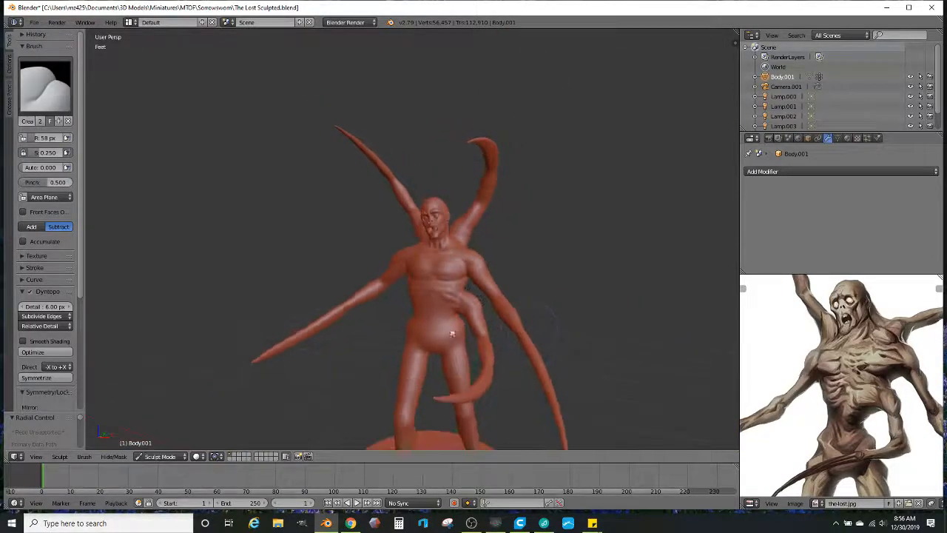
# Step: Switch to the Blob brush and build up the muscles between the neck and both shoulders
pyautogui.moveTo(537, 331)
pyautogui.mouseDown(button='middle')
pyautogui.moveTo(482, 361)
pyautogui.moveTo(524, 394)
pyautogui.moveTo(410, 375)
pyautogui.mouseUp(button='middle')
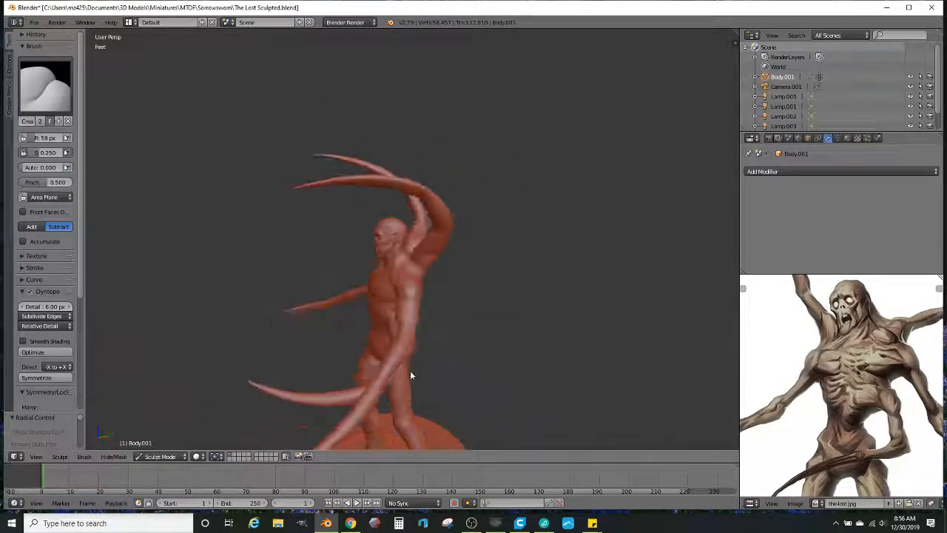
pyautogui.click(46, 85)
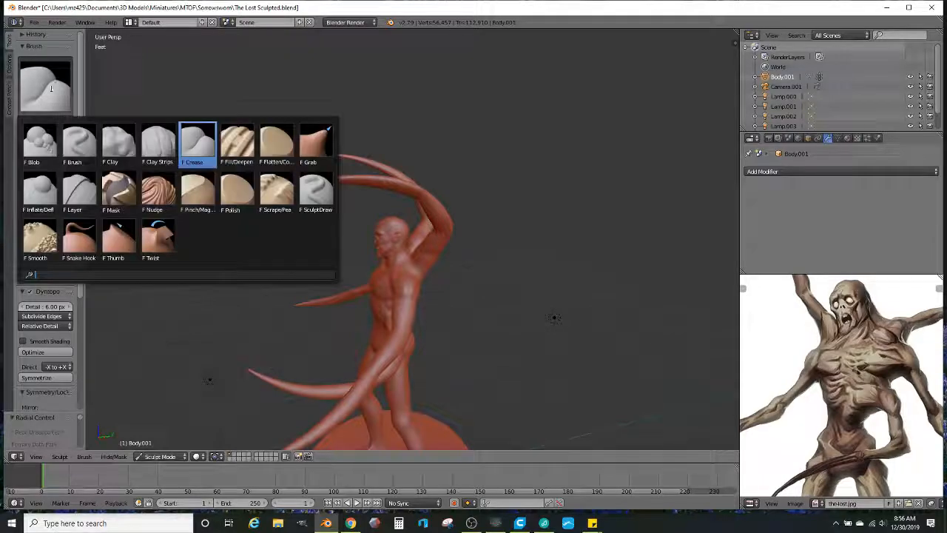
pyautogui.click(40, 141)
pyautogui.moveTo(243, 196); pyautogui.dragTo(282, 229, button='middle')
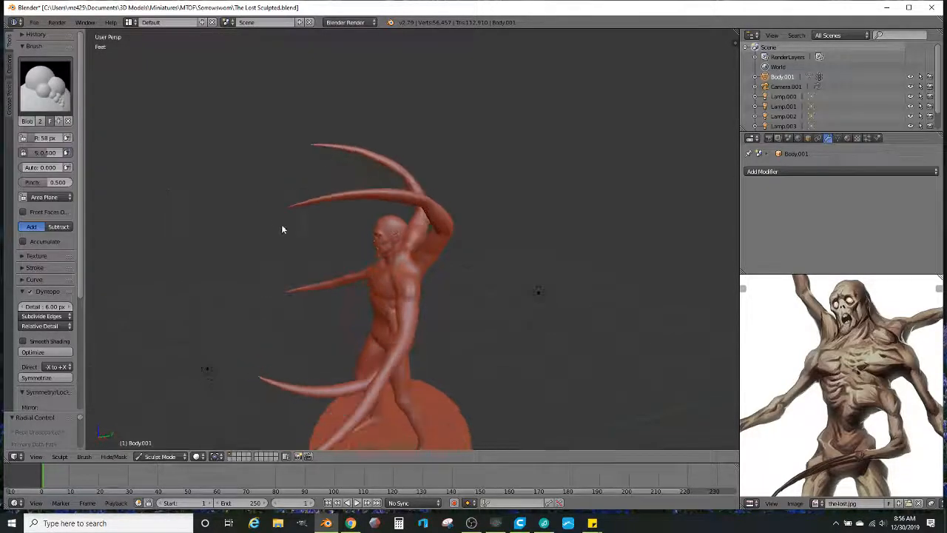
pyautogui.scroll(5, 378, 301)
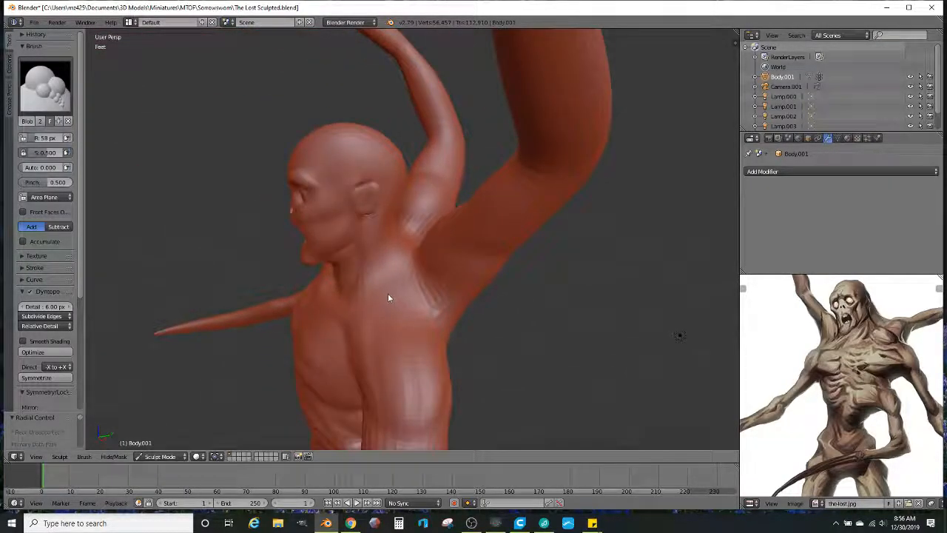
pyautogui.moveTo(375, 274); pyautogui.dragTo(376, 254, button='middle')
pyautogui.moveTo(393, 298); pyautogui.dragTo(484, 307, button='middle')
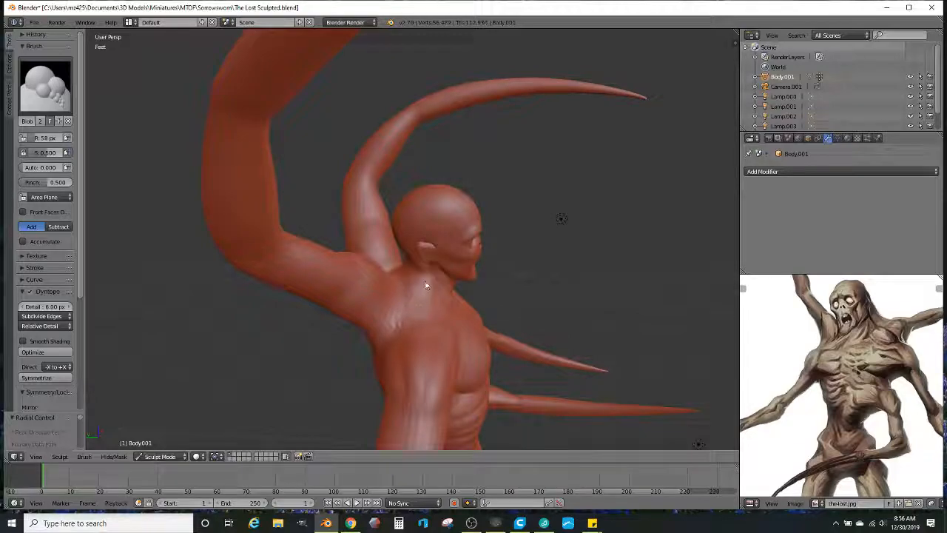
pyautogui.moveTo(424, 311); pyautogui.dragTo(339, 308, button='middle')
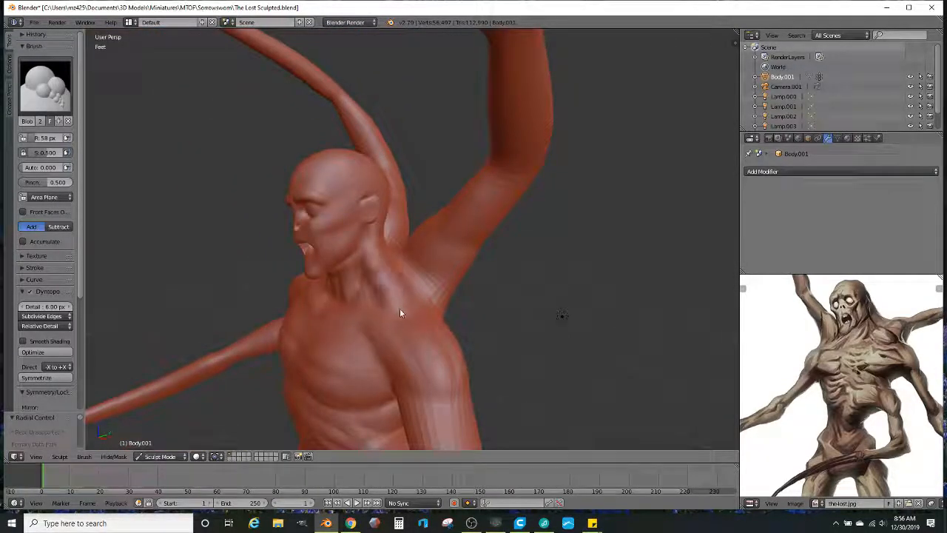
pyautogui.moveTo(379, 266)
pyautogui.mouseDown(button='middle')
pyautogui.moveTo(418, 289)
pyautogui.moveTo(461, 268)
pyautogui.moveTo(446, 296)
pyautogui.moveTo(386, 288)
pyautogui.mouseUp(button='middle')
pyautogui.moveTo(385, 327); pyautogui.dragTo(368, 301)
# Step: Build up the forearm muscle just below the elbow of the figure's right lower arm with the Blob brush
pyautogui.moveTo(380, 313); pyautogui.dragTo(407, 275, button='middle')
pyautogui.scroll(-4, 503, 291)
pyautogui.moveTo(461, 299); pyautogui.dragTo(562, 310, button='middle')
pyautogui.scroll(1, 805, 353)
pyautogui.moveTo(493, 370); pyautogui.dragTo(495, 330, button='middle')
pyautogui.scroll(4, 370, 286)
pyautogui.scroll(-3, 404, 322)
pyautogui.moveTo(370, 286); pyautogui.dragTo(332, 374, button='middle')
pyautogui.scroll(3, 333, 374)
pyautogui.scroll(4, 383, 296)
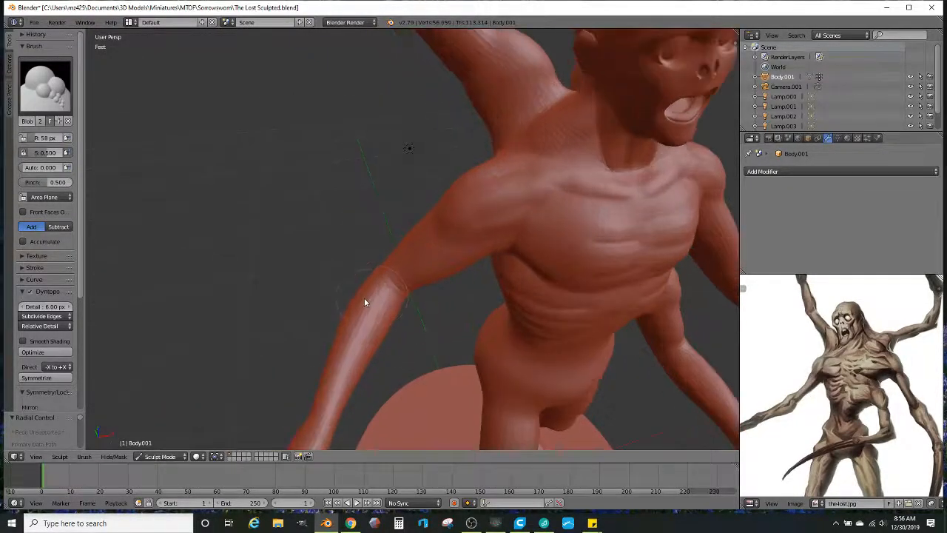
pyautogui.moveTo(368, 297); pyautogui.dragTo(354, 331)
pyautogui.moveTo(370, 299); pyautogui.dragTo(359, 329)
pyautogui.moveTo(359, 355); pyautogui.dragTo(294, 315, button='middle')
pyautogui.moveTo(434, 384)
pyautogui.mouseDown()
pyautogui.moveTo(440, 399)
pyautogui.moveTo(401, 417)
pyautogui.moveTo(439, 402)
pyautogui.mouseUp()
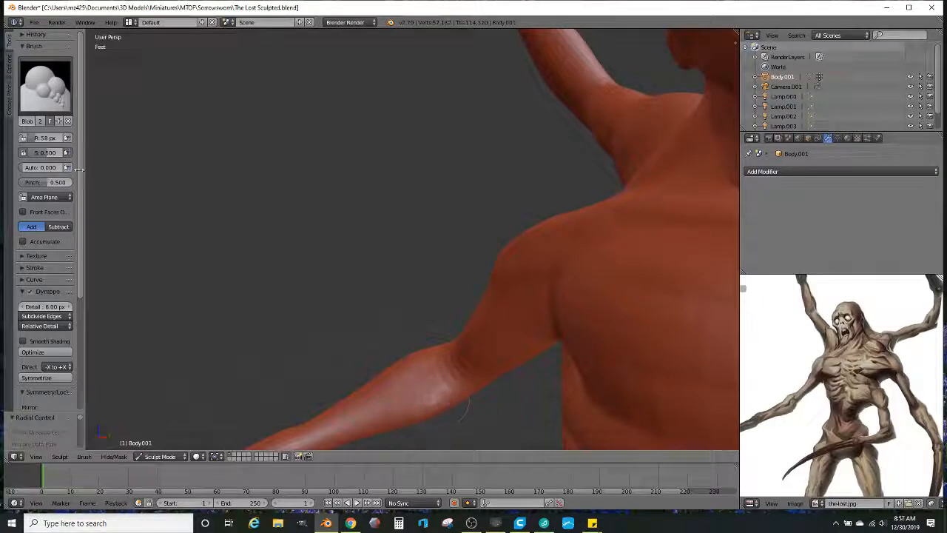
# Step: Switch to the Clay brush and thicken the underside of the same forearm near the elbow
pyautogui.click(45, 85)
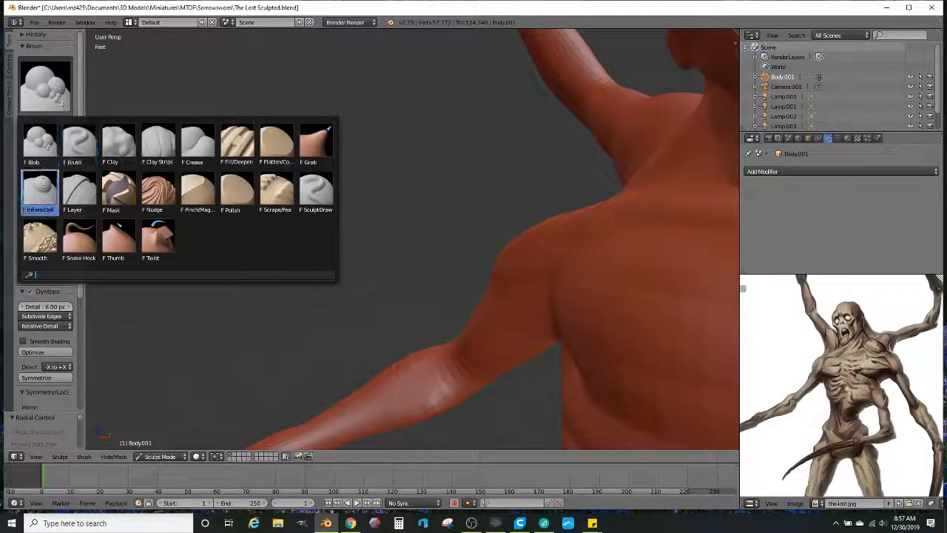
pyautogui.click(157, 142)
pyautogui.moveTo(444, 422); pyautogui.dragTo(428, 364, button='middle')
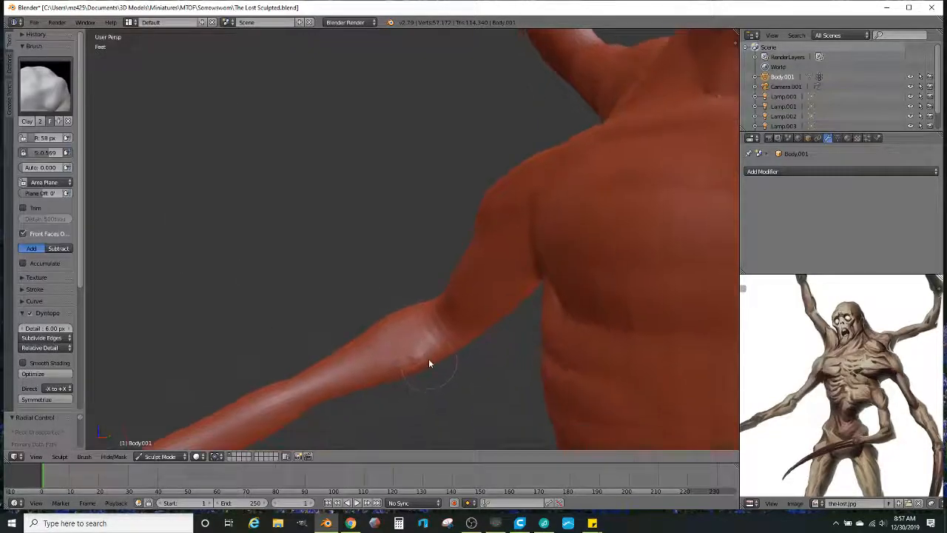
pyautogui.moveTo(379, 380)
pyautogui.mouseDown()
pyautogui.moveTo(437, 344)
pyautogui.moveTo(374, 377)
pyautogui.mouseUp()
pyautogui.moveTo(450, 352)
pyautogui.mouseDown()
pyautogui.moveTo(364, 380)
pyautogui.moveTo(442, 353)
pyautogui.moveTo(365, 393)
pyautogui.mouseUp()
pyautogui.moveTo(364, 391)
pyautogui.mouseDown(button='middle')
pyautogui.moveTo(422, 399)
pyautogui.moveTo(355, 380)
pyautogui.moveTo(387, 258)
pyautogui.mouseUp(button='middle')
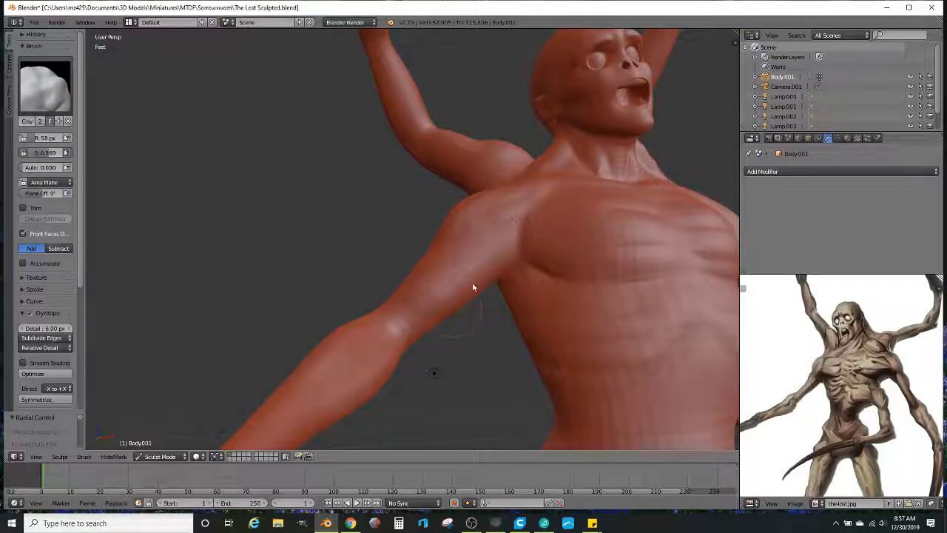
# Step: Build up the upper arm and elbow muscles on the figure's left arm with the Clay brush
pyautogui.moveTo(460, 287); pyautogui.dragTo(537, 349, button='middle')
pyautogui.scroll(2, 515, 340)
pyautogui.moveTo(537, 285)
pyautogui.mouseDown()
pyautogui.moveTo(550, 312)
pyautogui.moveTo(508, 265)
pyautogui.moveTo(567, 321)
pyautogui.moveTo(516, 269)
pyautogui.moveTo(541, 281)
pyautogui.moveTo(561, 345)
pyautogui.moveTo(511, 332)
pyautogui.moveTo(478, 300)
pyautogui.moveTo(516, 339)
pyautogui.mouseUp()
pyautogui.moveTo(471, 291)
pyautogui.mouseDown()
pyautogui.moveTo(504, 353)
pyautogui.moveTo(481, 302)
pyautogui.moveTo(537, 345)
pyautogui.moveTo(482, 290)
pyautogui.mouseUp()
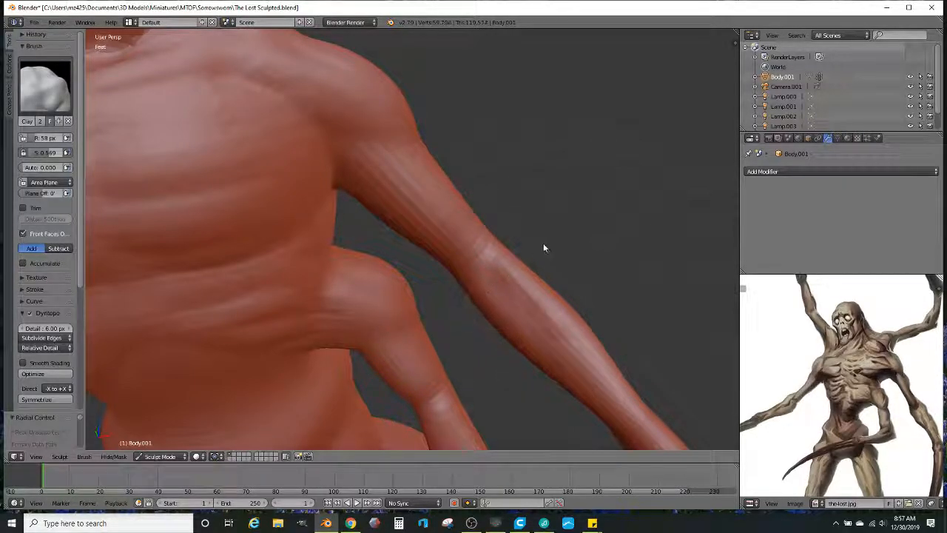
pyautogui.moveTo(552, 252); pyautogui.dragTo(522, 275, button='middle')
pyautogui.moveTo(537, 277)
pyautogui.mouseDown()
pyautogui.moveTo(545, 311)
pyautogui.moveTo(533, 313)
pyautogui.moveTo(554, 328)
pyautogui.moveTo(533, 274)
pyautogui.mouseUp()
pyautogui.moveTo(532, 270); pyautogui.dragTo(582, 426, button='middle')
pyautogui.scroll(-5, 562, 411)
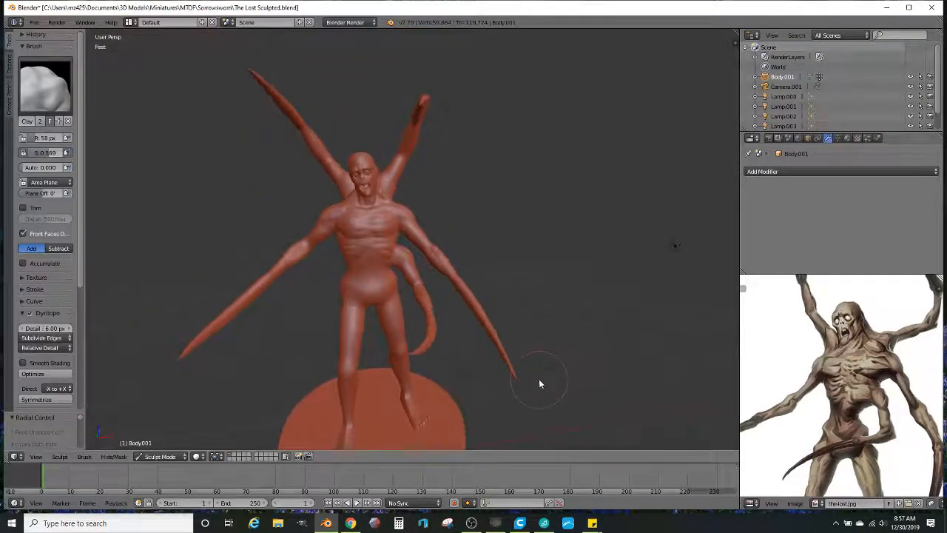
# Step: Switch to the Crease brush and carve the arched lower edge of the rib cage above the abdomen
pyautogui.moveTo(539, 379); pyautogui.dragTo(527, 358, button='middle')
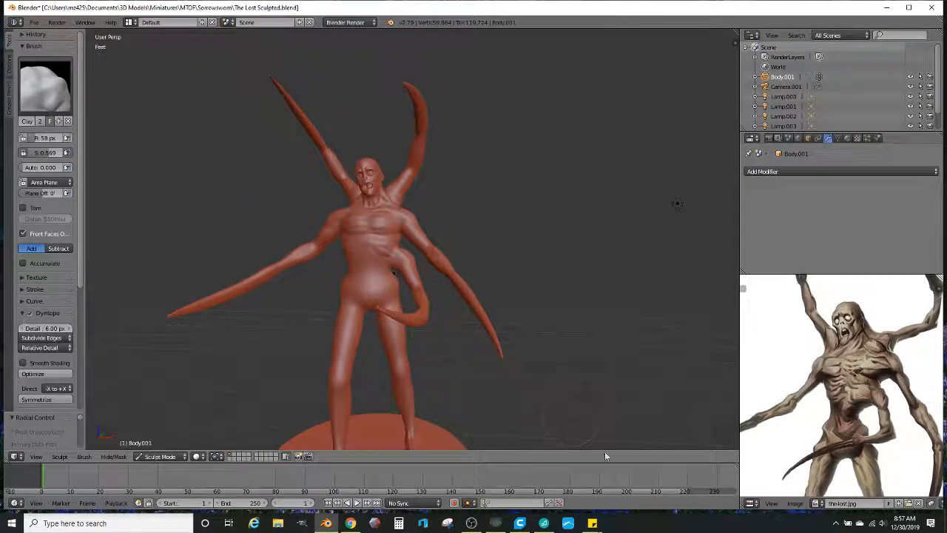
pyautogui.scroll(4, 843, 433)
pyautogui.moveTo(404, 308)
pyautogui.mouseDown(button='middle')
pyautogui.moveTo(401, 295)
pyautogui.moveTo(443, 283)
pyautogui.moveTo(365, 271)
pyautogui.mouseUp(button='middle')
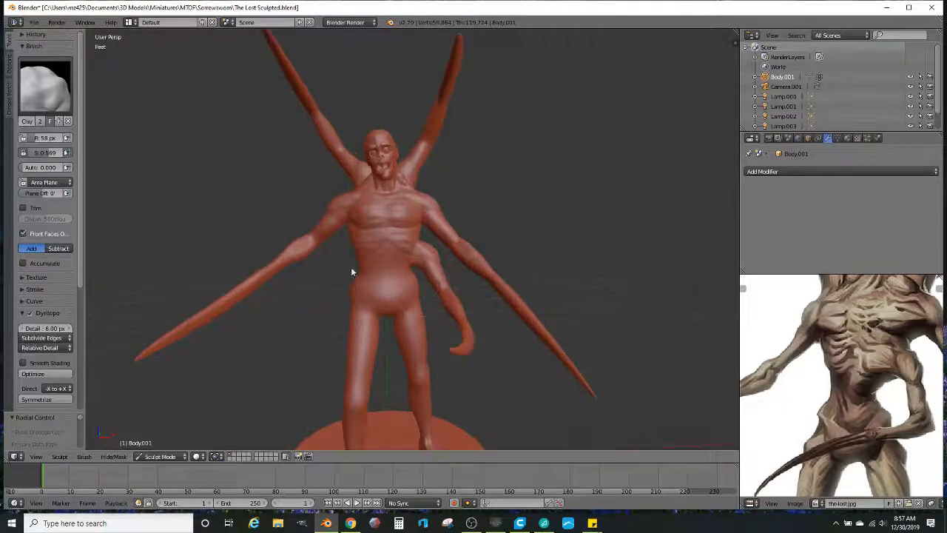
pyautogui.scroll(3, 366, 271)
pyautogui.click(70, 93)
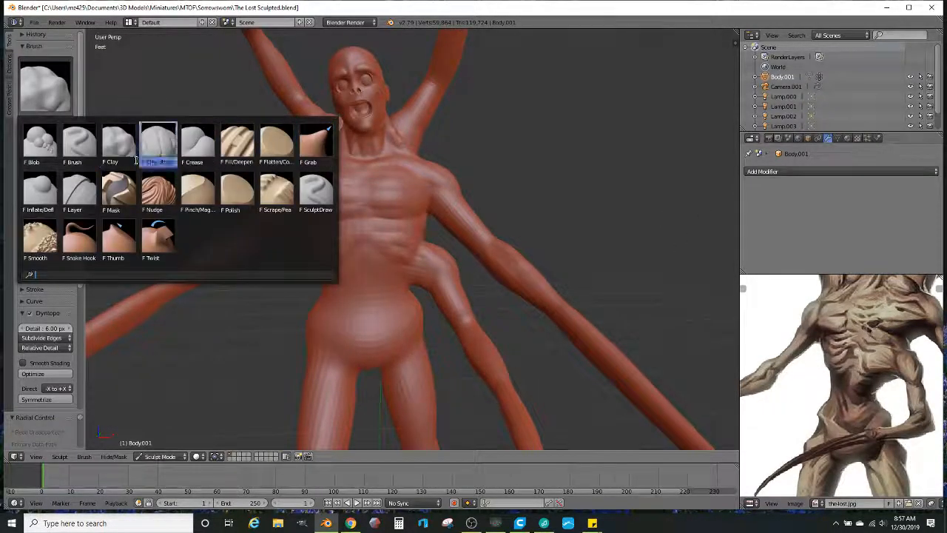
pyautogui.click(182, 151)
pyautogui.moveTo(322, 246)
pyautogui.keyDown('shift'); pyautogui.mouseDown(button='middle')
pyautogui.moveTo(332, 158)
pyautogui.moveTo(376, 173)
pyautogui.mouseUp(button='middle'); pyautogui.keyUp('shift')
pyautogui.scroll(3, 332, 158)
pyautogui.scroll(1, 376, 173)
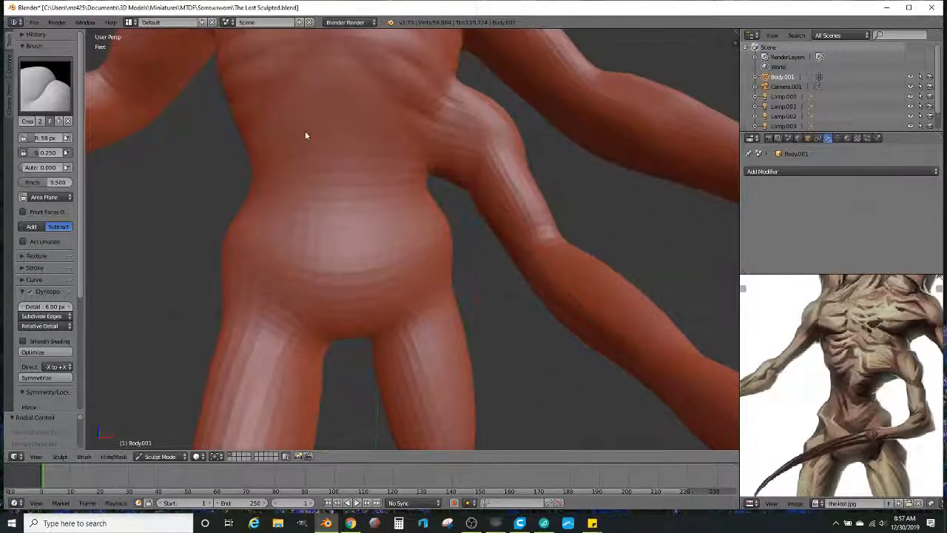
pyautogui.scroll(-1, 306, 130)
pyautogui.moveTo(310, 134); pyautogui.dragTo(287, 160)
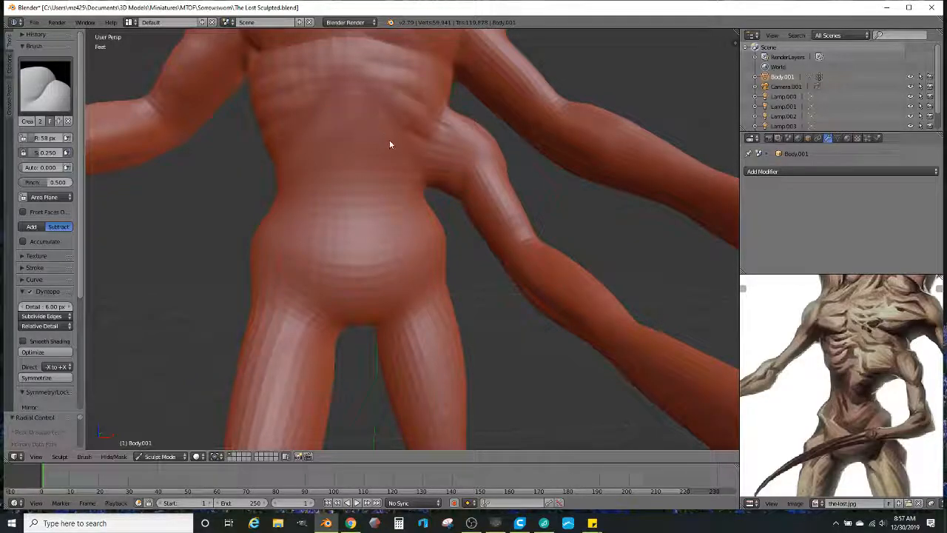
pyautogui.moveTo(421, 181); pyautogui.dragTo(350, 98)
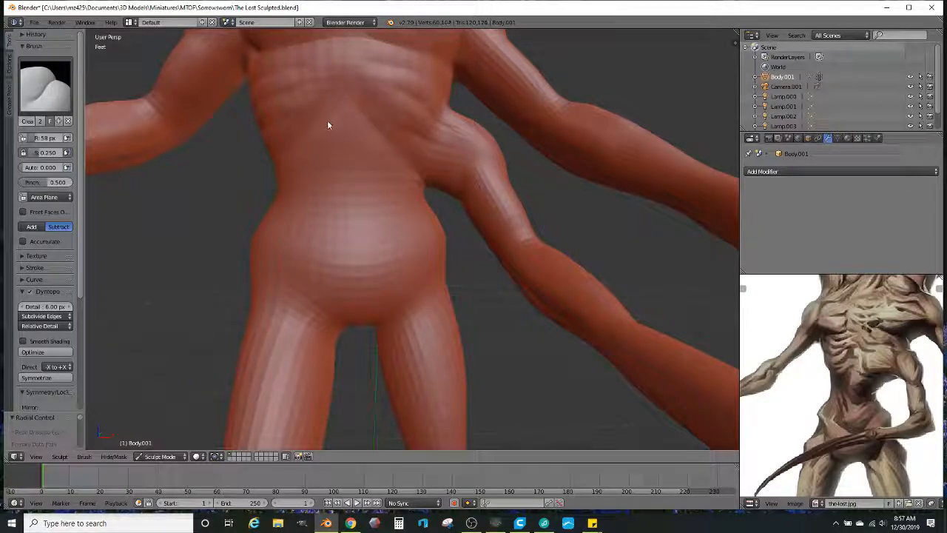
pyautogui.moveTo(309, 145)
pyautogui.mouseDown()
pyautogui.moveTo(394, 187)
pyautogui.moveTo(337, 116)
pyautogui.moveTo(344, 113)
pyautogui.mouseUp()
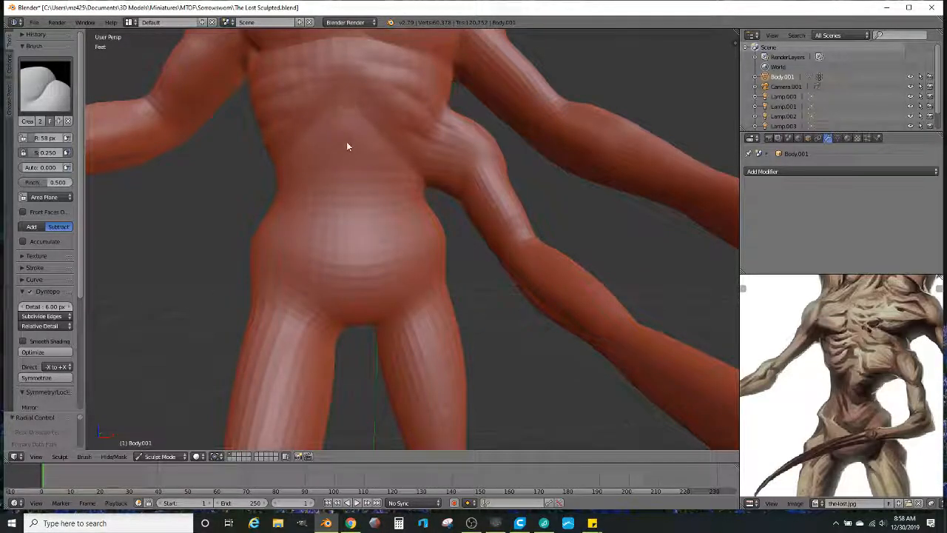
# Step: Carve the vertical midline of the abdomen with a navel, and a curved crease across the lower belly between the hips
pyautogui.moveTo(351, 194)
pyautogui.mouseDown()
pyautogui.moveTo(356, 217)
pyautogui.moveTo(351, 197)
pyautogui.mouseUp()
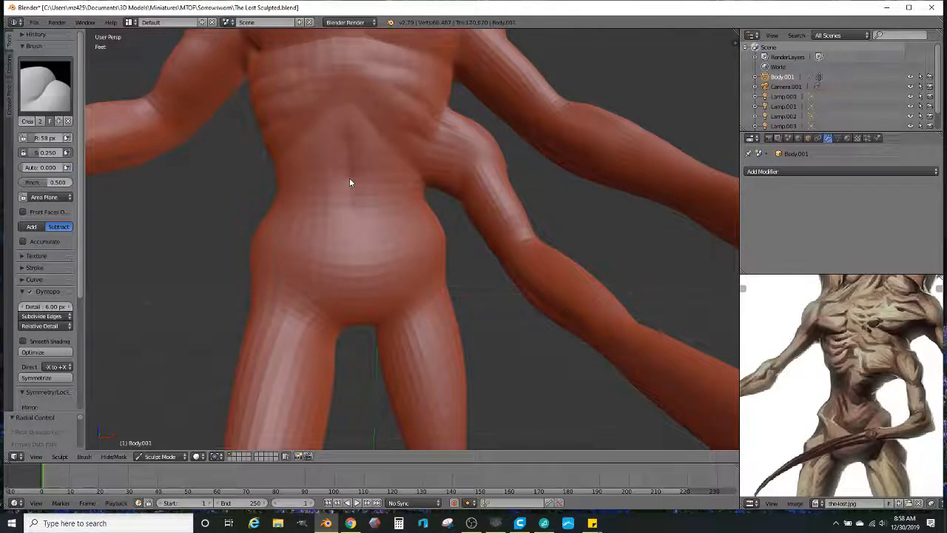
pyautogui.click(350, 183)
pyautogui.moveTo(426, 206)
pyautogui.mouseDown()
pyautogui.moveTo(394, 232)
pyautogui.moveTo(345, 236)
pyautogui.moveTo(275, 202)
pyautogui.moveTo(322, 239)
pyautogui.moveTo(304, 230)
pyautogui.mouseUp()
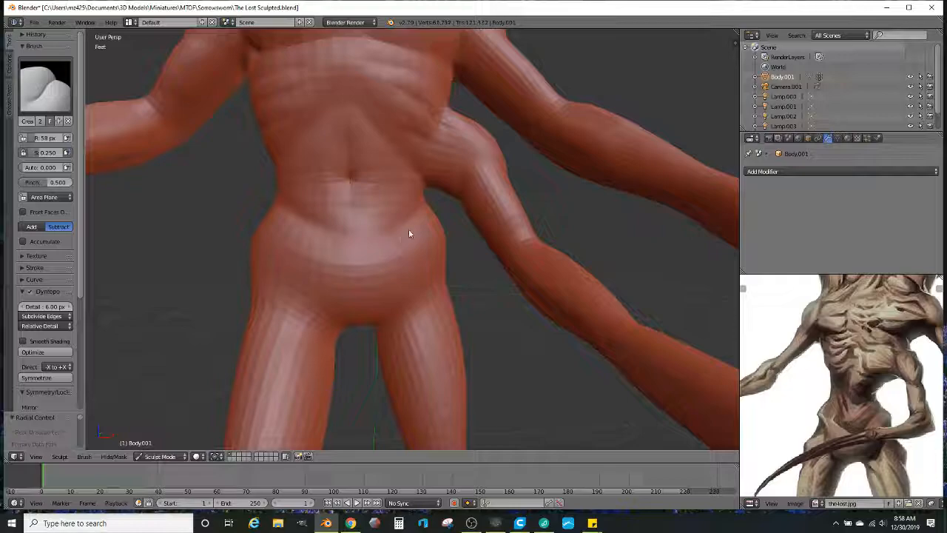
# Step: Carve curved skin folds across the front of the pelvis, running from the center up to both hips
pyautogui.moveTo(360, 258)
pyautogui.mouseDown(button='middle')
pyautogui.moveTo(323, 264)
pyautogui.moveTo(383, 267)
pyautogui.moveTo(351, 247)
pyautogui.moveTo(307, 239)
pyautogui.moveTo(466, 244)
pyautogui.moveTo(375, 249)
pyautogui.moveTo(439, 264)
pyautogui.mouseUp(button='middle')
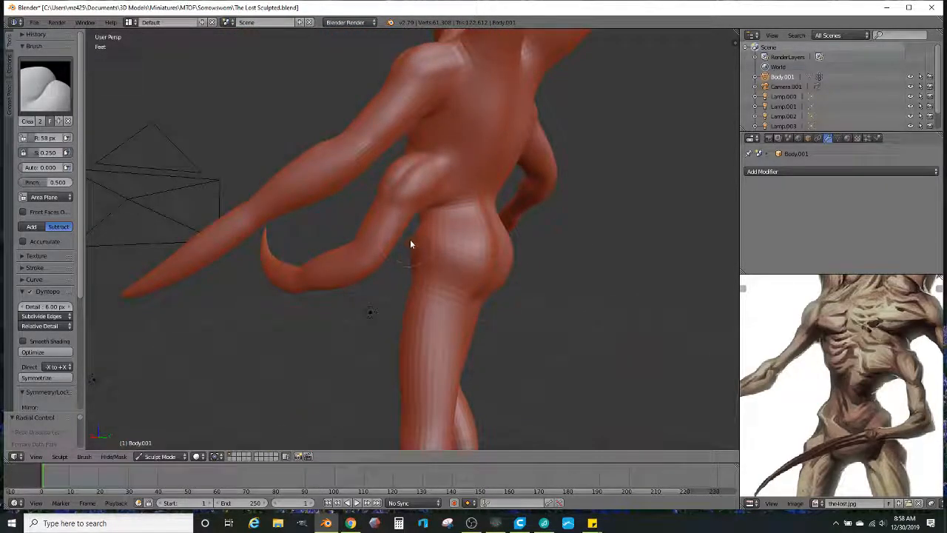
pyautogui.moveTo(405, 247)
pyautogui.mouseDown(button='middle')
pyautogui.moveTo(564, 250)
pyautogui.moveTo(500, 250)
pyautogui.moveTo(444, 273)
pyautogui.moveTo(473, 254)
pyautogui.moveTo(427, 260)
pyautogui.moveTo(423, 247)
pyautogui.moveTo(466, 209)
pyautogui.moveTo(506, 212)
pyautogui.mouseUp(button='middle')
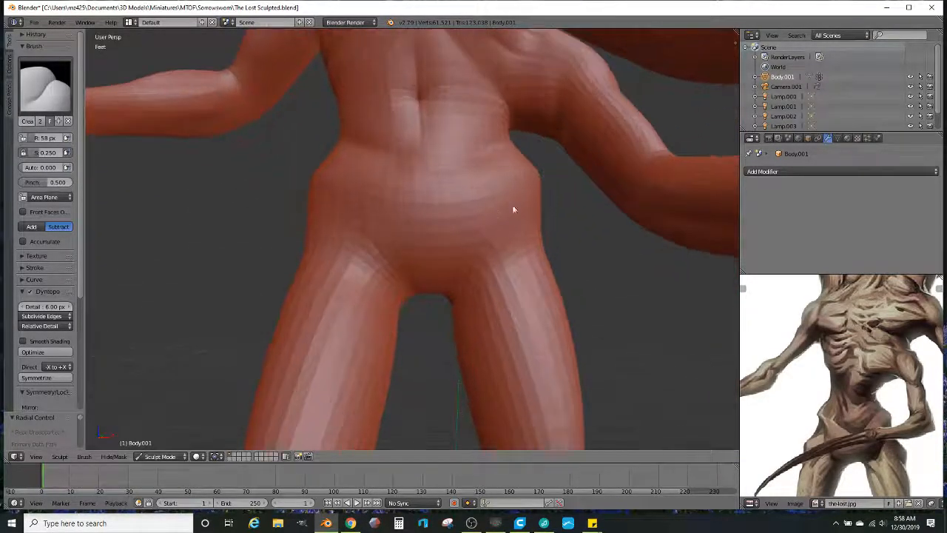
pyautogui.scroll(2, 533, 191)
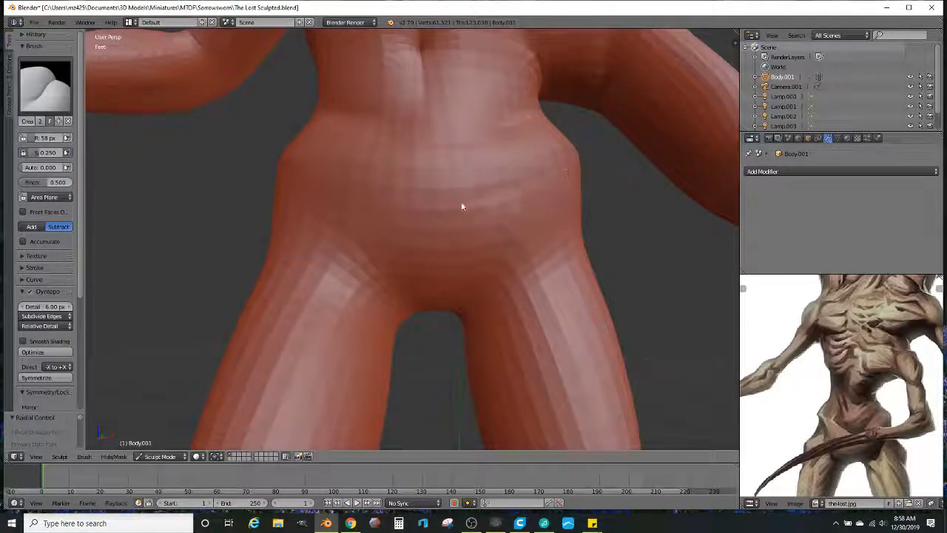
pyautogui.moveTo(436, 220); pyautogui.dragTo(535, 185)
pyautogui.moveTo(460, 256); pyautogui.dragTo(522, 230)
pyautogui.moveTo(432, 222)
pyautogui.mouseDown()
pyautogui.moveTo(394, 223)
pyautogui.moveTo(289, 185)
pyautogui.mouseUp()
pyautogui.moveTo(306, 242)
pyautogui.mouseDown()
pyautogui.moveTo(397, 296)
pyautogui.moveTo(288, 226)
pyautogui.moveTo(390, 227)
pyautogui.moveTo(476, 199)
pyautogui.mouseUp()
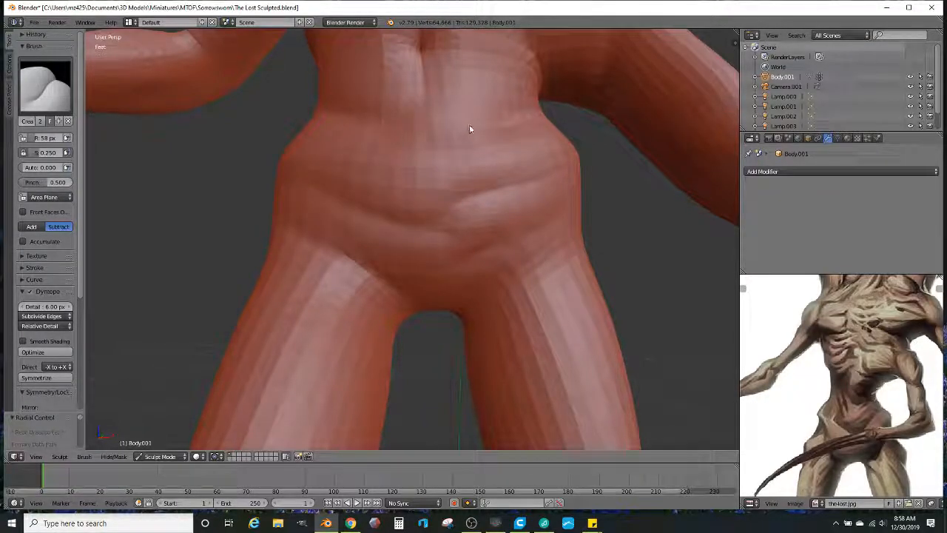
# Step: Add finer creases across the lower belly and on both sides of the navel
pyautogui.moveTo(471, 194); pyautogui.dragTo(472, 165, button='middle')
pyautogui.moveTo(472, 165); pyautogui.dragTo(430, 171)
pyautogui.moveTo(482, 133); pyautogui.dragTo(487, 184, button='middle')
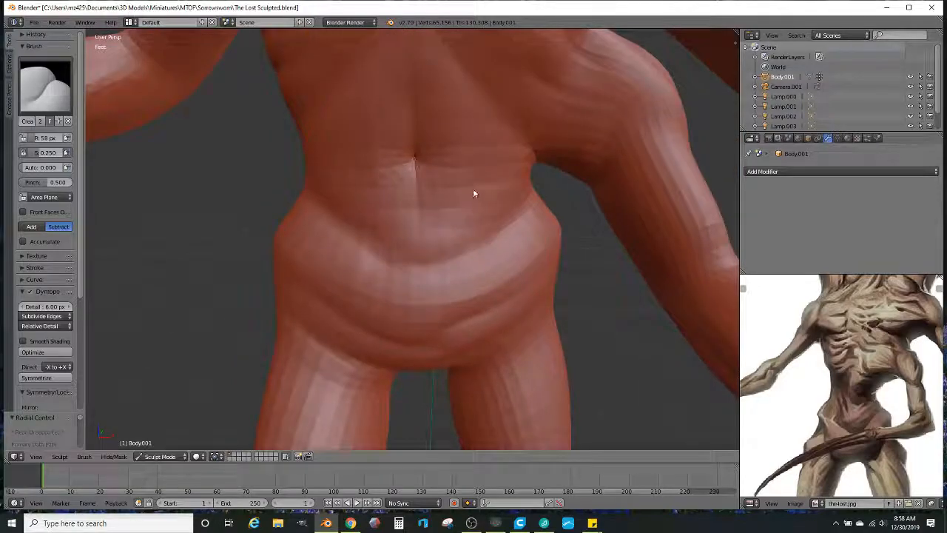
pyautogui.moveTo(461, 192); pyautogui.dragTo(509, 181)
pyautogui.moveTo(471, 114)
pyautogui.mouseDown()
pyautogui.moveTo(432, 131)
pyautogui.moveTo(376, 129)
pyautogui.mouseUp()
# Step: Carve rib creases along the figure's right side, below the chest muscle
pyautogui.scroll(-10, 382, 126)
pyautogui.moveTo(446, 238)
pyautogui.mouseDown(button='middle')
pyautogui.moveTo(477, 255)
pyautogui.moveTo(454, 262)
pyautogui.moveTo(472, 241)
pyautogui.moveTo(417, 226)
pyautogui.moveTo(391, 191)
pyautogui.moveTo(461, 249)
pyautogui.mouseUp(button='middle')
pyautogui.scroll(2, 477, 255)
pyautogui.scroll(2, 429, 218)
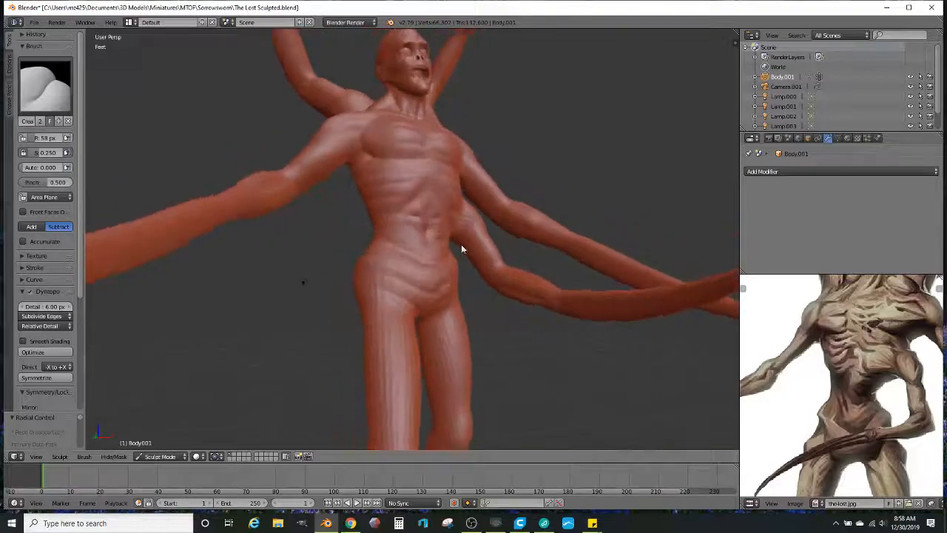
pyautogui.scroll(4, 461, 249)
pyautogui.moveTo(528, 291); pyautogui.dragTo(474, 280)
pyautogui.moveTo(594, 240); pyautogui.dragTo(522, 258)
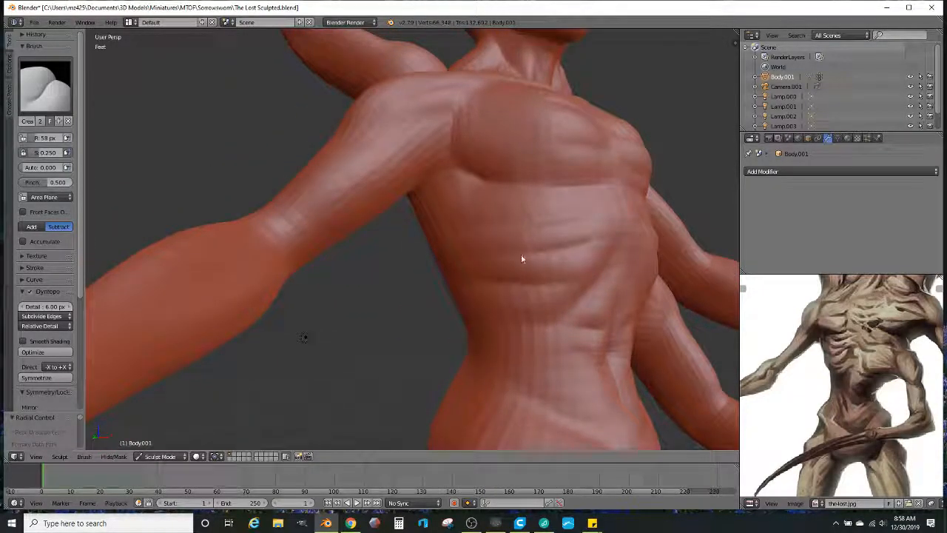
pyautogui.moveTo(587, 211); pyautogui.dragTo(476, 223)
# Step: Examine the whole figure against the reference image, comparing the legs and their muscle detail
pyautogui.moveTo(553, 211)
pyautogui.mouseDown(button='middle')
pyautogui.moveTo(586, 213)
pyautogui.moveTo(535, 217)
pyautogui.moveTo(560, 235)
pyautogui.moveTo(524, 254)
pyautogui.moveTo(611, 258)
pyautogui.moveTo(442, 239)
pyautogui.moveTo(486, 222)
pyautogui.moveTo(454, 257)
pyautogui.moveTo(332, 258)
pyautogui.moveTo(548, 256)
pyautogui.mouseUp(button='middle')
pyautogui.scroll(-4, 544, 267)
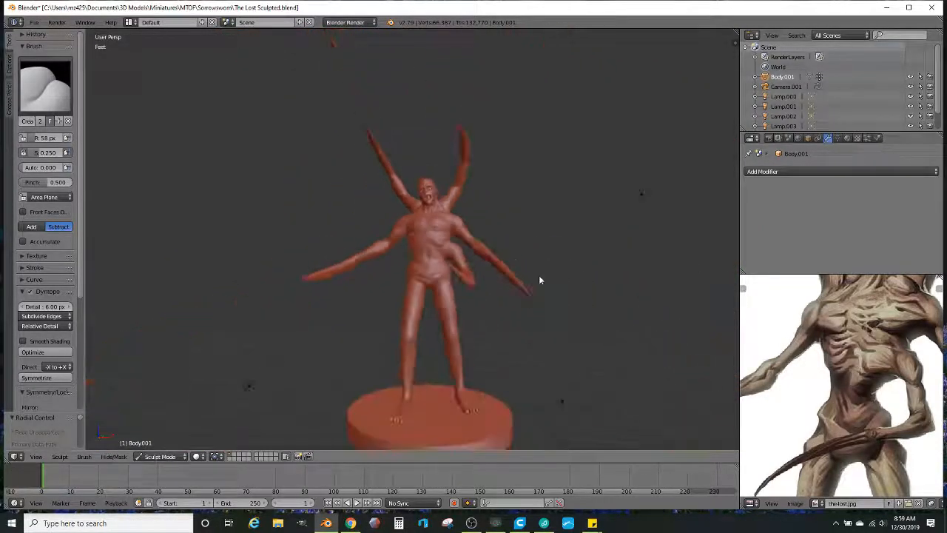
pyautogui.moveTo(529, 295)
pyautogui.mouseDown(button='middle')
pyautogui.moveTo(503, 313)
pyautogui.moveTo(530, 292)
pyautogui.mouseUp(button='middle')
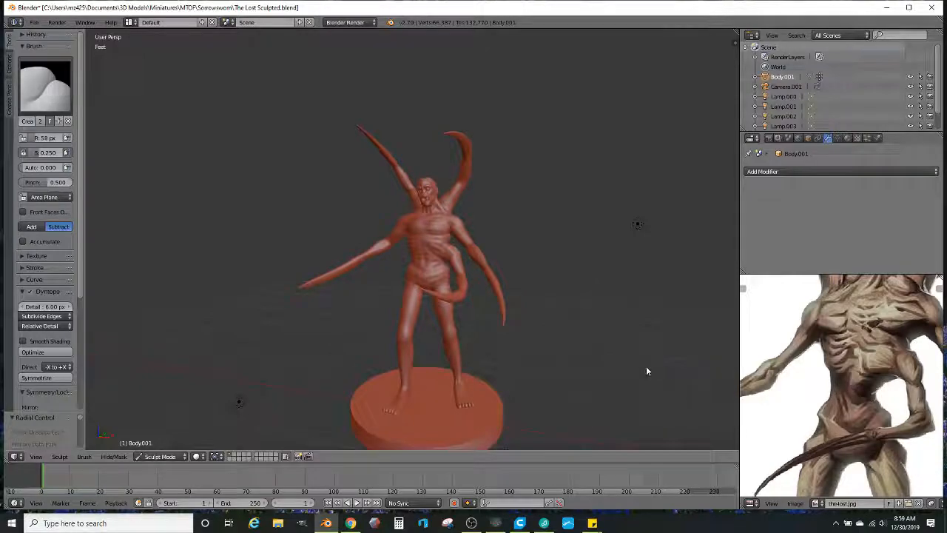
pyautogui.scroll(-3, 851, 385)
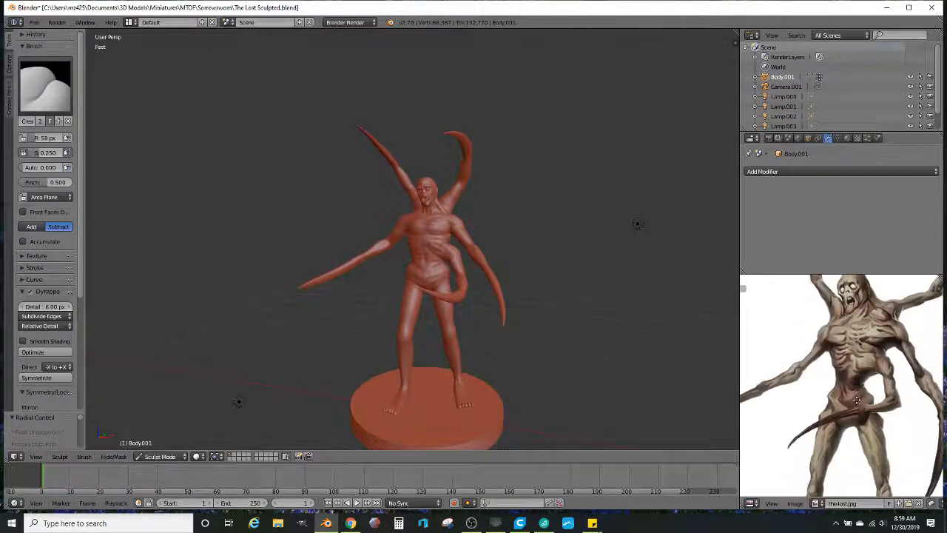
pyautogui.moveTo(857, 400); pyautogui.dragTo(857, 381, button='middle')
pyautogui.press('a')
pyautogui.keyDown('shift'); pyautogui.moveTo(469, 357); pyautogui.dragTo(471, 351, button='middle'); pyautogui.keyUp('shift')
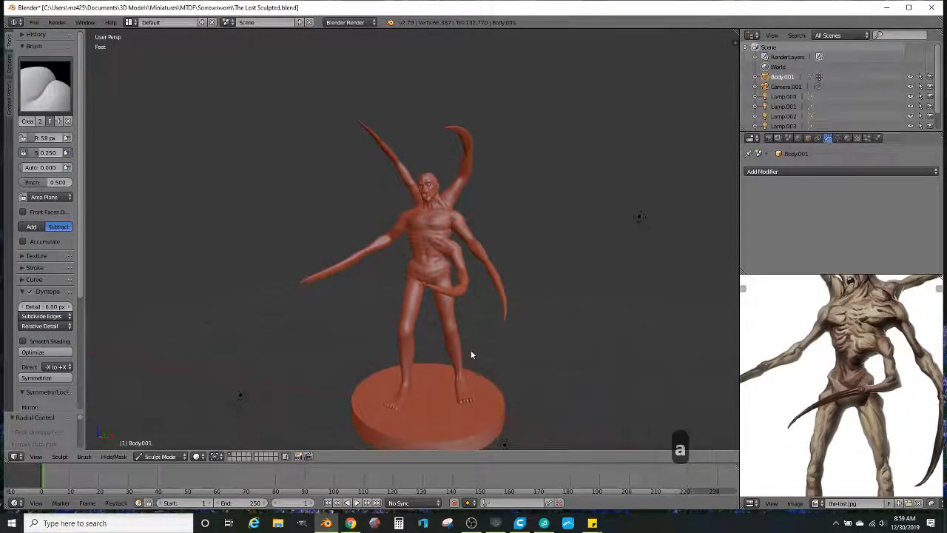
pyautogui.scroll(3, 466, 341)
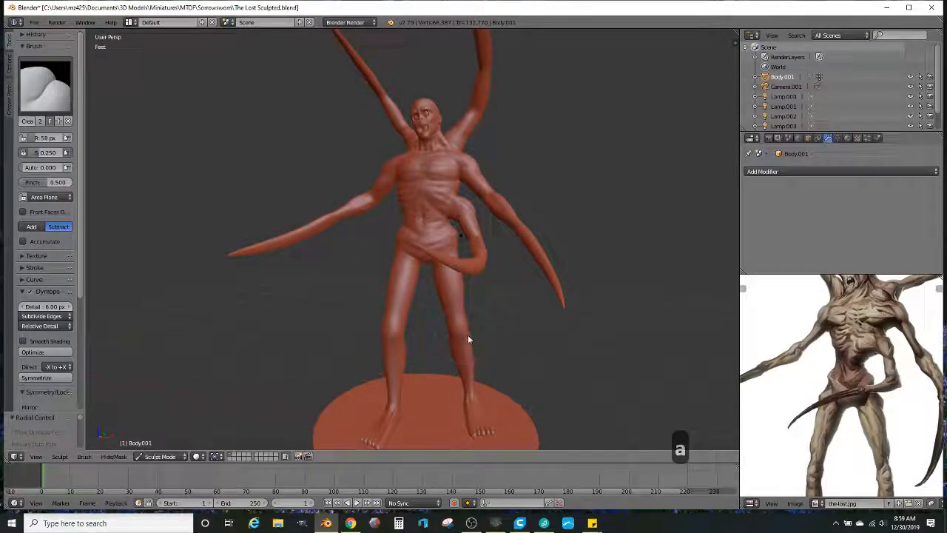
pyautogui.scroll(4, 444, 341)
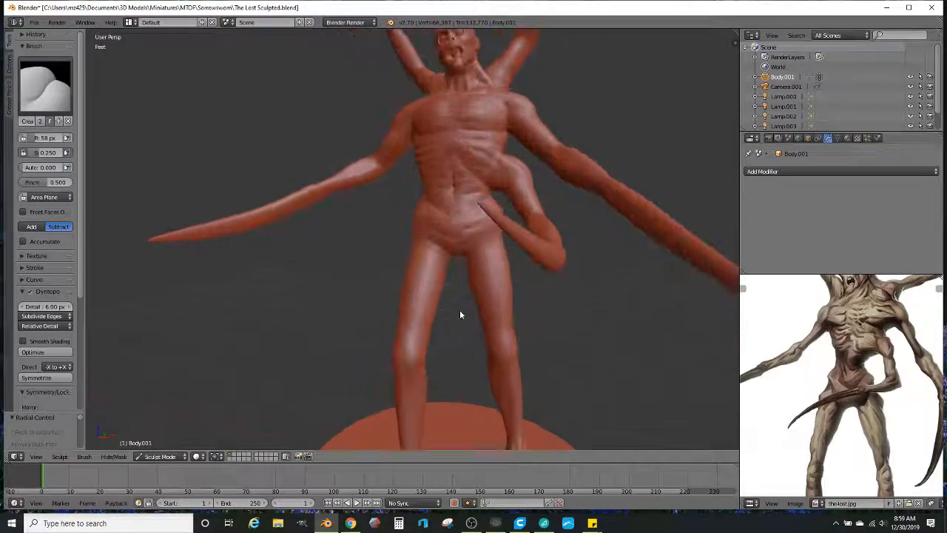
pyautogui.scroll(1, 466, 307)
pyautogui.scroll(2, 444, 329)
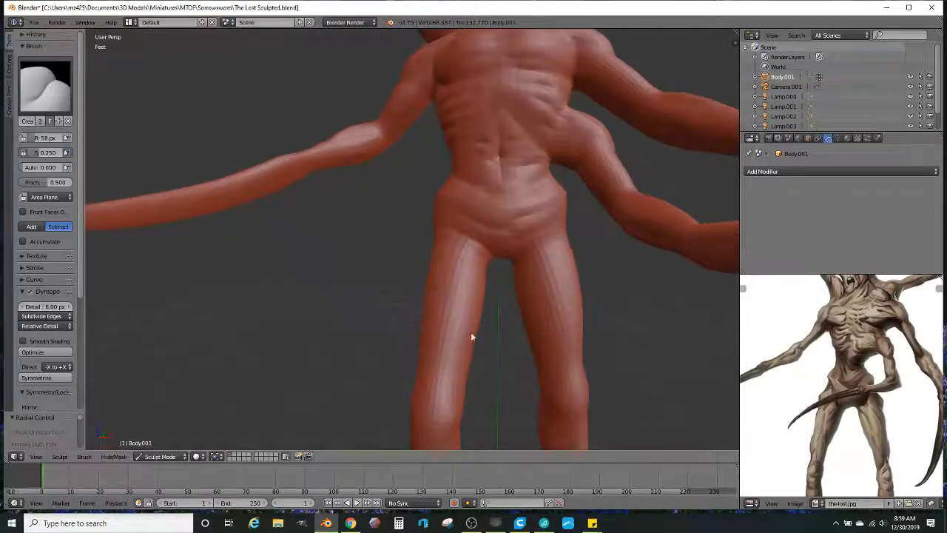
pyautogui.scroll(-1, 477, 345)
# Step: Carve long muscle grooves down the outer side and front of the figure's right thigh, from hip toward knee
pyautogui.moveTo(490, 338)
pyautogui.mouseDown(button='middle')
pyautogui.moveTo(498, 296)
pyautogui.moveTo(460, 238)
pyautogui.moveTo(532, 234)
pyautogui.moveTo(448, 197)
pyautogui.moveTo(446, 205)
pyautogui.moveTo(424, 169)
pyautogui.mouseUp(button='middle')
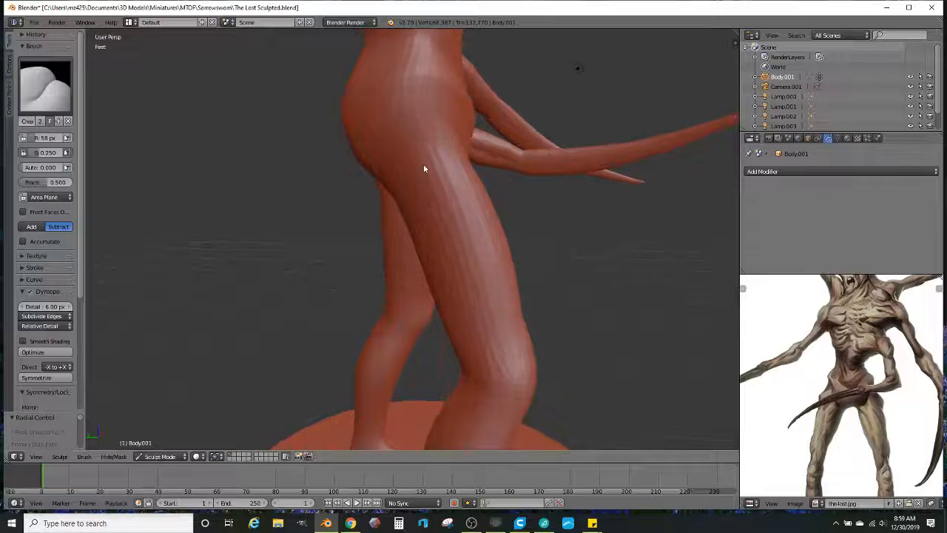
pyautogui.moveTo(427, 157); pyautogui.dragTo(481, 290)
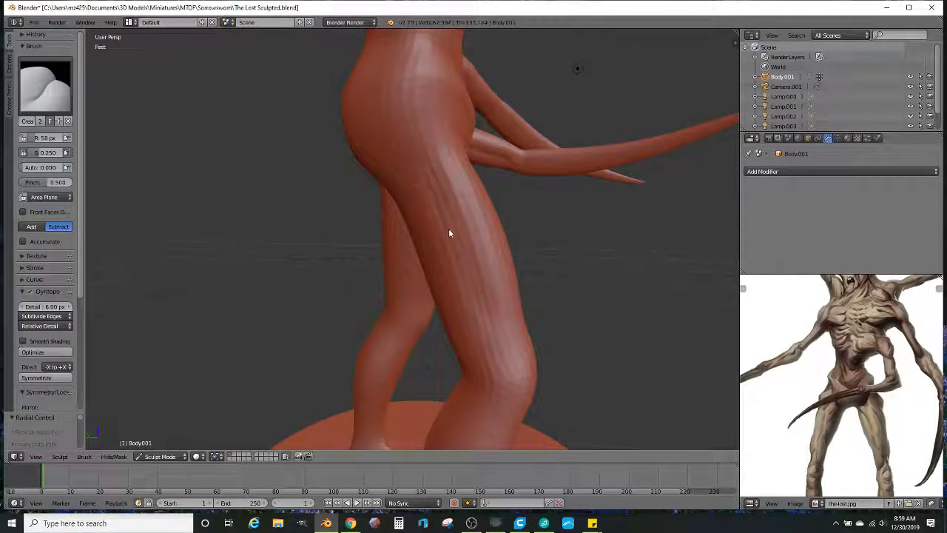
pyautogui.moveTo(499, 347); pyautogui.dragTo(446, 274, button='middle')
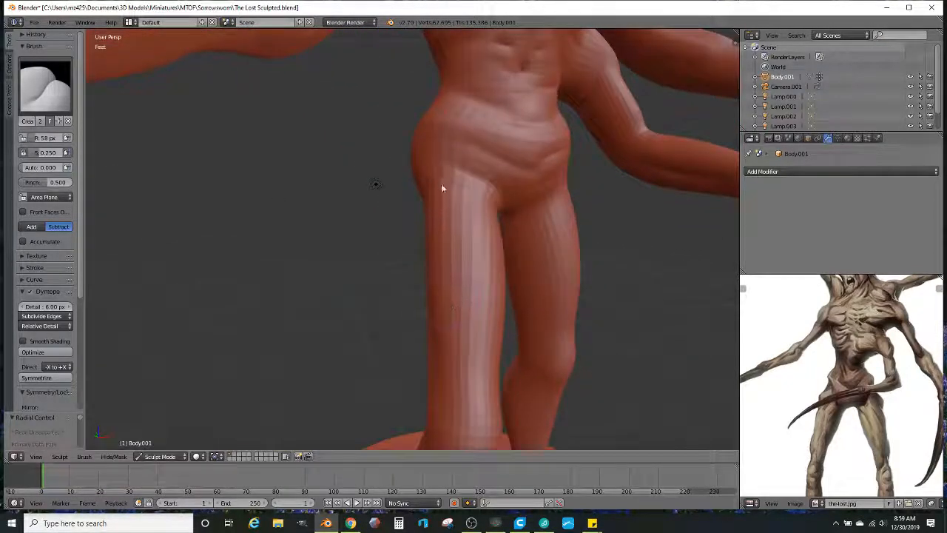
pyautogui.moveTo(437, 188); pyautogui.dragTo(455, 194, button='middle')
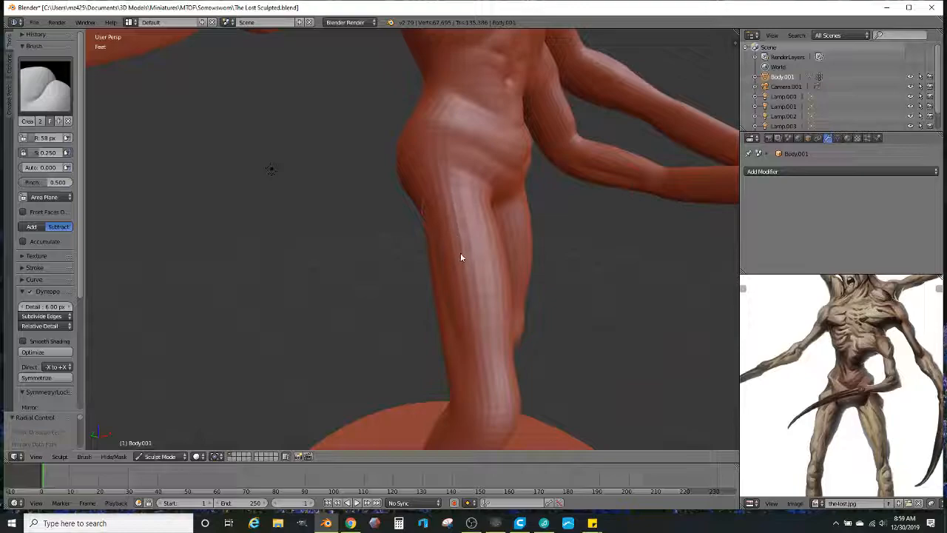
pyautogui.moveTo(523, 334); pyautogui.dragTo(464, 193, button='middle')
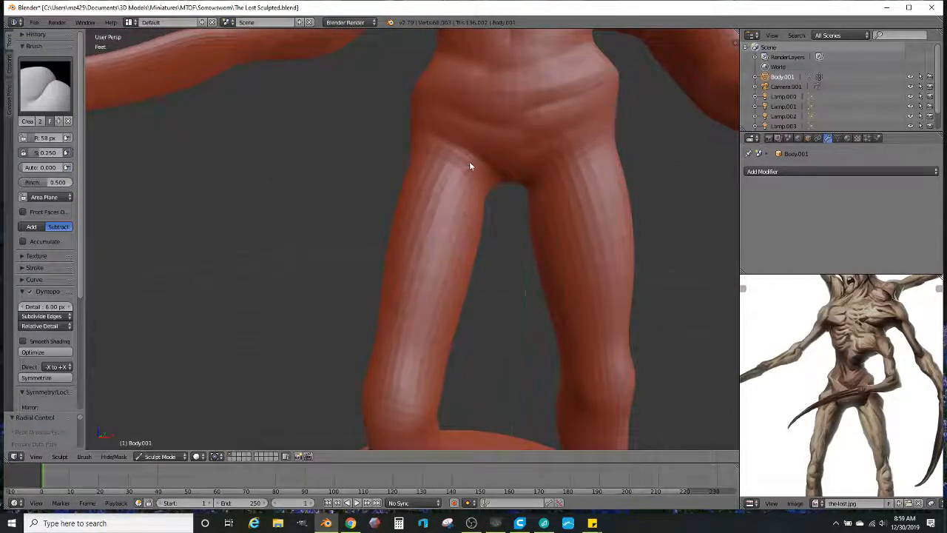
# Step: Carve lengthwise muscle grooves along the inner side of the right thigh, from the groin down toward the knee
pyautogui.moveTo(407, 338)
pyautogui.mouseDown(button='middle')
pyautogui.moveTo(431, 328)
pyautogui.moveTo(409, 336)
pyautogui.mouseUp(button='middle')
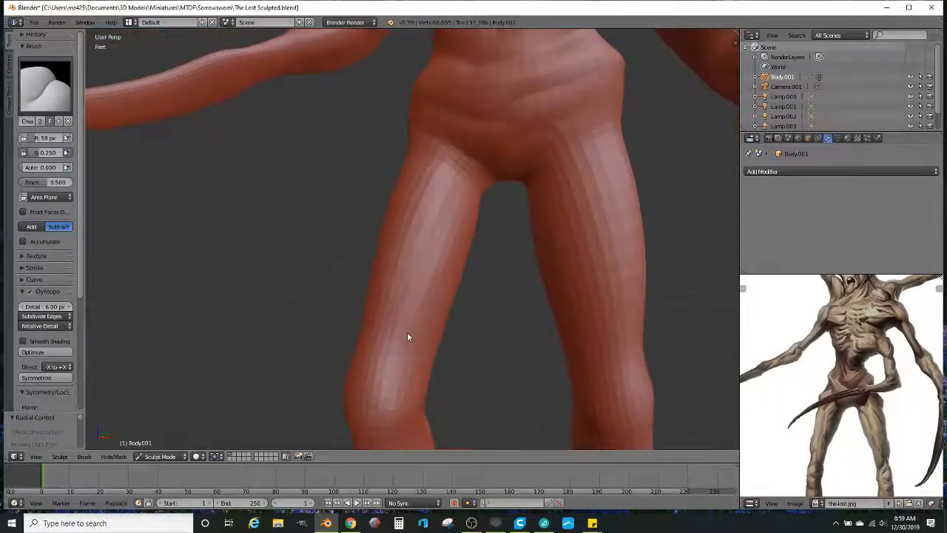
pyautogui.moveTo(459, 191); pyautogui.dragTo(409, 288)
pyautogui.moveTo(402, 327)
pyautogui.mouseDown(button='middle')
pyautogui.moveTo(433, 326)
pyautogui.moveTo(469, 349)
pyautogui.moveTo(461, 343)
pyautogui.mouseUp(button='middle')
pyautogui.moveTo(444, 271)
pyautogui.mouseDown(button='middle')
pyautogui.moveTo(427, 258)
pyautogui.moveTo(395, 259)
pyautogui.moveTo(360, 308)
pyautogui.mouseUp(button='middle')
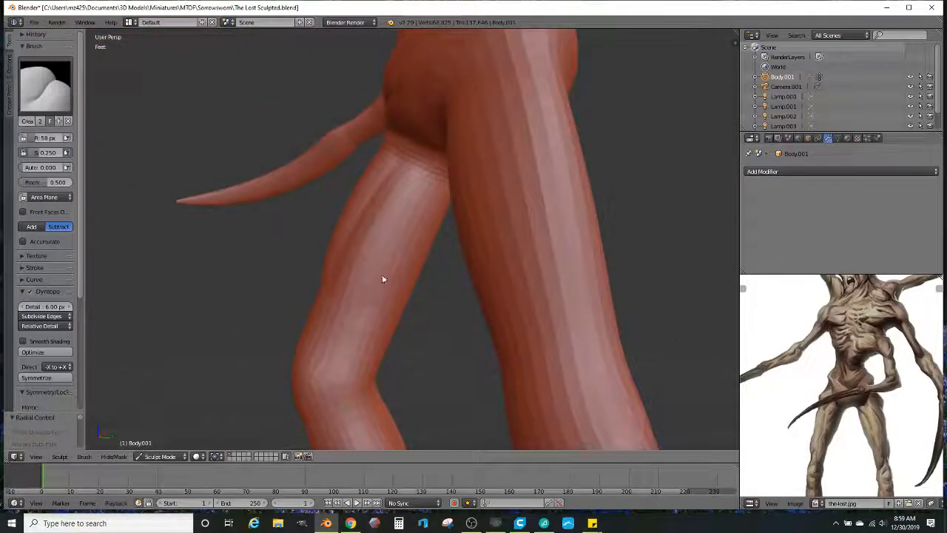
pyautogui.moveTo(428, 184); pyautogui.dragTo(383, 271)
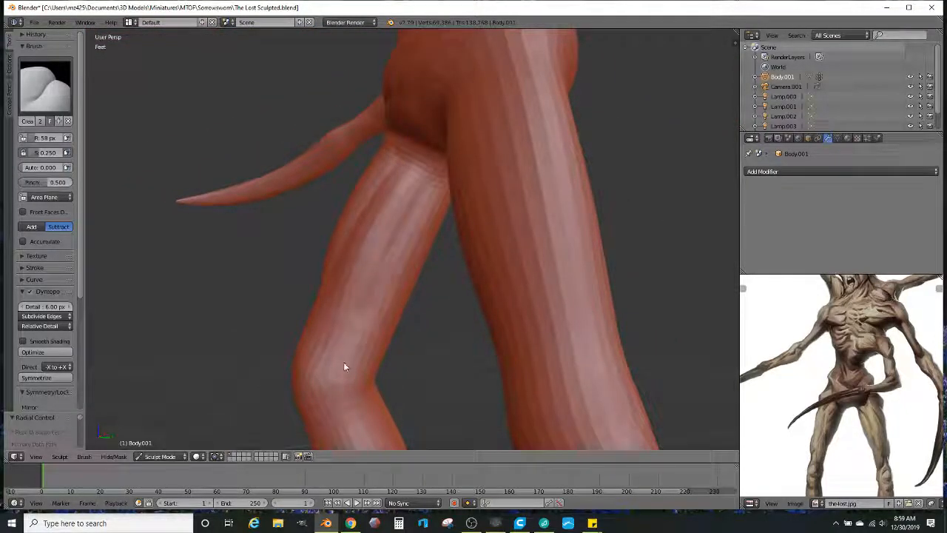
pyautogui.moveTo(373, 304)
pyautogui.mouseDown()
pyautogui.moveTo(362, 331)
pyautogui.moveTo(395, 350)
pyautogui.mouseUp()
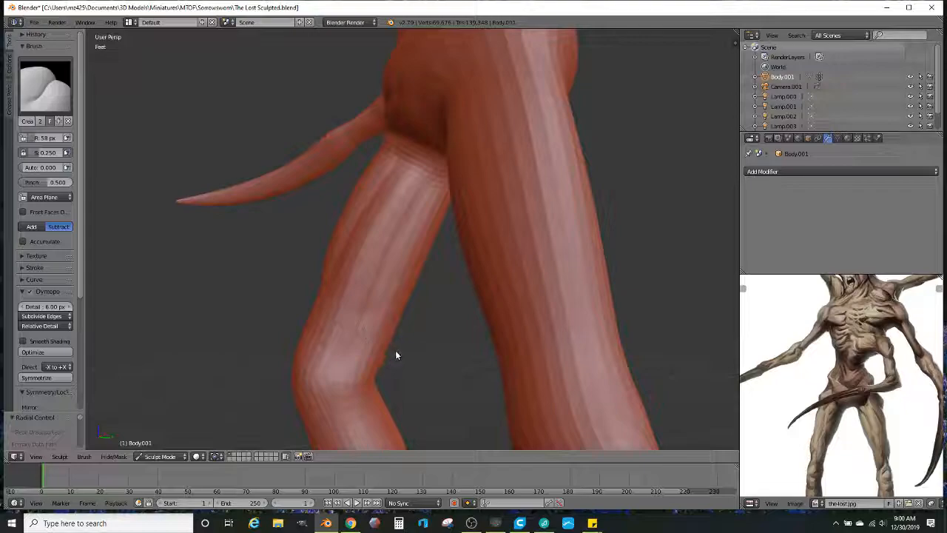
# Step: Define the right kneecap with curved creases carved below it and across the leg just above it
pyautogui.scroll(-3, 396, 343)
pyautogui.moveTo(419, 340); pyautogui.dragTo(471, 298, button='middle')
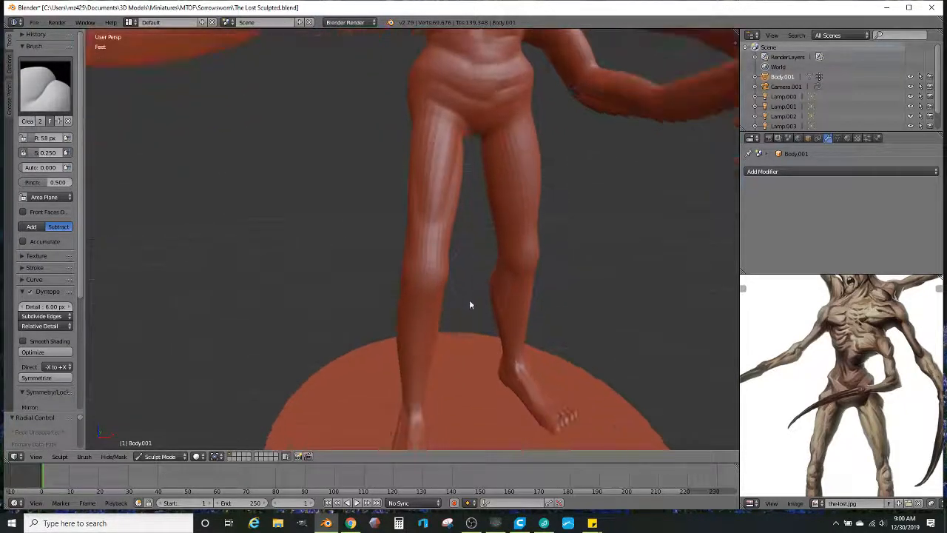
pyautogui.scroll(1, 470, 297)
pyautogui.moveTo(789, 446); pyautogui.dragTo(793, 375, button='middle')
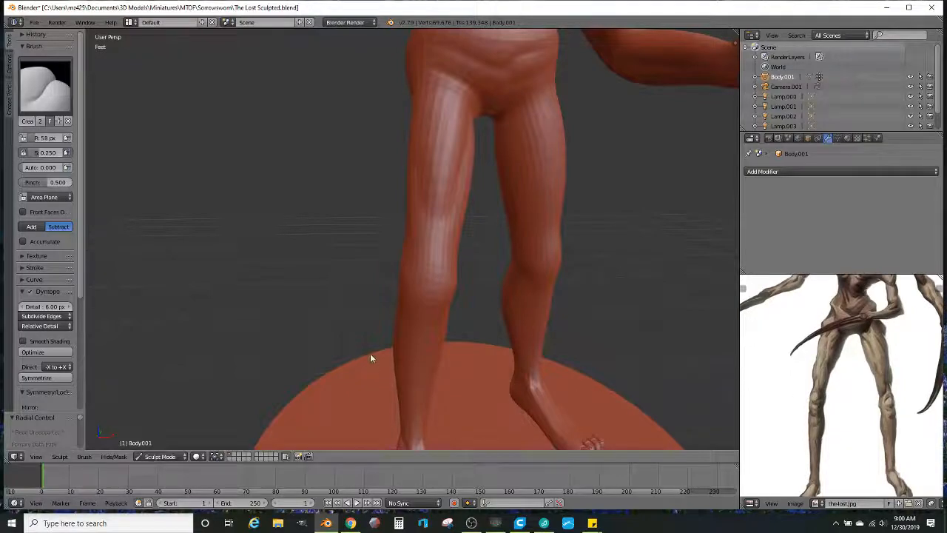
pyautogui.scroll(4, 371, 354)
pyautogui.moveTo(447, 282); pyautogui.dragTo(465, 290, button='middle')
pyautogui.moveTo(394, 290)
pyautogui.mouseDown()
pyautogui.moveTo(476, 300)
pyautogui.moveTo(389, 294)
pyautogui.moveTo(481, 329)
pyautogui.moveTo(411, 320)
pyautogui.moveTo(436, 338)
pyautogui.moveTo(419, 335)
pyautogui.mouseUp()
pyautogui.moveTo(419, 334); pyautogui.dragTo(467, 330, button='middle')
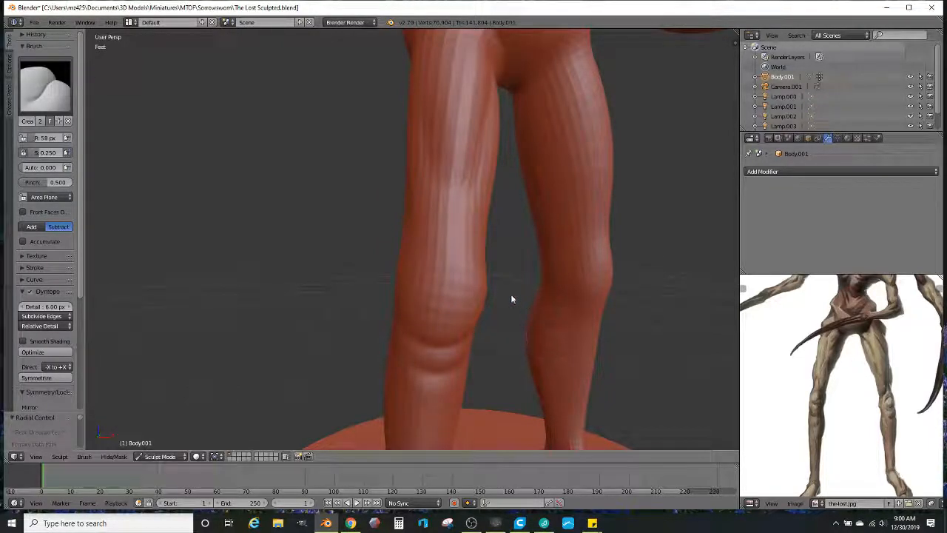
pyautogui.moveTo(512, 299); pyautogui.dragTo(503, 311, button='middle')
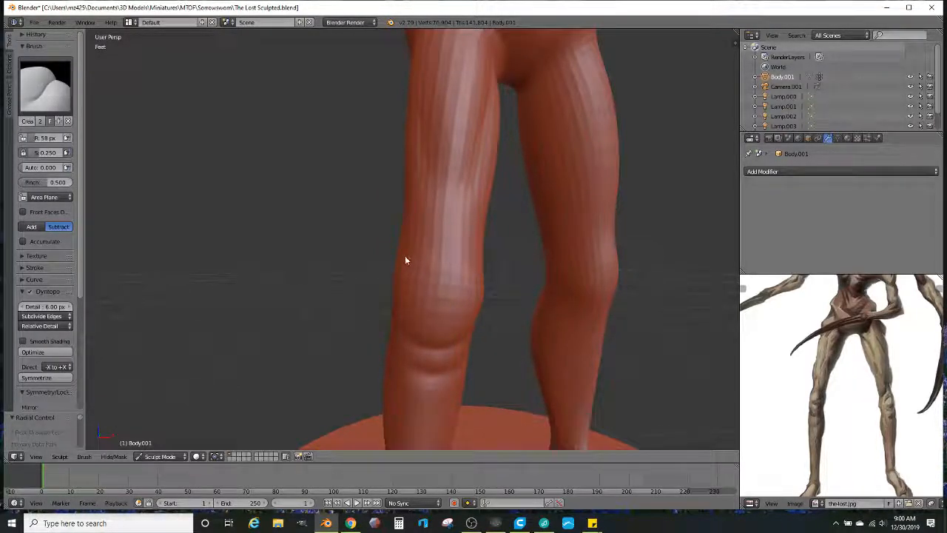
pyautogui.moveTo(471, 263); pyautogui.dragTo(399, 252)
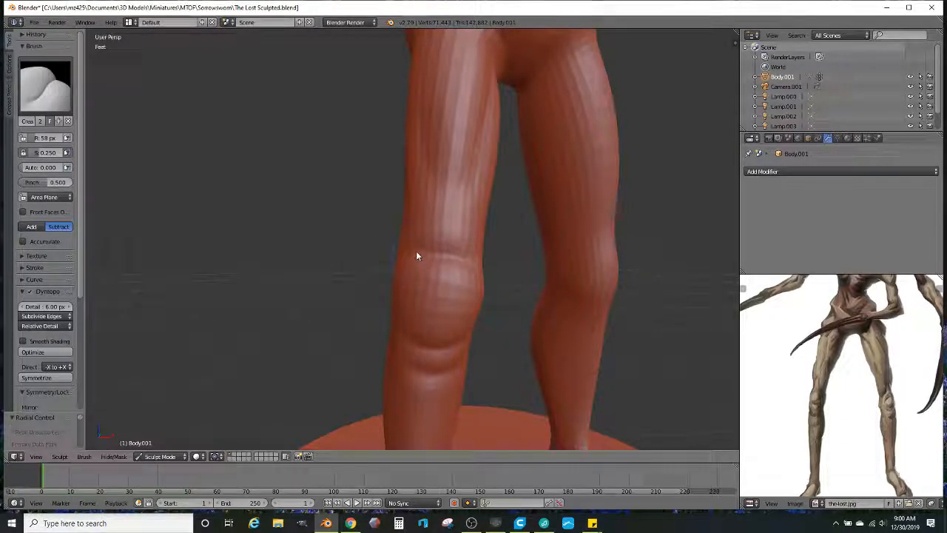
# Step: Add short muscle creases on the front of the right lower thigh, just above the knee
pyautogui.moveTo(439, 208)
pyautogui.mouseDown()
pyautogui.moveTo(440, 224)
pyautogui.moveTo(452, 218)
pyautogui.moveTo(446, 230)
pyautogui.moveTo(454, 209)
pyautogui.mouseUp()
pyautogui.scroll(-4, 450, 221)
pyautogui.scroll(3, 473, 243)
pyautogui.scroll(3, 429, 243)
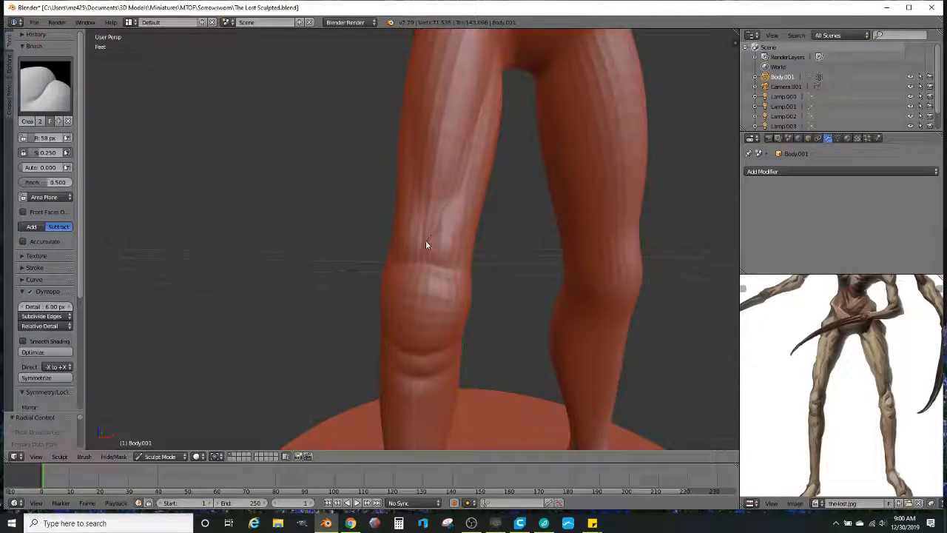
# Step: Carve lengthwise muscle creases down the backs of both thighs
pyautogui.scroll(-6, 469, 239)
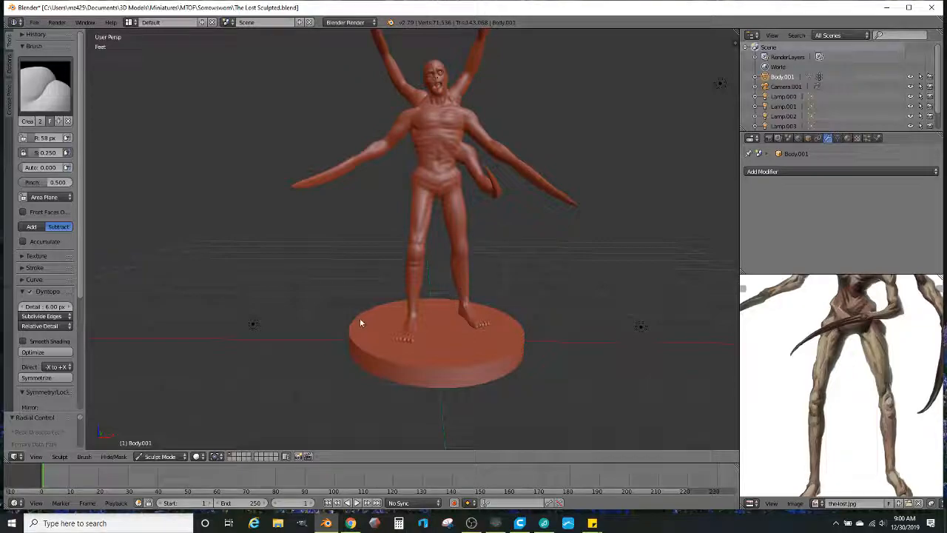
pyautogui.moveTo(348, 326); pyautogui.dragTo(548, 307, button='middle')
pyautogui.scroll(5, 354, 205)
pyautogui.moveTo(347, 240); pyautogui.dragTo(408, 293, button='middle')
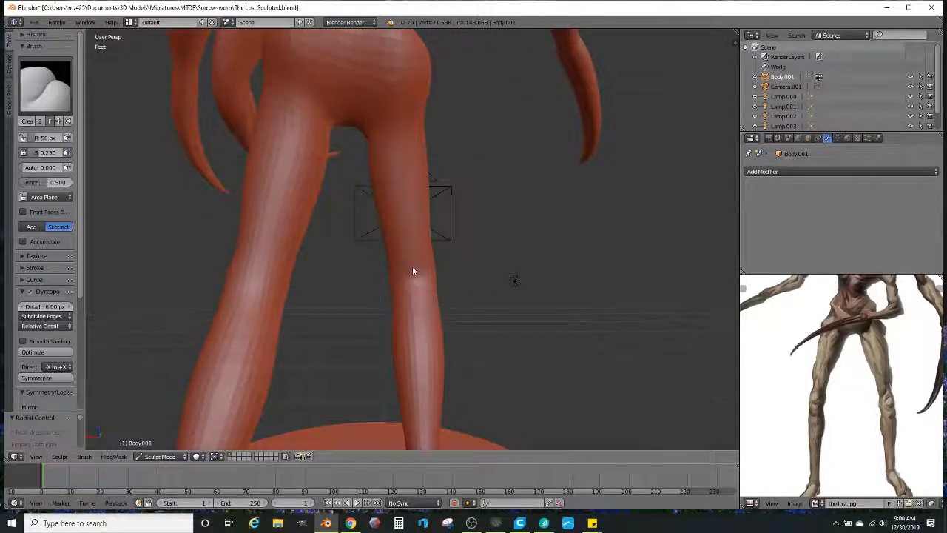
pyautogui.moveTo(398, 141)
pyautogui.mouseDown()
pyautogui.moveTo(412, 279)
pyautogui.moveTo(395, 158)
pyautogui.mouseUp()
pyautogui.moveTo(389, 207); pyautogui.dragTo(339, 268, button='middle')
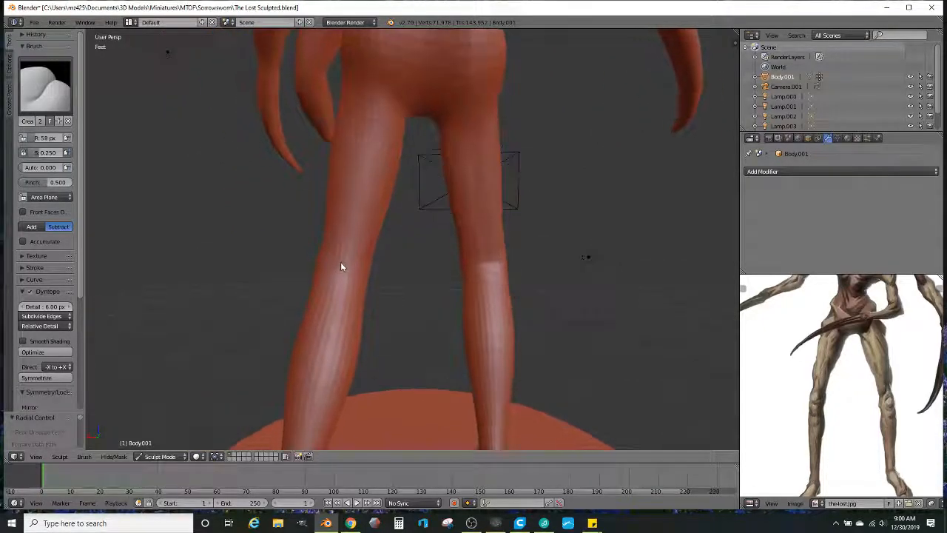
pyautogui.moveTo(371, 113)
pyautogui.mouseDown()
pyautogui.moveTo(337, 270)
pyautogui.moveTo(382, 99)
pyautogui.mouseUp()
# Step: Deepen the cleft between the buttocks and extend it up into the lower back
pyautogui.scroll(-2, 381, 99)
pyautogui.moveTo(382, 119); pyautogui.dragTo(398, 173, button='middle')
pyautogui.scroll(1, 388, 125)
pyautogui.moveTo(418, 195)
pyautogui.mouseDown()
pyautogui.moveTo(423, 128)
pyautogui.moveTo(421, 136)
pyautogui.mouseUp()
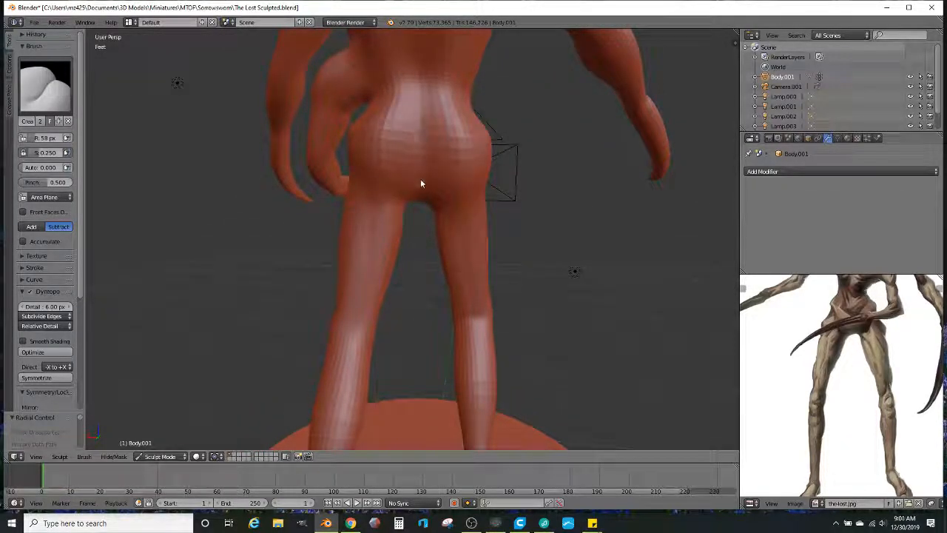
pyautogui.moveTo(419, 197)
pyautogui.mouseDown()
pyautogui.moveTo(430, 117)
pyautogui.moveTo(421, 188)
pyautogui.mouseUp()
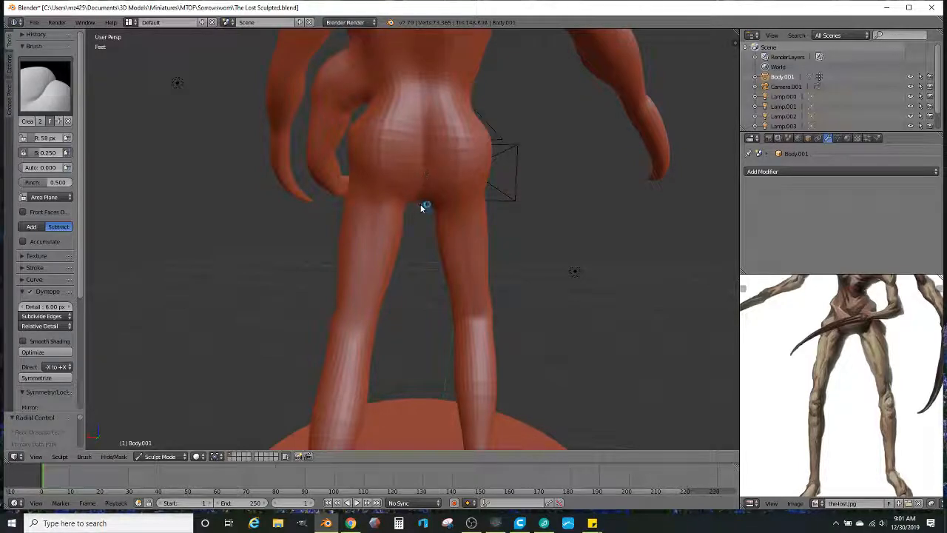
# Step: Carve horizontal skin wrinkles across both buttocks, continuing around the right one toward the hip
pyautogui.scroll(6, 420, 207)
pyautogui.moveTo(394, 206)
pyautogui.mouseDown()
pyautogui.moveTo(434, 199)
pyautogui.moveTo(431, 283)
pyautogui.moveTo(307, 252)
pyautogui.moveTo(429, 281)
pyautogui.moveTo(399, 289)
pyautogui.moveTo(386, 311)
pyautogui.mouseUp()
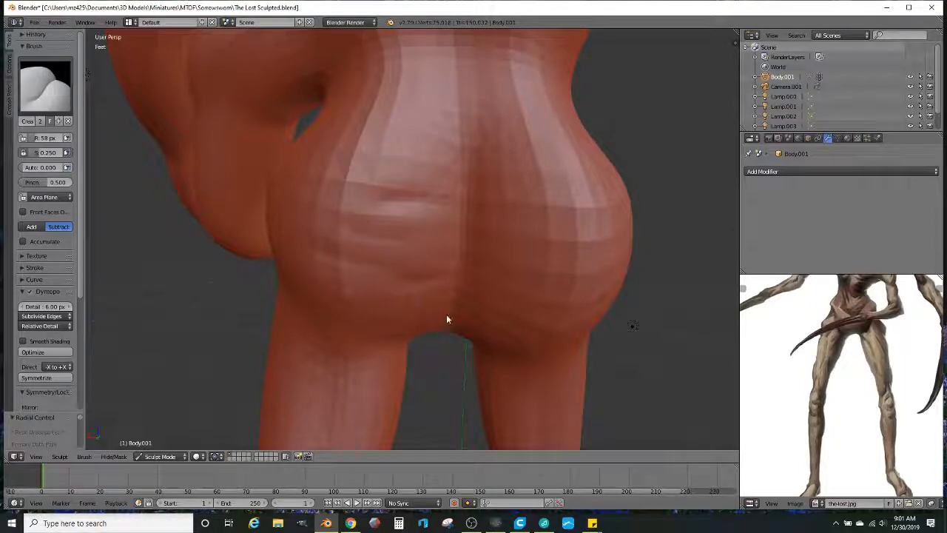
pyautogui.moveTo(530, 335); pyautogui.dragTo(545, 323, button='middle')
pyautogui.moveTo(548, 314)
pyautogui.mouseDown()
pyautogui.moveTo(597, 262)
pyautogui.moveTo(501, 250)
pyautogui.moveTo(617, 212)
pyautogui.mouseUp()
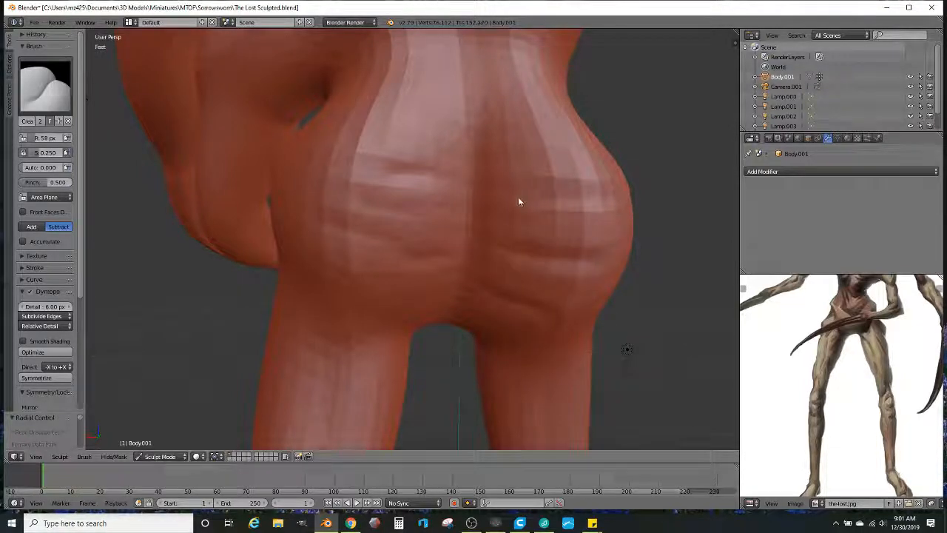
pyautogui.moveTo(511, 160); pyautogui.dragTo(586, 150)
pyautogui.moveTo(585, 150); pyautogui.dragTo(459, 213, button='middle')
pyautogui.moveTo(476, 245)
pyautogui.mouseDown()
pyautogui.moveTo(381, 267)
pyautogui.moveTo(505, 302)
pyautogui.mouseUp()
pyautogui.scroll(-1, 494, 304)
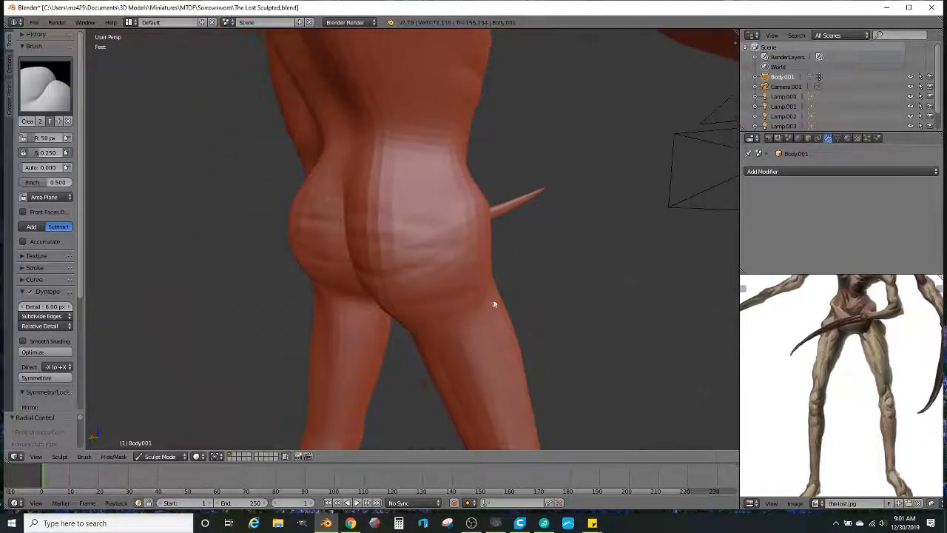
# Step: Add further skin folds across the buttocks and the back of the hips
pyautogui.moveTo(494, 304); pyautogui.dragTo(566, 300, button='middle')
pyautogui.scroll(2, 486, 264)
pyautogui.moveTo(439, 275); pyautogui.dragTo(547, 295)
pyautogui.moveTo(556, 295); pyautogui.dragTo(524, 299, button='middle')
pyautogui.moveTo(523, 237); pyautogui.dragTo(376, 195)
pyautogui.moveTo(503, 192); pyautogui.dragTo(378, 165)
pyautogui.moveTo(418, 129)
pyautogui.mouseDown()
pyautogui.moveTo(516, 113)
pyautogui.moveTo(481, 132)
pyautogui.mouseUp()
# Step: Carve a spine groove down the center of the back, from between the shoulders to the lower back
pyautogui.scroll(-6, 434, 166)
pyautogui.moveTo(481, 132)
pyautogui.mouseDown(button='middle')
pyautogui.moveTo(434, 165)
pyautogui.moveTo(424, 192)
pyautogui.moveTo(469, 203)
pyautogui.moveTo(464, 292)
pyautogui.moveTo(443, 271)
pyautogui.moveTo(476, 271)
pyautogui.mouseUp(button='middle')
pyautogui.scroll(2, 415, 249)
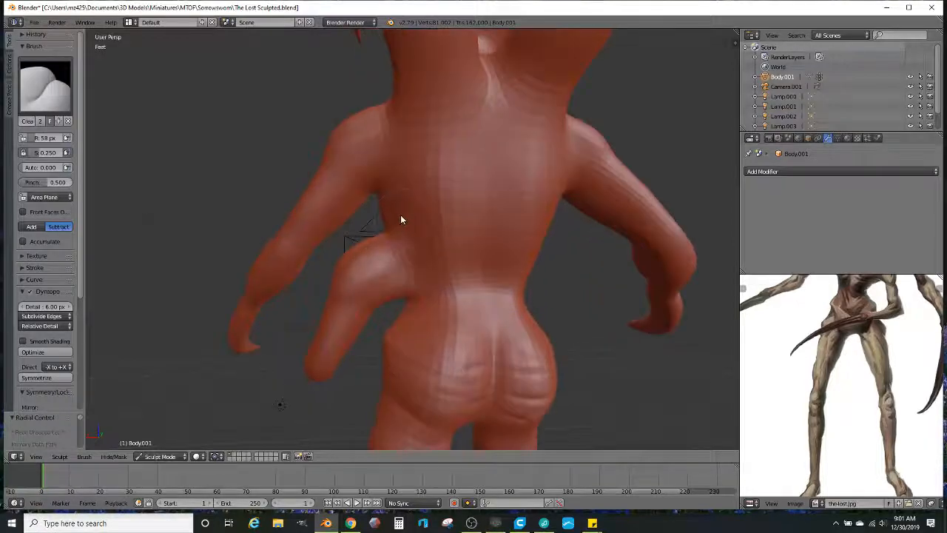
pyautogui.moveTo(407, 161); pyautogui.dragTo(395, 149, button='middle')
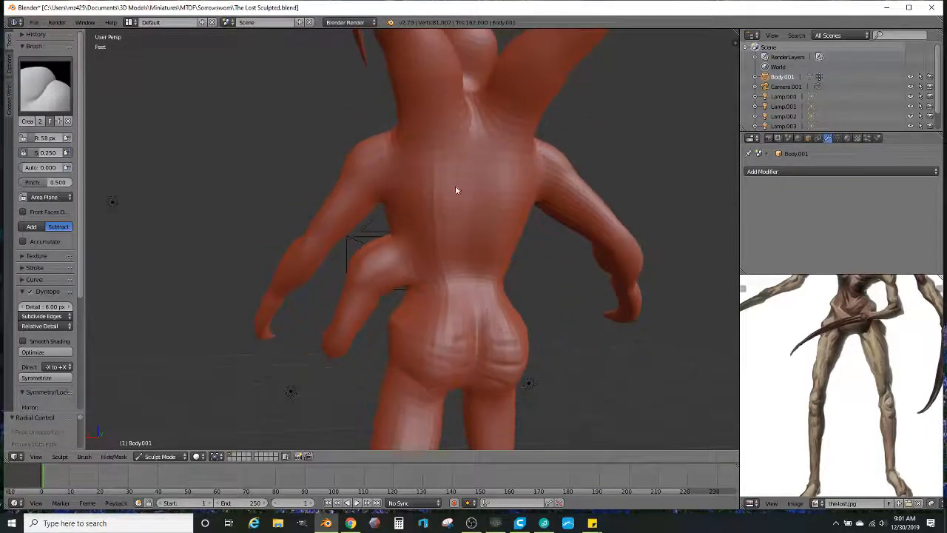
pyautogui.moveTo(446, 191); pyautogui.dragTo(450, 182, button='middle')
pyautogui.moveTo(453, 134); pyautogui.dragTo(460, 257)
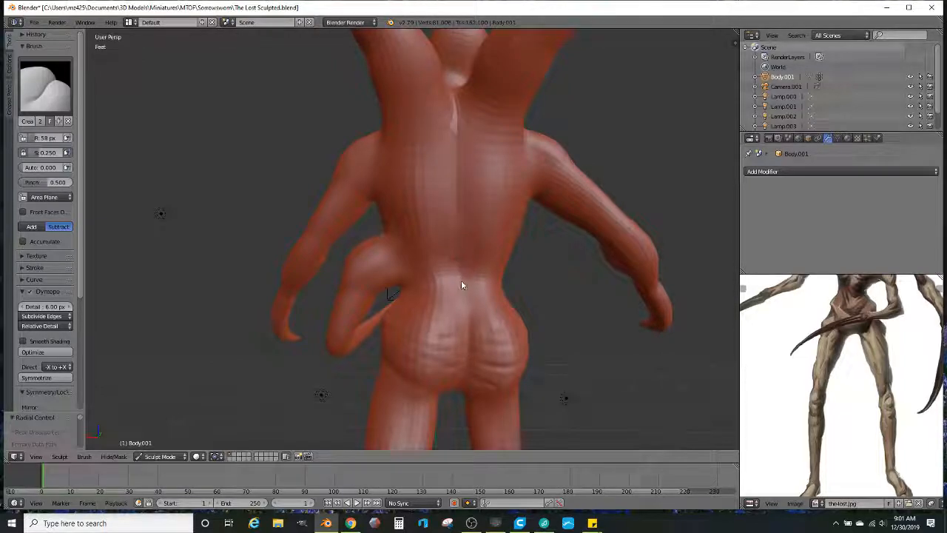
pyautogui.scroll(-3, 457, 208)
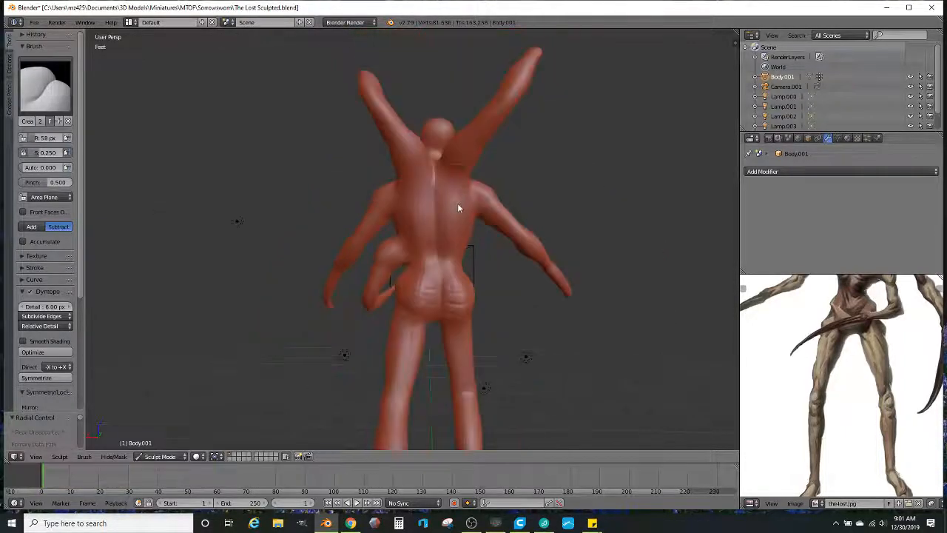
# Step: Carve long vertical muscle grooves down the front of the left thigh, from the hip to just above the knee
pyautogui.keyDown('shift'); pyautogui.moveTo(456, 249); pyautogui.dragTo(475, 188, button='middle'); pyautogui.keyUp('shift')
pyautogui.moveTo(401, 213)
pyautogui.mouseDown(button='middle')
pyautogui.moveTo(449, 219)
pyautogui.moveTo(466, 241)
pyautogui.moveTo(435, 277)
pyautogui.moveTo(433, 237)
pyautogui.mouseUp(button='middle')
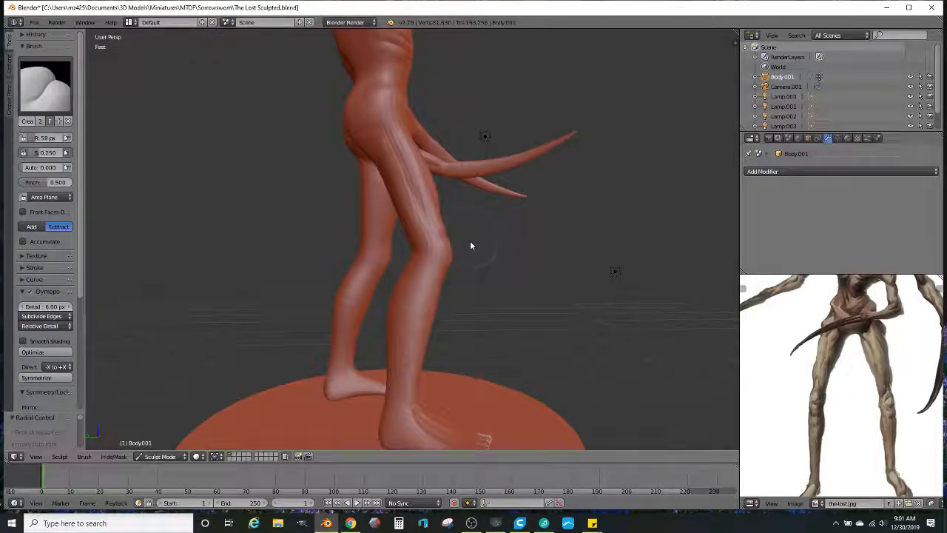
pyautogui.moveTo(490, 292); pyautogui.dragTo(365, 302, button='middle')
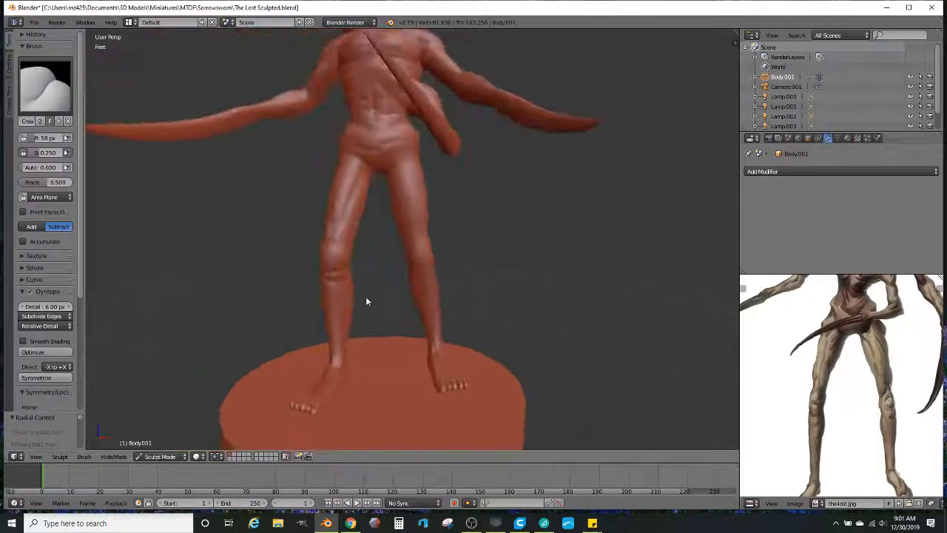
pyautogui.scroll(1, 370, 297)
pyautogui.moveTo(431, 253); pyautogui.dragTo(362, 259, button='middle')
pyautogui.scroll(2, 398, 251)
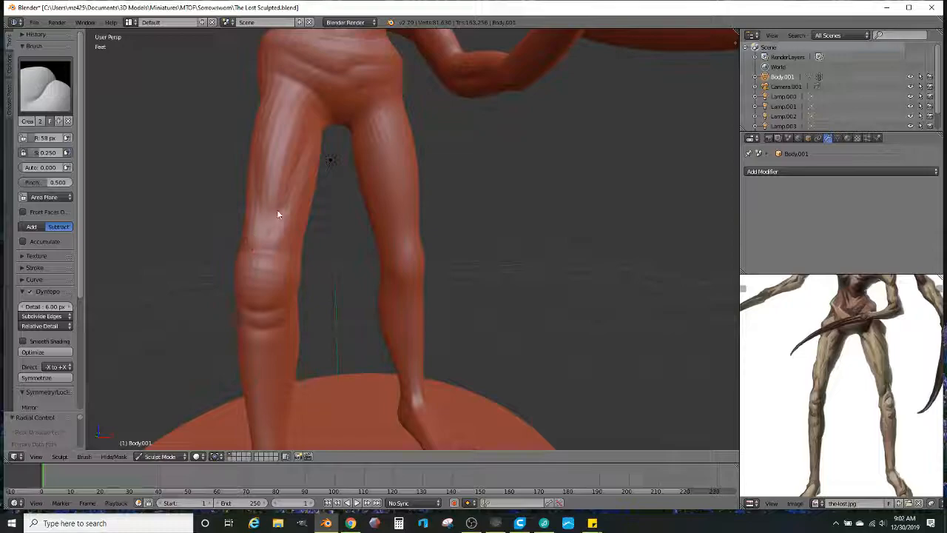
pyautogui.moveTo(424, 214)
pyautogui.mouseDown(button='middle')
pyautogui.moveTo(395, 210)
pyautogui.moveTo(355, 256)
pyautogui.moveTo(360, 248)
pyautogui.mouseUp(button='middle')
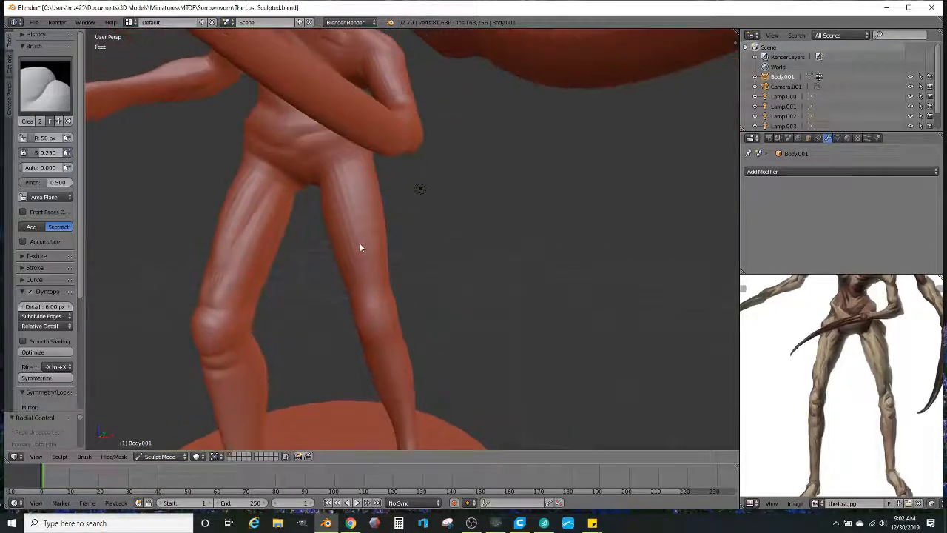
pyautogui.scroll(2, 371, 280)
pyautogui.scroll(1, 370, 282)
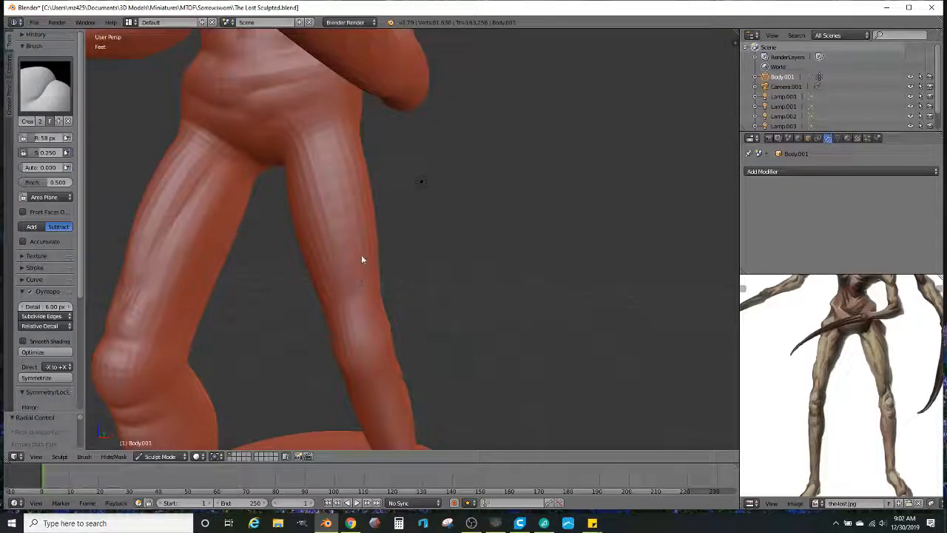
pyautogui.moveTo(338, 132); pyautogui.dragTo(346, 141, button='middle')
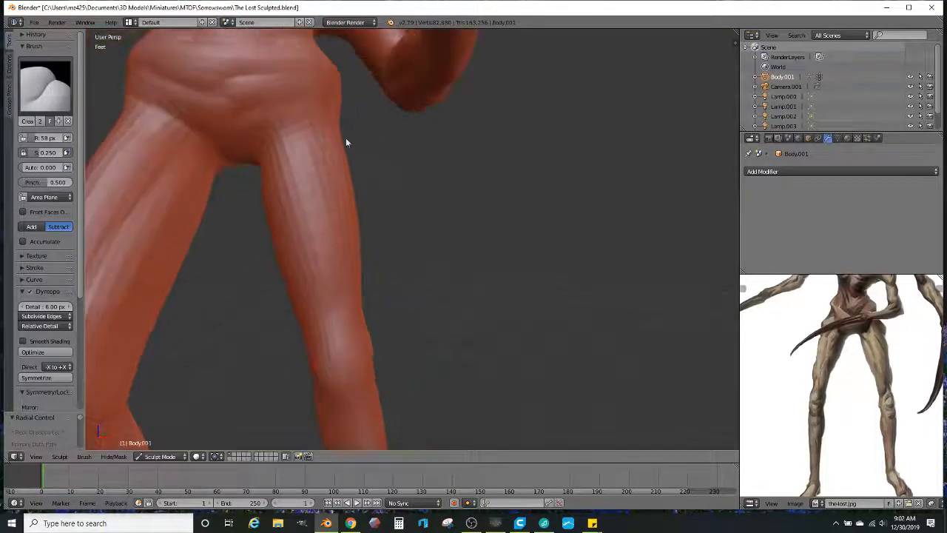
pyautogui.moveTo(323, 305); pyautogui.dragTo(338, 319)
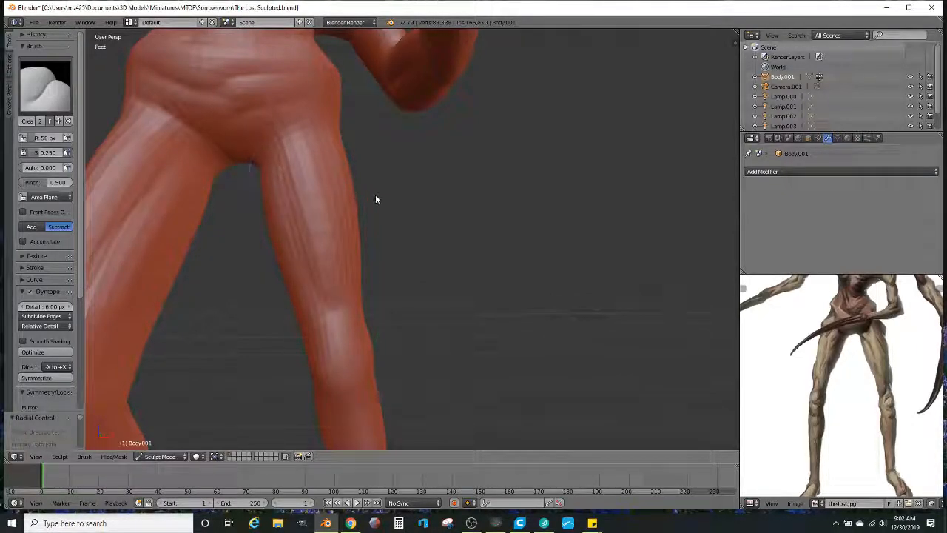
pyautogui.moveTo(375, 198); pyautogui.dragTo(340, 231, button='middle')
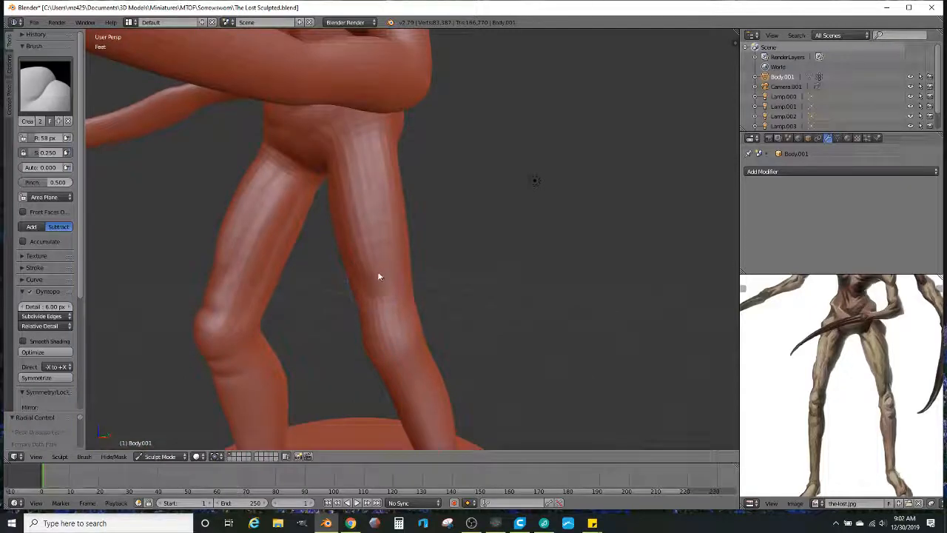
# Step: Carve lengthwise muscle grooves down the back of the left thigh toward the knee
pyautogui.moveTo(371, 192)
pyautogui.mouseDown(button='middle')
pyautogui.moveTo(495, 182)
pyautogui.moveTo(419, 199)
pyautogui.moveTo(398, 222)
pyautogui.moveTo(495, 228)
pyautogui.moveTo(496, 254)
pyautogui.moveTo(397, 211)
pyautogui.moveTo(424, 252)
pyautogui.moveTo(423, 284)
pyautogui.mouseUp(button='middle')
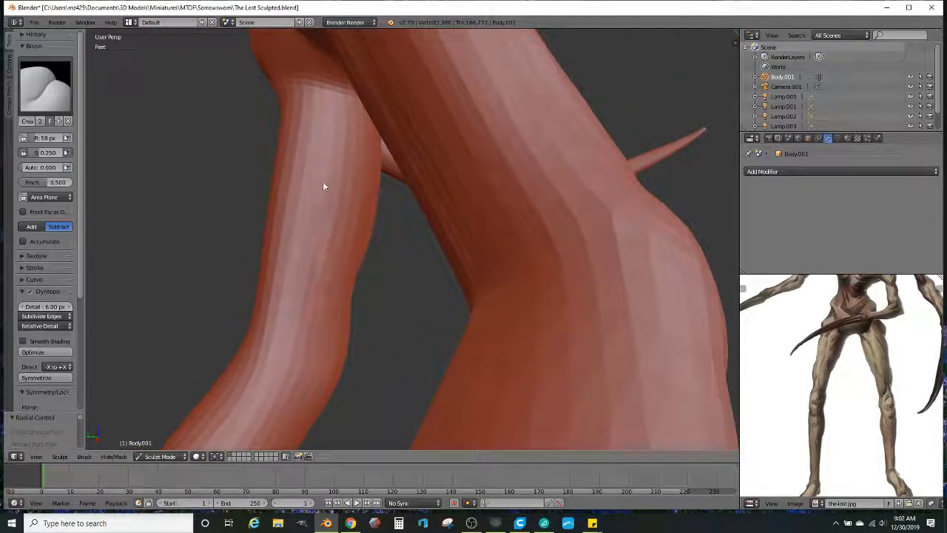
pyautogui.moveTo(340, 112); pyautogui.dragTo(333, 193)
pyautogui.moveTo(326, 246); pyautogui.dragTo(319, 330)
pyautogui.moveTo(319, 192); pyautogui.dragTo(327, 254)
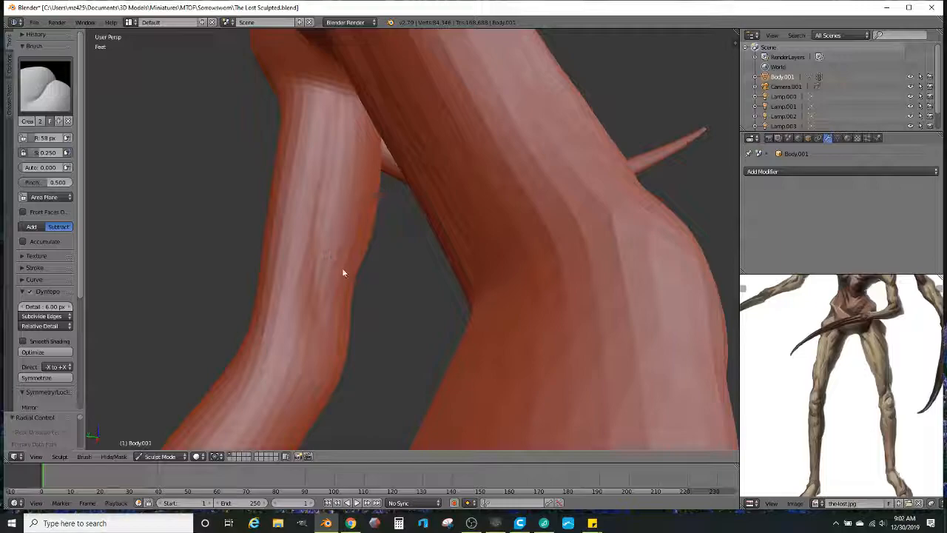
# Step: Cut a horizontal crease across the back of each knee
pyautogui.moveTo(350, 317); pyautogui.dragTo(567, 321, button='middle')
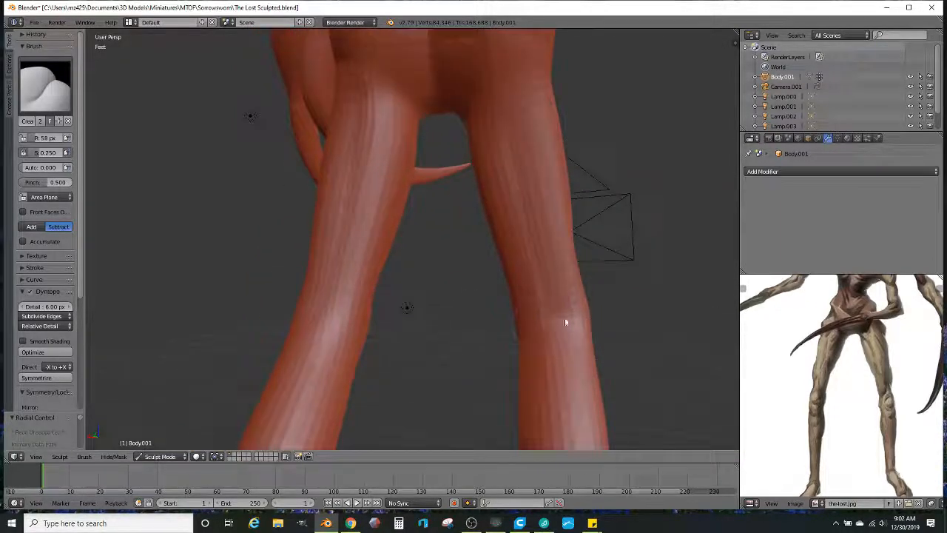
pyautogui.moveTo(509, 325); pyautogui.dragTo(593, 321)
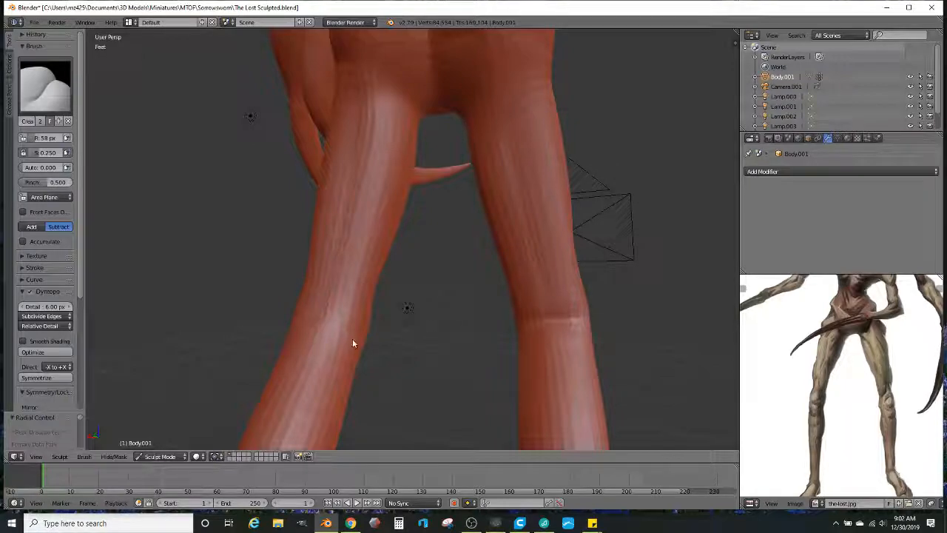
pyautogui.moveTo(307, 328); pyautogui.dragTo(353, 341)
# Step: Carve two horizontal skin folds below the left kneecap and a crease above it to define the knee
pyautogui.moveTo(353, 341)
pyautogui.mouseDown(button='middle')
pyautogui.moveTo(559, 364)
pyautogui.moveTo(526, 337)
pyautogui.moveTo(503, 299)
pyautogui.moveTo(458, 277)
pyautogui.moveTo(467, 350)
pyautogui.mouseUp(button='middle')
pyautogui.scroll(2, 475, 304)
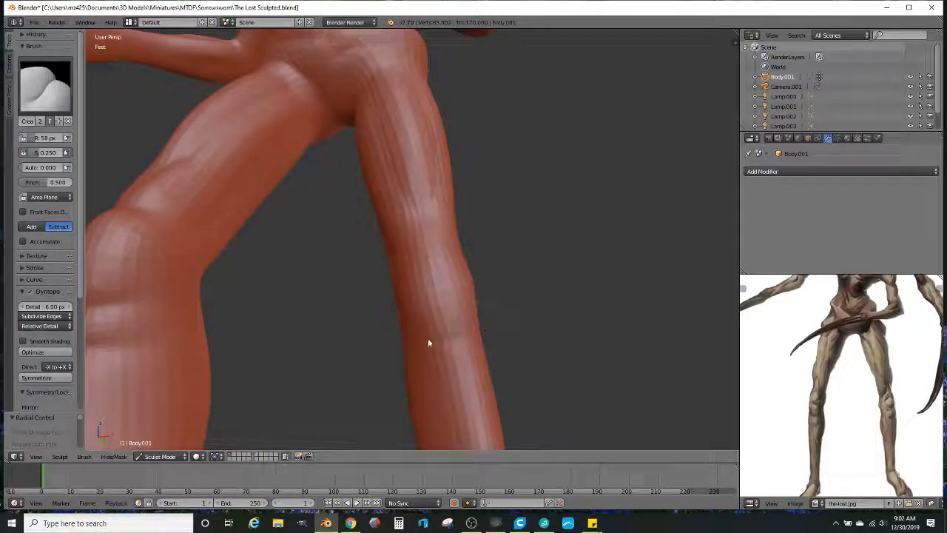
pyautogui.moveTo(437, 340)
pyautogui.mouseDown()
pyautogui.moveTo(488, 319)
pyautogui.moveTo(430, 338)
pyautogui.mouseUp()
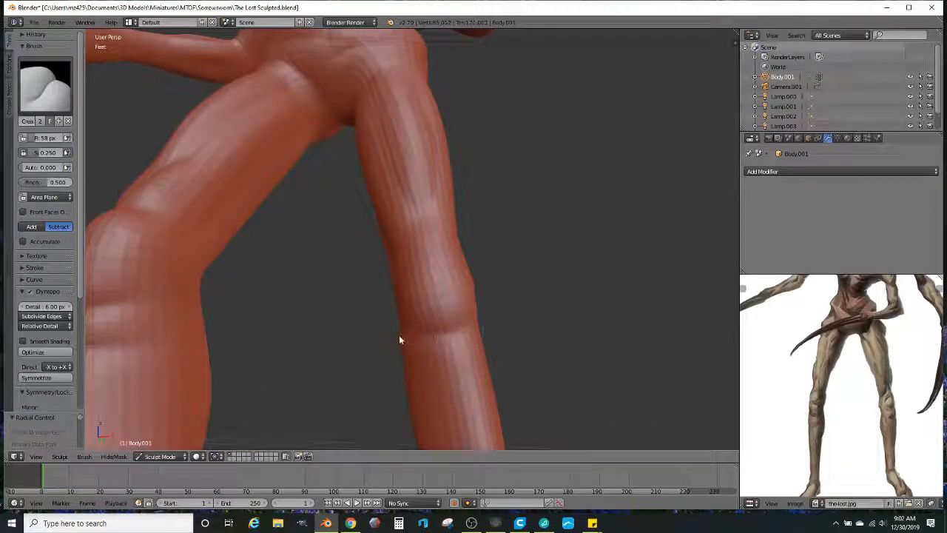
pyautogui.moveTo(399, 339); pyautogui.dragTo(423, 344, button='middle')
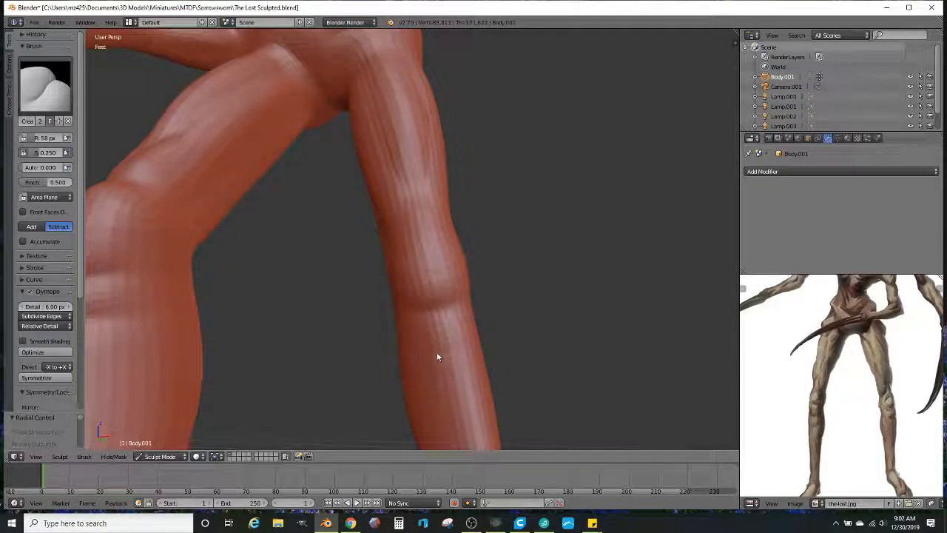
pyautogui.moveTo(446, 333); pyautogui.dragTo(459, 319, button='middle')
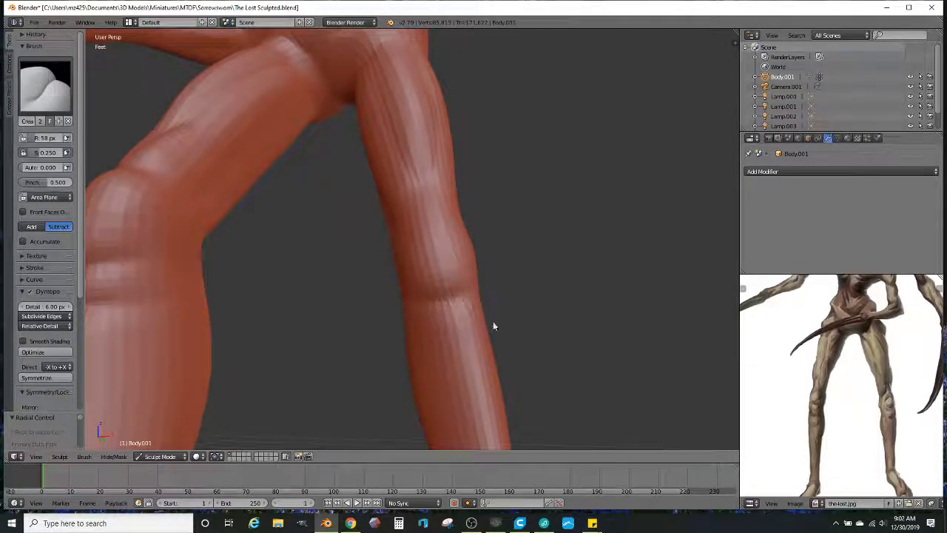
pyautogui.moveTo(417, 329); pyautogui.dragTo(482, 328)
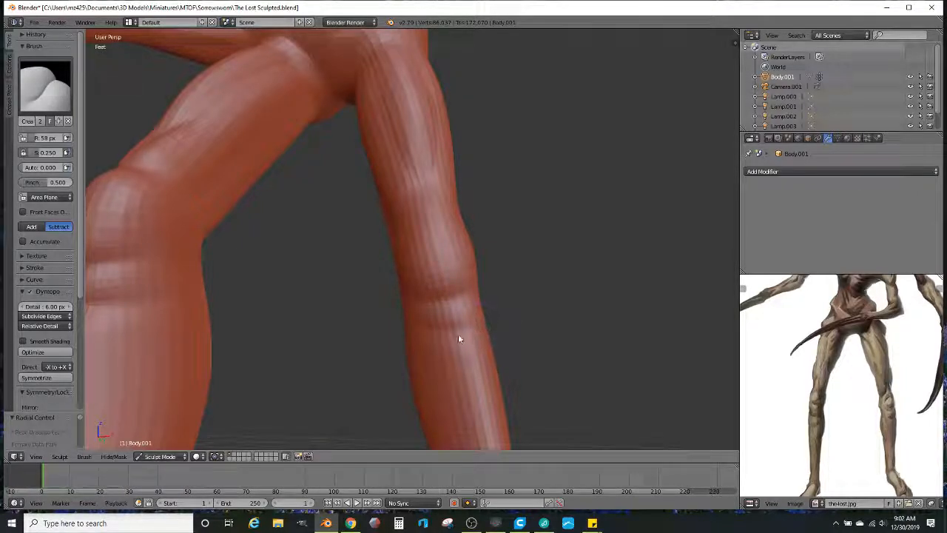
pyautogui.moveTo(402, 339)
pyautogui.mouseDown(button='middle')
pyautogui.moveTo(437, 321)
pyautogui.moveTo(457, 297)
pyautogui.mouseUp(button='middle')
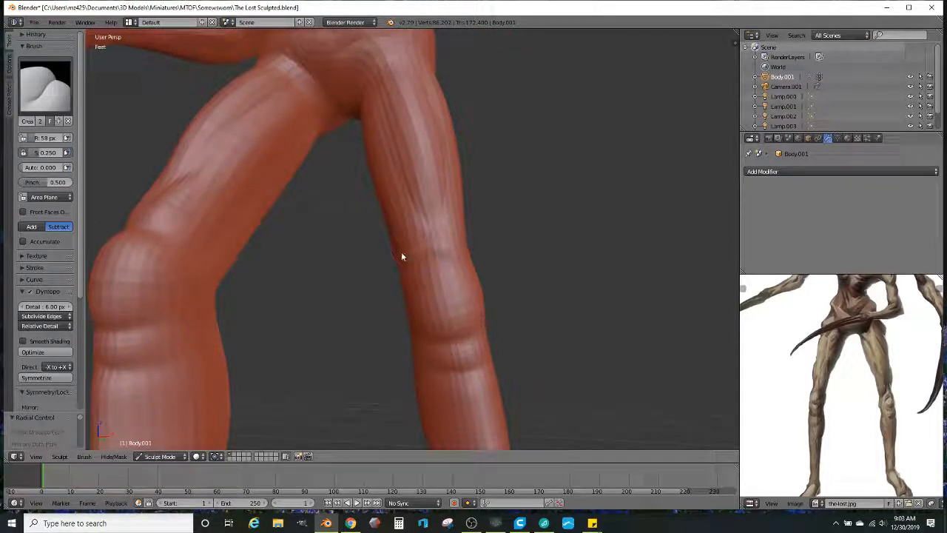
pyautogui.scroll(-5, 455, 270)
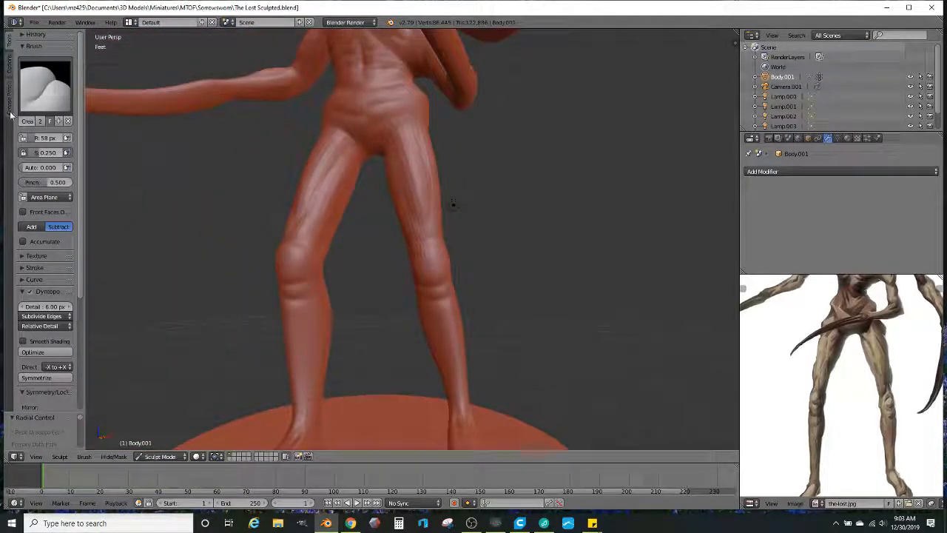
pyautogui.click(46, 85)
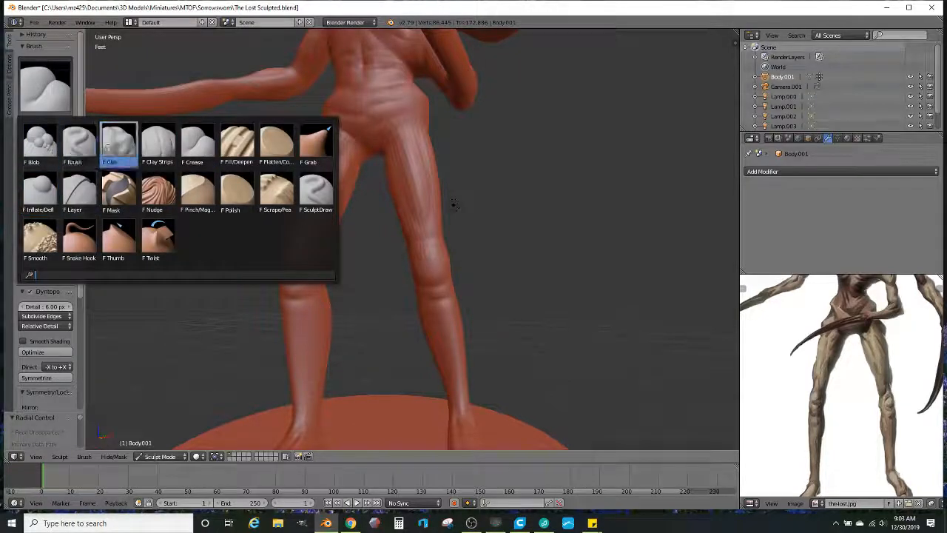
pyautogui.click(107, 148)
pyautogui.moveTo(305, 301); pyautogui.dragTo(326, 302, button='middle')
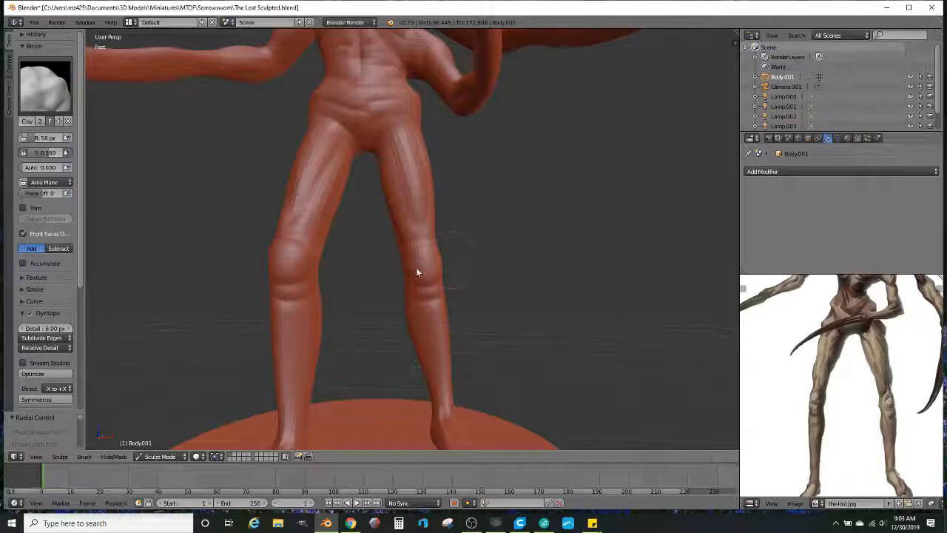
pyautogui.scroll(-7, 427, 271)
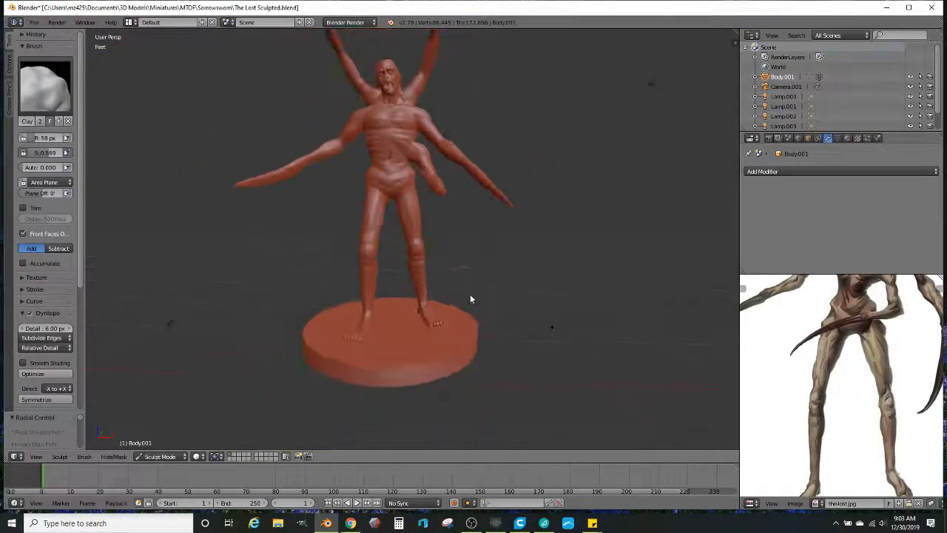
pyautogui.scroll(3, 520, 276)
pyautogui.moveTo(518, 278)
pyautogui.mouseDown(button='middle')
pyautogui.moveTo(423, 288)
pyautogui.moveTo(394, 280)
pyautogui.moveTo(501, 290)
pyautogui.moveTo(258, 293)
pyautogui.mouseUp(button='middle')
pyautogui.scroll(4, 419, 271)
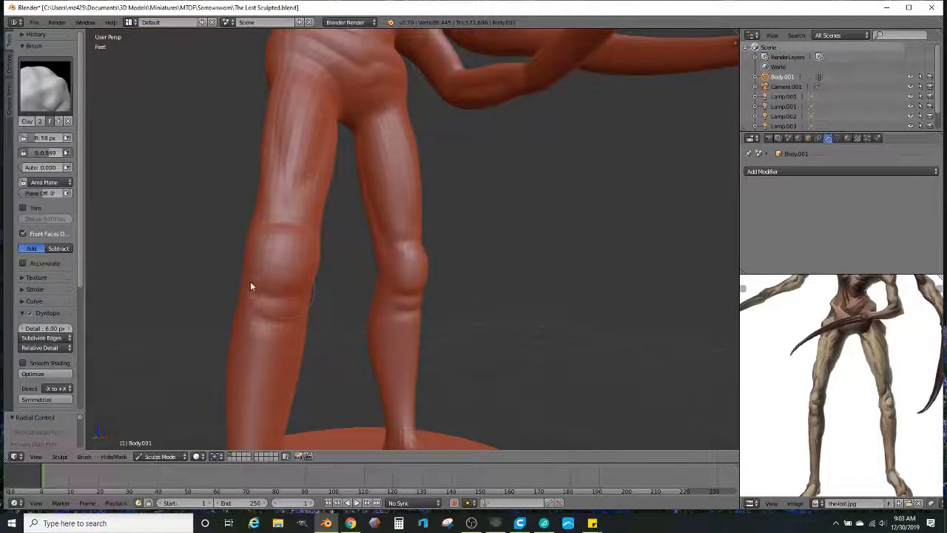
pyautogui.click(22, 68)
pyautogui.click(237, 144)
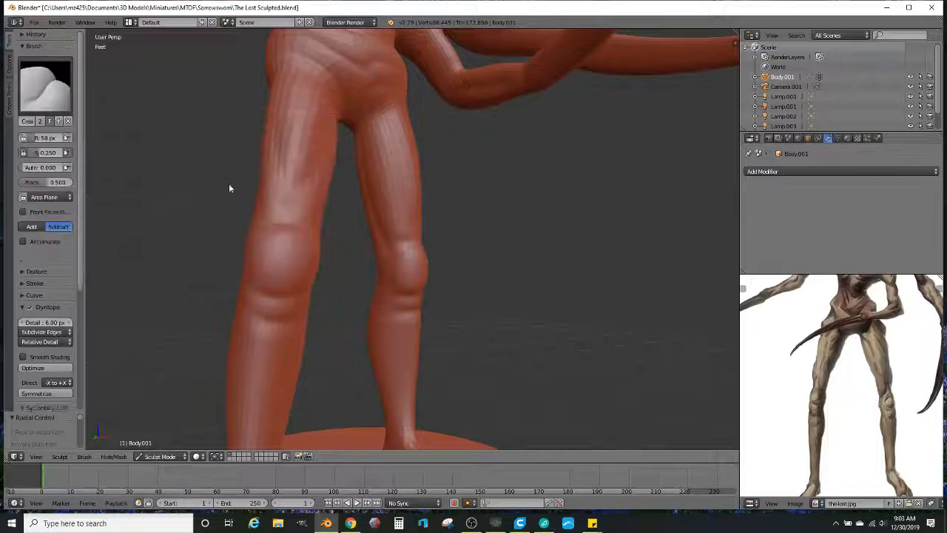
# Step: Touch up the creases around the kneecaps with the Crease brush and compare the whole figure with the reference
pyautogui.moveTo(279, 254)
pyautogui.mouseDown(button='middle')
pyautogui.moveTo(278, 232)
pyautogui.moveTo(284, 259)
pyautogui.mouseUp(button='middle')
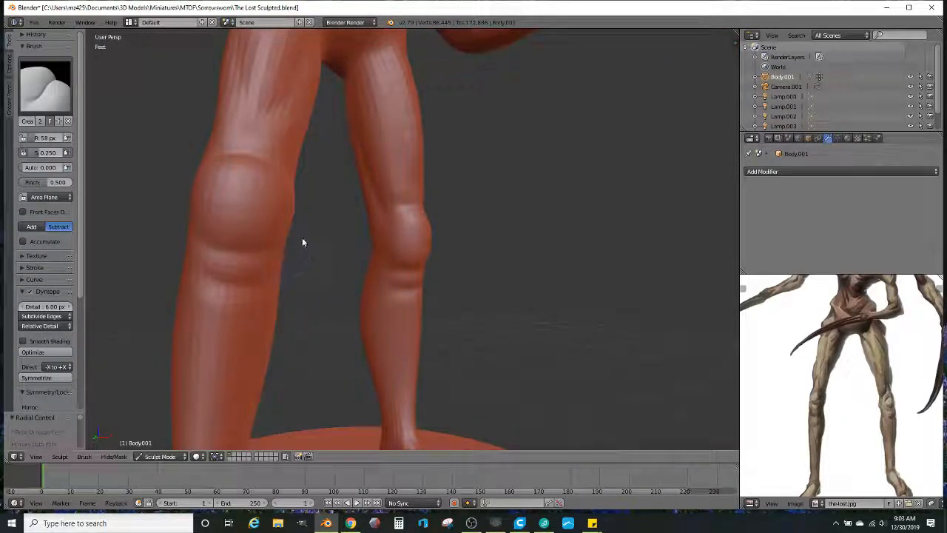
pyautogui.moveTo(193, 229); pyautogui.dragTo(375, 260, button='middle')
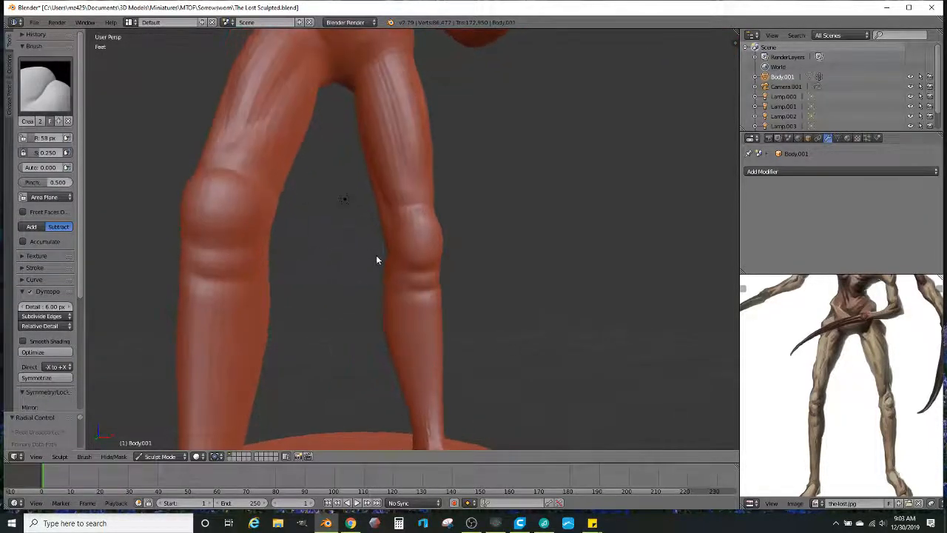
pyautogui.scroll(-8, 386, 272)
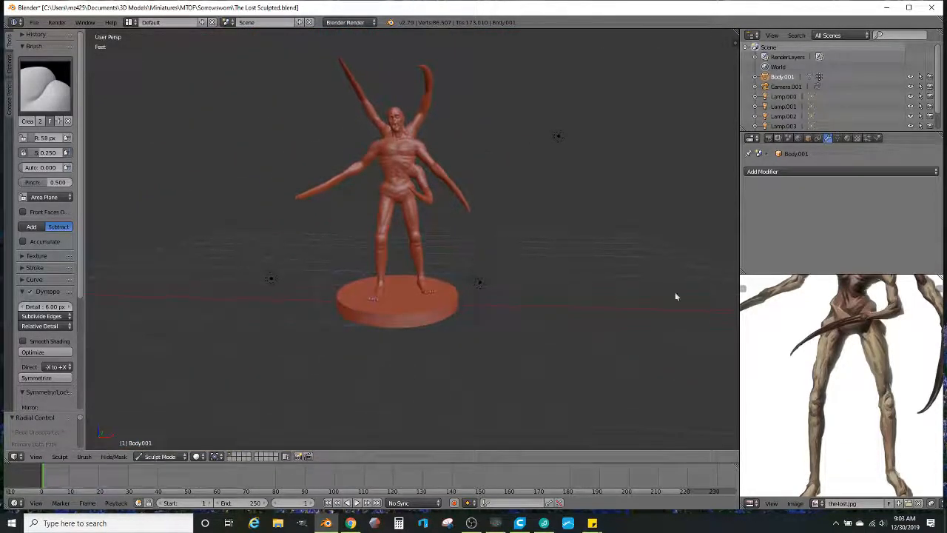
pyautogui.scroll(-2, 778, 334)
pyautogui.moveTo(375, 258)
pyautogui.mouseDown(button='middle')
pyautogui.moveTo(351, 258)
pyautogui.moveTo(351, 273)
pyautogui.moveTo(387, 249)
pyautogui.mouseUp(button='middle')
pyautogui.scroll(-1, 771, 307)
pyautogui.scroll(3, 506, 290)
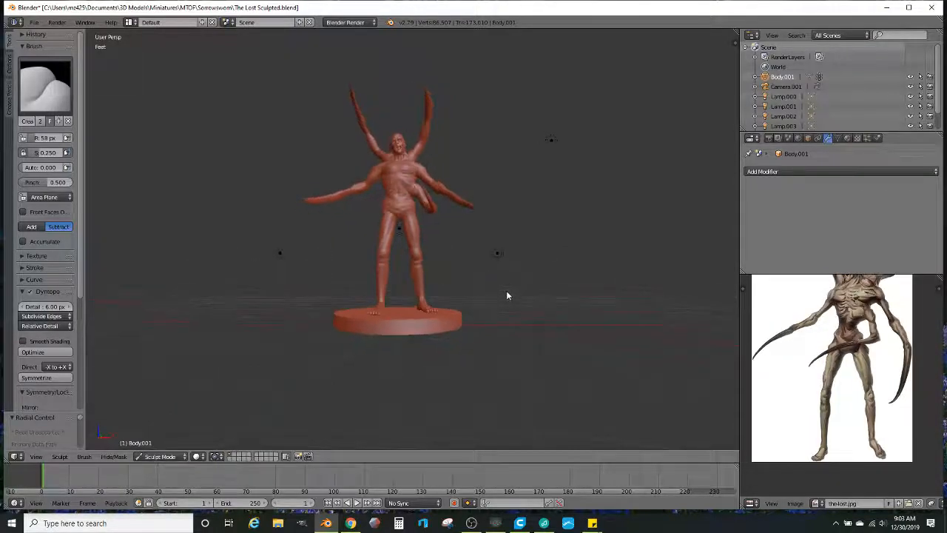
# Step: Carve vertical muscle grooves down the back of the right calf below the knee crease
pyautogui.scroll(4, 460, 264)
pyautogui.moveTo(441, 245)
pyautogui.mouseDown(button='middle')
pyautogui.moveTo(363, 239)
pyautogui.moveTo(262, 254)
pyautogui.moveTo(371, 250)
pyautogui.moveTo(571, 281)
pyautogui.moveTo(498, 250)
pyautogui.moveTo(477, 274)
pyautogui.moveTo(503, 267)
pyautogui.mouseUp(button='middle')
pyautogui.scroll(2, 378, 247)
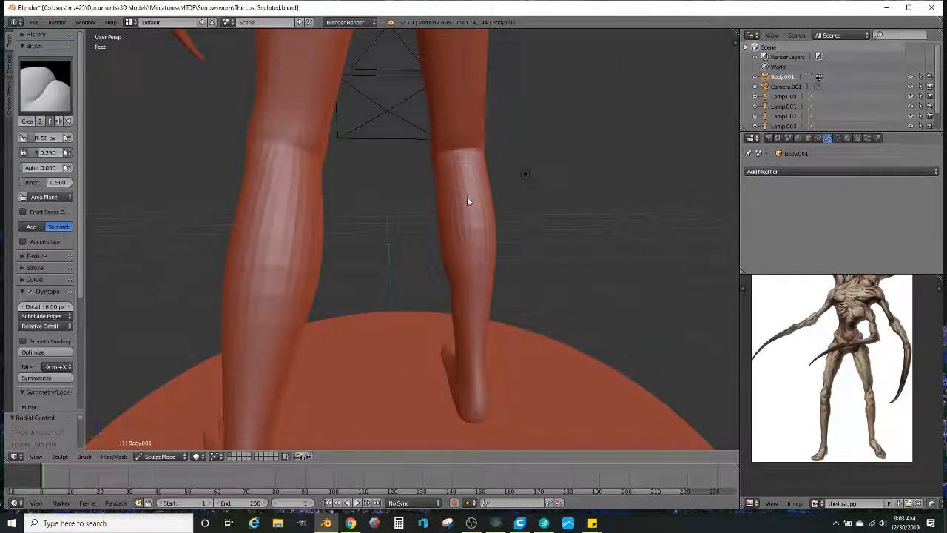
pyautogui.moveTo(463, 163)
pyautogui.mouseDown(button='middle')
pyautogui.moveTo(472, 163)
pyautogui.moveTo(476, 189)
pyautogui.mouseUp(button='middle')
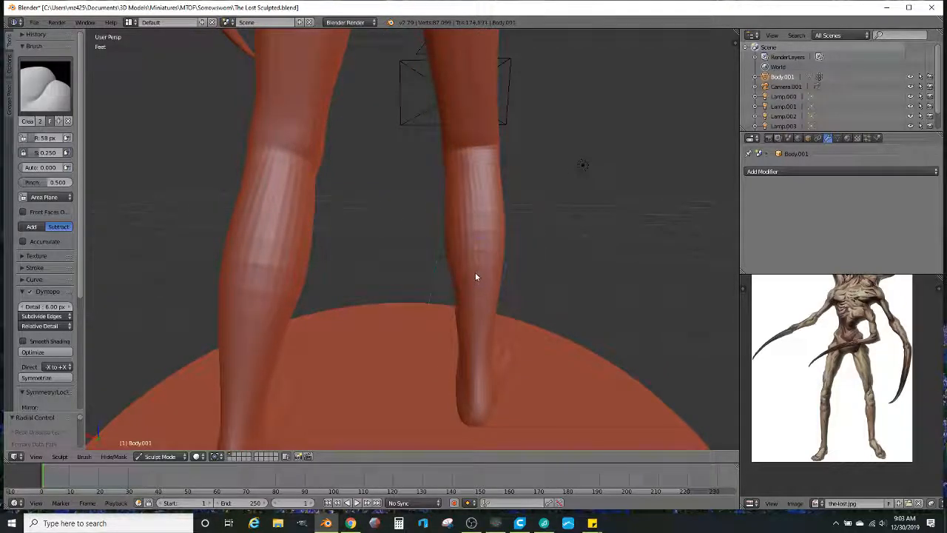
pyautogui.scroll(2, 476, 263)
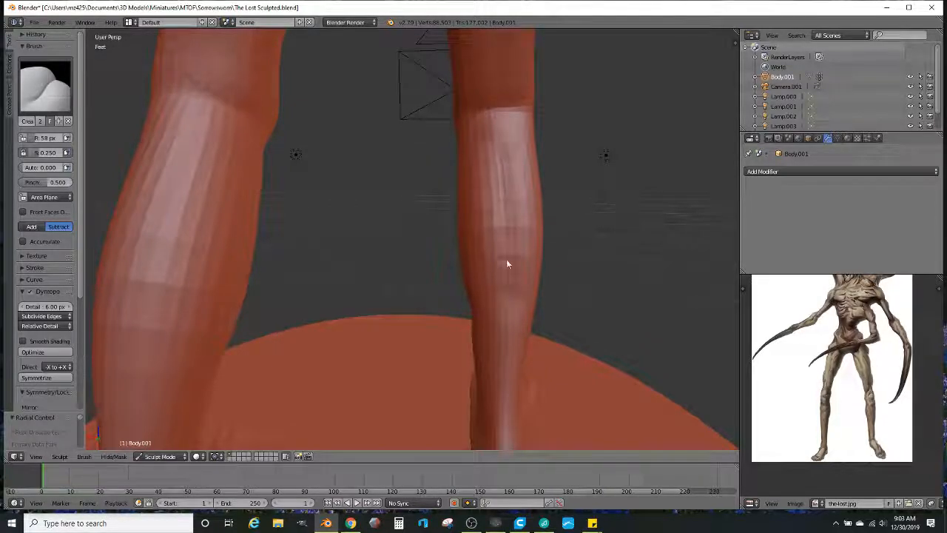
pyautogui.moveTo(507, 282); pyautogui.dragTo(502, 122)
# Step: Carve matching vertical muscle grooves down the back of the left calf
pyautogui.scroll(-3, 496, 148)
pyautogui.moveTo(487, 178); pyautogui.dragTo(479, 196, button='middle')
pyautogui.moveTo(313, 188); pyautogui.dragTo(292, 339)
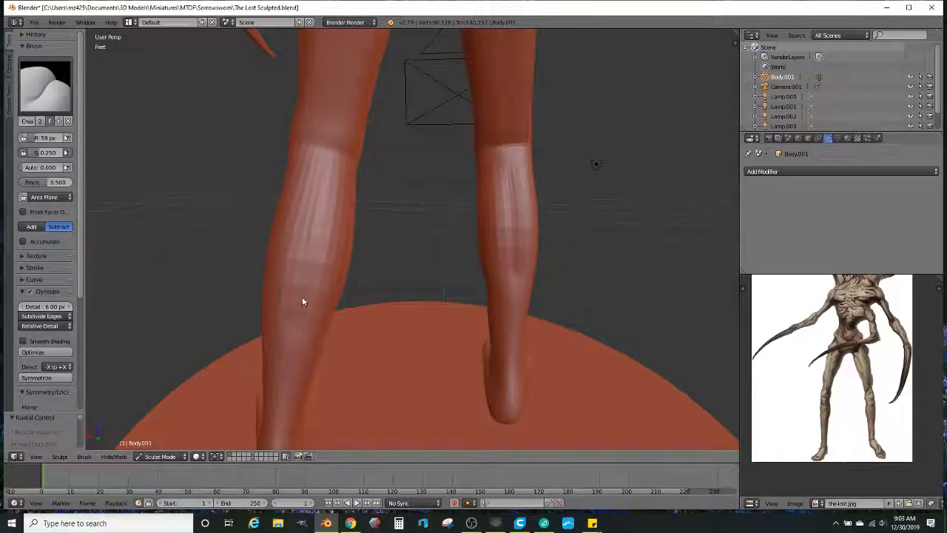
pyautogui.moveTo(308, 293)
pyautogui.mouseDown()
pyautogui.moveTo(298, 345)
pyautogui.moveTo(309, 351)
pyautogui.mouseUp()
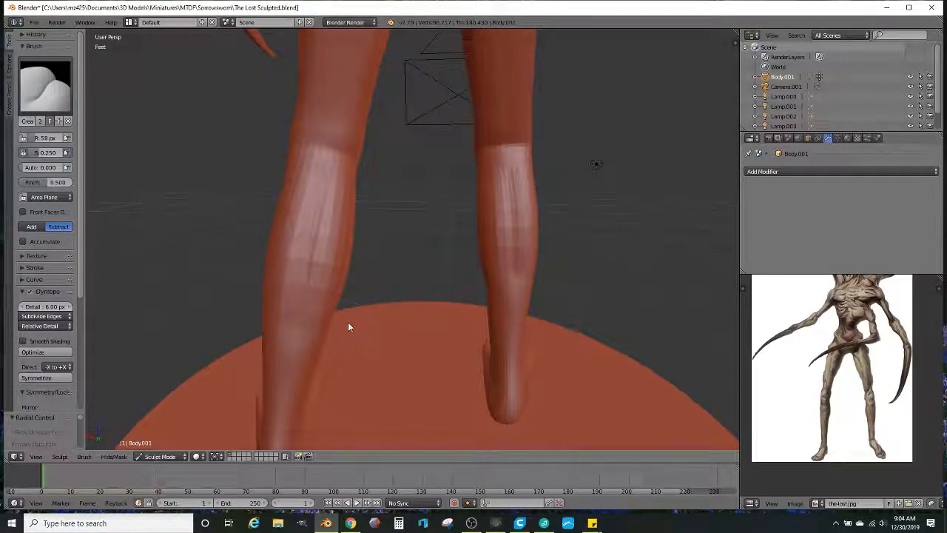
# Step: Build up the calf muscles of the lower legs with the Clay brush
pyautogui.click(35, 93)
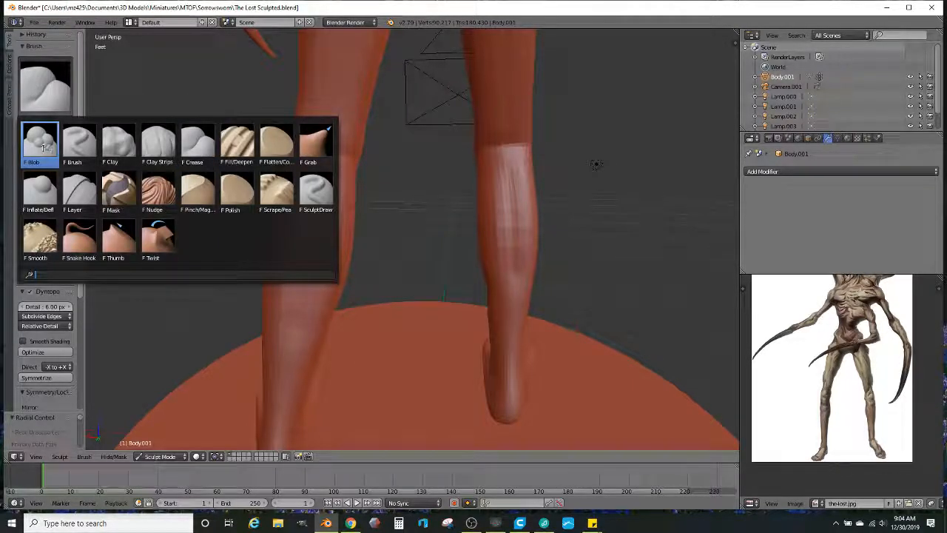
pyautogui.click(130, 152)
pyautogui.moveTo(143, 169); pyautogui.dragTo(377, 231, button='middle')
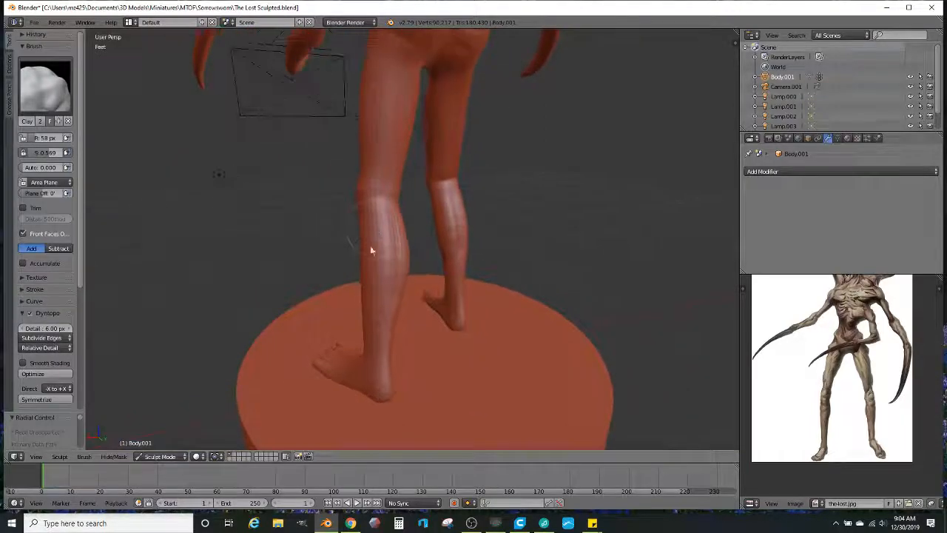
pyautogui.moveTo(371, 228); pyautogui.dragTo(369, 246)
pyautogui.moveTo(369, 247)
pyautogui.mouseDown(button='middle')
pyautogui.moveTo(365, 258)
pyautogui.moveTo(333, 253)
pyautogui.moveTo(385, 234)
pyautogui.moveTo(348, 170)
pyautogui.mouseUp(button='middle')
pyautogui.moveTo(331, 208)
pyautogui.mouseDown(button='middle')
pyautogui.moveTo(474, 247)
pyautogui.moveTo(467, 217)
pyautogui.moveTo(484, 211)
pyautogui.moveTo(457, 188)
pyautogui.moveTo(463, 239)
pyautogui.moveTo(537, 264)
pyautogui.moveTo(482, 269)
pyautogui.moveTo(511, 221)
pyautogui.moveTo(478, 195)
pyautogui.mouseUp(button='middle')
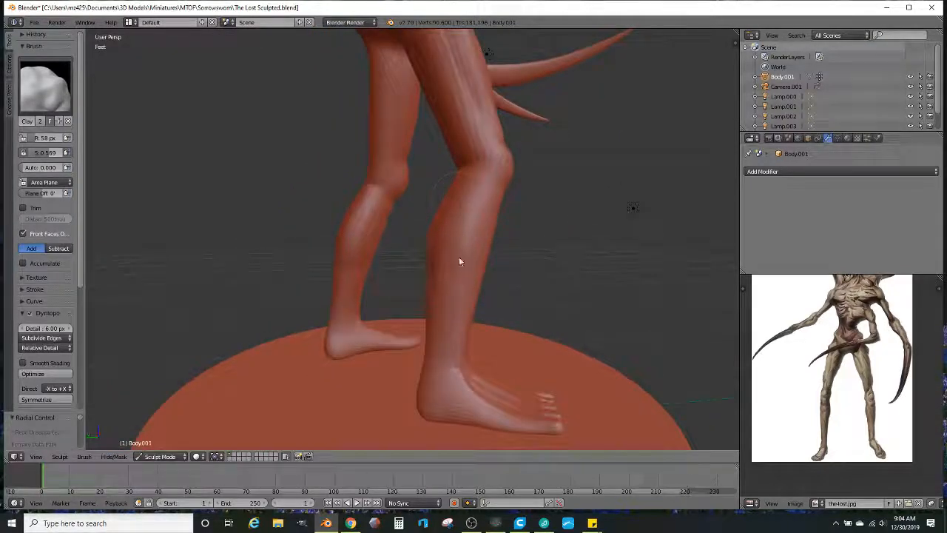
# Step: Add rounded ankle bones to the sides of both ankles with the Clay brush
pyautogui.scroll(-3, 448, 274)
pyautogui.moveTo(442, 284)
pyautogui.mouseDown(button='middle')
pyautogui.moveTo(323, 278)
pyautogui.moveTo(434, 273)
pyautogui.moveTo(504, 294)
pyautogui.moveTo(373, 290)
pyautogui.moveTo(462, 316)
pyautogui.mouseUp(button='middle')
pyautogui.scroll(3, 434, 274)
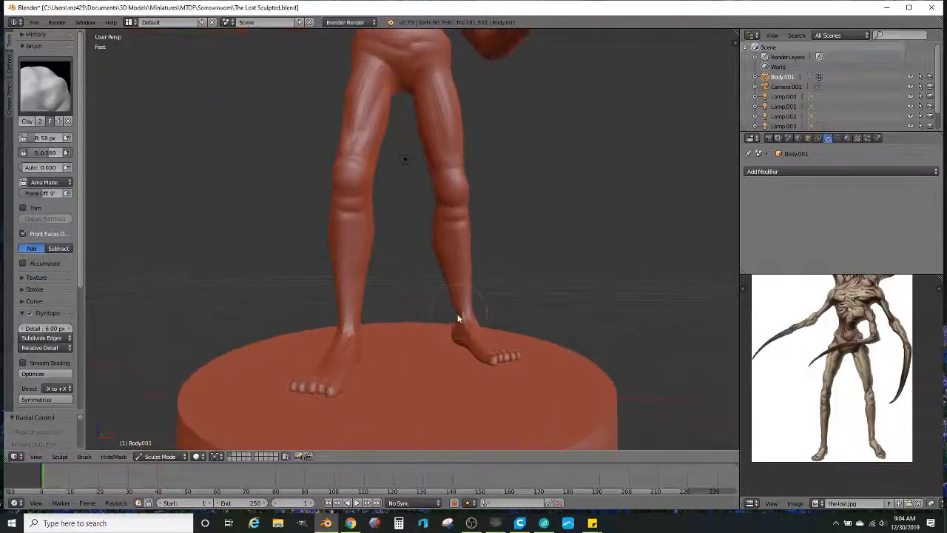
pyautogui.moveTo(417, 370)
pyautogui.mouseDown(button='middle')
pyautogui.moveTo(429, 297)
pyautogui.moveTo(356, 334)
pyautogui.mouseUp(button='middle')
pyautogui.scroll(2, 428, 298)
pyautogui.scroll(2, 281, 329)
pyautogui.moveTo(300, 320)
pyautogui.mouseDown(button='middle')
pyautogui.moveTo(265, 324)
pyautogui.moveTo(468, 326)
pyautogui.moveTo(415, 346)
pyautogui.moveTo(556, 353)
pyautogui.moveTo(480, 342)
pyautogui.moveTo(415, 360)
pyautogui.moveTo(355, 329)
pyautogui.moveTo(486, 318)
pyautogui.moveTo(360, 323)
pyautogui.moveTo(373, 319)
pyautogui.mouseUp(button='middle')
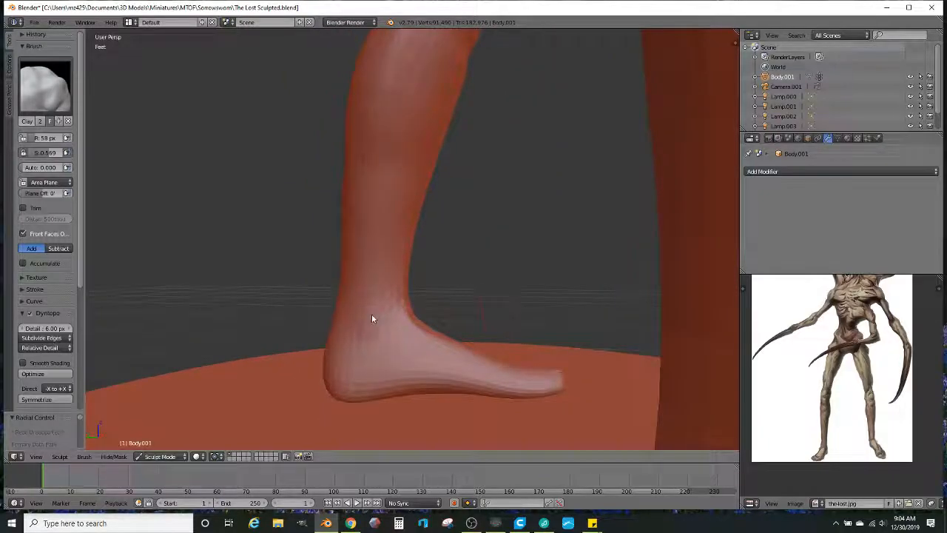
pyautogui.moveTo(366, 326); pyautogui.dragTo(368, 343, button='middle')
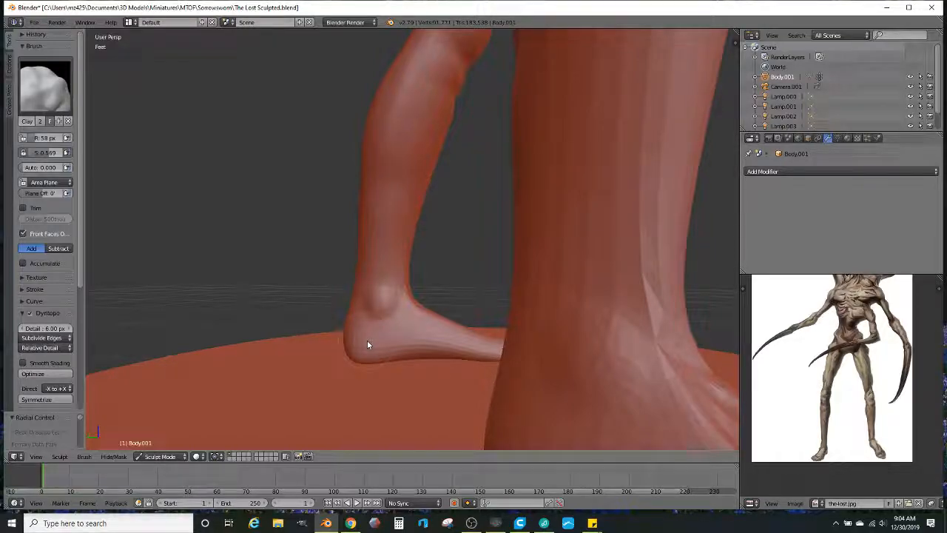
pyautogui.moveTo(376, 325)
pyautogui.mouseDown(button='middle')
pyautogui.moveTo(410, 300)
pyautogui.moveTo(567, 321)
pyautogui.moveTo(452, 366)
pyautogui.moveTo(436, 343)
pyautogui.mouseUp(button='middle')
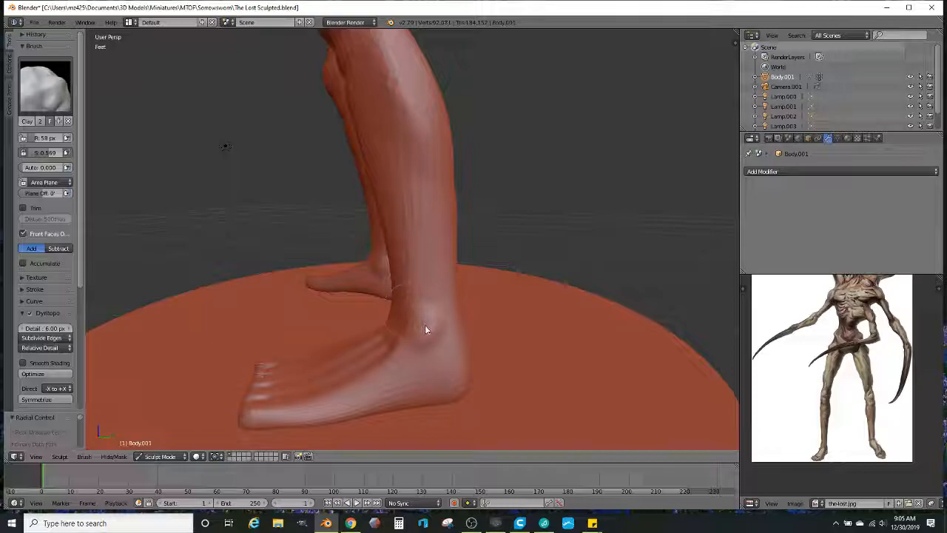
# Step: Examine the legs, torso and overall figure against the reference image to find areas still lacking detail
pyautogui.scroll(-5, 426, 327)
pyautogui.scroll(-1, 513, 333)
pyautogui.moveTo(514, 333); pyautogui.dragTo(542, 326, button='middle')
pyautogui.moveTo(411, 313); pyautogui.dragTo(445, 341, button='middle')
pyautogui.scroll(-2, 438, 291)
pyautogui.moveTo(438, 291); pyautogui.dragTo(436, 337, button='middle')
pyautogui.keyDown('shift'); pyautogui.moveTo(422, 232); pyautogui.dragTo(428, 307, button='middle'); pyautogui.keyUp('shift')
pyautogui.scroll(3, 391, 154)
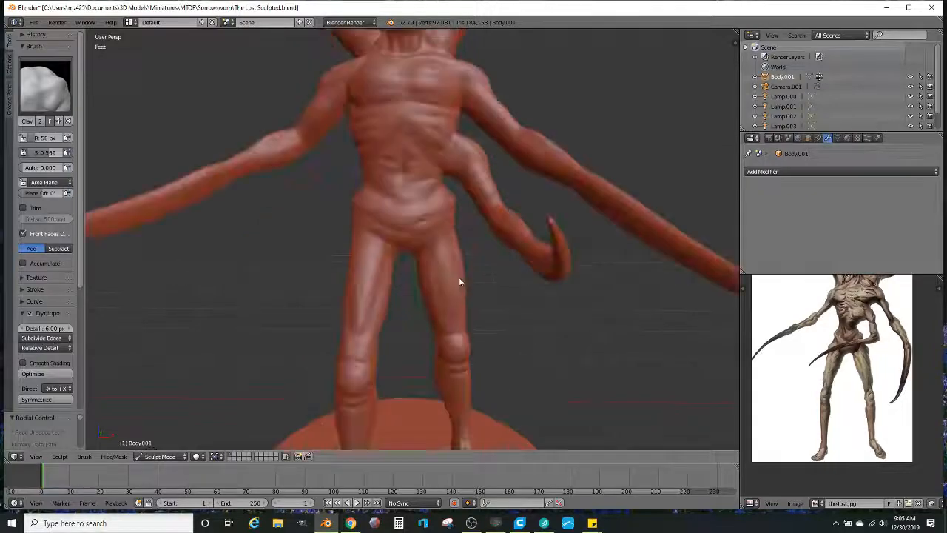
pyautogui.scroll(2, 374, 131)
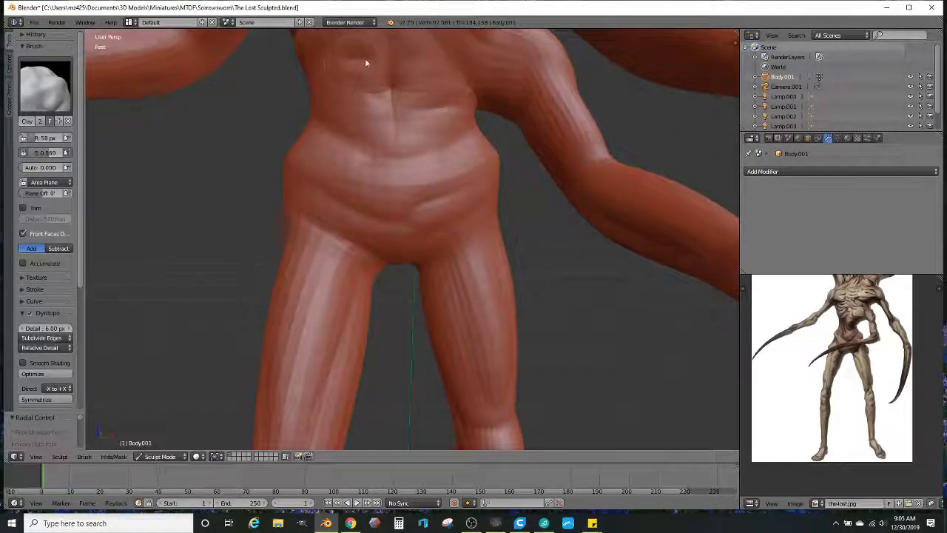
pyautogui.scroll(-5, 384, 107)
pyautogui.moveTo(446, 151)
pyautogui.mouseDown(button='middle')
pyautogui.moveTo(406, 144)
pyautogui.moveTo(501, 190)
pyautogui.moveTo(540, 192)
pyautogui.moveTo(478, 178)
pyautogui.moveTo(484, 159)
pyautogui.moveTo(510, 174)
pyautogui.mouseUp(button='middle')
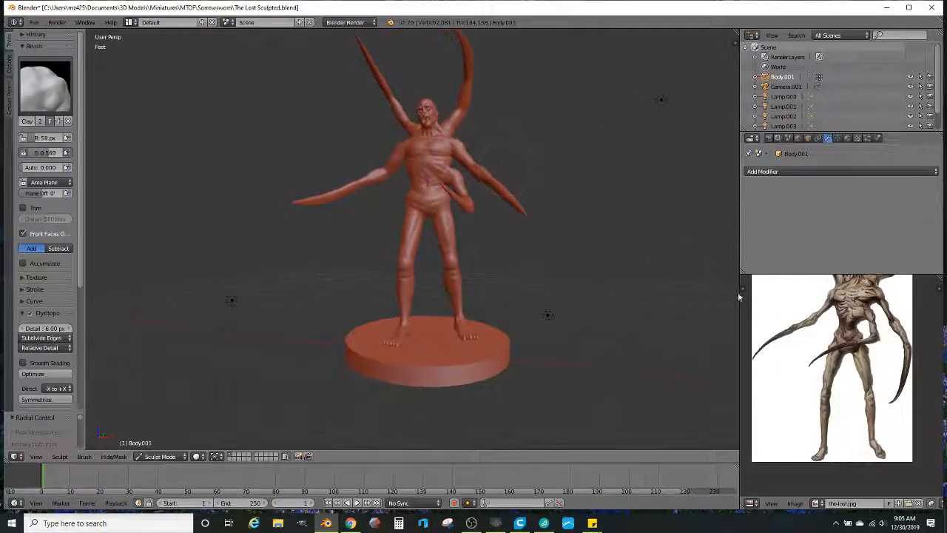
pyautogui.scroll(-1, 751, 292)
pyautogui.moveTo(398, 182)
pyautogui.mouseDown(button='middle')
pyautogui.moveTo(391, 250)
pyautogui.moveTo(408, 192)
pyautogui.moveTo(466, 230)
pyautogui.mouseUp(button='middle')
pyautogui.moveTo(407, 237)
pyautogui.mouseDown(button='middle')
pyautogui.moveTo(624, 321)
pyautogui.moveTo(447, 299)
pyautogui.mouseUp(button='middle')
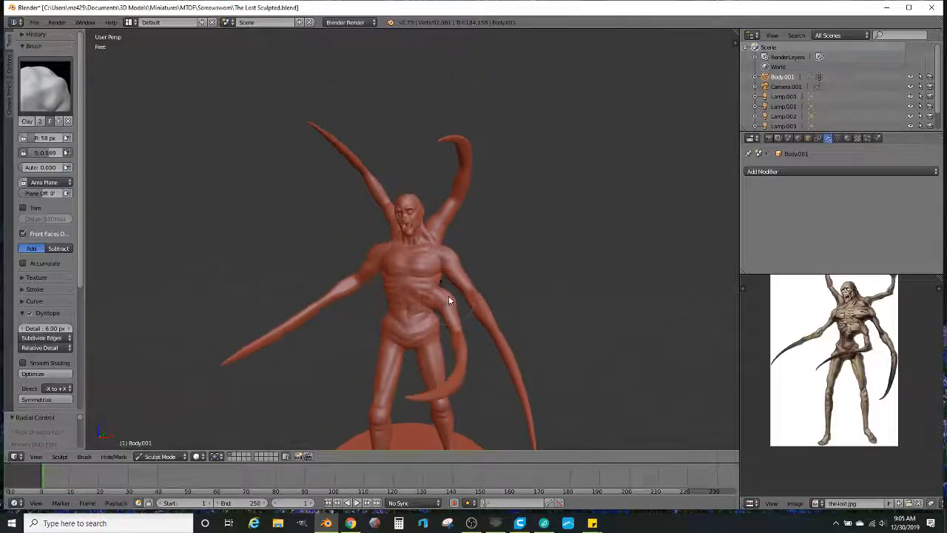
# Step: Build up the shoulder and upper-arm muscle volume on the figure's right raised back arm with the Clay brush
pyautogui.scroll(2, 448, 299)
pyautogui.scroll(3, 830, 340)
pyautogui.scroll(3, 830, 340)
pyautogui.moveTo(510, 319)
pyautogui.mouseDown(button='middle')
pyautogui.moveTo(469, 305)
pyautogui.moveTo(475, 266)
pyautogui.moveTo(462, 256)
pyautogui.moveTo(455, 186)
pyautogui.moveTo(444, 225)
pyautogui.moveTo(469, 233)
pyautogui.mouseUp(button='middle')
pyautogui.scroll(2, 475, 266)
pyautogui.scroll(1, 457, 252)
pyautogui.moveTo(444, 230)
pyautogui.mouseDown()
pyautogui.moveTo(453, 239)
pyautogui.moveTo(427, 213)
pyautogui.moveTo(466, 236)
pyautogui.moveTo(441, 223)
pyautogui.mouseUp()
pyautogui.moveTo(442, 224)
pyautogui.mouseDown(button='middle')
pyautogui.moveTo(499, 255)
pyautogui.moveTo(498, 268)
pyautogui.mouseUp(button='middle')
pyautogui.moveTo(389, 274)
pyautogui.mouseDown(button='middle')
pyautogui.moveTo(343, 274)
pyautogui.moveTo(296, 250)
pyautogui.moveTo(449, 271)
pyautogui.moveTo(447, 258)
pyautogui.moveTo(419, 266)
pyautogui.moveTo(420, 245)
pyautogui.mouseUp(button='middle')
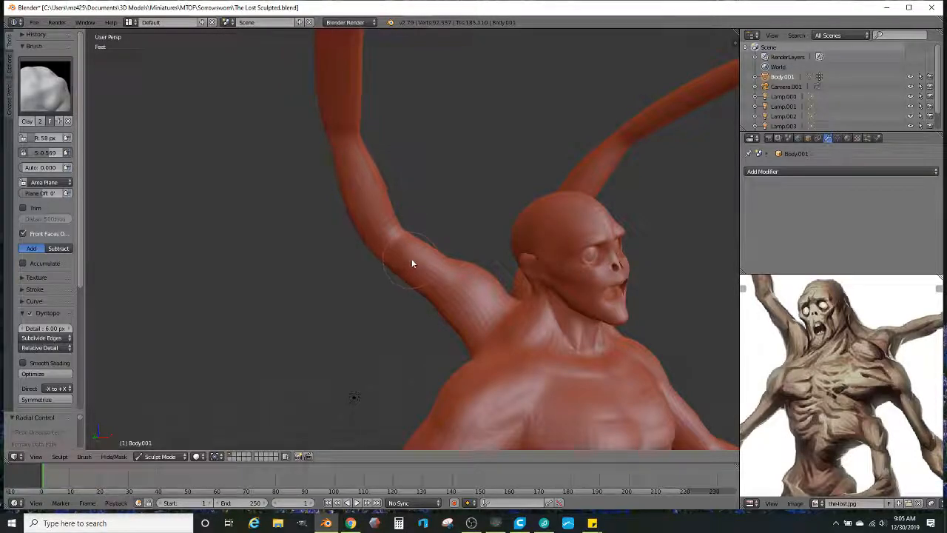
pyautogui.moveTo(412, 258); pyautogui.dragTo(415, 231, button='middle')
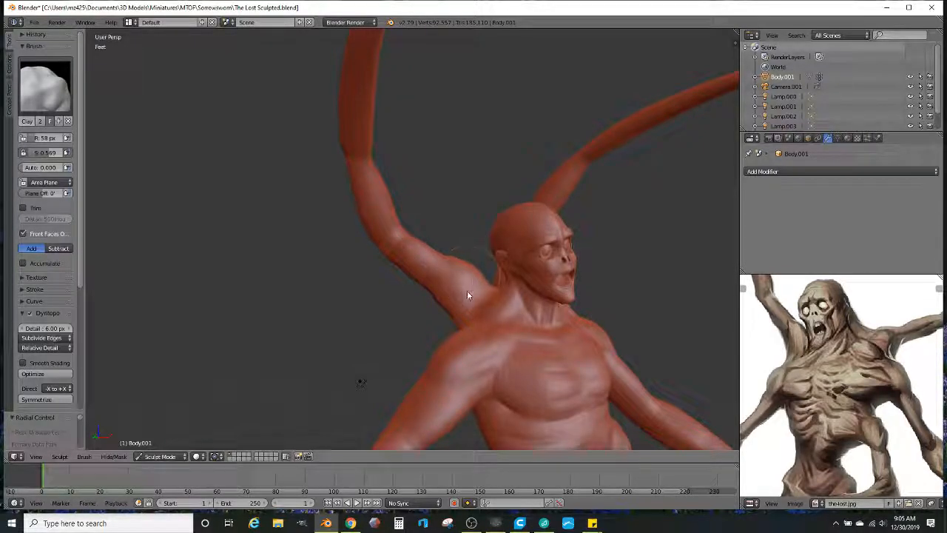
# Step: Check the back arms in the reference and bulk up the forearm of the figure's right raised back arm
pyautogui.moveTo(451, 291); pyautogui.dragTo(418, 329, button='middle')
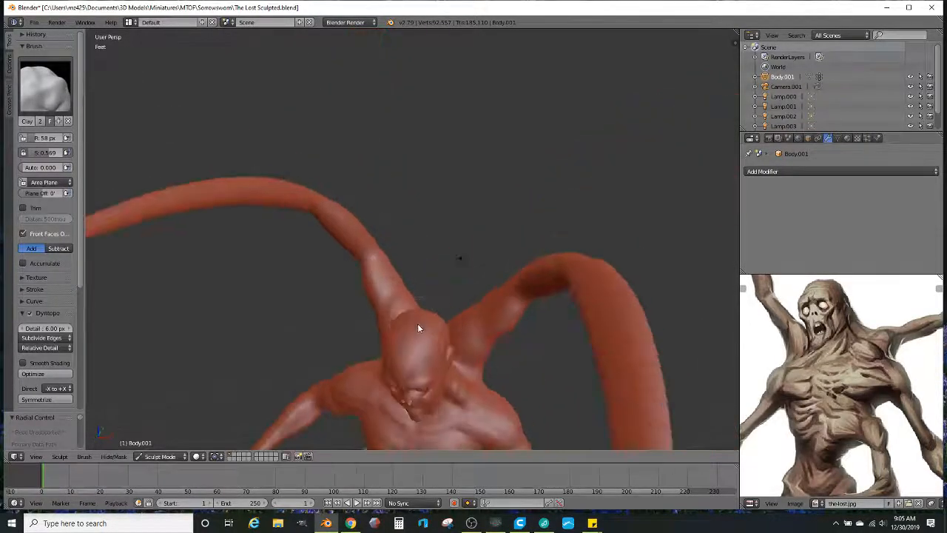
pyautogui.moveTo(454, 274); pyautogui.dragTo(462, 264, button='middle')
pyautogui.moveTo(355, 257); pyautogui.dragTo(371, 246, button='middle')
pyautogui.scroll(-1, 870, 340)
pyautogui.moveTo(867, 344); pyautogui.dragTo(808, 379, button='middle')
pyautogui.moveTo(425, 148); pyautogui.dragTo(495, 212, button='middle')
pyautogui.scroll(3, 444, 251)
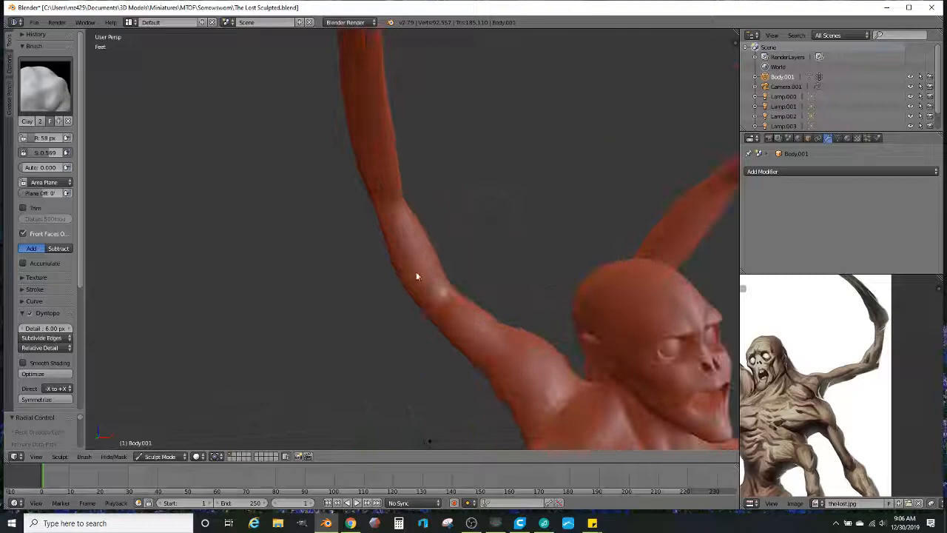
pyautogui.scroll(2, 422, 285)
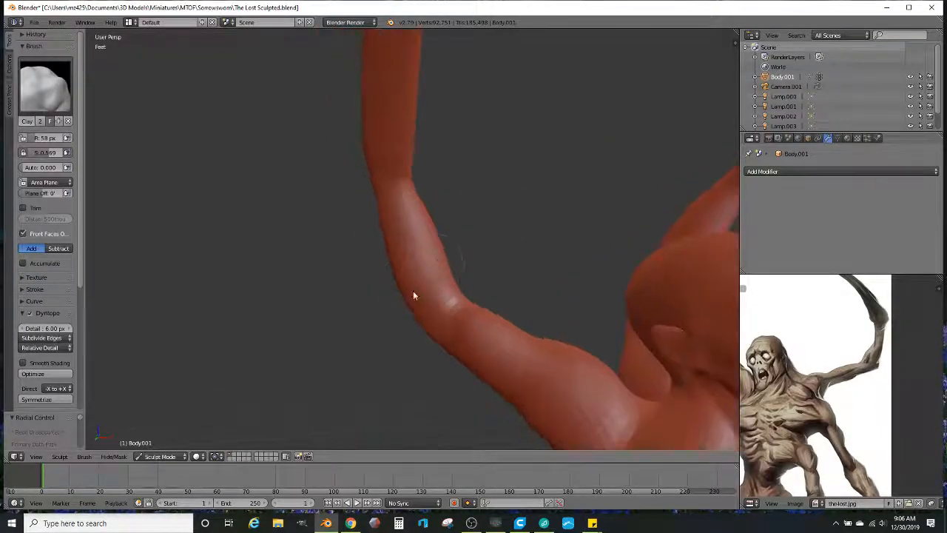
pyautogui.moveTo(480, 257); pyautogui.dragTo(452, 273, button='middle')
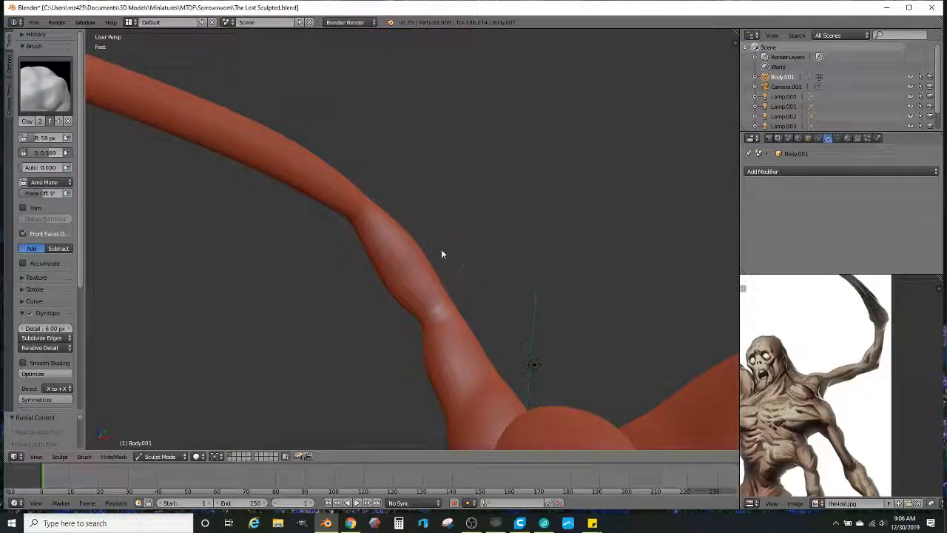
pyautogui.moveTo(439, 262); pyautogui.dragTo(617, 268, button='middle')
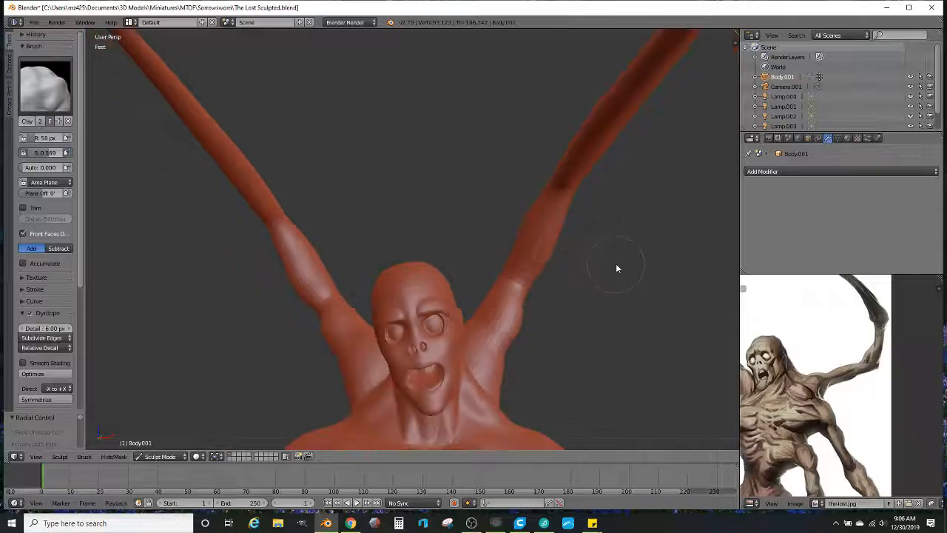
# Step: Bulk up the forearm of the figure's left raised back arm with the Clay brush to match the other side
pyautogui.moveTo(496, 220)
pyautogui.mouseDown(button='middle')
pyautogui.moveTo(518, 249)
pyautogui.moveTo(537, 205)
pyautogui.moveTo(521, 245)
pyautogui.moveTo(530, 272)
pyautogui.moveTo(518, 274)
pyautogui.moveTo(530, 264)
pyautogui.mouseUp(button='middle')
pyautogui.moveTo(526, 260)
pyautogui.mouseDown()
pyautogui.moveTo(520, 220)
pyautogui.moveTo(528, 216)
pyautogui.moveTo(518, 262)
pyautogui.mouseUp()
pyautogui.moveTo(516, 242)
pyautogui.mouseDown(button='middle')
pyautogui.moveTo(508, 250)
pyautogui.moveTo(550, 271)
pyautogui.moveTo(531, 282)
pyautogui.moveTo(547, 294)
pyautogui.mouseUp(button='middle')
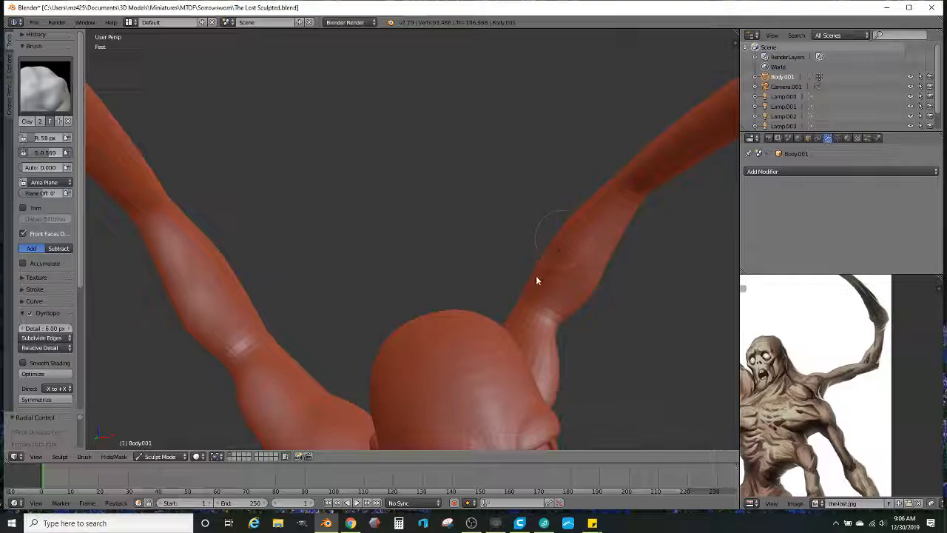
pyautogui.moveTo(545, 279); pyautogui.dragTo(581, 269, button='middle')
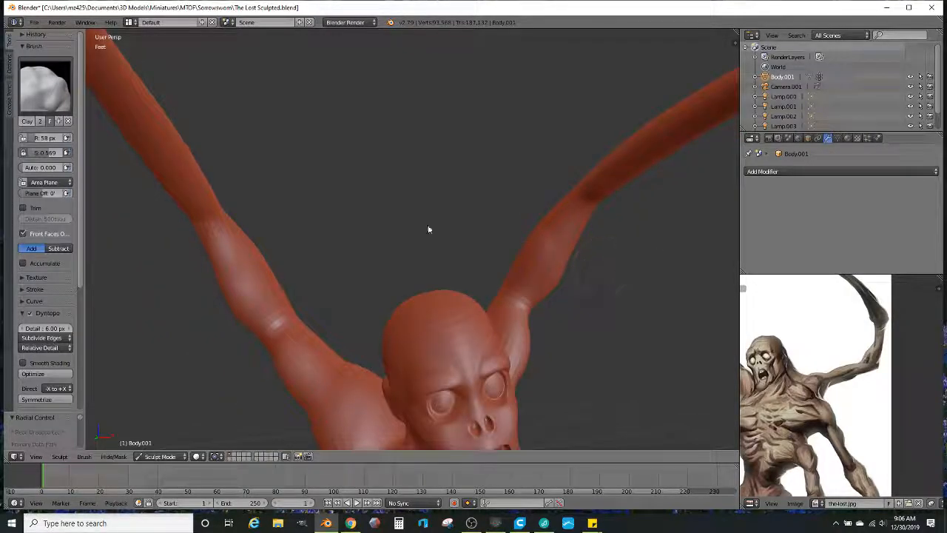
# Step: Carve the left back arm's elbow crease and muscle grooves along the right back arm's forearm with the Crease brush
pyautogui.click(46, 87)
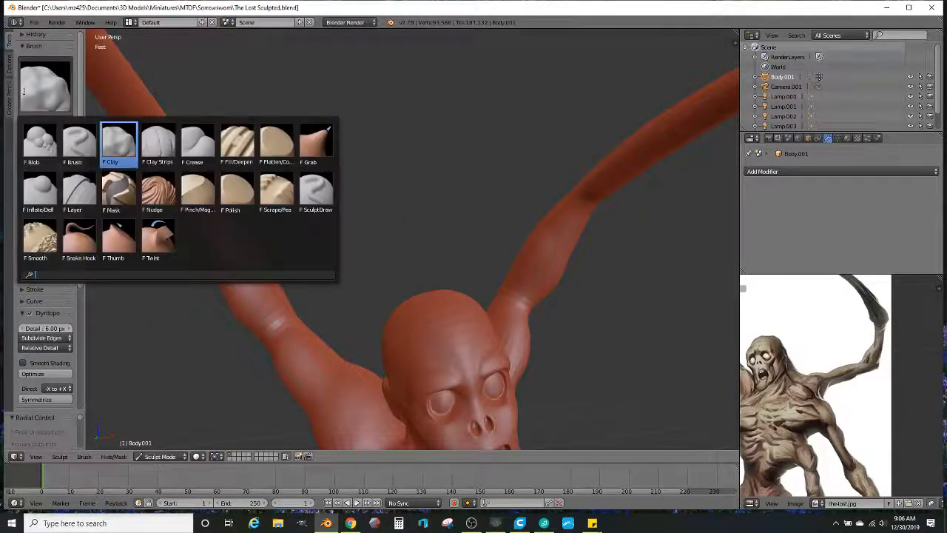
pyautogui.click(198, 143)
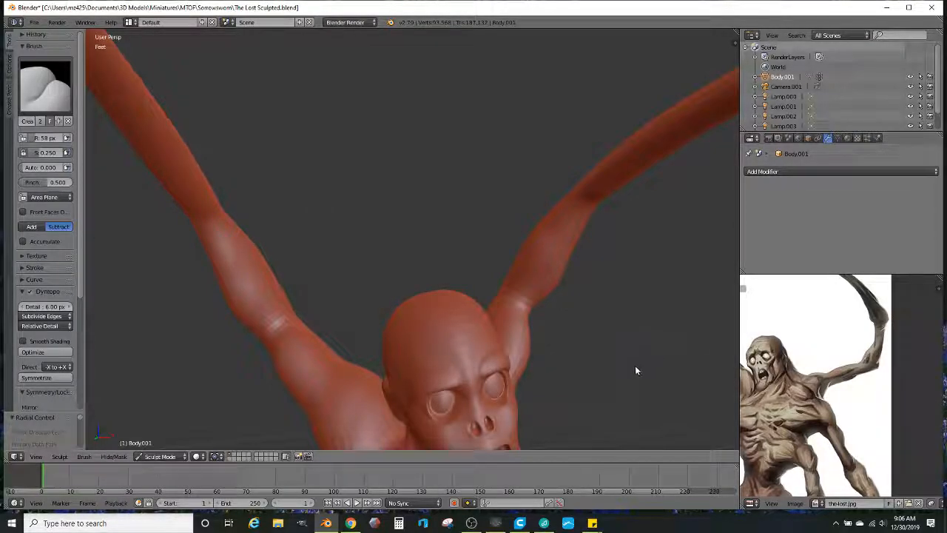
pyautogui.moveTo(637, 333)
pyautogui.mouseDown(button='middle')
pyautogui.moveTo(556, 306)
pyautogui.moveTo(545, 292)
pyautogui.mouseUp(button='middle')
pyautogui.scroll(2, 532, 285)
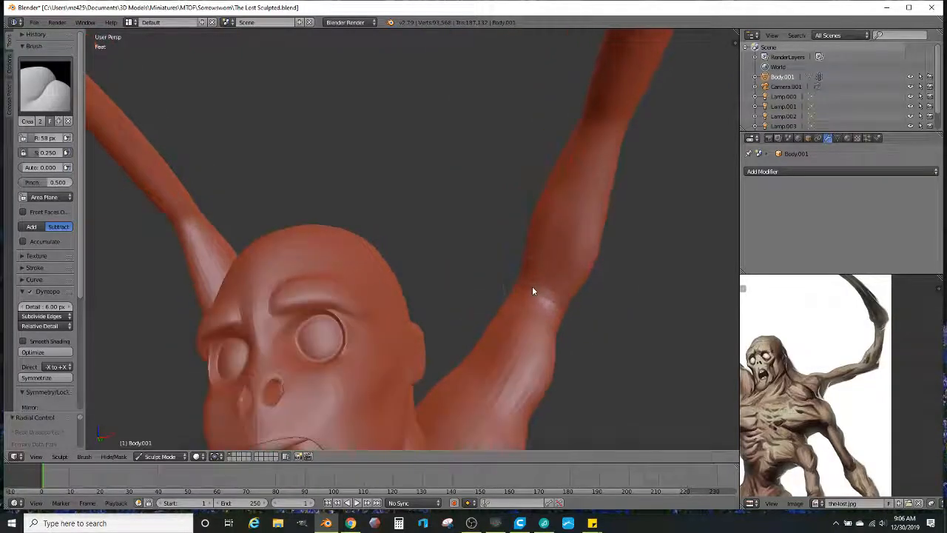
pyautogui.moveTo(539, 289)
pyautogui.mouseDown()
pyautogui.moveTo(555, 240)
pyautogui.moveTo(552, 268)
pyautogui.moveTo(493, 278)
pyautogui.mouseUp()
pyautogui.moveTo(494, 278); pyautogui.dragTo(608, 260, button='middle')
pyautogui.moveTo(325, 257); pyautogui.dragTo(380, 320, button='middle')
pyautogui.moveTo(381, 325)
pyautogui.mouseDown()
pyautogui.moveTo(358, 272)
pyautogui.moveTo(400, 321)
pyautogui.moveTo(347, 247)
pyautogui.moveTo(370, 291)
pyautogui.mouseUp()
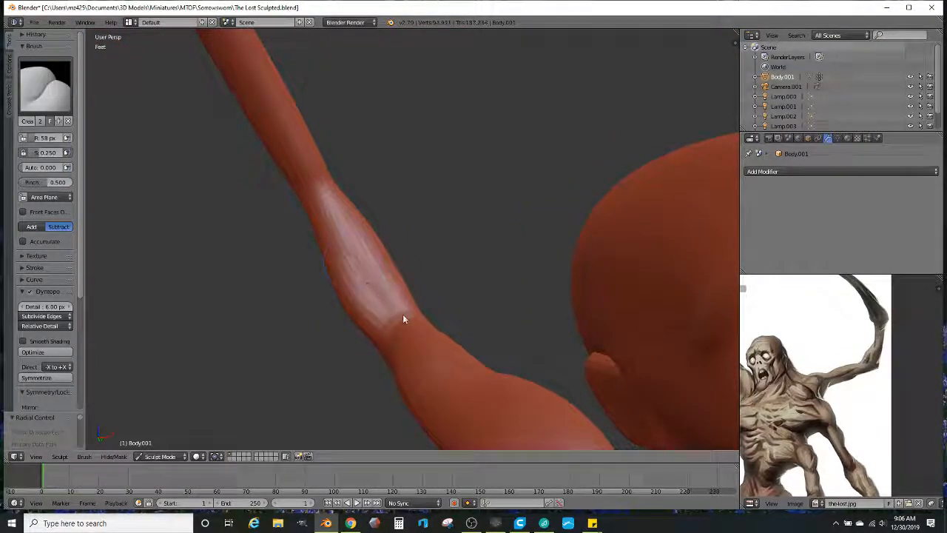
# Step: Carve lengthwise muscle grooves along the outer side of the figure's left raised back arm around the elbow
pyautogui.moveTo(403, 317)
pyautogui.mouseDown(button='middle')
pyautogui.moveTo(446, 376)
pyautogui.moveTo(509, 318)
pyautogui.mouseUp(button='middle')
pyautogui.moveTo(495, 363); pyautogui.dragTo(384, 362, button='middle')
pyautogui.moveTo(396, 326)
pyautogui.mouseDown()
pyautogui.moveTo(381, 367)
pyautogui.moveTo(360, 381)
pyautogui.mouseUp()
pyautogui.scroll(2, 371, 323)
pyautogui.keyDown('shift'); pyautogui.moveTo(371, 323); pyautogui.dragTo(381, 297, button='middle'); pyautogui.keyUp('shift')
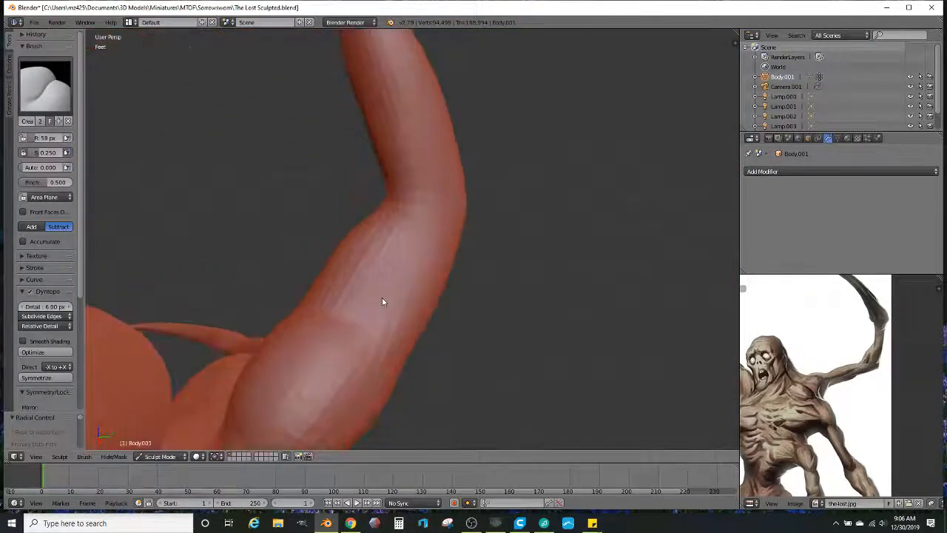
# Step: Carve muscle grooves along the upper arm and elbow of the figure's right raised back arm
pyautogui.moveTo(396, 232); pyautogui.dragTo(551, 217, button='middle')
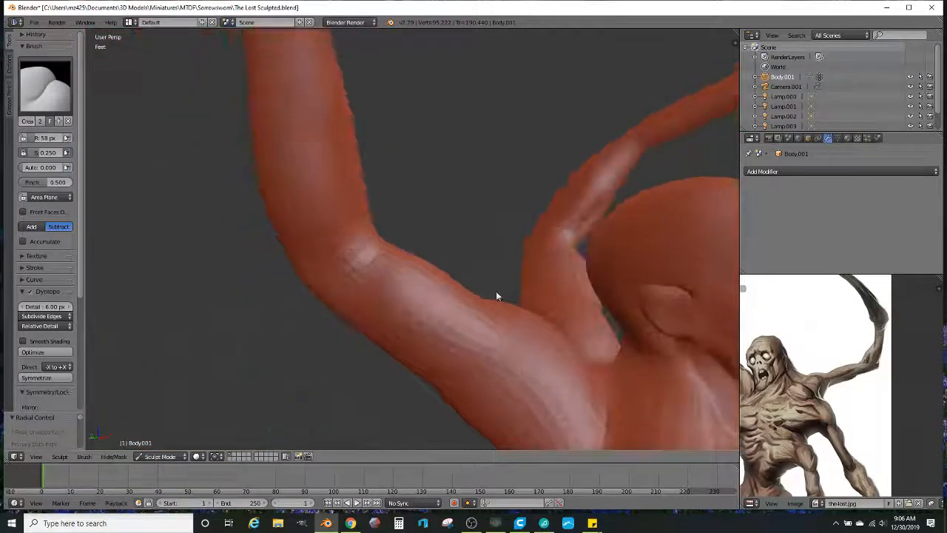
pyautogui.moveTo(495, 296); pyautogui.dragTo(368, 284, button='middle')
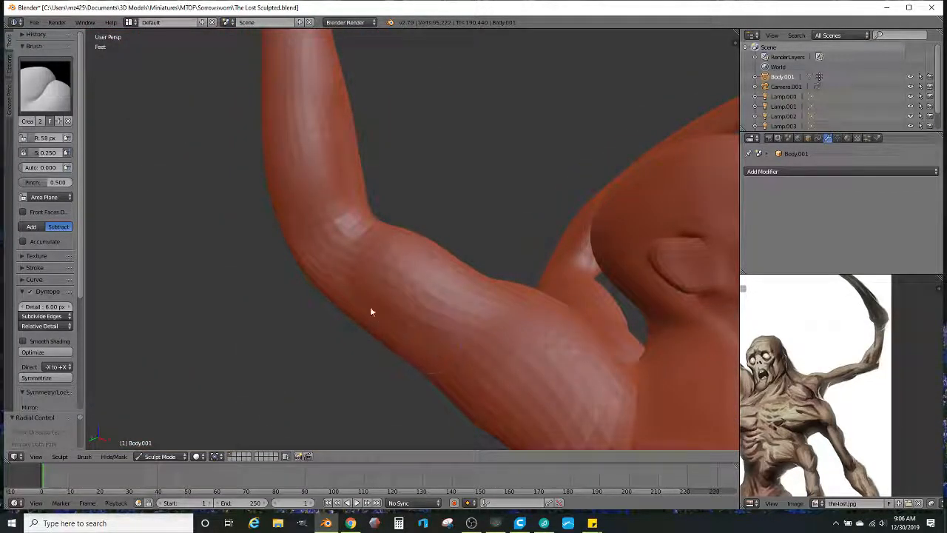
pyautogui.moveTo(473, 330)
pyautogui.mouseDown(button='middle')
pyautogui.moveTo(464, 398)
pyautogui.moveTo(478, 360)
pyautogui.moveTo(473, 367)
pyautogui.moveTo(439, 303)
pyautogui.moveTo(387, 342)
pyautogui.moveTo(427, 313)
pyautogui.moveTo(444, 343)
pyautogui.moveTo(439, 313)
pyautogui.moveTo(419, 310)
pyautogui.moveTo(432, 342)
pyautogui.moveTo(442, 315)
pyautogui.moveTo(451, 332)
pyautogui.moveTo(455, 321)
pyautogui.moveTo(461, 346)
pyautogui.mouseUp(button='middle')
pyautogui.moveTo(406, 324)
pyautogui.mouseDown(button='middle')
pyautogui.moveTo(473, 388)
pyautogui.moveTo(470, 398)
pyautogui.moveTo(468, 371)
pyautogui.mouseUp(button='middle')
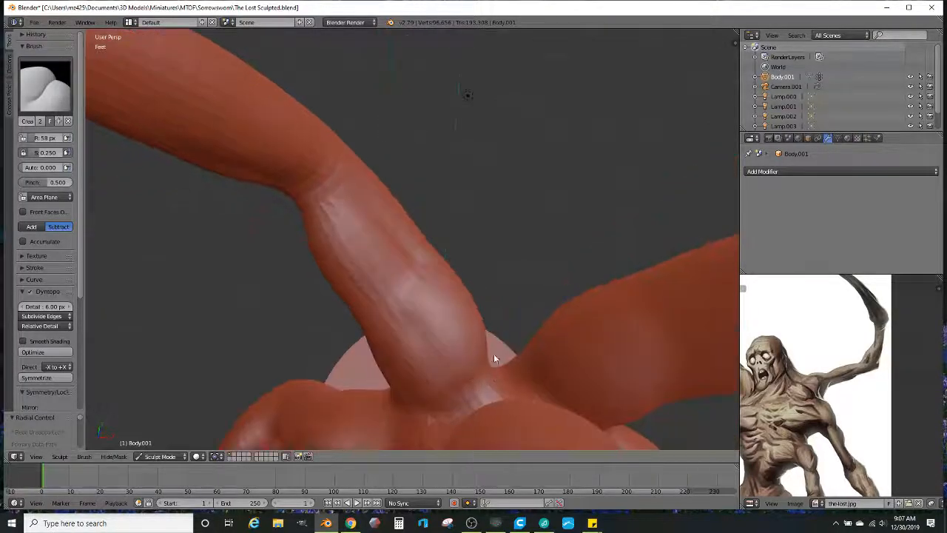
# Step: Carve creases into the upper part of the figure's left back arm near where it joins the shoulder
pyautogui.moveTo(541, 376); pyautogui.dragTo(580, 308)
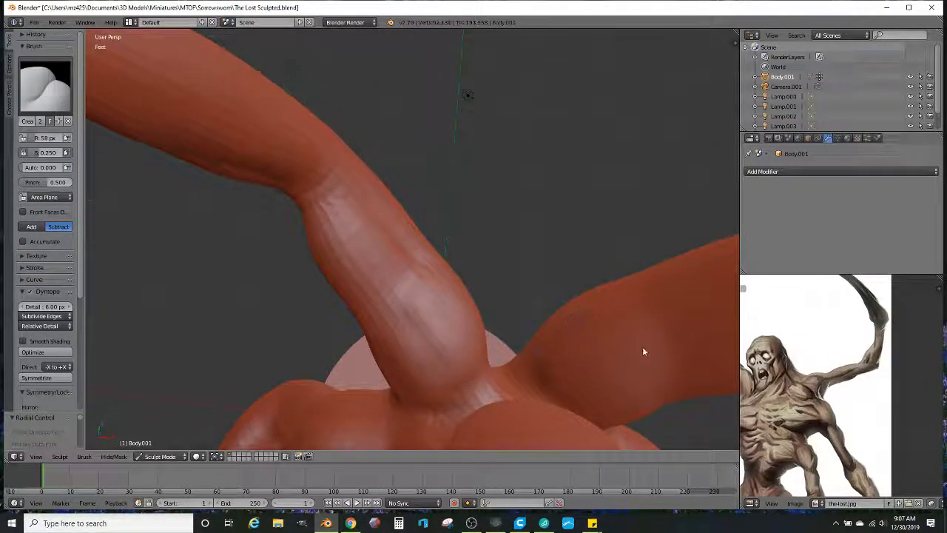
pyautogui.moveTo(524, 390); pyautogui.dragTo(631, 336)
pyautogui.moveTo(631, 337)
pyautogui.mouseDown(button='middle')
pyautogui.moveTo(611, 344)
pyautogui.moveTo(600, 389)
pyautogui.moveTo(588, 355)
pyautogui.mouseUp(button='middle')
pyautogui.moveTo(511, 387); pyautogui.dragTo(512, 397)
# Step: Compare the raised back arms and the whole figure with the reference image
pyautogui.scroll(-4, 512, 397)
pyautogui.moveTo(512, 396); pyautogui.dragTo(703, 367, button='middle')
pyautogui.scroll(-2, 548, 344)
pyautogui.moveTo(548, 345); pyautogui.dragTo(524, 343, button='middle')
pyautogui.scroll(-4, 524, 344)
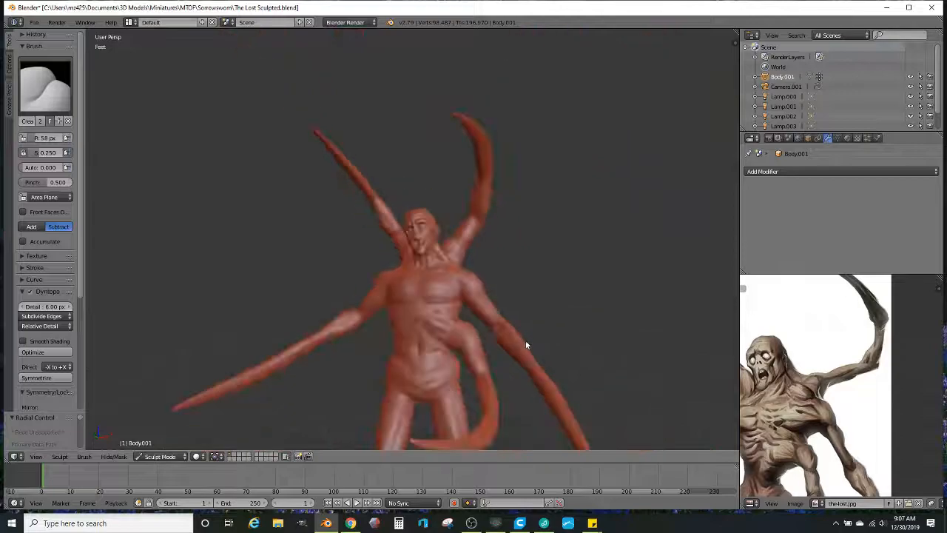
pyautogui.scroll(-2, 759, 353)
pyautogui.moveTo(521, 288)
pyautogui.mouseDown(button='middle')
pyautogui.moveTo(417, 290)
pyautogui.moveTo(473, 274)
pyautogui.moveTo(516, 315)
pyautogui.moveTo(431, 308)
pyautogui.moveTo(406, 289)
pyautogui.moveTo(437, 306)
pyautogui.mouseUp(button='middle')
# Step: Carve further creases around the base and rear of the raised back arms, then check the figure against the reference
pyautogui.scroll(4, 437, 306)
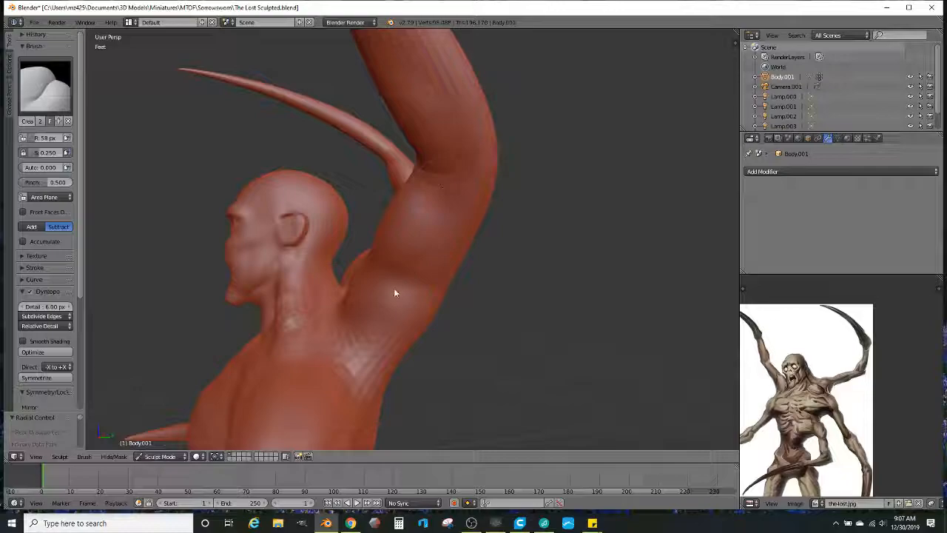
pyautogui.moveTo(460, 215)
pyautogui.mouseDown(button='middle')
pyautogui.moveTo(313, 276)
pyautogui.moveTo(291, 262)
pyautogui.moveTo(360, 261)
pyautogui.mouseUp(button='middle')
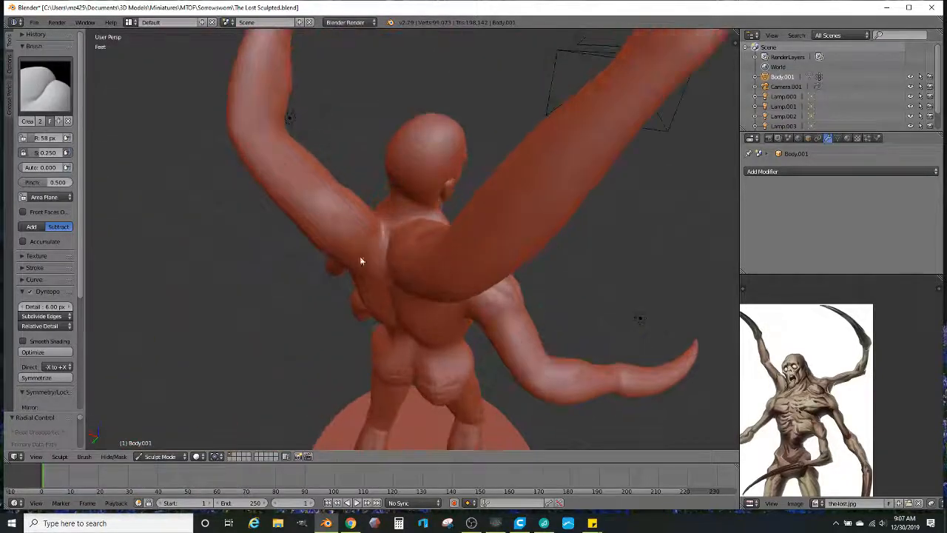
pyautogui.moveTo(295, 201)
pyautogui.mouseDown(button='middle')
pyautogui.moveTo(296, 231)
pyautogui.moveTo(279, 217)
pyautogui.moveTo(246, 126)
pyautogui.mouseUp(button='middle')
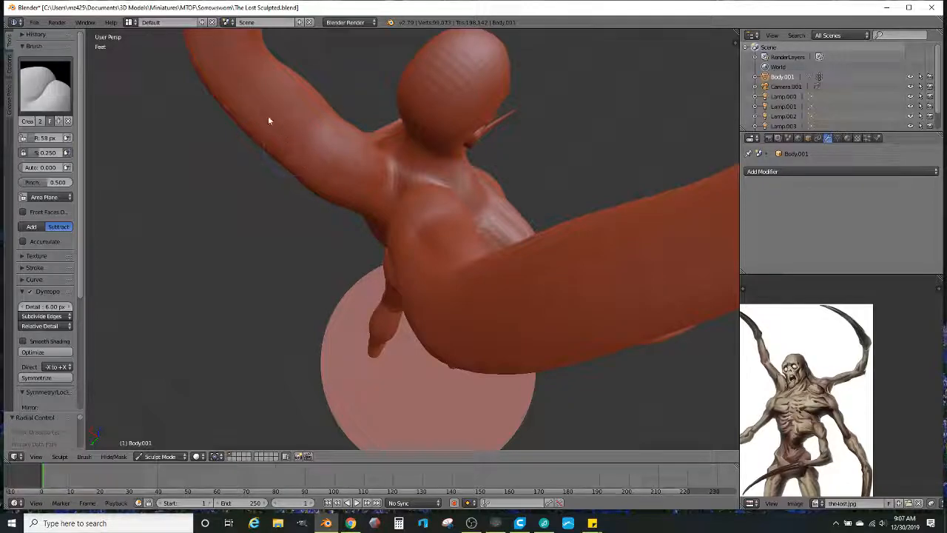
pyautogui.scroll(-3, 302, 146)
pyautogui.moveTo(302, 146)
pyautogui.mouseDown(button='middle')
pyautogui.moveTo(440, 162)
pyautogui.moveTo(424, 225)
pyautogui.moveTo(614, 174)
pyautogui.mouseUp(button='middle')
pyautogui.scroll(-4, 606, 201)
pyautogui.moveTo(603, 237)
pyautogui.mouseDown(button='middle')
pyautogui.moveTo(555, 279)
pyautogui.moveTo(530, 278)
pyautogui.mouseUp(button='middle')
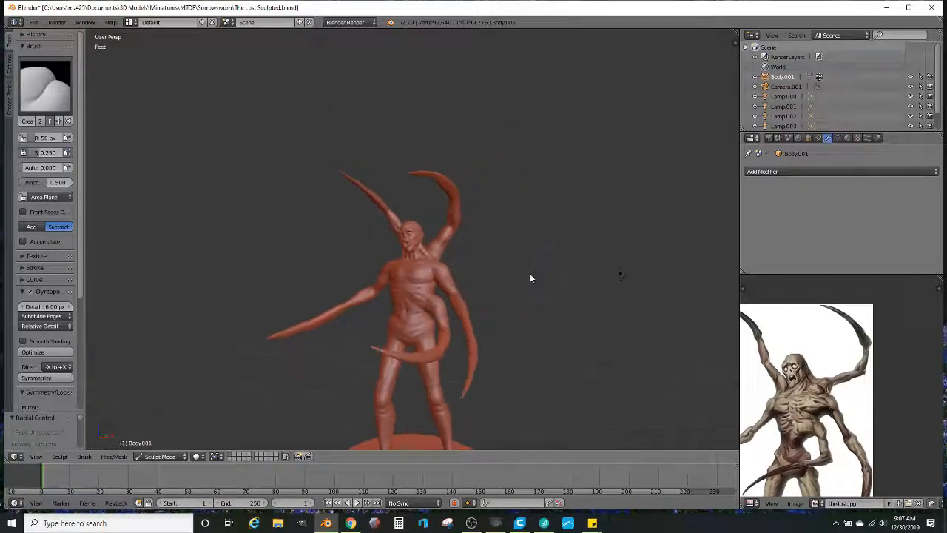
pyautogui.moveTo(839, 387); pyautogui.dragTo(851, 370, button='middle')
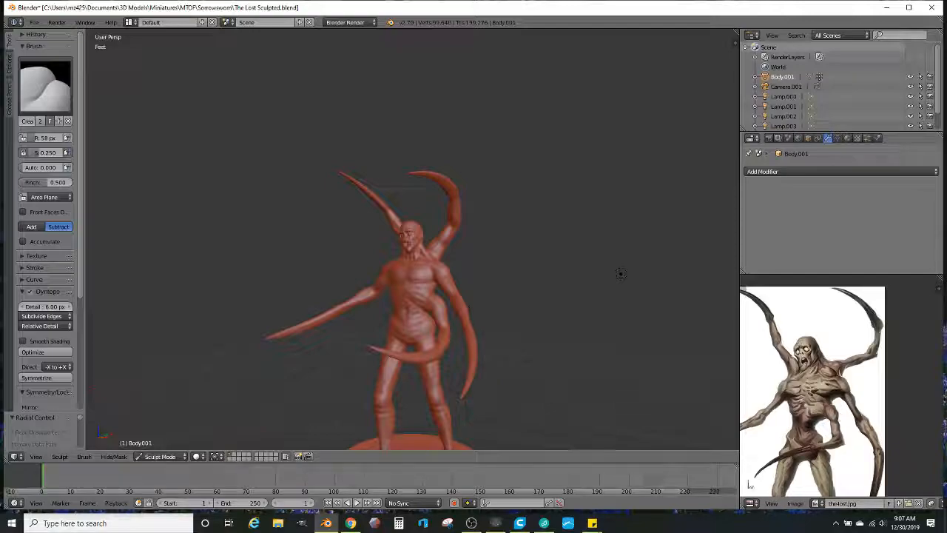
# Step: Build up the joint between forearm and blade on the figure's outstretched right arm with the Clay brush, following the reference image
pyautogui.moveTo(769, 436); pyautogui.dragTo(763, 365, button='middle')
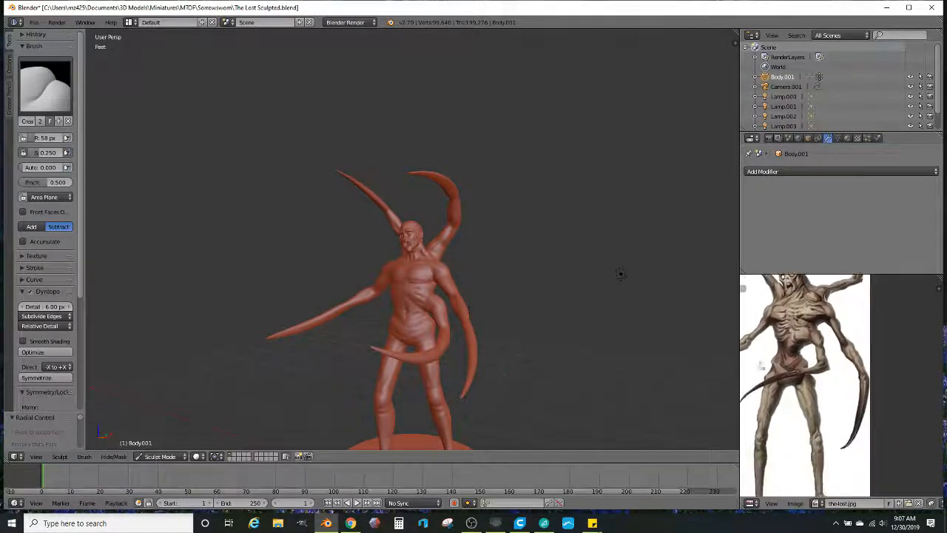
pyautogui.scroll(5, 765, 365)
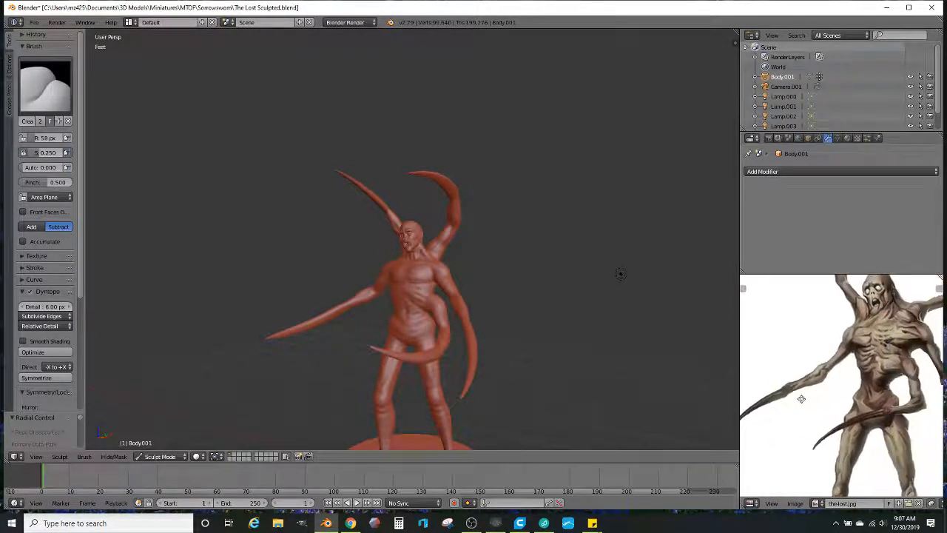
pyautogui.moveTo(804, 398); pyautogui.dragTo(785, 402, button='middle')
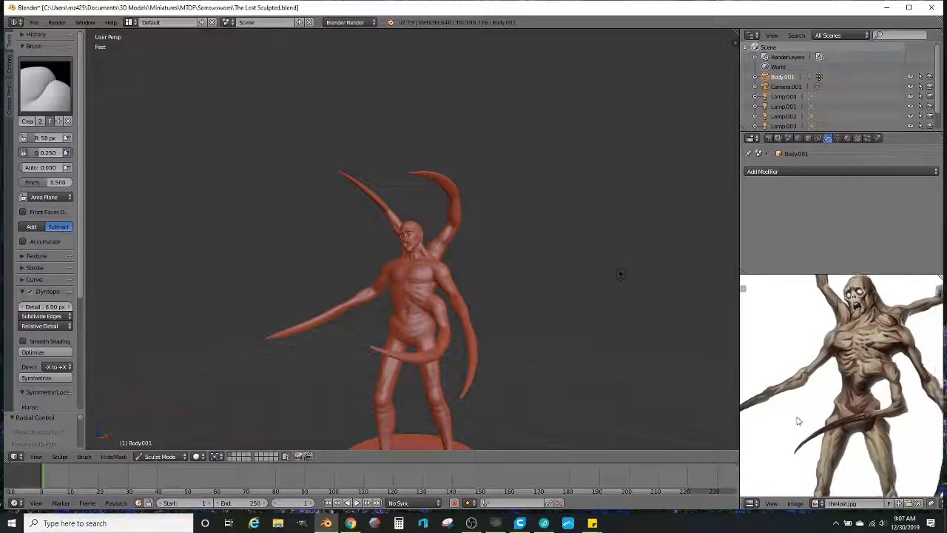
pyautogui.click(29, 115)
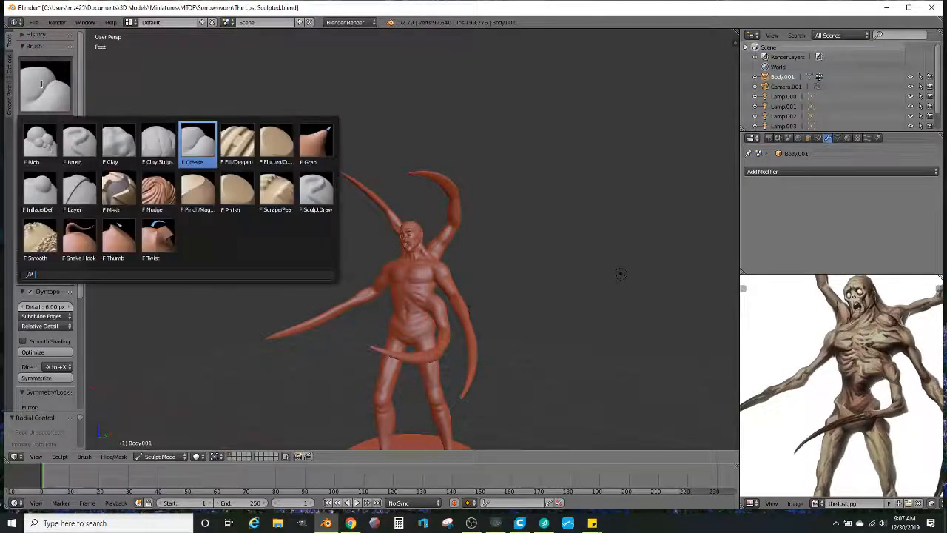
pyautogui.click(127, 145)
pyautogui.moveTo(146, 200); pyautogui.dragTo(259, 190, button='middle')
pyautogui.scroll(2, 319, 216)
pyautogui.moveTo(320, 216)
pyautogui.mouseDown(button='middle')
pyautogui.moveTo(323, 265)
pyautogui.moveTo(274, 269)
pyautogui.moveTo(441, 223)
pyautogui.moveTo(382, 247)
pyautogui.moveTo(469, 274)
pyautogui.moveTo(471, 236)
pyautogui.moveTo(455, 261)
pyautogui.moveTo(461, 286)
pyautogui.moveTo(450, 276)
pyautogui.moveTo(507, 294)
pyautogui.mouseUp(button='middle')
pyautogui.moveTo(438, 298)
pyautogui.mouseDown()
pyautogui.moveTo(467, 248)
pyautogui.moveTo(447, 289)
pyautogui.mouseUp()
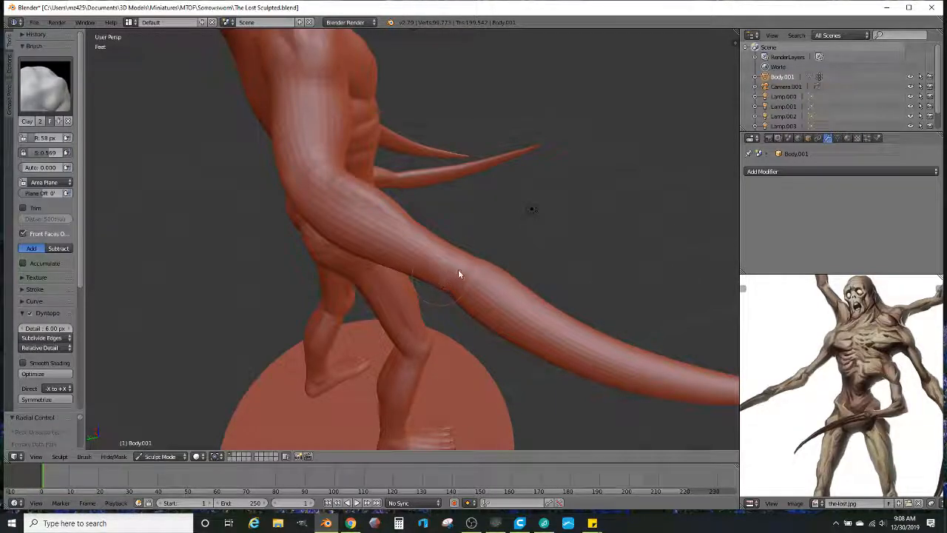
pyautogui.moveTo(456, 274)
pyautogui.mouseDown(button='middle')
pyautogui.moveTo(499, 165)
pyautogui.moveTo(458, 217)
pyautogui.moveTo(501, 169)
pyautogui.mouseUp(button='middle')
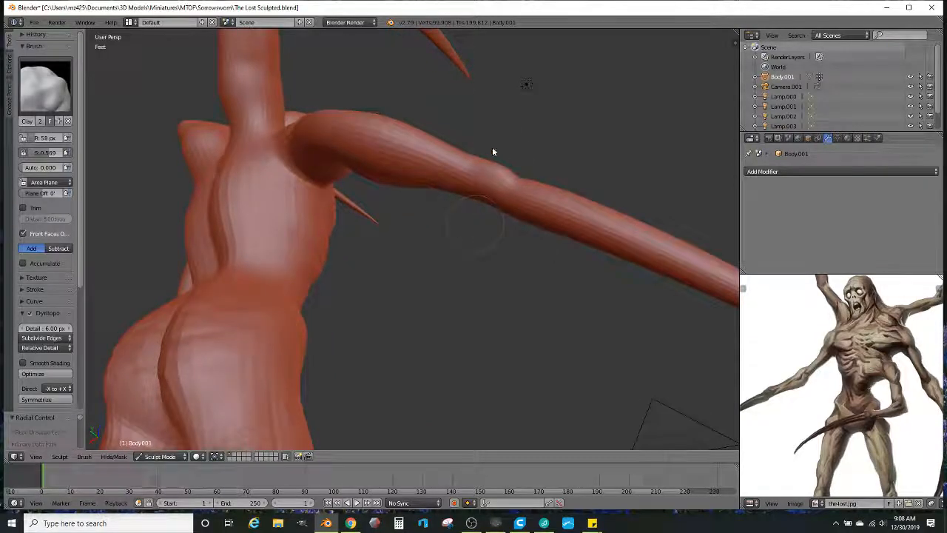
# Step: Build up the joint between forearm and blade on the outstretched arm with the Clay brush
pyautogui.moveTo(471, 229); pyautogui.dragTo(482, 173, button='middle')
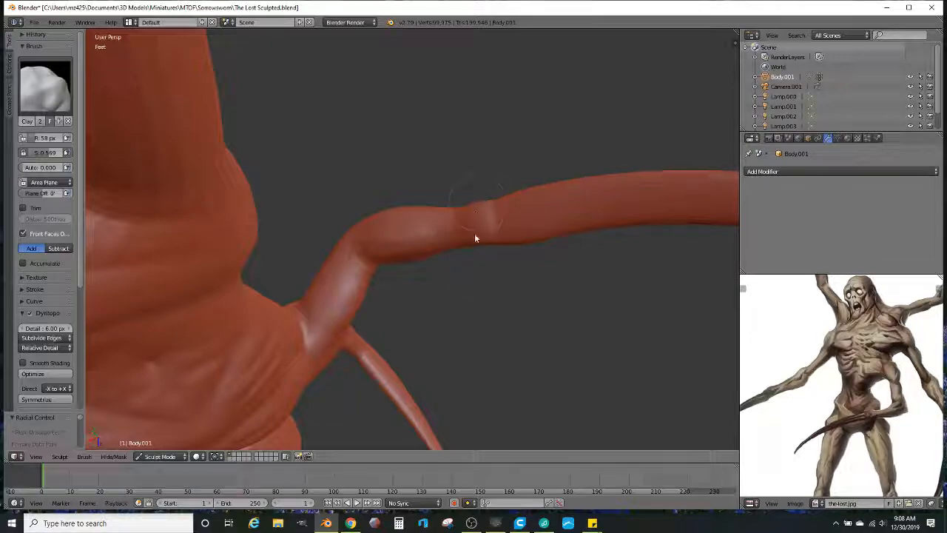
pyautogui.moveTo(478, 244); pyautogui.dragTo(469, 216, button='middle')
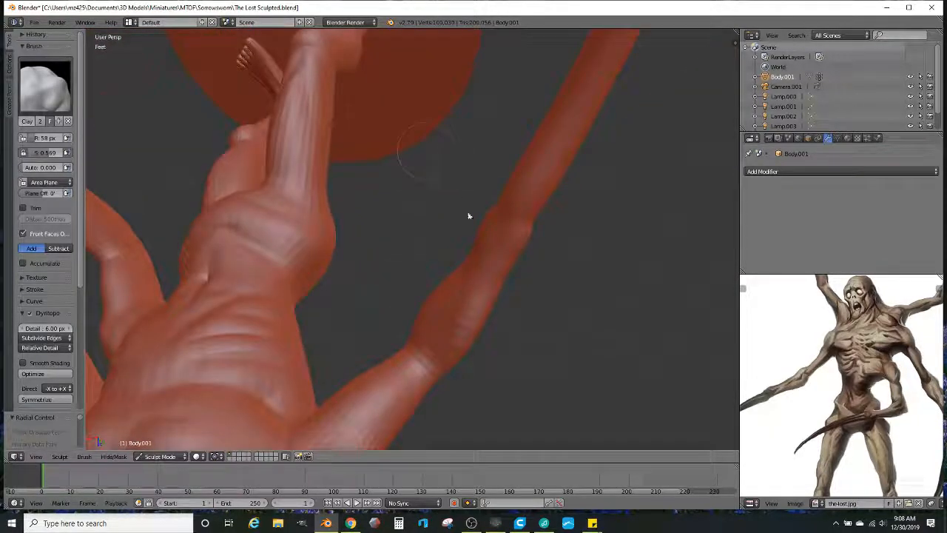
pyautogui.click(520, 251)
pyautogui.moveTo(521, 250); pyautogui.dragTo(462, 267, button='middle')
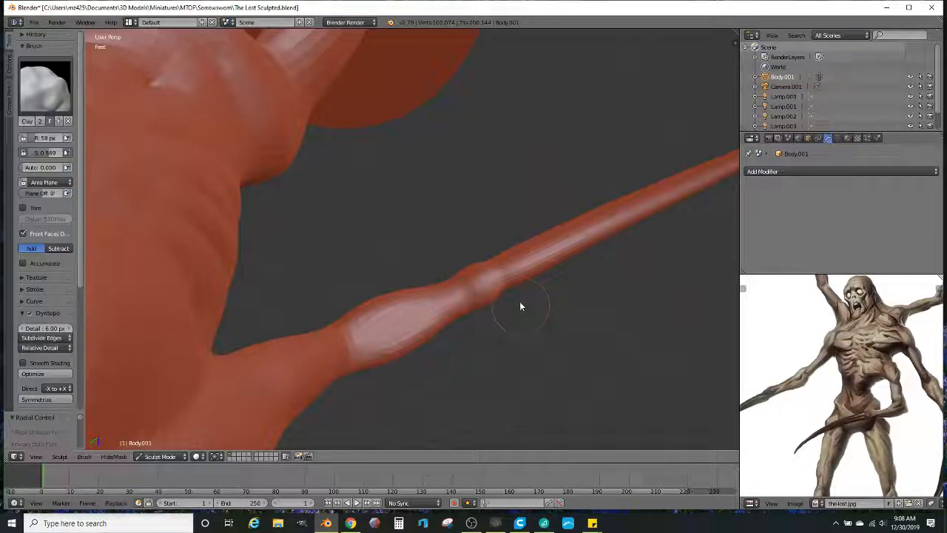
# Step: Carve a crease across the outstretched arm's wrist joint with the Crease brush
pyautogui.click(43, 89)
pyautogui.click(237, 144)
pyautogui.scroll(2, 507, 299)
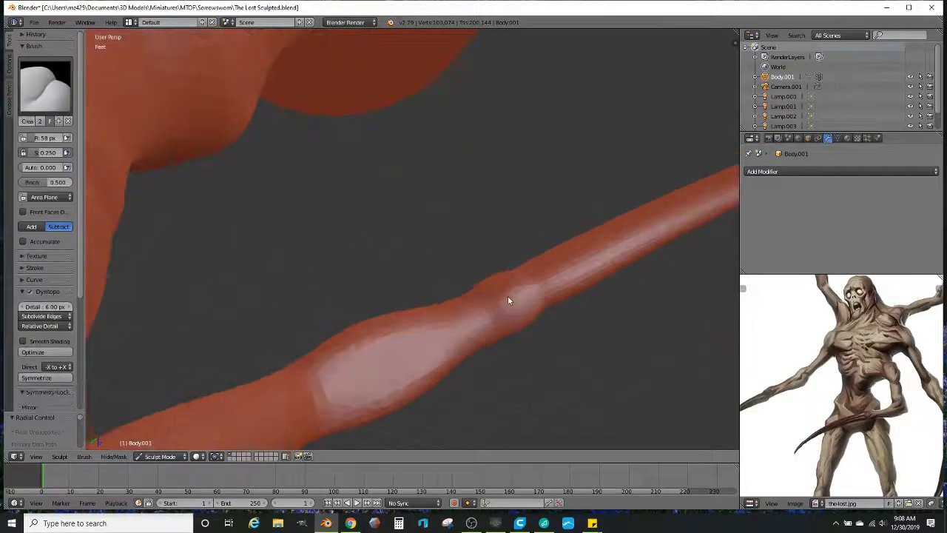
pyautogui.scroll(1, 508, 297)
pyautogui.moveTo(504, 326); pyautogui.dragTo(557, 316)
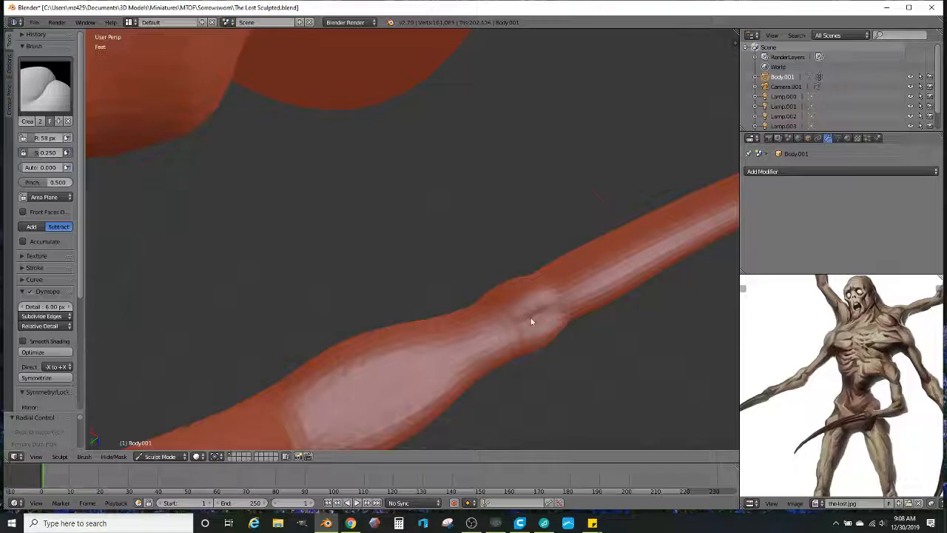
# Step: Examine the sculpted joint and the creature's other arms from several angles and distances
pyautogui.scroll(-6, 530, 318)
pyautogui.moveTo(535, 315); pyautogui.dragTo(385, 293, button='middle')
pyautogui.scroll(-2, 496, 245)
pyautogui.scroll(4, 345, 258)
pyautogui.scroll(6, 385, 293)
pyautogui.scroll(-2, 307, 325)
pyautogui.moveTo(393, 308); pyautogui.dragTo(440, 329, button='middle')
pyautogui.scroll(-4, 439, 328)
pyautogui.moveTo(448, 200); pyautogui.dragTo(475, 241, button='middle')
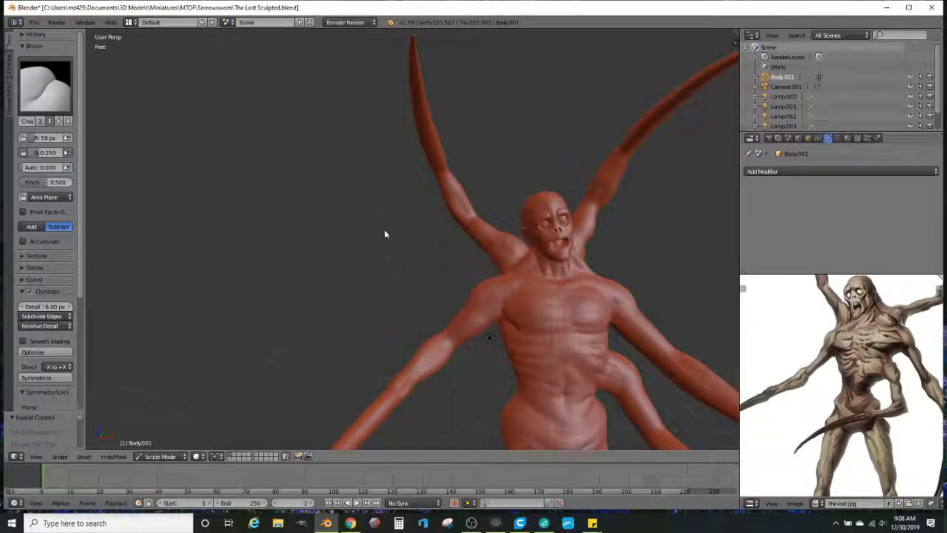
# Step: Build a raised knobby ring with the Blob brush where the raised back arm beside the creature's right shoulder meets its blade
pyautogui.click(46, 78)
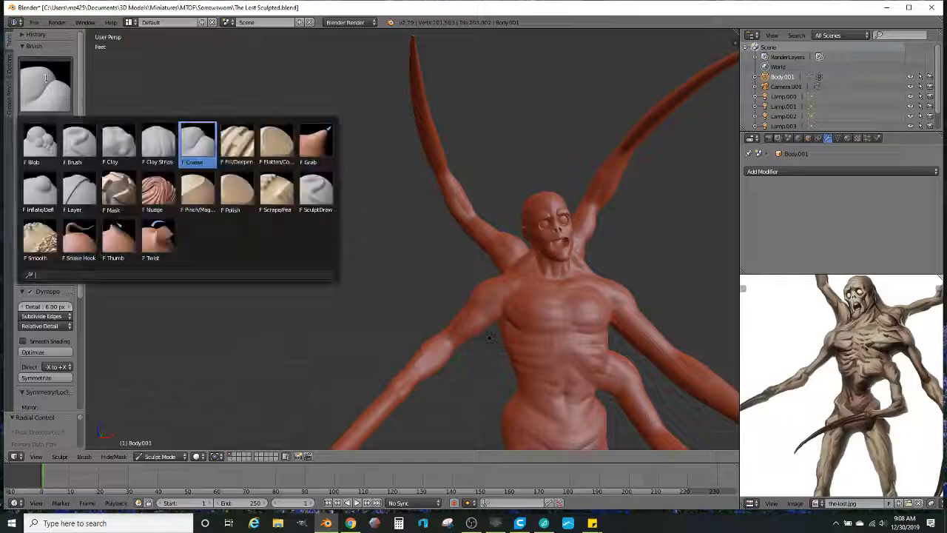
pyautogui.click(39, 142)
pyautogui.scroll(3, 333, 177)
pyautogui.moveTo(333, 181)
pyautogui.mouseDown(button='middle')
pyautogui.moveTo(303, 294)
pyautogui.moveTo(393, 292)
pyautogui.moveTo(377, 256)
pyautogui.moveTo(570, 241)
pyautogui.mouseUp(button='middle')
pyautogui.scroll(1, 475, 189)
pyautogui.keyDown('shift'); pyautogui.moveTo(475, 189); pyautogui.dragTo(508, 236, button='middle'); pyautogui.keyUp('shift')
pyautogui.scroll(1, 508, 236)
pyautogui.moveTo(458, 213); pyautogui.dragTo(417, 188)
pyautogui.moveTo(416, 188)
pyautogui.mouseDown(button='middle')
pyautogui.moveTo(406, 229)
pyautogui.moveTo(435, 203)
pyautogui.mouseUp(button='middle')
pyautogui.moveTo(437, 200); pyautogui.dragTo(452, 194)
pyautogui.moveTo(449, 203); pyautogui.dragTo(374, 269, button='middle')
pyautogui.moveTo(374, 269); pyautogui.dragTo(413, 248)
pyautogui.moveTo(408, 239)
pyautogui.mouseDown(button='middle')
pyautogui.moveTo(323, 214)
pyautogui.moveTo(382, 182)
pyautogui.mouseUp(button='middle')
pyautogui.moveTo(382, 182)
pyautogui.mouseDown()
pyautogui.moveTo(382, 194)
pyautogui.moveTo(363, 195)
pyautogui.mouseUp()
pyautogui.moveTo(363, 195)
pyautogui.mouseDown(button='middle')
pyautogui.moveTo(405, 212)
pyautogui.moveTo(397, 185)
pyautogui.moveTo(442, 193)
pyautogui.moveTo(508, 164)
pyautogui.mouseUp(button='middle')
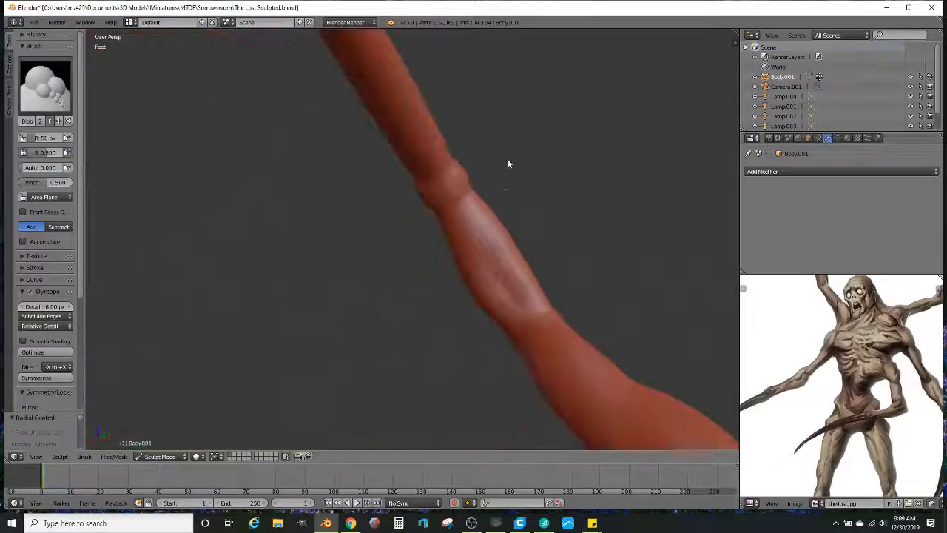
# Step: Carve creases down the new wrist knob of the raised back arm with the Crease brush
pyautogui.click(44, 85)
pyautogui.click(238, 145)
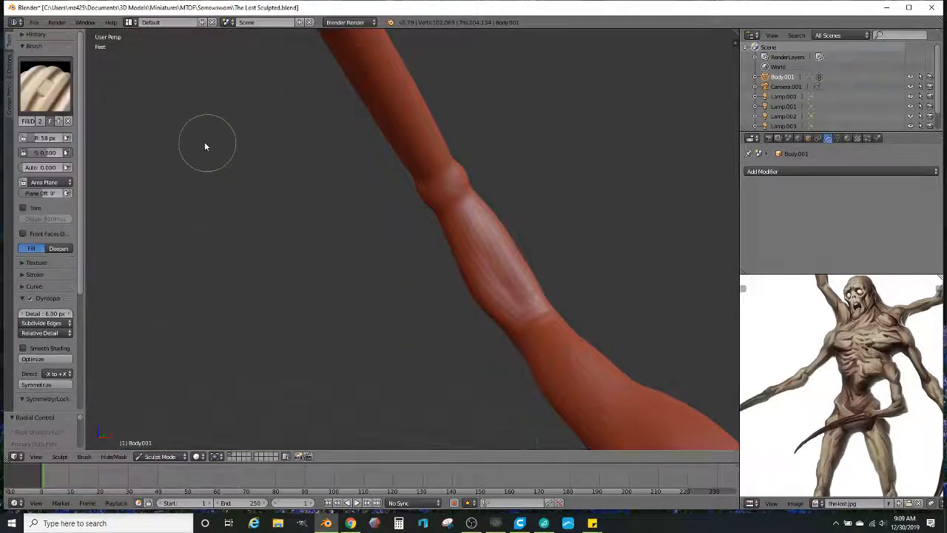
pyautogui.click(45, 85)
pyautogui.click(193, 145)
pyautogui.moveTo(444, 192); pyautogui.dragTo(545, 264, button='middle')
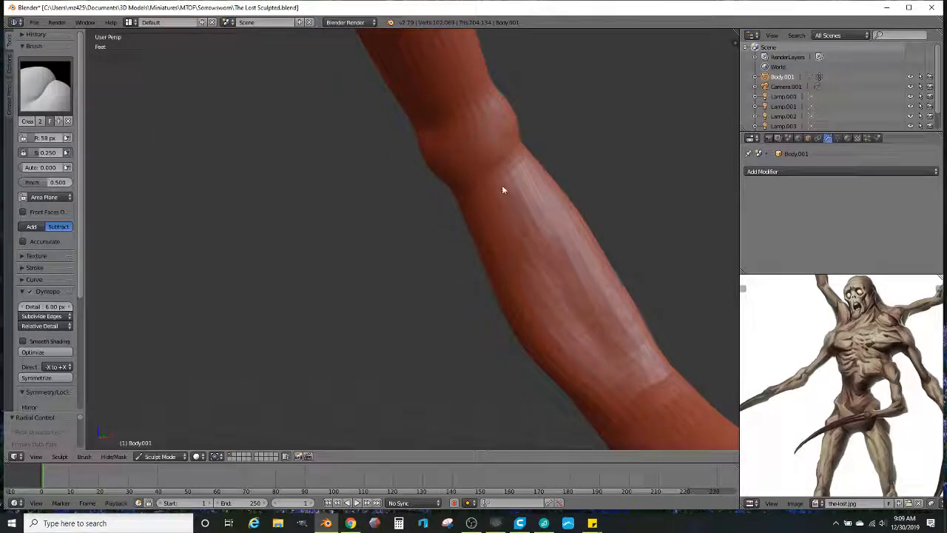
pyautogui.moveTo(465, 129); pyautogui.dragTo(493, 177)
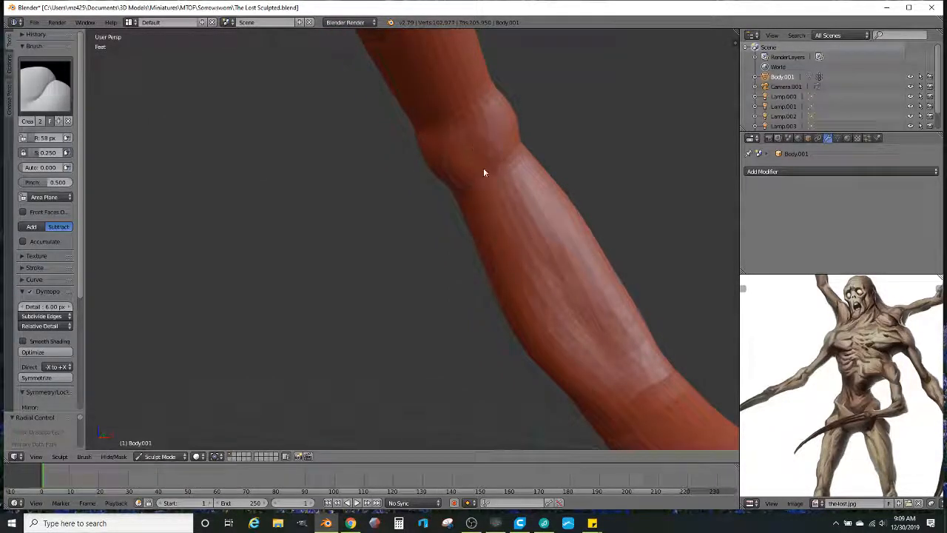
pyautogui.moveTo(463, 137); pyautogui.dragTo(481, 181)
pyautogui.scroll(-8, 482, 222)
pyautogui.moveTo(481, 227)
pyautogui.mouseDown(button='middle')
pyautogui.moveTo(520, 207)
pyautogui.moveTo(527, 249)
pyautogui.moveTo(494, 309)
pyautogui.moveTo(481, 259)
pyautogui.mouseUp(button='middle')
pyautogui.scroll(-3, 493, 310)
pyautogui.moveTo(496, 296)
pyautogui.keyDown('shift'); pyautogui.mouseDown(button='middle')
pyautogui.moveTo(497, 266)
pyautogui.moveTo(526, 258)
pyautogui.moveTo(516, 274)
pyautogui.moveTo(495, 263)
pyautogui.mouseUp(button='middle'); pyautogui.keyUp('shift')
pyautogui.scroll(-1, 498, 265)
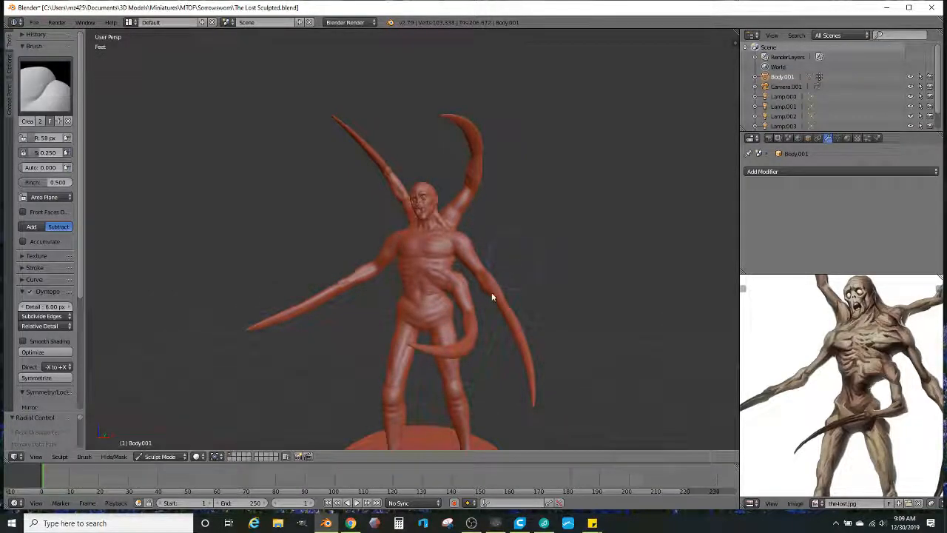
pyautogui.moveTo(487, 295); pyautogui.dragTo(526, 298, button='middle')
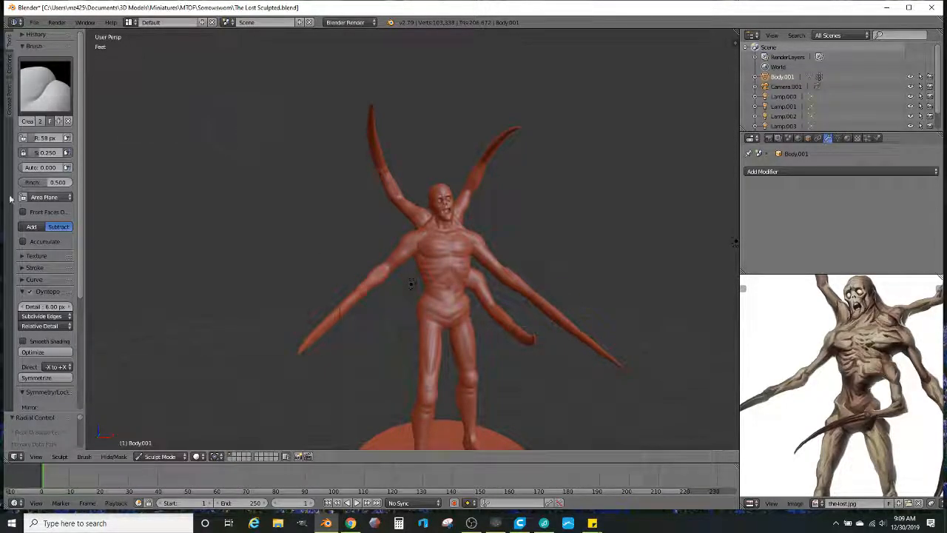
# Step: Add a raised wrist ring to the other raised back arm with the Blob brush
pyautogui.click(45, 86)
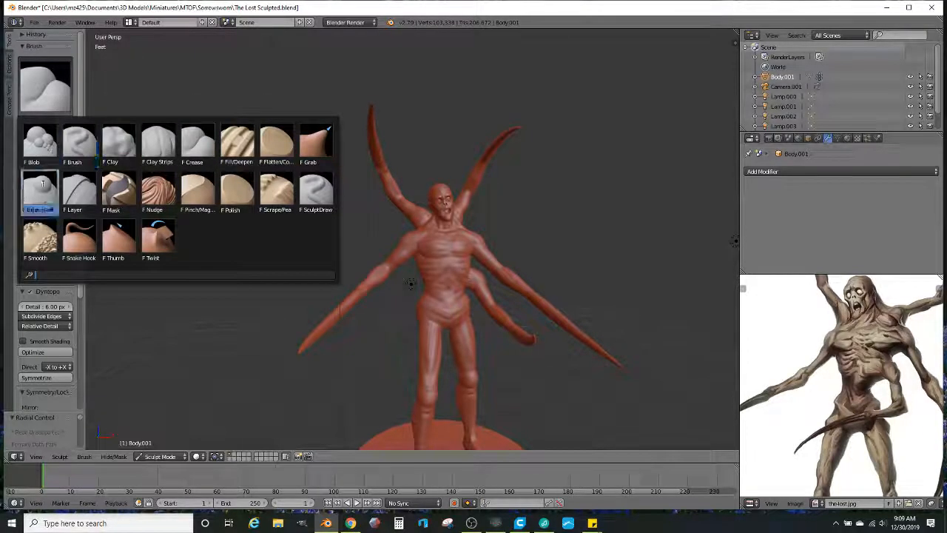
pyautogui.click(40, 145)
pyautogui.moveTo(429, 159)
pyautogui.keyDown('shift'); pyautogui.mouseDown(button='middle')
pyautogui.moveTo(385, 209)
pyautogui.moveTo(395, 185)
pyautogui.moveTo(431, 253)
pyautogui.mouseUp(button='middle'); pyautogui.keyUp('shift')
pyautogui.scroll(3, 386, 210)
pyautogui.scroll(4, 417, 229)
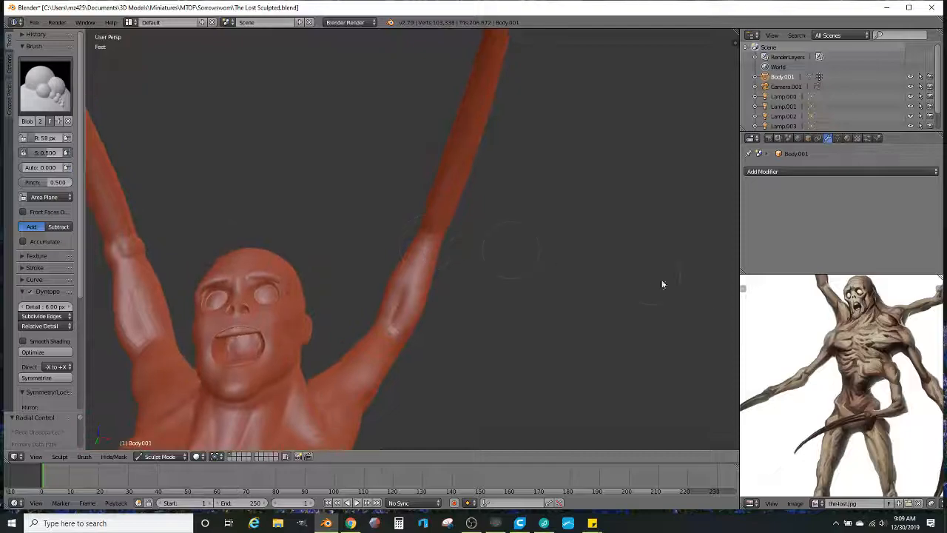
pyautogui.scroll(-1, 811, 333)
pyautogui.moveTo(812, 334); pyautogui.dragTo(795, 361, button='middle')
pyautogui.scroll(3, 445, 243)
pyautogui.moveTo(444, 243); pyautogui.dragTo(442, 257, button='middle')
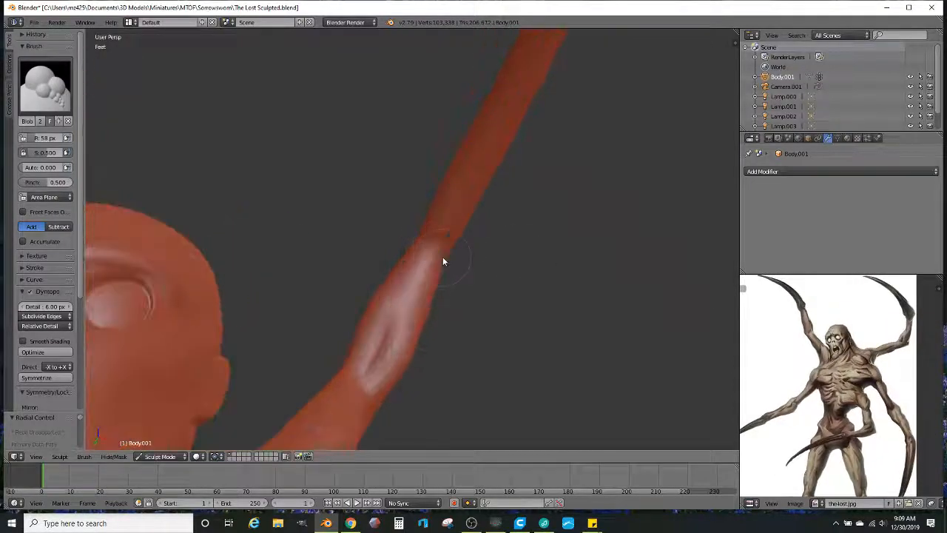
pyautogui.scroll(2, 448, 245)
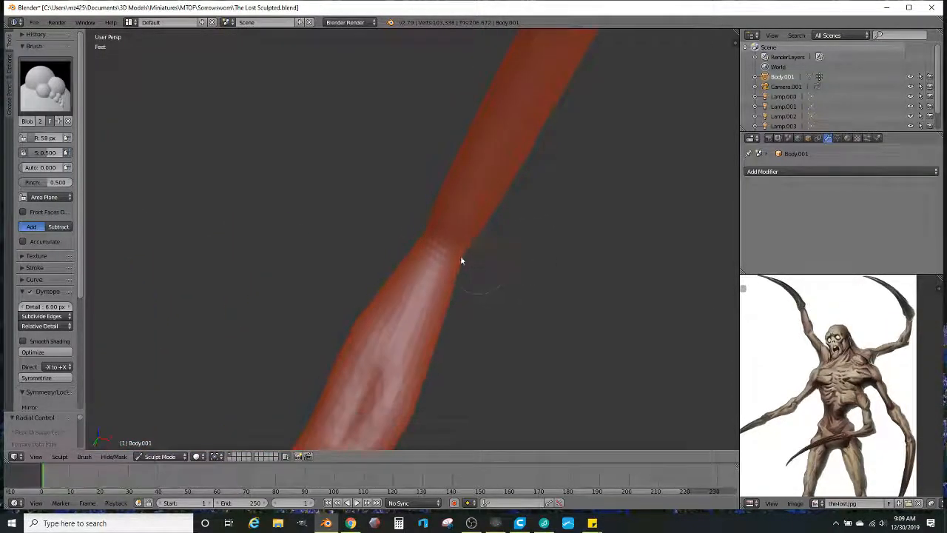
pyautogui.moveTo(412, 237)
pyautogui.mouseDown(button='middle')
pyautogui.moveTo(540, 267)
pyautogui.moveTo(448, 286)
pyautogui.moveTo(398, 282)
pyautogui.moveTo(410, 247)
pyautogui.mouseUp(button='middle')
pyautogui.moveTo(444, 211)
pyautogui.mouseDown(button='middle')
pyautogui.moveTo(374, 290)
pyautogui.moveTo(406, 232)
pyautogui.mouseUp(button='middle')
pyautogui.moveTo(392, 269)
pyautogui.mouseDown(button='middle')
pyautogui.moveTo(265, 236)
pyautogui.moveTo(399, 217)
pyautogui.moveTo(437, 260)
pyautogui.moveTo(418, 168)
pyautogui.moveTo(459, 218)
pyautogui.moveTo(438, 210)
pyautogui.moveTo(510, 190)
pyautogui.moveTo(362, 193)
pyautogui.moveTo(429, 194)
pyautogui.moveTo(484, 176)
pyautogui.moveTo(484, 148)
pyautogui.moveTo(364, 206)
pyautogui.mouseUp(button='middle')
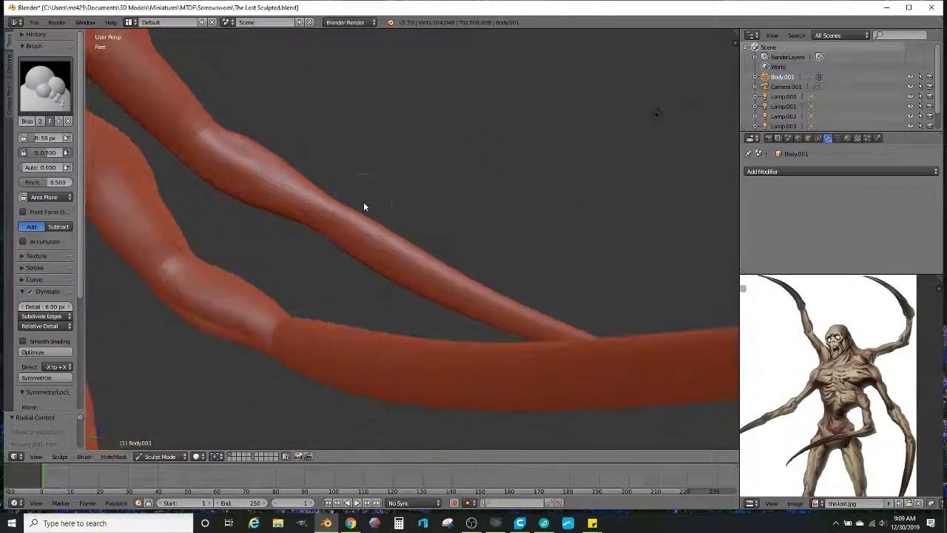
# Step: Build up bulging wrist joints on the two neighbouring lower arms with the Blob brush
pyautogui.moveTo(342, 197); pyautogui.dragTo(319, 237)
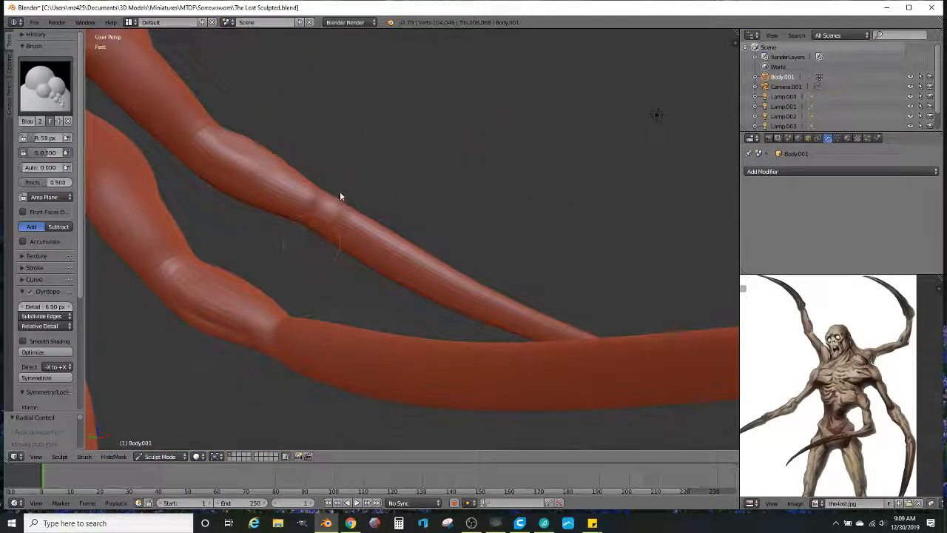
pyautogui.moveTo(318, 237); pyautogui.dragTo(435, 192, button='middle')
pyautogui.hotkey('ctrl', 'z')
pyautogui.moveTo(467, 183); pyautogui.dragTo(488, 202)
pyautogui.moveTo(489, 202)
pyautogui.mouseDown(button='middle')
pyautogui.moveTo(402, 167)
pyautogui.moveTo(484, 200)
pyautogui.moveTo(467, 176)
pyautogui.mouseUp(button='middle')
pyautogui.moveTo(467, 175); pyautogui.dragTo(474, 182)
pyautogui.moveTo(598, 301); pyautogui.dragTo(382, 308, button='middle')
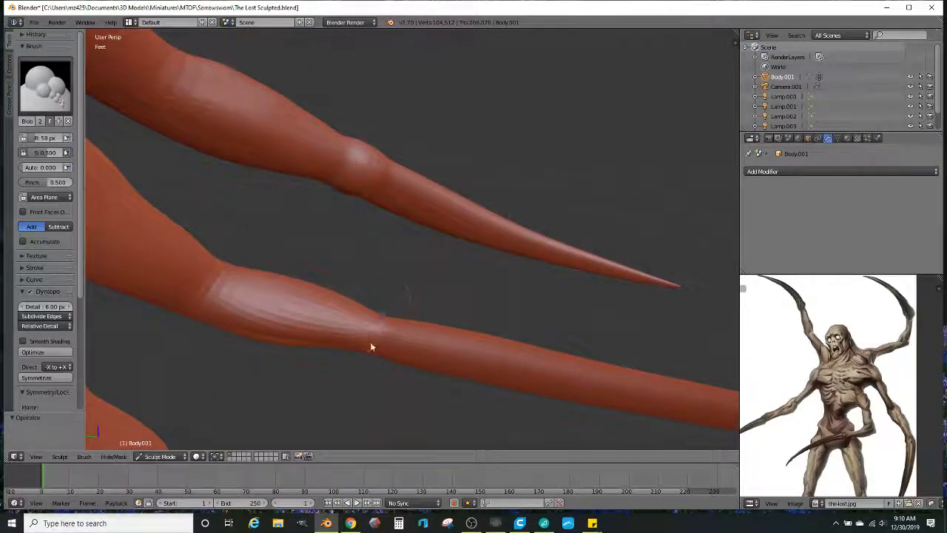
pyautogui.moveTo(368, 347); pyautogui.dragTo(511, 317, button='middle')
pyautogui.moveTo(454, 282)
pyautogui.mouseDown(button='middle')
pyautogui.moveTo(496, 360)
pyautogui.moveTo(470, 224)
pyautogui.moveTo(350, 129)
pyautogui.mouseUp(button='middle')
# Step: Carve creases around the lower arms' wrist bulges with the Crease brush
pyautogui.click(61, 94)
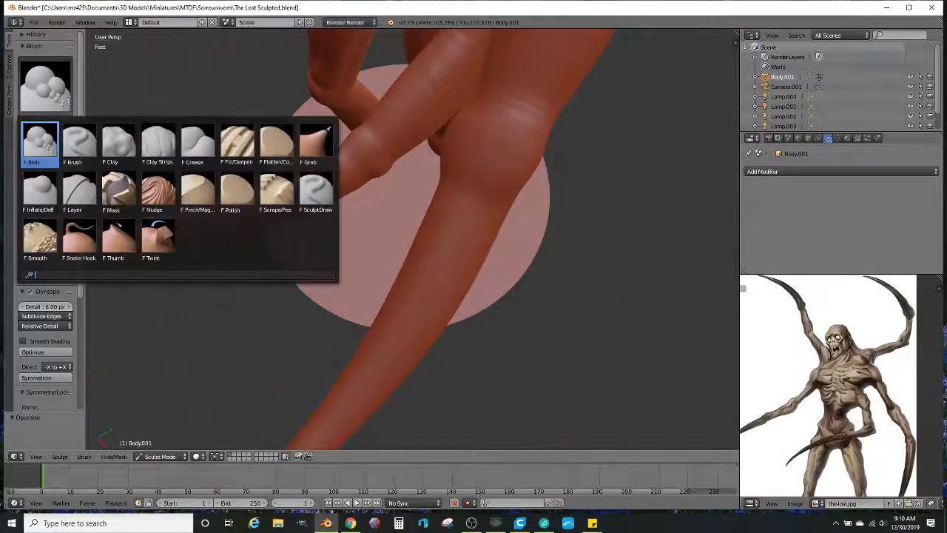
pyautogui.click(205, 152)
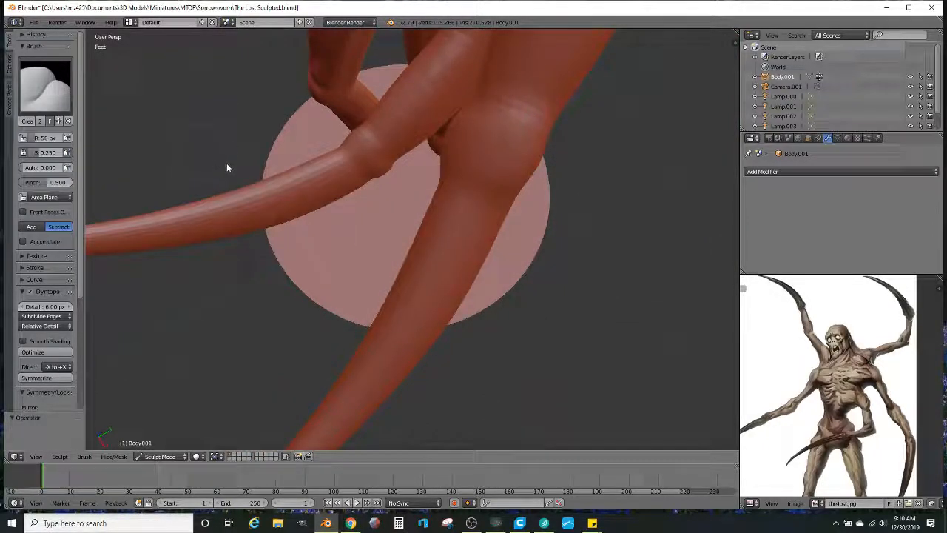
pyautogui.moveTo(444, 215); pyautogui.dragTo(422, 197, button='middle')
pyautogui.moveTo(362, 141); pyautogui.dragTo(403, 165)
pyautogui.moveTo(369, 205); pyautogui.dragTo(471, 277, button='middle')
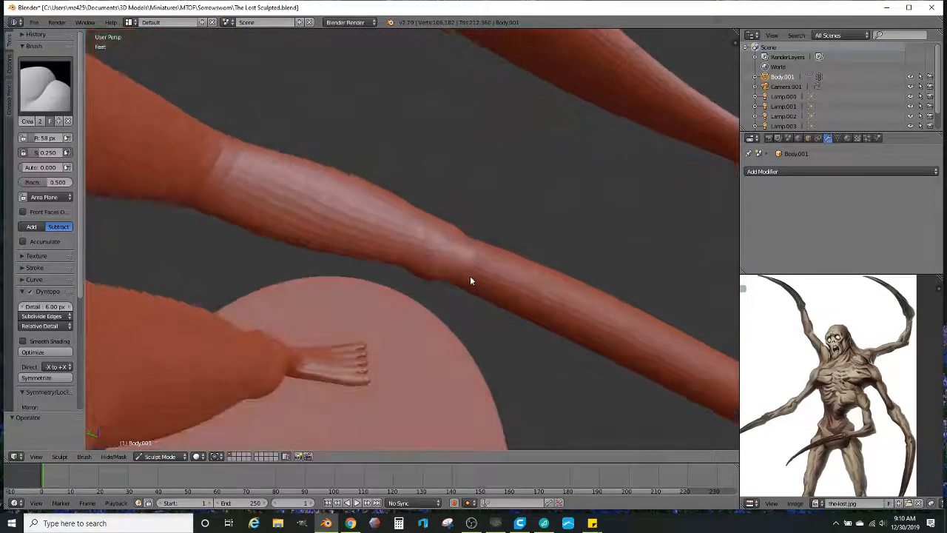
pyautogui.moveTo(480, 205)
pyautogui.mouseDown(button='middle')
pyautogui.moveTo(474, 262)
pyautogui.moveTo(495, 190)
pyautogui.moveTo(480, 224)
pyautogui.moveTo(437, 260)
pyautogui.moveTo(422, 230)
pyautogui.moveTo(423, 184)
pyautogui.moveTo(365, 216)
pyautogui.mouseUp(button='middle')
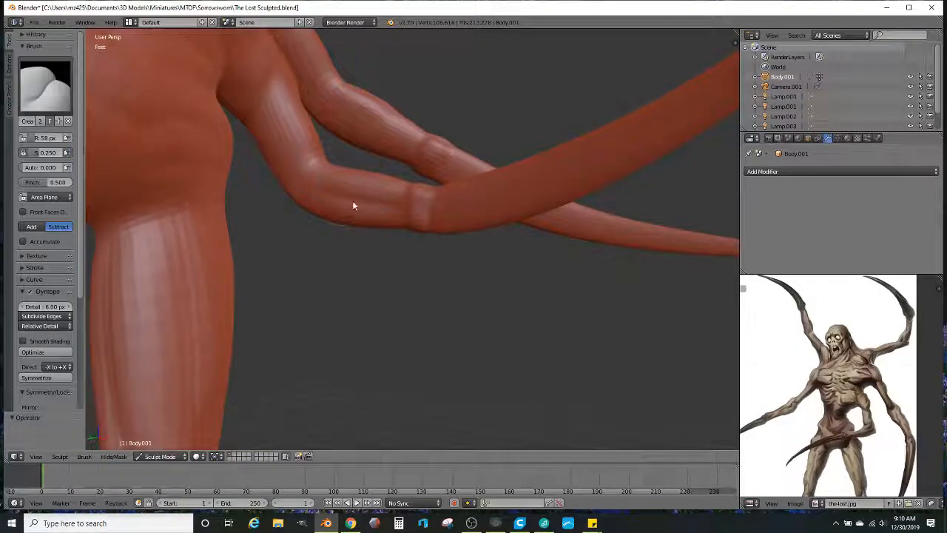
# Step: Carve lengthwise muscle grooves along the lower arm's forearm with the Crease brush
pyautogui.moveTo(473, 210)
pyautogui.mouseDown(button='middle')
pyautogui.moveTo(358, 252)
pyautogui.moveTo(416, 257)
pyautogui.moveTo(435, 271)
pyautogui.moveTo(450, 259)
pyautogui.moveTo(290, 148)
pyautogui.moveTo(384, 244)
pyautogui.moveTo(382, 230)
pyautogui.moveTo(362, 220)
pyautogui.mouseUp(button='middle')
pyautogui.moveTo(304, 180); pyautogui.dragTo(345, 198)
pyautogui.moveTo(254, 150); pyautogui.dragTo(333, 202)
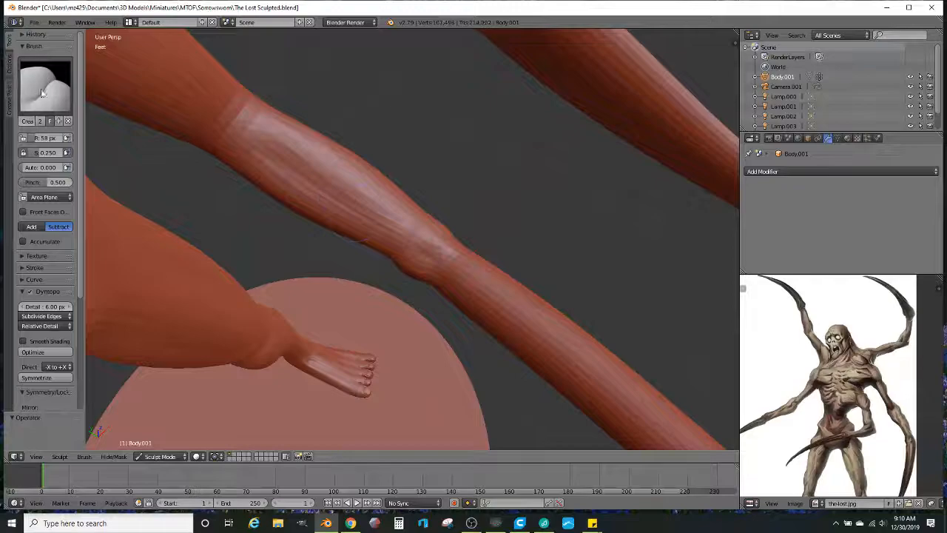
# Step: Add muscle volume to the lower arms' forearms with the Clay brush
pyautogui.click(41, 92)
pyautogui.click(120, 145)
pyautogui.moveTo(374, 173); pyautogui.dragTo(467, 156, button='middle')
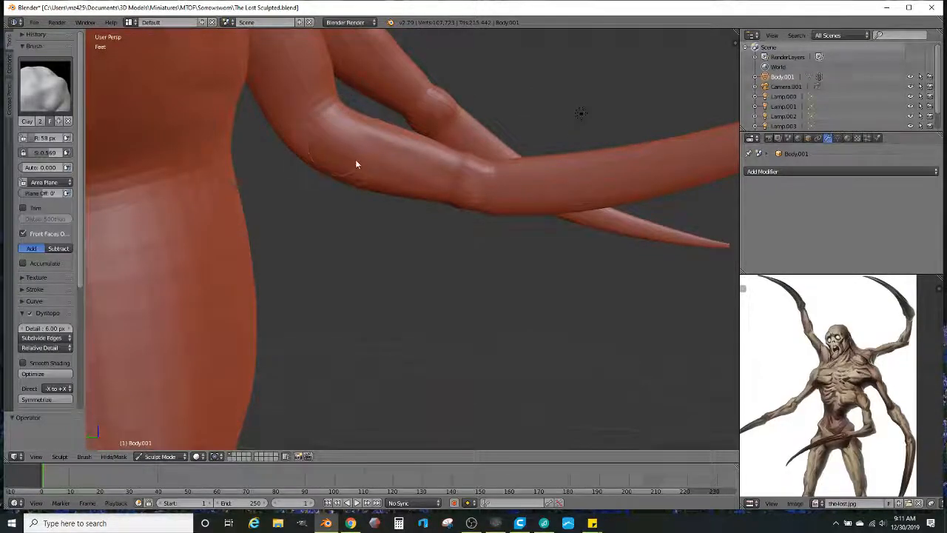
pyautogui.moveTo(415, 119); pyautogui.dragTo(480, 162, button='middle')
pyautogui.moveTo(451, 174); pyautogui.dragTo(497, 174)
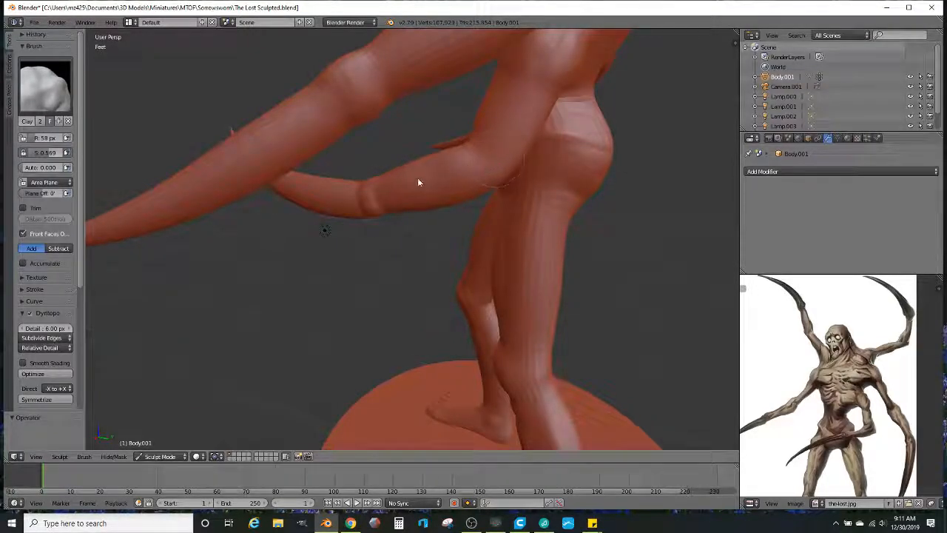
pyautogui.moveTo(426, 180)
pyautogui.mouseDown()
pyautogui.moveTo(455, 164)
pyautogui.moveTo(422, 174)
pyautogui.mouseUp()
# Step: Carve a crease into the forearm near the wrist ring of the raised arm beside the head with the Crease brush
pyautogui.moveTo(422, 174)
pyautogui.mouseDown(button='middle')
pyautogui.moveTo(614, 233)
pyautogui.moveTo(434, 211)
pyautogui.moveTo(456, 190)
pyautogui.moveTo(501, 177)
pyautogui.moveTo(493, 155)
pyautogui.moveTo(458, 236)
pyautogui.moveTo(482, 208)
pyautogui.moveTo(478, 278)
pyautogui.moveTo(461, 281)
pyautogui.moveTo(450, 262)
pyautogui.moveTo(474, 161)
pyautogui.moveTo(467, 238)
pyautogui.moveTo(419, 150)
pyautogui.moveTo(486, 237)
pyautogui.moveTo(180, 176)
pyautogui.moveTo(498, 274)
pyautogui.mouseUp(button='middle')
pyautogui.scroll(3, 487, 237)
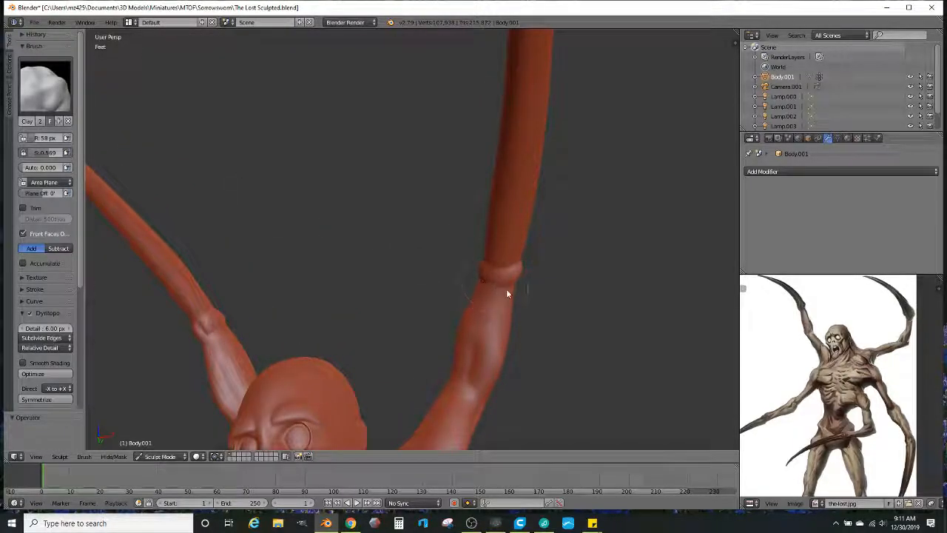
pyautogui.click(45, 85)
pyautogui.click(199, 143)
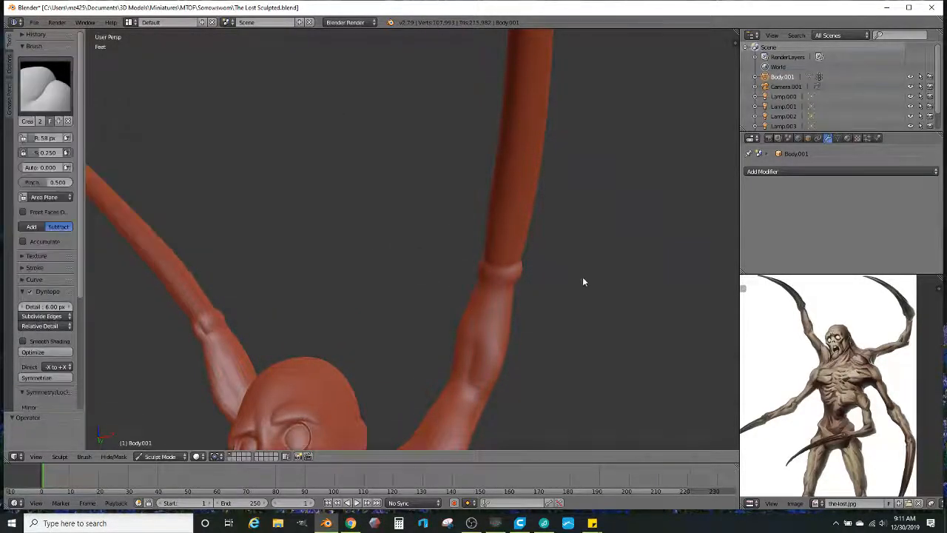
pyautogui.moveTo(578, 281); pyautogui.dragTo(498, 315, button='middle')
pyautogui.moveTo(438, 318)
pyautogui.mouseDown()
pyautogui.moveTo(414, 336)
pyautogui.moveTo(453, 294)
pyautogui.mouseUp()
pyautogui.moveTo(453, 295); pyautogui.dragTo(446, 313, button='middle')
# Step: Deepen the creases below the raised arm's wrist knob and along its forearm, finishing with a check of the whole figure
pyautogui.scroll(-5, 445, 312)
pyautogui.moveTo(402, 253)
pyautogui.mouseDown(button='middle')
pyautogui.moveTo(485, 307)
pyautogui.moveTo(569, 381)
pyautogui.mouseUp(button='middle')
pyautogui.scroll(3, 507, 312)
pyautogui.moveTo(507, 311); pyautogui.dragTo(418, 194, button='middle')
pyautogui.moveTo(454, 264)
pyautogui.mouseDown(button='middle')
pyautogui.moveTo(427, 256)
pyautogui.moveTo(535, 343)
pyautogui.moveTo(427, 138)
pyautogui.mouseUp(button='middle')
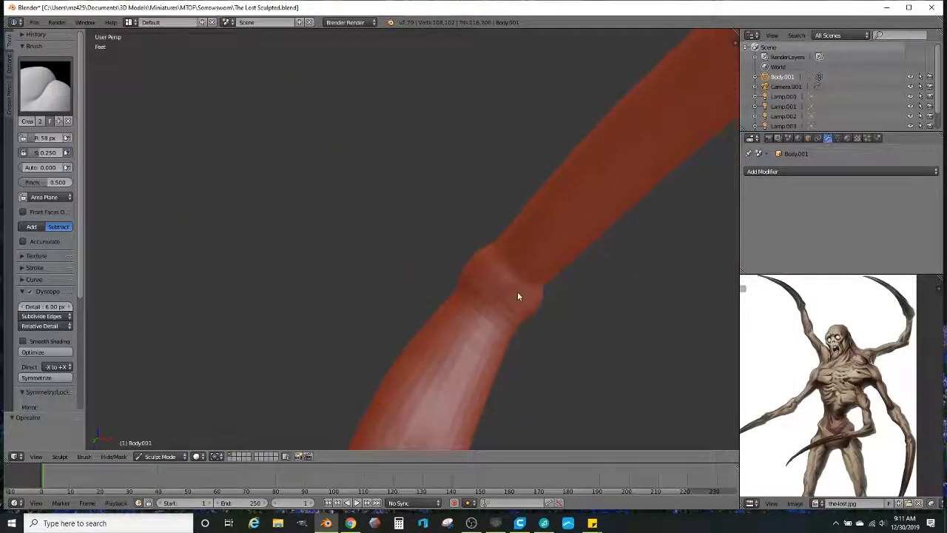
pyautogui.moveTo(488, 319); pyautogui.dragTo(470, 346)
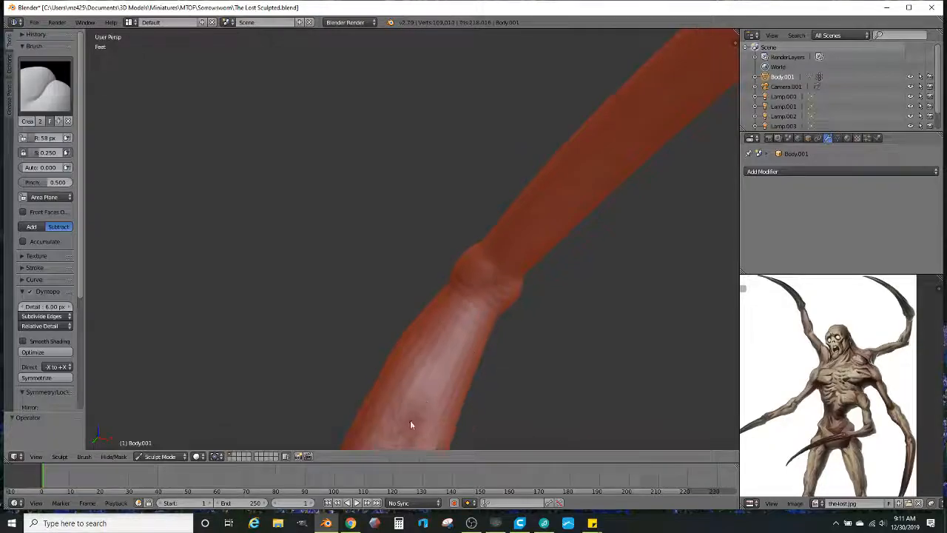
pyautogui.moveTo(431, 398)
pyautogui.mouseDown()
pyautogui.moveTo(446, 370)
pyautogui.moveTo(412, 434)
pyautogui.moveTo(425, 412)
pyautogui.moveTo(495, 362)
pyautogui.mouseUp()
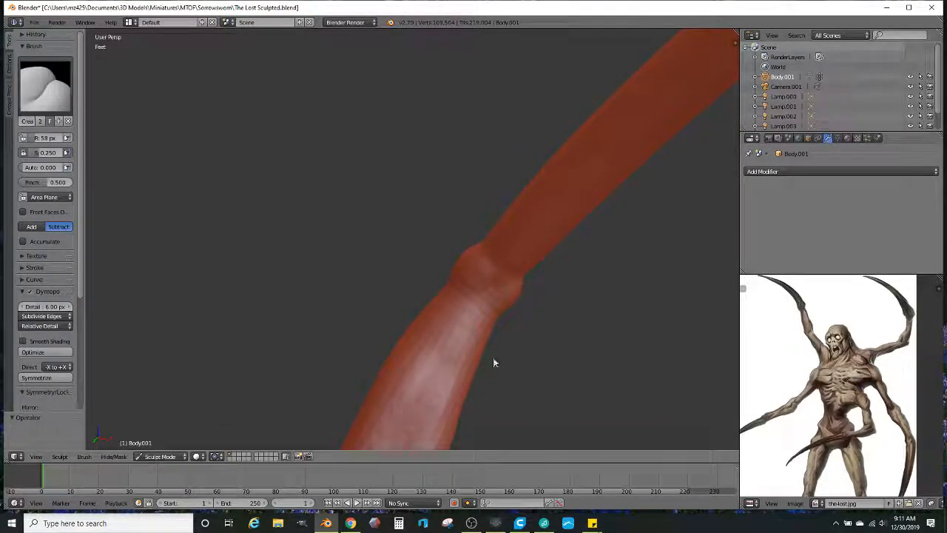
pyautogui.scroll(-11, 549, 335)
pyautogui.moveTo(539, 339); pyautogui.dragTo(514, 356, button='middle')
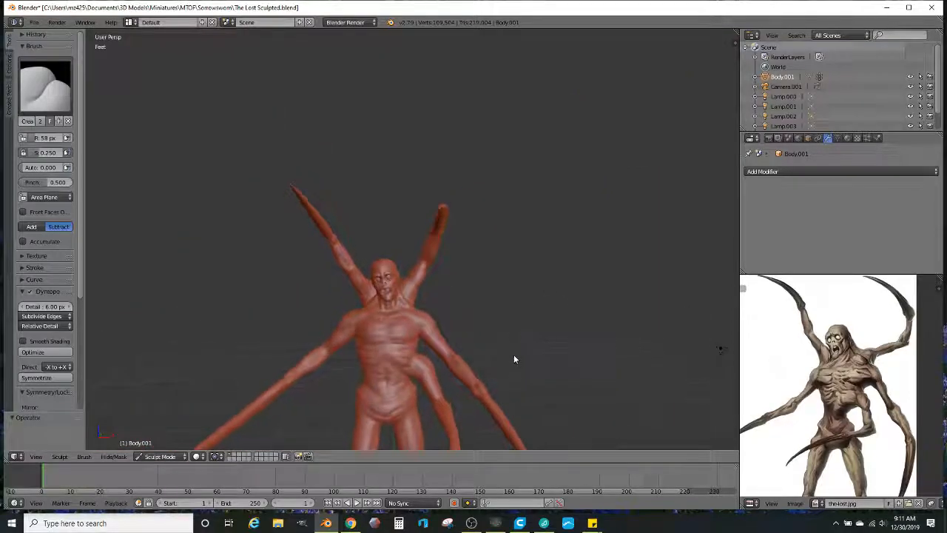
pyautogui.scroll(-5, 526, 277)
pyautogui.moveTo(546, 262); pyautogui.dragTo(375, 249, button='middle')
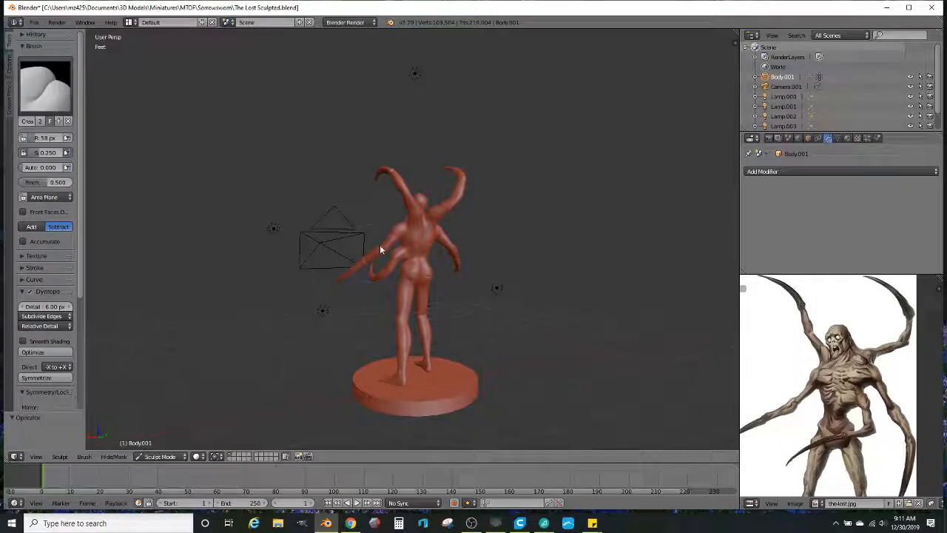
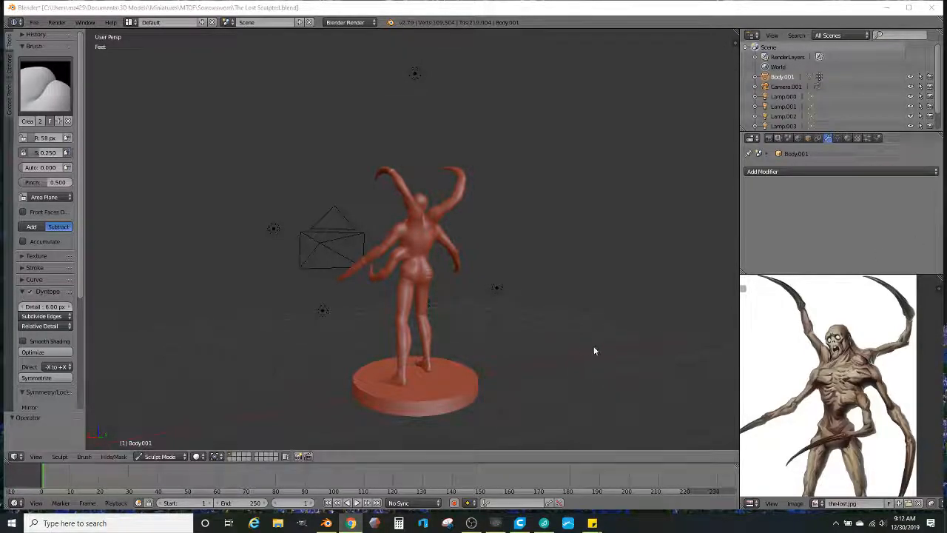
# Step: Carve shoulder-blade creases into both sides of the figure's upper back with the Crease brush
pyautogui.scroll(3, 436, 264)
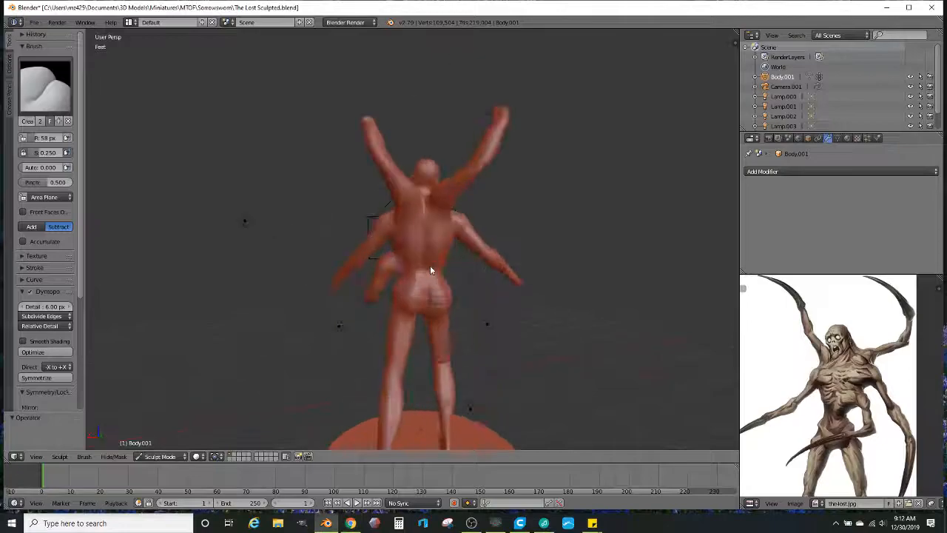
pyautogui.scroll(3, 431, 255)
pyautogui.scroll(2, 392, 239)
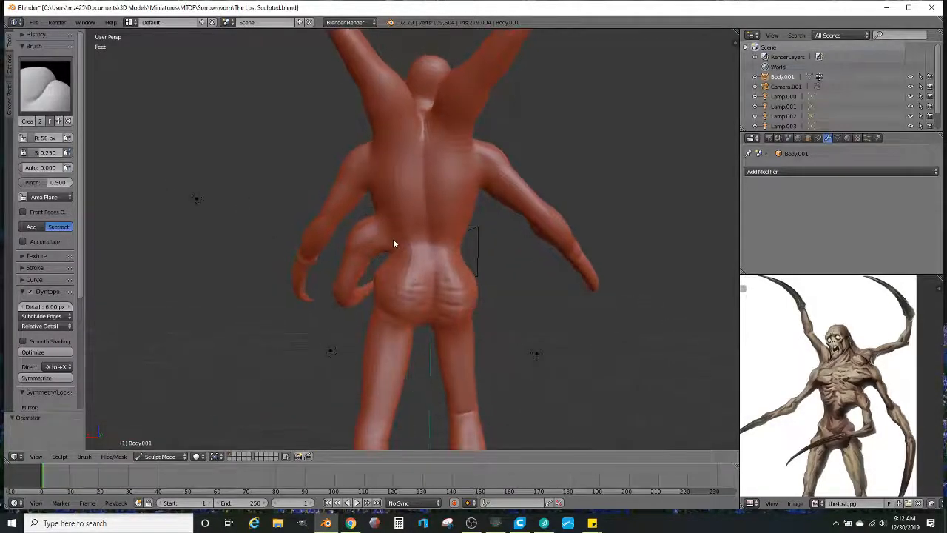
pyautogui.scroll(2, 389, 237)
pyautogui.scroll(3, 396, 235)
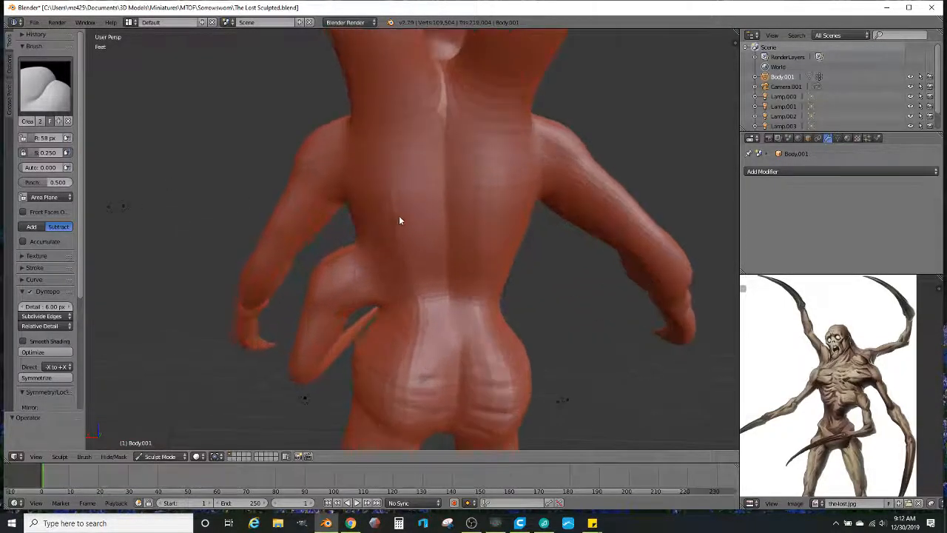
pyautogui.moveTo(389, 156)
pyautogui.mouseDown(button='middle')
pyautogui.moveTo(373, 139)
pyautogui.moveTo(392, 152)
pyautogui.mouseUp(button='middle')
pyautogui.moveTo(417, 192)
pyautogui.mouseDown()
pyautogui.moveTo(398, 158)
pyautogui.moveTo(391, 165)
pyautogui.mouseUp()
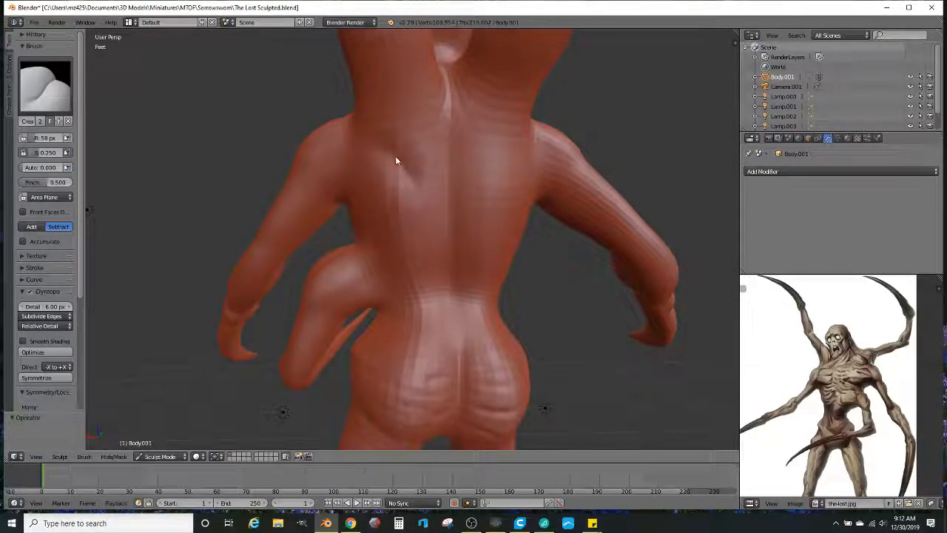
pyautogui.moveTo(491, 187)
pyautogui.mouseDown(button='middle')
pyautogui.moveTo(418, 199)
pyautogui.moveTo(435, 189)
pyautogui.mouseUp(button='middle')
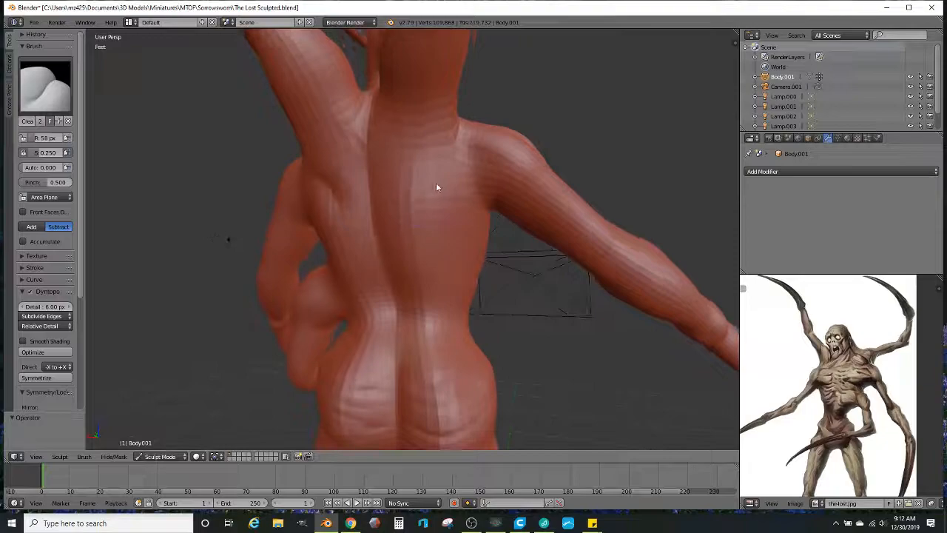
pyautogui.moveTo(412, 202)
pyautogui.mouseDown()
pyautogui.moveTo(442, 162)
pyautogui.moveTo(410, 204)
pyautogui.mouseUp()
pyautogui.moveTo(410, 204)
pyautogui.mouseDown(button='middle')
pyautogui.moveTo(446, 205)
pyautogui.moveTo(458, 238)
pyautogui.moveTo(461, 226)
pyautogui.mouseUp(button='middle')
pyautogui.moveTo(374, 281)
pyautogui.mouseDown(button='middle')
pyautogui.moveTo(380, 290)
pyautogui.moveTo(391, 222)
pyautogui.mouseUp(button='middle')
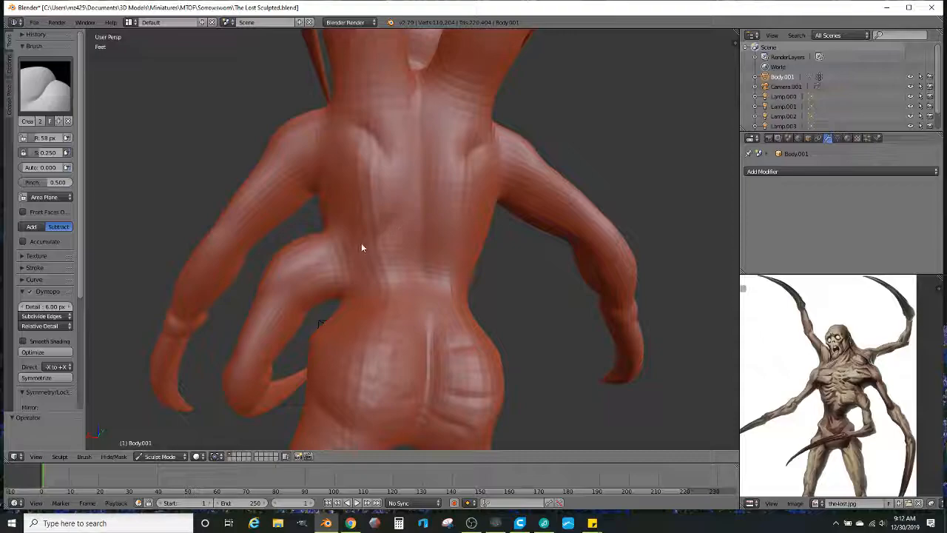
# Step: Carve muscle contours beneath the shoulder blades and around the top of the spine with the Crease brush
pyautogui.moveTo(417, 214); pyautogui.dragTo(402, 225, button='middle')
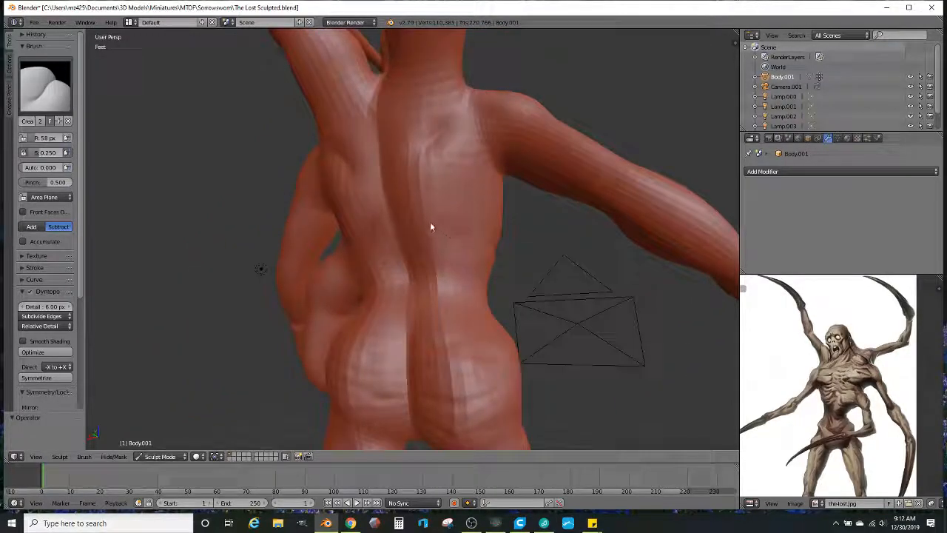
pyautogui.moveTo(454, 247)
pyautogui.mouseDown(button='middle')
pyautogui.moveTo(447, 267)
pyautogui.moveTo(460, 243)
pyautogui.moveTo(450, 254)
pyautogui.moveTo(455, 268)
pyautogui.moveTo(445, 227)
pyautogui.mouseUp(button='middle')
pyautogui.moveTo(492, 248); pyautogui.dragTo(440, 215, button='middle')
pyautogui.moveTo(464, 245); pyautogui.dragTo(364, 227, button='middle')
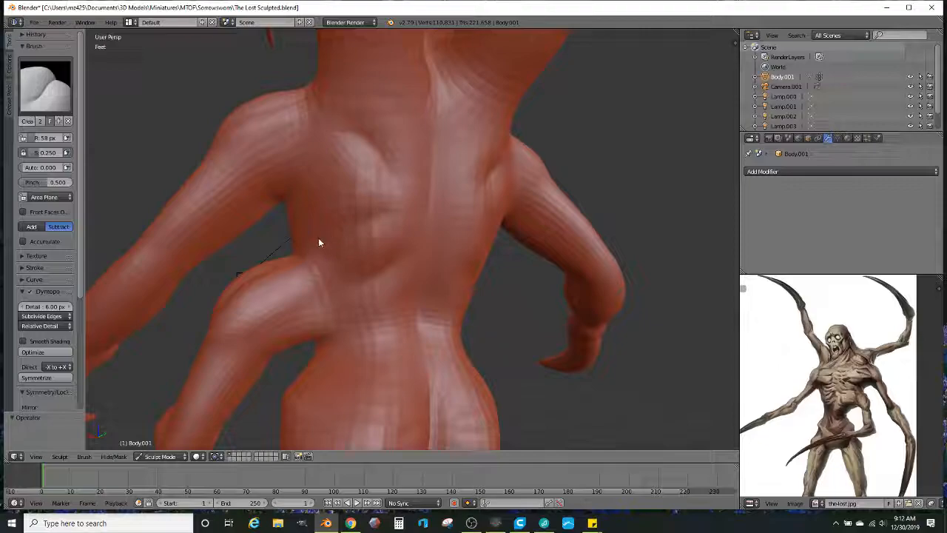
pyautogui.moveTo(400, 229)
pyautogui.mouseDown(button='middle')
pyautogui.moveTo(367, 250)
pyautogui.moveTo(358, 224)
pyautogui.mouseUp(button='middle')
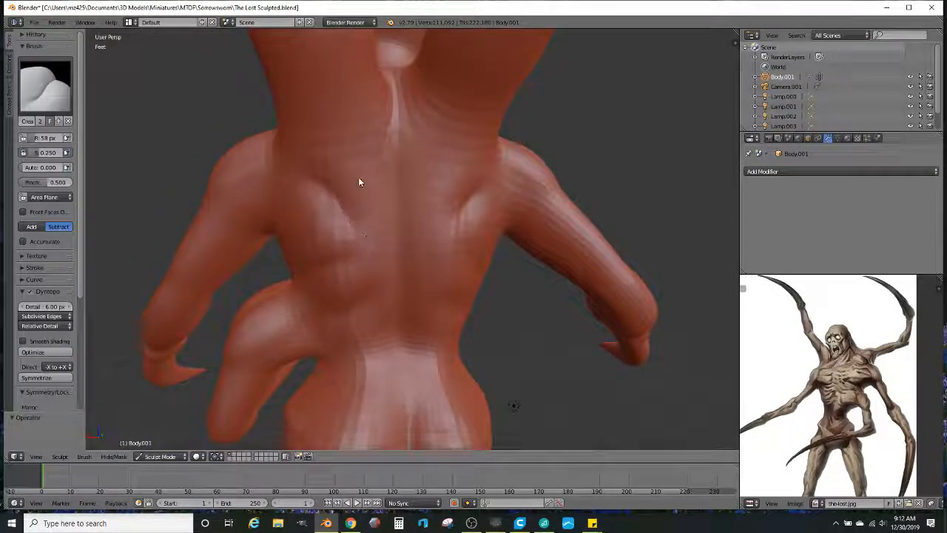
pyautogui.moveTo(381, 146)
pyautogui.mouseDown()
pyautogui.moveTo(368, 132)
pyautogui.moveTo(390, 155)
pyautogui.mouseUp()
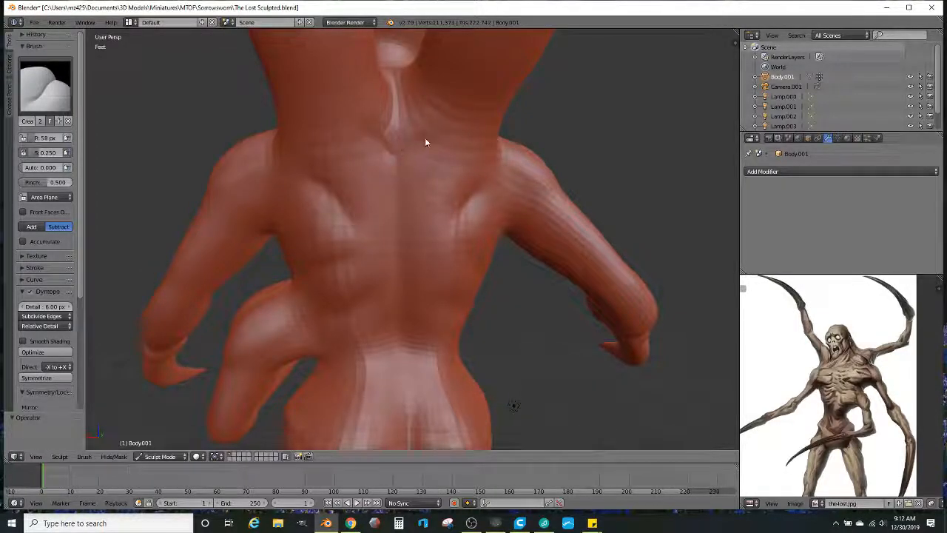
# Step: Carve creases across the lower back above the buttocks with the Crease brush
pyautogui.scroll(-6, 395, 207)
pyautogui.moveTo(395, 207)
pyautogui.mouseDown(button='middle')
pyautogui.moveTo(350, 213)
pyautogui.moveTo(390, 211)
pyautogui.mouseUp(button='middle')
pyautogui.moveTo(409, 260); pyautogui.dragTo(411, 224, button='middle')
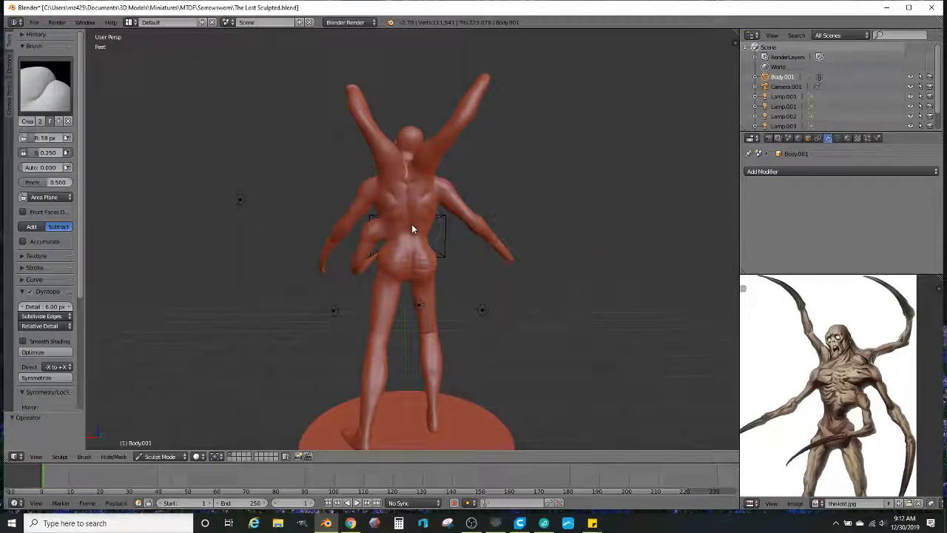
pyautogui.scroll(4, 413, 235)
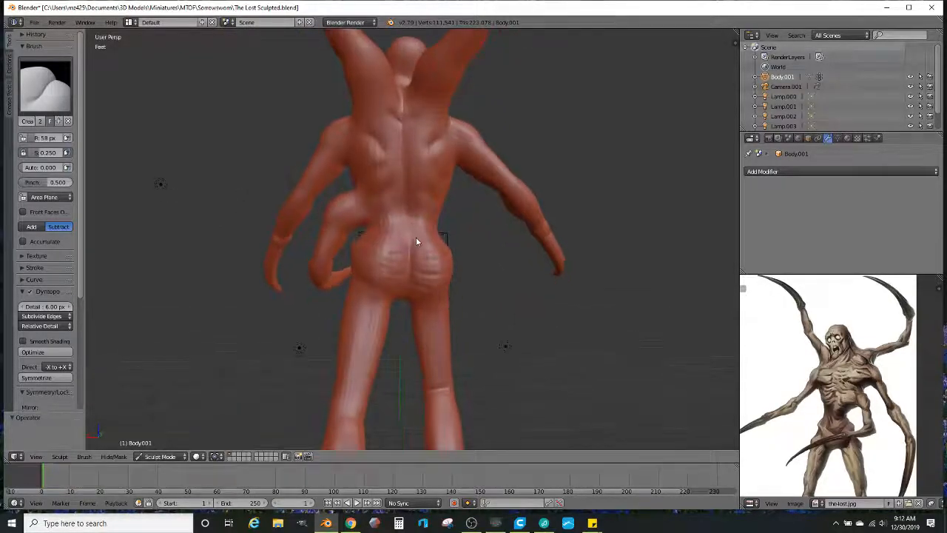
pyautogui.scroll(3, 414, 244)
pyautogui.moveTo(412, 246); pyautogui.dragTo(364, 207, button='middle')
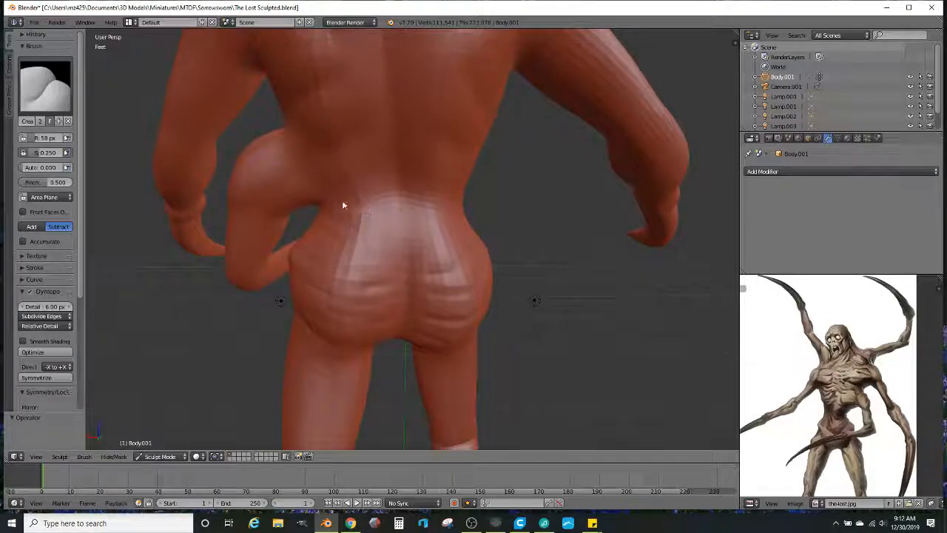
pyautogui.moveTo(451, 211)
pyautogui.mouseDown()
pyautogui.moveTo(426, 203)
pyautogui.moveTo(401, 233)
pyautogui.mouseUp()
pyautogui.scroll(-6, 402, 236)
pyautogui.moveTo(403, 240); pyautogui.dragTo(406, 212, button='middle')
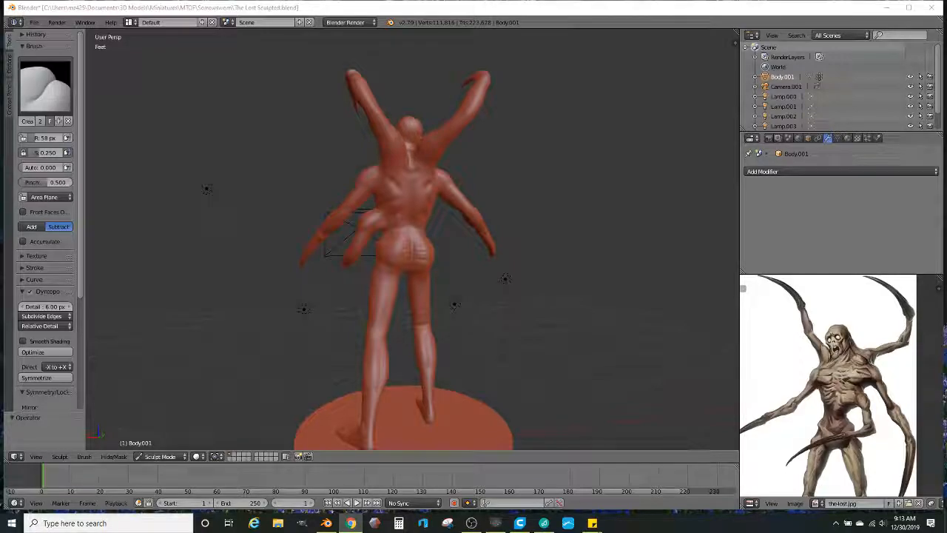
# Step: Carve rib creases into the side of the torso beneath the outstretched lower arm with the Crease brush
pyautogui.moveTo(530, 314)
pyautogui.mouseDown(button='middle')
pyautogui.moveTo(449, 316)
pyautogui.moveTo(552, 317)
pyautogui.moveTo(530, 315)
pyautogui.moveTo(609, 348)
pyautogui.moveTo(436, 339)
pyautogui.moveTo(444, 285)
pyautogui.moveTo(587, 298)
pyautogui.moveTo(578, 277)
pyautogui.moveTo(404, 323)
pyautogui.mouseUp(button='middle')
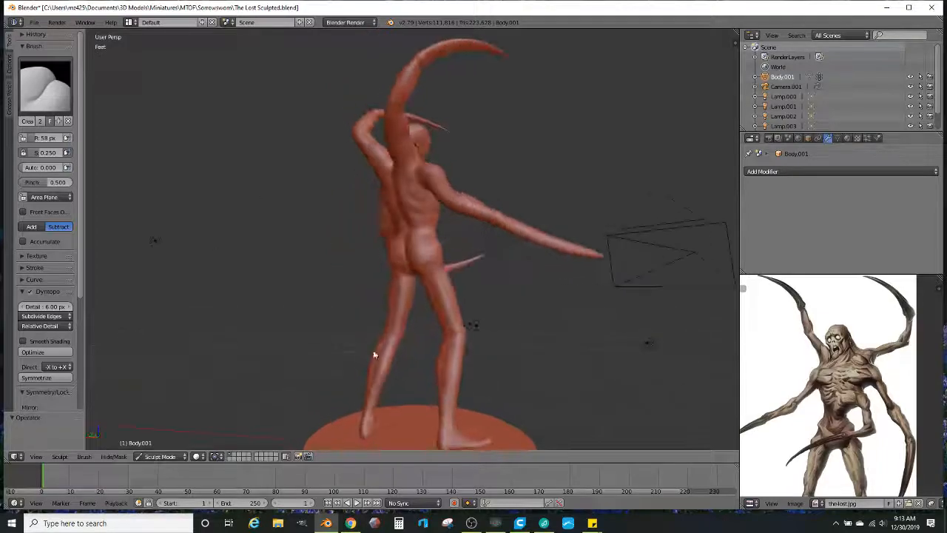
pyautogui.scroll(3, 465, 254)
pyautogui.moveTo(464, 254)
pyautogui.mouseDown(button='middle')
pyautogui.moveTo(452, 235)
pyautogui.moveTo(459, 298)
pyautogui.moveTo(454, 247)
pyautogui.moveTo(432, 259)
pyautogui.moveTo(428, 250)
pyautogui.moveTo(540, 247)
pyautogui.mouseUp(button='middle')
pyautogui.scroll(3, 452, 234)
pyautogui.moveTo(541, 232); pyautogui.dragTo(453, 221)
pyautogui.moveTo(542, 203)
pyautogui.mouseDown()
pyautogui.moveTo(496, 192)
pyautogui.moveTo(459, 141)
pyautogui.mouseUp()
pyautogui.moveTo(528, 319); pyautogui.dragTo(465, 311)
pyautogui.scroll(-3, 570, 324)
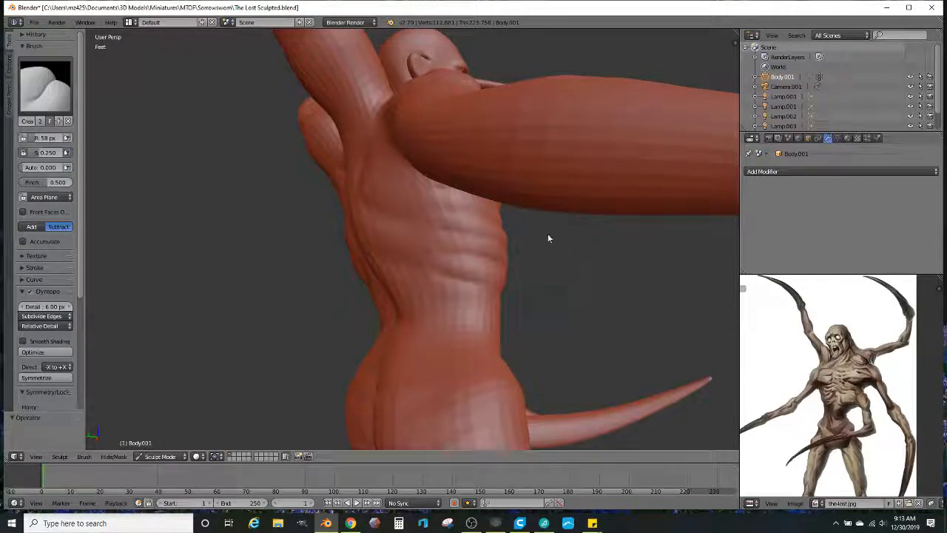
# Step: Compare the front of the figure with the reference artwork and examine the reference's head and neck up close
pyautogui.moveTo(576, 275)
pyautogui.mouseDown(button='middle')
pyautogui.moveTo(567, 274)
pyautogui.moveTo(539, 331)
pyautogui.moveTo(569, 317)
pyautogui.moveTo(381, 401)
pyautogui.moveTo(403, 320)
pyautogui.moveTo(447, 300)
pyautogui.moveTo(441, 324)
pyautogui.mouseUp(button='middle')
pyautogui.scroll(-3, 422, 317)
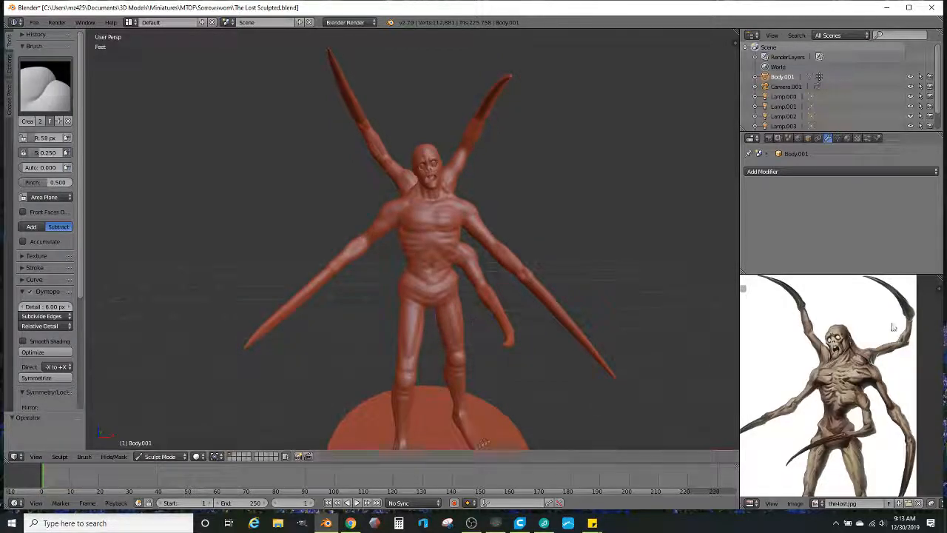
pyautogui.scroll(3, 894, 328)
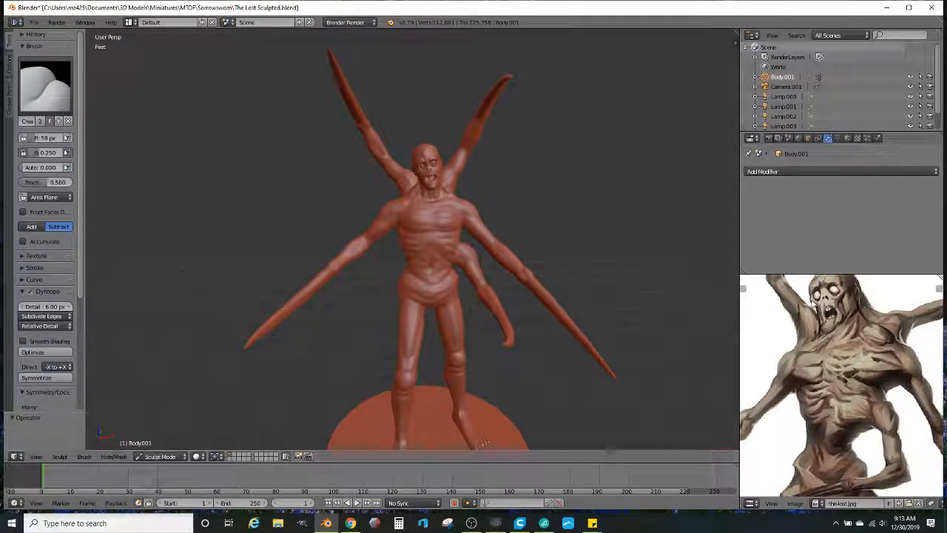
pyautogui.scroll(1, 807, 305)
pyautogui.moveTo(847, 306); pyautogui.dragTo(865, 403, button='middle')
pyautogui.scroll(2, 865, 402)
pyautogui.scroll(-1, 847, 371)
pyautogui.moveTo(479, 218); pyautogui.dragTo(397, 207, button='middle')
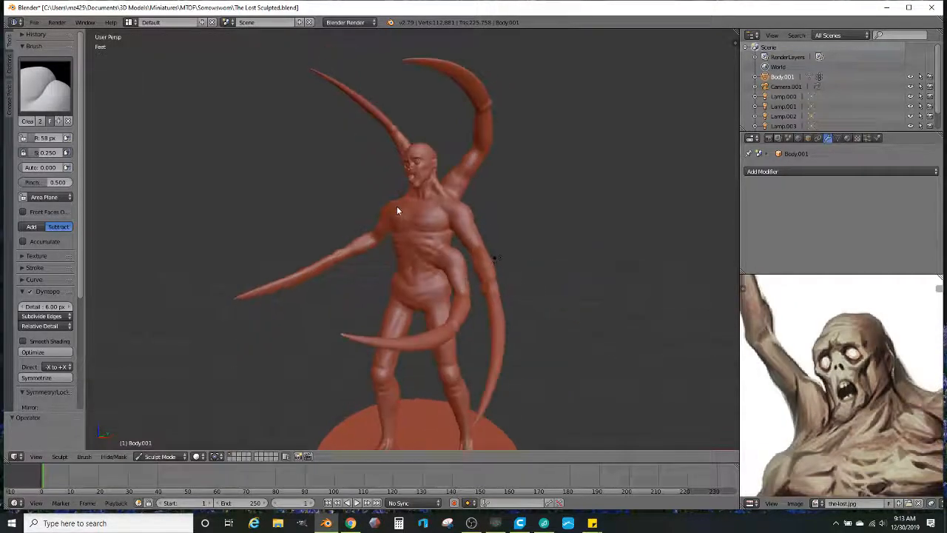
# Step: Set the Crease brush to Add and raise cheekbone ridges below the eyes toward the ears
pyautogui.scroll(6, 394, 299)
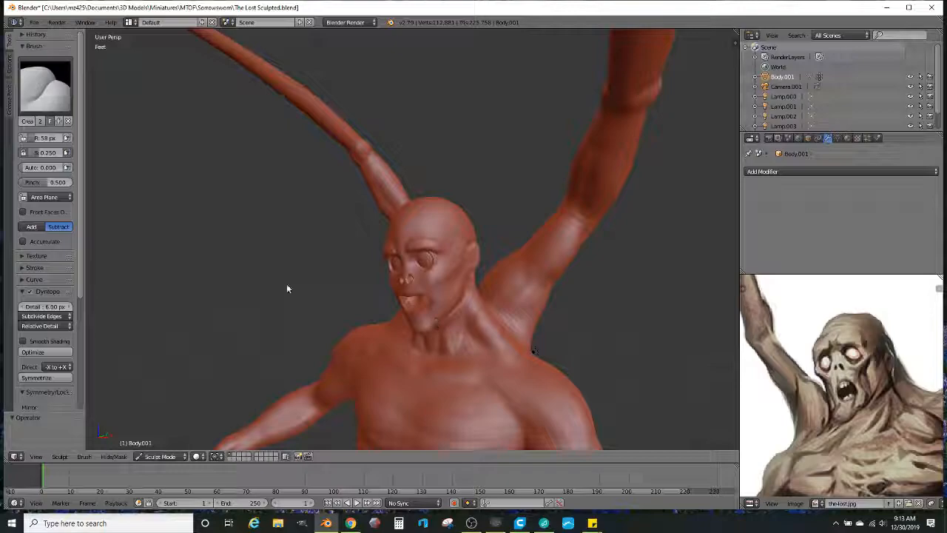
pyautogui.click(32, 226)
pyautogui.moveTo(403, 263)
pyautogui.mouseDown(button='middle')
pyautogui.moveTo(399, 234)
pyautogui.moveTo(433, 257)
pyautogui.mouseUp(button='middle')
pyautogui.scroll(1, 440, 242)
pyautogui.scroll(3, 433, 257)
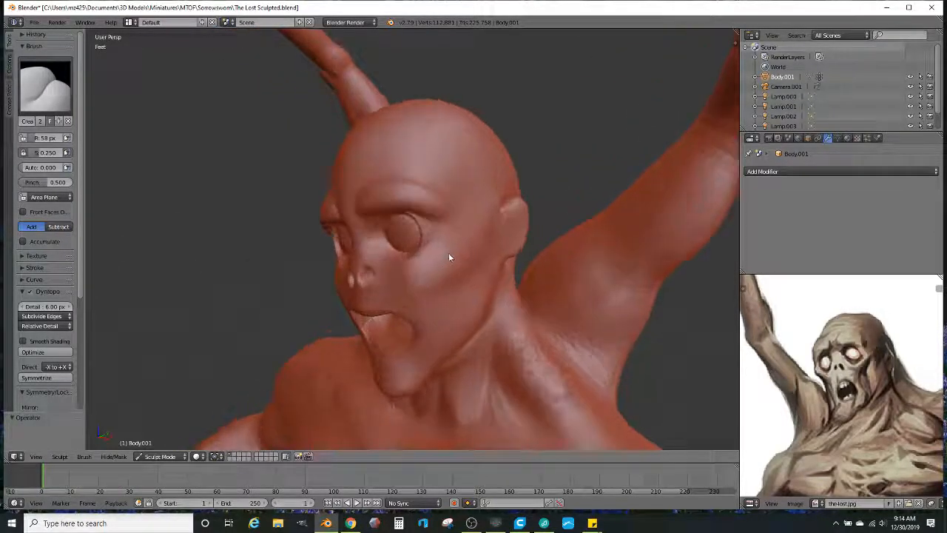
pyautogui.scroll(-2, 451, 247)
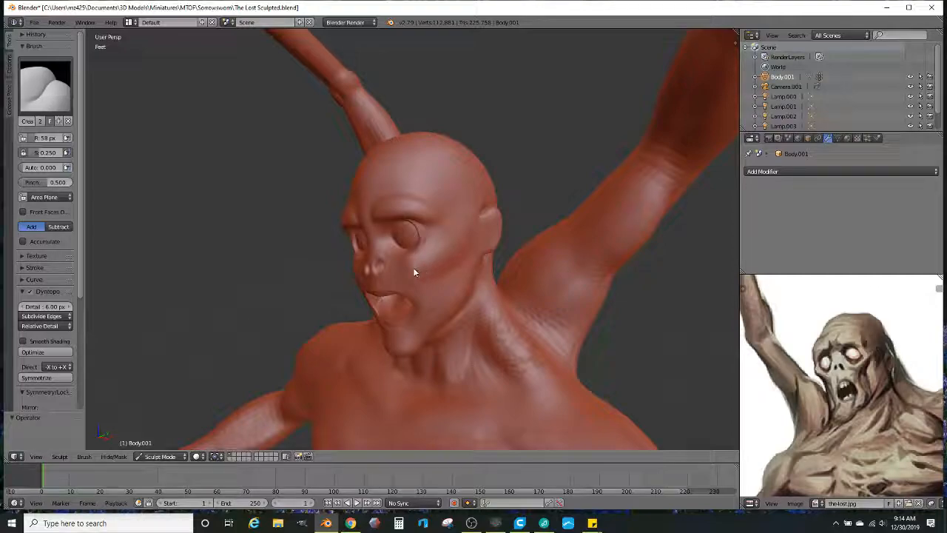
pyautogui.moveTo(407, 270); pyautogui.dragTo(462, 243)
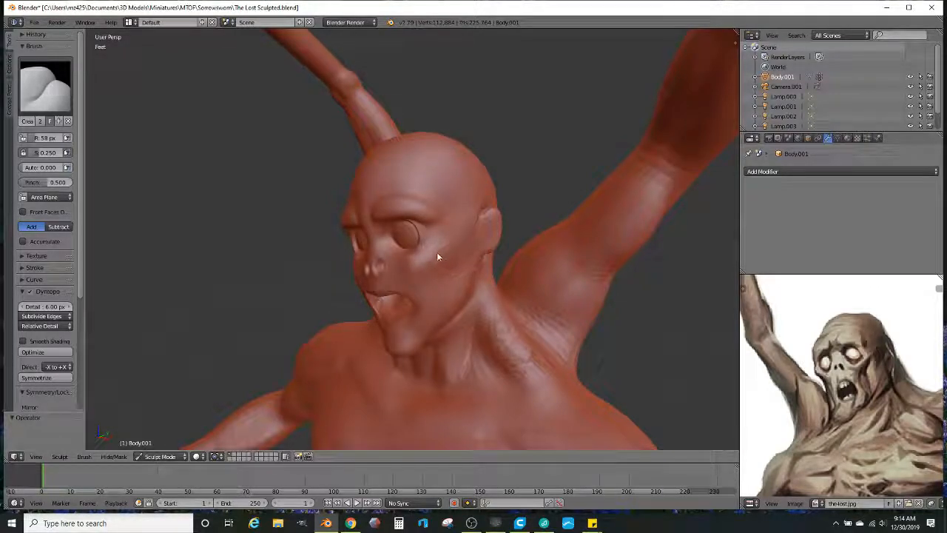
pyautogui.moveTo(410, 265); pyautogui.dragTo(409, 269)
pyautogui.moveTo(409, 269)
pyautogui.mouseDown(button='middle')
pyautogui.moveTo(523, 250)
pyautogui.moveTo(446, 272)
pyautogui.mouseUp(button='middle')
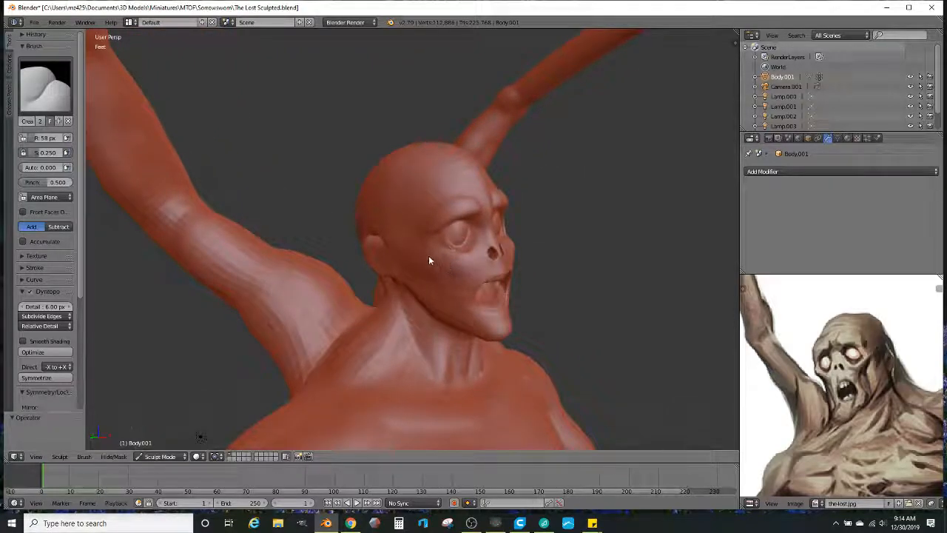
# Step: Raise the jawline from chin to ear on both sides of the head with the Crease brush
pyautogui.moveTo(466, 268)
pyautogui.mouseDown(button='middle')
pyautogui.moveTo(387, 260)
pyautogui.moveTo(395, 273)
pyautogui.moveTo(382, 280)
pyautogui.moveTo(405, 253)
pyautogui.moveTo(359, 265)
pyautogui.moveTo(413, 239)
pyautogui.mouseUp(button='middle')
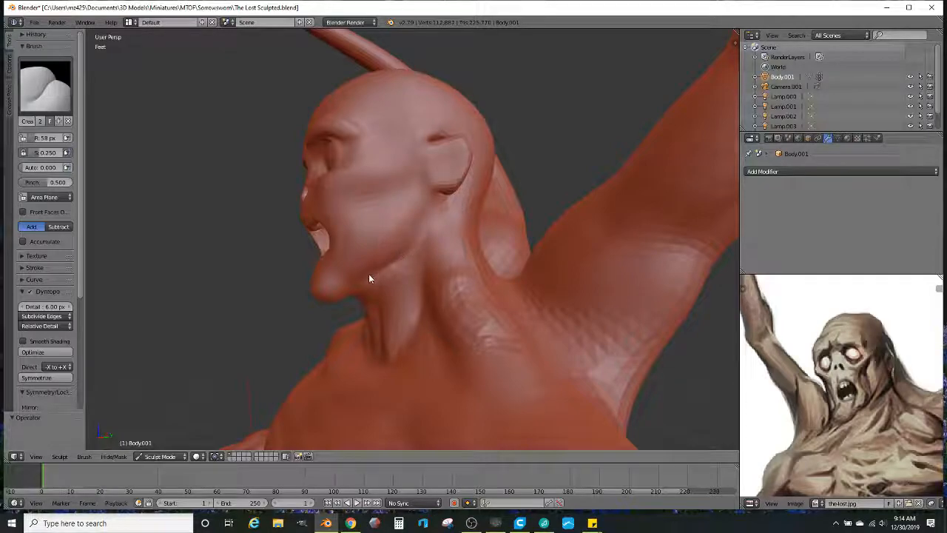
pyautogui.moveTo(344, 285); pyautogui.dragTo(419, 235)
pyautogui.moveTo(361, 281)
pyautogui.mouseDown(button='middle')
pyautogui.moveTo(503, 261)
pyautogui.moveTo(507, 285)
pyautogui.mouseUp(button='middle')
pyautogui.moveTo(475, 279); pyautogui.dragTo(413, 228)
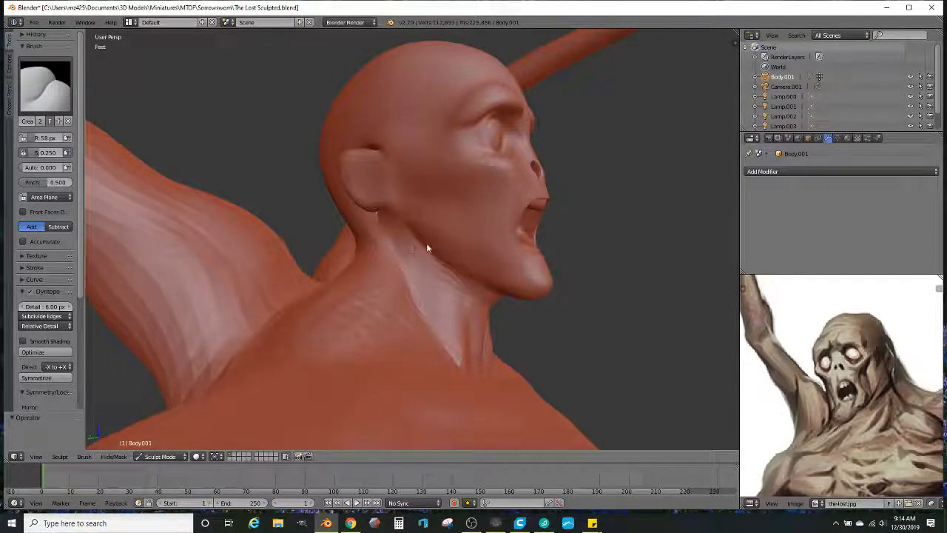
# Step: Switch to the Clay brush and build up the brow ridges and the forehead between the eyebrows
pyautogui.moveTo(460, 167)
pyautogui.mouseDown(button='middle')
pyautogui.moveTo(393, 217)
pyautogui.moveTo(348, 230)
pyautogui.mouseUp(button='middle')
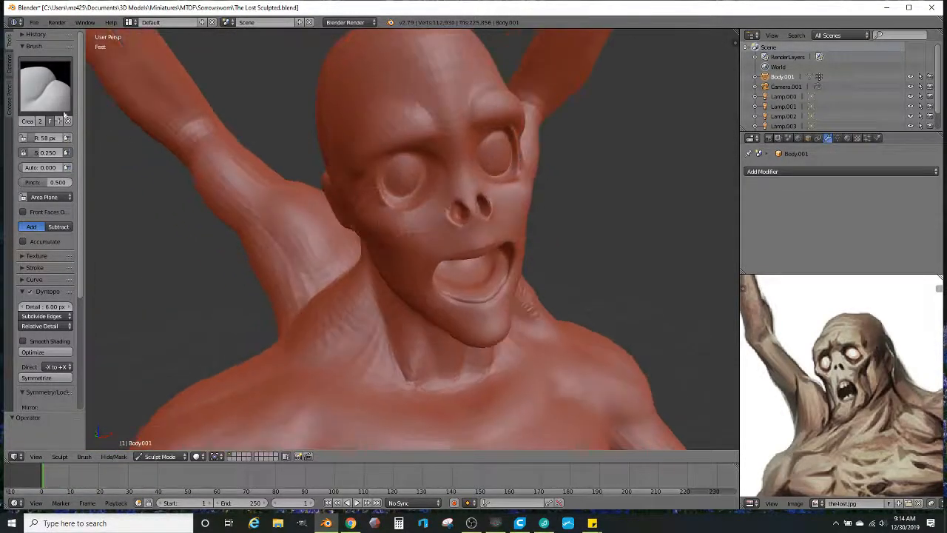
pyautogui.click(64, 111)
pyautogui.click(116, 143)
pyautogui.moveTo(440, 188)
pyautogui.mouseDown(button='middle')
pyautogui.moveTo(376, 204)
pyautogui.moveTo(386, 197)
pyautogui.moveTo(437, 234)
pyautogui.mouseUp(button='middle')
pyautogui.scroll(3, 437, 234)
pyautogui.scroll(-2, 434, 226)
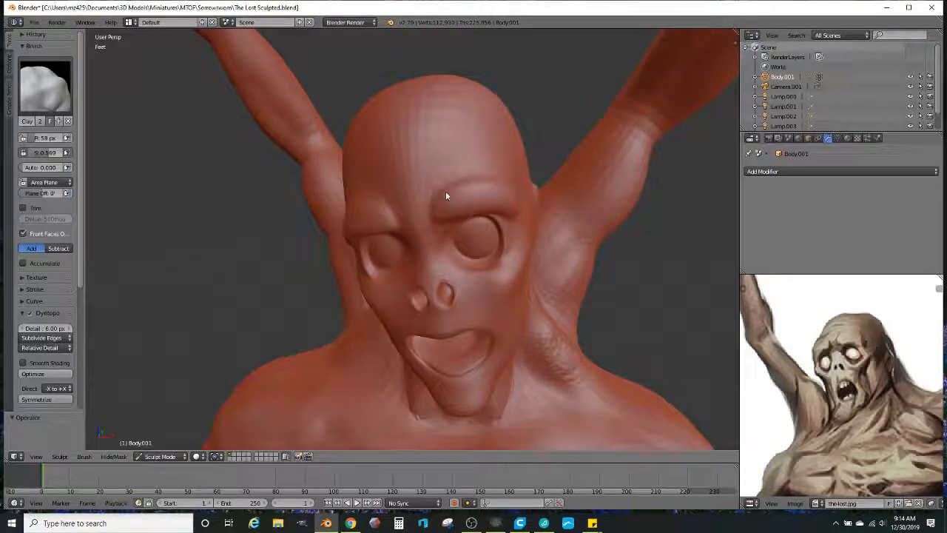
pyautogui.moveTo(477, 165)
pyautogui.mouseDown()
pyautogui.moveTo(490, 173)
pyautogui.moveTo(451, 178)
pyautogui.moveTo(436, 193)
pyautogui.mouseUp()
pyautogui.moveTo(468, 184); pyautogui.dragTo(498, 182, button='middle')
pyautogui.moveTo(498, 181)
pyautogui.mouseDown()
pyautogui.moveTo(426, 194)
pyautogui.moveTo(454, 177)
pyautogui.mouseUp()
pyautogui.moveTo(476, 183)
pyautogui.mouseDown(button='middle')
pyautogui.moveTo(438, 165)
pyautogui.moveTo(434, 180)
pyautogui.moveTo(458, 188)
pyautogui.mouseUp(button='middle')
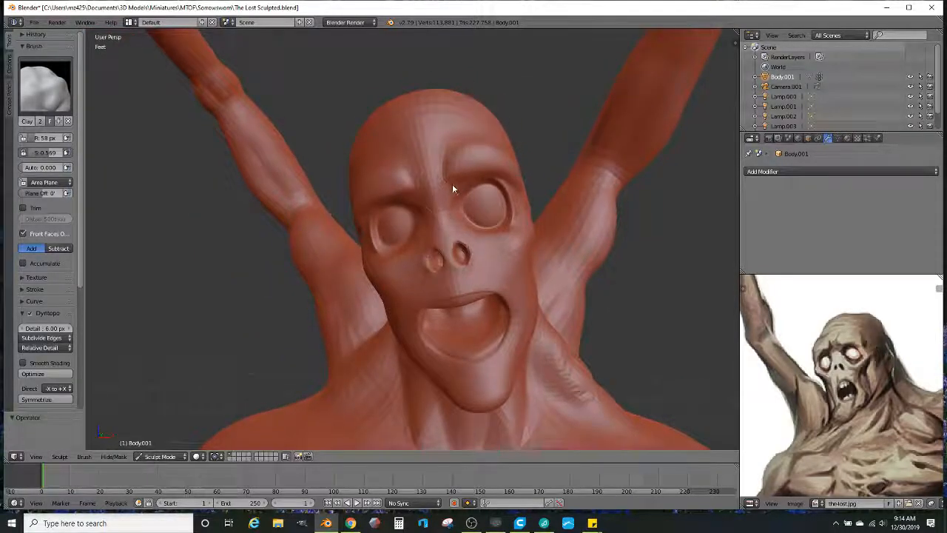
pyautogui.moveTo(452, 186); pyautogui.dragTo(452, 195)
# Step: Add volume beside the nose bridge and on the cheekbones below the eyes with the Clay brush
pyautogui.moveTo(456, 183)
pyautogui.mouseDown(button='middle')
pyautogui.moveTo(445, 173)
pyautogui.moveTo(469, 246)
pyautogui.mouseUp(button='middle')
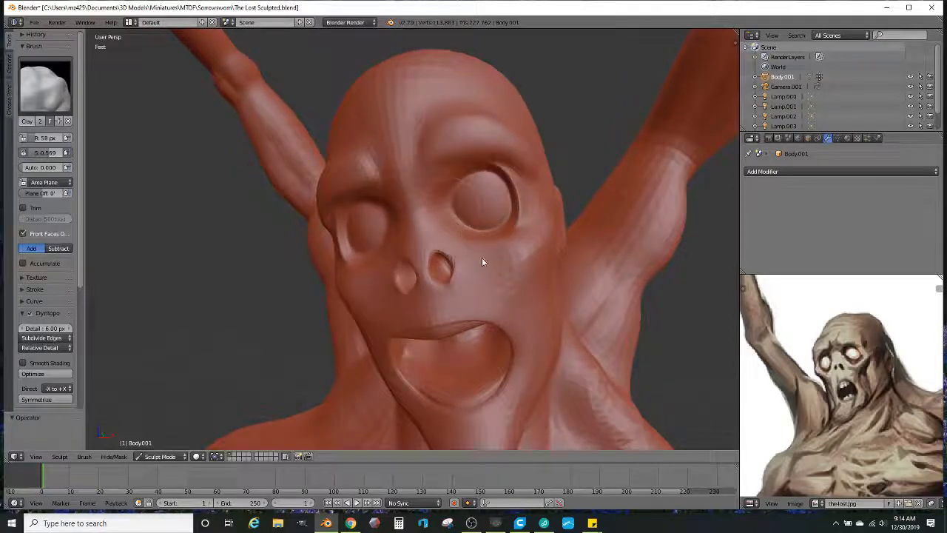
pyautogui.moveTo(434, 222); pyautogui.dragTo(450, 220)
pyautogui.moveTo(451, 220); pyautogui.dragTo(469, 222, button='middle')
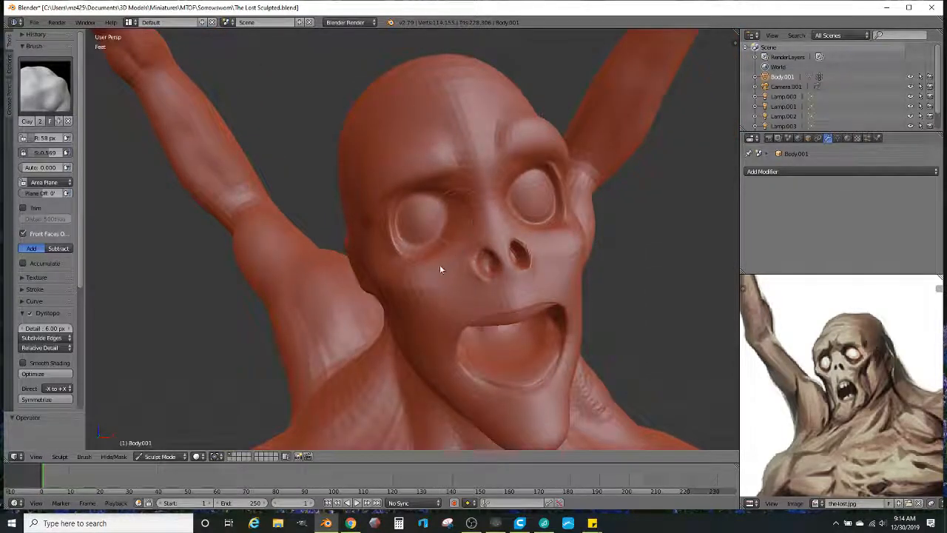
pyautogui.moveTo(433, 274)
pyautogui.mouseDown(button='middle')
pyautogui.moveTo(445, 279)
pyautogui.moveTo(431, 276)
pyautogui.mouseUp(button='middle')
pyautogui.moveTo(431, 275); pyautogui.dragTo(439, 269)
# Step: Build up the cheeks and jaw around the open mouth on both sides of the face with the Clay brush
pyautogui.moveTo(440, 272)
pyautogui.mouseDown(button='middle')
pyautogui.moveTo(430, 271)
pyautogui.moveTo(457, 274)
pyautogui.moveTo(454, 319)
pyautogui.moveTo(416, 319)
pyautogui.mouseUp(button='middle')
pyautogui.scroll(3, 421, 304)
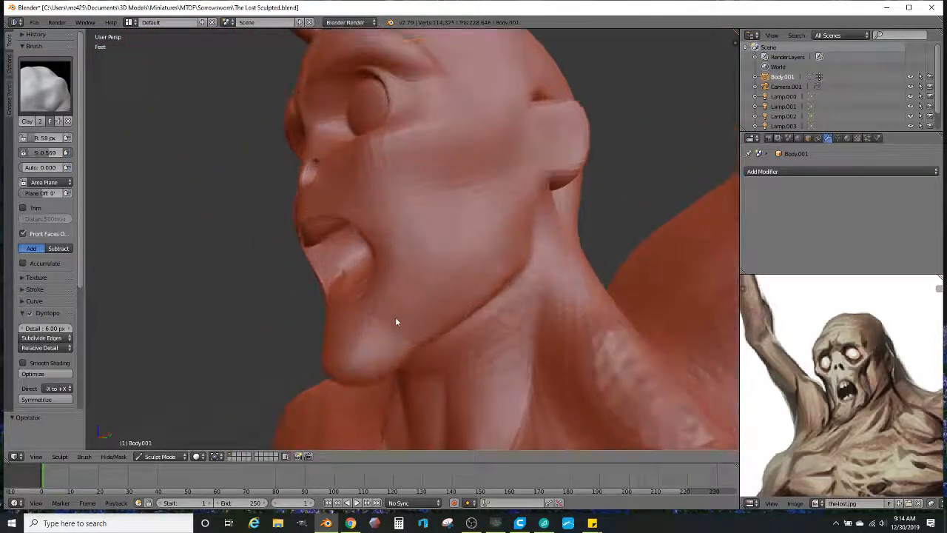
pyautogui.scroll(-1, 425, 288)
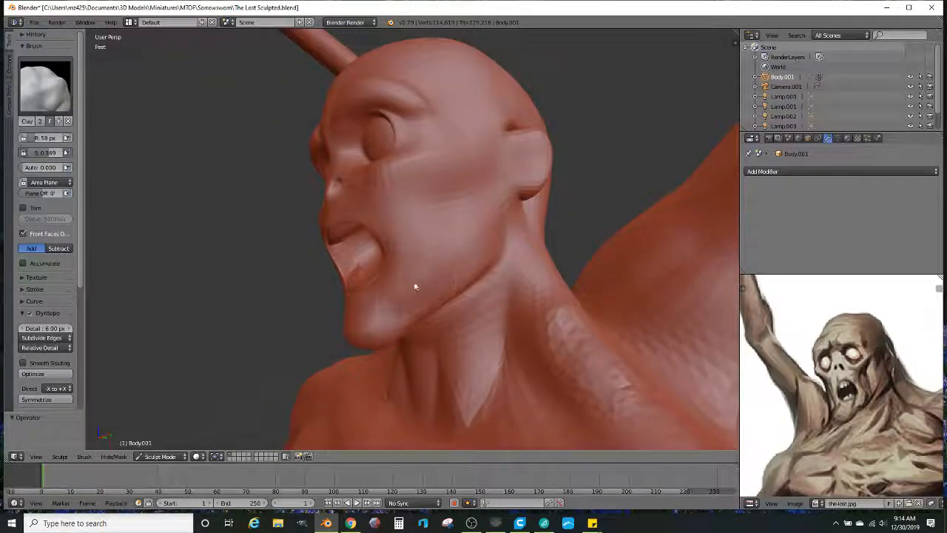
pyautogui.moveTo(397, 304); pyautogui.dragTo(414, 292)
pyautogui.moveTo(383, 210)
pyautogui.mouseDown()
pyautogui.moveTo(401, 234)
pyautogui.moveTo(413, 218)
pyautogui.mouseUp()
pyautogui.moveTo(442, 258)
pyautogui.mouseDown(button='middle')
pyautogui.moveTo(495, 255)
pyautogui.moveTo(504, 246)
pyautogui.mouseUp(button='middle')
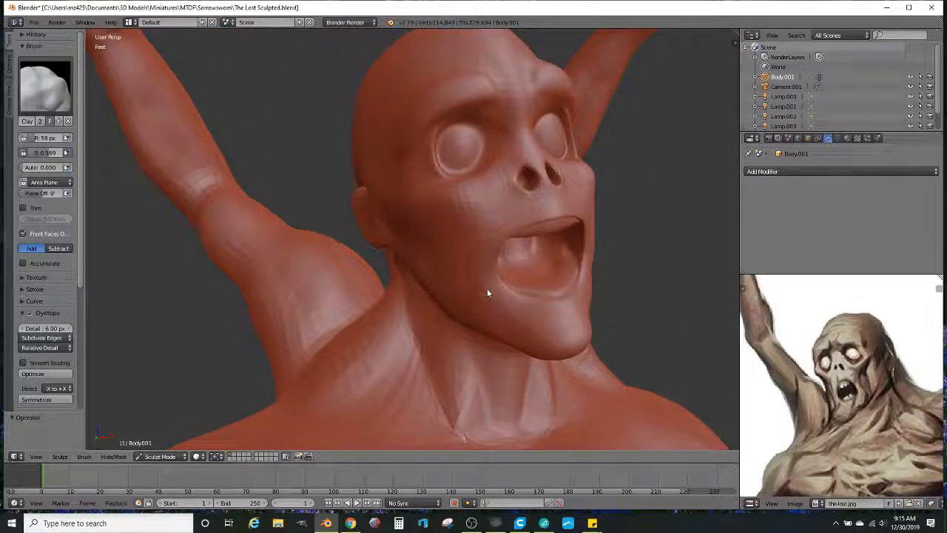
pyautogui.moveTo(464, 305)
pyautogui.mouseDown(button='middle')
pyautogui.moveTo(490, 311)
pyautogui.moveTo(480, 277)
pyautogui.mouseUp(button='middle')
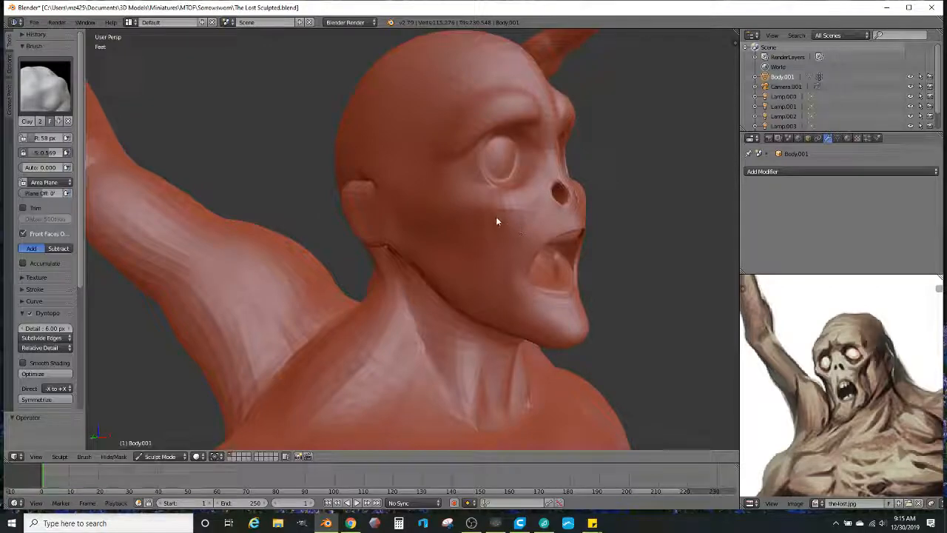
# Step: Build up the side of the jaw and the upper neck with the Clay brush
pyautogui.moveTo(497, 220); pyautogui.dragTo(511, 218, button='middle')
pyautogui.moveTo(455, 225)
pyautogui.mouseDown(button='middle')
pyautogui.moveTo(402, 244)
pyautogui.moveTo(479, 212)
pyautogui.mouseUp(button='middle')
pyautogui.moveTo(450, 242)
pyautogui.mouseDown(button='middle')
pyautogui.moveTo(429, 259)
pyautogui.moveTo(484, 239)
pyautogui.moveTo(456, 262)
pyautogui.moveTo(469, 275)
pyautogui.moveTo(484, 270)
pyautogui.mouseUp(button='middle')
pyautogui.moveTo(449, 268)
pyautogui.mouseDown()
pyautogui.moveTo(413, 264)
pyautogui.moveTo(464, 283)
pyautogui.moveTo(427, 272)
pyautogui.moveTo(463, 292)
pyautogui.moveTo(399, 268)
pyautogui.moveTo(440, 276)
pyautogui.mouseUp()
pyautogui.moveTo(484, 299)
pyautogui.mouseDown(button='middle')
pyautogui.moveTo(408, 294)
pyautogui.moveTo(375, 313)
pyautogui.moveTo(399, 284)
pyautogui.mouseUp(button='middle')
pyautogui.moveTo(366, 323)
pyautogui.mouseDown()
pyautogui.moveTo(419, 295)
pyautogui.moveTo(351, 314)
pyautogui.moveTo(432, 281)
pyautogui.mouseUp()
pyautogui.moveTo(365, 327)
pyautogui.mouseDown()
pyautogui.moveTo(457, 279)
pyautogui.moveTo(422, 313)
pyautogui.mouseUp()
pyautogui.moveTo(423, 313)
pyautogui.mouseDown(button='middle')
pyautogui.moveTo(512, 276)
pyautogui.moveTo(476, 290)
pyautogui.mouseUp(button='middle')
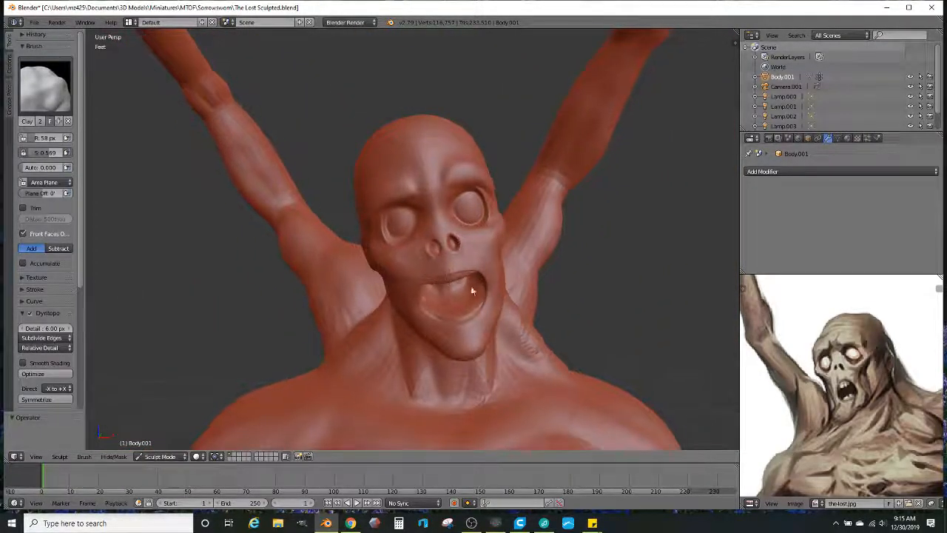
# Step: Compare the face, upper body and raised arms with the reference artwork from several angles
pyautogui.scroll(4, 395, 237)
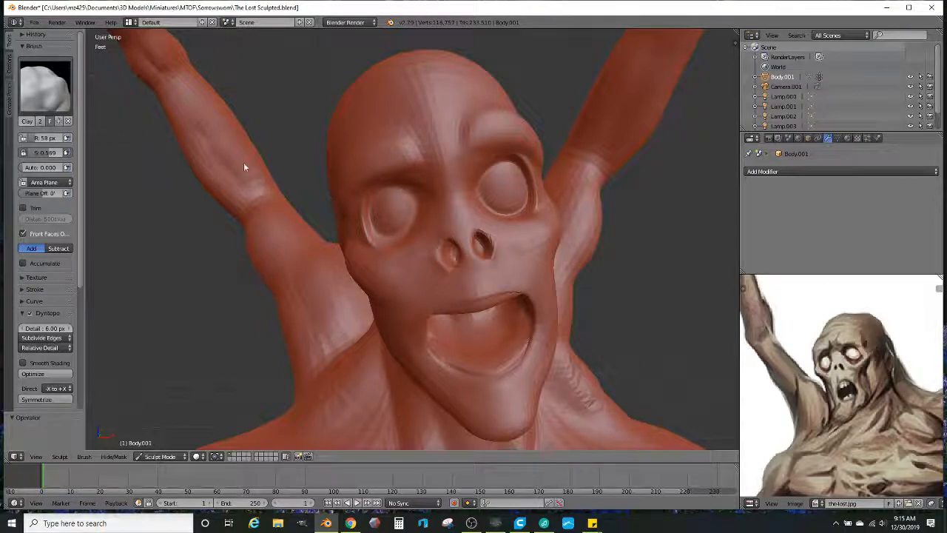
pyautogui.scroll(-7, 394, 216)
pyautogui.moveTo(394, 216); pyautogui.dragTo(407, 232, button='middle')
pyautogui.scroll(-2, 365, 216)
pyautogui.moveTo(417, 275)
pyautogui.mouseDown(button='middle')
pyautogui.moveTo(381, 284)
pyautogui.moveTo(422, 273)
pyautogui.moveTo(443, 296)
pyautogui.moveTo(387, 290)
pyautogui.mouseUp(button='middle')
pyautogui.scroll(-2, 786, 323)
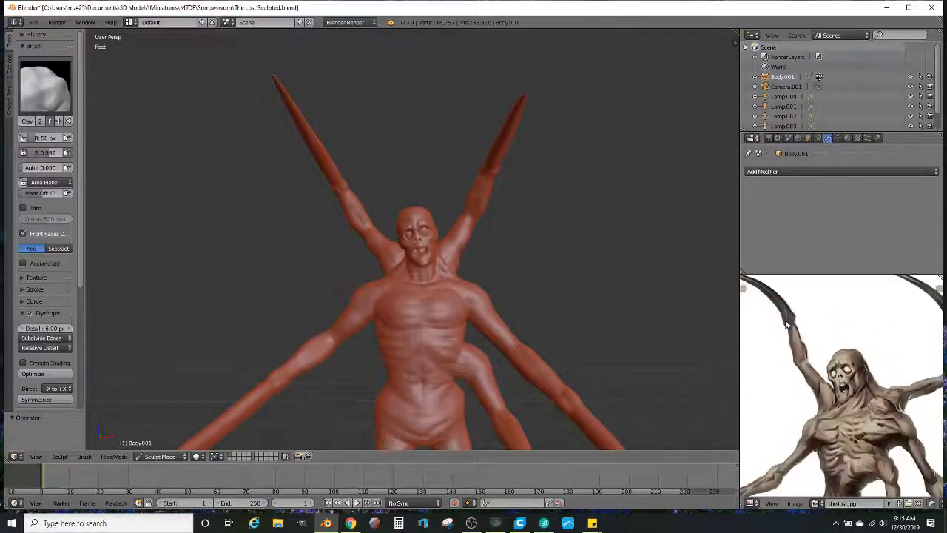
pyautogui.moveTo(455, 293); pyautogui.dragTo(444, 320, button='middle')
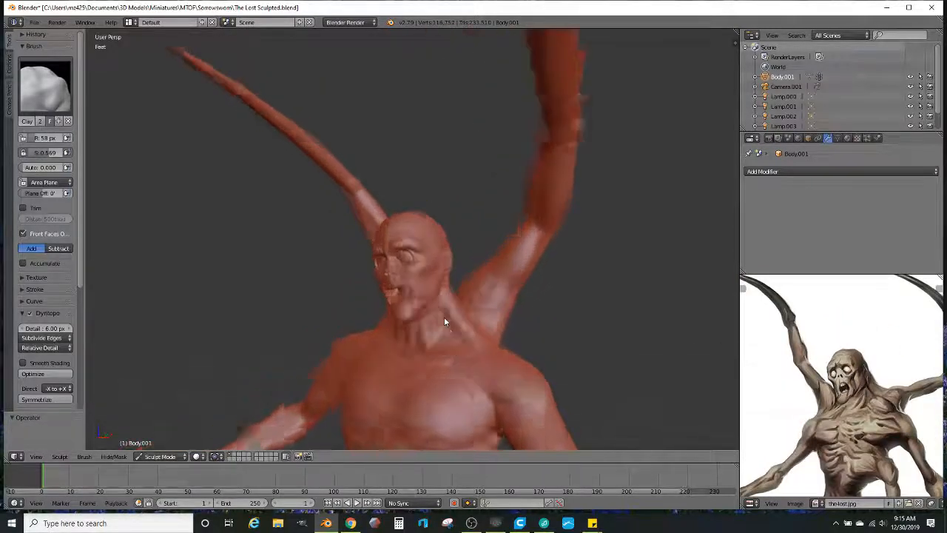
# Step: Switch to the Crease brush in Subtract mode and carve the folds running from the nose to both mouth corners
pyautogui.click(42, 100)
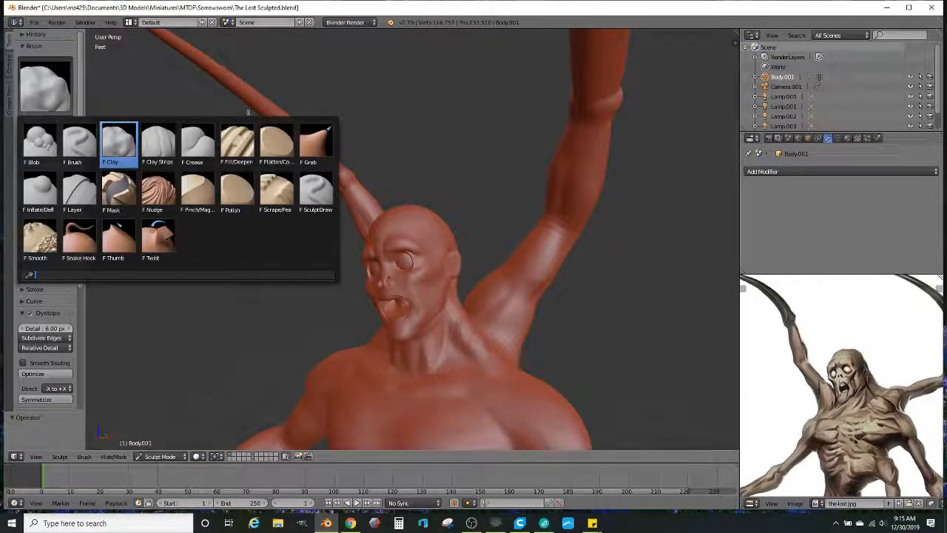
pyautogui.click(201, 152)
pyautogui.scroll(2, 791, 392)
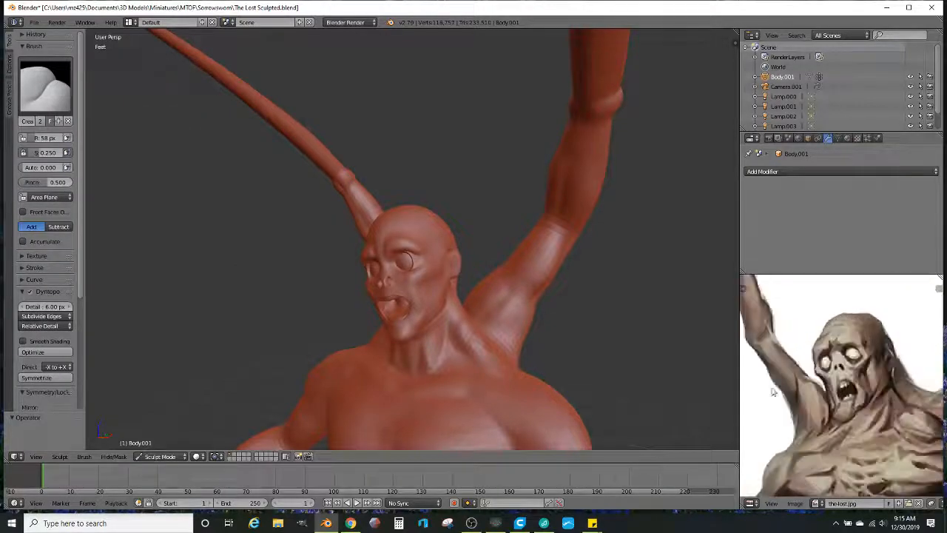
pyautogui.moveTo(349, 288); pyautogui.dragTo(393, 277, button='middle')
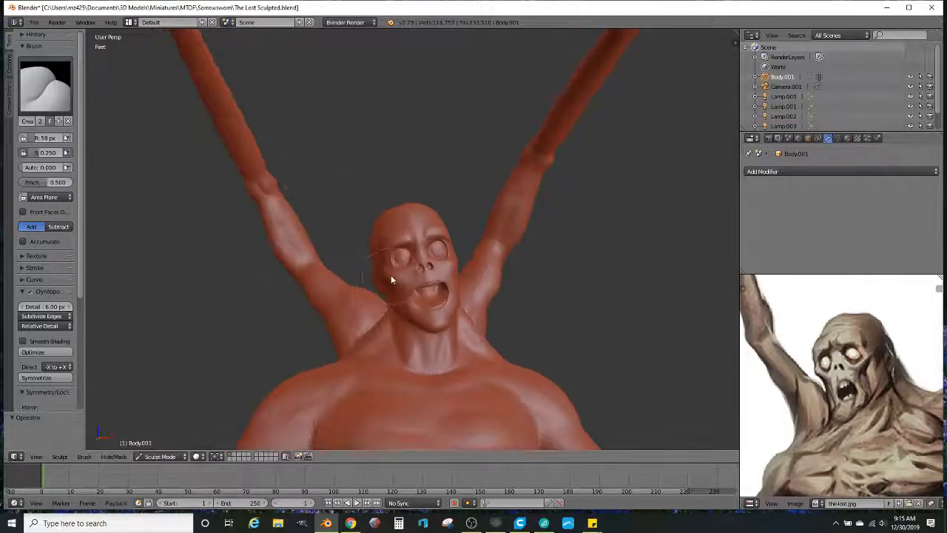
pyautogui.scroll(3, 392, 276)
pyautogui.click(58, 227)
pyautogui.moveTo(354, 248); pyautogui.dragTo(369, 228, button='middle')
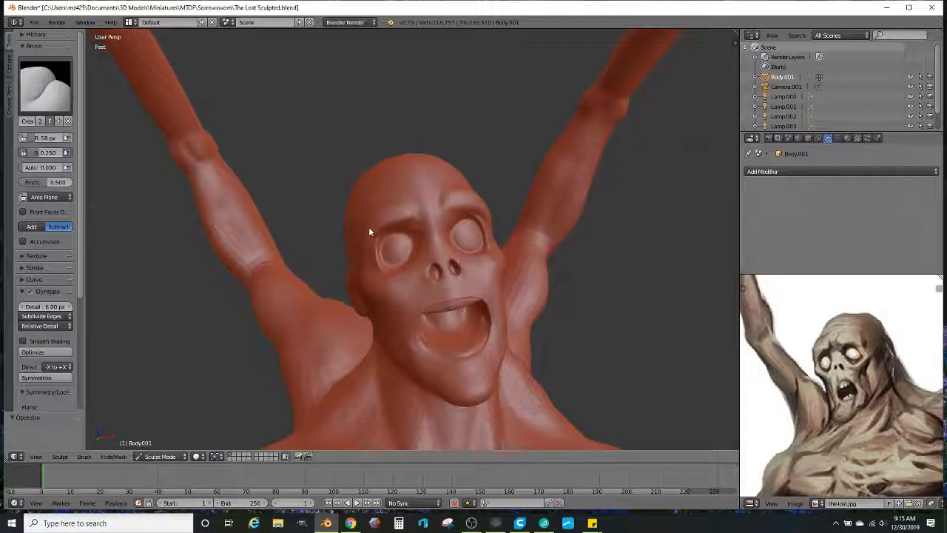
pyautogui.scroll(2, 368, 227)
pyautogui.keyDown('shift'); pyautogui.moveTo(458, 298); pyautogui.dragTo(456, 254, button='middle'); pyautogui.keyUp('shift')
pyautogui.scroll(1, 456, 253)
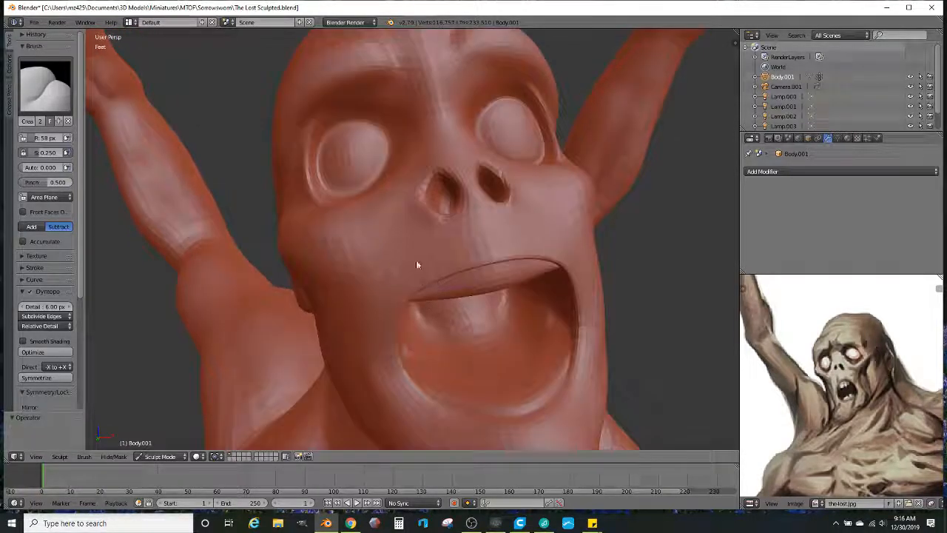
pyautogui.moveTo(397, 296); pyautogui.dragTo(398, 248, button='middle')
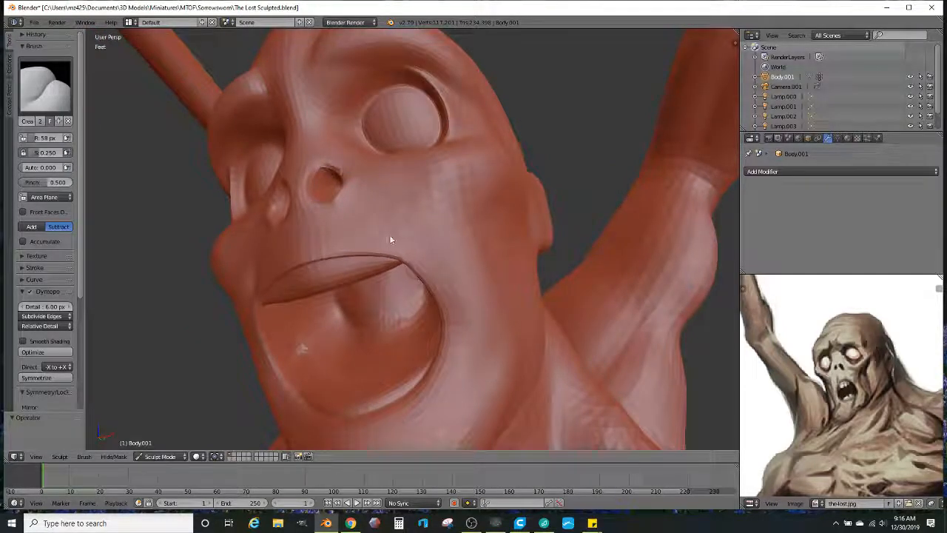
pyautogui.moveTo(419, 265); pyautogui.dragTo(440, 266, button='middle')
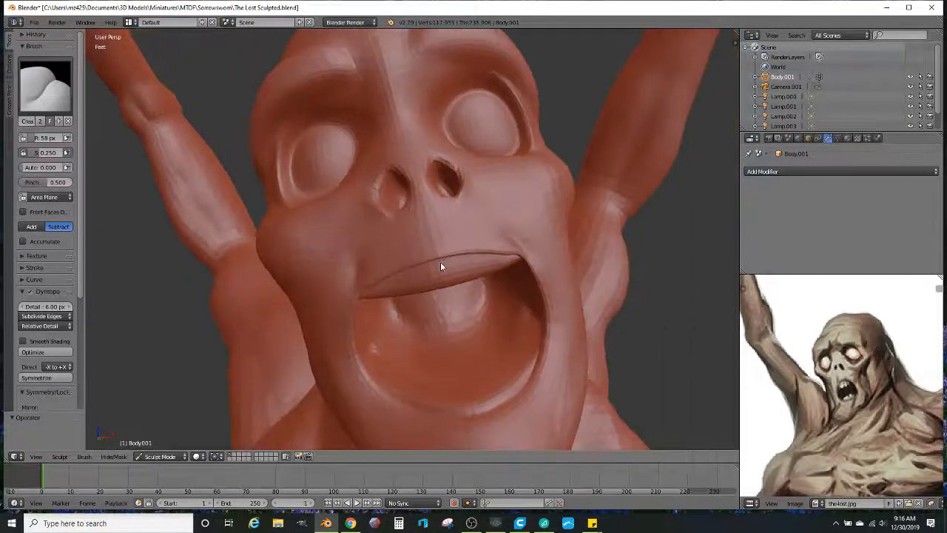
# Step: Carve creases below the lower lip and around the chin with the Crease brush
pyautogui.moveTo(482, 237)
pyautogui.mouseDown(button='middle')
pyautogui.moveTo(482, 339)
pyautogui.moveTo(478, 296)
pyautogui.moveTo(488, 273)
pyautogui.mouseUp(button='middle')
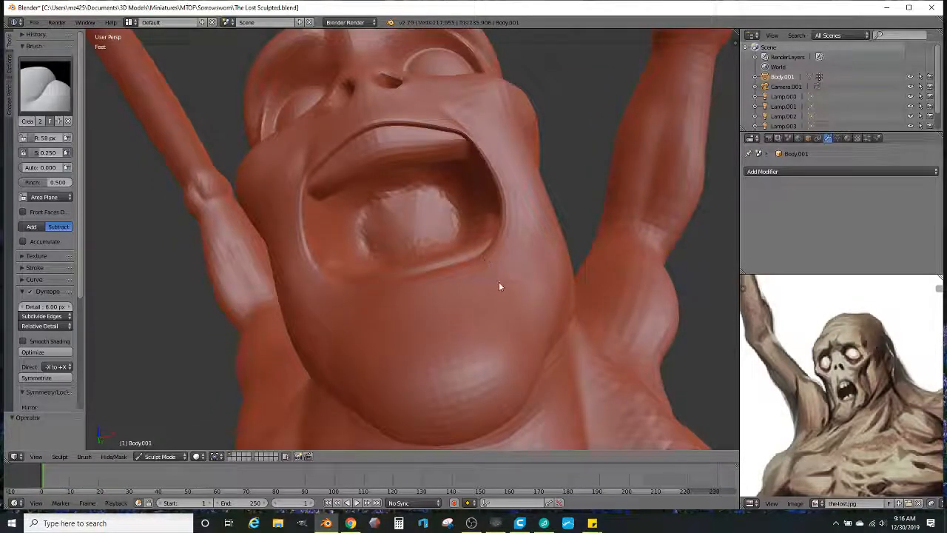
pyautogui.moveTo(449, 350); pyautogui.dragTo(420, 316, button='middle')
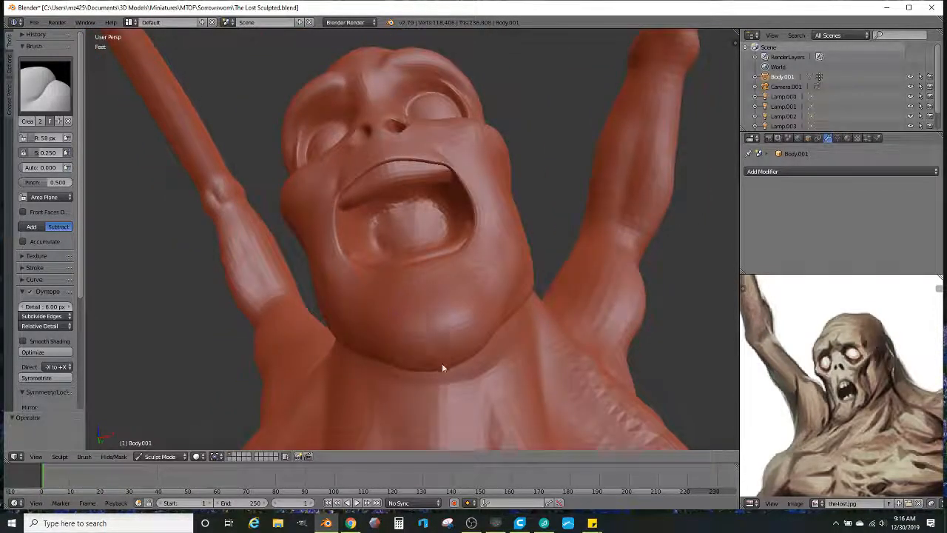
pyautogui.moveTo(440, 359)
pyautogui.mouseDown(button='middle')
pyautogui.moveTo(453, 396)
pyautogui.moveTo(451, 364)
pyautogui.moveTo(521, 327)
pyautogui.mouseUp(button='middle')
pyautogui.moveTo(501, 328)
pyautogui.mouseDown()
pyautogui.moveTo(438, 339)
pyautogui.moveTo(513, 319)
pyautogui.moveTo(447, 339)
pyautogui.mouseUp()
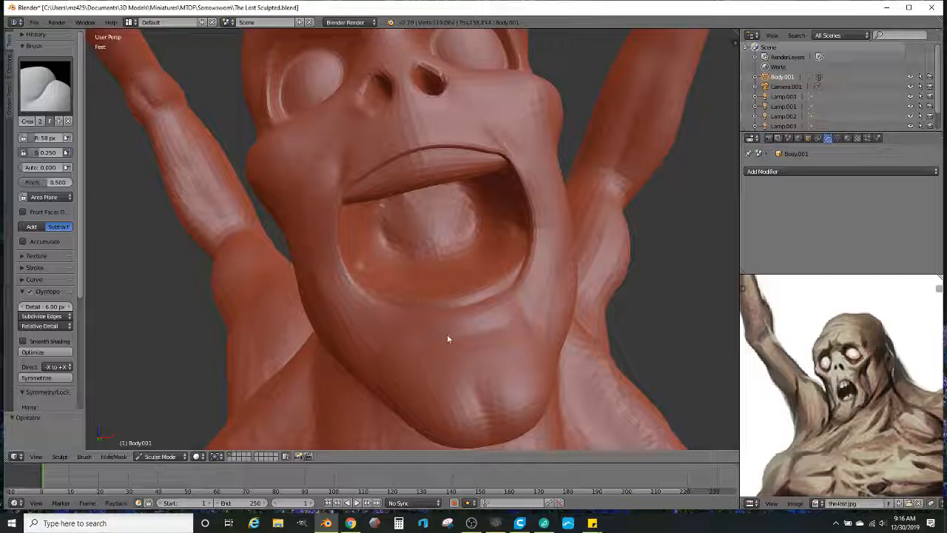
# Step: Carve creases around the nostrils and between the nose and upper lip
pyautogui.moveTo(364, 259); pyautogui.dragTo(382, 284, button='middle')
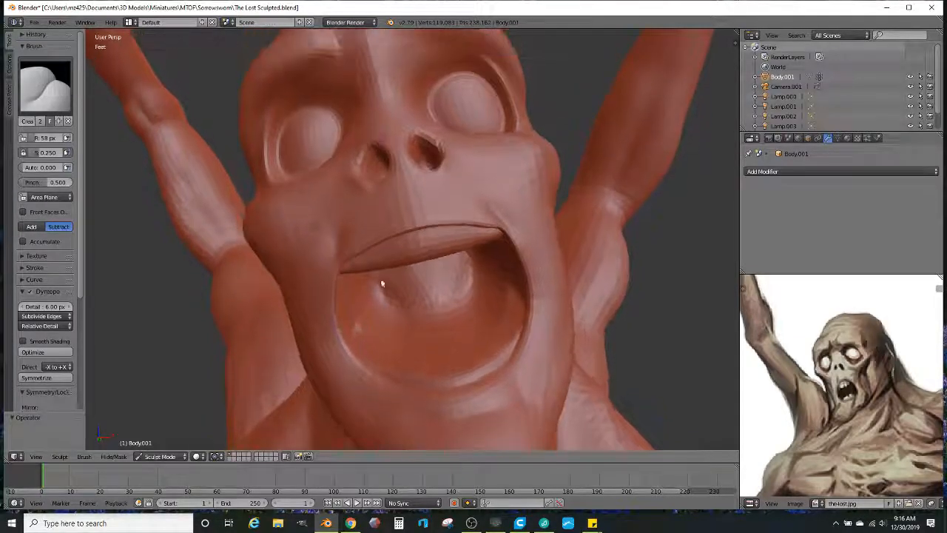
pyautogui.scroll(2, 446, 222)
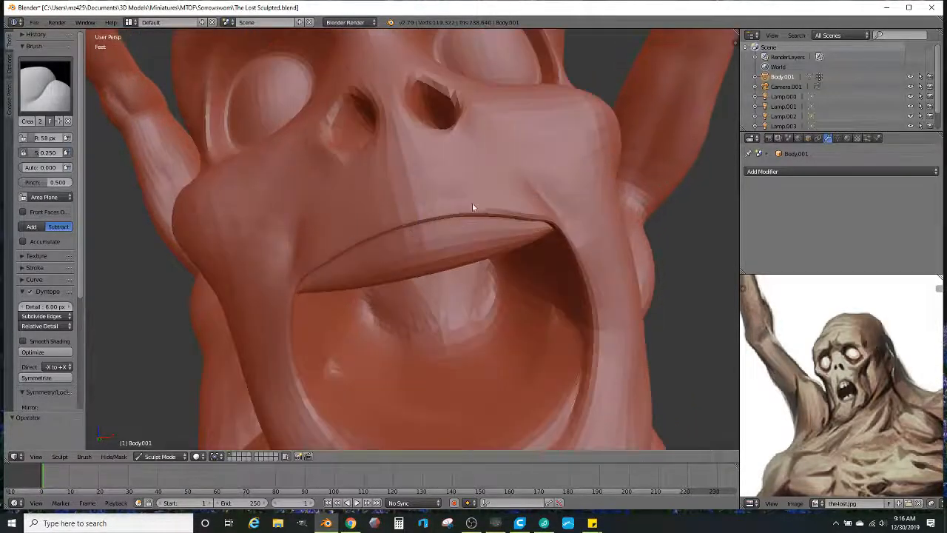
pyautogui.moveTo(472, 220); pyautogui.dragTo(460, 201)
# Step: Deepen the temples behind the eye sockets on both sides of the head with the Crease brush
pyautogui.scroll(-5, 374, 205)
pyautogui.moveTo(401, 237)
pyautogui.mouseDown(button='middle')
pyautogui.moveTo(376, 250)
pyautogui.moveTo(430, 304)
pyautogui.moveTo(432, 288)
pyautogui.moveTo(395, 300)
pyautogui.moveTo(404, 239)
pyautogui.moveTo(387, 217)
pyautogui.moveTo(390, 237)
pyautogui.mouseUp(button='middle')
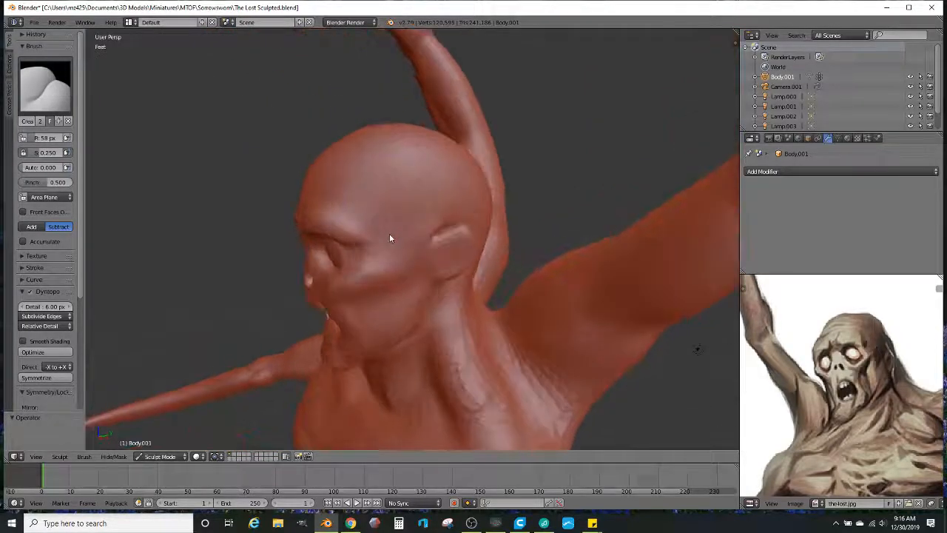
pyautogui.moveTo(389, 242)
pyautogui.mouseDown()
pyautogui.moveTo(399, 250)
pyautogui.moveTo(370, 215)
pyautogui.moveTo(389, 244)
pyautogui.mouseUp()
pyautogui.moveTo(379, 231)
pyautogui.mouseDown(button='middle')
pyautogui.moveTo(531, 215)
pyautogui.moveTo(476, 217)
pyautogui.mouseUp(button='middle')
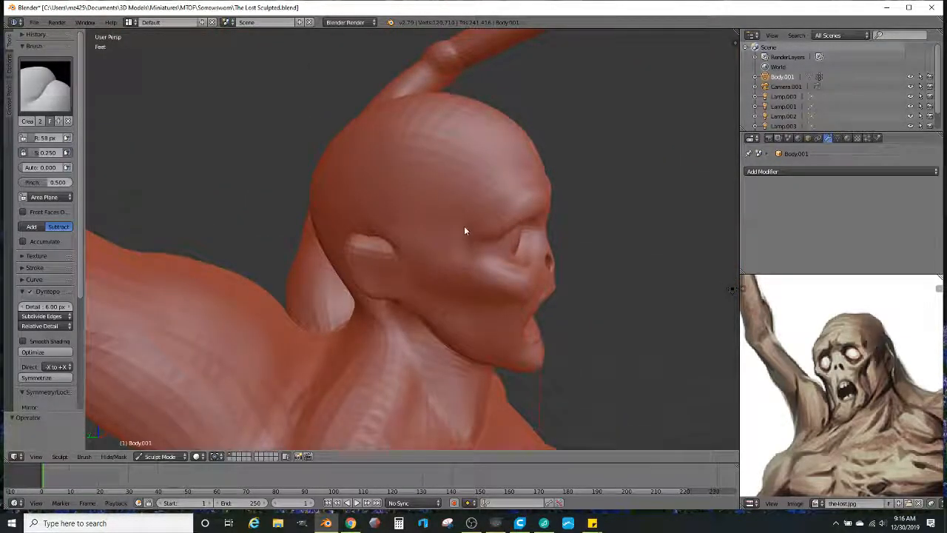
pyautogui.moveTo(461, 267); pyautogui.dragTo(461, 247)
pyautogui.moveTo(461, 247)
pyautogui.mouseDown(button='middle')
pyautogui.moveTo(465, 264)
pyautogui.moveTo(430, 251)
pyautogui.moveTo(465, 237)
pyautogui.mouseUp(button='middle')
# Step: Switch to the Clay brush and build up the top and back of the skull
pyautogui.click(52, 107)
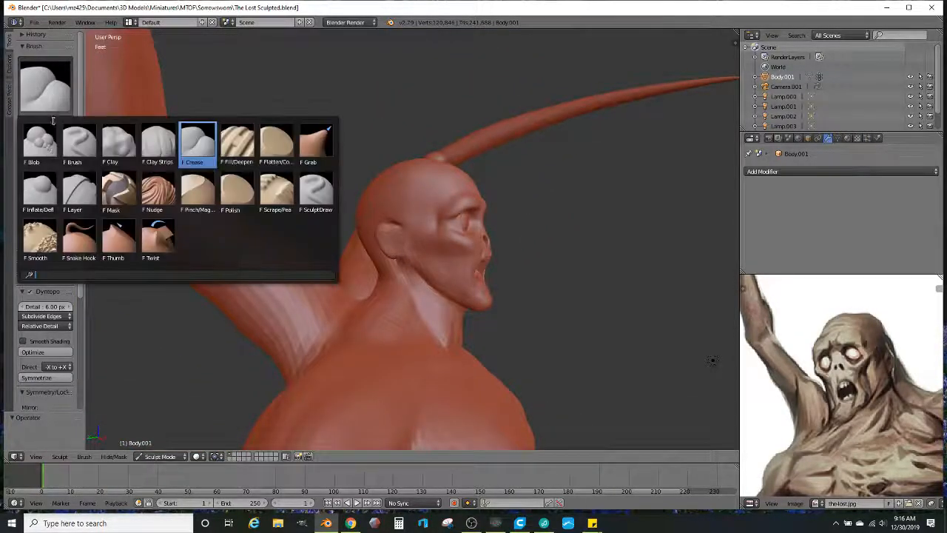
pyautogui.click(118, 143)
pyautogui.moveTo(363, 237)
pyautogui.mouseDown(button='middle')
pyautogui.moveTo(396, 260)
pyautogui.moveTo(393, 248)
pyautogui.moveTo(393, 280)
pyautogui.moveTo(397, 245)
pyautogui.moveTo(437, 244)
pyautogui.mouseUp(button='middle')
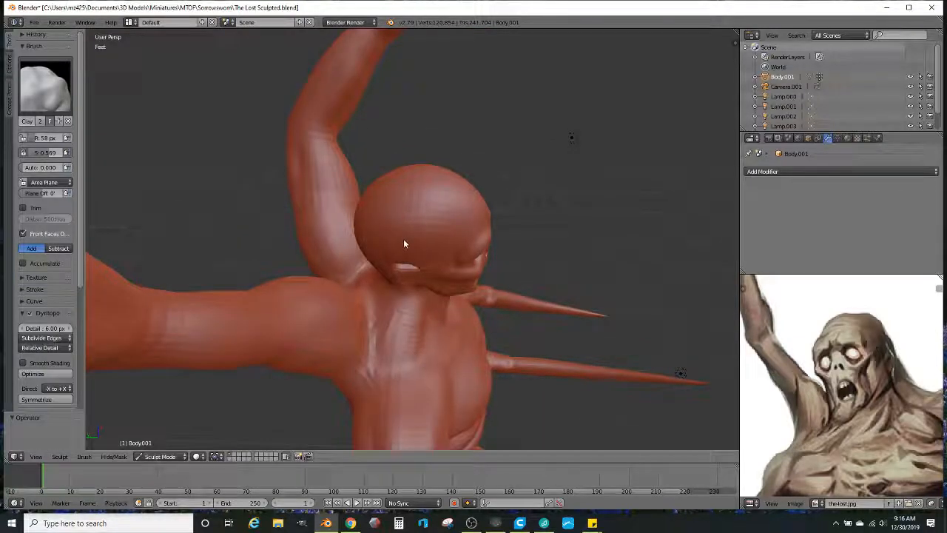
pyautogui.moveTo(407, 229)
pyautogui.mouseDown(button='middle')
pyautogui.moveTo(356, 201)
pyautogui.moveTo(290, 210)
pyautogui.moveTo(370, 232)
pyautogui.mouseUp(button='middle')
pyautogui.moveTo(406, 204)
pyautogui.mouseDown(button='middle')
pyautogui.moveTo(377, 228)
pyautogui.moveTo(421, 269)
pyautogui.moveTo(446, 233)
pyautogui.moveTo(434, 249)
pyautogui.moveTo(523, 182)
pyautogui.moveTo(486, 205)
pyautogui.moveTo(451, 193)
pyautogui.moveTo(460, 221)
pyautogui.moveTo(444, 234)
pyautogui.moveTo(418, 226)
pyautogui.moveTo(398, 234)
pyautogui.mouseUp(button='middle')
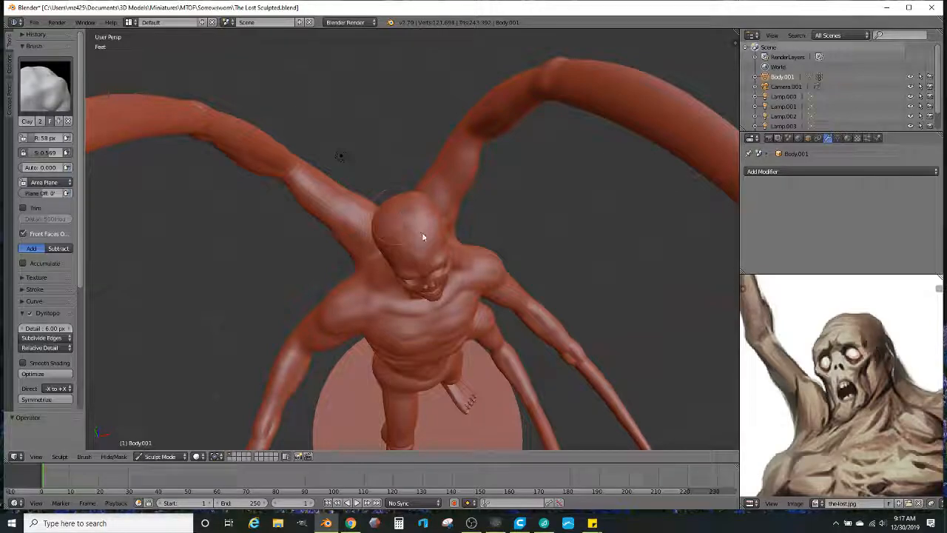
pyautogui.moveTo(418, 239)
pyautogui.mouseDown(button='middle')
pyautogui.moveTo(411, 203)
pyautogui.moveTo(387, 182)
pyautogui.moveTo(388, 166)
pyautogui.moveTo(441, 203)
pyautogui.mouseUp(button='middle')
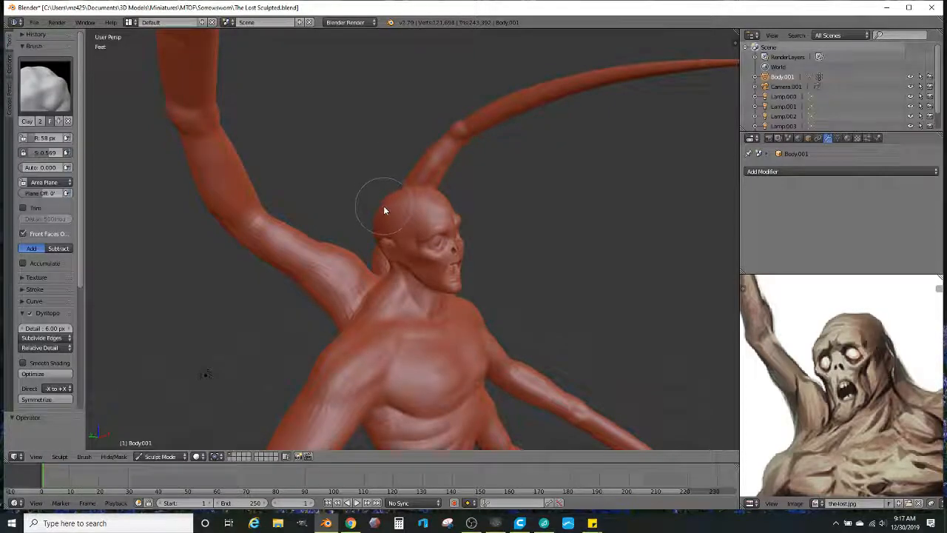
pyautogui.moveTo(420, 200)
pyautogui.mouseDown(button='middle')
pyautogui.moveTo(312, 203)
pyautogui.moveTo(416, 189)
pyautogui.moveTo(489, 212)
pyautogui.mouseUp(button='middle')
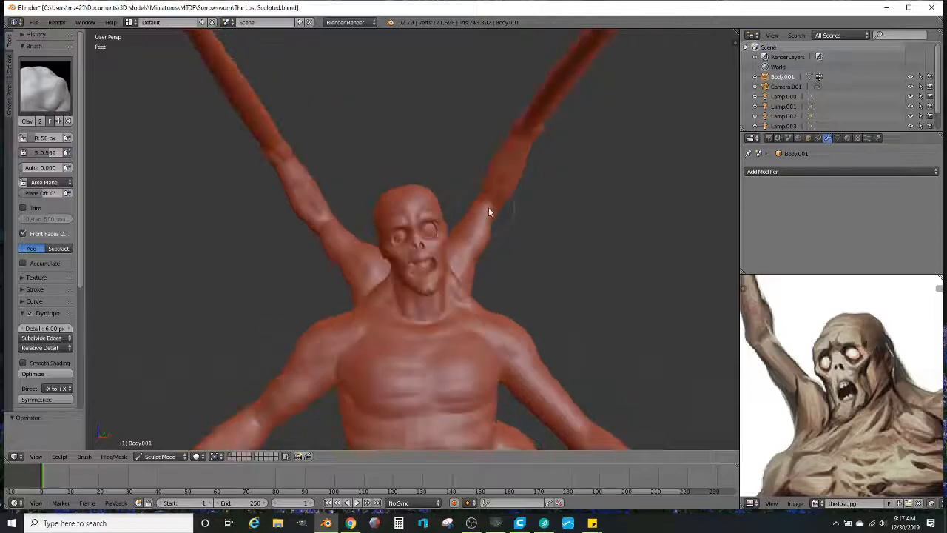
# Step: Build up the rims of both ears with the Clay brush
pyautogui.scroll(-2, 488, 210)
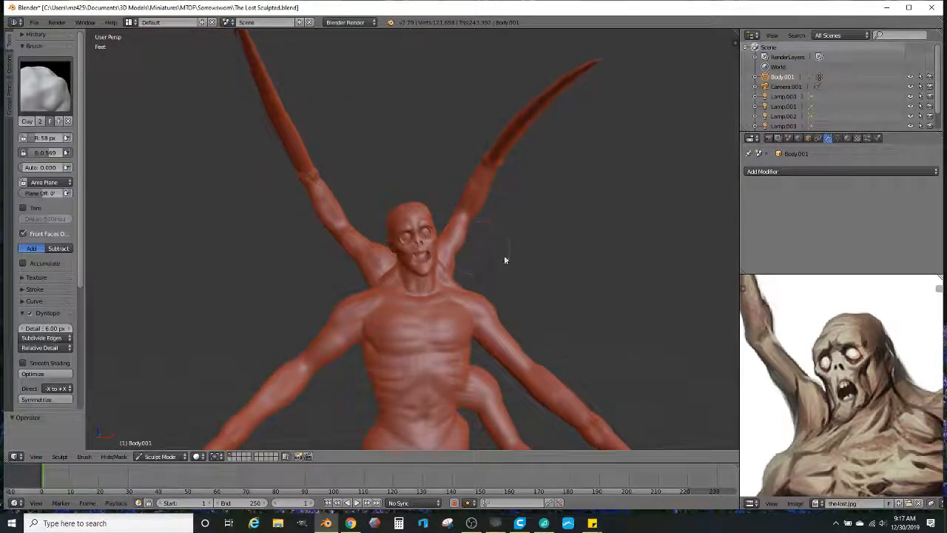
pyautogui.moveTo(472, 291); pyautogui.dragTo(520, 290, button='middle')
pyautogui.scroll(5, 520, 290)
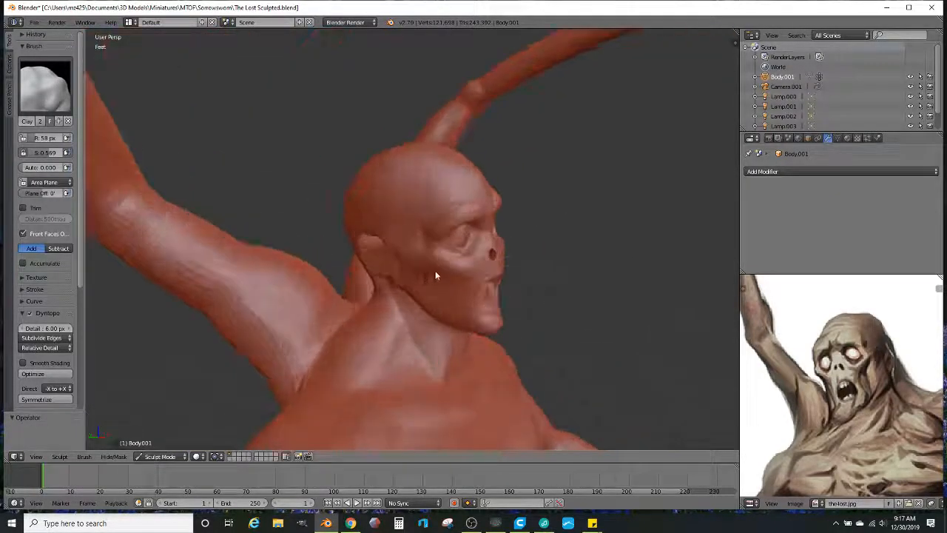
pyautogui.moveTo(433, 272); pyautogui.dragTo(442, 258, button='middle')
pyautogui.scroll(2, 399, 295)
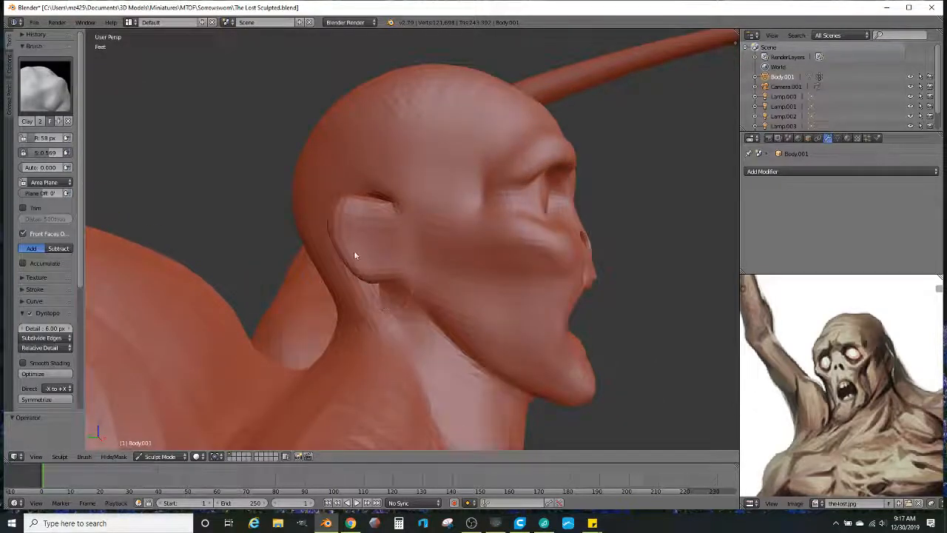
pyautogui.scroll(1, 353, 253)
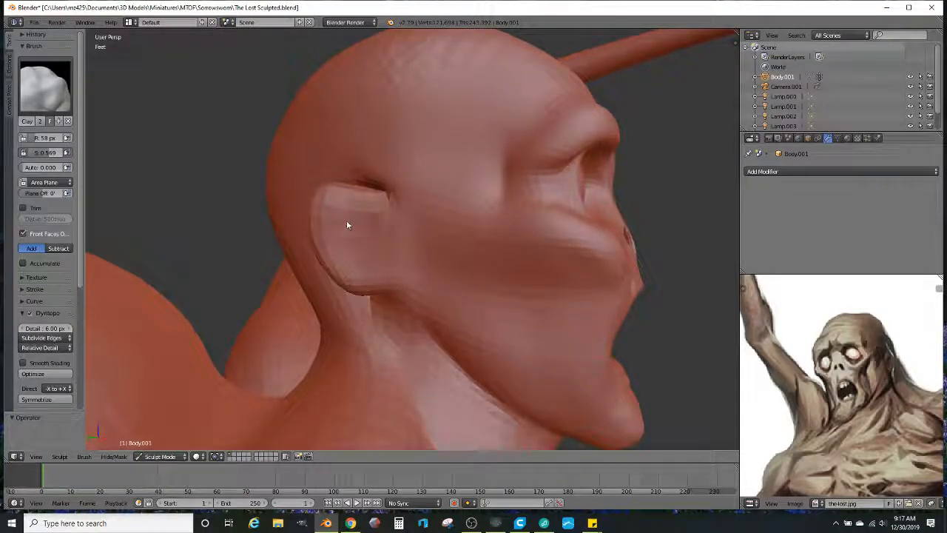
pyautogui.moveTo(330, 228)
pyautogui.mouseDown()
pyautogui.moveTo(366, 262)
pyautogui.moveTo(339, 230)
pyautogui.mouseUp()
pyautogui.moveTo(383, 236)
pyautogui.mouseDown(button='middle')
pyautogui.moveTo(459, 262)
pyautogui.moveTo(367, 268)
pyautogui.moveTo(391, 259)
pyautogui.mouseUp(button='middle')
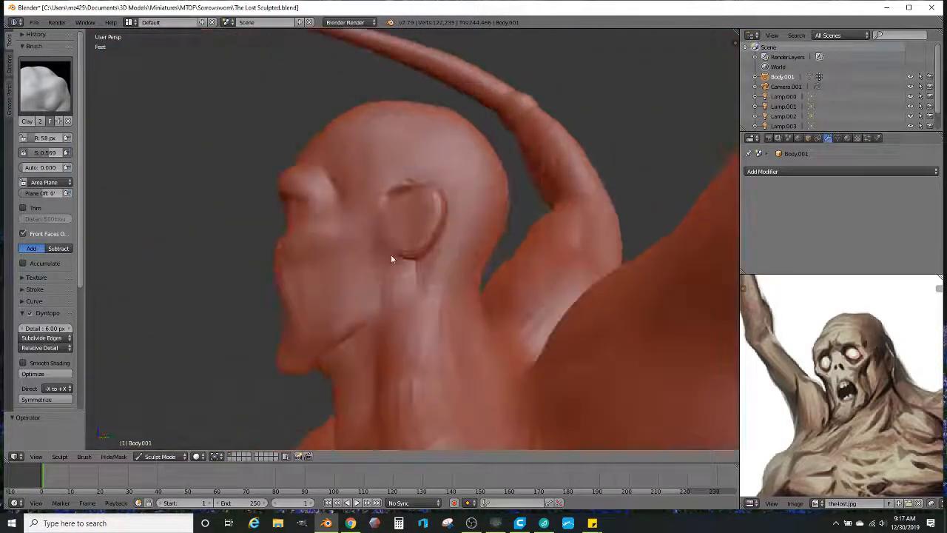
pyautogui.scroll(3, 408, 232)
pyautogui.moveTo(468, 210)
pyautogui.mouseDown()
pyautogui.moveTo(429, 239)
pyautogui.moveTo(456, 194)
pyautogui.moveTo(438, 239)
pyautogui.mouseUp()
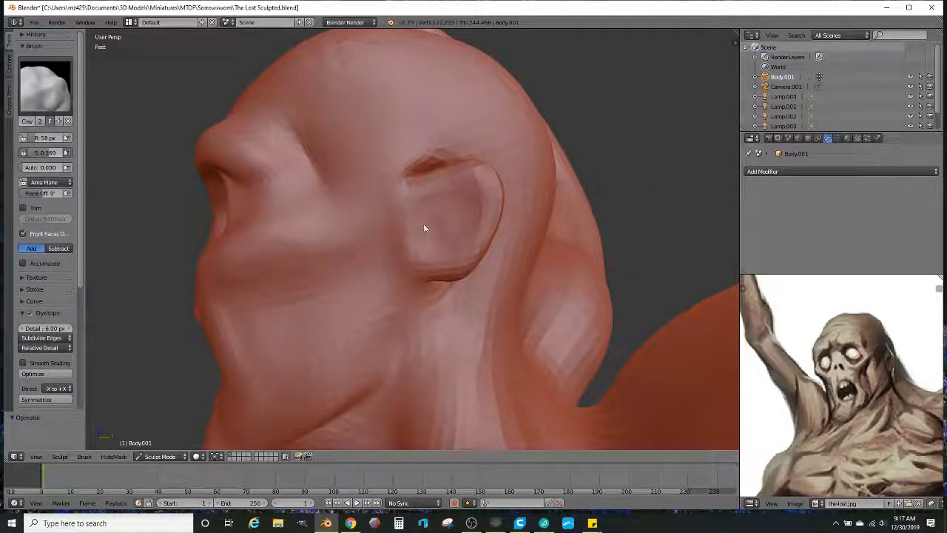
# Step: Review the whole figure from several angles and compare its proportions and detail with the full reference artwork
pyautogui.scroll(-4, 444, 226)
pyautogui.moveTo(474, 237); pyautogui.dragTo(530, 235, button='middle')
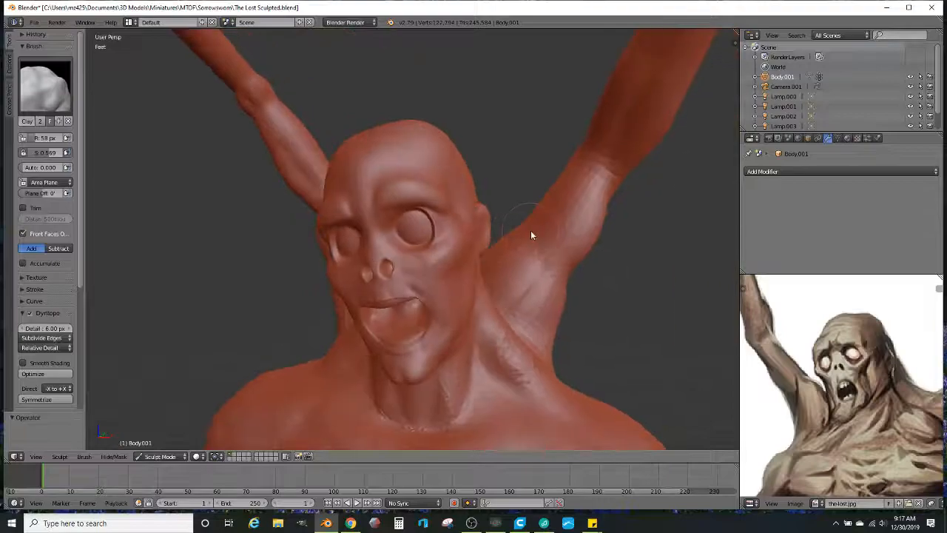
pyautogui.scroll(-6, 537, 230)
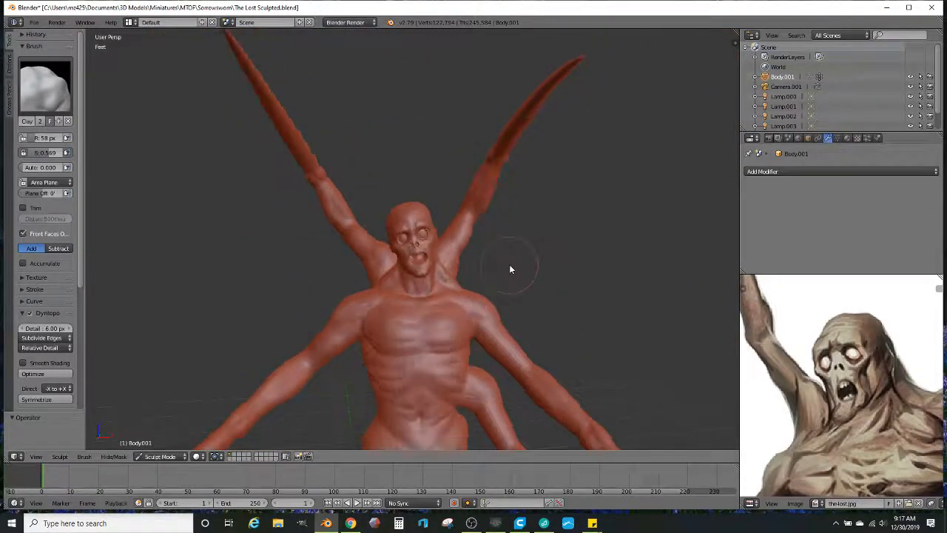
pyautogui.moveTo(501, 256)
pyautogui.mouseDown(button='middle')
pyautogui.moveTo(489, 232)
pyautogui.moveTo(469, 249)
pyautogui.moveTo(494, 216)
pyautogui.moveTo(509, 258)
pyautogui.moveTo(489, 262)
pyautogui.moveTo(479, 246)
pyautogui.moveTo(497, 250)
pyautogui.mouseUp(button='middle')
pyautogui.scroll(-2, 470, 247)
pyautogui.scroll(-4, 839, 402)
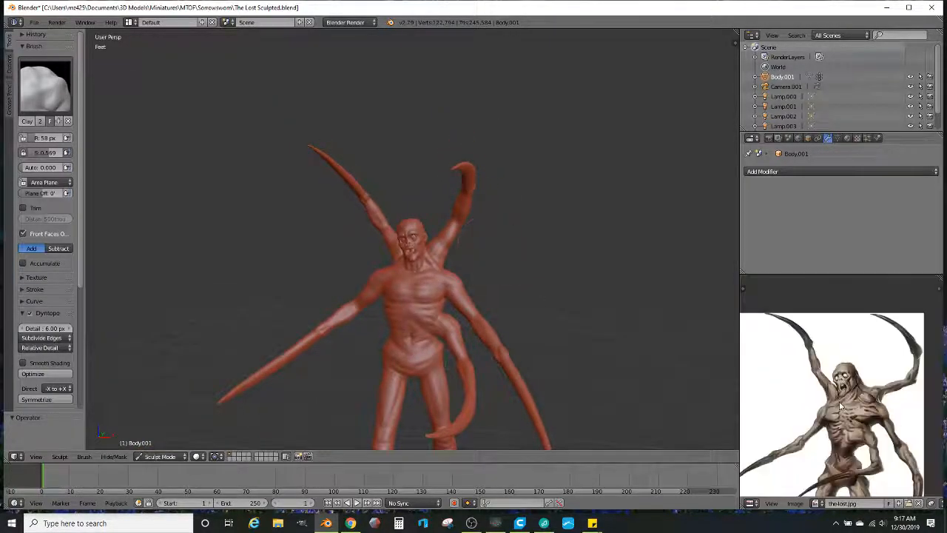
pyautogui.scroll(-1, 839, 401)
pyautogui.moveTo(467, 347); pyautogui.dragTo(448, 312, button='middle')
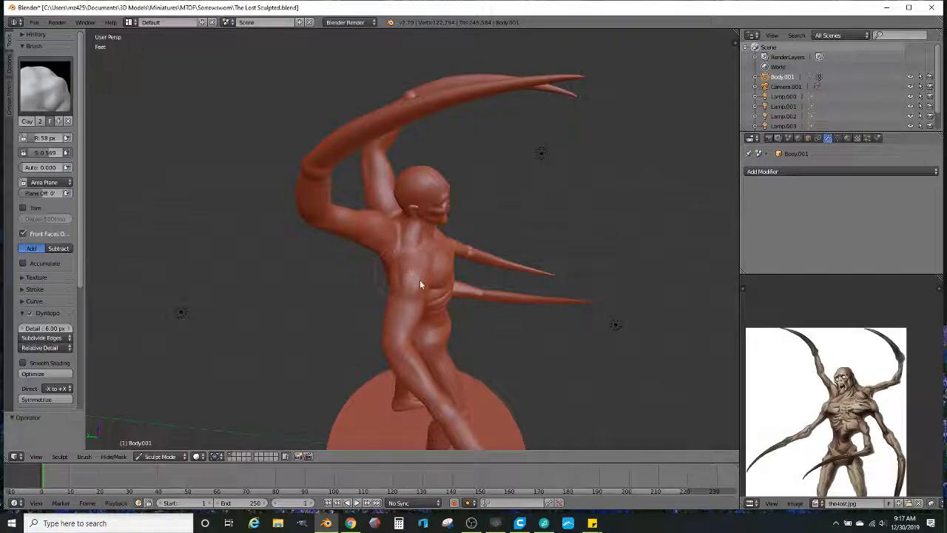
pyautogui.moveTo(409, 283); pyautogui.dragTo(503, 254, button='middle')
pyautogui.scroll(-4, 494, 279)
pyautogui.scroll(-2, 507, 241)
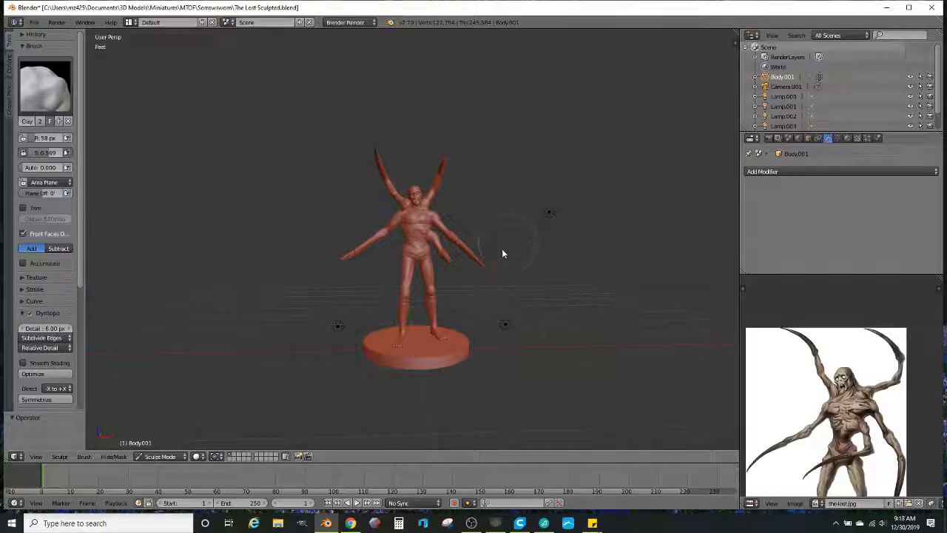
pyautogui.scroll(5, 477, 274)
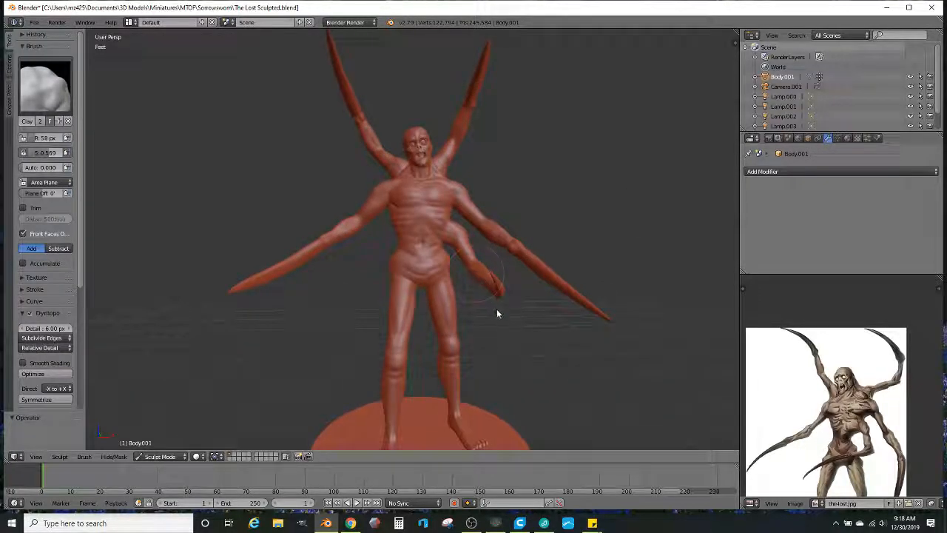
# Step: Examine the figure's back, shoulders and side profile, and compare the full-length front pose with the whole-body reference artwork
pyautogui.moveTo(864, 406); pyautogui.dragTo(867, 328, button='middle')
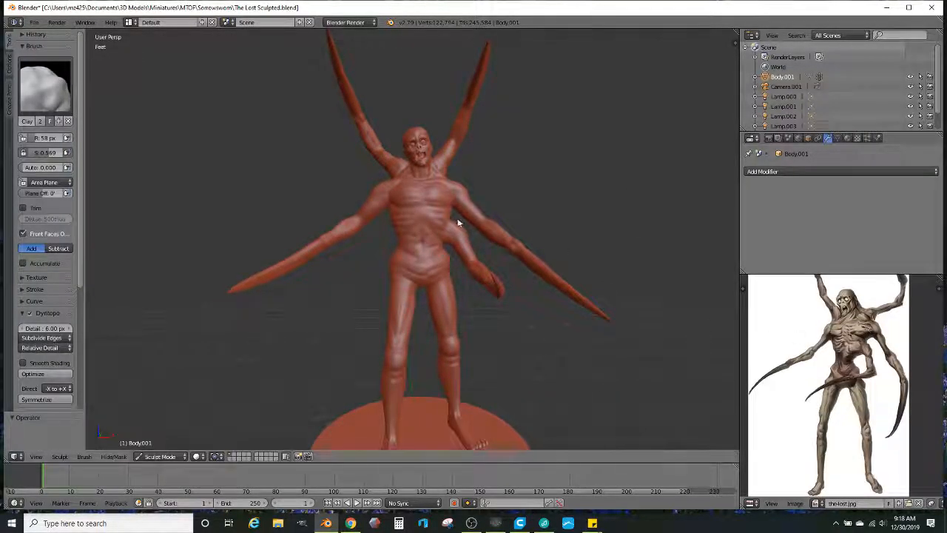
pyautogui.scroll(-4, 458, 222)
pyautogui.moveTo(458, 226); pyautogui.dragTo(209, 233, button='middle')
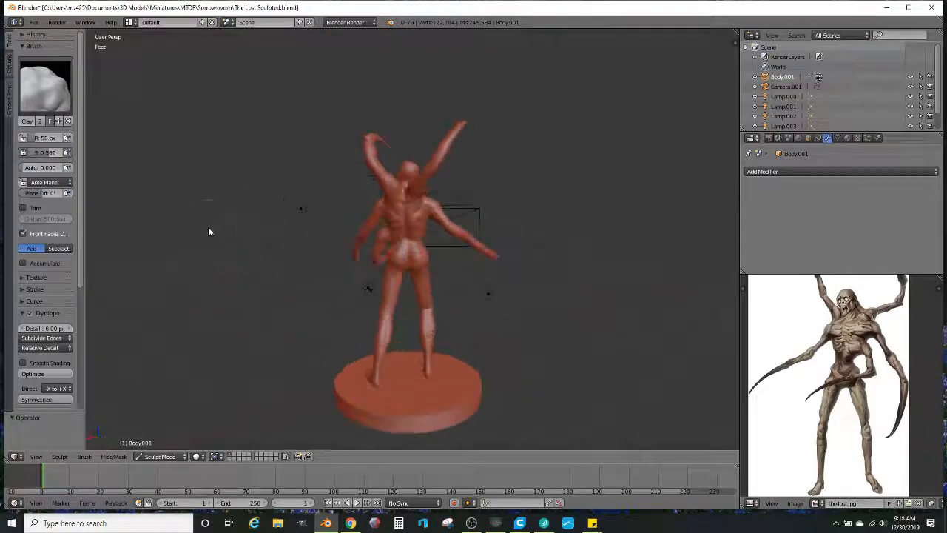
pyautogui.scroll(4, 360, 211)
pyautogui.moveTo(360, 212)
pyautogui.mouseDown(button='middle')
pyautogui.moveTo(252, 233)
pyautogui.moveTo(478, 201)
pyautogui.moveTo(370, 211)
pyautogui.moveTo(345, 202)
pyautogui.mouseUp(button='middle')
pyautogui.scroll(2, 345, 202)
pyautogui.moveTo(440, 165); pyautogui.dragTo(440, 203, button='middle')
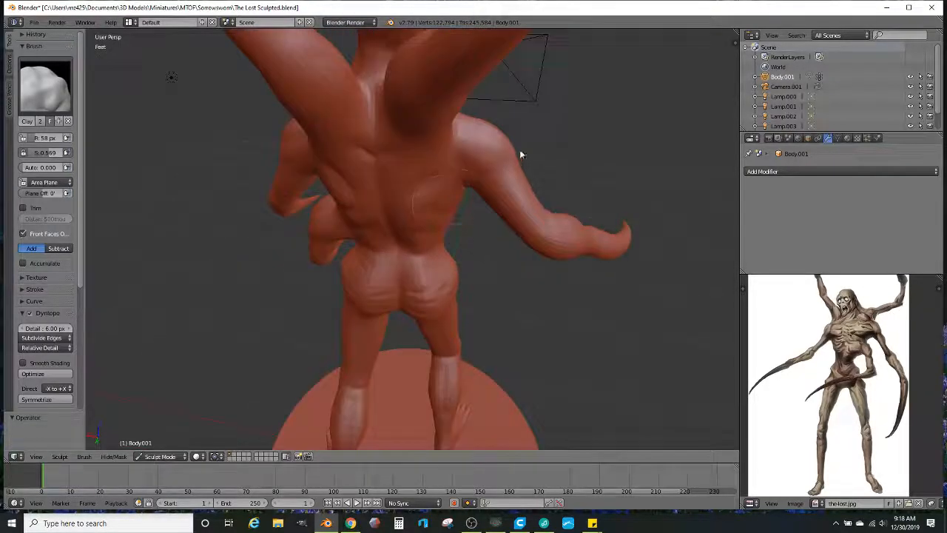
pyautogui.moveTo(501, 154); pyautogui.dragTo(375, 121, button='middle')
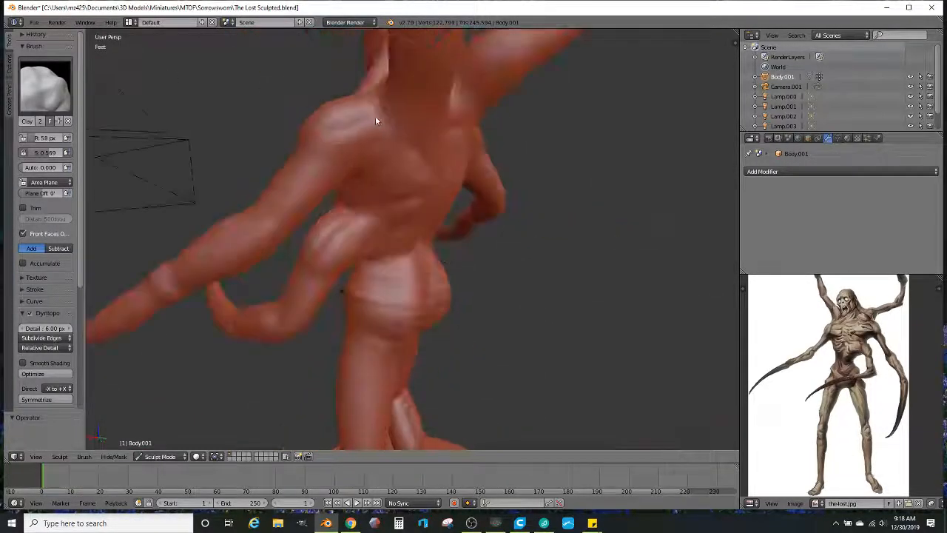
pyautogui.moveTo(309, 141)
pyautogui.mouseDown(button='middle')
pyautogui.moveTo(344, 187)
pyautogui.moveTo(622, 165)
pyautogui.moveTo(596, 184)
pyautogui.moveTo(476, 193)
pyautogui.moveTo(522, 182)
pyautogui.mouseUp(button='middle')
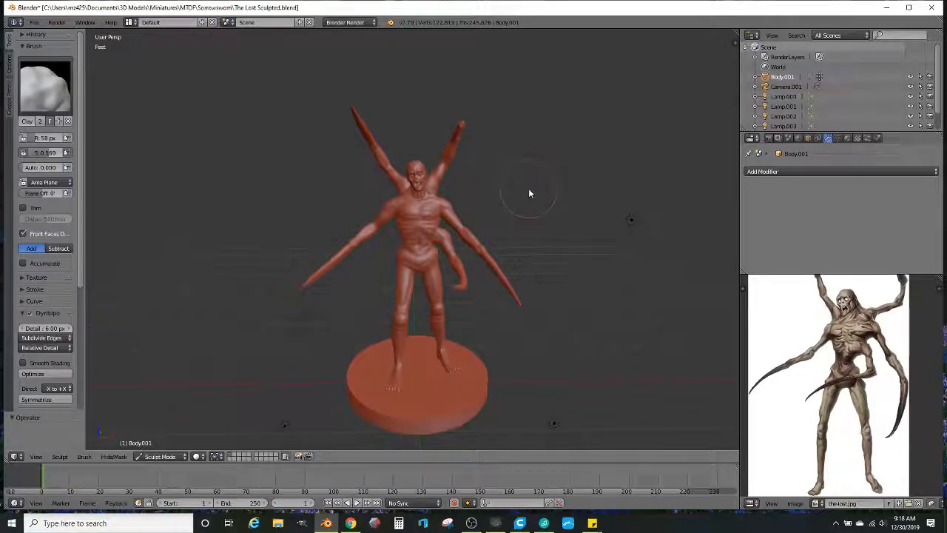
pyautogui.moveTo(529, 198)
pyautogui.mouseDown(button='middle')
pyautogui.moveTo(554, 175)
pyautogui.moveTo(597, 194)
pyautogui.moveTo(515, 194)
pyautogui.moveTo(473, 172)
pyautogui.moveTo(420, 197)
pyautogui.moveTo(520, 178)
pyautogui.mouseUp(button='middle')
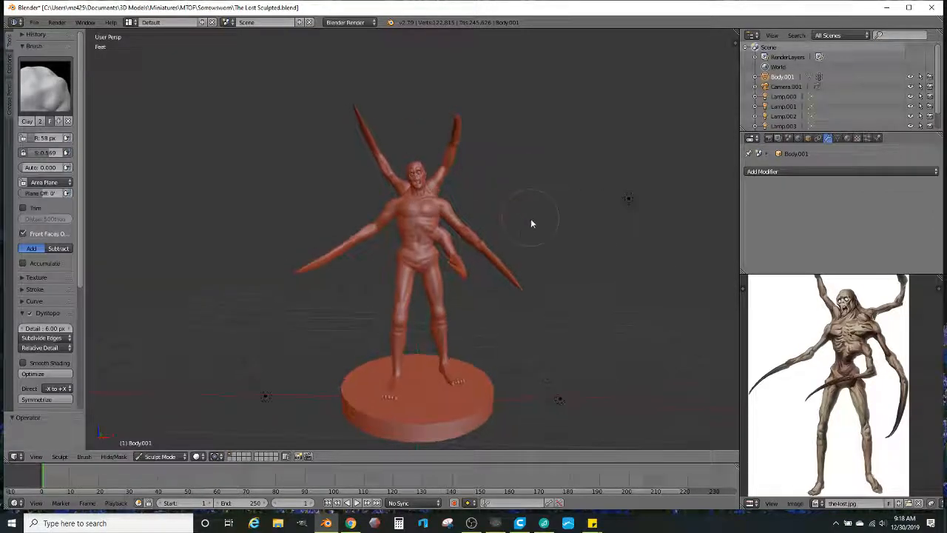
# Step: Switch to Object Mode, duplicate the lamp beside the figure (Lamp.004) and move the copy -4.78' along X to the figure's opposite side
pyautogui.click(160, 456)
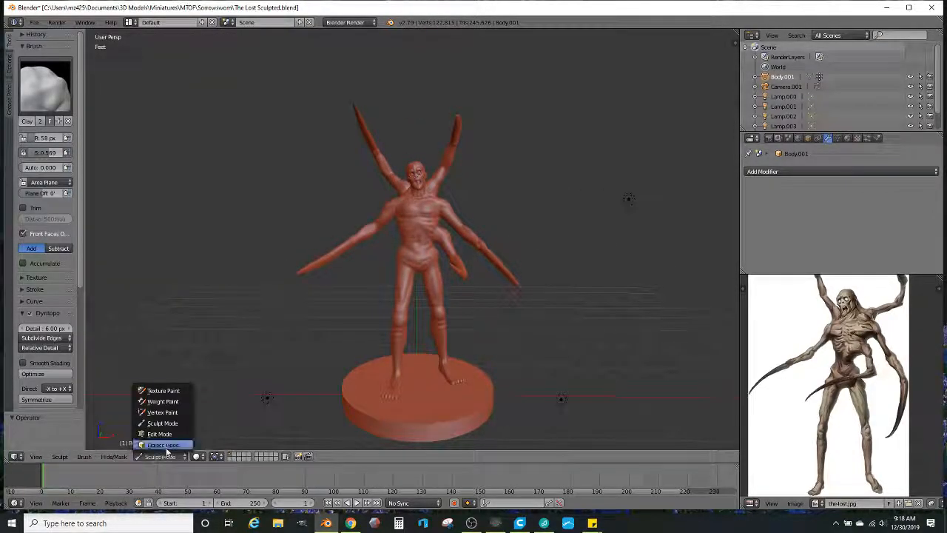
pyautogui.click(174, 444)
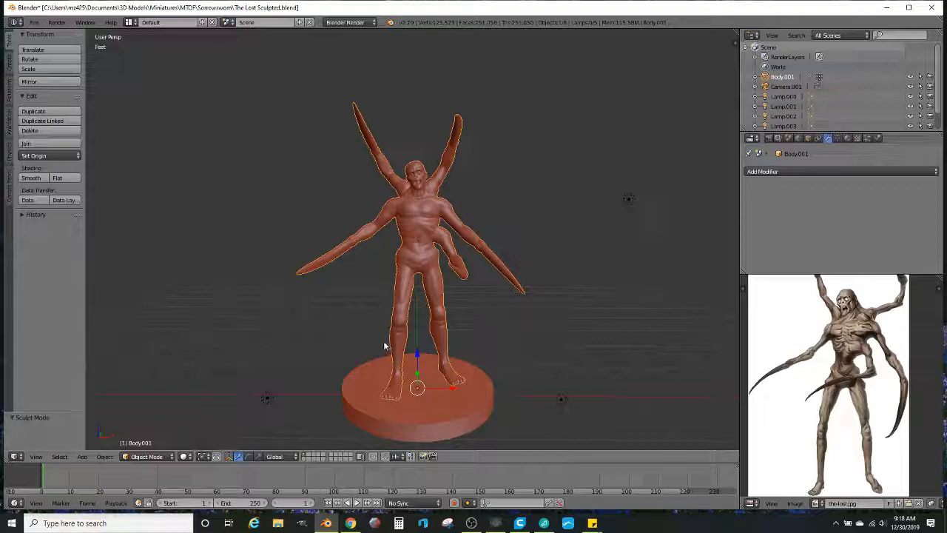
pyautogui.click(628, 199)
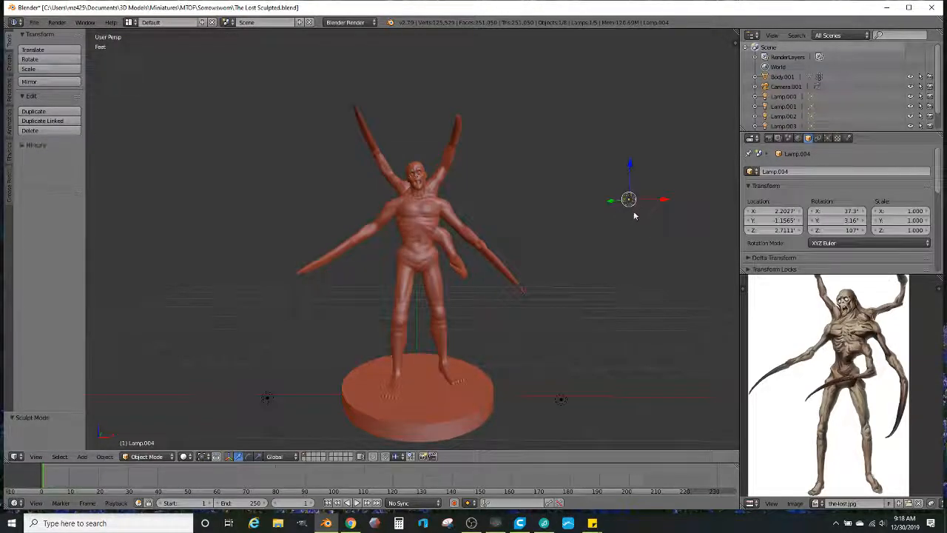
pyautogui.hotkey('ctrl', 'c')
pyautogui.hotkey('ctrl', 'v')
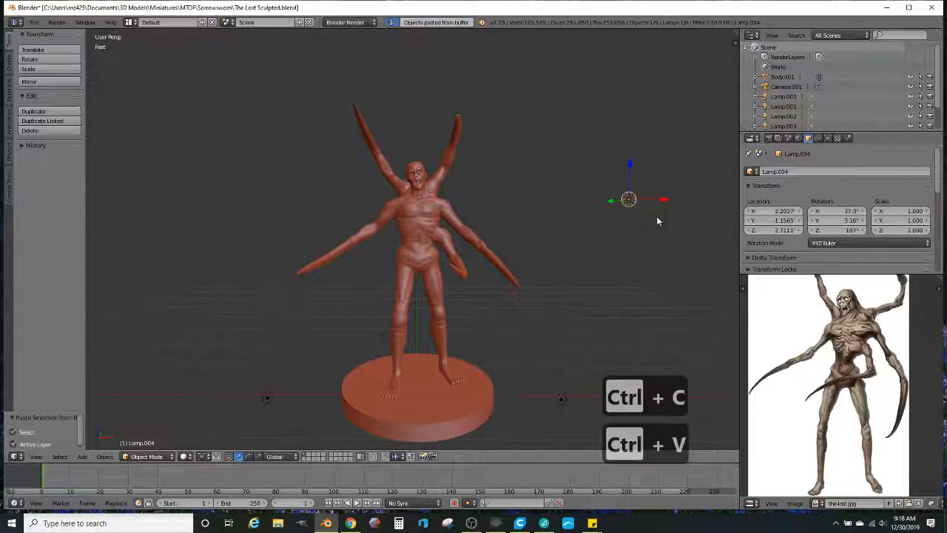
pyautogui.press('g')
pyautogui.press('x')
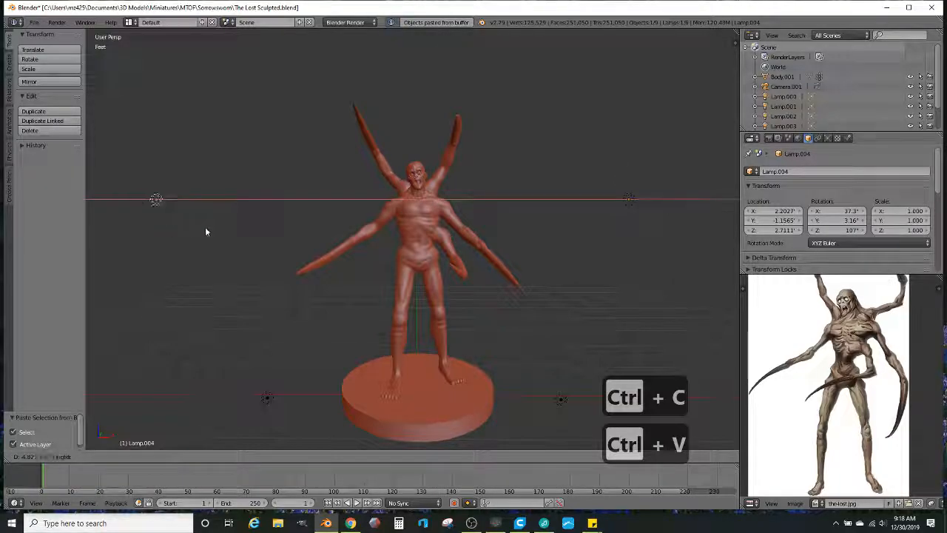
pyautogui.click(226, 233)
# Step: Preview the figure with the added lamp in Rendered shading and return to Solid shading
pyautogui.moveTo(226, 233); pyautogui.dragTo(327, 249, button='middle')
pyautogui.scroll(1, 318, 236)
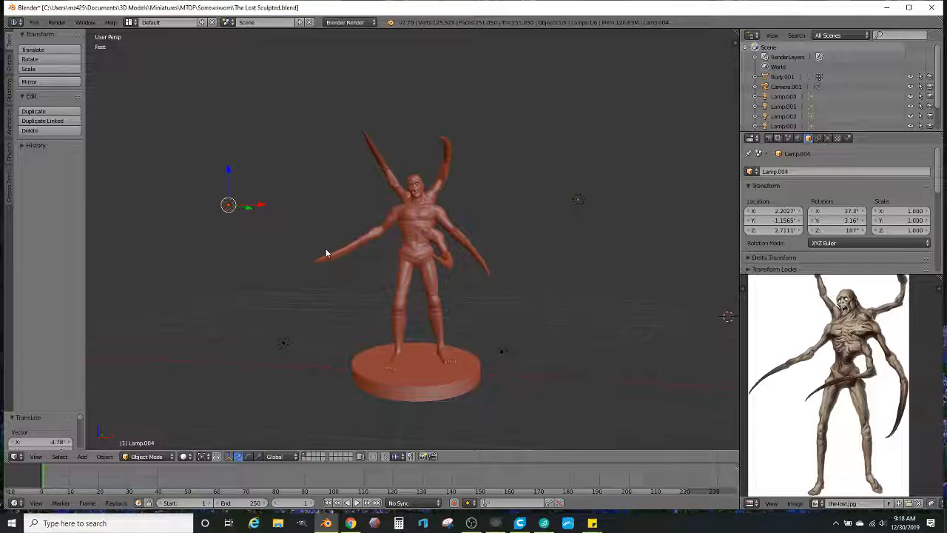
pyautogui.scroll(-1, 829, 377)
pyautogui.moveTo(495, 287); pyautogui.dragTo(470, 271, button='middle')
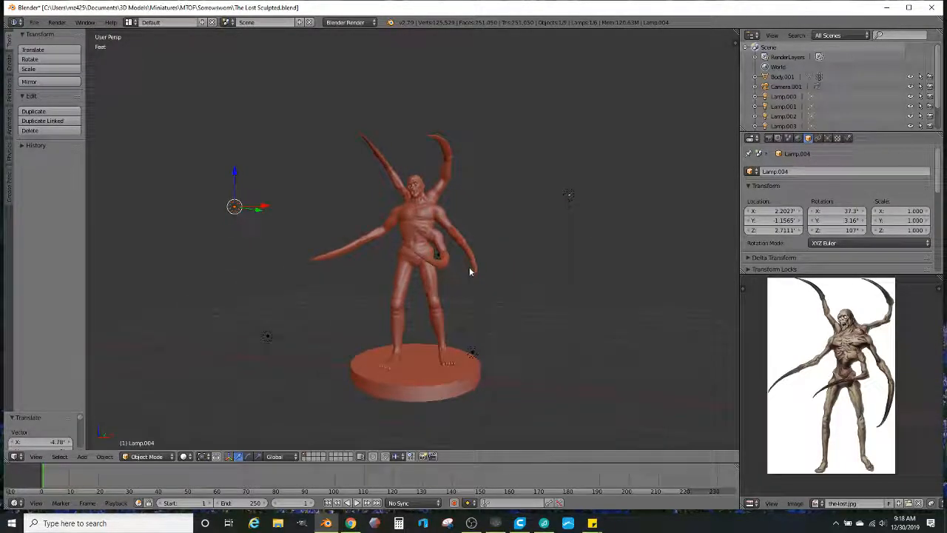
pyautogui.click(186, 458)
pyautogui.click(216, 393)
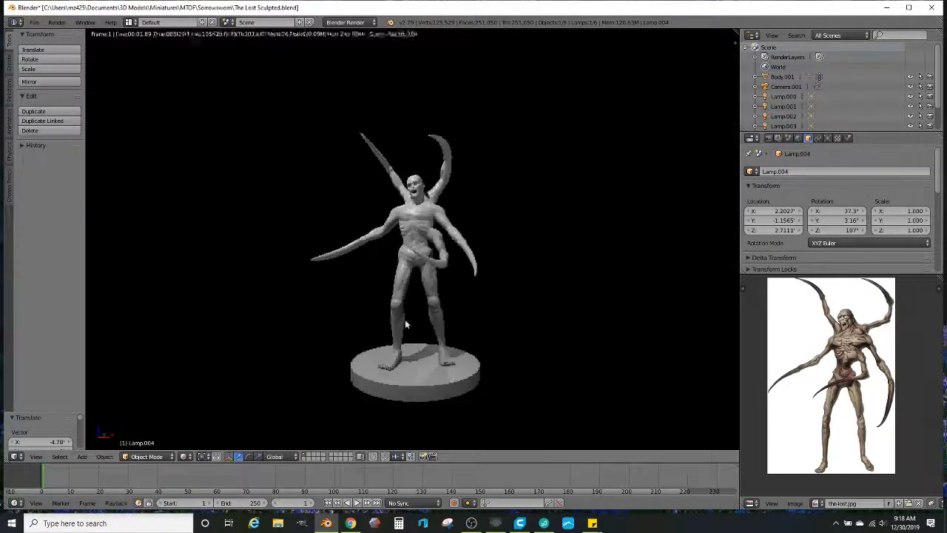
pyautogui.click(185, 456)
pyautogui.click(196, 423)
# Step: Add three more lamps around the figure to the selection and scale the four lamps up to spread them outward
pyautogui.scroll(-2, 372, 225)
pyautogui.moveTo(372, 225); pyautogui.dragTo(396, 253, button='middle')
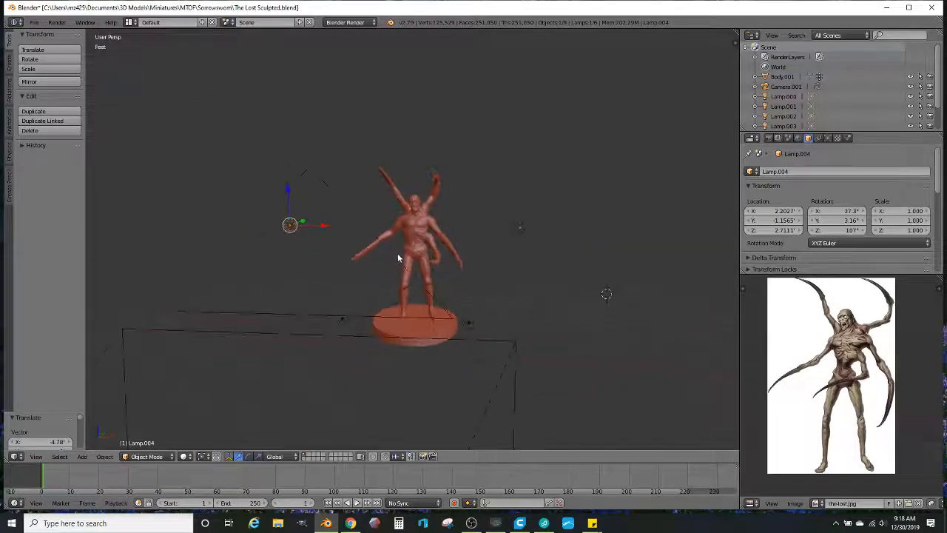
pyautogui.keyDown('shift'); pyautogui.rightClick(520, 229); pyautogui.keyUp('shift')
pyautogui.moveTo(507, 285); pyautogui.dragTo(475, 411, button='middle')
pyautogui.keyDown('shift'); pyautogui.rightClick(476, 411); pyautogui.keyUp('shift')
pyautogui.keyDown('shift'); pyautogui.rightClick(308, 392); pyautogui.keyUp('shift')
pyautogui.scroll(-2, 572, 313)
pyautogui.moveTo(573, 313); pyautogui.dragTo(565, 294, button='middle')
pyautogui.scroll(-2, 537, 316)
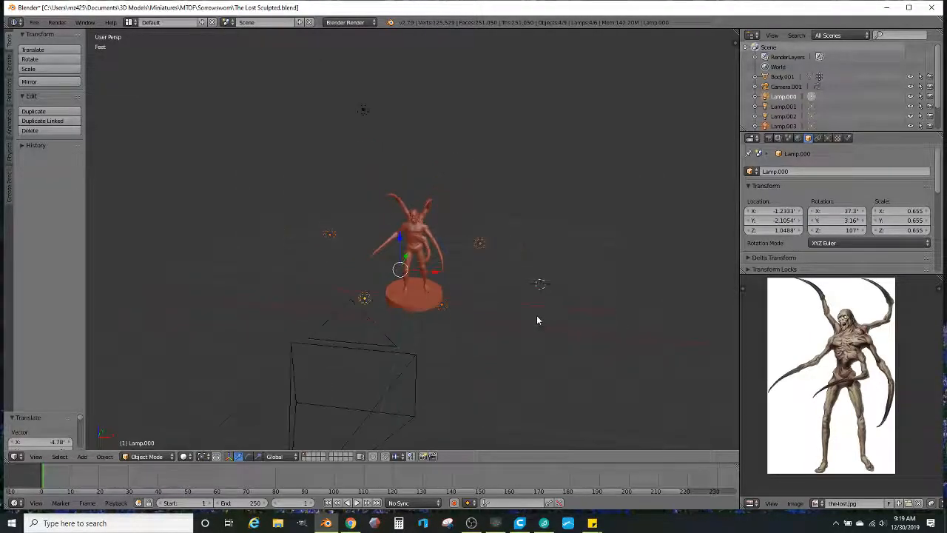
pyautogui.press('s')
pyautogui.click(544, 287)
# Step: Move the four selected lamps along the Y axis and adjust their height along Z
pyautogui.moveTo(545, 287); pyautogui.dragTo(388, 251, button='middle')
pyautogui.press('g')
pyautogui.press('y')
pyautogui.click(341, 244)
pyautogui.press('g')
pyautogui.press('z')
pyautogui.click(341, 233)
# Step: Scale the four selected lamps by a further 1.084 and raise them along the Z axis
pyautogui.moveTo(341, 234); pyautogui.dragTo(550, 266, button='middle')
pyautogui.press('s')
pyautogui.click(574, 298)
pyautogui.scroll(2, 548, 263)
pyautogui.scroll(3, 548, 254)
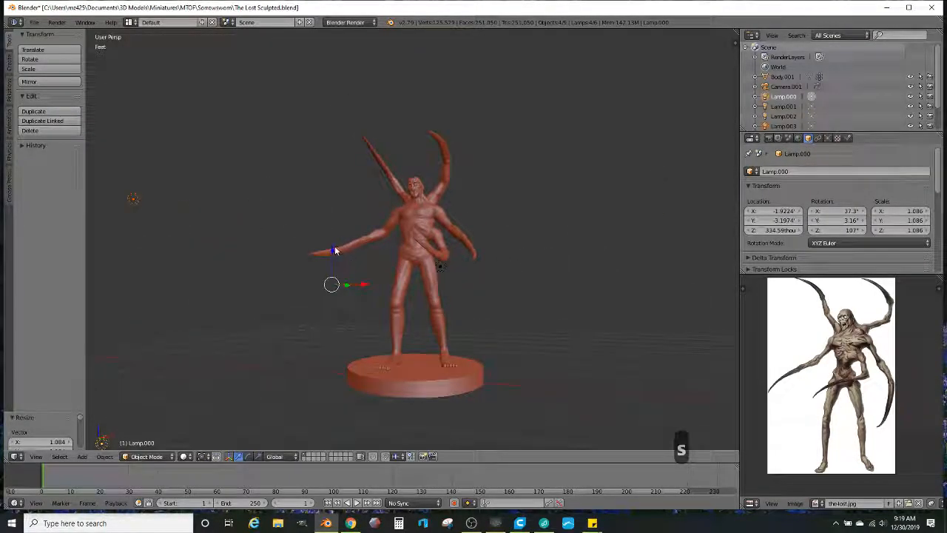
pyautogui.press('g')
pyautogui.press('z')
pyautogui.click(328, 214)
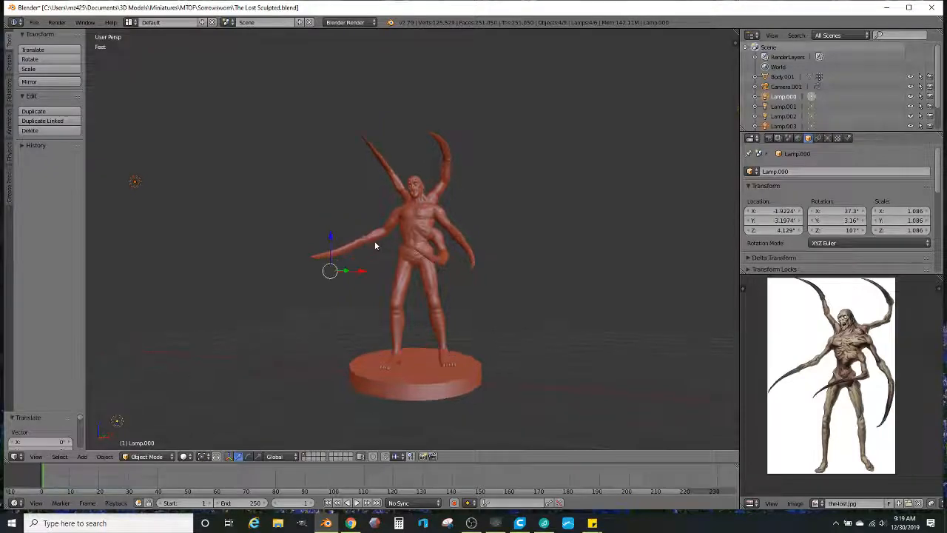
# Step: Check the spread-out lighting on the figure in Rendered shading, and restore Solid shading
pyautogui.click(185, 456)
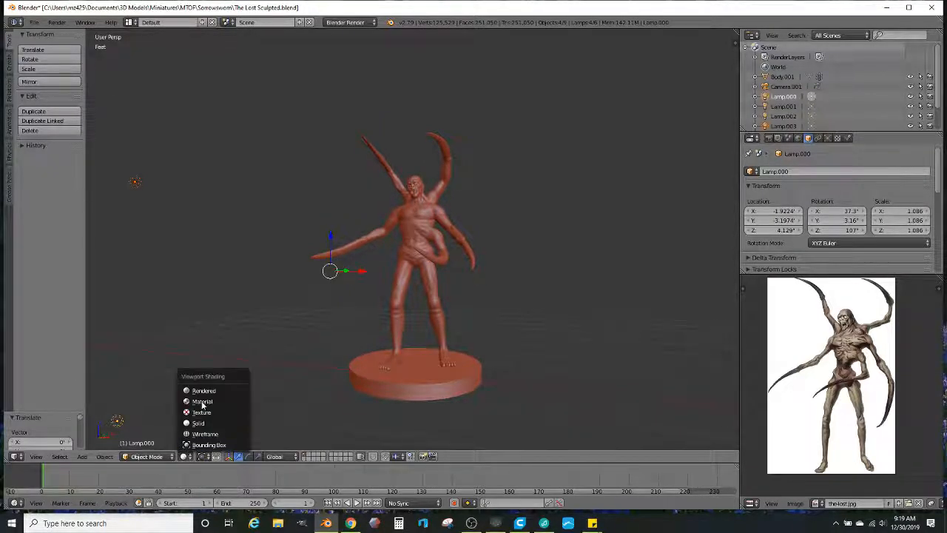
pyautogui.click(207, 391)
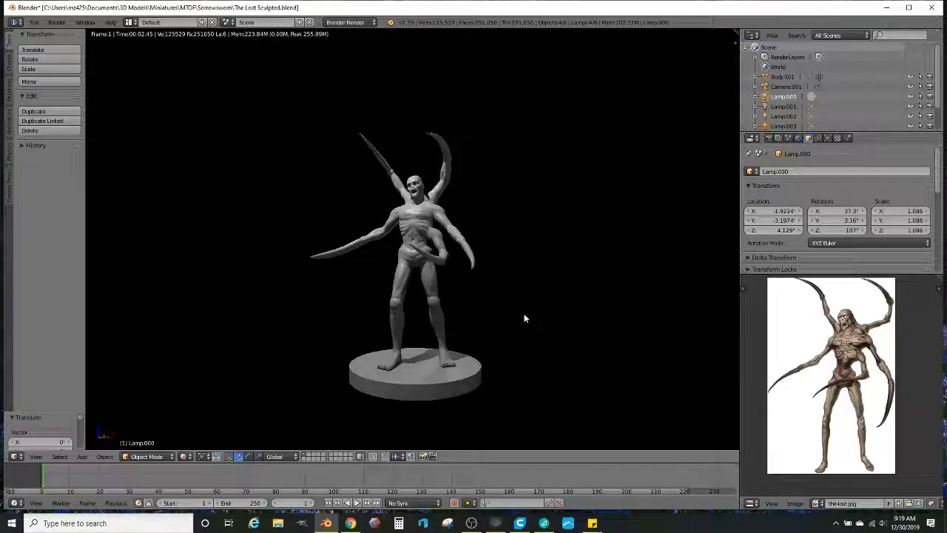
pyautogui.scroll(1, 524, 318)
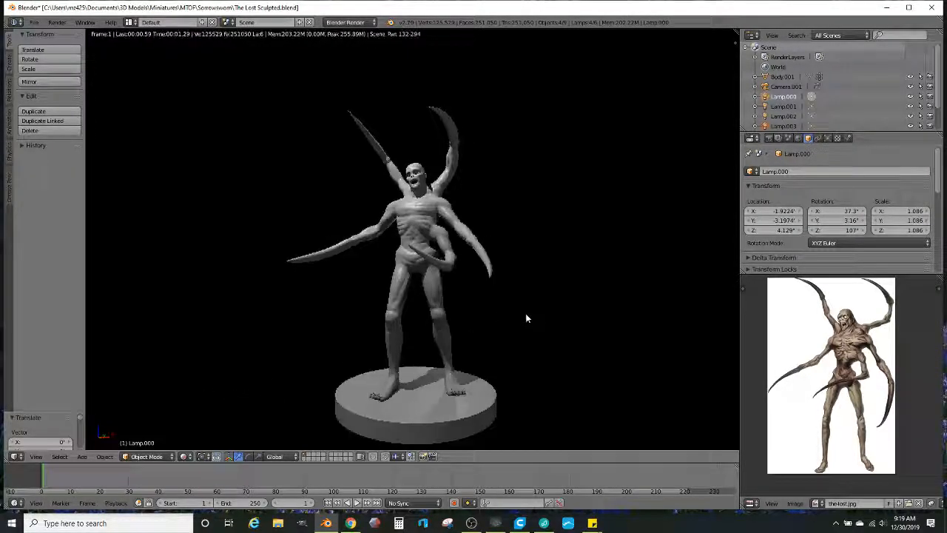
pyautogui.click(186, 456)
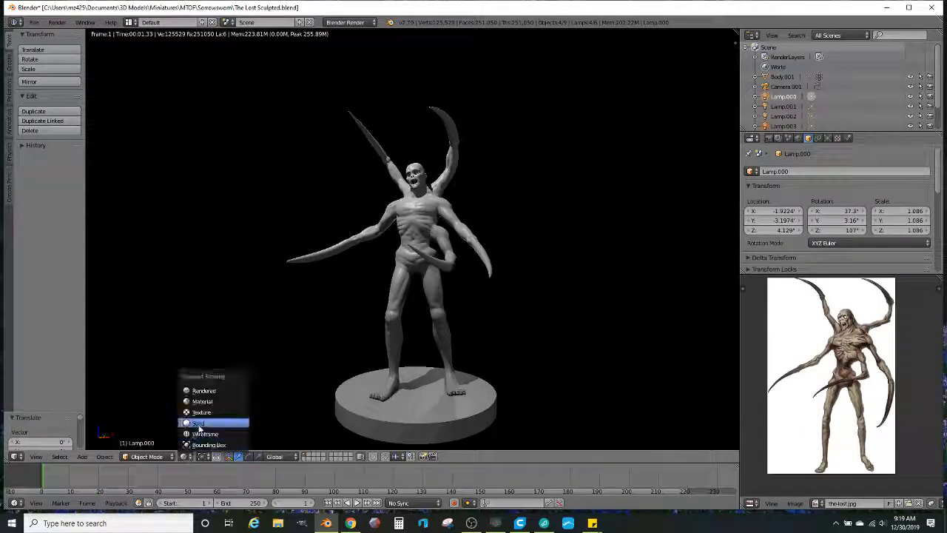
pyautogui.click(199, 423)
# Step: Select Lamp.002 by itself and reposition it around the figure with several free moves, ending with a 2.22' shift along X
pyautogui.scroll(-5, 376, 244)
pyautogui.moveTo(479, 238); pyautogui.dragTo(386, 182, button='middle')
pyautogui.rightClick(332, 86)
pyautogui.moveTo(379, 122)
pyautogui.mouseDown(button='middle')
pyautogui.moveTo(560, 120)
pyautogui.moveTo(530, 135)
pyautogui.moveTo(487, 199)
pyautogui.moveTo(530, 182)
pyautogui.mouseUp(button='middle')
pyautogui.press('g')
pyautogui.click(423, 110)
pyautogui.press('g')
pyautogui.click(570, 117)
pyautogui.scroll(3, 527, 148)
pyautogui.press('g')
pyautogui.click(531, 175)
pyautogui.scroll(1, 523, 182)
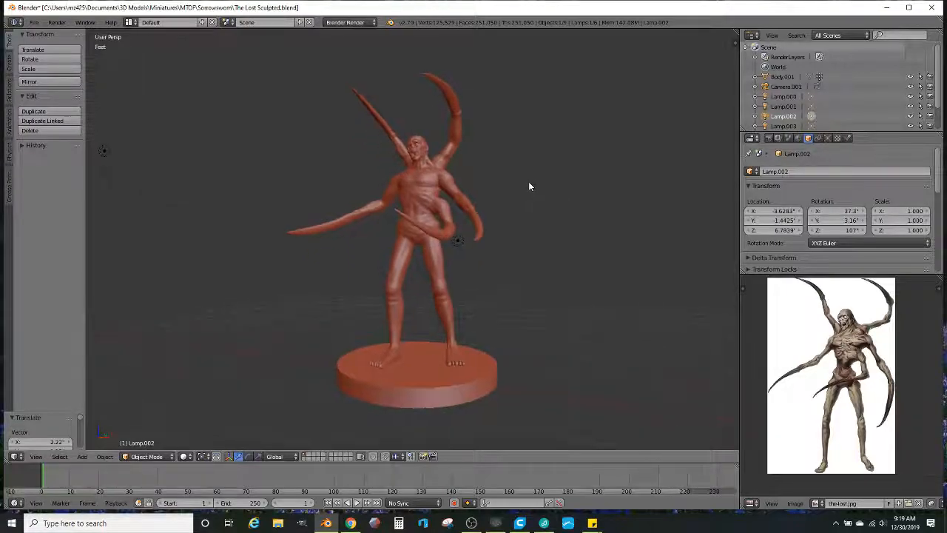
# Step: Preview the relit figure in Rendered shading, and select the body mesh to put it back into Sculpt Mode
pyautogui.click(184, 456)
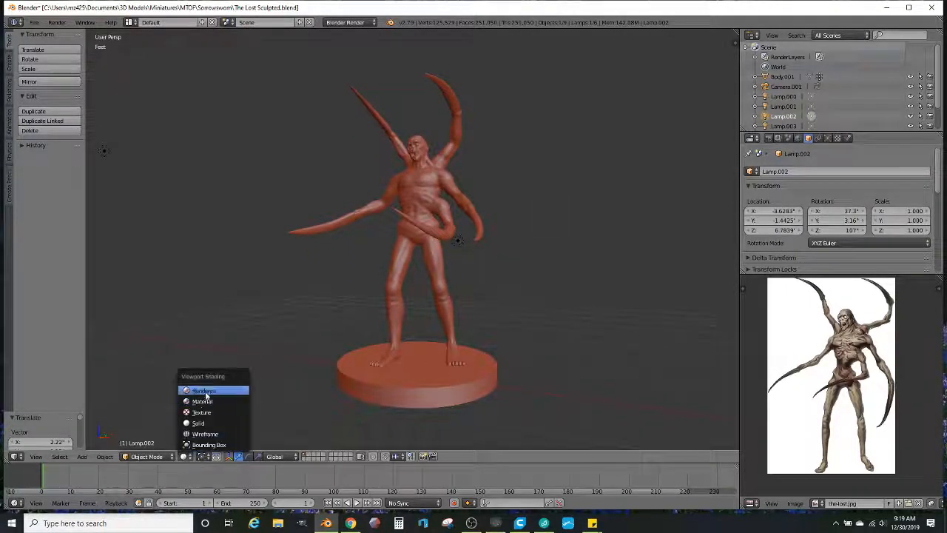
pyautogui.click(204, 390)
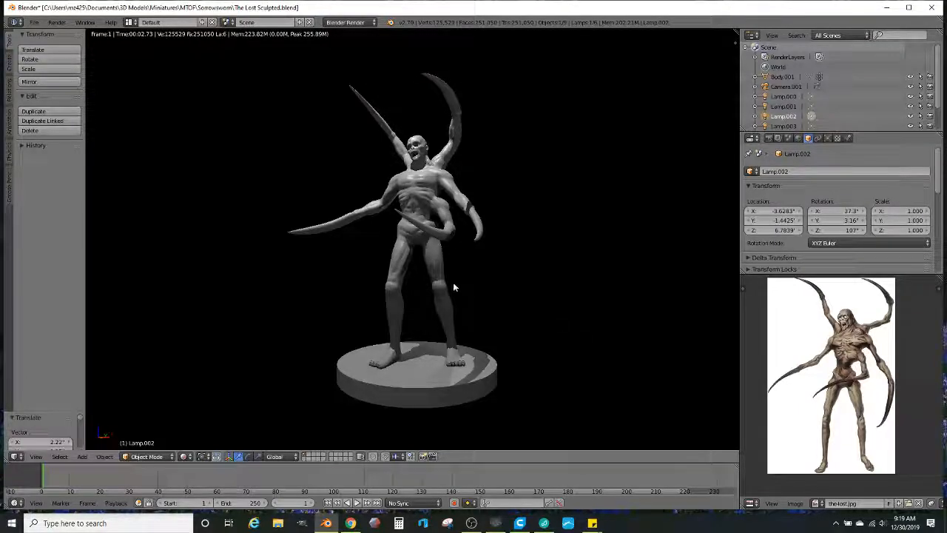
pyautogui.rightClick(399, 281)
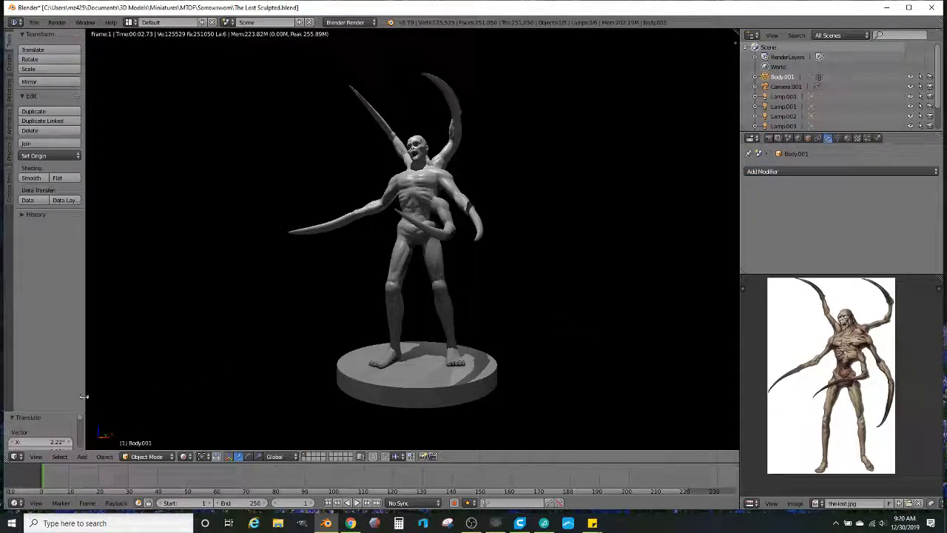
pyautogui.click(135, 456)
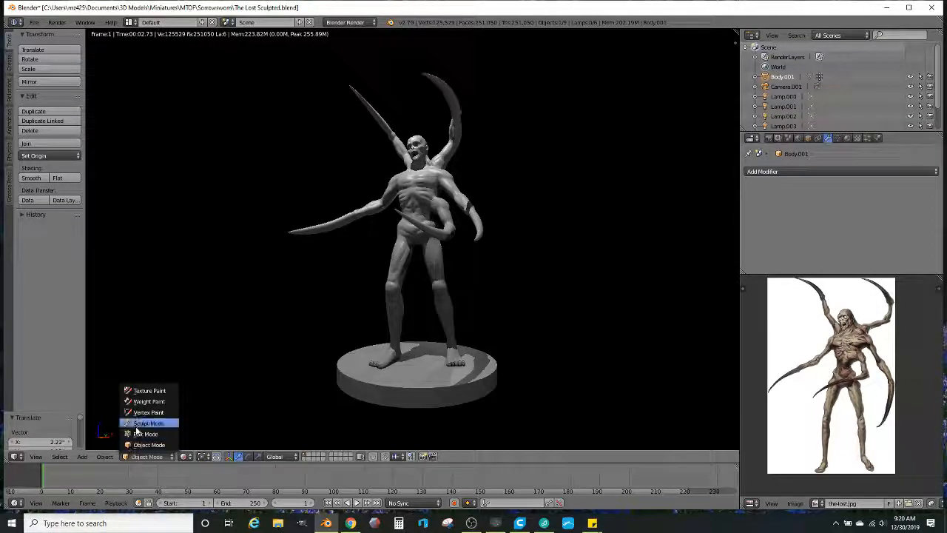
pyautogui.click(141, 423)
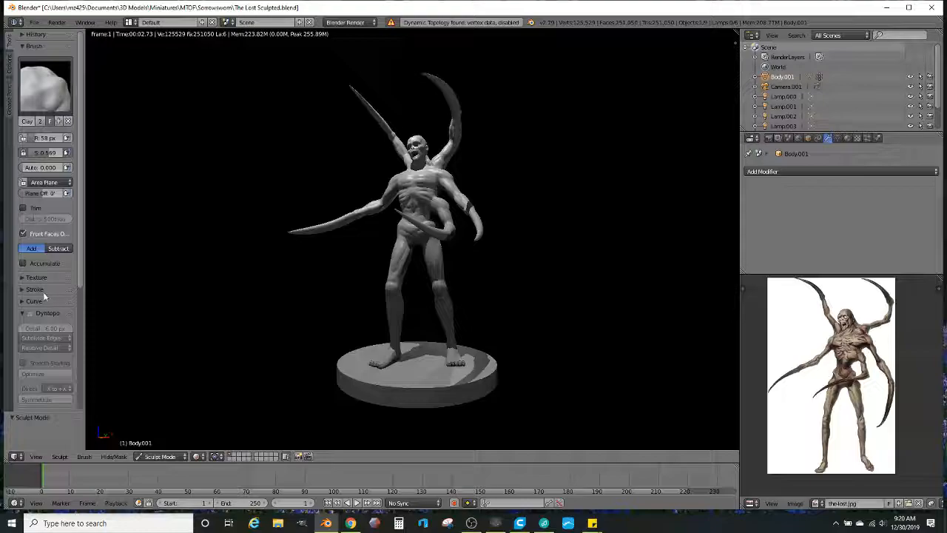
# Step: Turn on Smooth Shading and re-enable Dyntopo for the body, accepting the vertex data warning
pyautogui.hotkey('shift', 'z')
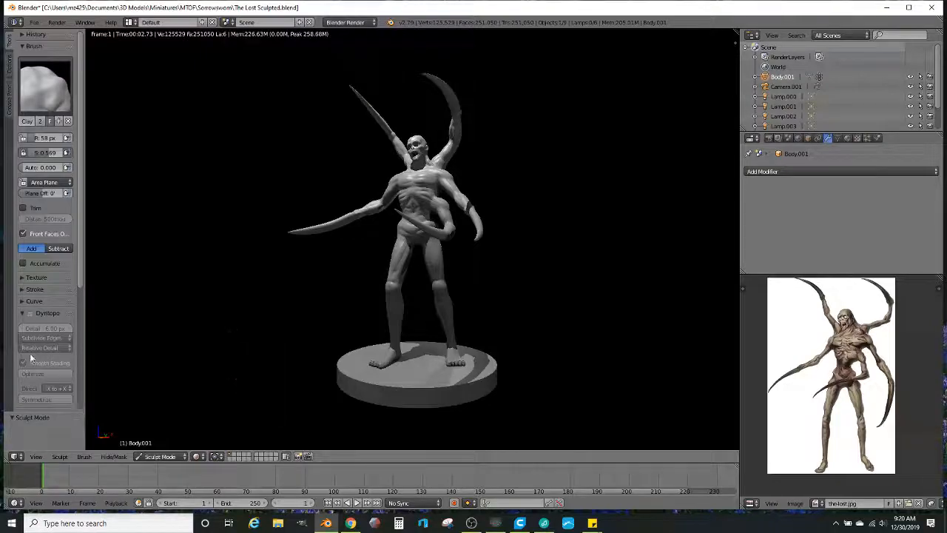
pyautogui.click(29, 314)
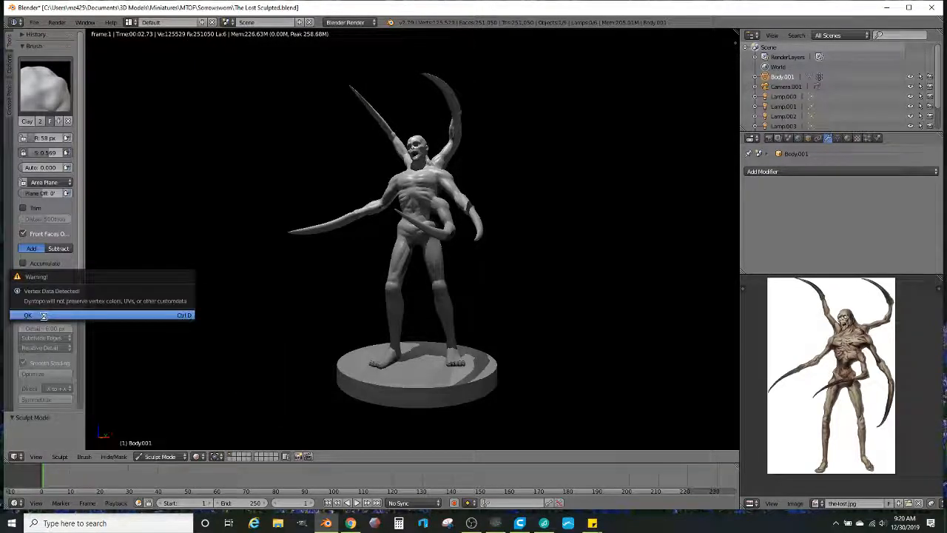
pyautogui.click(43, 315)
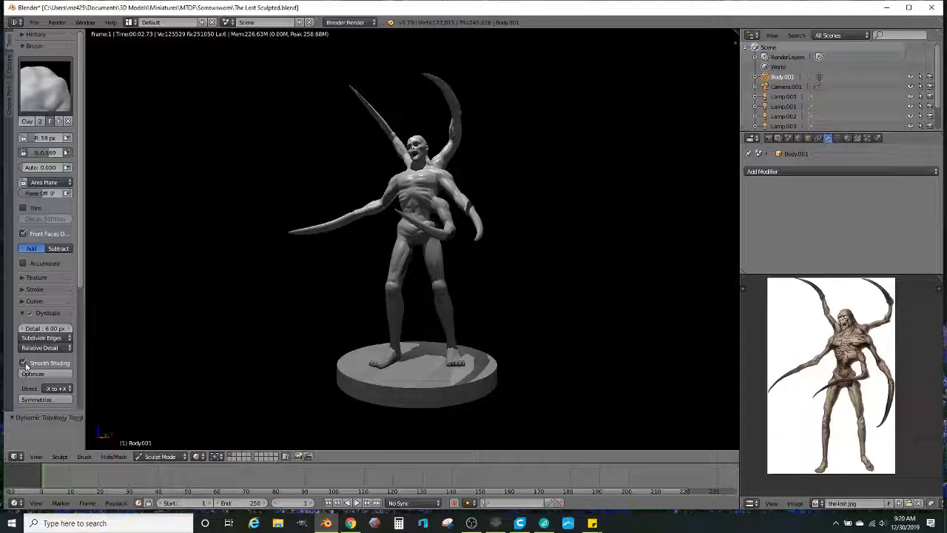
# Step: Return the viewport to Solid shading while keeping the body in Sculpt Mode for work on the legs
pyautogui.click(163, 457)
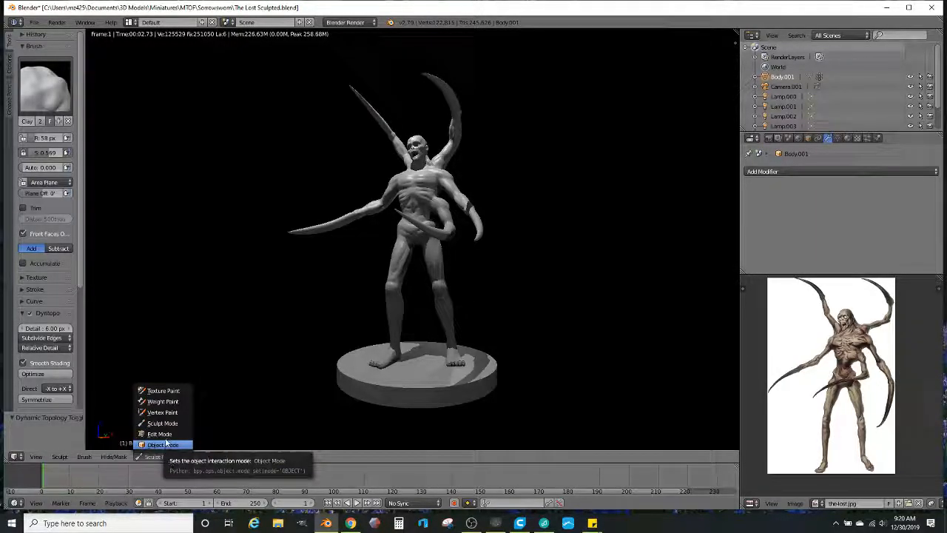
pyautogui.click(198, 456)
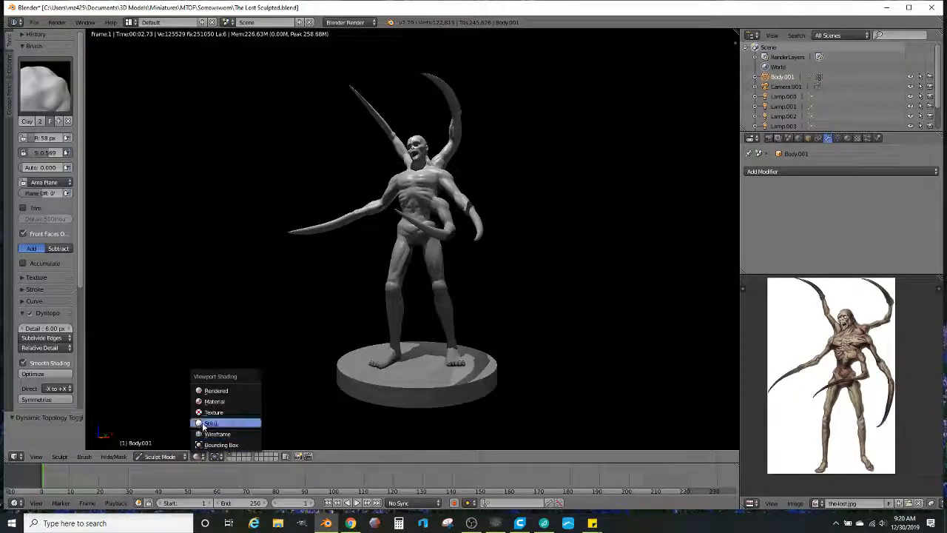
pyautogui.click(205, 426)
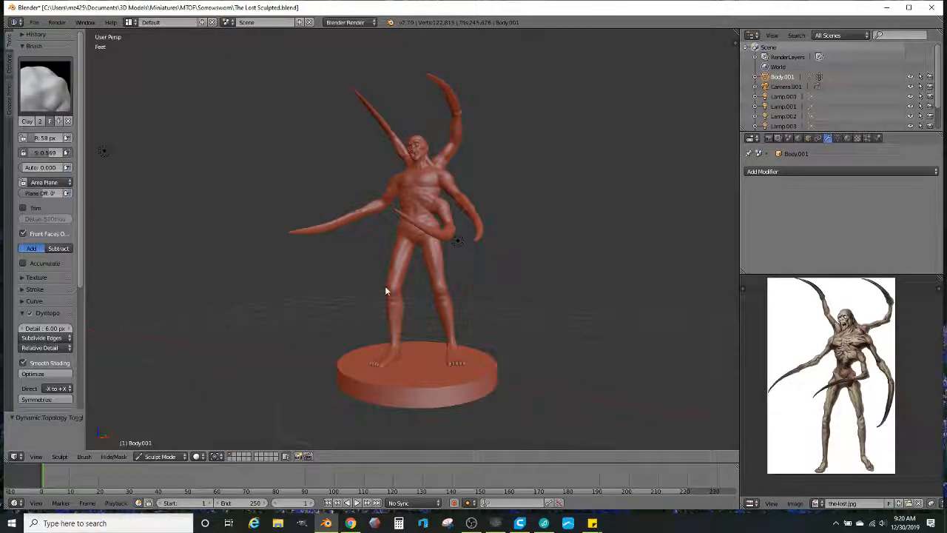
pyautogui.scroll(5, 404, 291)
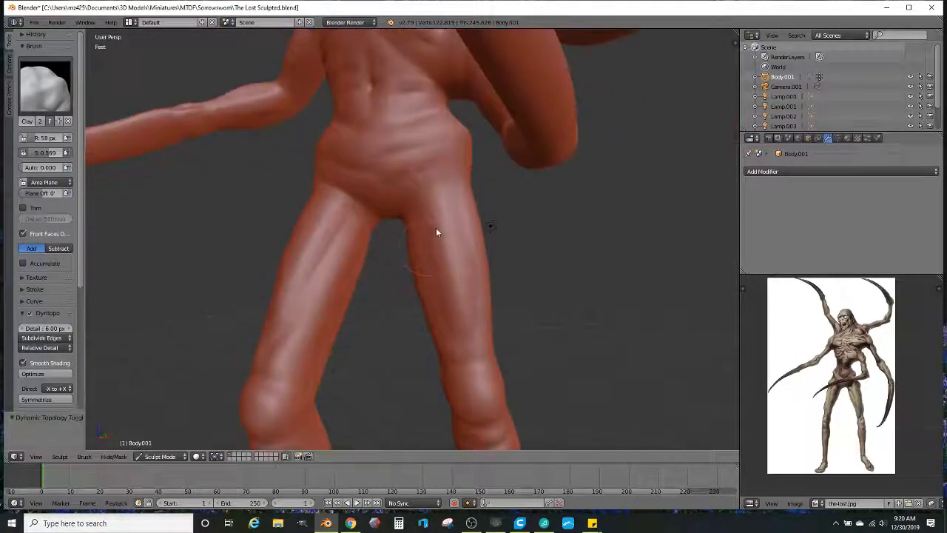
# Step: Lightly build up the muscle forms of both thighs with the Clay brush, checking them from the front and side
pyautogui.scroll(-1, 444, 202)
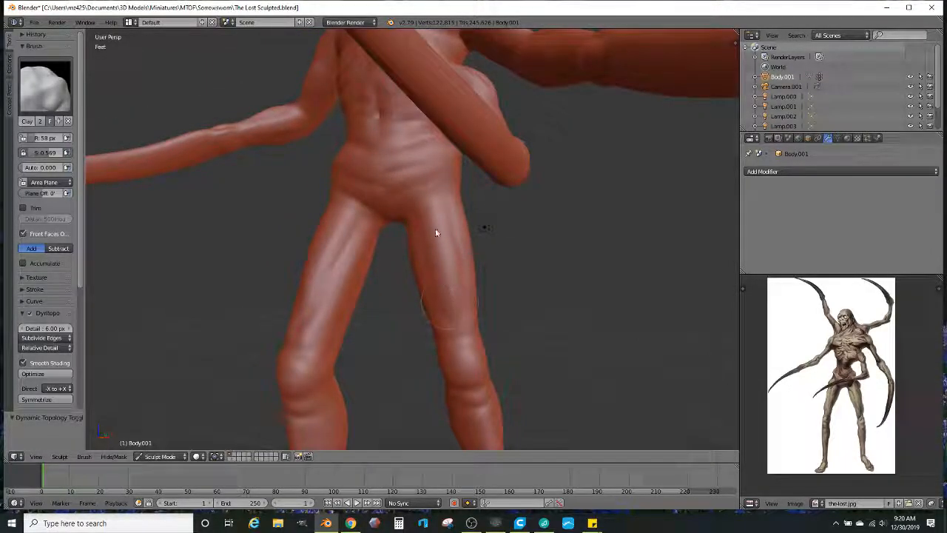
pyautogui.moveTo(446, 305); pyautogui.dragTo(427, 221, button='middle')
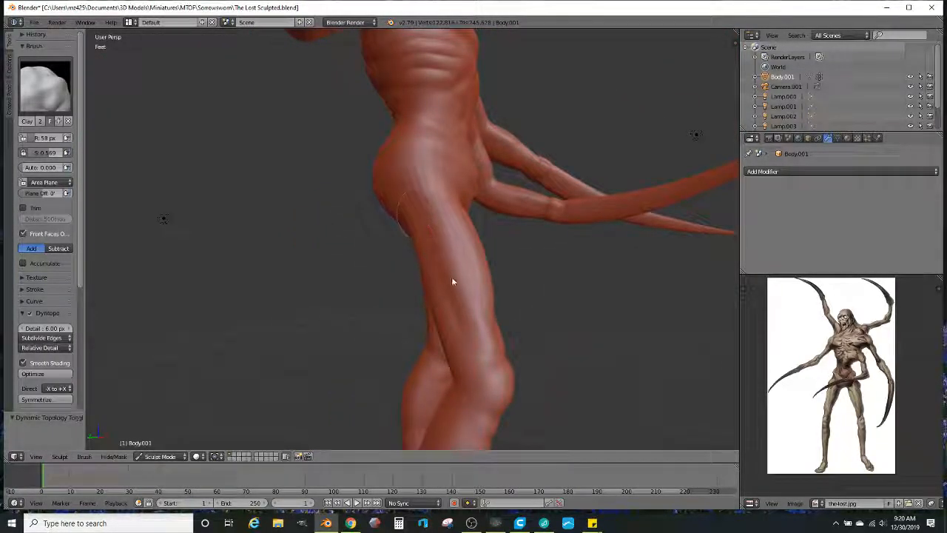
pyautogui.moveTo(455, 303); pyautogui.dragTo(406, 244, button='middle')
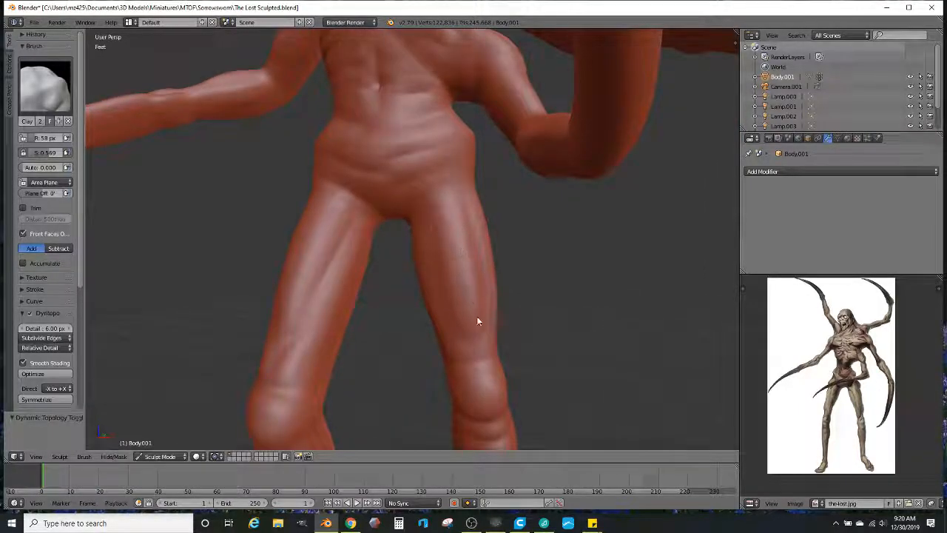
pyautogui.moveTo(442, 323); pyautogui.dragTo(296, 211, button='middle')
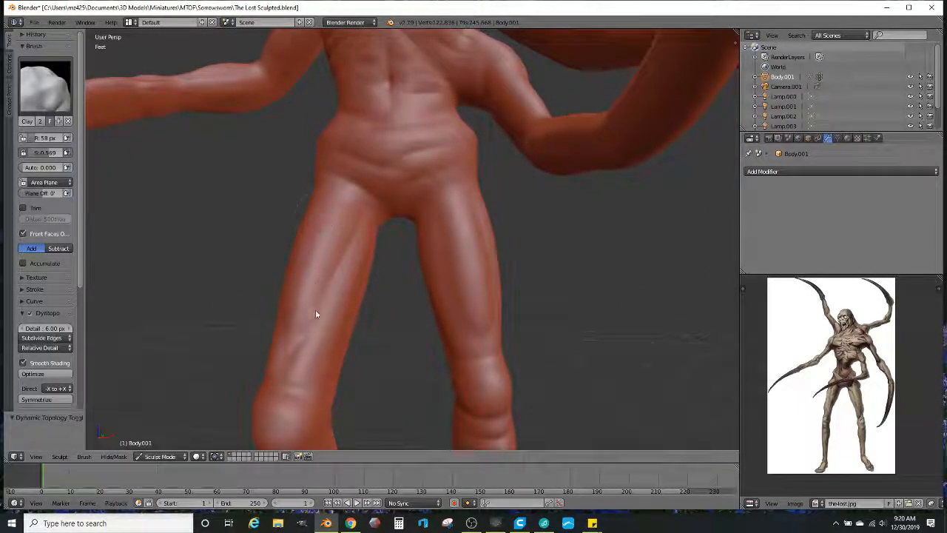
pyautogui.scroll(-3, 394, 293)
pyautogui.moveTo(395, 296); pyautogui.dragTo(399, 233, button='middle')
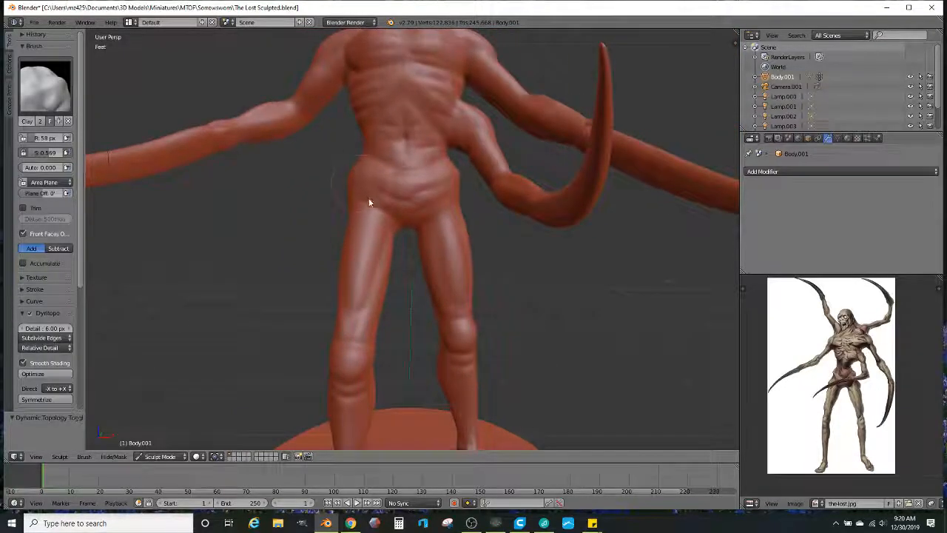
# Step: Add Clay brush strokes across the abdomen and the rib ridges to deepen the emaciated torso detail
pyautogui.moveTo(370, 202); pyautogui.dragTo(393, 310, button='middle')
pyautogui.scroll(4, 415, 298)
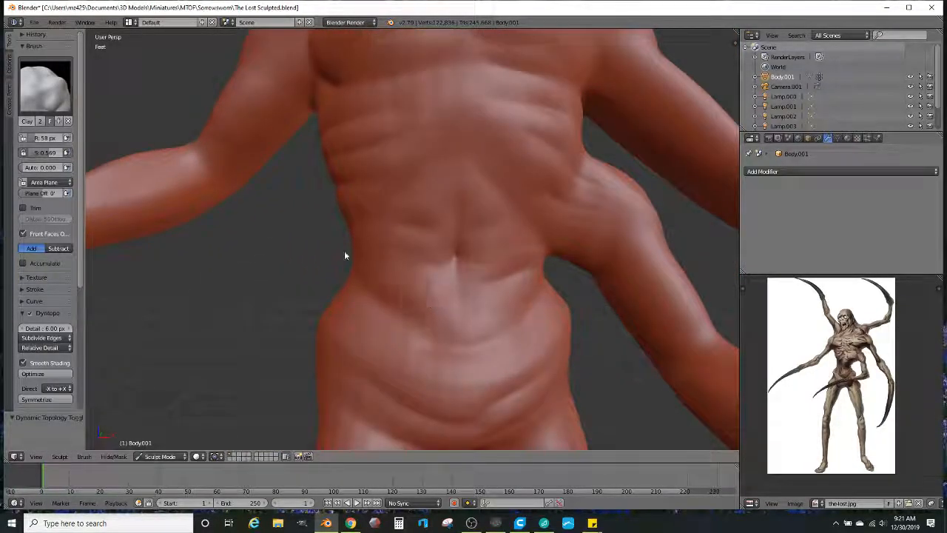
pyautogui.moveTo(517, 309); pyautogui.dragTo(526, 245)
pyautogui.moveTo(400, 203); pyautogui.dragTo(444, 195)
pyautogui.keyDown('shift'); pyautogui.moveTo(474, 194); pyautogui.dragTo(439, 257, button='middle'); pyautogui.keyUp('shift')
pyautogui.scroll(1, 440, 257)
pyautogui.moveTo(468, 202); pyautogui.dragTo(521, 182)
pyautogui.moveTo(455, 151); pyautogui.dragTo(457, 204, button='middle')
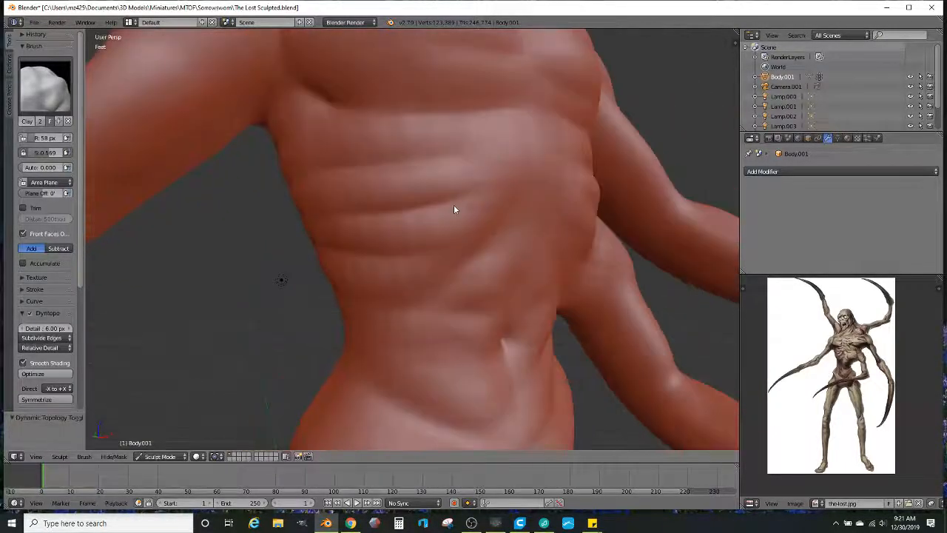
pyautogui.moveTo(464, 142); pyautogui.dragTo(357, 145)
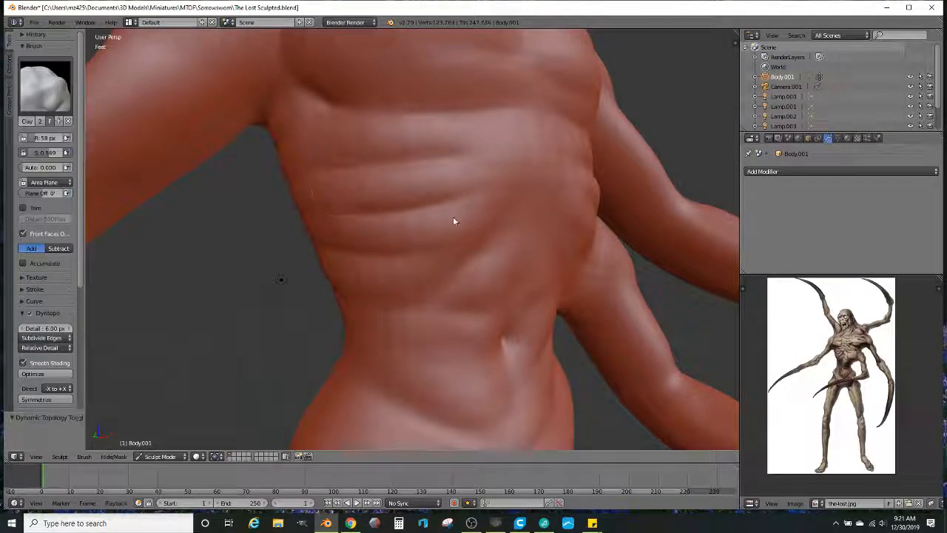
# Step: Sculpt Clay strokes up the middle of the ribcage and across the lower chest
pyautogui.moveTo(438, 277); pyautogui.dragTo(492, 193, button='middle')
pyautogui.moveTo(493, 183)
pyautogui.mouseDown()
pyautogui.moveTo(474, 153)
pyautogui.moveTo(481, 213)
pyautogui.mouseUp()
pyautogui.moveTo(495, 159); pyautogui.dragTo(363, 256, button='middle')
pyautogui.moveTo(374, 244); pyautogui.dragTo(540, 258)
pyautogui.moveTo(486, 208); pyautogui.dragTo(514, 244, button='middle')
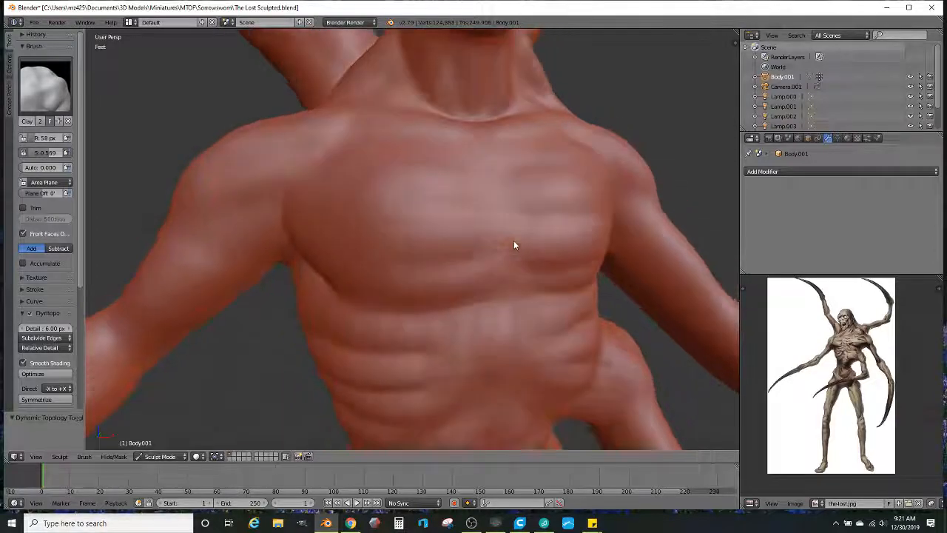
# Step: Sculpt ridges and folds across the pectorals and breastbone below the neck with the Clay brush
pyautogui.moveTo(477, 233); pyautogui.dragTo(327, 219)
pyautogui.moveTo(327, 219); pyautogui.dragTo(382, 233, button='middle')
pyautogui.moveTo(599, 244); pyautogui.dragTo(597, 204)
pyautogui.moveTo(436, 232); pyautogui.dragTo(374, 199)
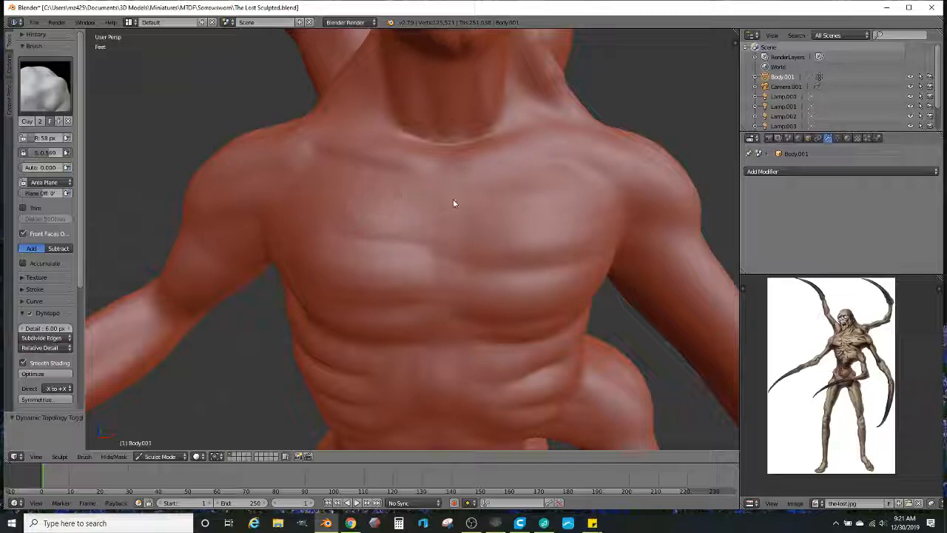
pyautogui.moveTo(448, 201); pyautogui.dragTo(450, 219)
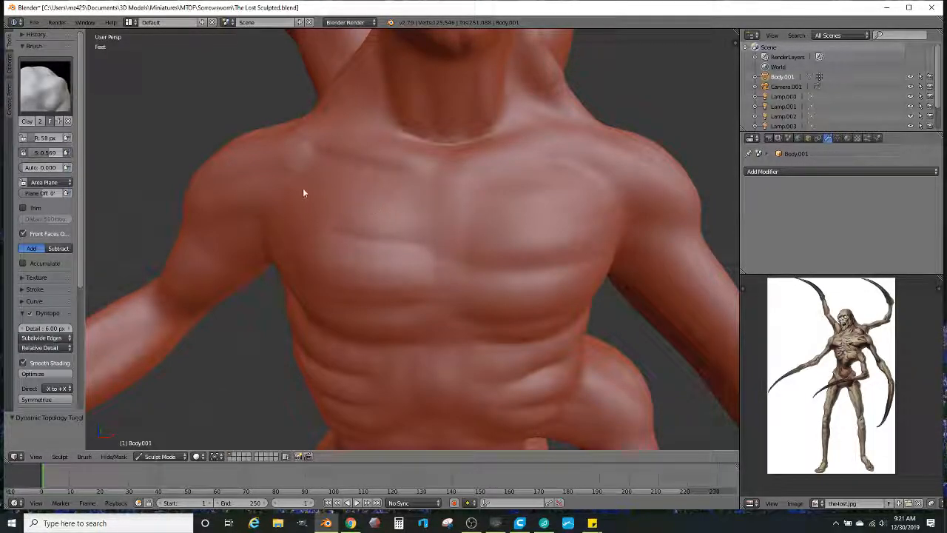
# Step: Bring the whole figure into view and put the body mesh back into Object Mode
pyautogui.scroll(-10, 302, 188)
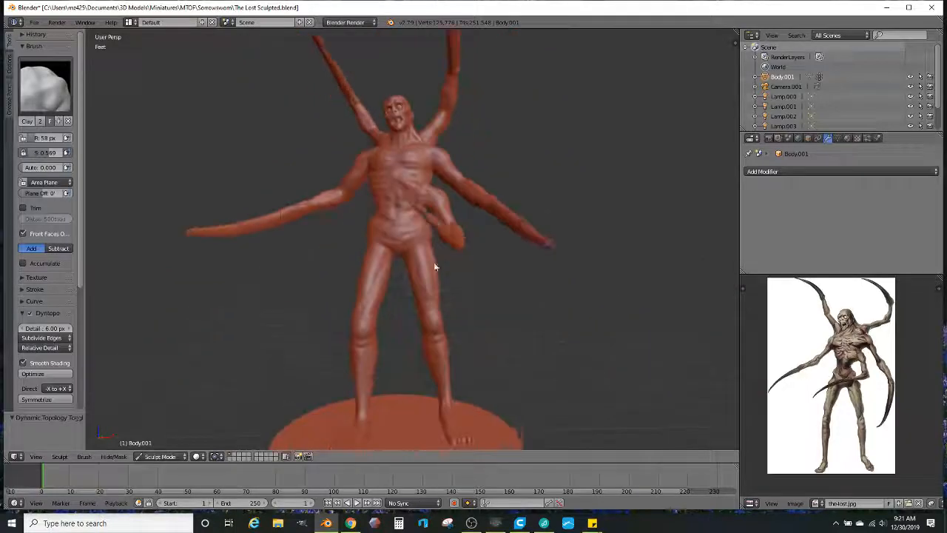
pyautogui.scroll(-2, 440, 278)
pyautogui.moveTo(444, 278); pyautogui.dragTo(429, 290, button='middle')
pyautogui.scroll(-2, 429, 291)
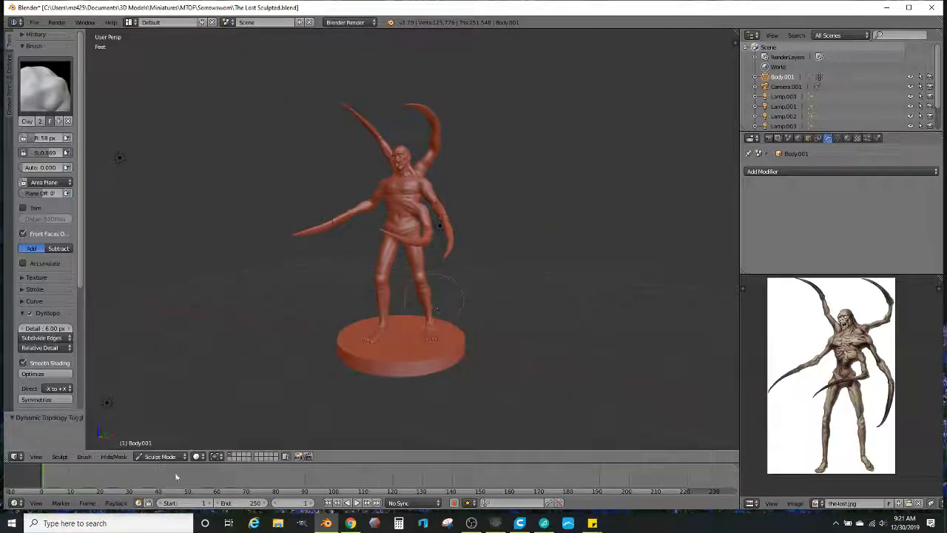
pyautogui.click(161, 456)
pyautogui.click(159, 445)
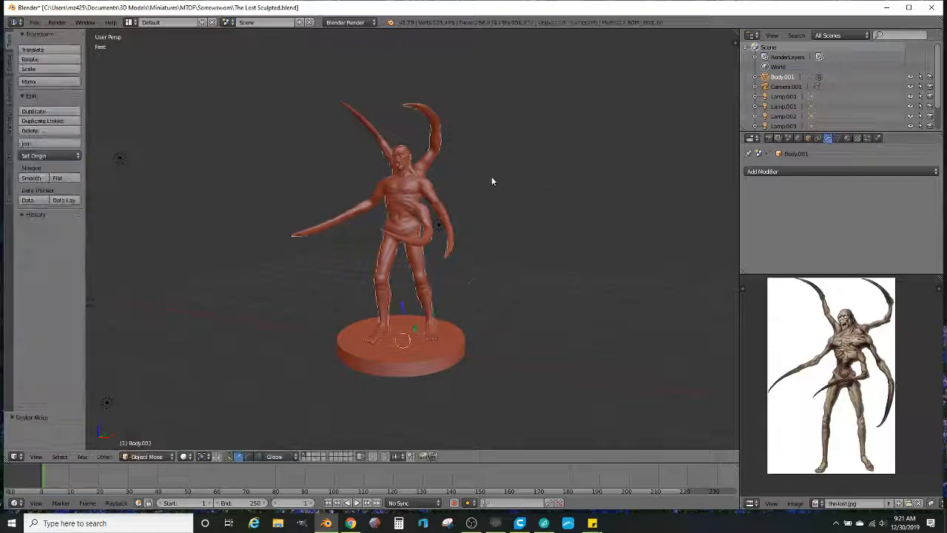
# Step: Select Lamp.002 and reposition it above the figure with two free moves, to about X -3.48', Y -2.25', Z 6.76'
pyautogui.scroll(-3, 508, 190)
pyautogui.moveTo(508, 190); pyautogui.dragTo(372, 152, button='middle')
pyautogui.rightClick(351, 63)
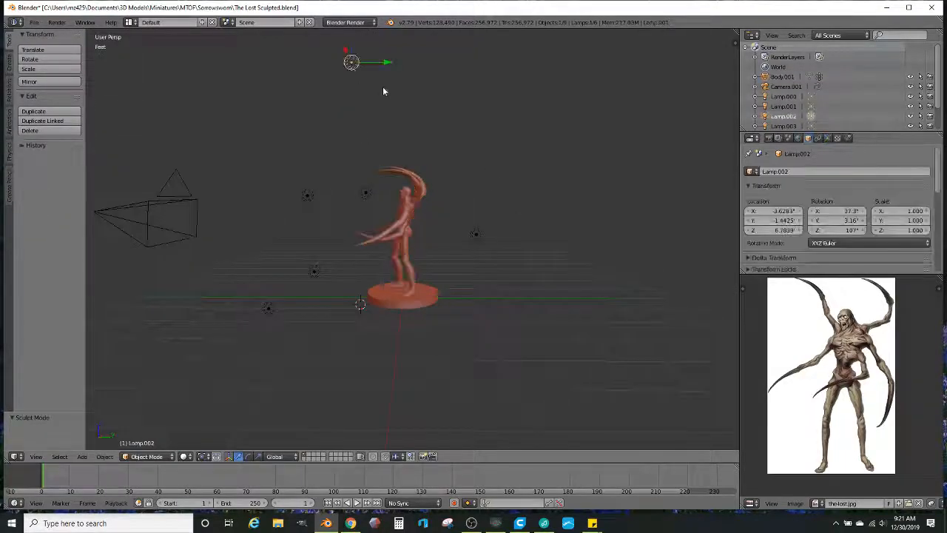
pyautogui.press('g')
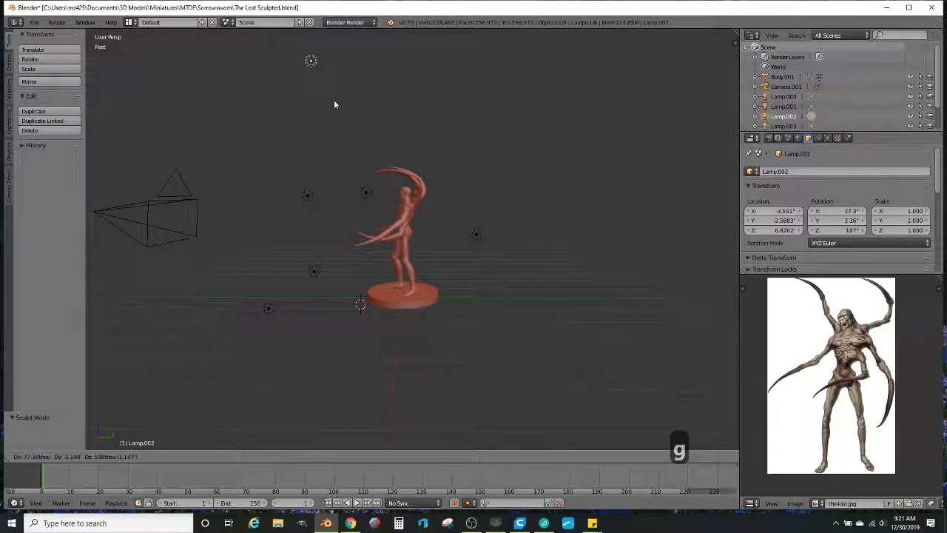
pyautogui.click(334, 101)
pyautogui.press('g')
pyautogui.click(346, 103)
pyautogui.moveTo(353, 105); pyautogui.dragTo(503, 126, button='middle')
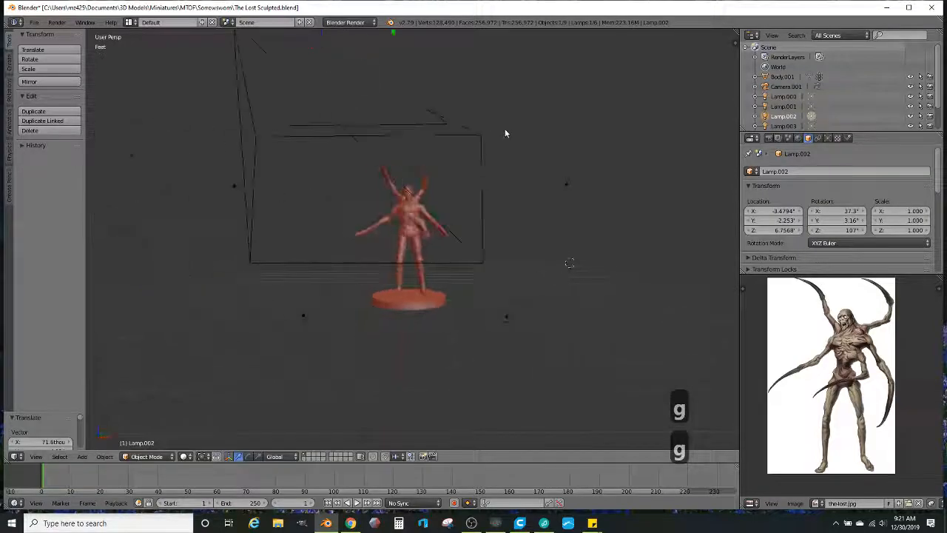
# Step: Preview the whole figure in Rendered shading to check the moved lamp's lighting
pyautogui.scroll(5, 483, 173)
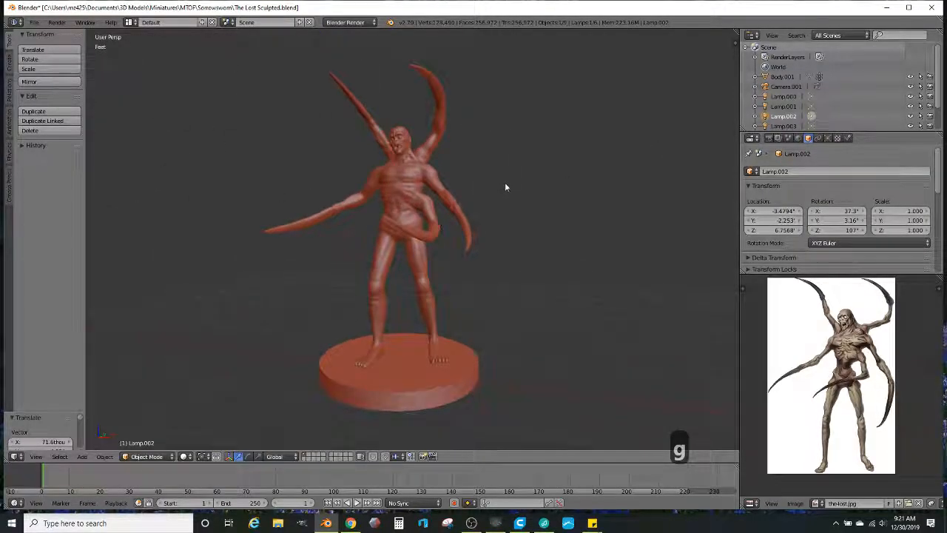
pyautogui.scroll(-3, 506, 185)
pyautogui.click(184, 456)
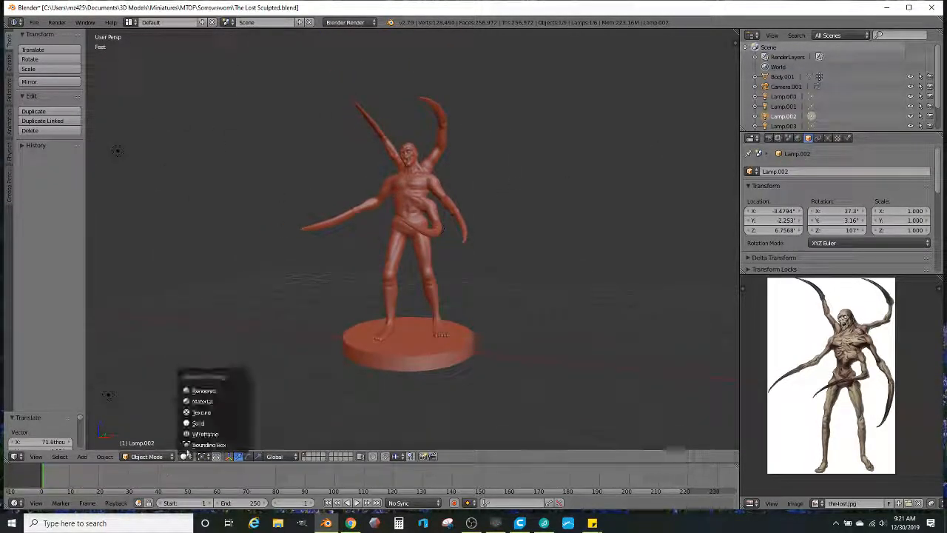
pyautogui.click(211, 394)
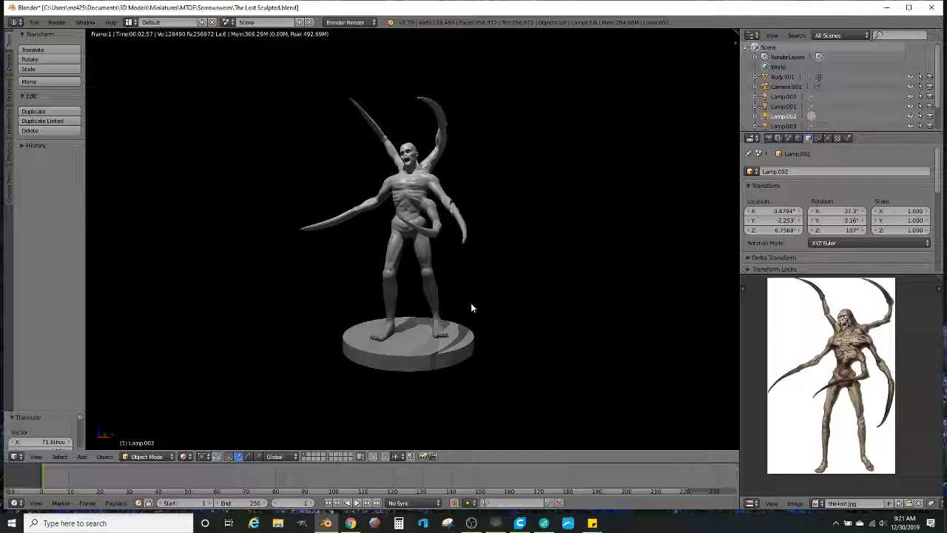
# Step: Return the viewport to Solid shading and put the body mesh back into Sculpt Mode
pyautogui.click(182, 459)
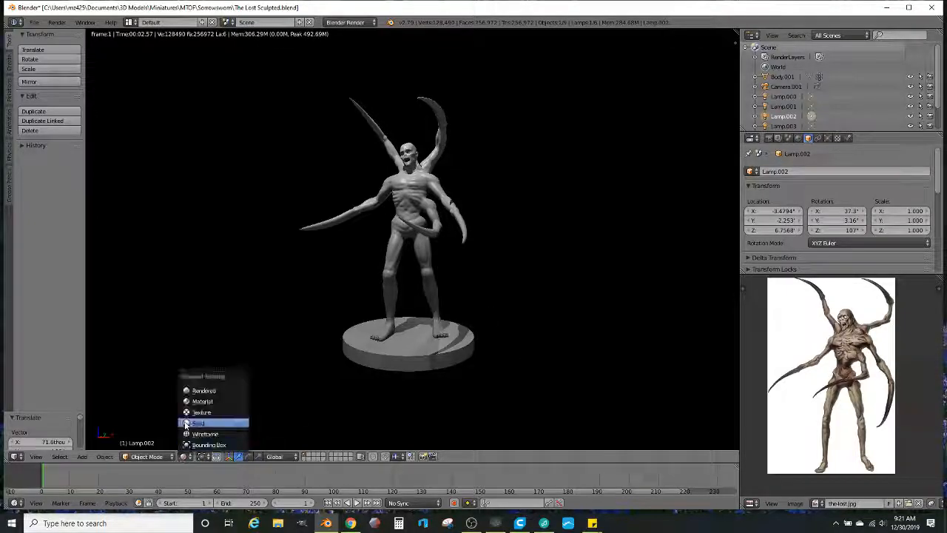
pyautogui.click(211, 374)
pyautogui.scroll(5, 405, 200)
pyautogui.keyDown('shift'); pyautogui.moveTo(398, 188); pyautogui.dragTo(434, 289, button='middle'); pyautogui.keyUp('shift')
pyautogui.scroll(6, 434, 290)
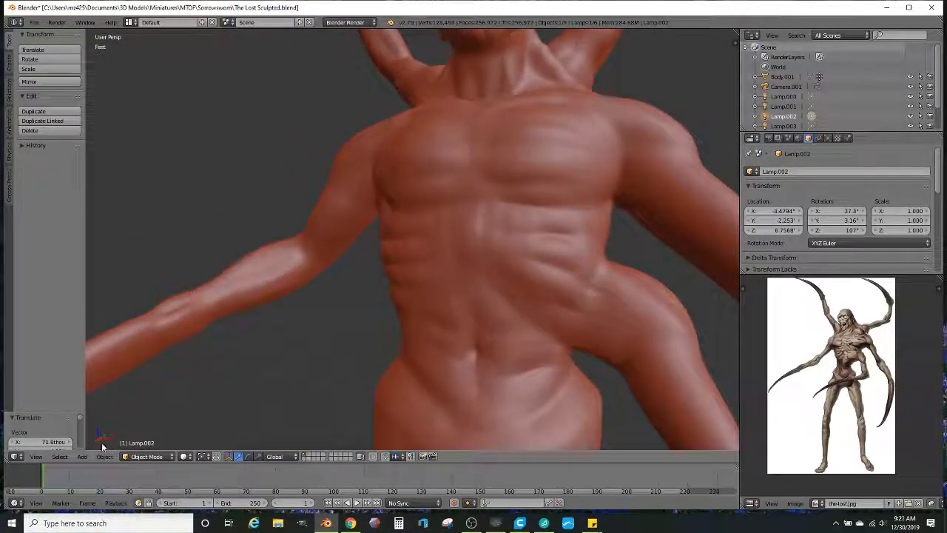
pyautogui.rightClick(394, 377)
pyautogui.click(146, 456)
pyautogui.click(148, 429)
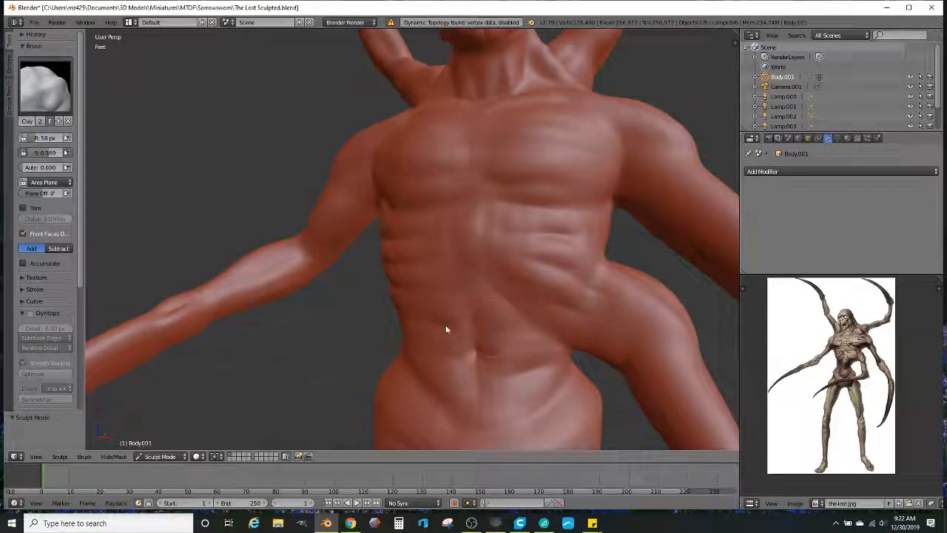
# Step: Examine the ribs and abdomen from several angles, and return the body mesh to Object Mode
pyautogui.moveTo(444, 326); pyautogui.dragTo(584, 171, button='middle')
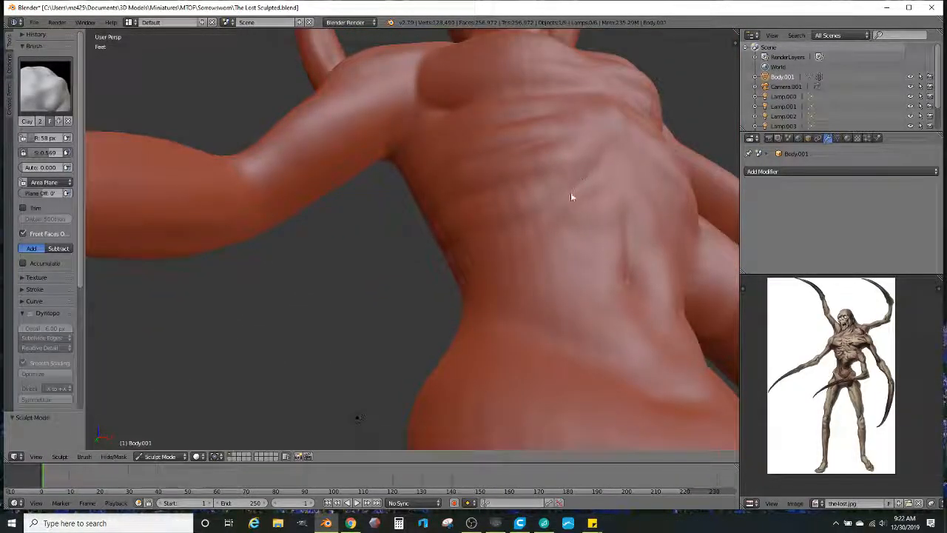
pyautogui.moveTo(613, 227); pyautogui.dragTo(543, 165, button='middle')
pyautogui.moveTo(590, 249); pyautogui.dragTo(545, 275, button='middle')
pyautogui.scroll(-4, 557, 276)
pyautogui.scroll(-1, 544, 291)
pyautogui.scroll(-3, 528, 270)
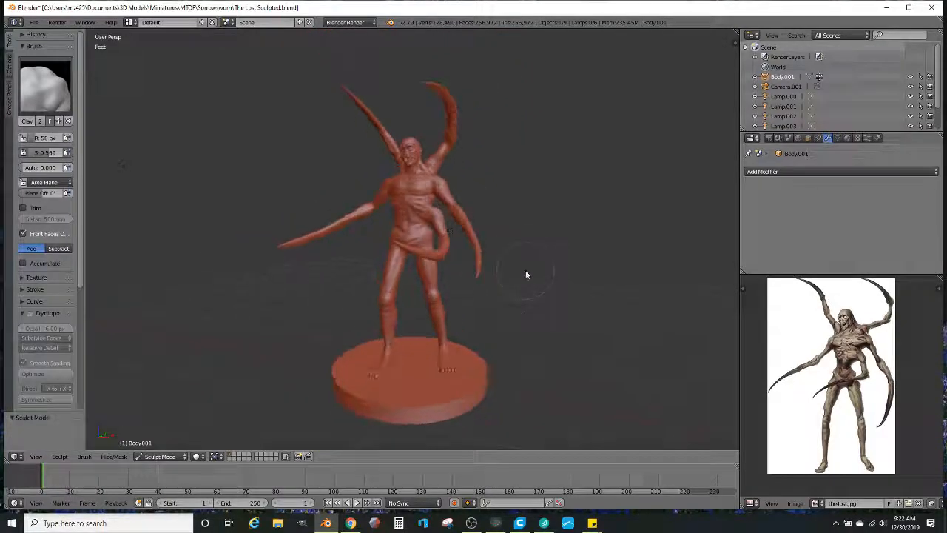
pyautogui.click(160, 456)
pyautogui.click(171, 443)
pyautogui.moveTo(201, 406); pyautogui.dragTo(203, 395, button='middle')
pyautogui.scroll(-1, 204, 395)
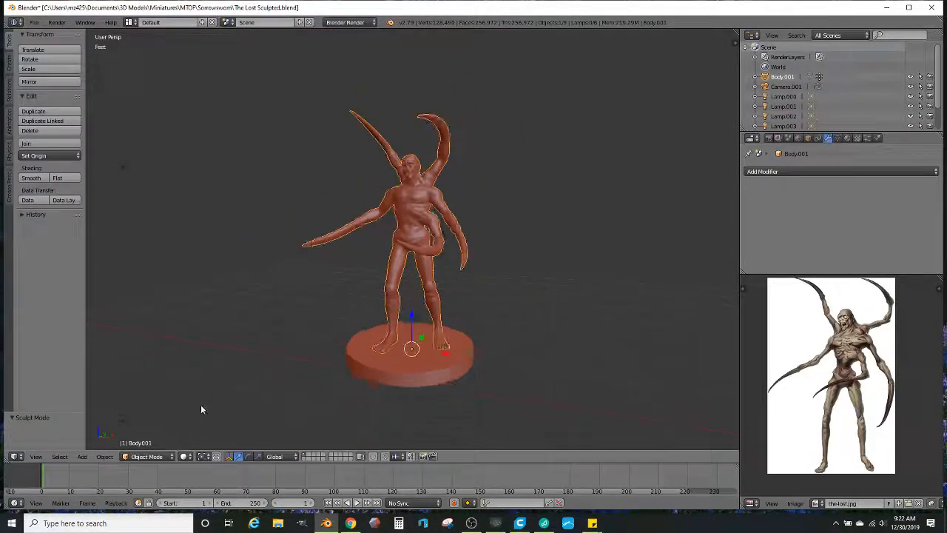
# Step: Display the figure in Rendered shading and save the blend file
pyautogui.click(184, 456)
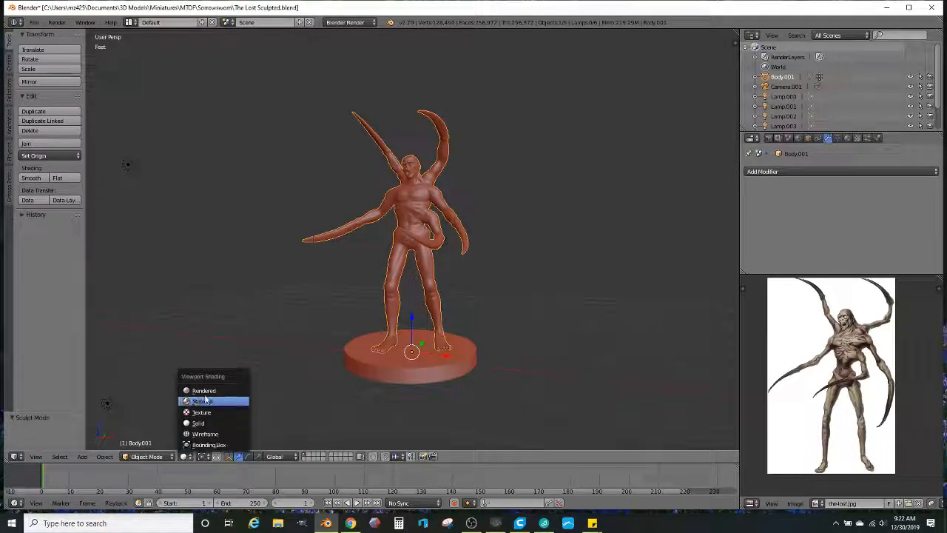
pyautogui.click(208, 390)
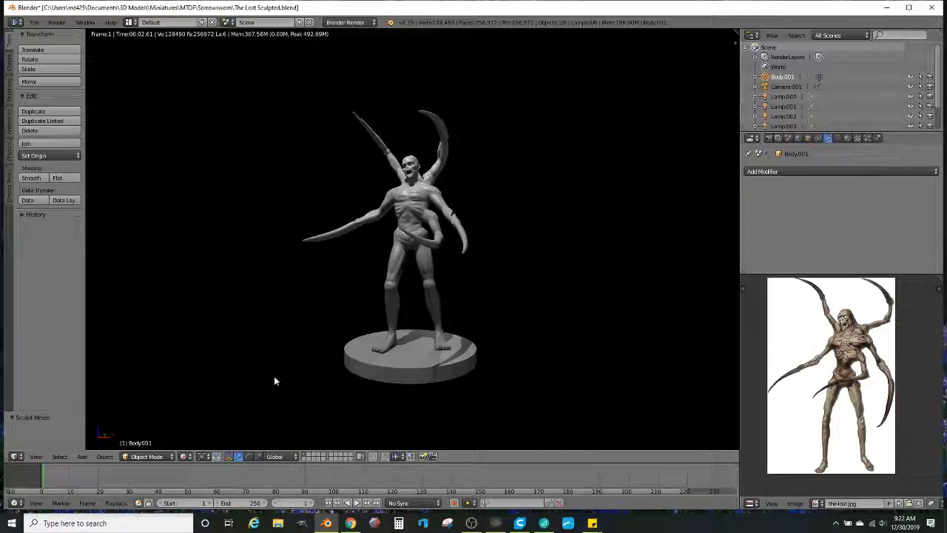
pyautogui.scroll(1, 266, 382)
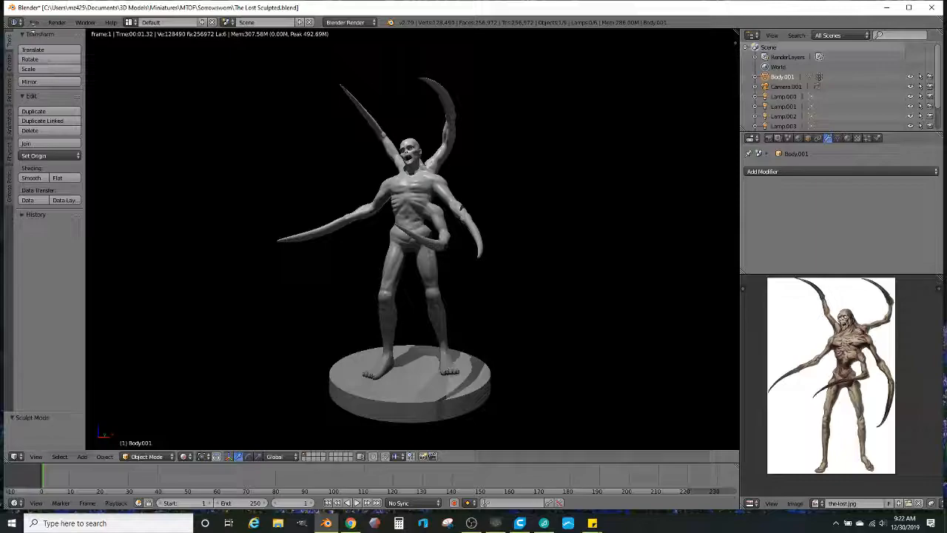
pyautogui.click(34, 22)
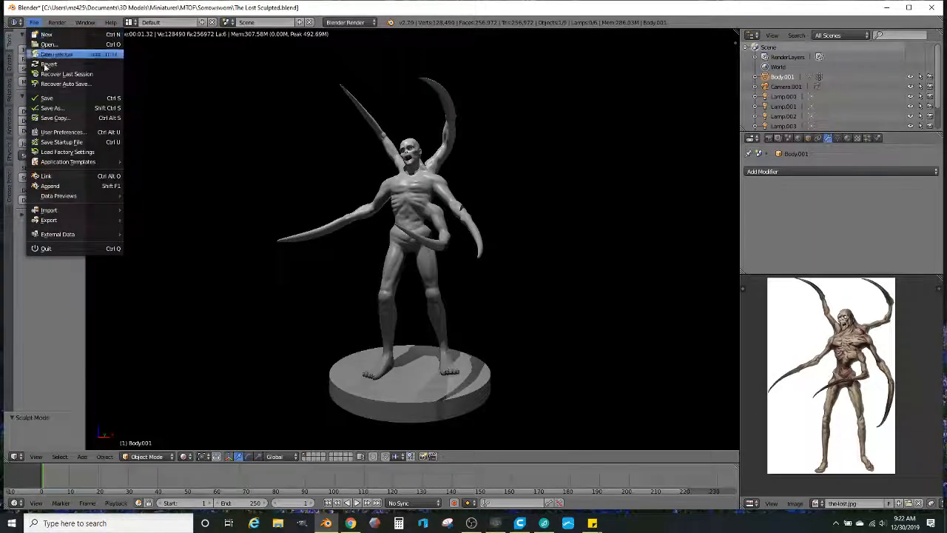
pyautogui.click(61, 99)
# Step: Export the model as an STL file named The Lost.stl in the Sorrowsworn folder
pyautogui.click(34, 22)
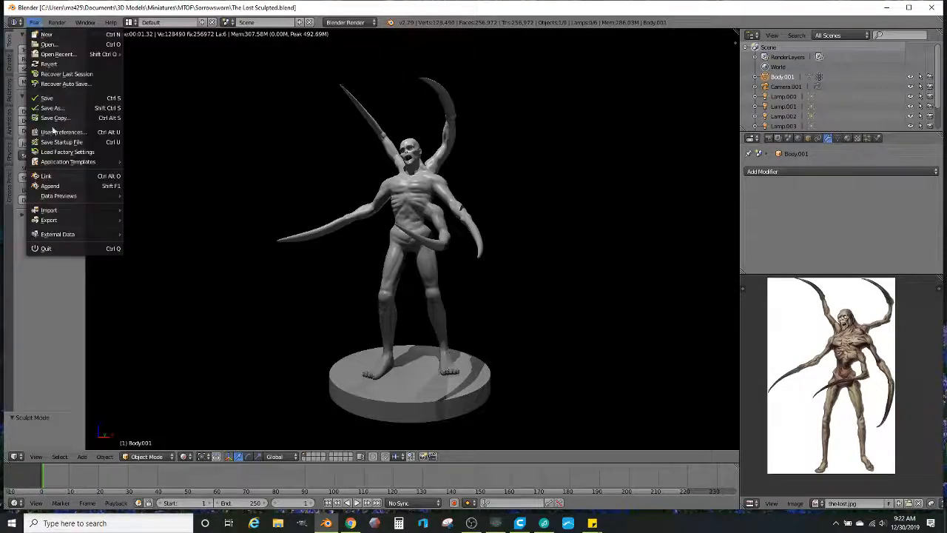
pyautogui.moveTo(85, 220)
pyautogui.click(162, 299)
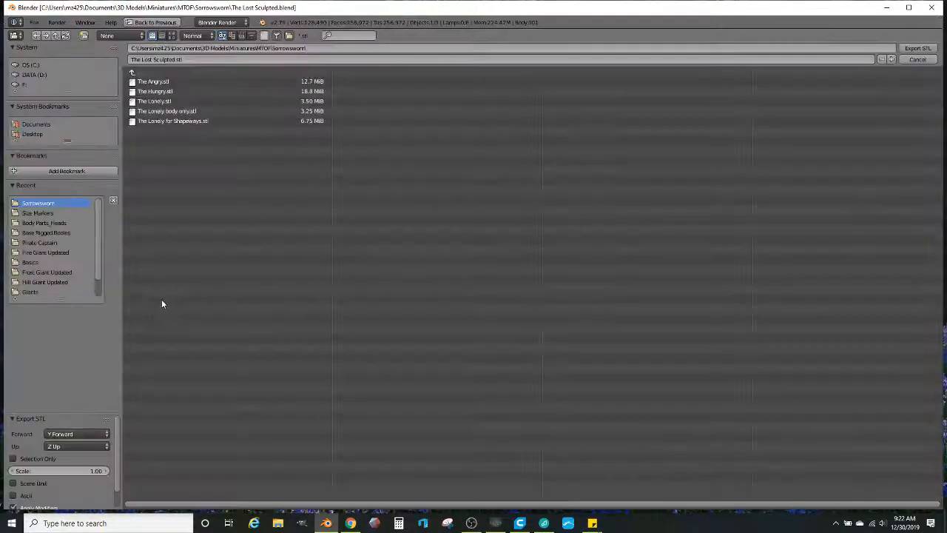
pyautogui.click(162, 60)
pyautogui.press('BackSpace')
pyautogui.press('BackSpace')
pyautogui.press('BackSpace')
pyautogui.press('BackSpace')
pyautogui.press('BackSpace')
pyautogui.press('BackSpace')
pyautogui.press('BackSpace')
pyautogui.press('BackSpace')
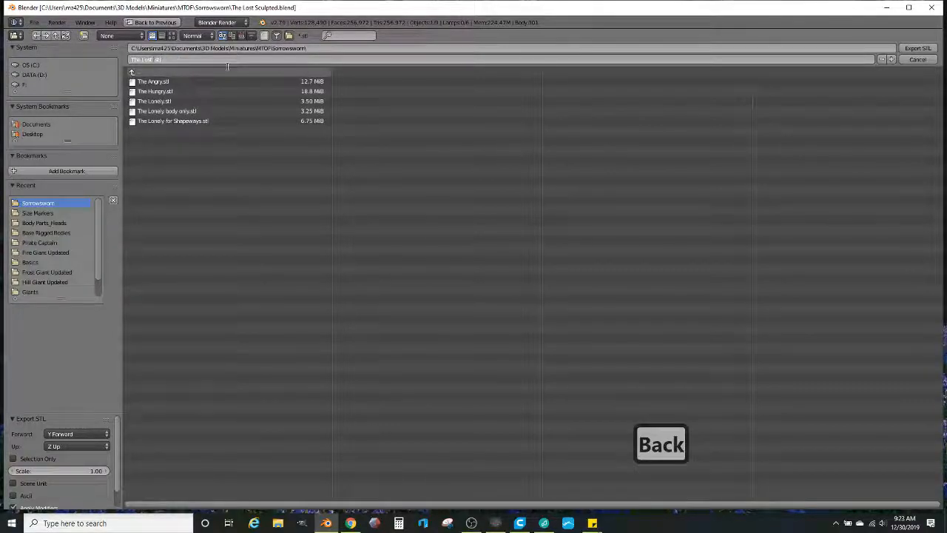
pyautogui.press('BackSpace')
pyautogui.click(915, 49)
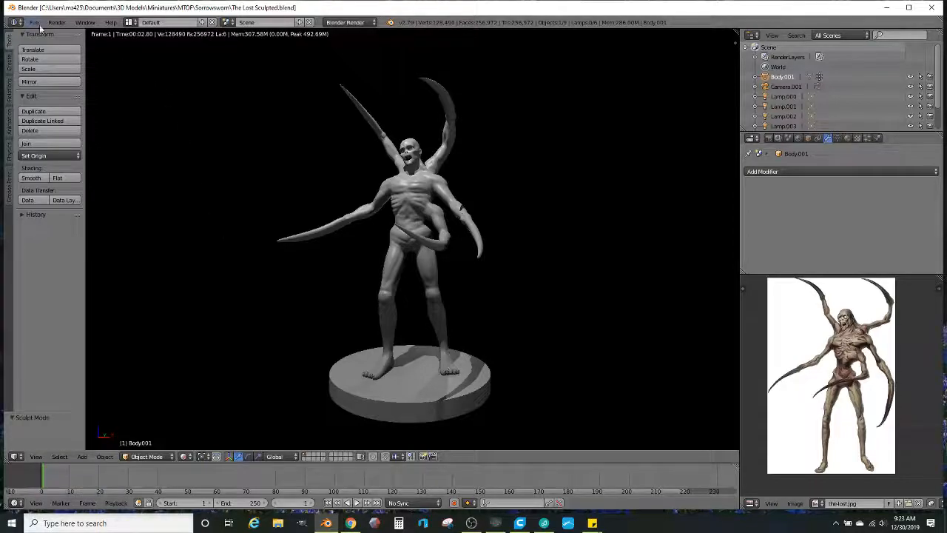
# Step: Switch to 3D Builder and start loading an object from a file on disk
pyautogui.click(424, 523)
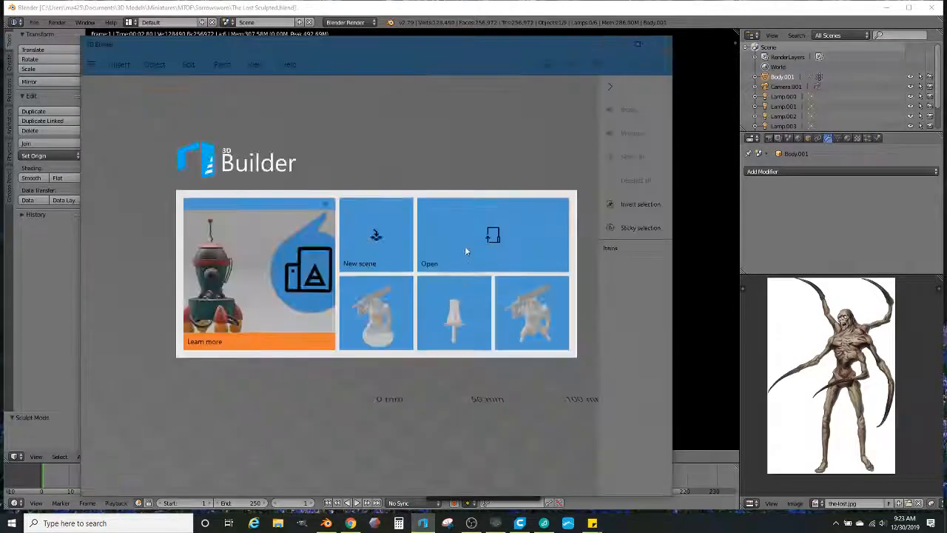
pyautogui.click(467, 244)
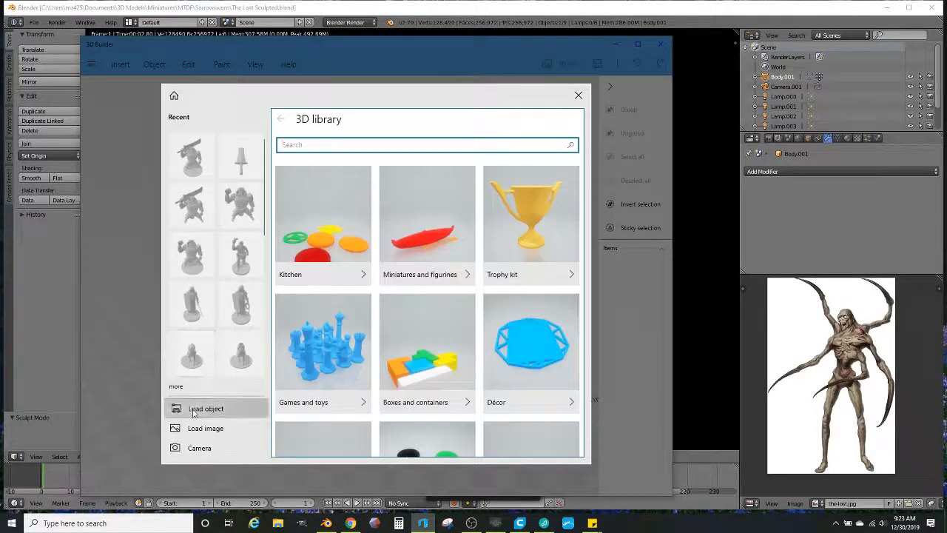
pyautogui.click(193, 412)
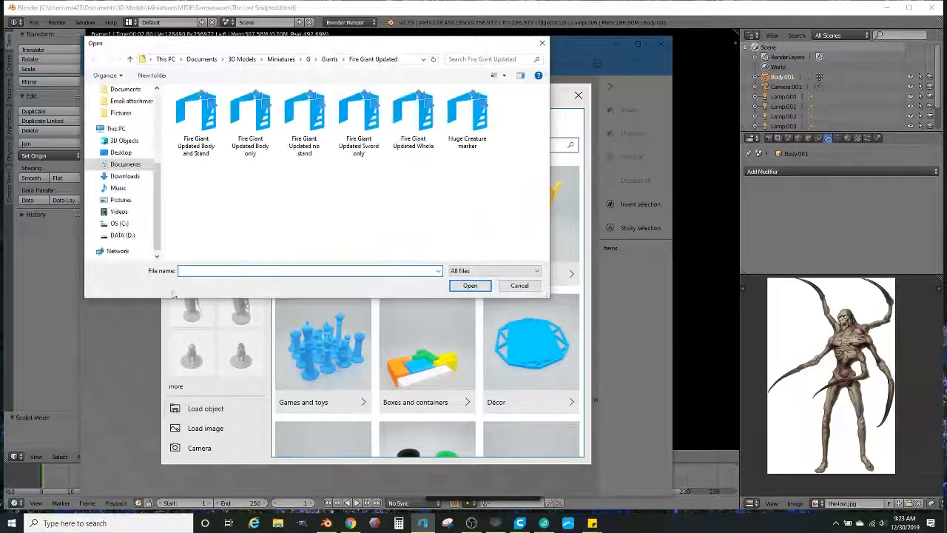
# Step: Browse to the Sorrowsworn folder inside the MTOF folder of Miniatures
pyautogui.scroll(2, 120, 212)
pyautogui.scroll(1, 144, 252)
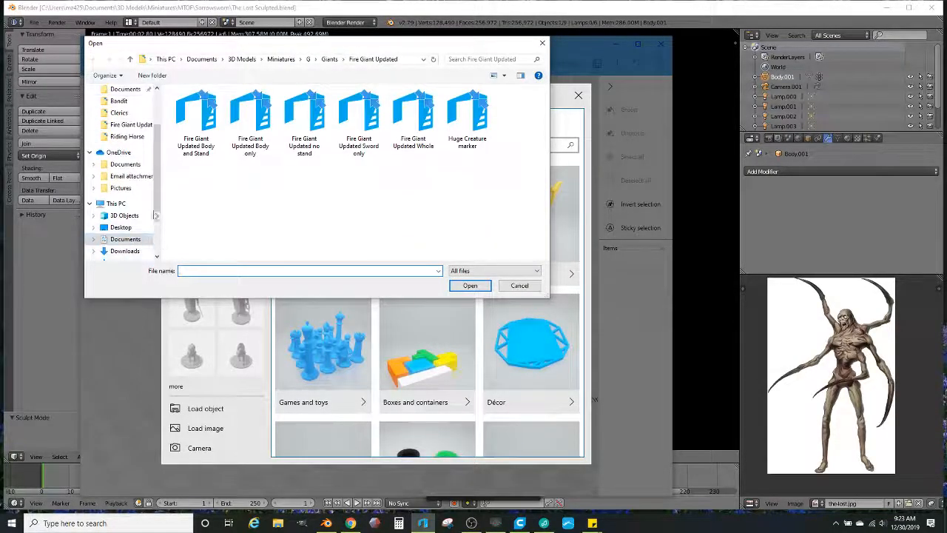
pyautogui.scroll(2, 162, 244)
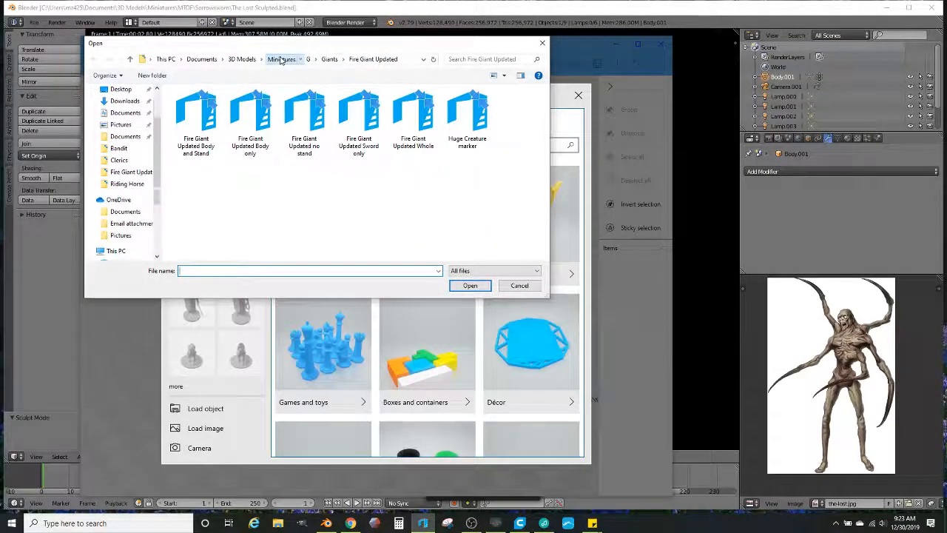
pyautogui.click(281, 59)
pyautogui.scroll(-2, 200, 191)
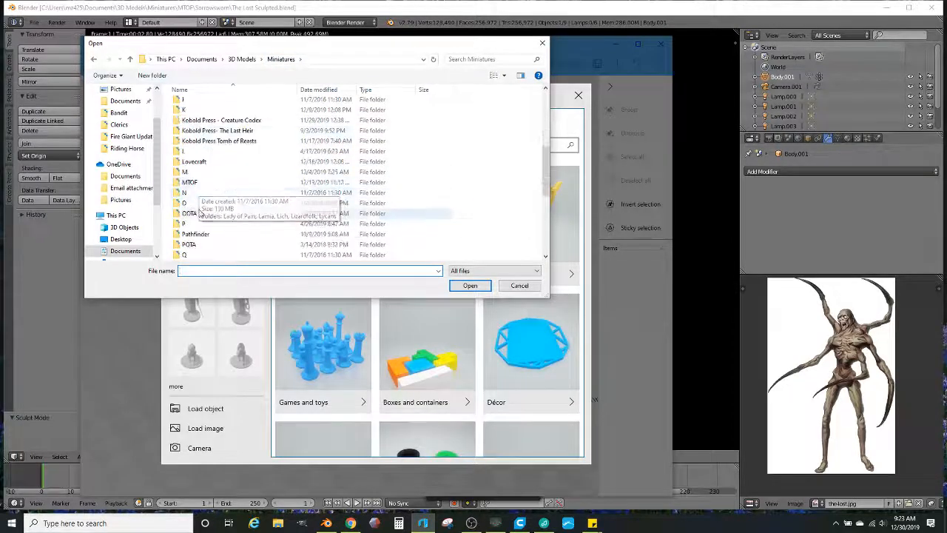
pyautogui.doubleClick(196, 187)
pyautogui.scroll(-6, 196, 187)
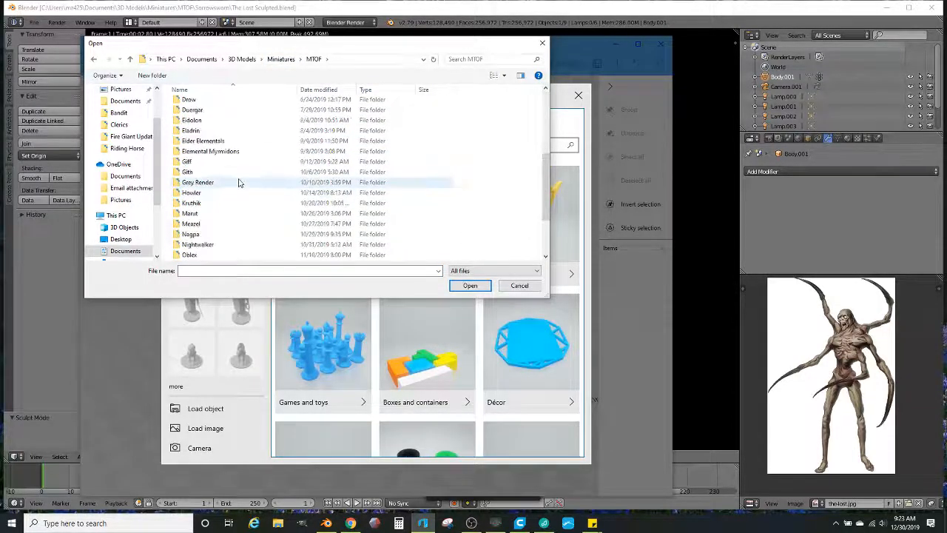
pyautogui.click(197, 256)
pyautogui.doubleClick(198, 259)
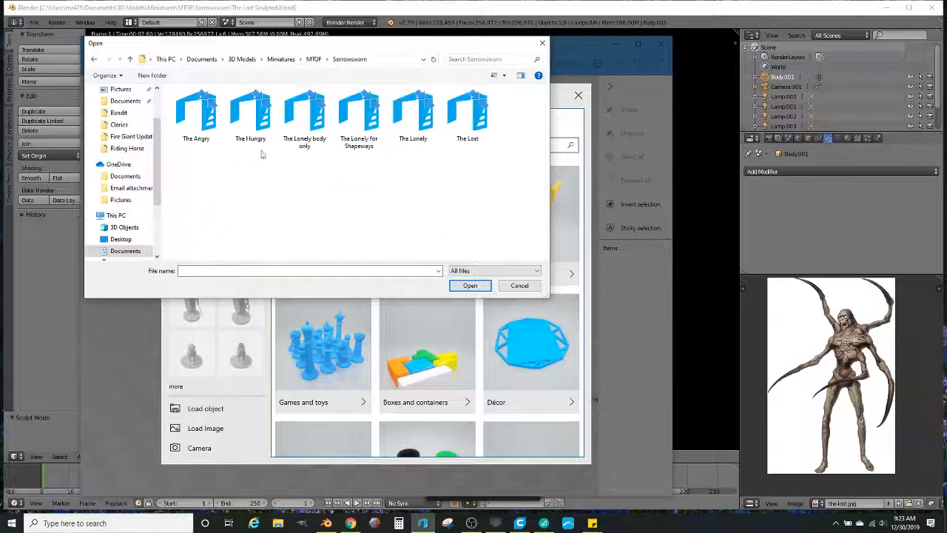
# Step: Open The Lost model and import it with millimetres as the file's units
pyautogui.click(472, 124)
pyautogui.doubleClick(472, 124)
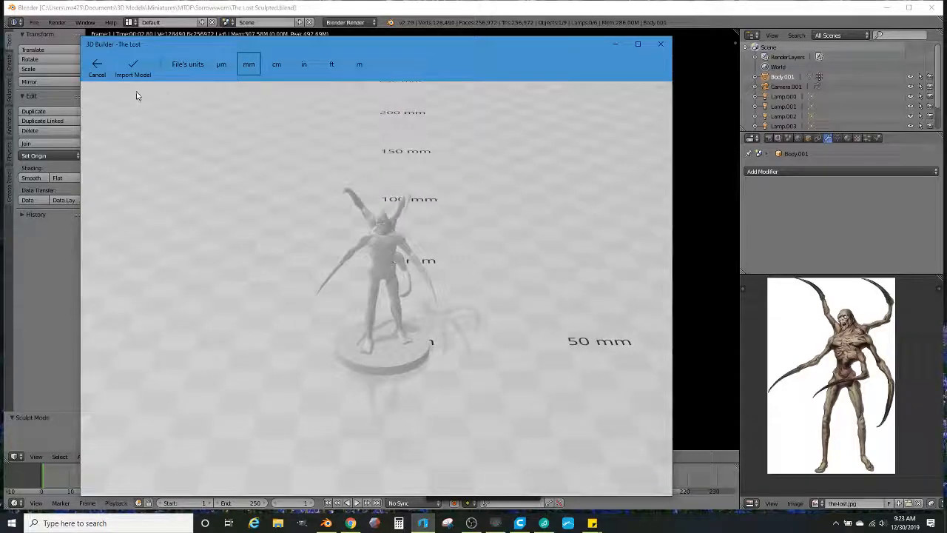
pyautogui.click(133, 70)
# Step: Examine the imported figure from the side and front, and close 3D Builder
pyautogui.moveTo(433, 279); pyautogui.dragTo(295, 278)
pyautogui.scroll(3, 290, 318)
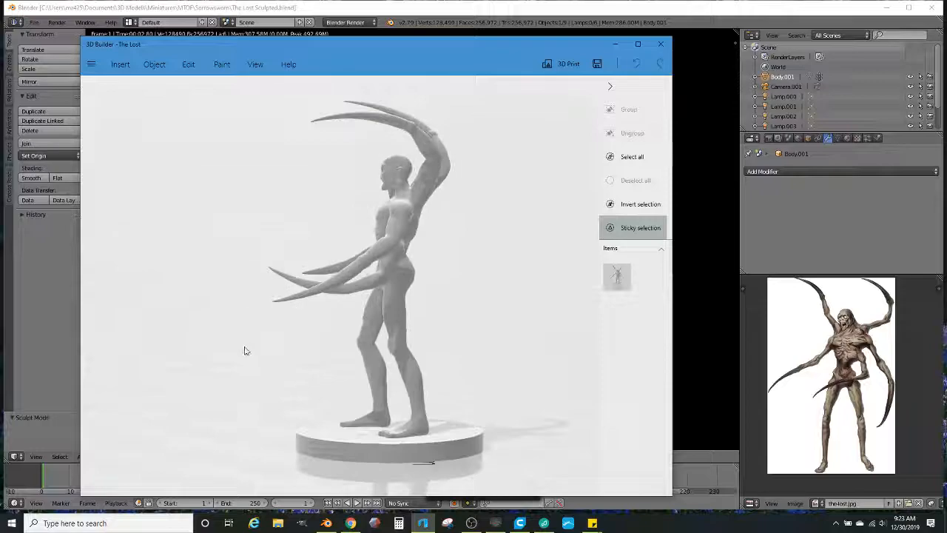
pyautogui.moveTo(369, 359)
pyautogui.mouseDown()
pyautogui.moveTo(537, 361)
pyautogui.moveTo(378, 356)
pyautogui.mouseUp()
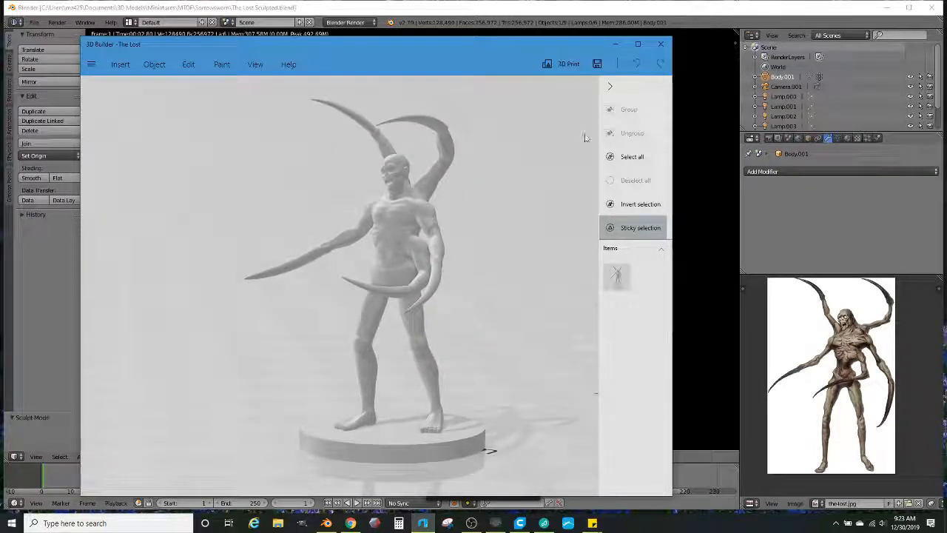
pyautogui.click(660, 44)
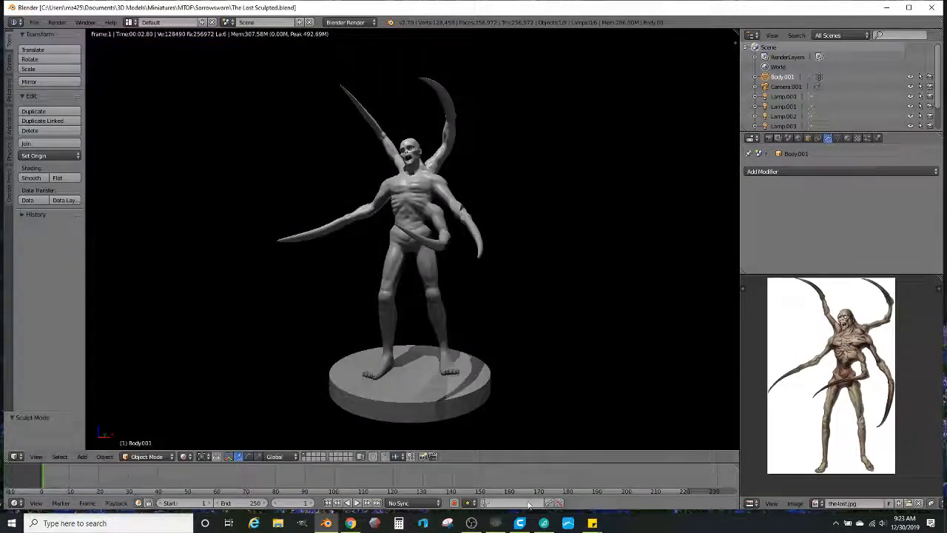
# Step: Switch to Ultimaker Cura and delete the Cthulhu Body model from the build plate
pyautogui.click(520, 523)
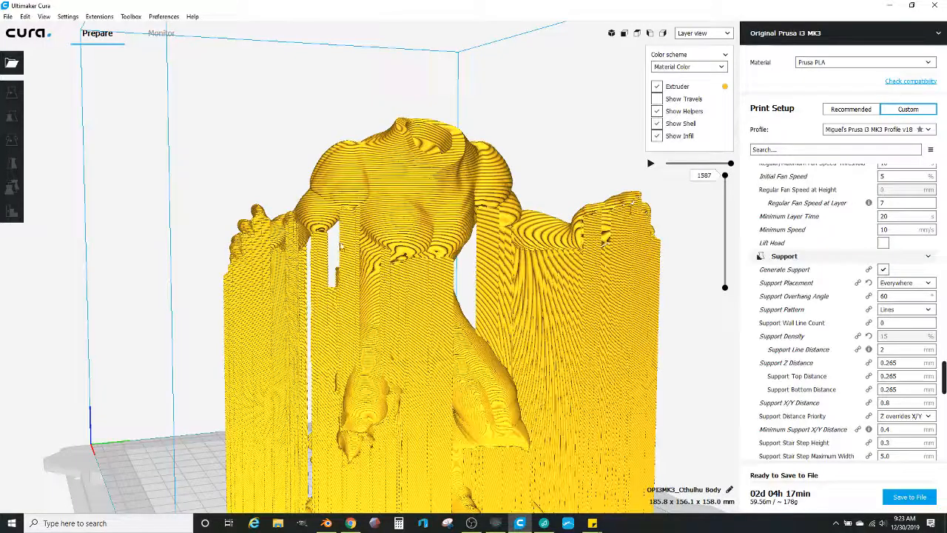
pyautogui.click(366, 196)
pyautogui.press('Delete')
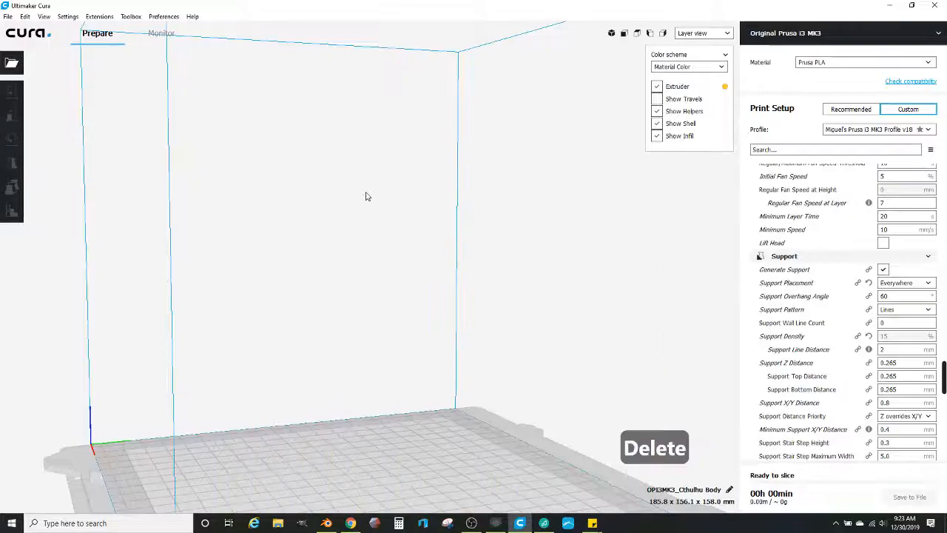
# Step: Load The Lost model from the Sorrowsworn folder onto the build plate
pyautogui.click(7, 16)
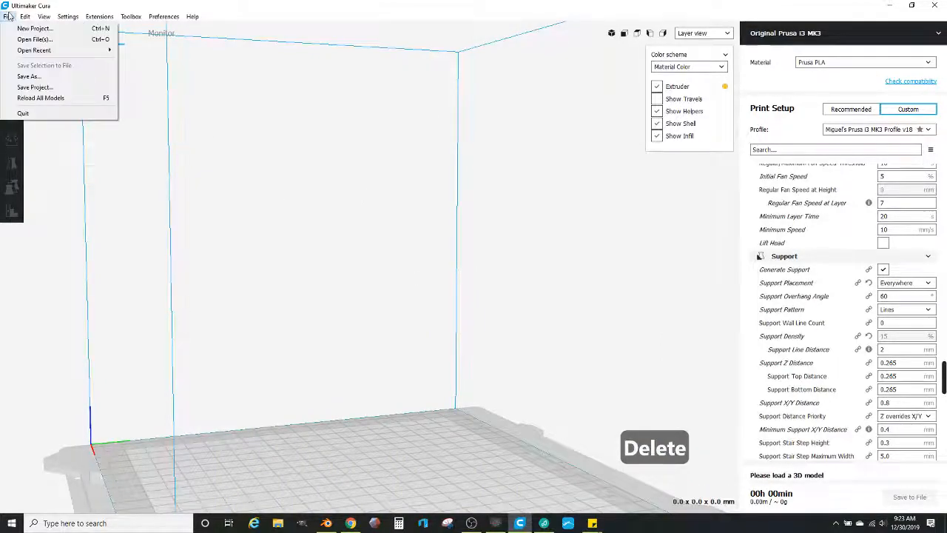
pyautogui.click(33, 40)
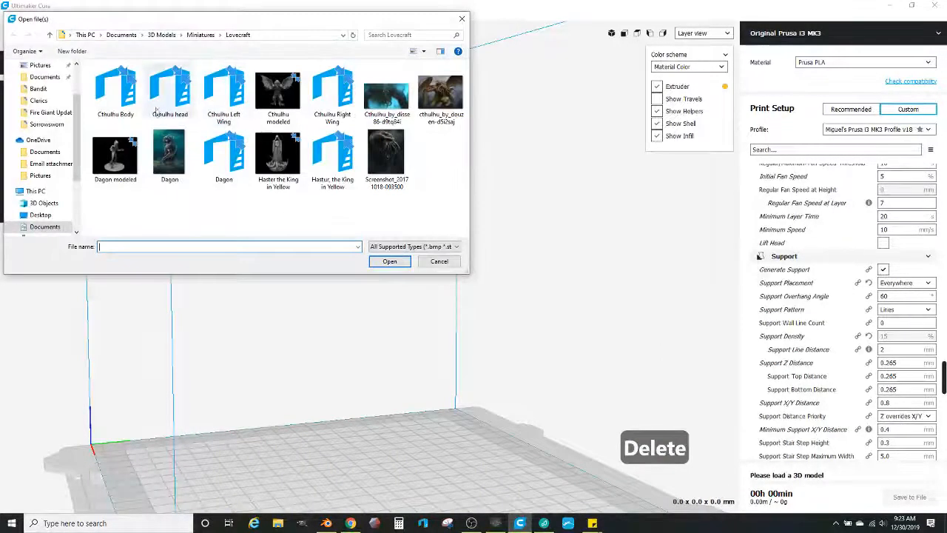
pyautogui.click(51, 124)
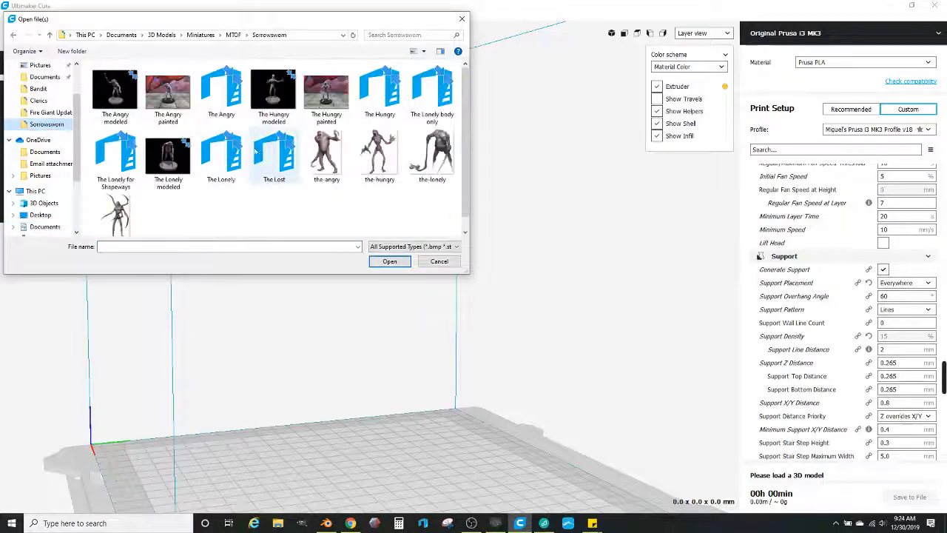
pyautogui.doubleClick(286, 152)
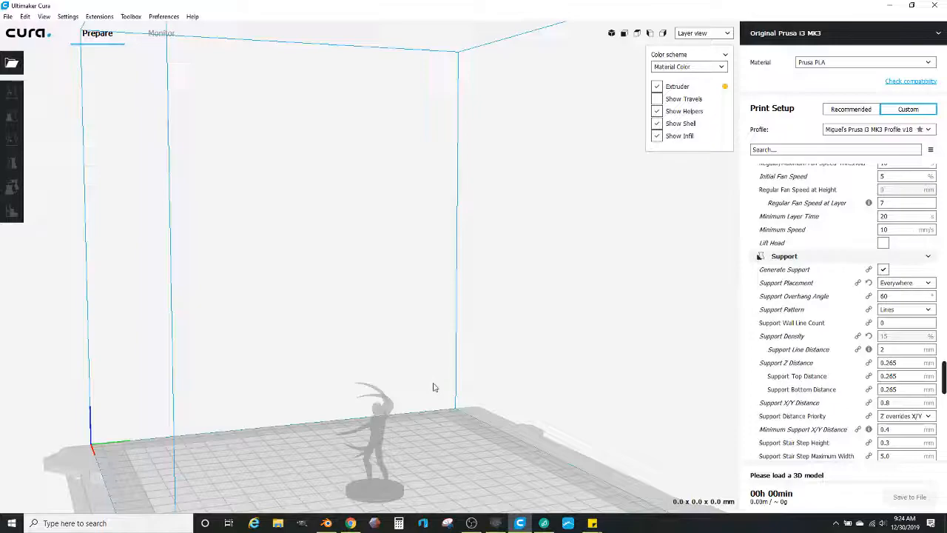
# Step: Examine the sliced layers and generated supports around the upright figure, close up and from several sides
pyautogui.scroll(1, 412, 407)
pyautogui.moveTo(412, 382); pyautogui.dragTo(428, 228, button='middle')
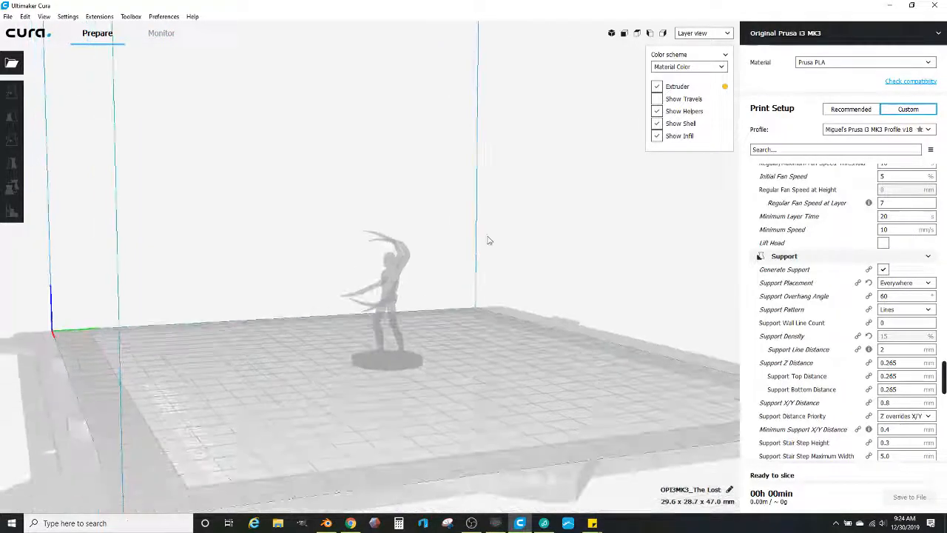
pyautogui.scroll(4, 488, 241)
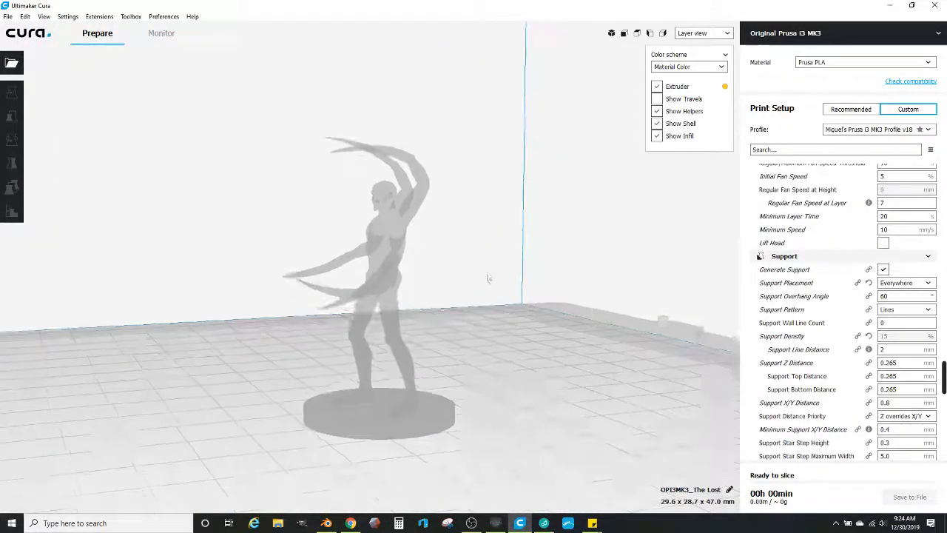
pyautogui.scroll(-1, 486, 283)
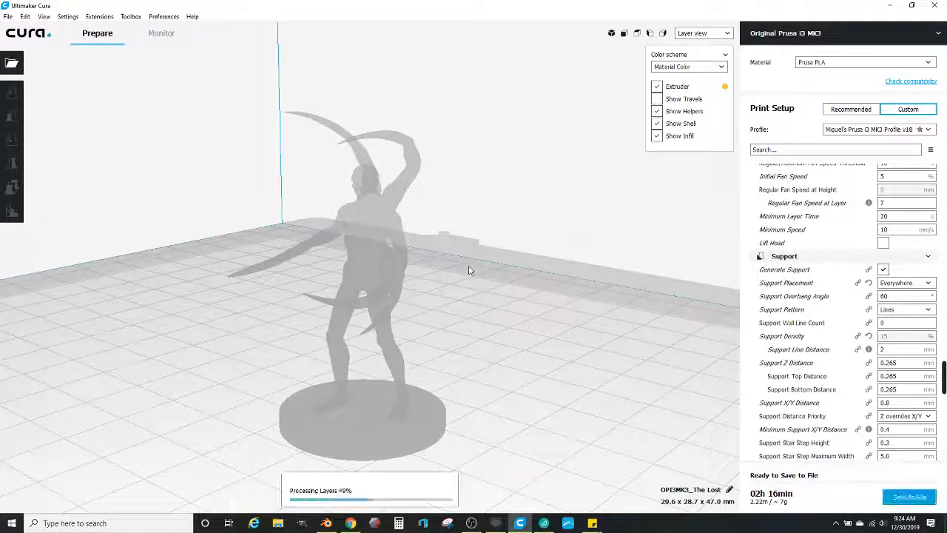
pyautogui.scroll(2, 471, 285)
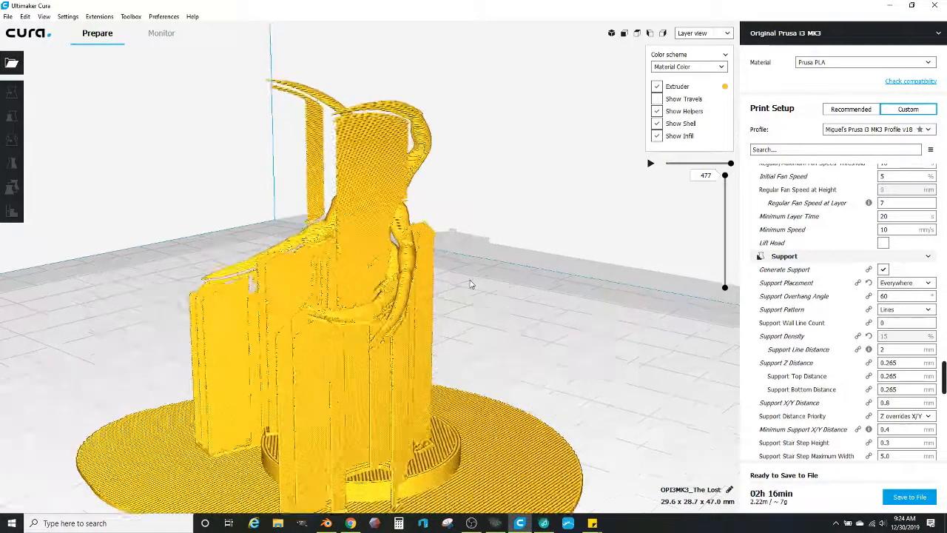
pyautogui.moveTo(159, 226); pyautogui.dragTo(540, 252, button='right')
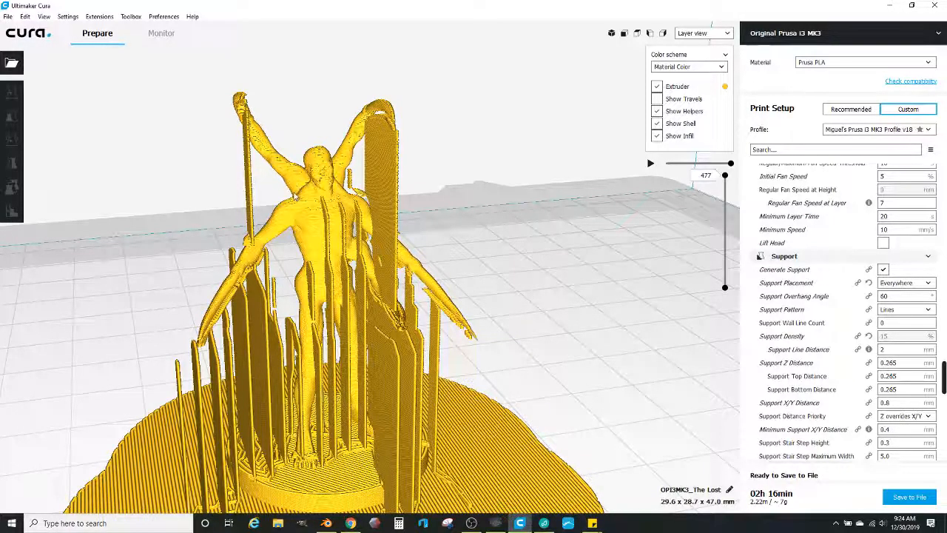
# Step: Rotate the figure to lie on its back on the build plate, and examine the newly sliced supports
pyautogui.click(322, 229)
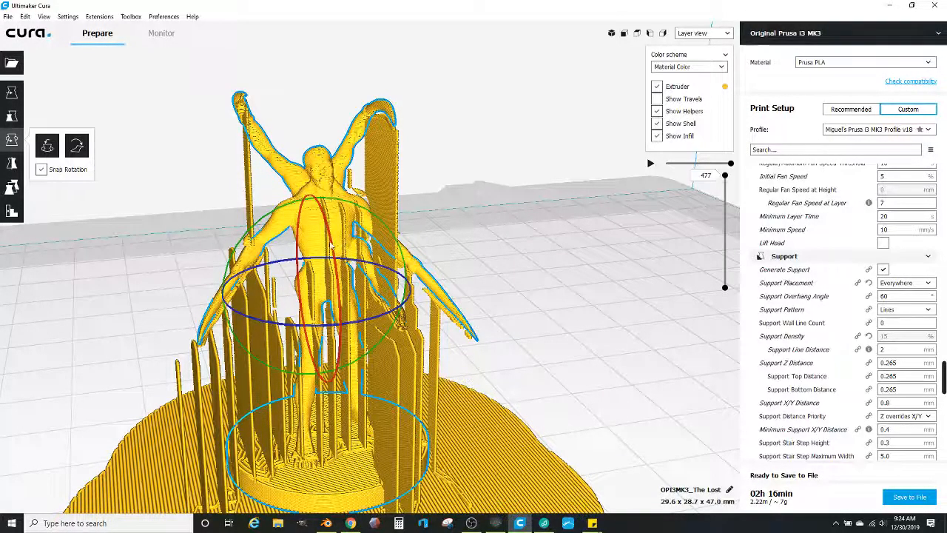
pyautogui.moveTo(323, 216); pyautogui.dragTo(238, 121)
pyautogui.moveTo(290, 224); pyautogui.dragTo(417, 222, button='right')
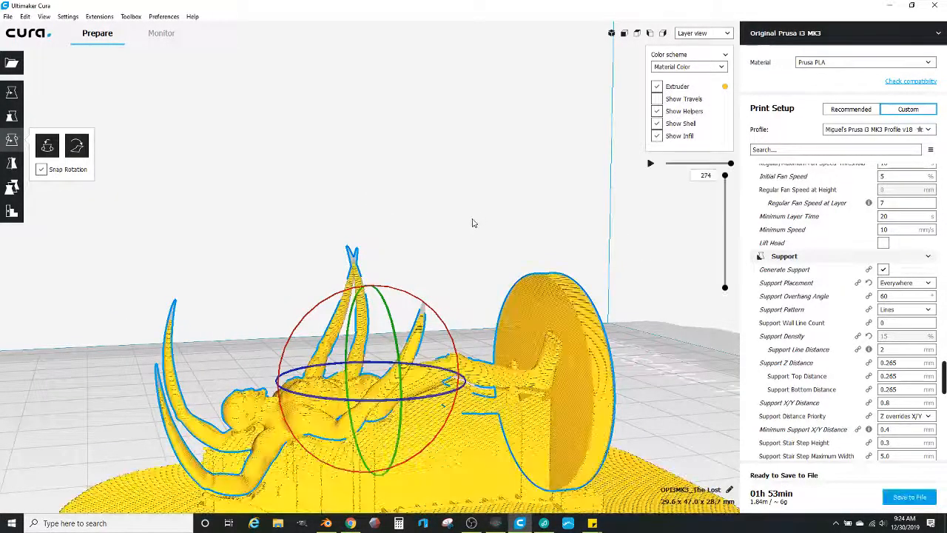
pyautogui.moveTo(471, 256)
pyautogui.mouseDown(button='right')
pyautogui.moveTo(485, 235)
pyautogui.moveTo(545, 239)
pyautogui.moveTo(572, 229)
pyautogui.moveTo(619, 266)
pyautogui.moveTo(552, 295)
pyautogui.moveTo(485, 266)
pyautogui.mouseUp(button='right')
pyautogui.moveTo(451, 320); pyautogui.dragTo(343, 461, button='right')
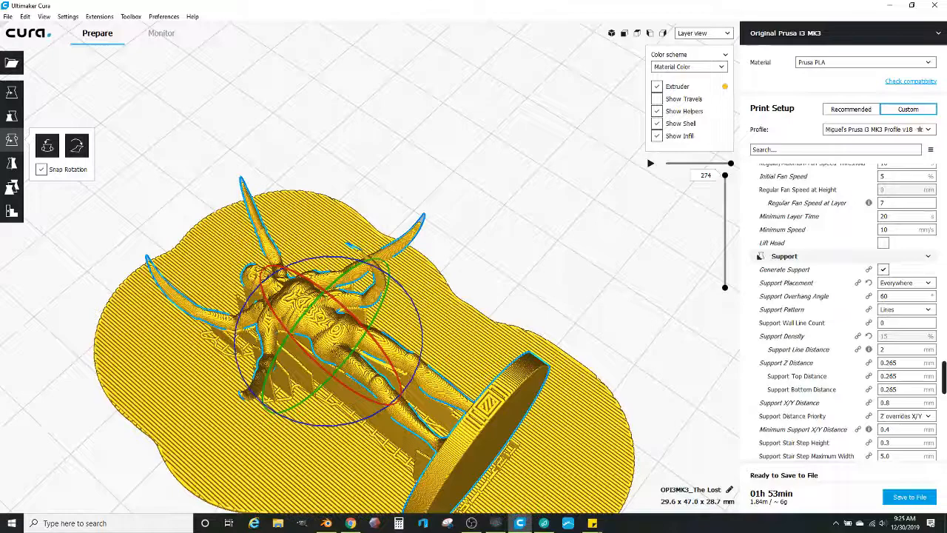
# Step: Switch to Chrome and open the 3D Miniature Models - Dec 2019 folder in Google Drive
pyautogui.moveTo(946, 30); pyautogui.dragTo(303, 84)
pyautogui.doubleClick(310, 85)
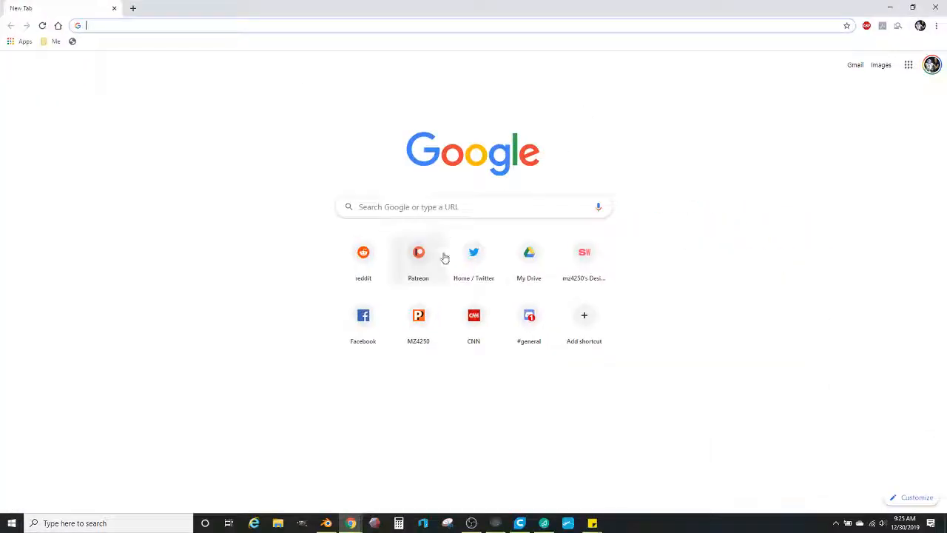
pyautogui.click(535, 253)
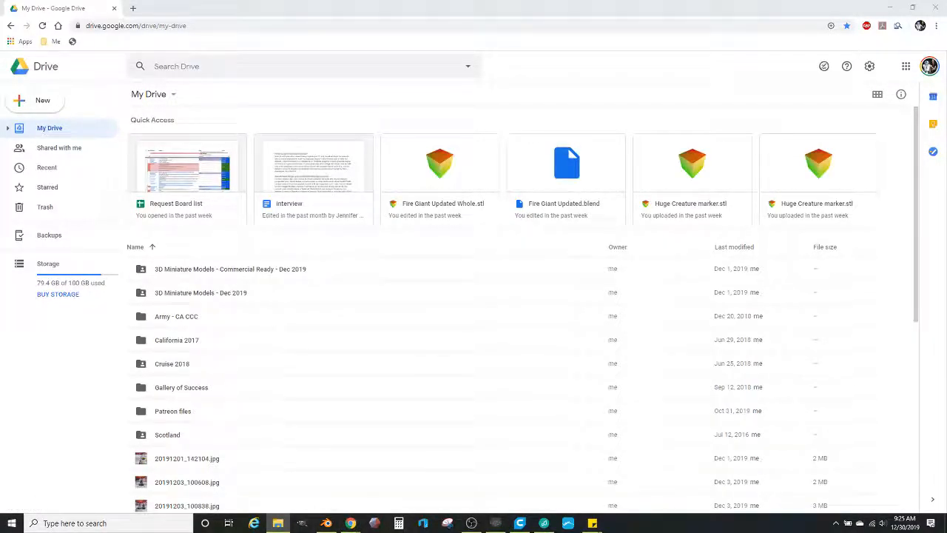
pyautogui.click(278, 523)
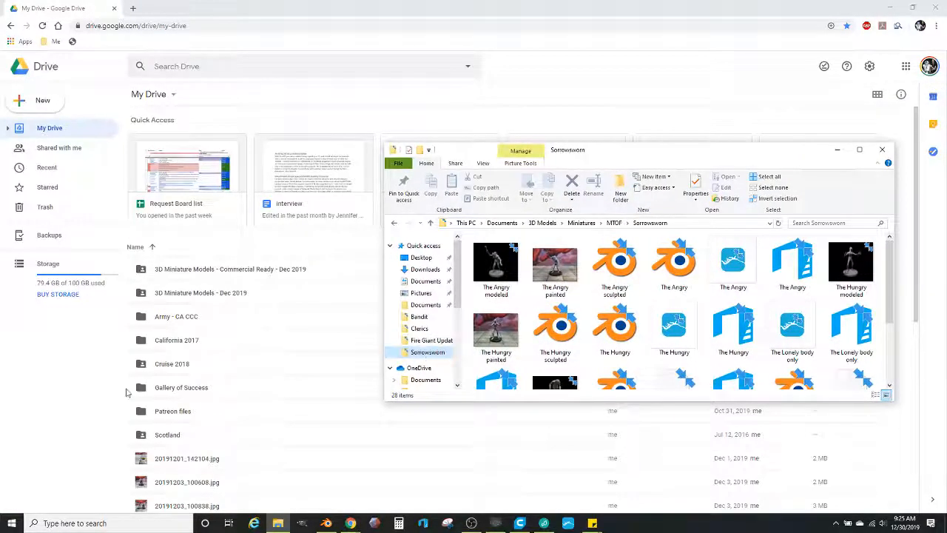
pyautogui.doubleClick(232, 294)
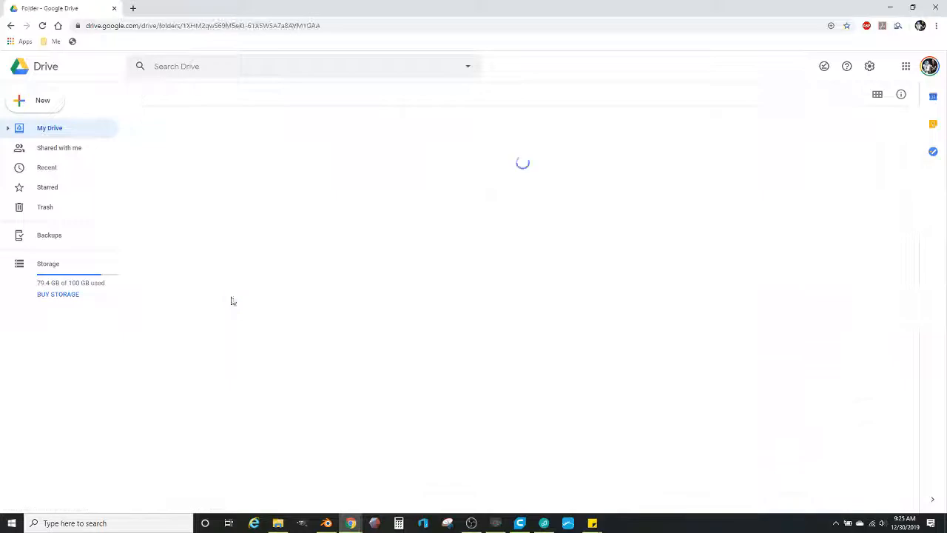
# Step: Delete the backup files The Lonely.blend1 and The Lost Sculpted.blend1 from the Sorrowsworn folder in File Explorer
pyautogui.click(278, 524)
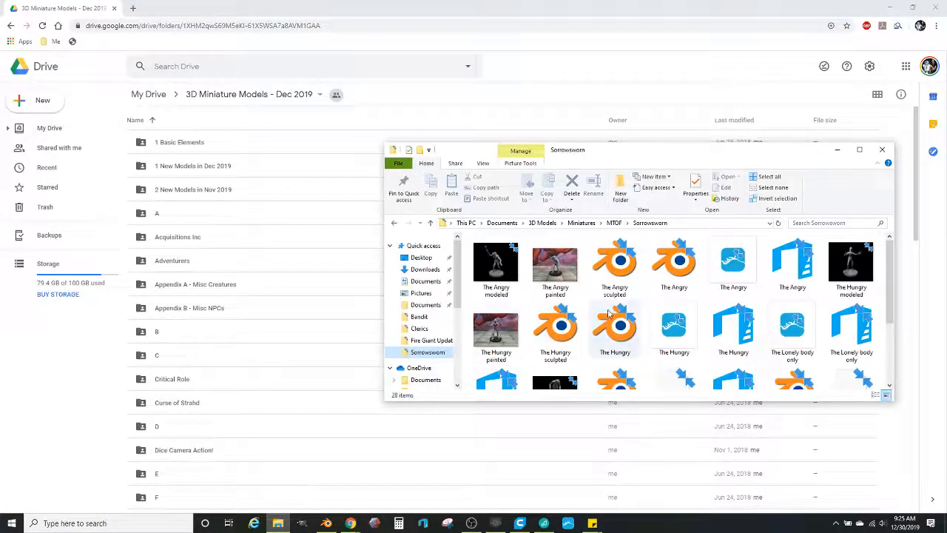
pyautogui.scroll(-2, 703, 287)
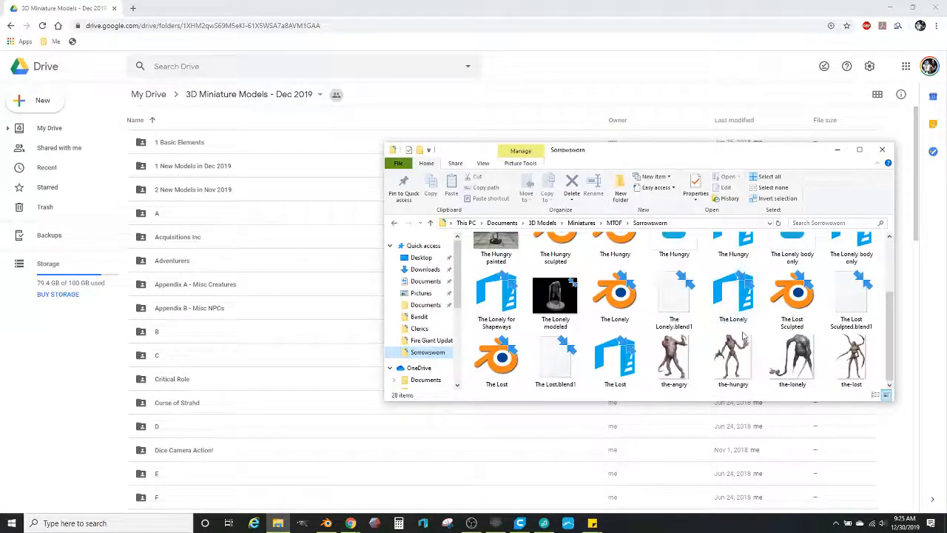
pyautogui.click(692, 298)
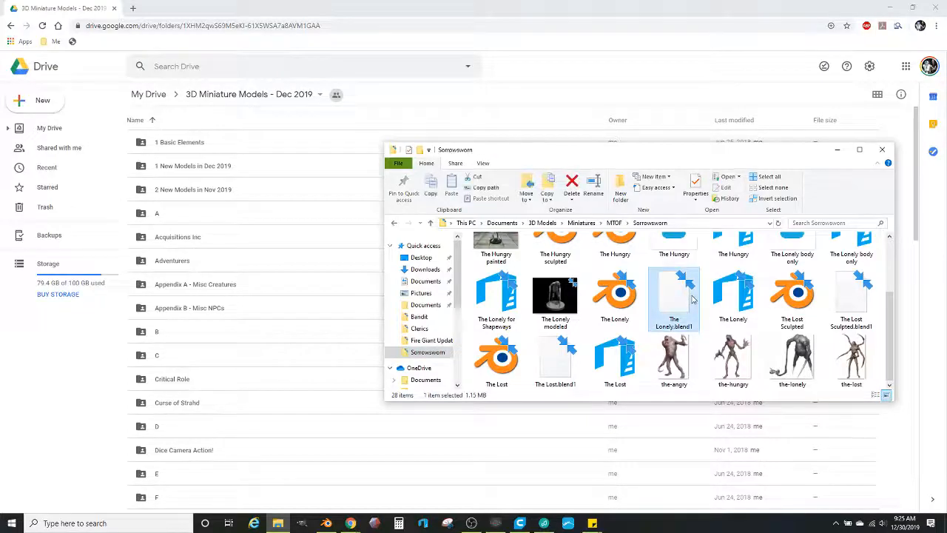
pyautogui.press('Delete')
pyautogui.click(811, 305)
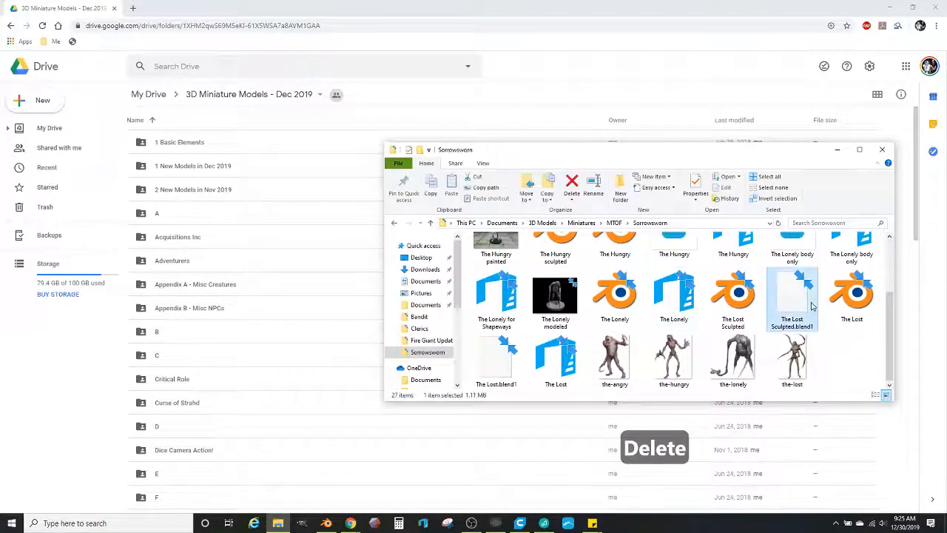
pyautogui.press('Delete')
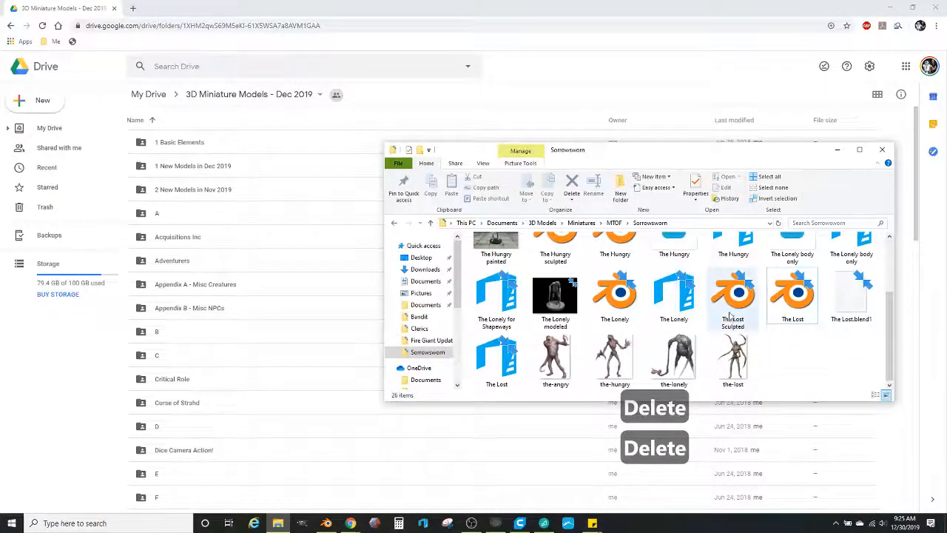
# Step: Delete the backup file The Lost.blend1 from the Sorrowsworn folder
pyautogui.click(837, 312)
pyautogui.press('Delete')
pyautogui.click(740, 303)
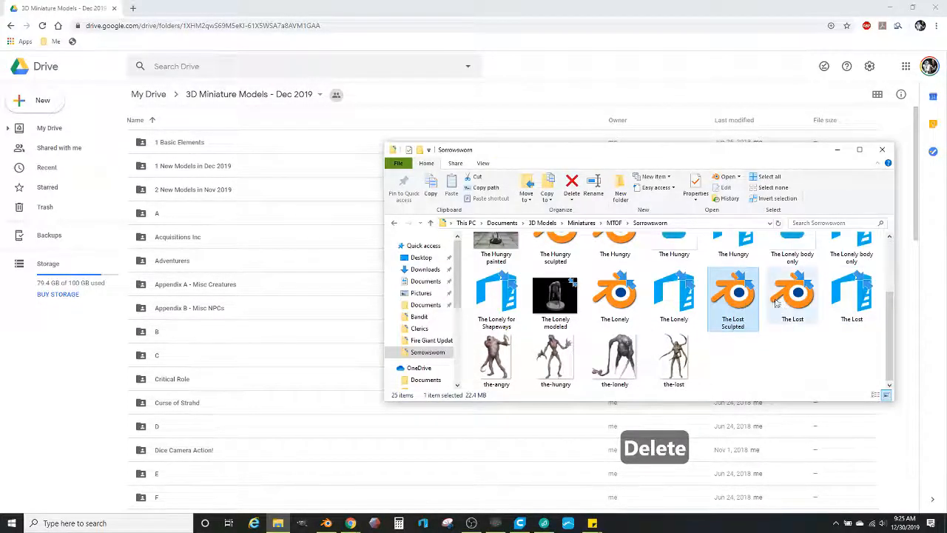
# Step: Switch to the Blender window of The Lost Sculpted and capture the whole rendered figure with its base using Snipping Tool
pyautogui.moveTo(332, 529)
pyautogui.click(297, 483)
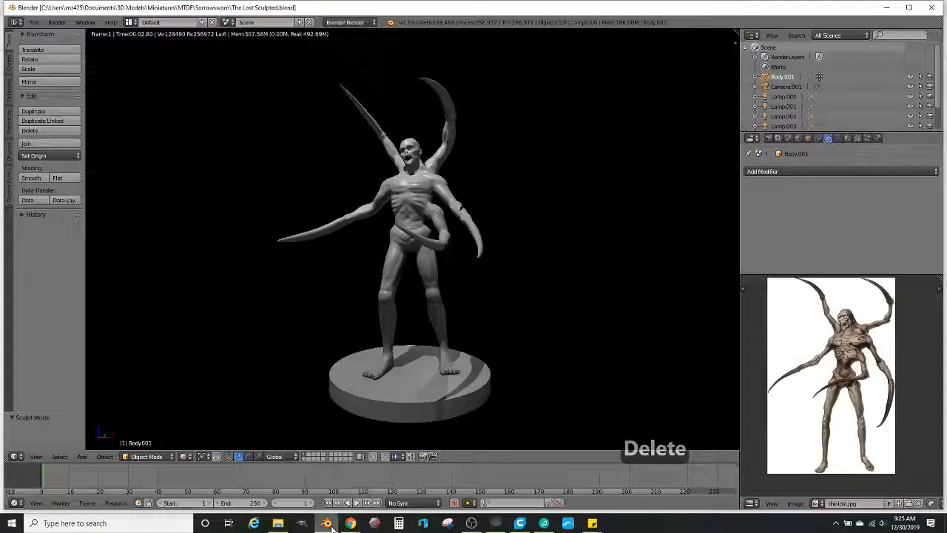
pyautogui.scroll(-2, 591, 320)
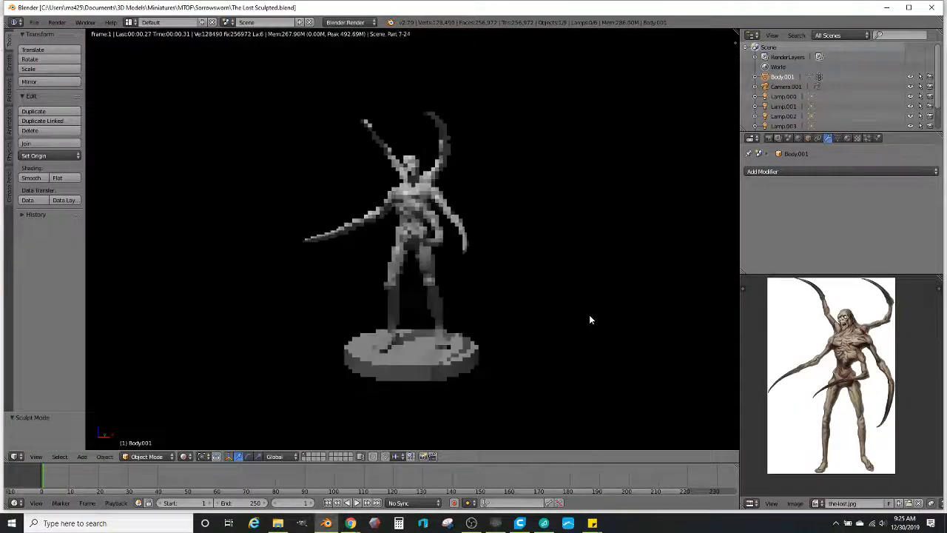
pyautogui.click(447, 524)
pyautogui.click(224, 311)
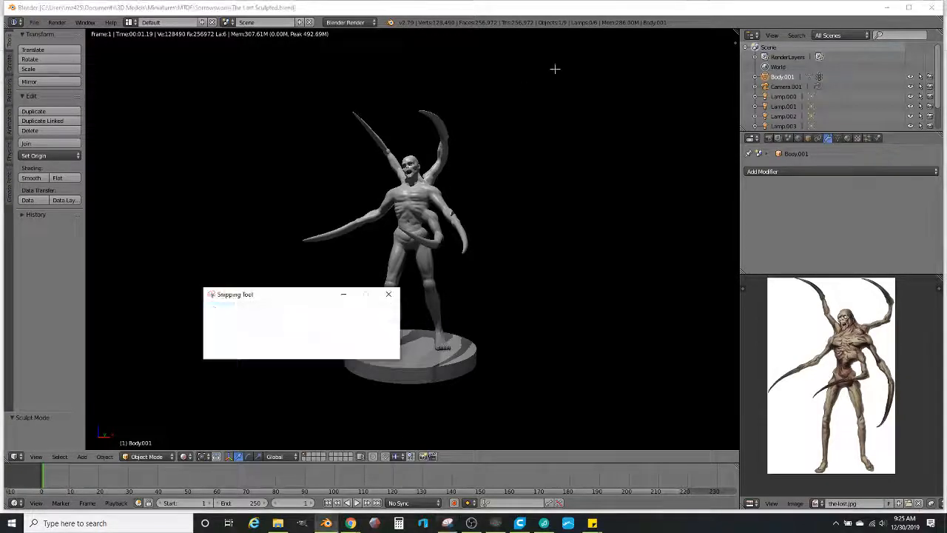
pyautogui.moveTo(629, 77); pyautogui.dragTo(193, 423)
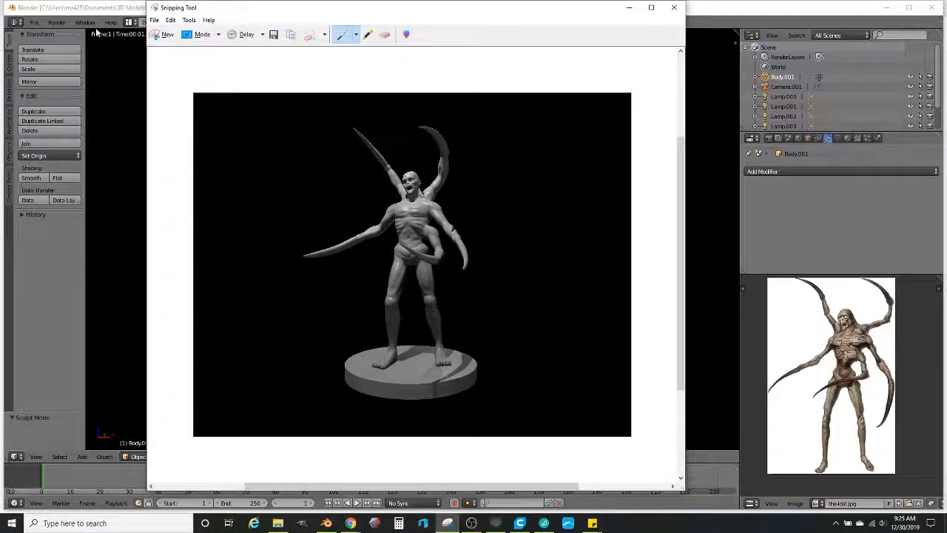
# Step: Save the snip as a JPEG named The Lost modeled in the Sorrowsworn folder
pyautogui.click(154, 21)
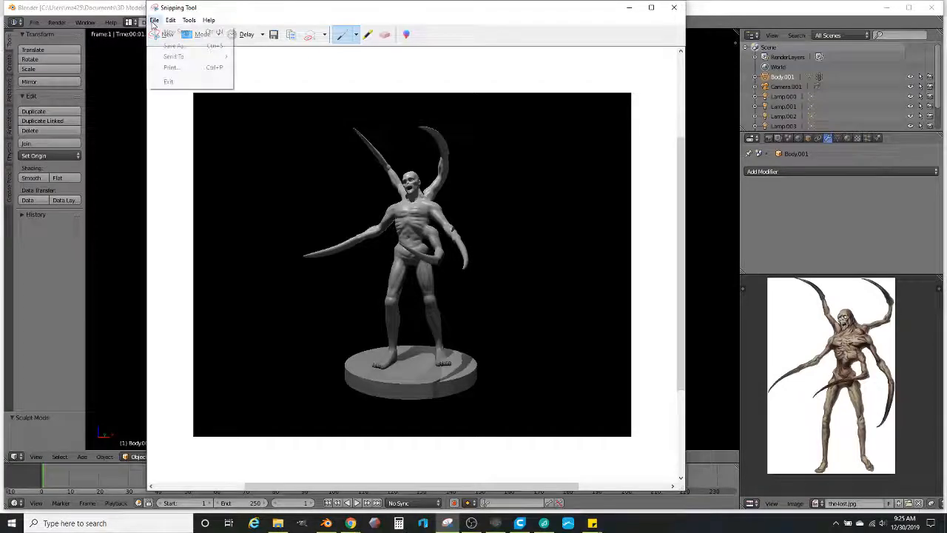
pyautogui.click(170, 48)
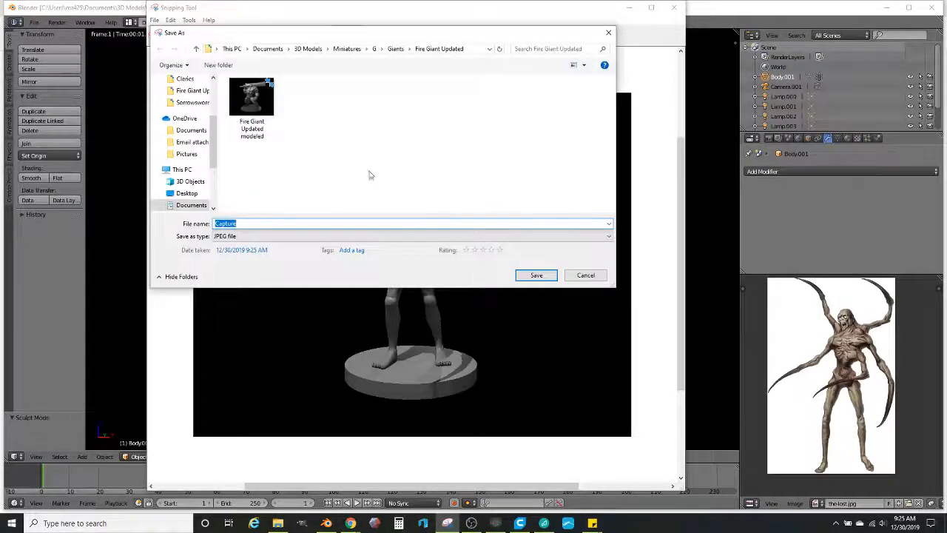
pyautogui.click(191, 102)
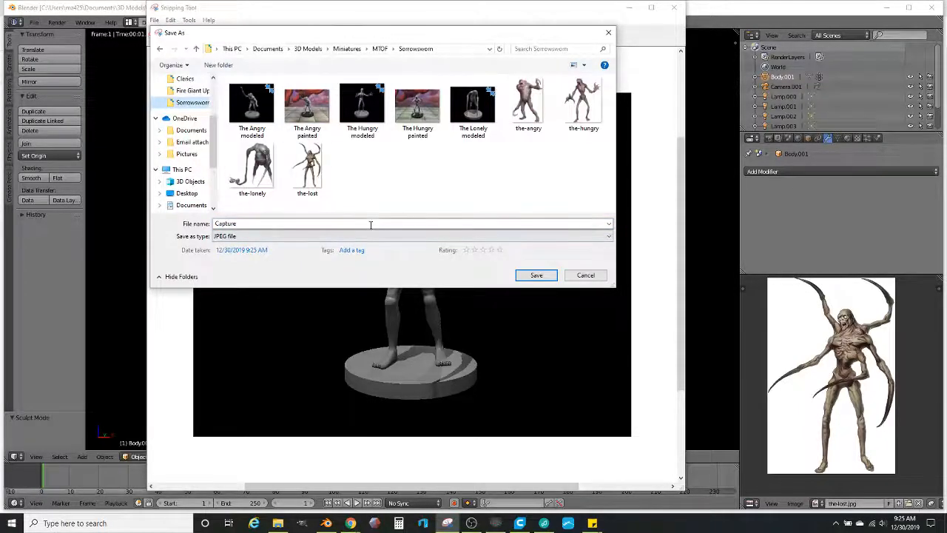
pyautogui.click(473, 133)
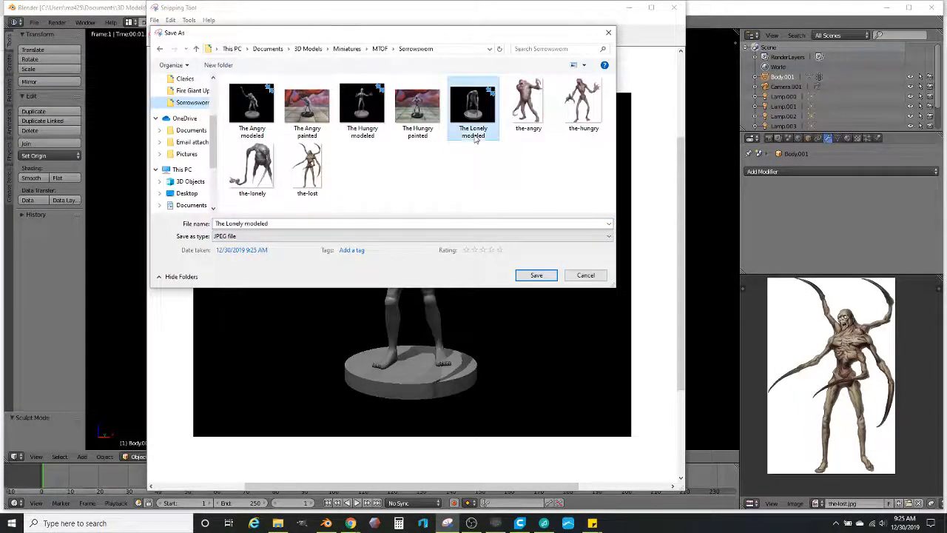
pyautogui.click(244, 223)
pyautogui.doubleClick(235, 223)
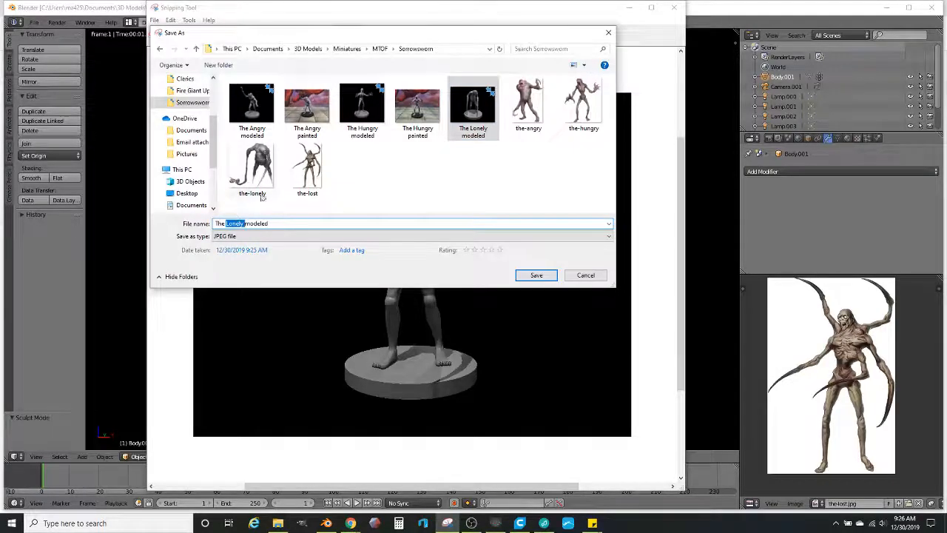
pyautogui.write('Lost')
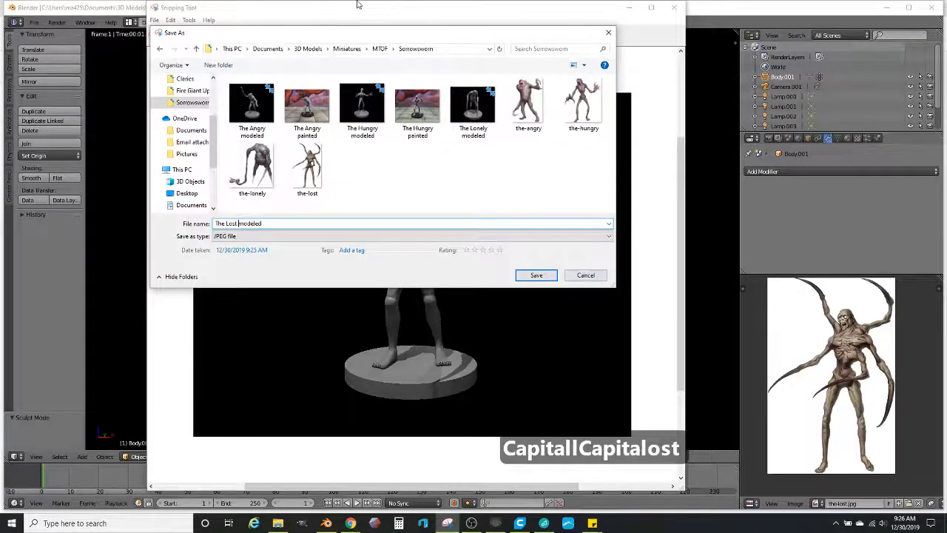
pyautogui.press('Return')
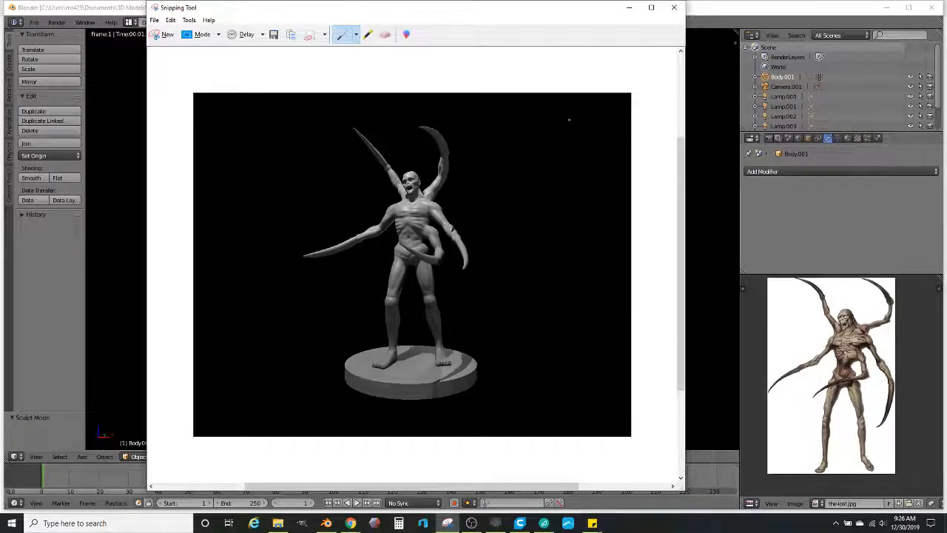
# Step: Upload The Lost modeled image, The Lost Sculpted.blend, The Lost.blend and The Lost.stl to the 1 New Models in Dec 2019 folder in Google Drive
pyautogui.click(278, 524)
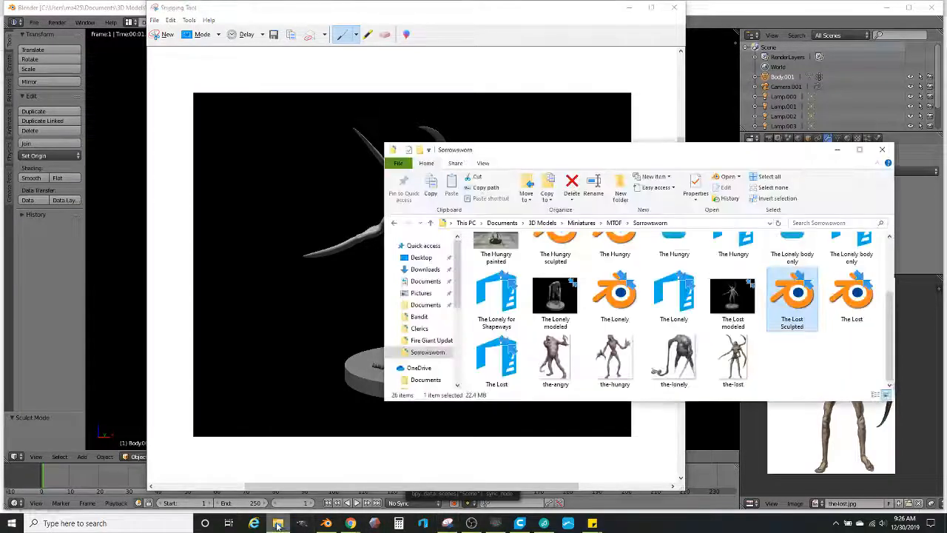
pyautogui.click(350, 523)
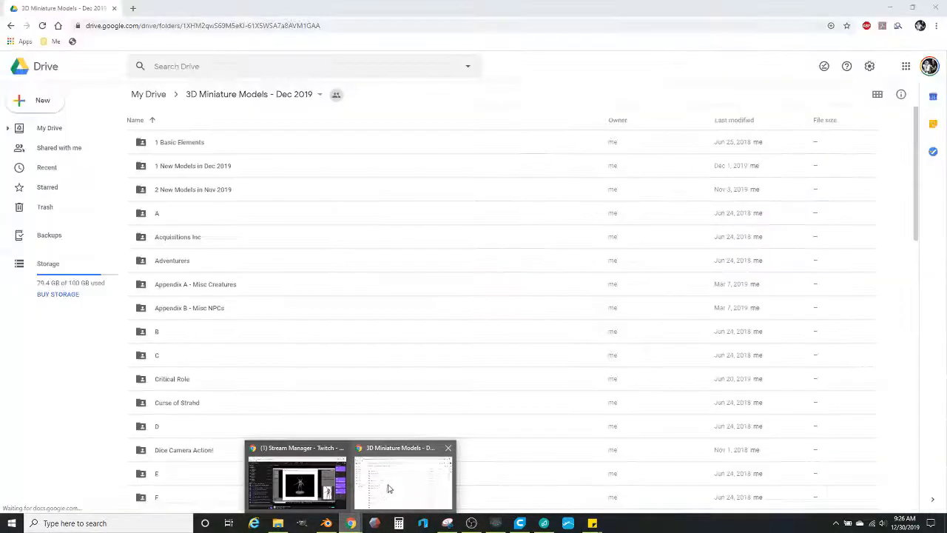
pyautogui.click(388, 484)
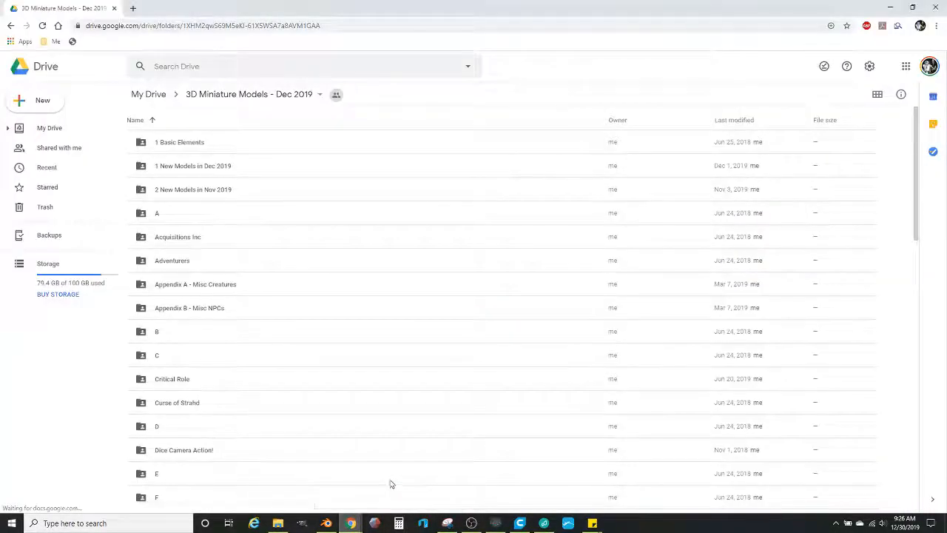
pyautogui.click(287, 525)
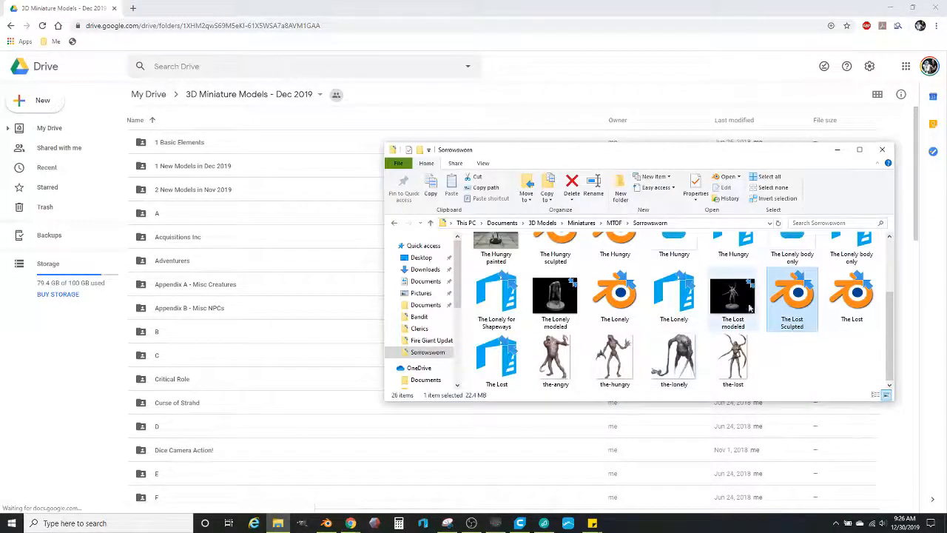
pyautogui.click(732, 296)
pyautogui.keyDown('shift'); pyautogui.click(852, 296); pyautogui.keyUp('shift')
pyautogui.keyDown('ctrl'); pyautogui.click(507, 374); pyautogui.keyUp('ctrl')
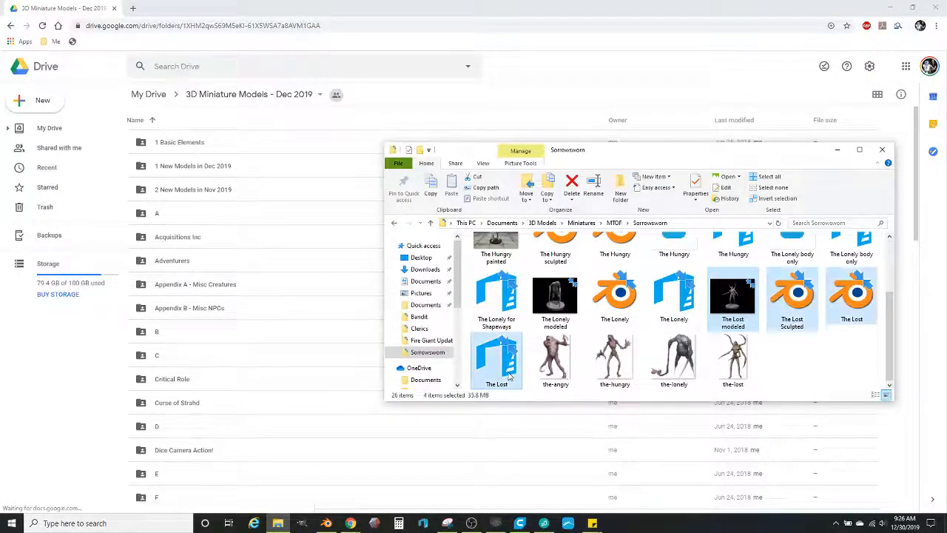
pyautogui.moveTo(739, 303); pyautogui.dragTo(222, 166)
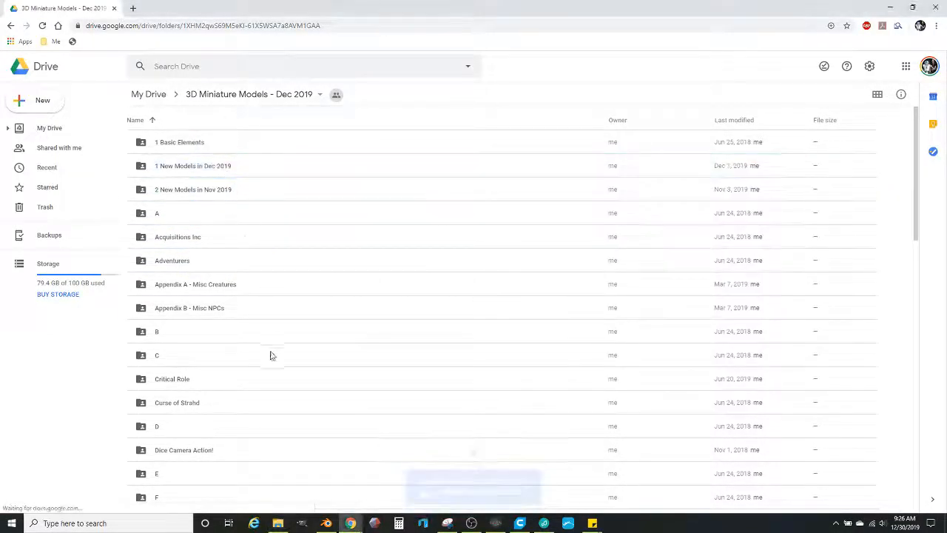
# Step: Open the Mordenkainen's Tome of Foes folder in Google Drive and upload the selected The Lost files to its Sorrowsworn subfolder
pyautogui.scroll(-5, 245, 366)
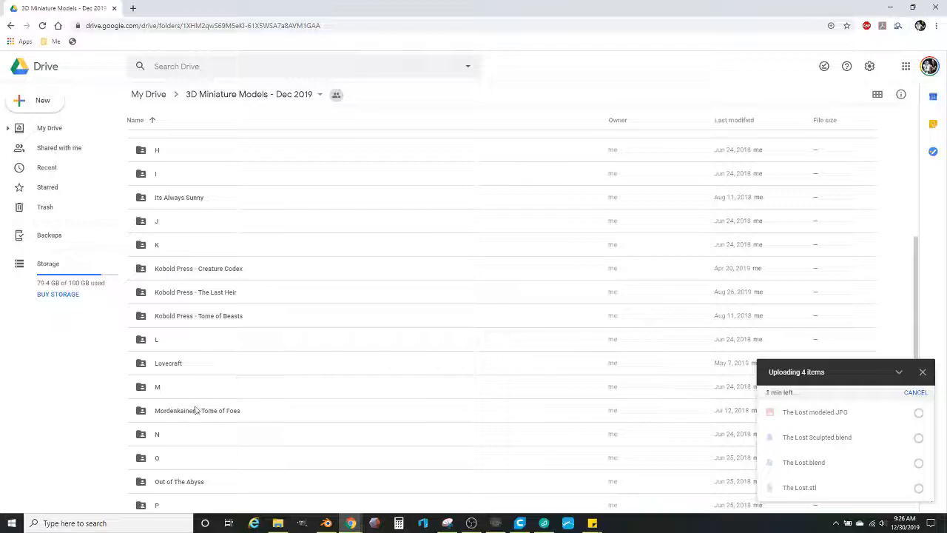
pyautogui.doubleClick(197, 410)
pyautogui.click(278, 523)
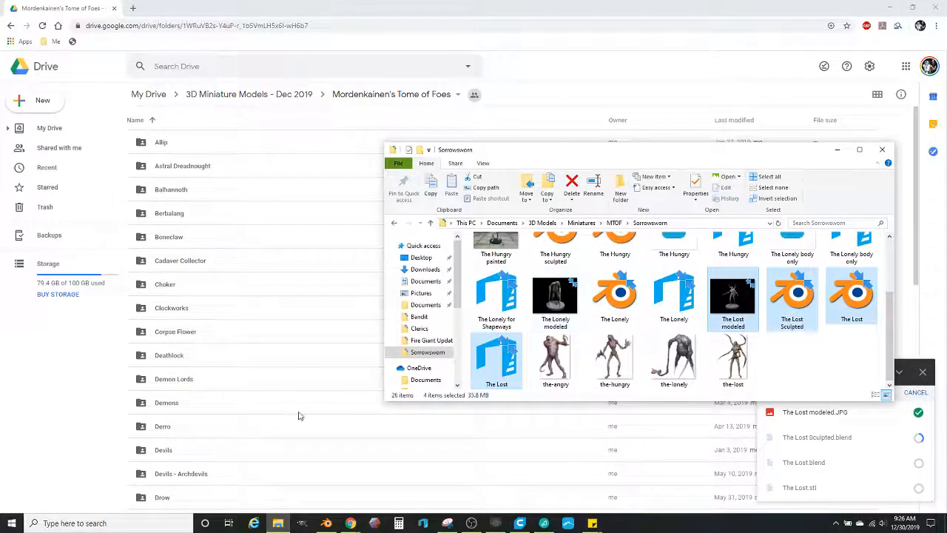
pyautogui.scroll(-5, 283, 408)
pyautogui.scroll(-2, 283, 407)
pyautogui.moveTo(729, 300); pyautogui.dragTo(203, 501)
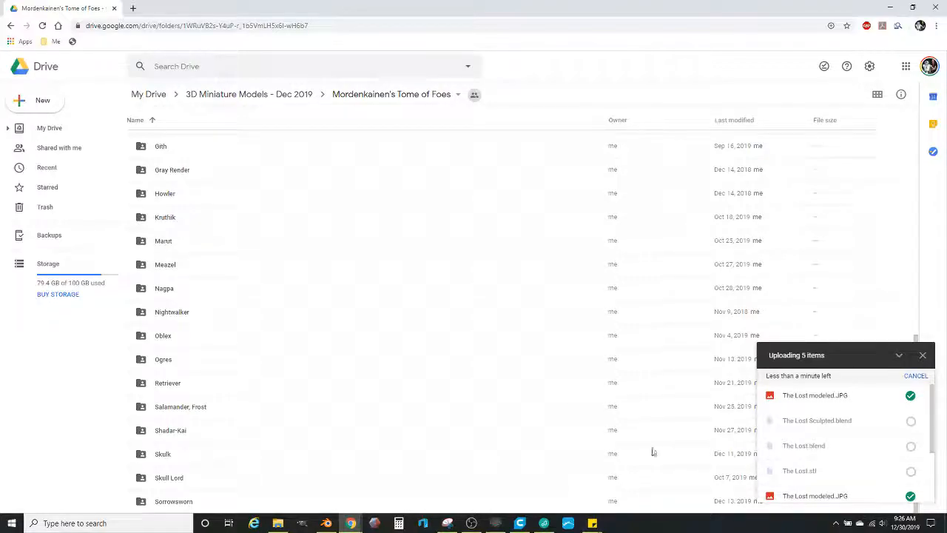
# Step: Open the Shapeways designs page in a new browser tab and go to the account's public profile
pyautogui.click(133, 7)
pyautogui.click(53, 41)
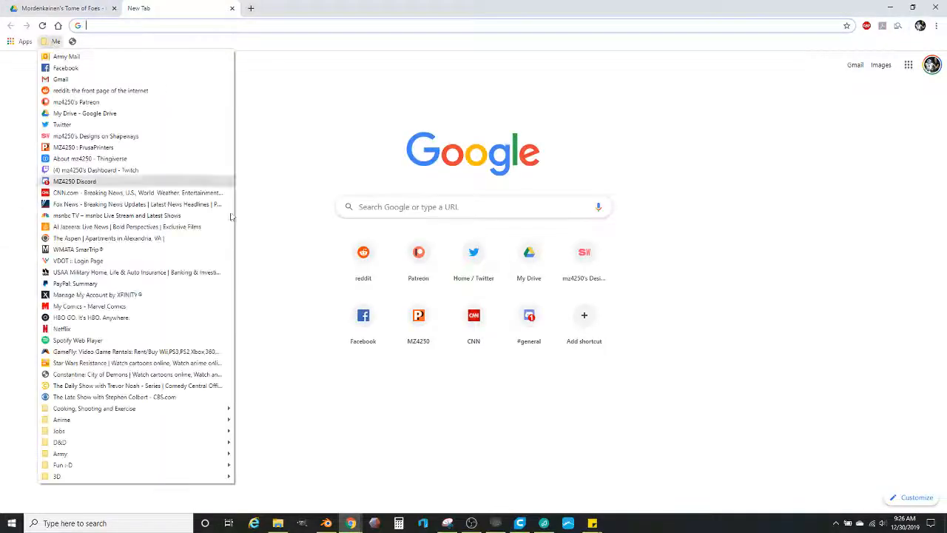
pyautogui.click(582, 257)
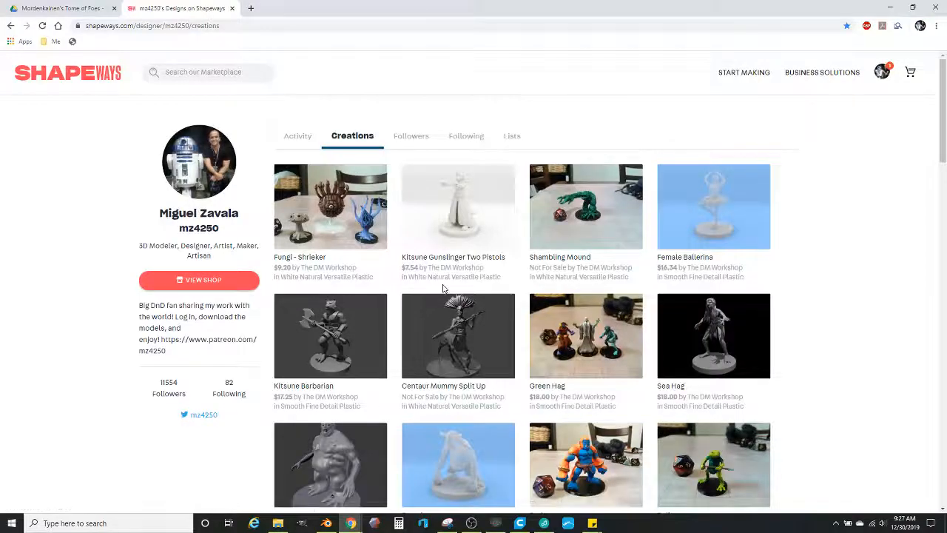
pyautogui.moveTo(888, 76)
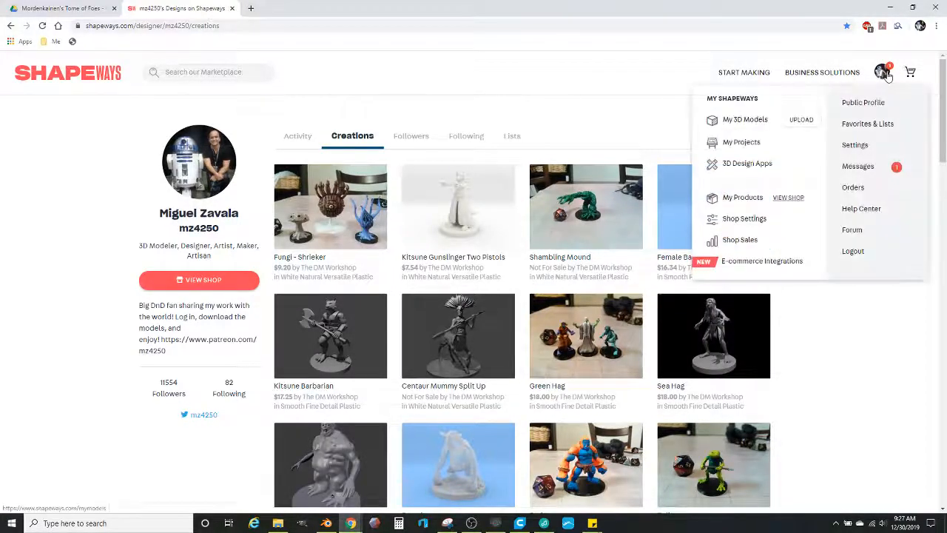
pyautogui.click(866, 103)
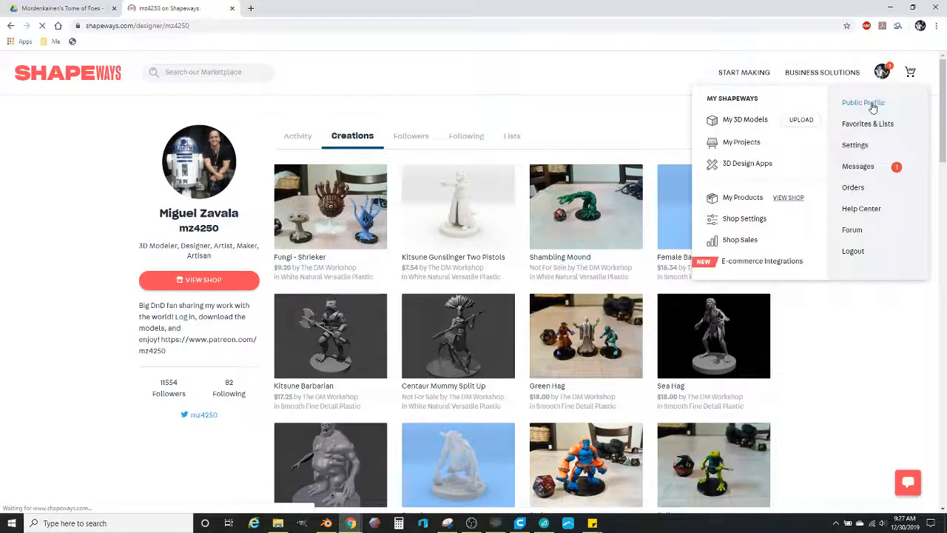
# Step: Open the Bandit Updated product page from the activity feed and copy its full product description, from the download instructions through the Patreon line
pyautogui.scroll(-7, 355, 328)
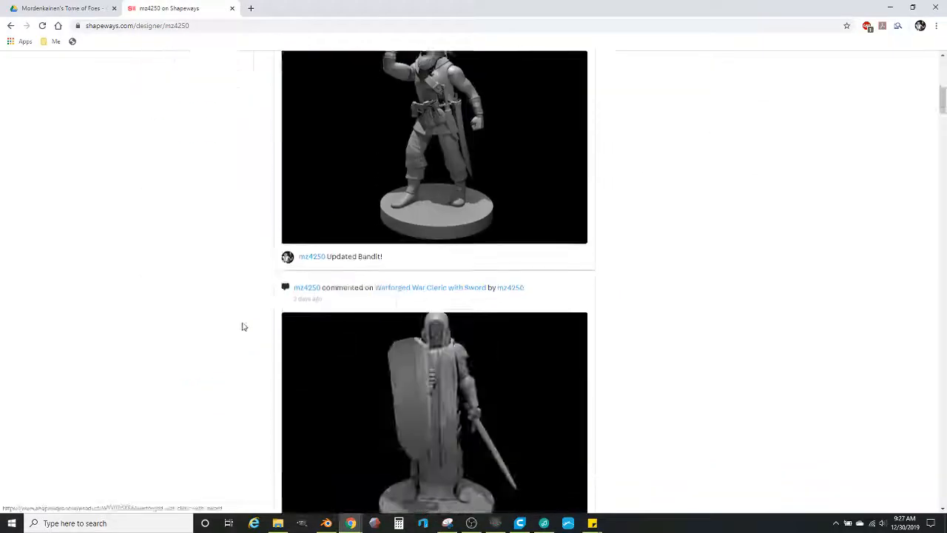
pyautogui.click(352, 201)
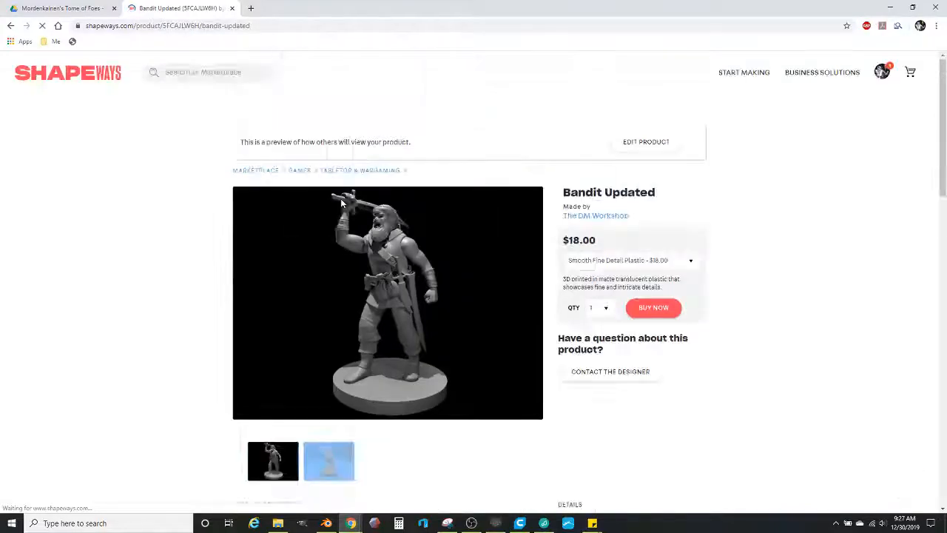
pyautogui.scroll(-4, 180, 303)
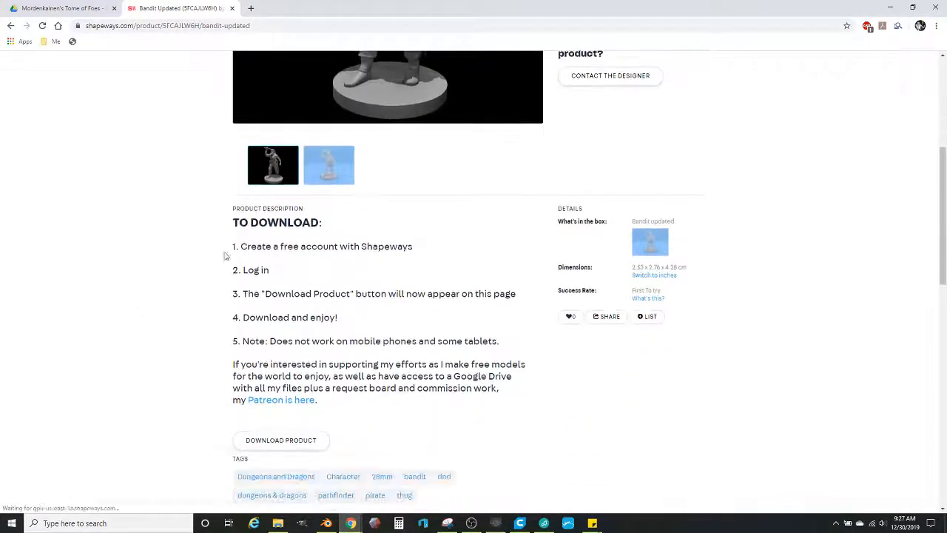
pyautogui.moveTo(233, 222); pyautogui.dragTo(391, 407)
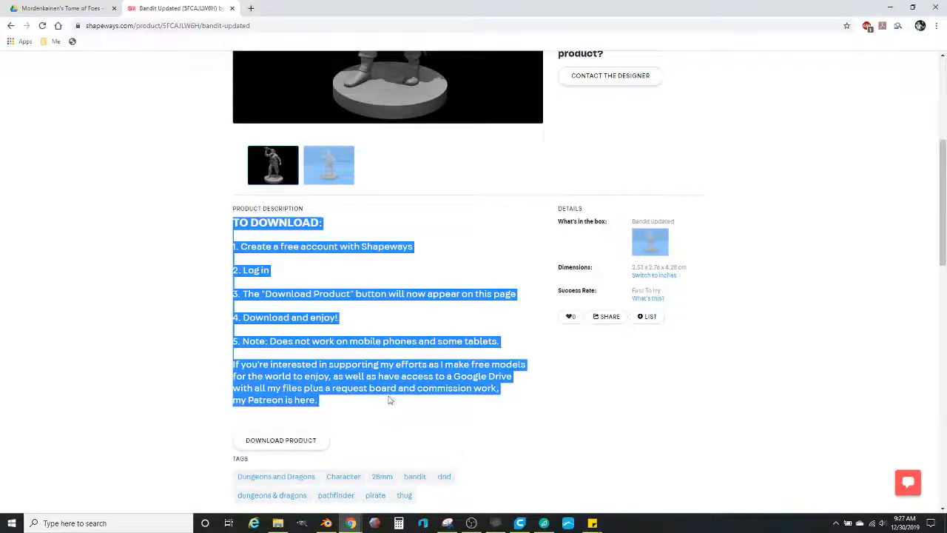
pyautogui.hotkey('ctrl', 'c')
# Step: Leave the Bandit Updated product page and open the Shapeways page for uploading a 3D model
pyautogui.scroll(4, 526, 341)
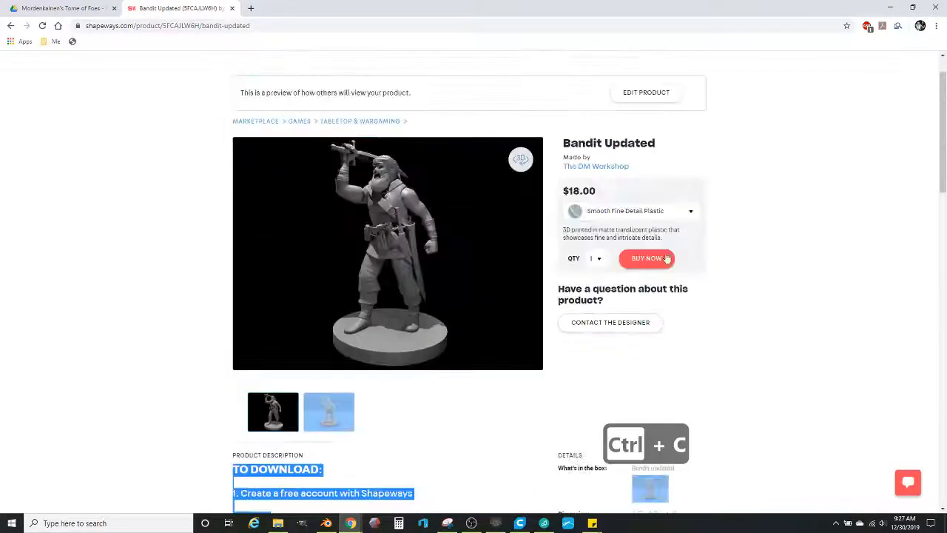
pyautogui.moveTo(881, 74)
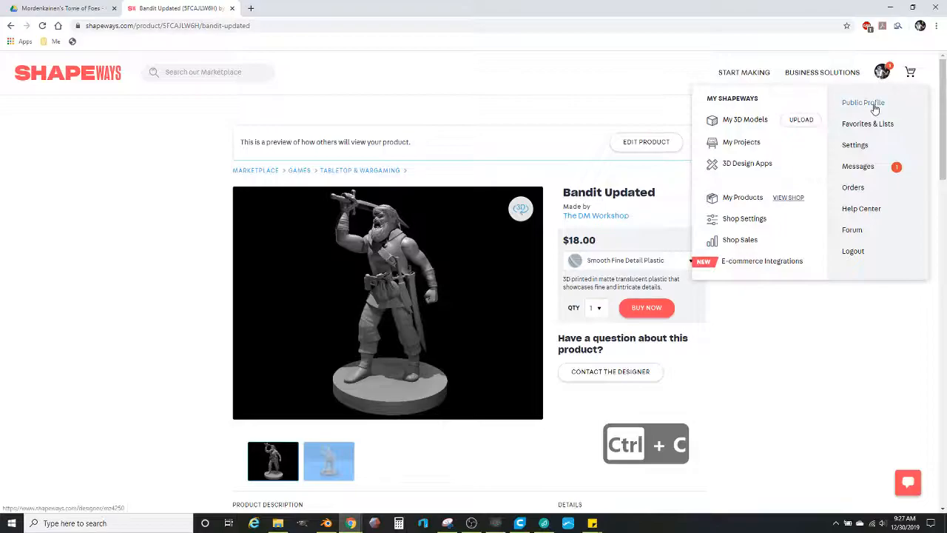
pyautogui.click(874, 108)
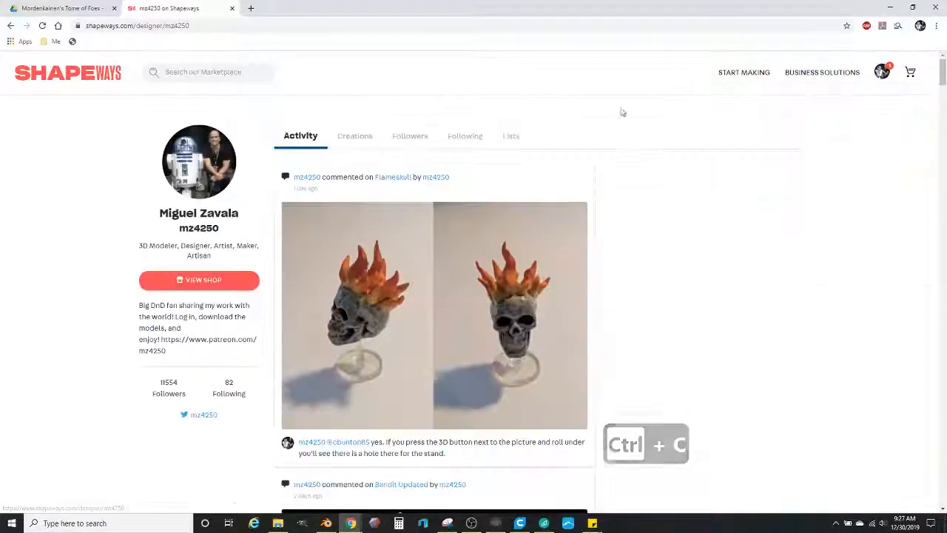
pyautogui.moveTo(747, 74)
pyautogui.click(765, 152)
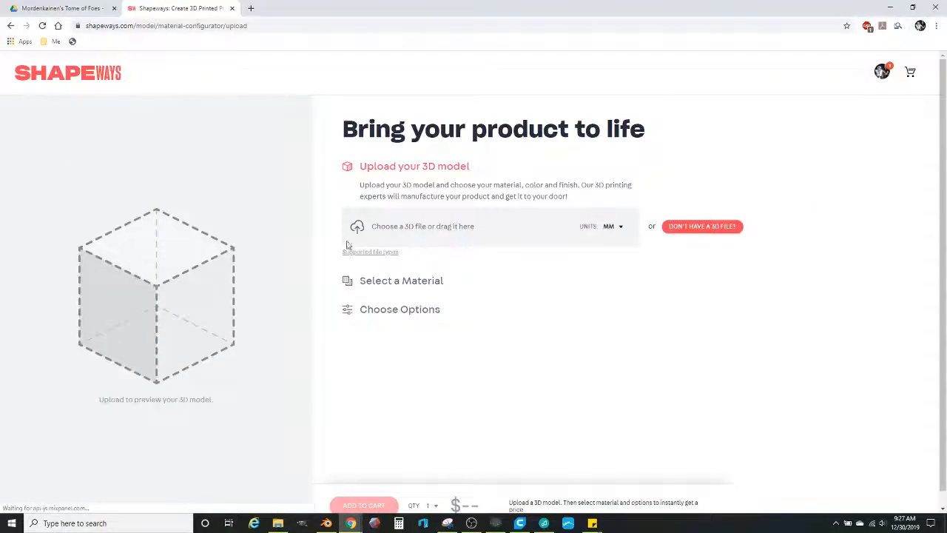
# Step: Upload The Lost model file from the Sorrowsworn folder to Shapeways with the units in MM
pyautogui.click(427, 225)
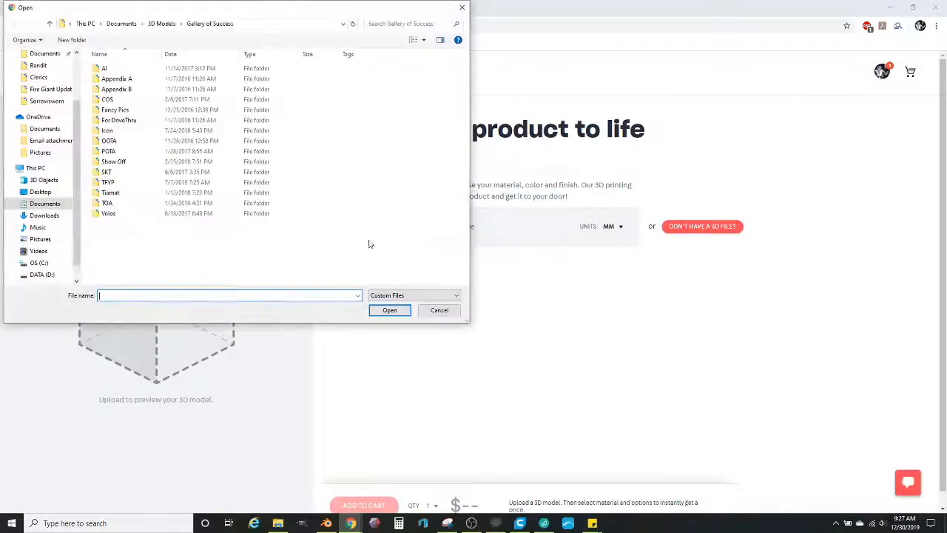
pyautogui.click(46, 100)
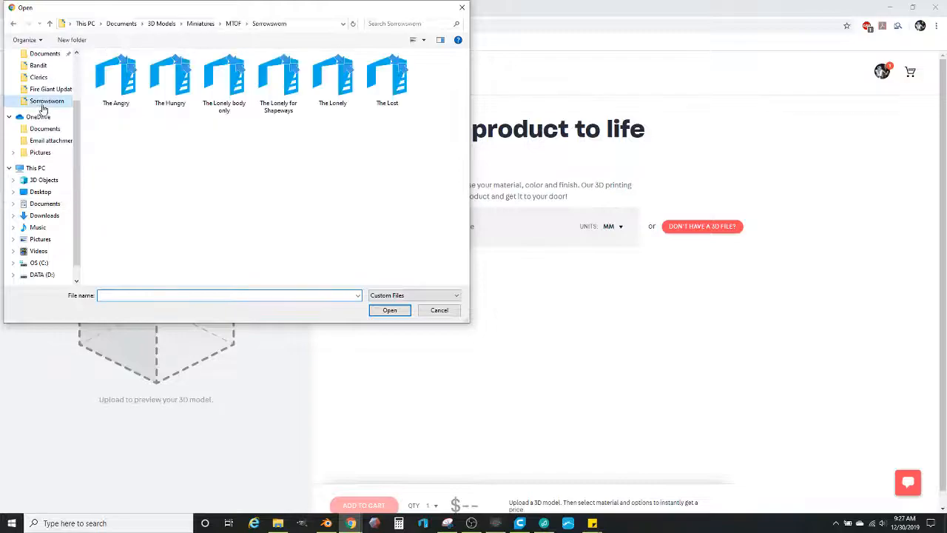
pyautogui.click(388, 93)
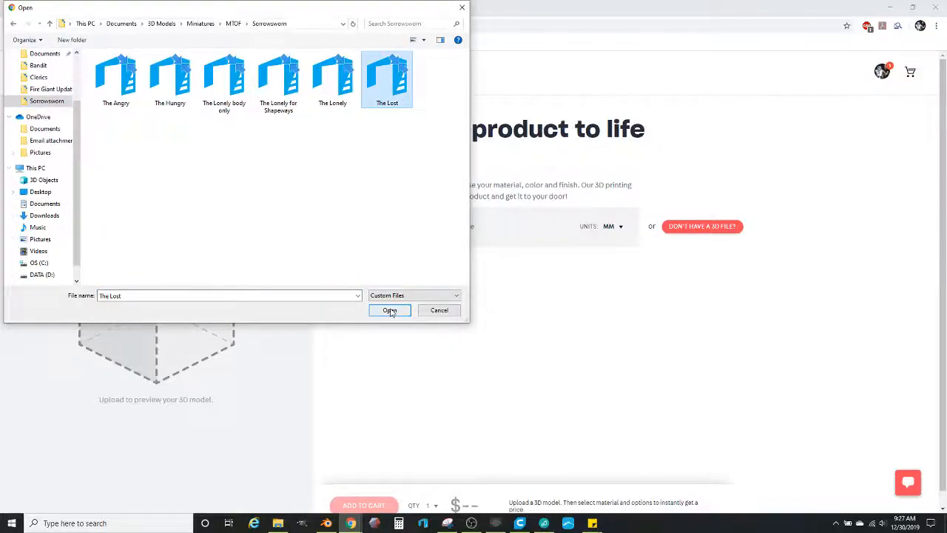
pyautogui.click(389, 310)
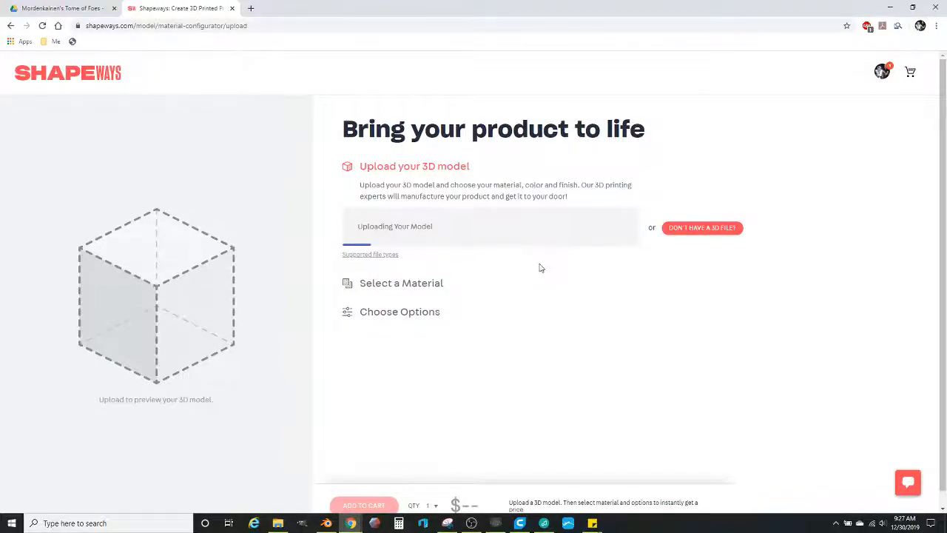
# Step: Check the upload progress of The Lost files in Google Drive and return to the Shapeways upload page
pyautogui.click(59, 8)
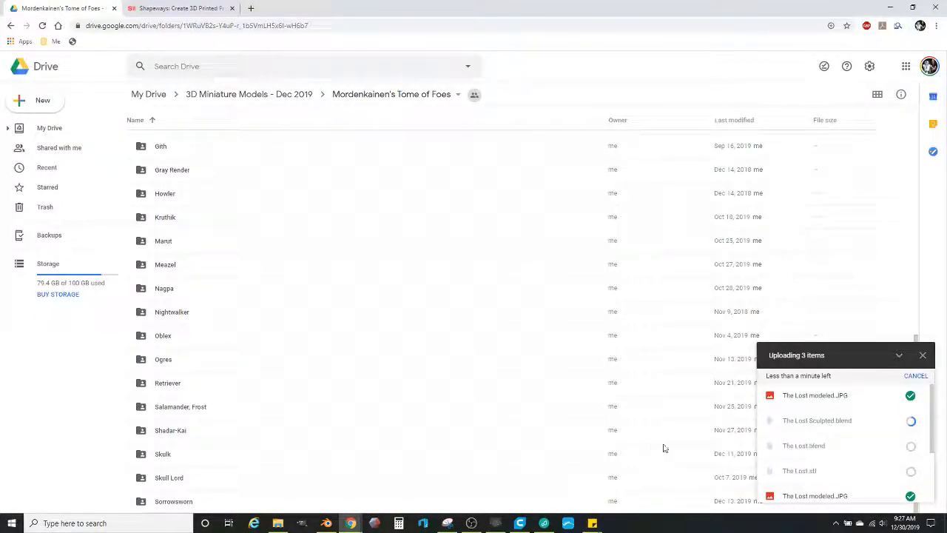
pyautogui.scroll(-2, 792, 444)
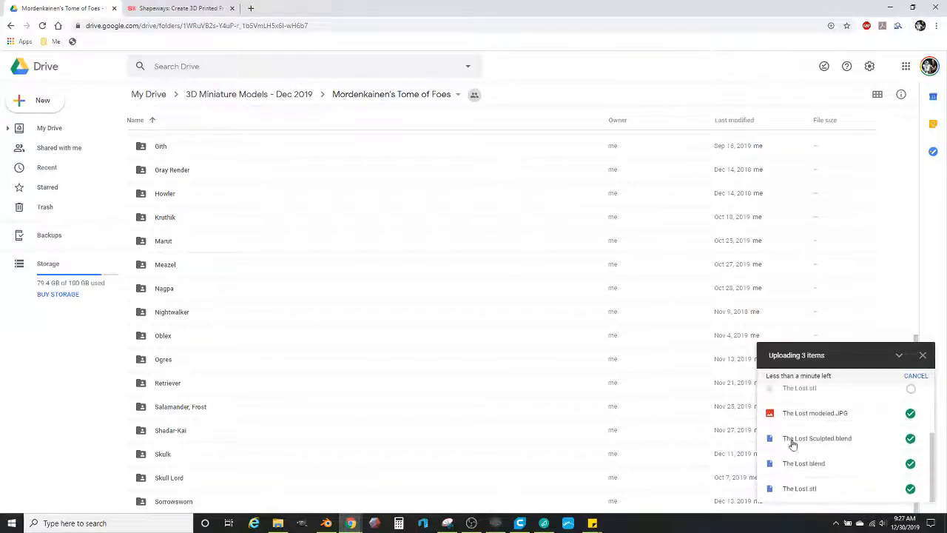
pyautogui.click(170, 8)
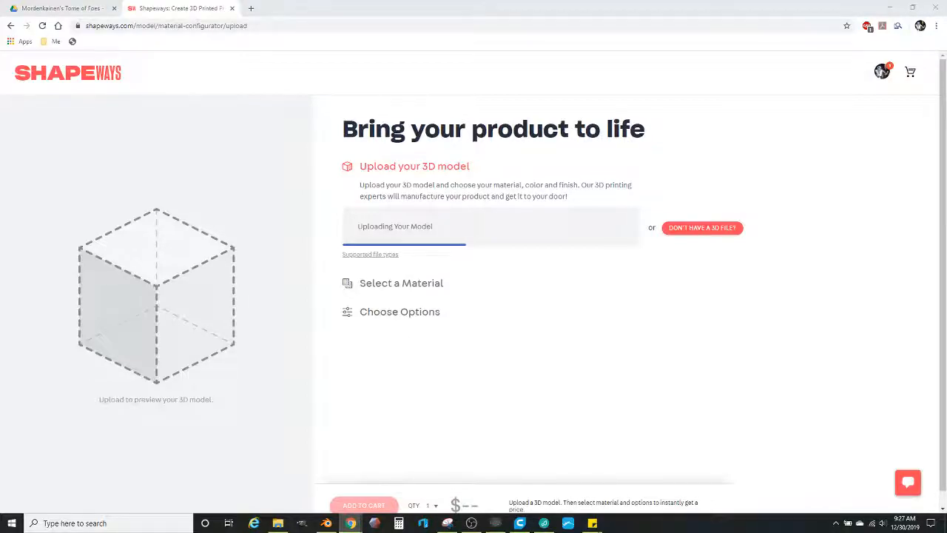
pyautogui.hotkey('ctrl', 'v')
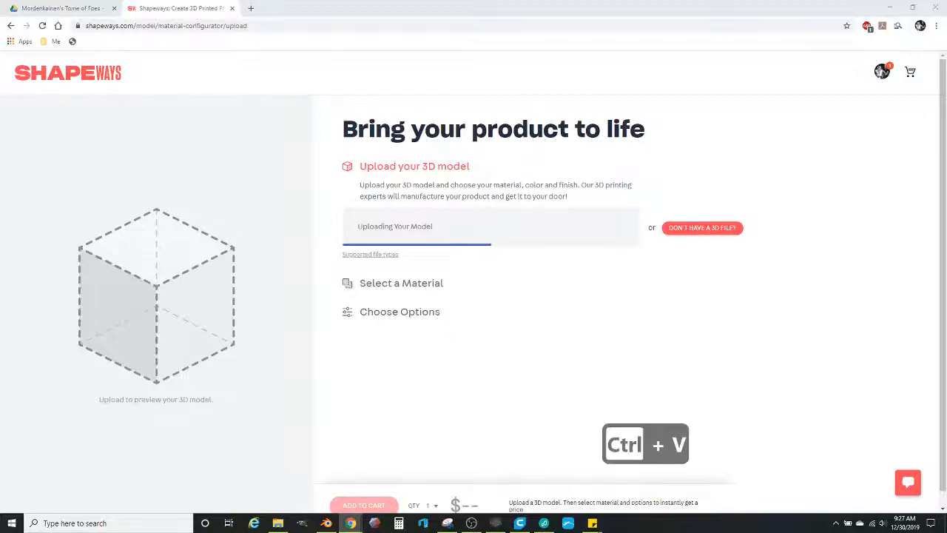
pyautogui.press('Return')
pyautogui.hotkey('ctrl', 'v')
pyautogui.press('Return')
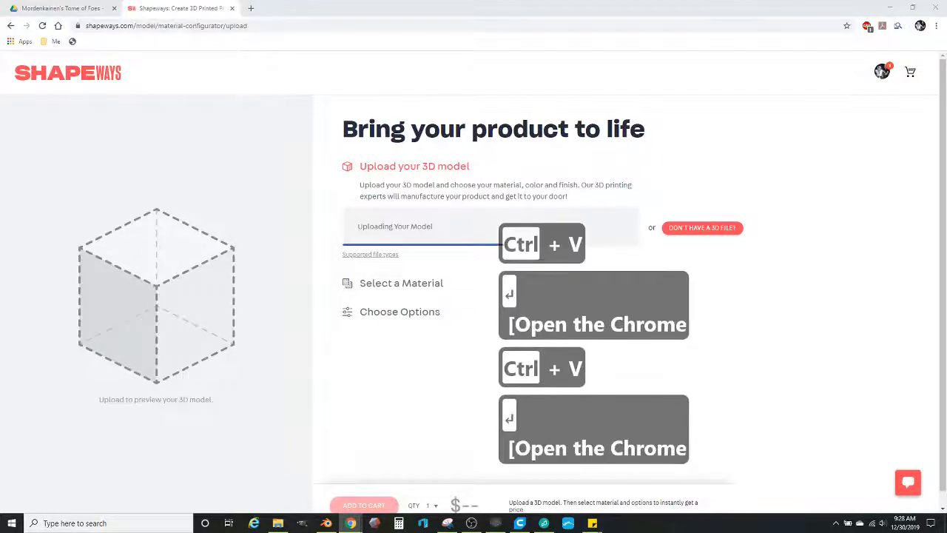
pyautogui.hotkey('ctrl', 'v')
pyautogui.hotkey('ctrl', 'Return')
pyautogui.hotkey('ctrl', 'v')
pyautogui.press('Return')
pyautogui.hotkey('ctrl', 'v')
pyautogui.press('Return')
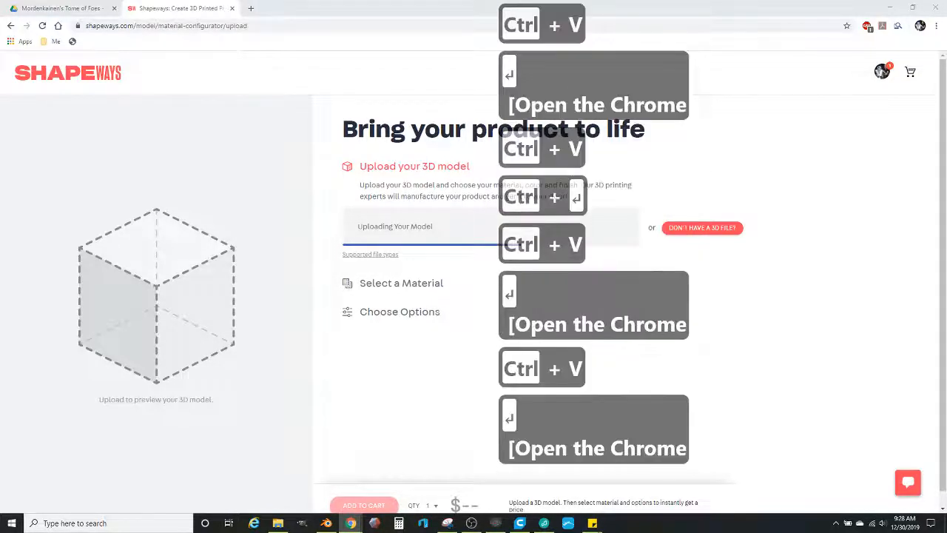
pyautogui.hotkey('ctrl', 'v')
pyautogui.hotkey('ctrl', 'Return')
pyautogui.hotkey('ctrl', 'Return')
pyautogui.hotkey('ctrl', 'v')
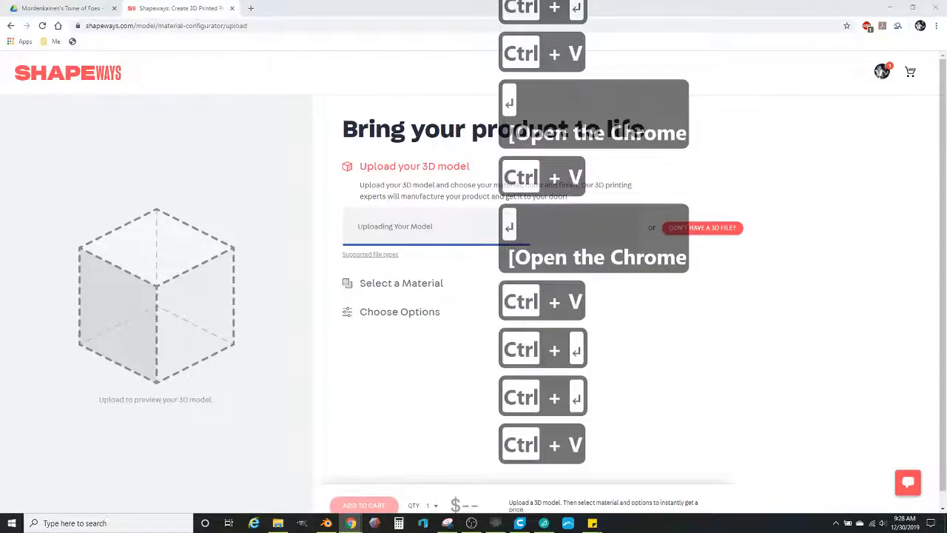
pyautogui.press('Return')
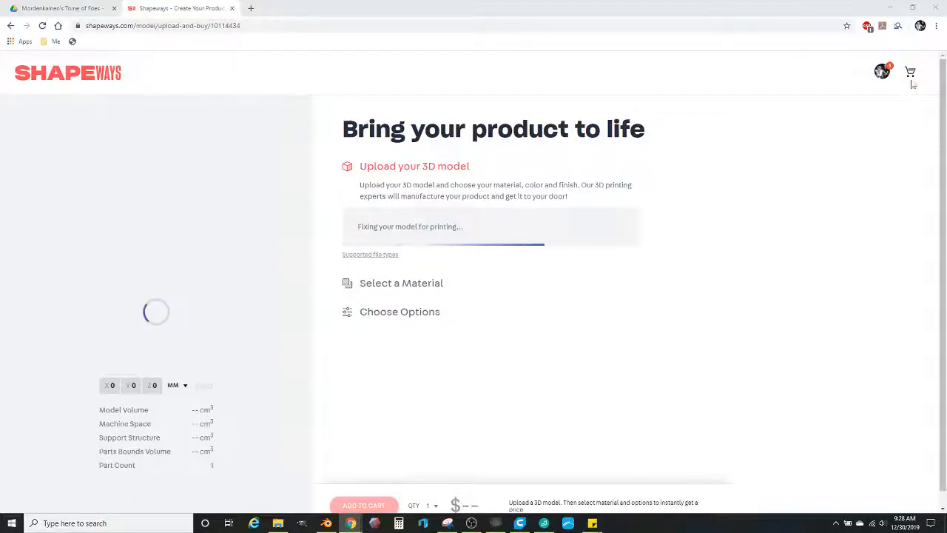
# Step: Switch to ANYCUBIC Photon Slicer, delete the supported horse model and load The Lost from the Sorrowsworn folder
pyautogui.click(494, 524)
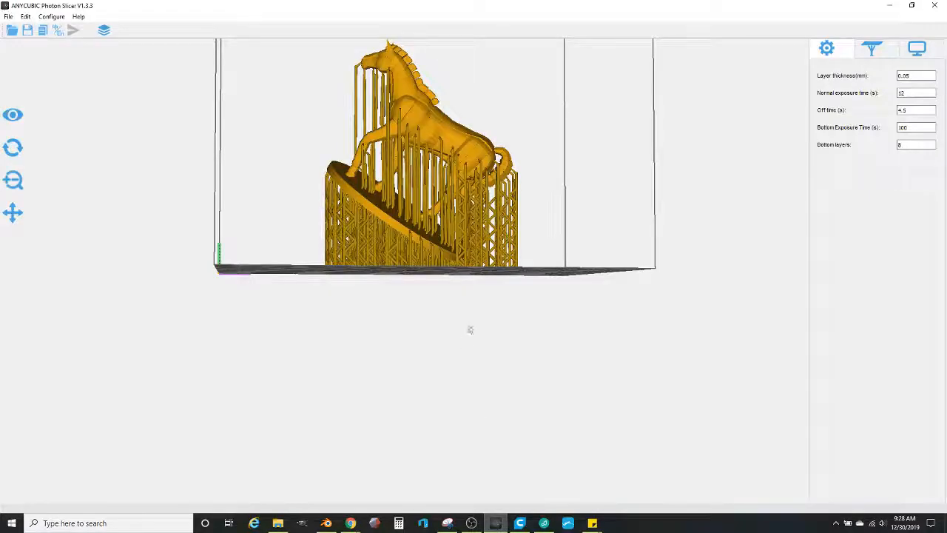
pyautogui.press('Delete')
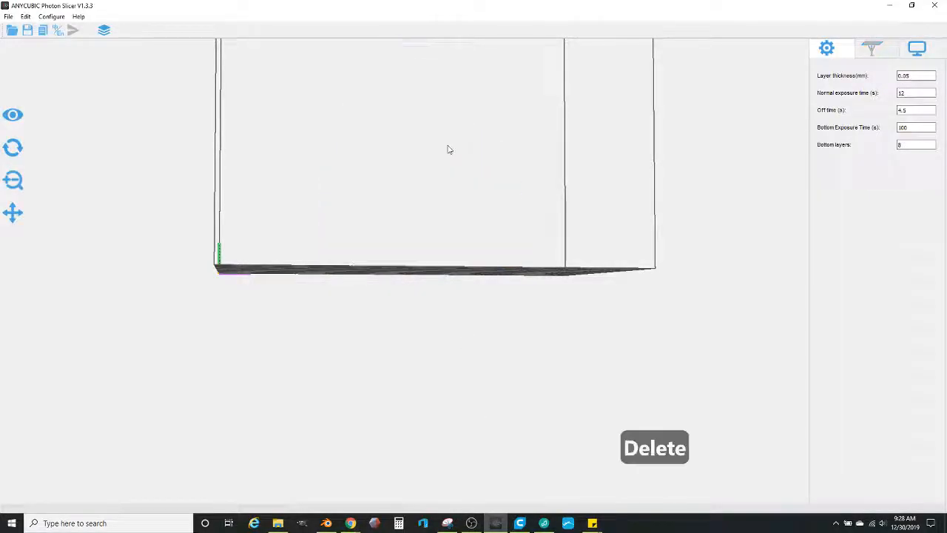
pyautogui.click(14, 32)
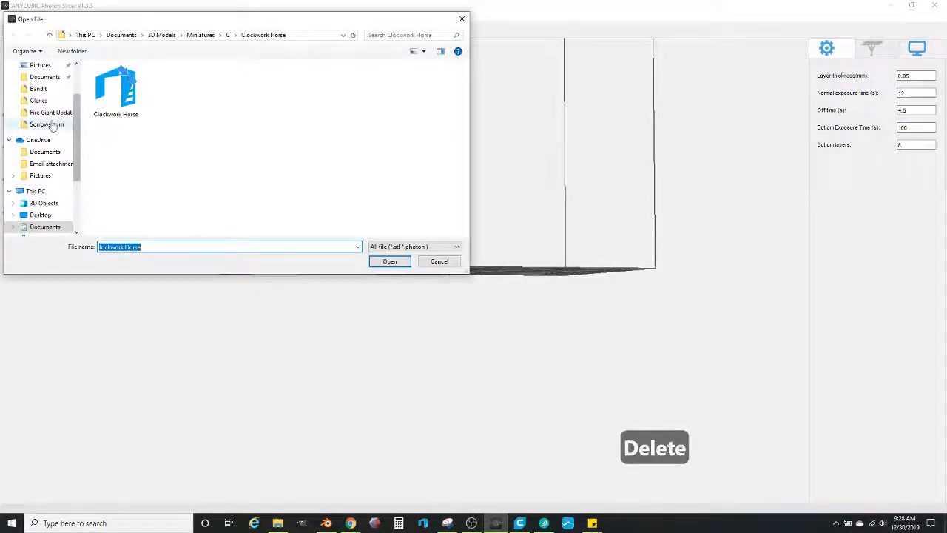
pyautogui.click(52, 123)
pyautogui.click(163, 177)
pyautogui.doubleClick(164, 177)
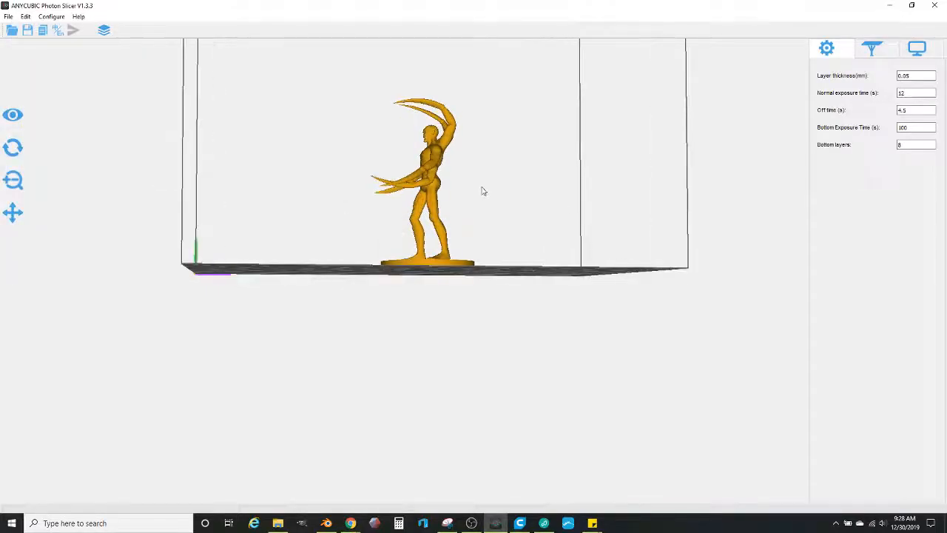
# Step: Tilt The Lost miniature backward about 45 degrees on the build plate so it leans on the rear edge of its base
pyautogui.moveTo(499, 197); pyautogui.dragTo(436, 196)
pyautogui.moveTo(436, 196); pyautogui.dragTo(449, 188, button='right')
pyautogui.moveTo(501, 220); pyautogui.dragTo(530, 222, button='right')
pyautogui.click(424, 167)
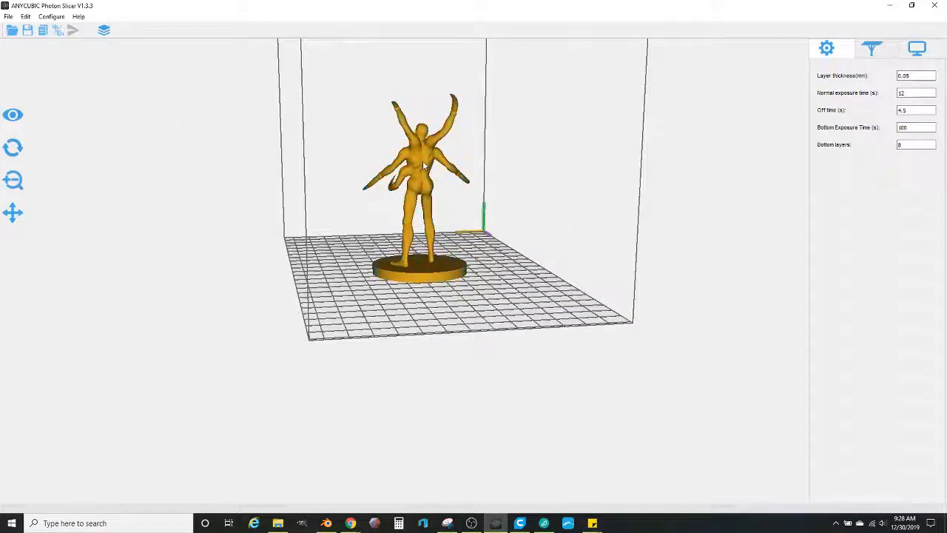
pyautogui.moveTo(424, 169); pyautogui.dragTo(419, 212)
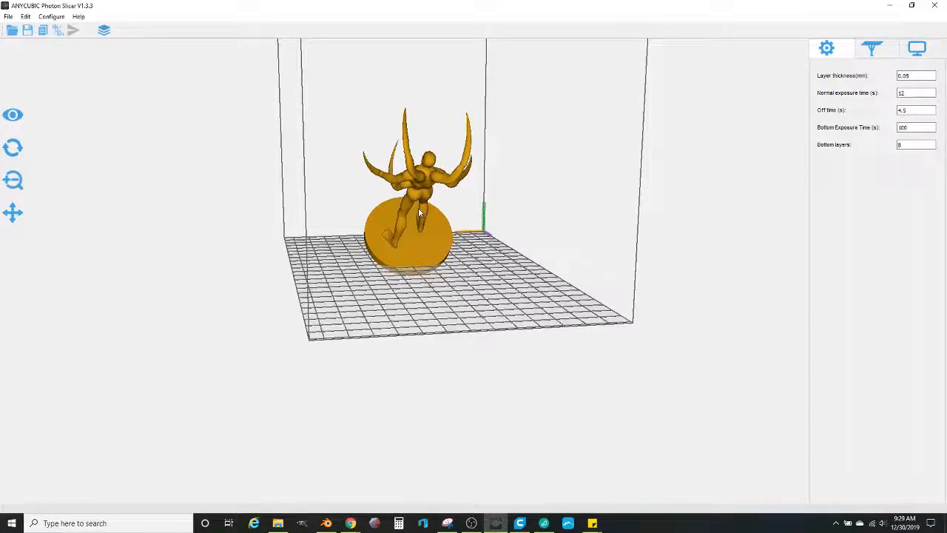
pyautogui.scroll(2, 522, 233)
pyautogui.moveTo(522, 237)
pyautogui.mouseDown()
pyautogui.moveTo(521, 266)
pyautogui.moveTo(566, 271)
pyautogui.moveTo(574, 235)
pyautogui.moveTo(579, 243)
pyautogui.moveTo(535, 229)
pyautogui.mouseUp()
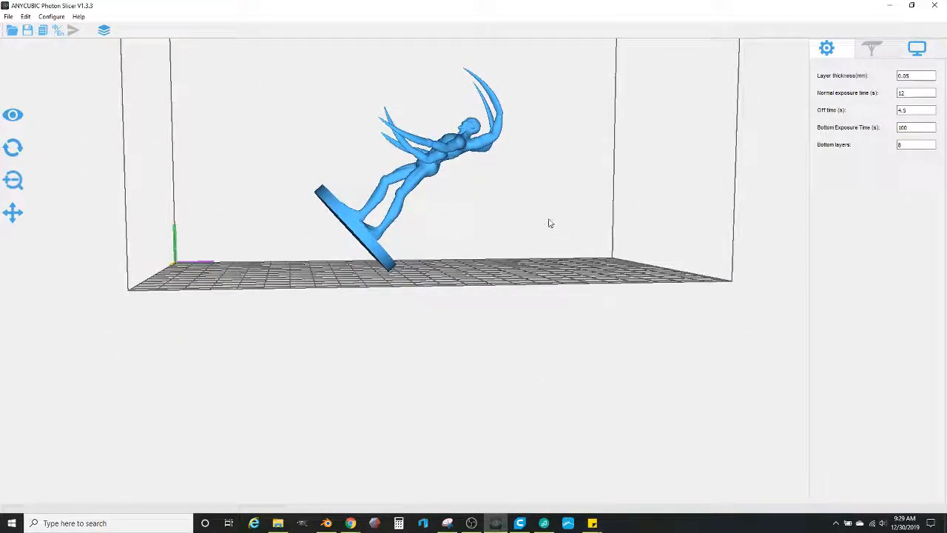
pyautogui.moveTo(549, 253); pyautogui.dragTo(588, 205)
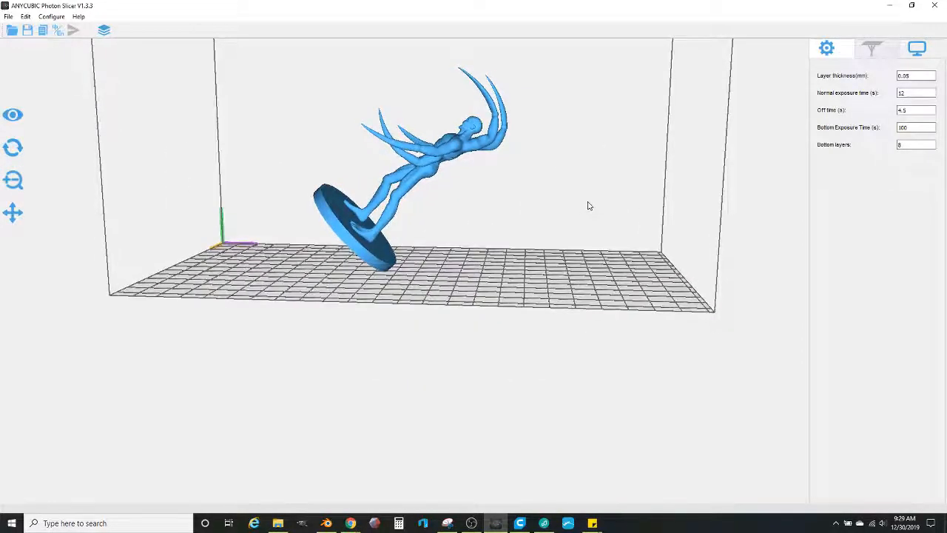
# Step: Generate automatic supports for the tilted miniature using the Light support preset
pyautogui.click(441, 164)
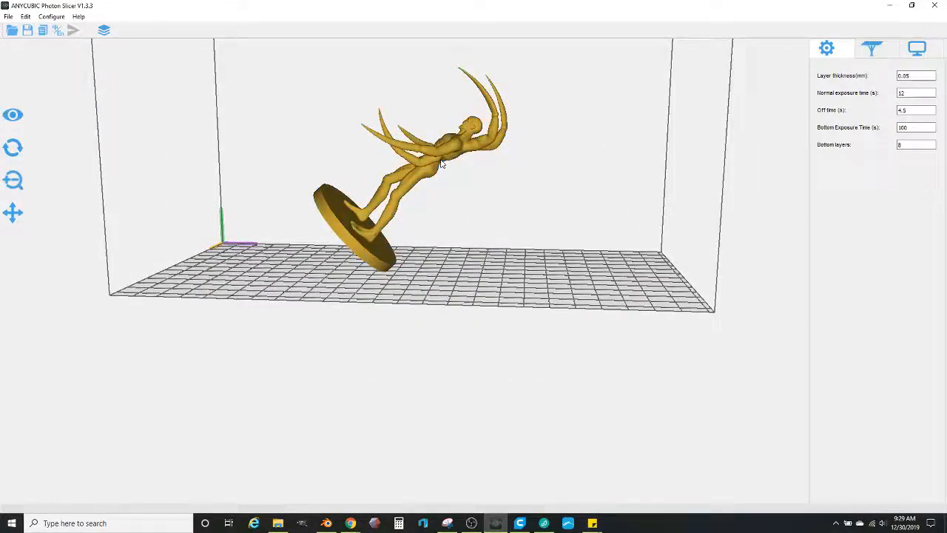
pyautogui.click(873, 50)
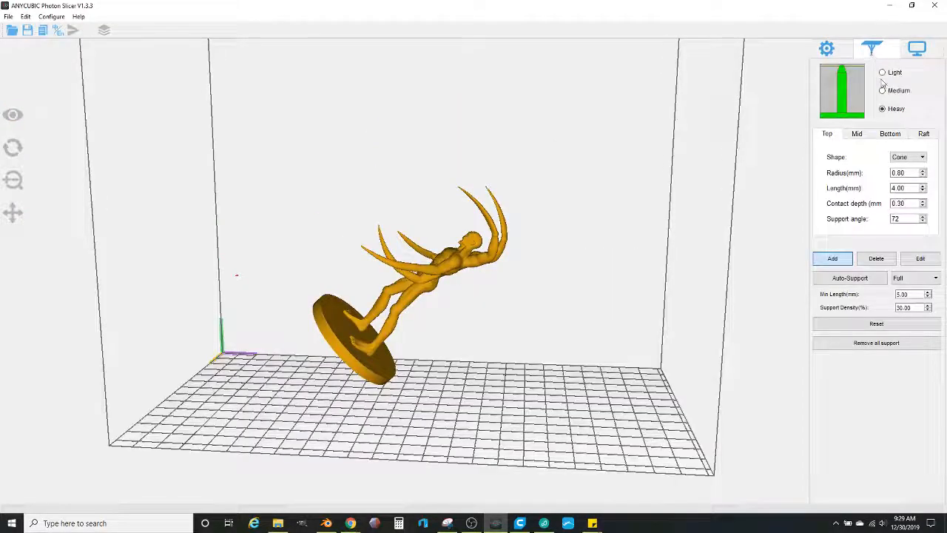
pyautogui.click(893, 74)
pyautogui.click(853, 278)
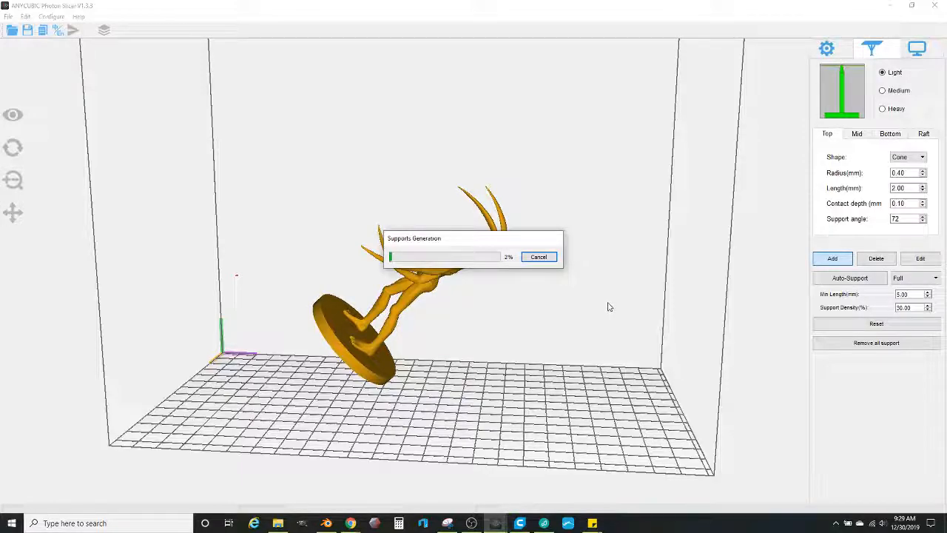
# Step: Switch back to Shapeways in Chrome and create a product from the uploaded The Lost model
pyautogui.click(352, 523)
pyautogui.click(387, 487)
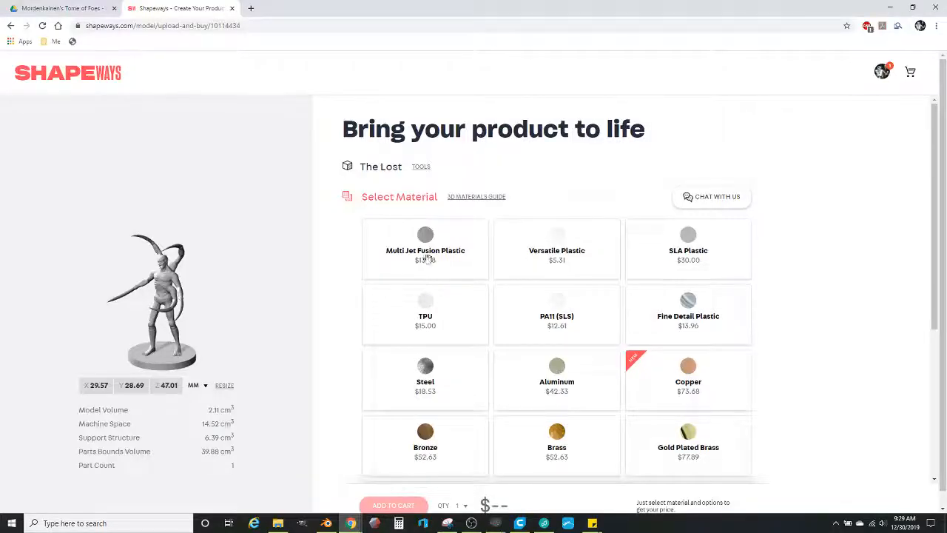
pyautogui.click(421, 167)
pyautogui.click(420, 168)
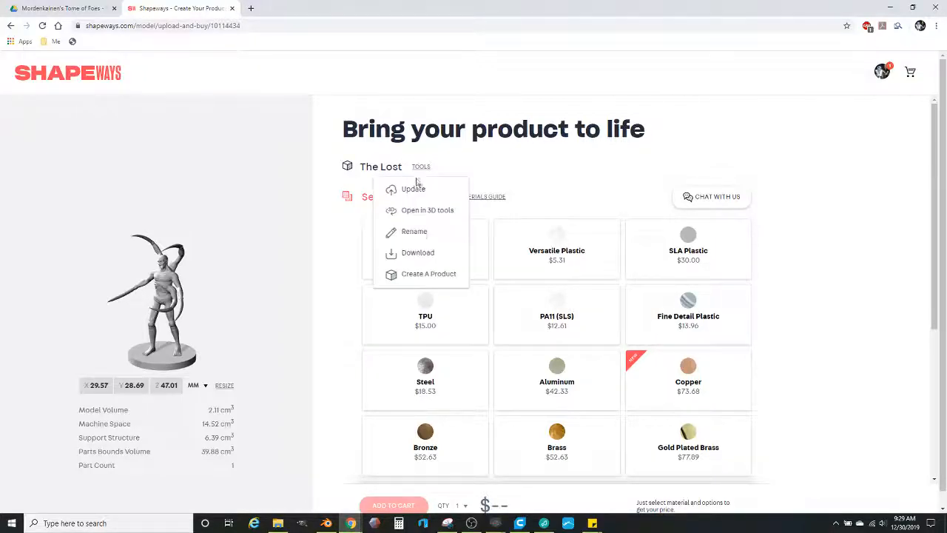
pyautogui.click(428, 273)
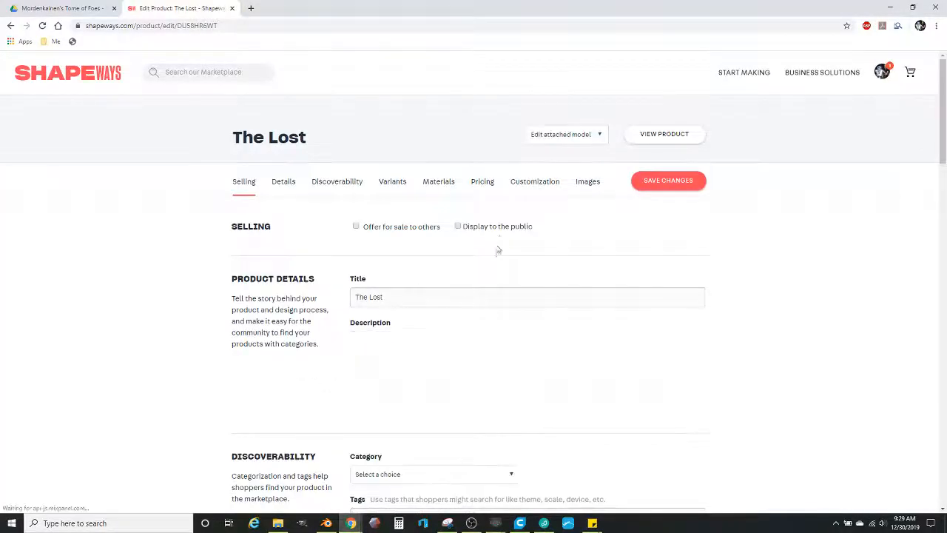
# Step: Set the product to display to the public and change its title to "Sorrowsworn -The Lost"
pyautogui.click(496, 228)
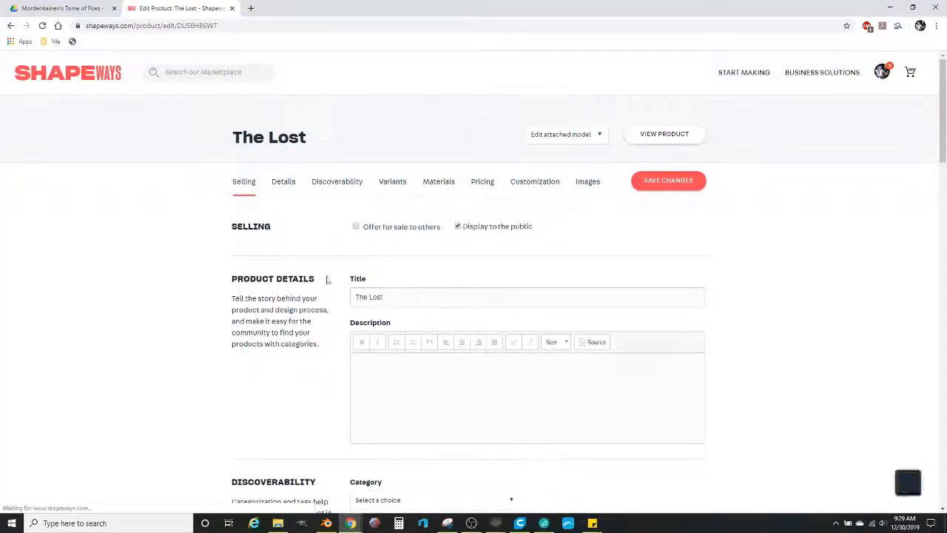
pyautogui.click(356, 295)
pyautogui.write('Sorr')
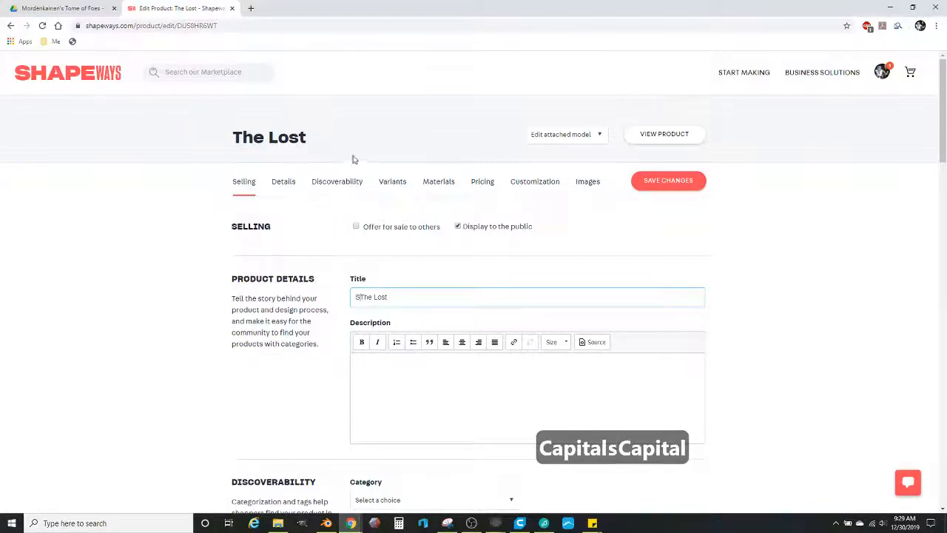
pyautogui.write('owsworn')
pyautogui.press('BackSpace')
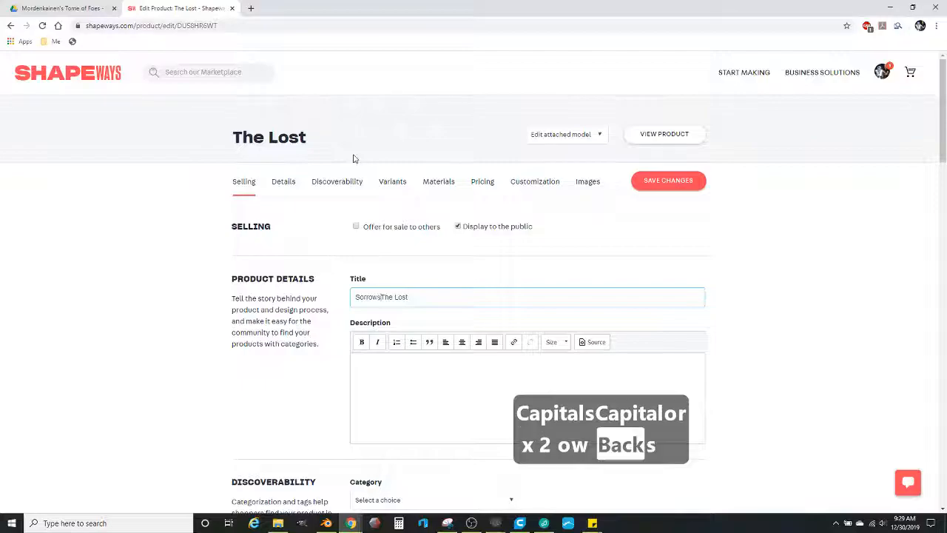
pyautogui.write('sworn')
pyautogui.press('BackSpace')
pyautogui.write('-')
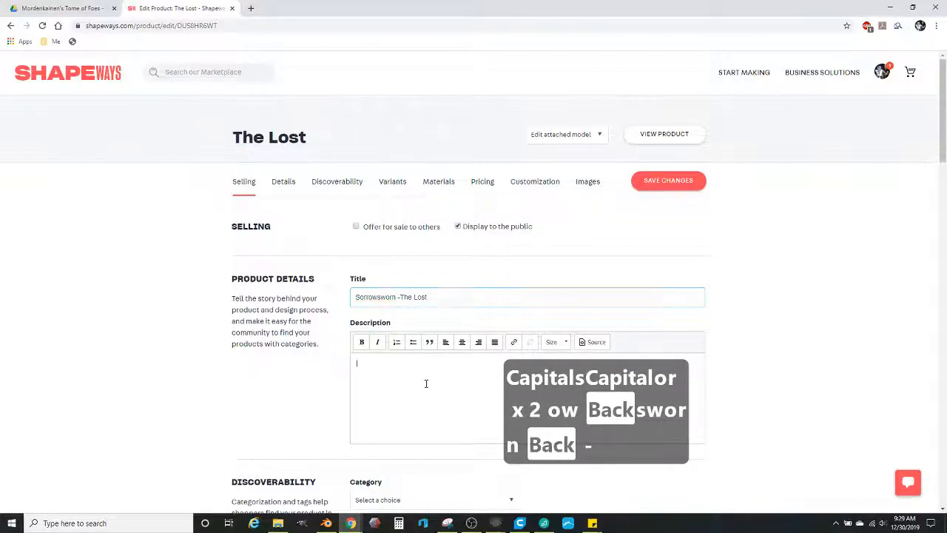
# Step: Open the public profile in a separate tab and go to the existing Bandit Updated product page
pyautogui.hotkey('ctrl', 'v')
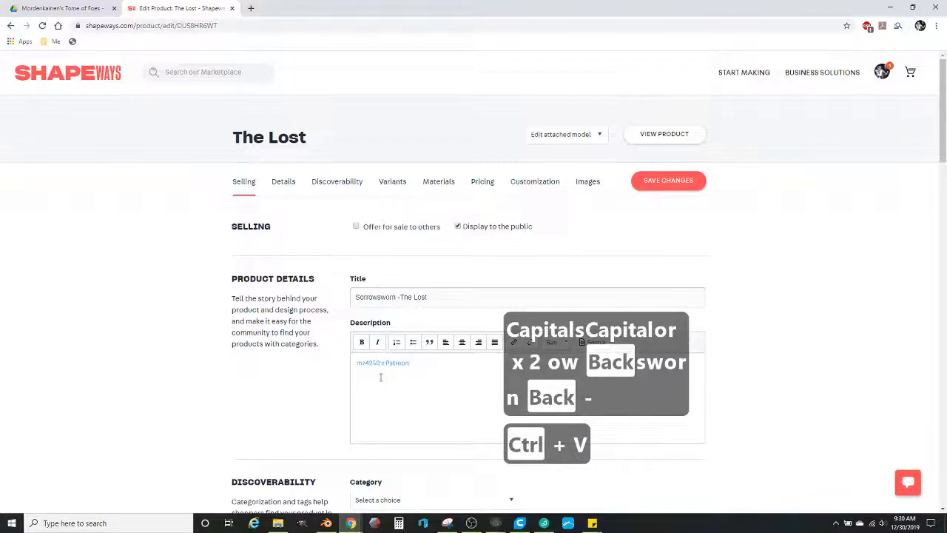
pyautogui.hotkey('ctrl', 'z')
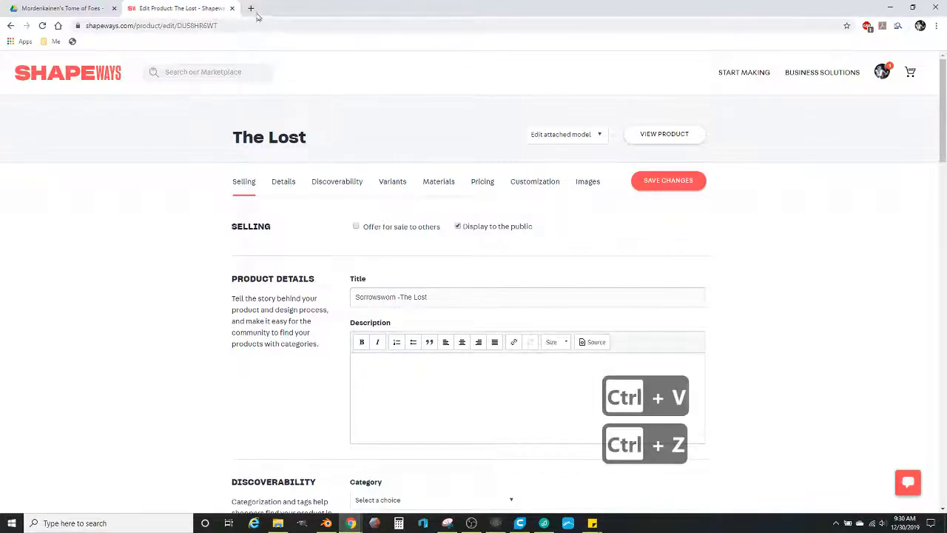
pyautogui.click(888, 72)
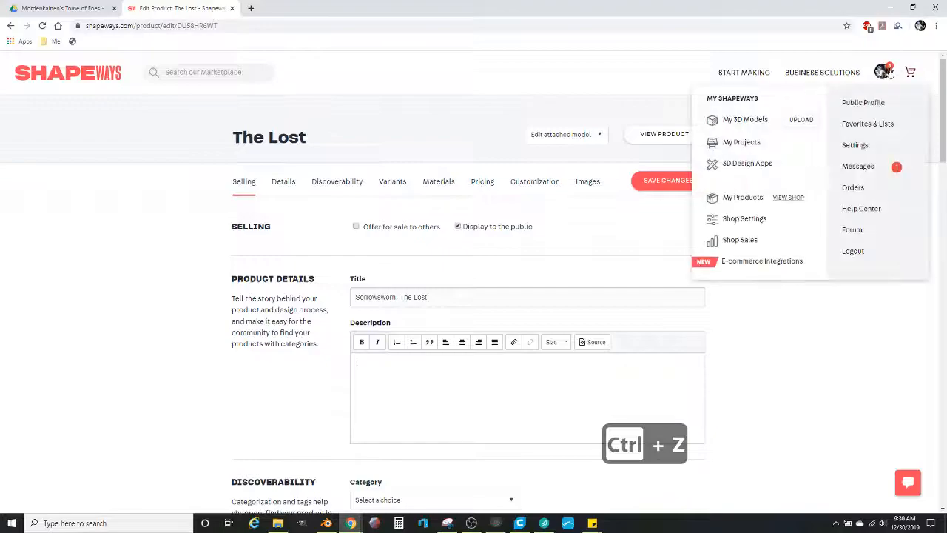
pyautogui.rightClick(878, 101)
pyautogui.click(862, 106)
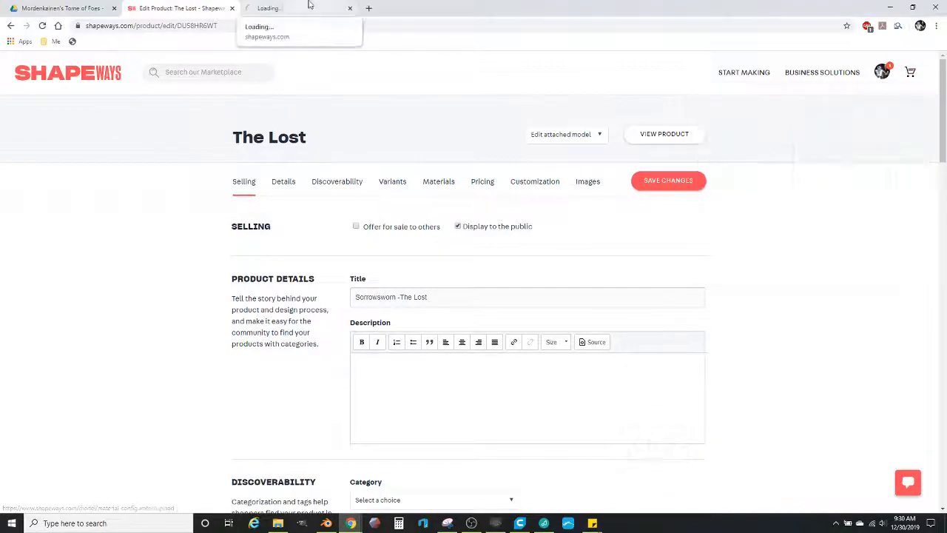
pyautogui.click(293, 7)
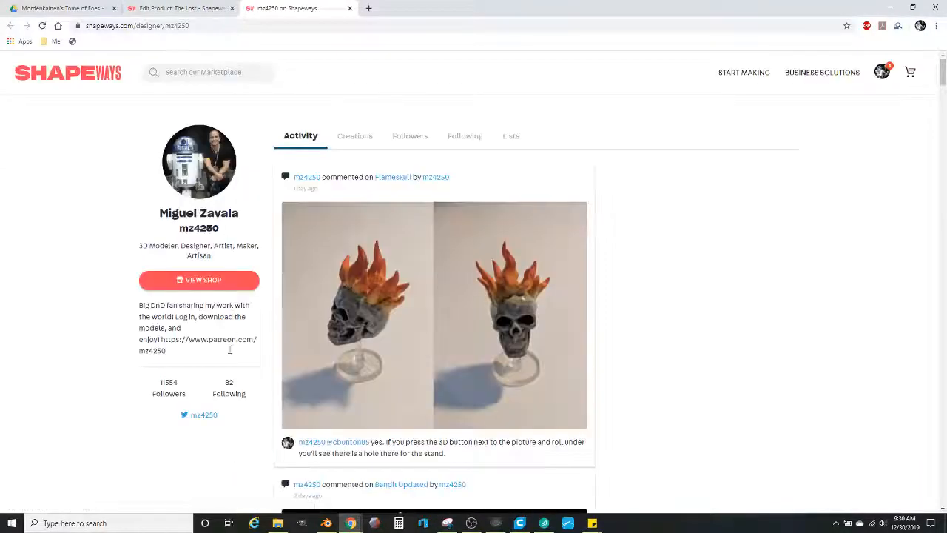
pyautogui.scroll(-3, 318, 389)
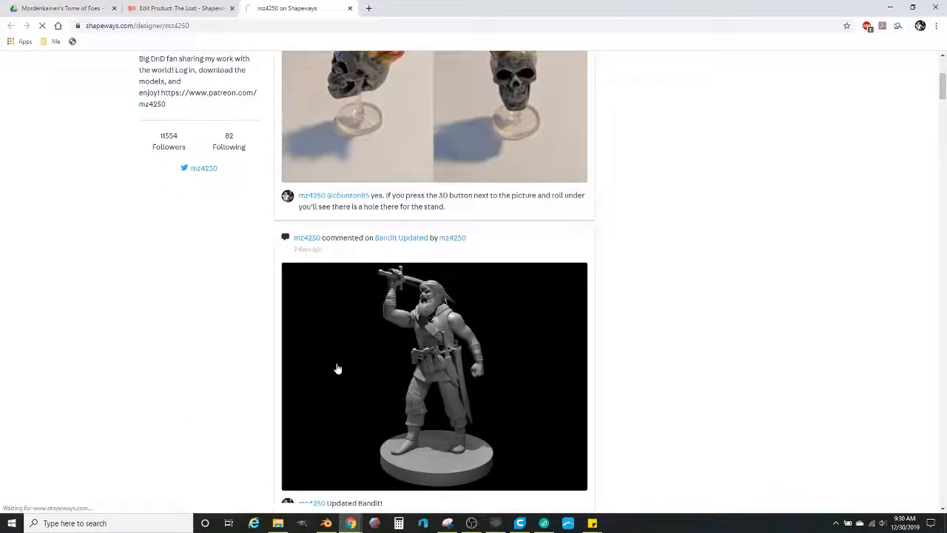
pyautogui.click(336, 368)
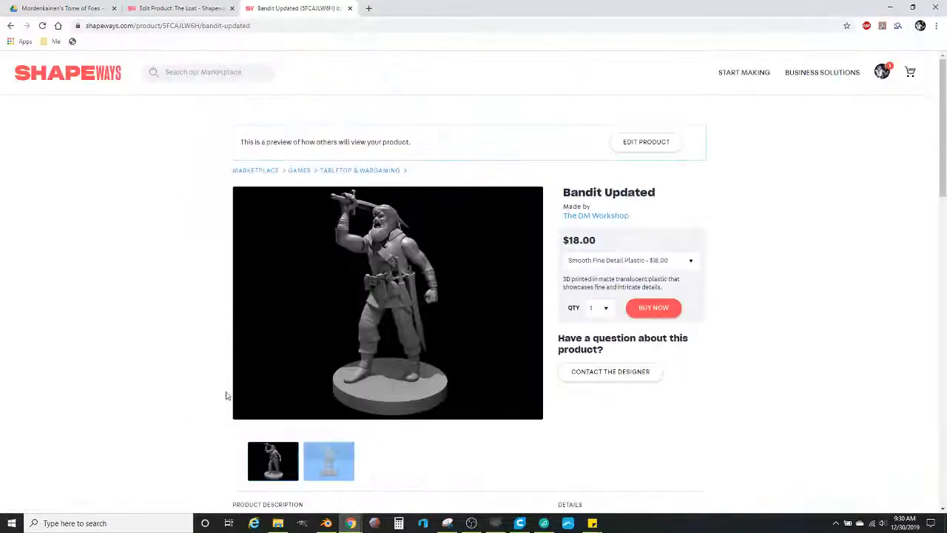
# Step: Copy the download instructions and Patreon text from Bandit Updated's description into The Lost's product description
pyautogui.scroll(-4, 225, 395)
pyautogui.moveTo(232, 222); pyautogui.dragTo(339, 403)
pyautogui.hotkey('ctrl', 'c')
pyautogui.hotkey('ctrl', 'c')
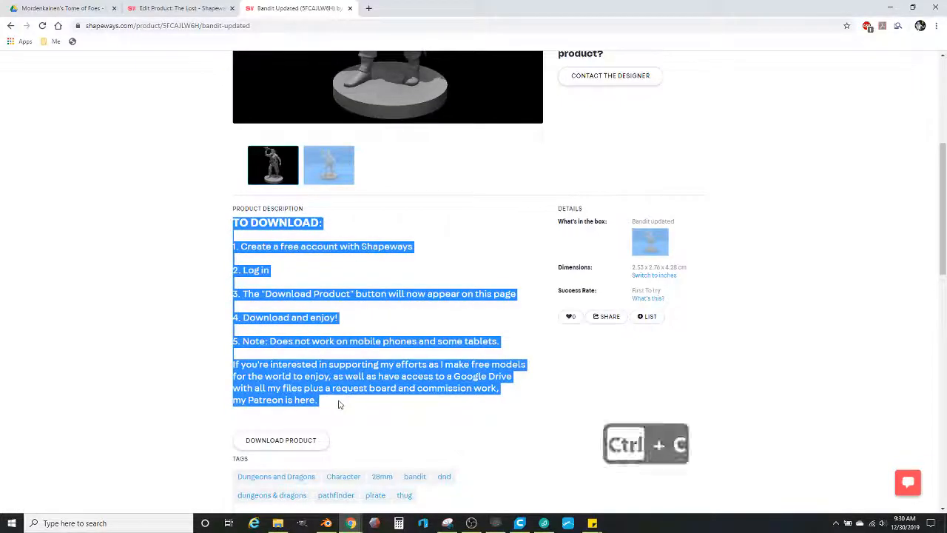
pyautogui.click(163, 9)
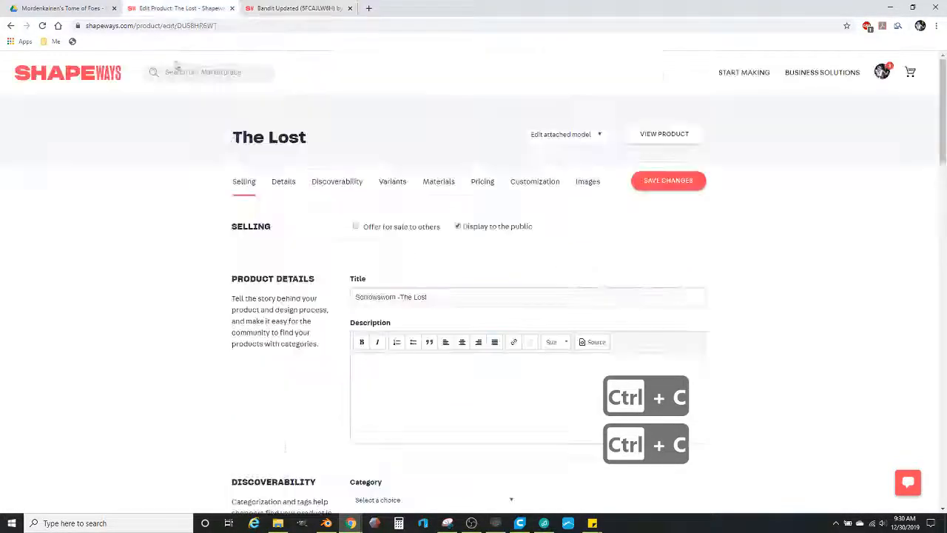
pyautogui.click(404, 379)
pyautogui.hotkey('ctrl', 'v')
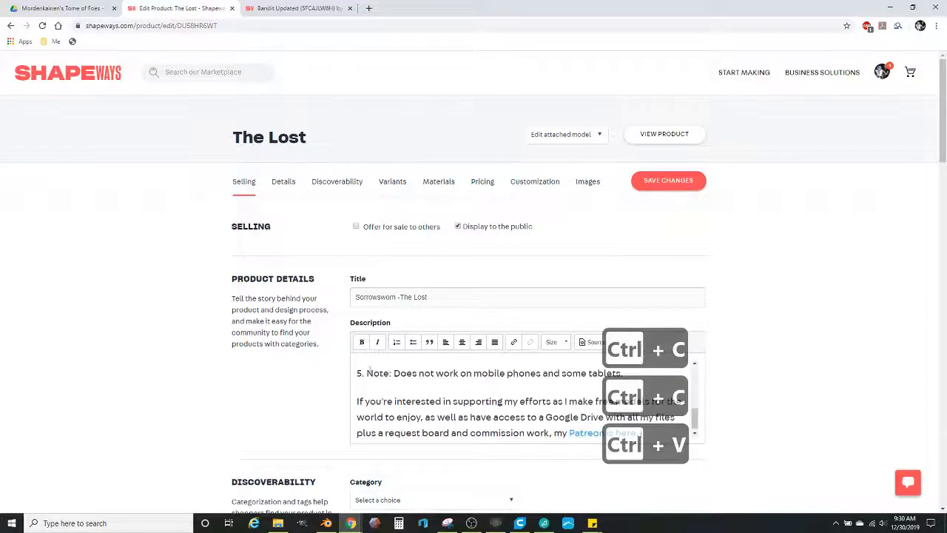
# Step: Set the product category to Tabletop & Wargaming and mark it compatible with Dungeons and Dragons
pyautogui.scroll(-2, 289, 385)
pyautogui.click(365, 354)
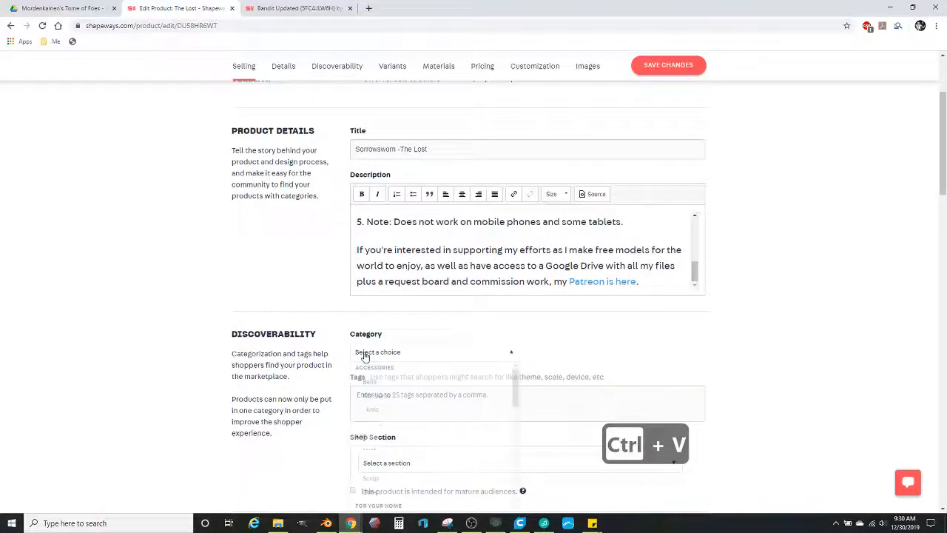
pyautogui.scroll(-2, 395, 389)
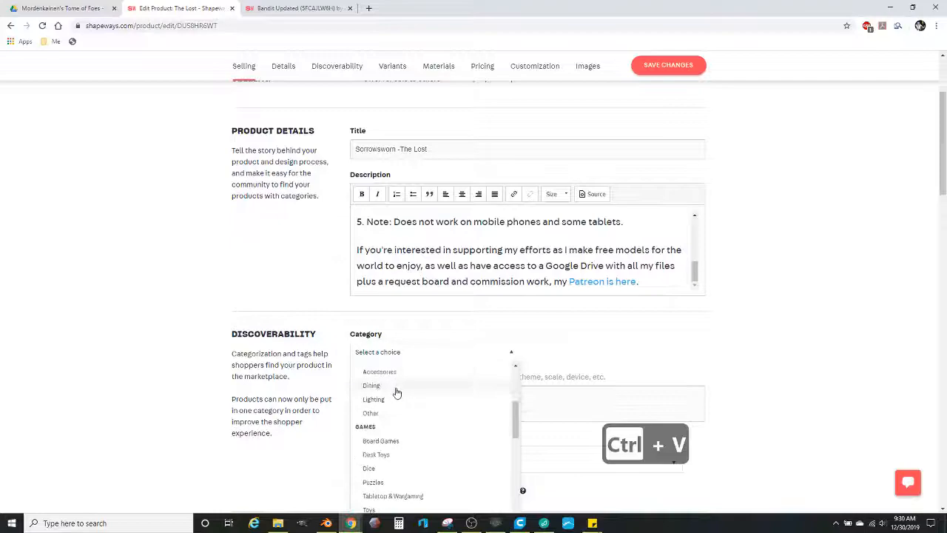
pyautogui.scroll(-1, 397, 397)
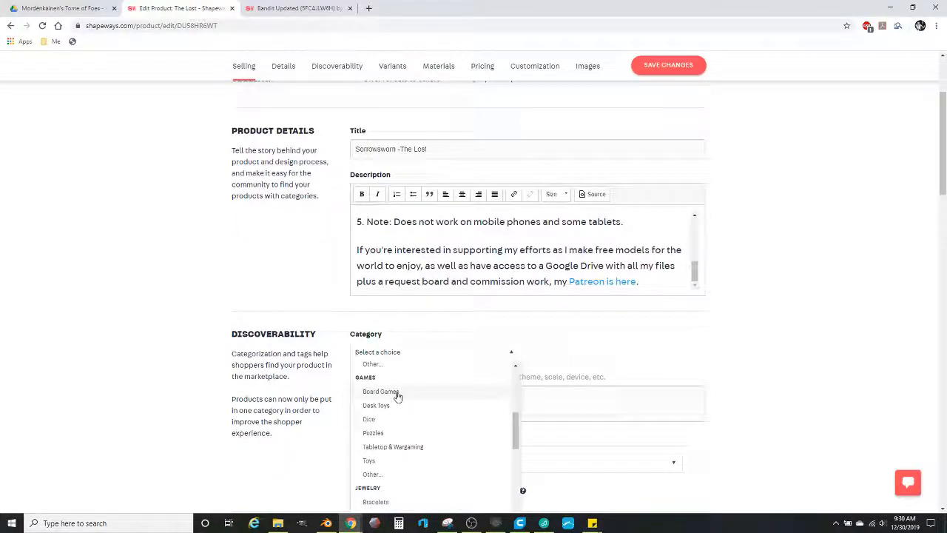
pyautogui.scroll(-2, 386, 402)
pyautogui.write('ta')
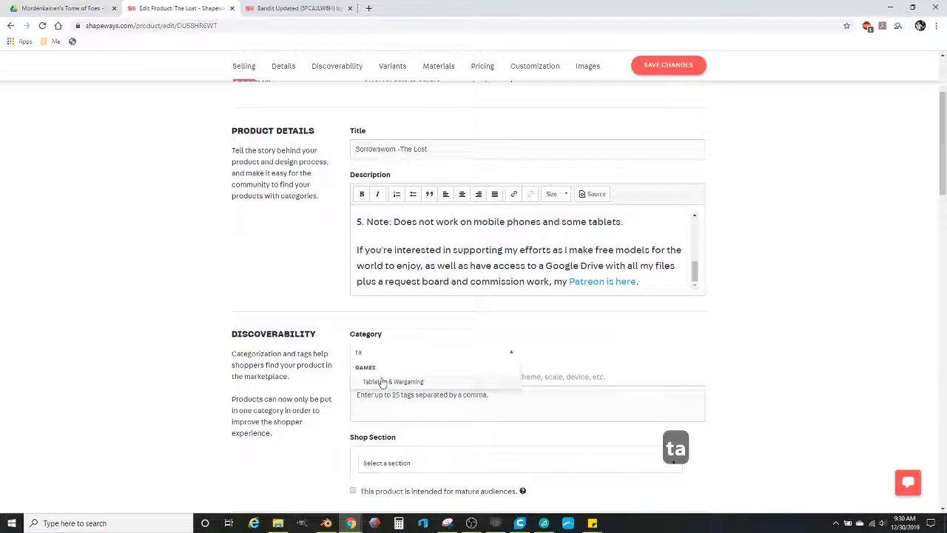
pyautogui.click(386, 380)
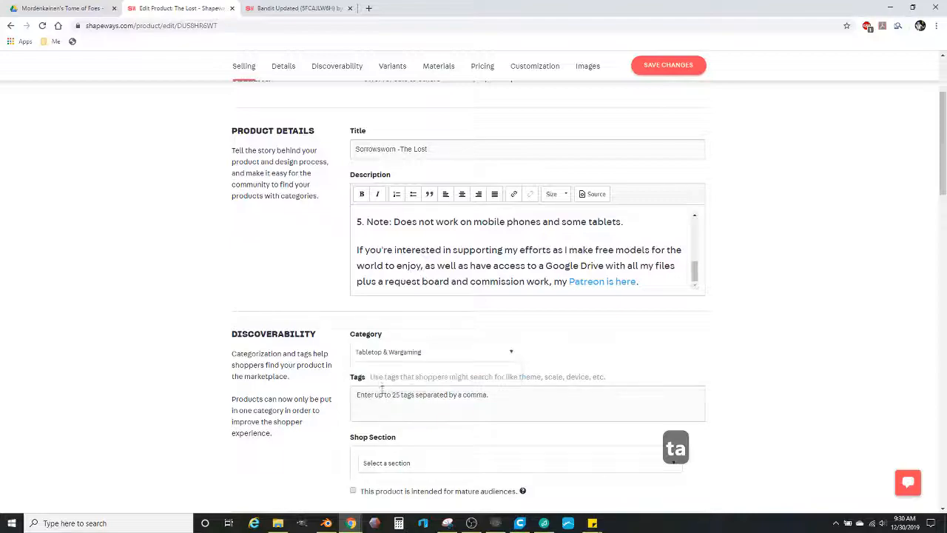
pyautogui.click(407, 419)
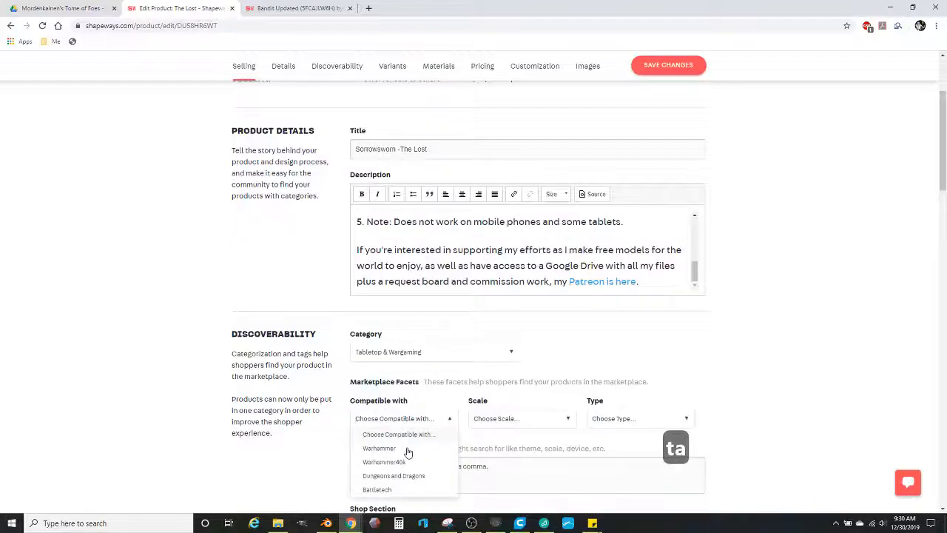
pyautogui.click(397, 476)
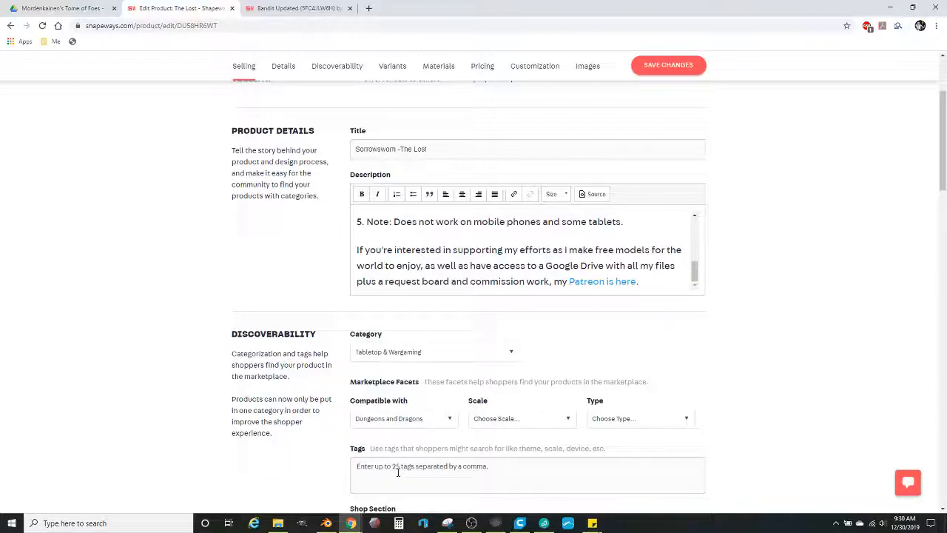
pyautogui.scroll(-1, 397, 472)
pyautogui.click(400, 431)
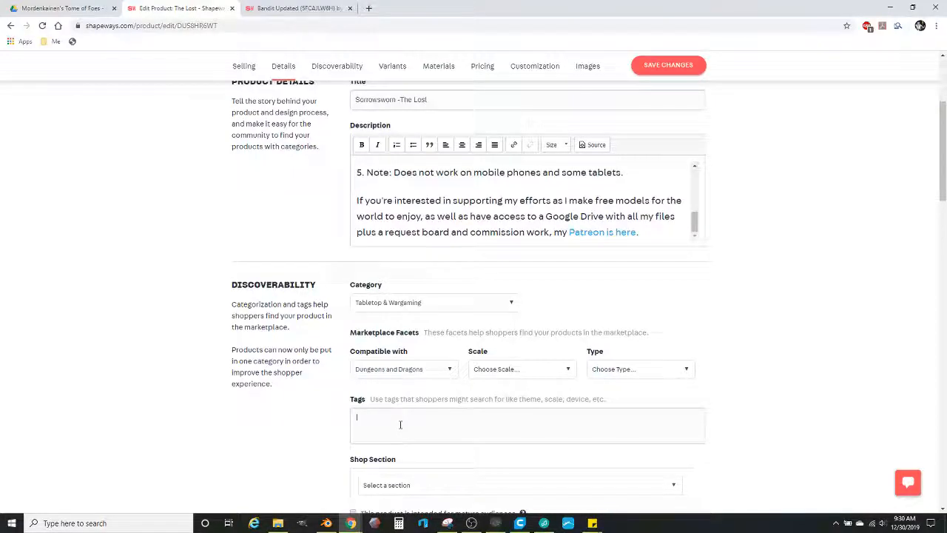
pyautogui.write('sorr')
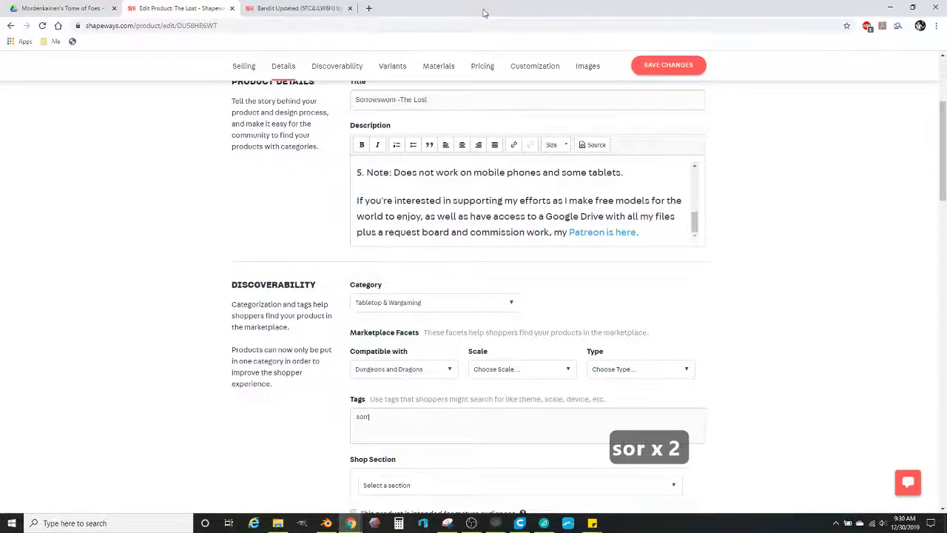
pyautogui.write('owsowrn')
pyautogui.press('Return')
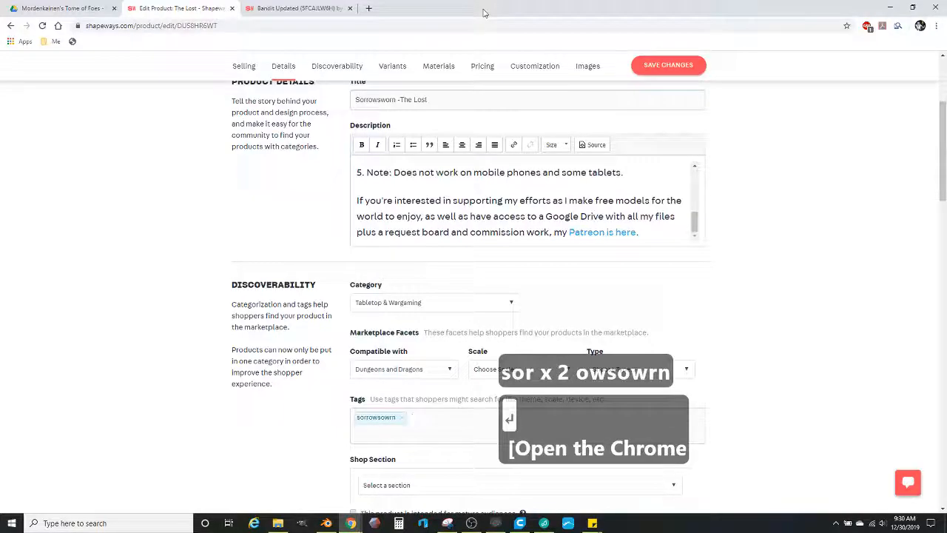
pyautogui.click(406, 417)
# Step: Add the tag "sorrowsworn" to the product using the suggested tag
pyautogui.write('s')
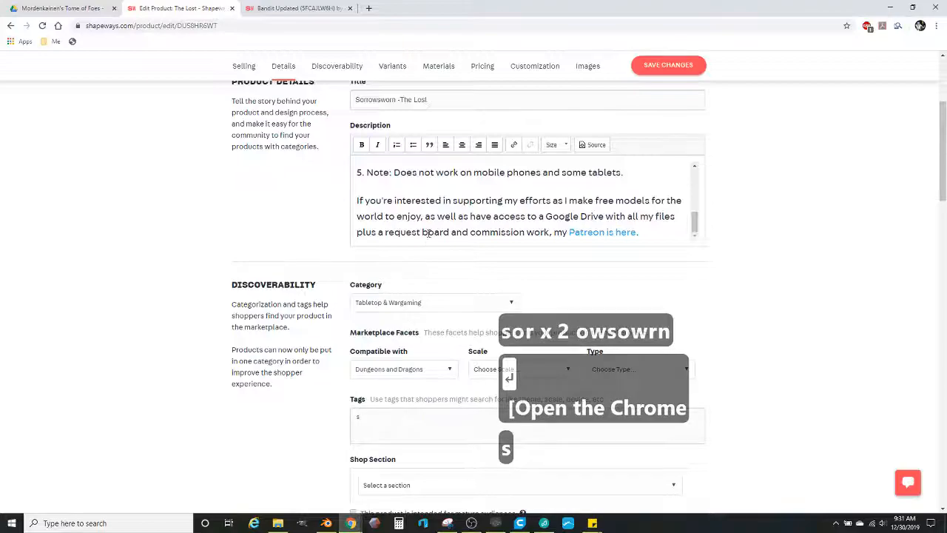
pyautogui.write('orrow')
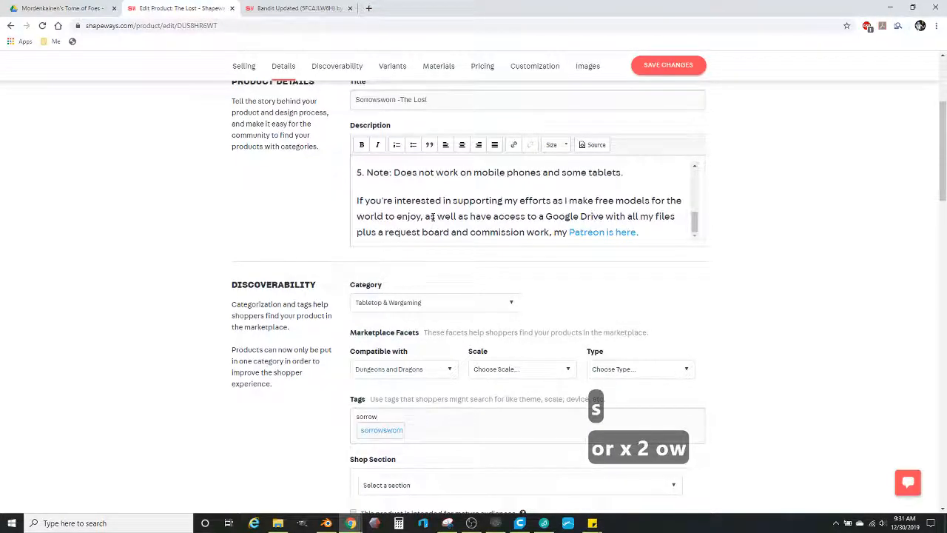
pyautogui.click(364, 430)
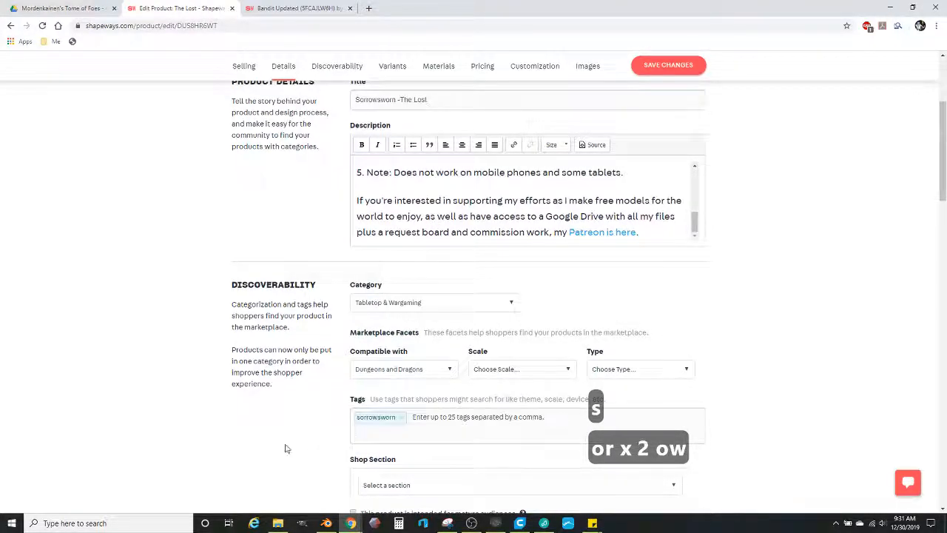
# Step: Add White Natural Versatile Plastic as the product's material and set its customization to Download
pyautogui.scroll(-3, 286, 437)
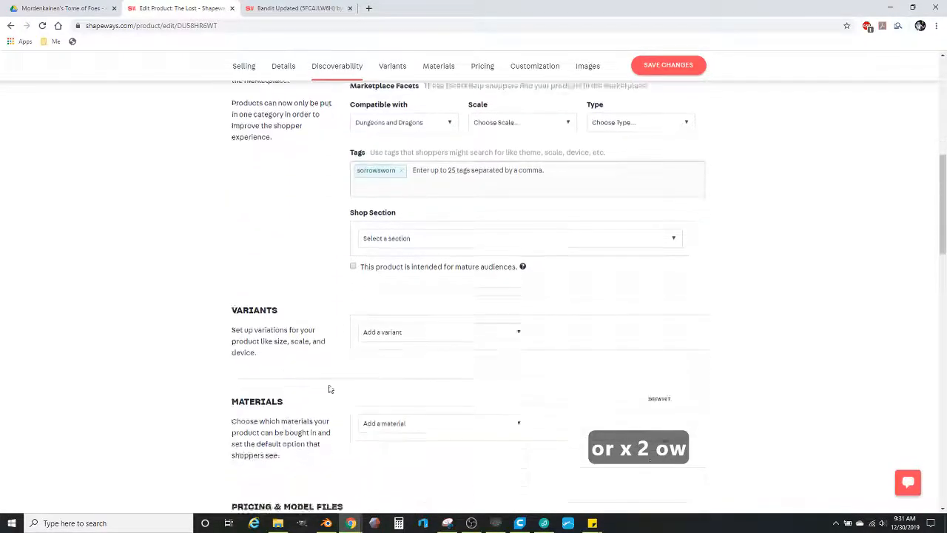
pyautogui.scroll(-1, 330, 388)
pyautogui.click(391, 326)
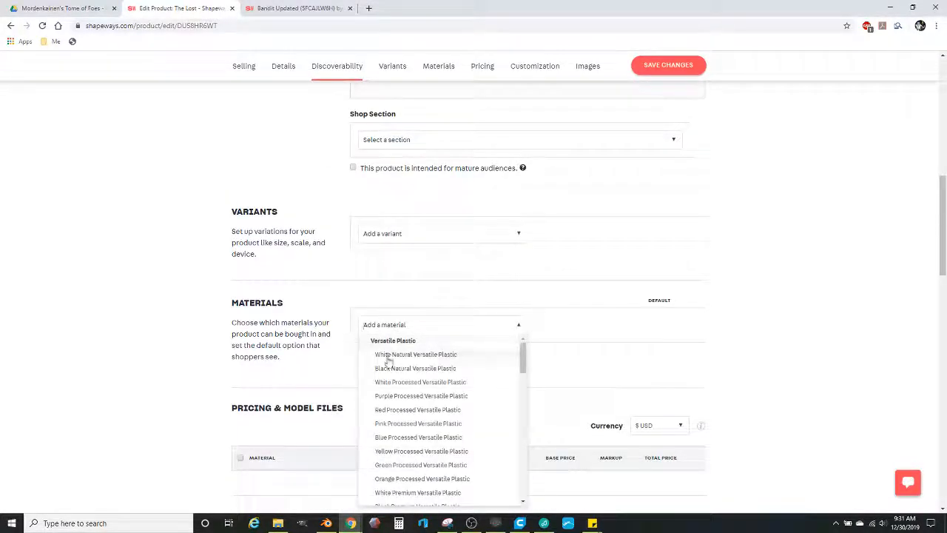
pyautogui.click(388, 358)
pyautogui.scroll(-2, 560, 387)
pyautogui.click(609, 417)
# Step: Add the picture "The Lost modeled" from the Sorrowsworn folder to the product images
pyautogui.scroll(-1, 598, 412)
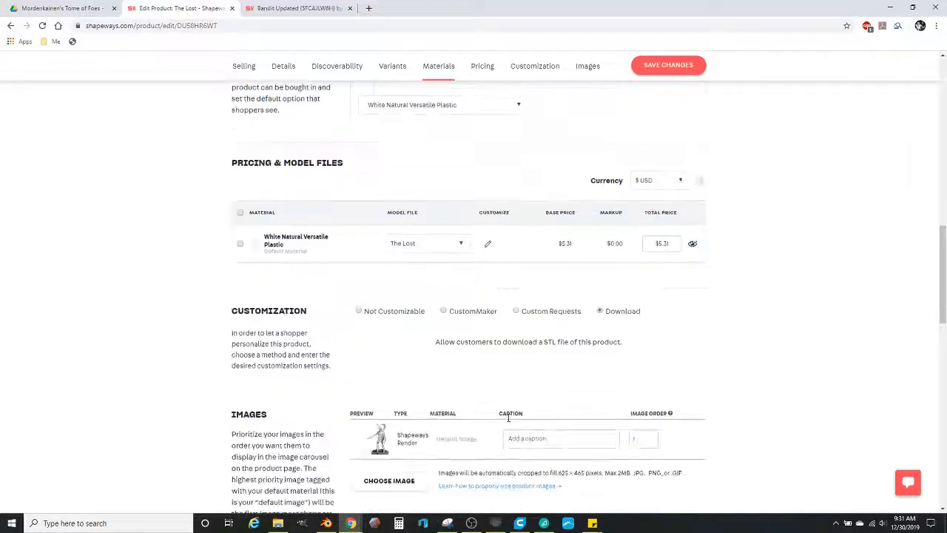
pyautogui.click(399, 482)
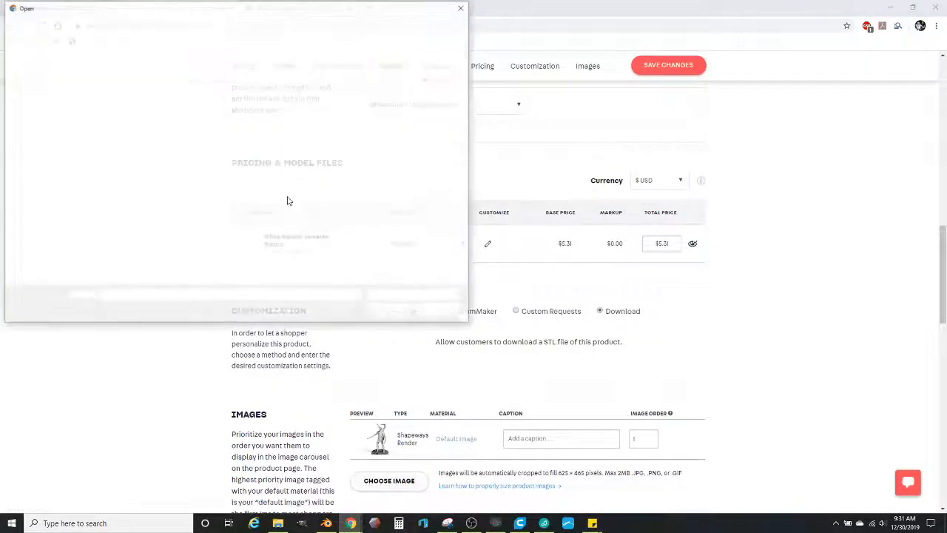
pyautogui.click(384, 75)
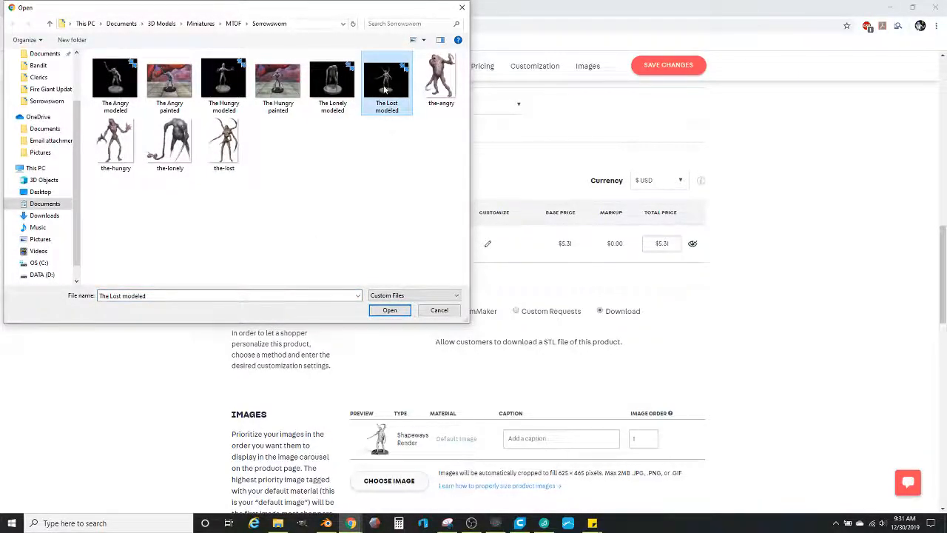
pyautogui.doubleClick(384, 88)
# Step: Move the added photo ahead of the Shapeways render in the image order and set its material to Multiple Options Shown
pyautogui.scroll(-2, 661, 444)
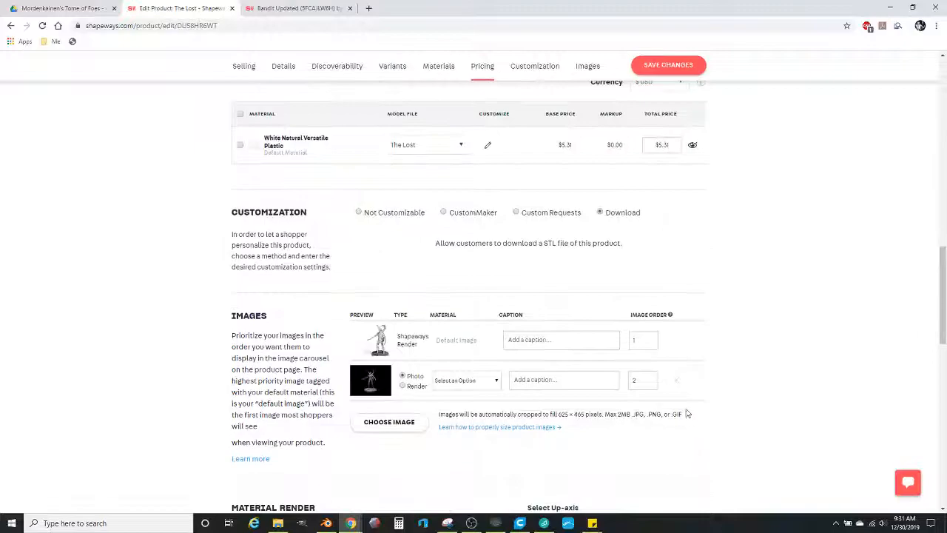
pyautogui.click(690, 380)
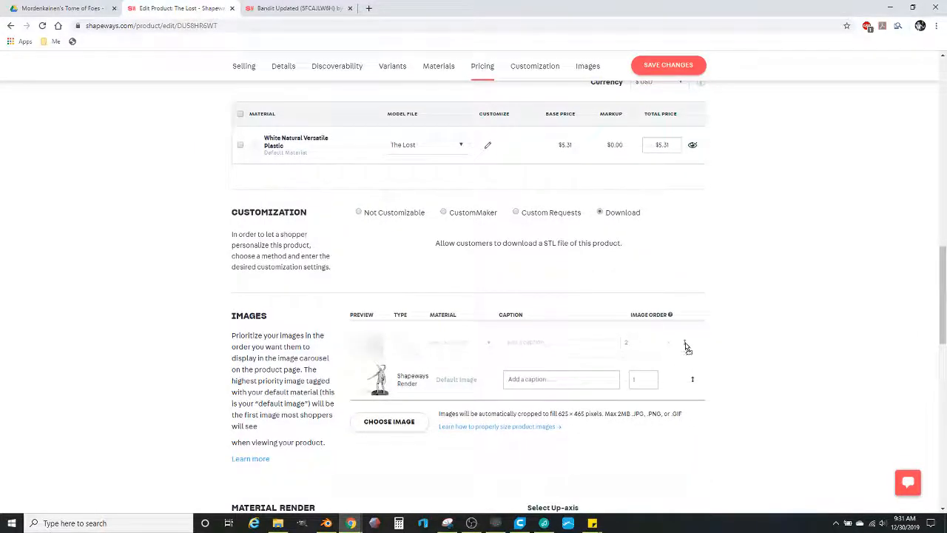
pyautogui.click(463, 336)
pyautogui.click(465, 357)
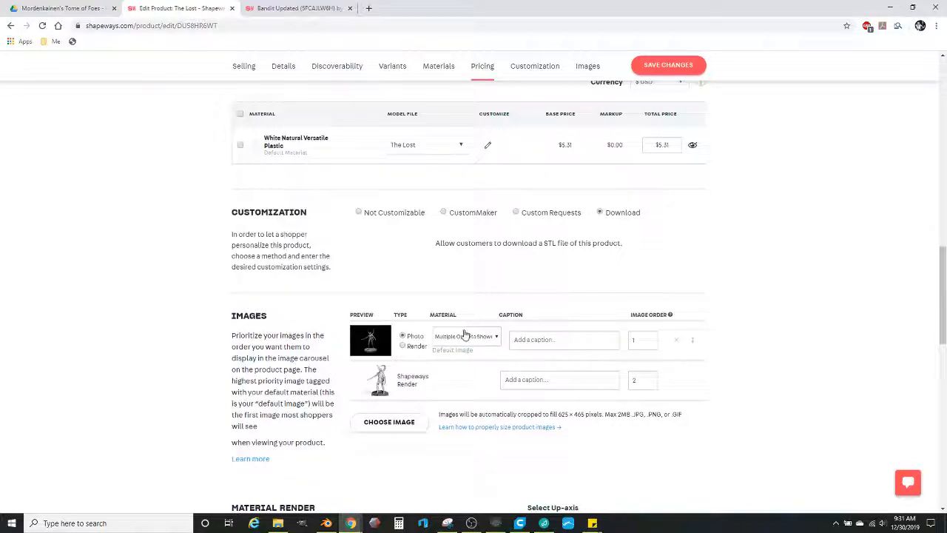
# Step: Save the changes made to The Lost product
pyautogui.moveTo(675, 113)
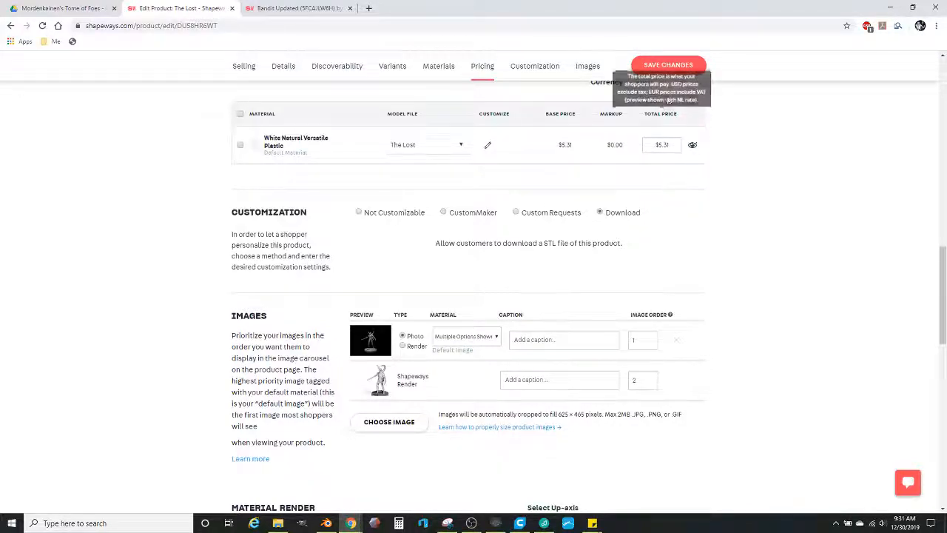
pyautogui.scroll(2, 722, 218)
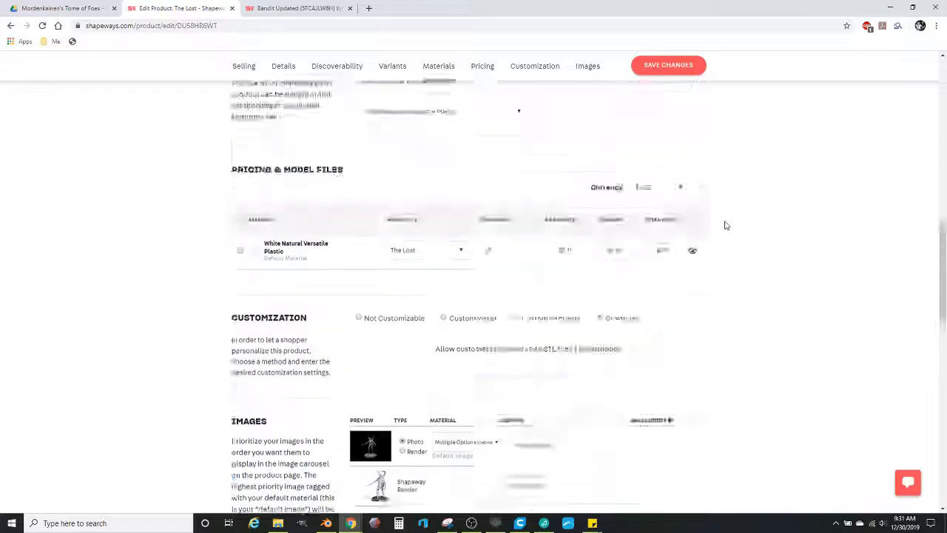
pyautogui.scroll(15, 726, 224)
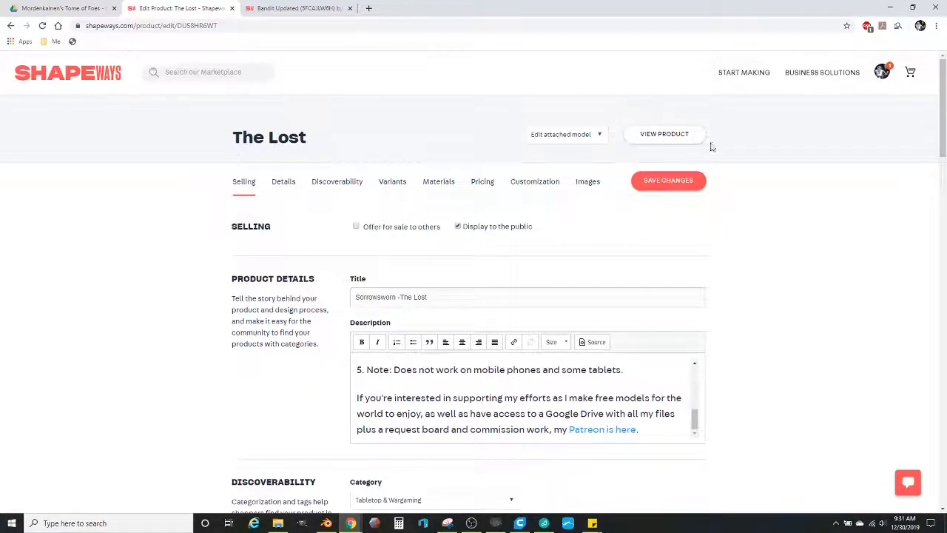
pyautogui.click(682, 190)
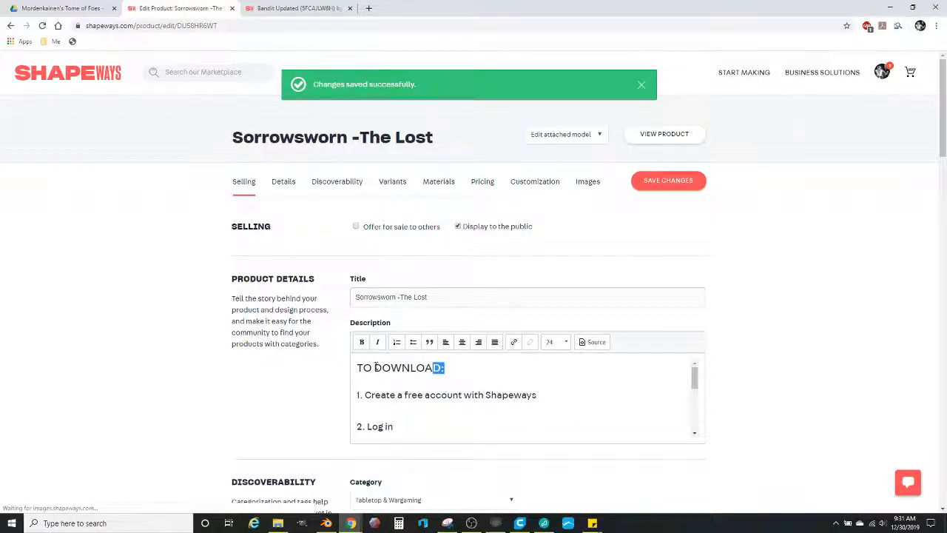
# Step: Make the "TO DOWNLOAD:" heading in the product description bold
pyautogui.moveTo(380, 366); pyautogui.dragTo(329, 370)
pyautogui.click(360, 346)
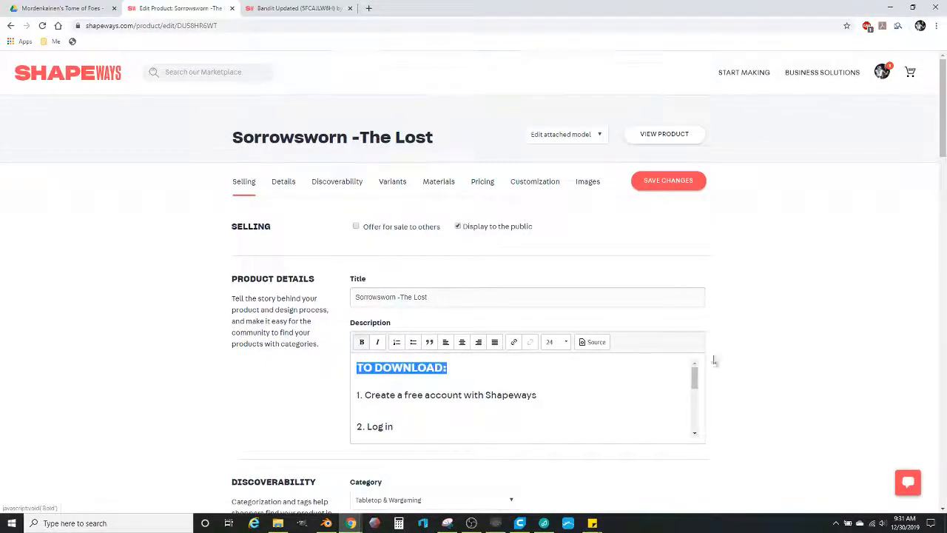
# Step: Set the uploaded photo's material to White Natural Versatile Plastic and save the product changes
pyautogui.scroll(-1, 464, 400)
pyautogui.scroll(-15, 725, 368)
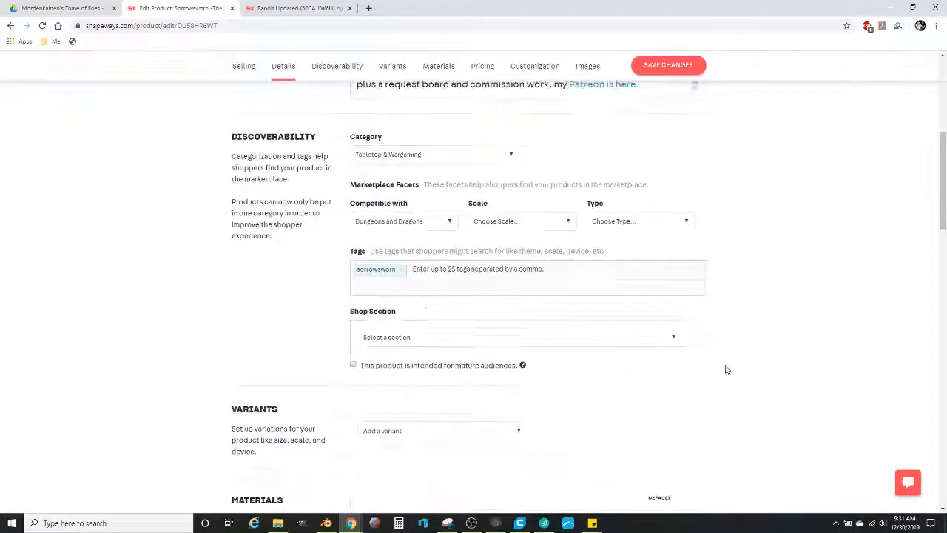
pyautogui.scroll(3, 458, 244)
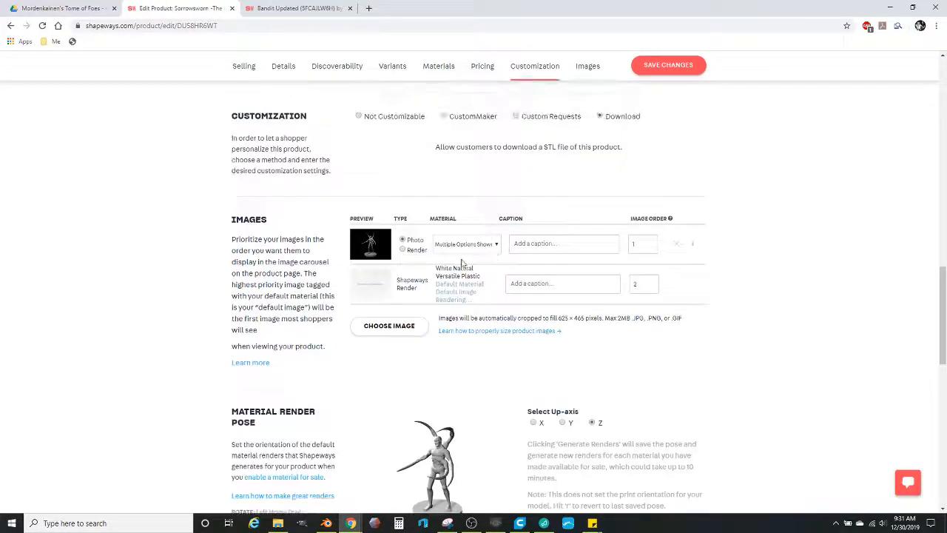
pyautogui.click(466, 244)
pyautogui.click(466, 271)
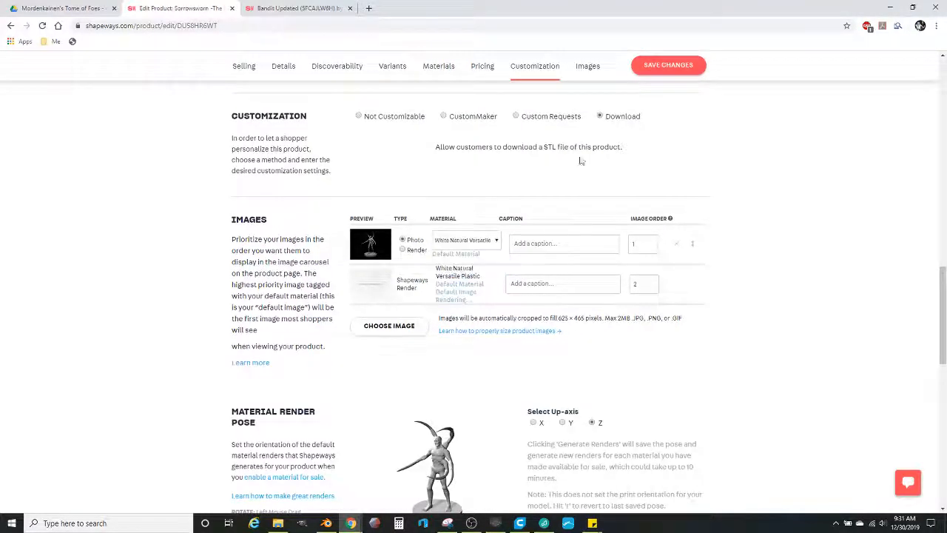
pyautogui.click(670, 68)
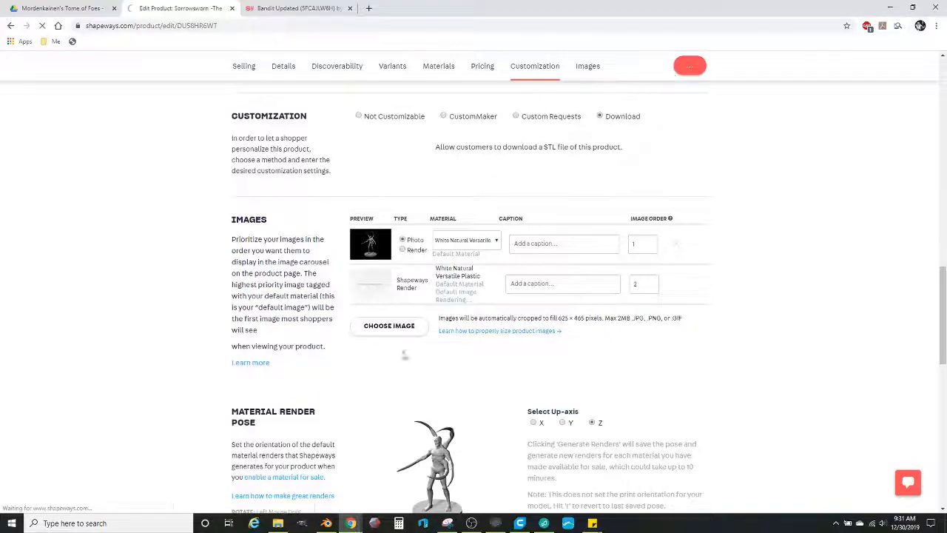
# Step: Switch to Anycubic Photon Slicer and delete the two outermost supports near the tip of the long lower arm blade
pyautogui.click(496, 523)
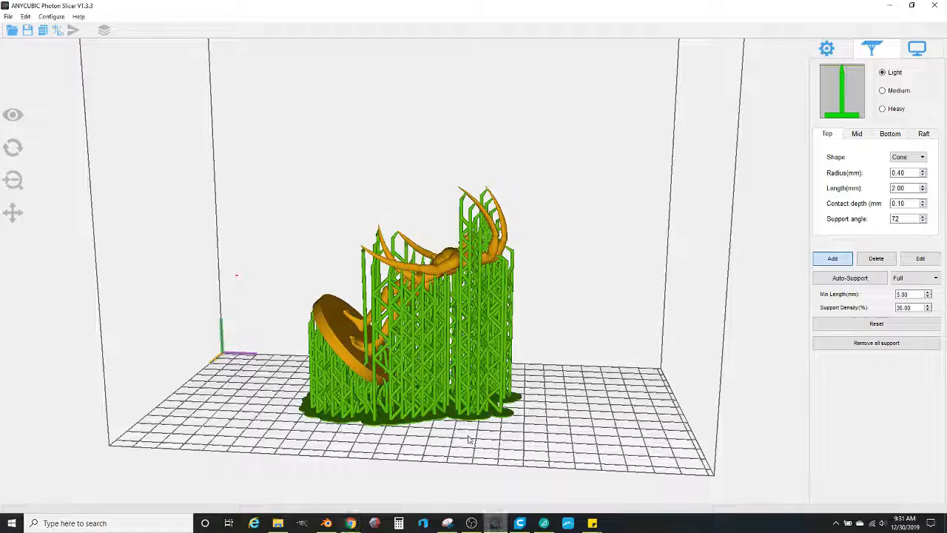
pyautogui.scroll(1, 334, 201)
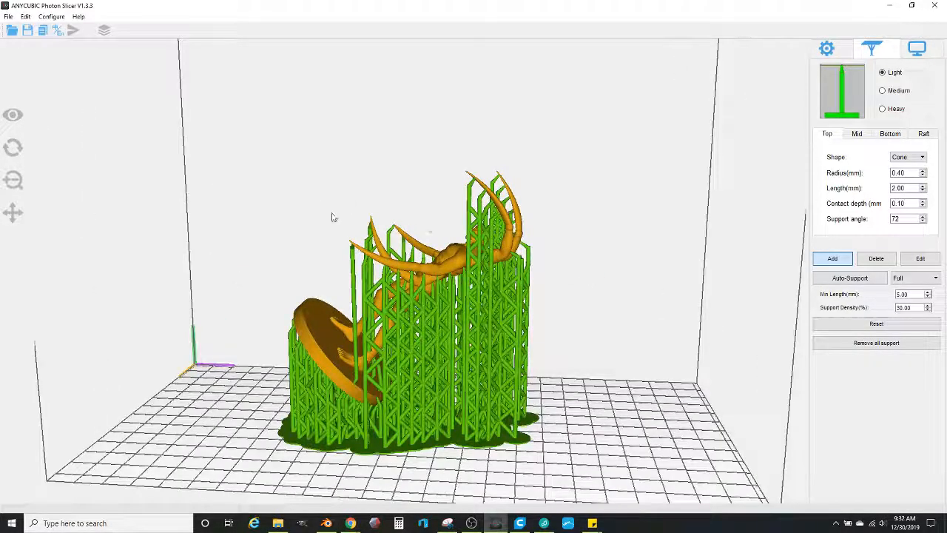
pyautogui.scroll(1, 299, 211)
pyautogui.moveTo(440, 165); pyautogui.dragTo(592, 156)
pyautogui.click(877, 259)
pyautogui.scroll(1, 666, 218)
pyautogui.moveTo(623, 215); pyautogui.dragTo(597, 203)
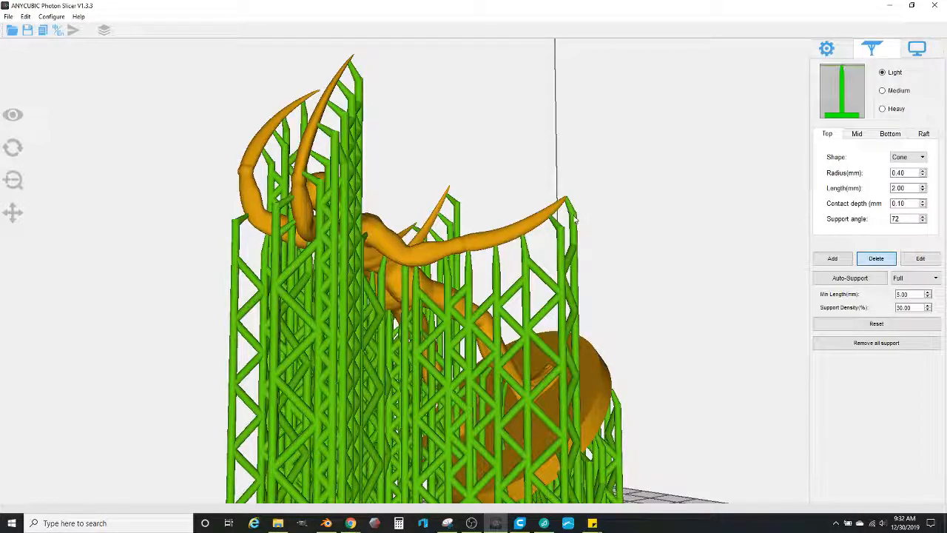
pyautogui.click(575, 219)
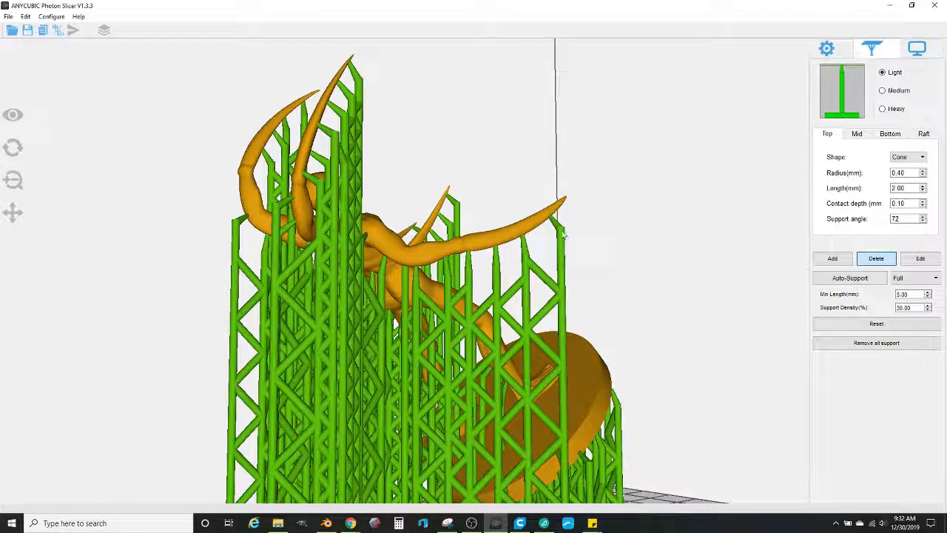
pyautogui.click(562, 236)
# Step: Delete the supports near the tips of the two neighbouring lower arm blades
pyautogui.moveTo(601, 237); pyautogui.dragTo(625, 260)
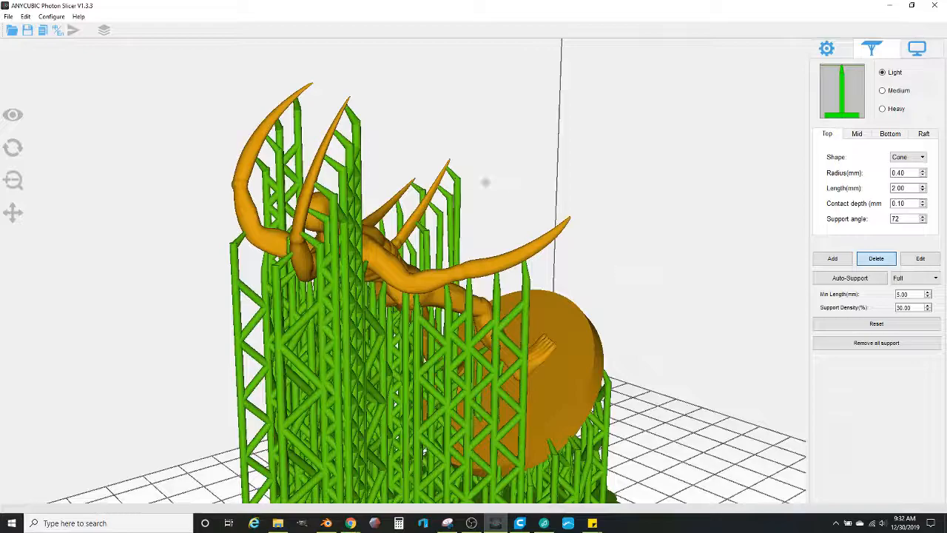
pyautogui.click(460, 181)
pyautogui.click(452, 206)
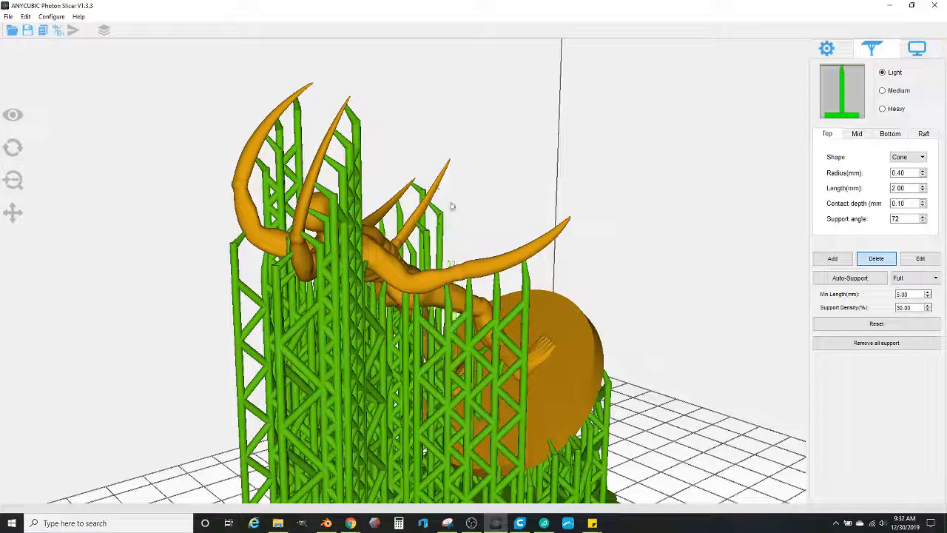
pyautogui.click(443, 222)
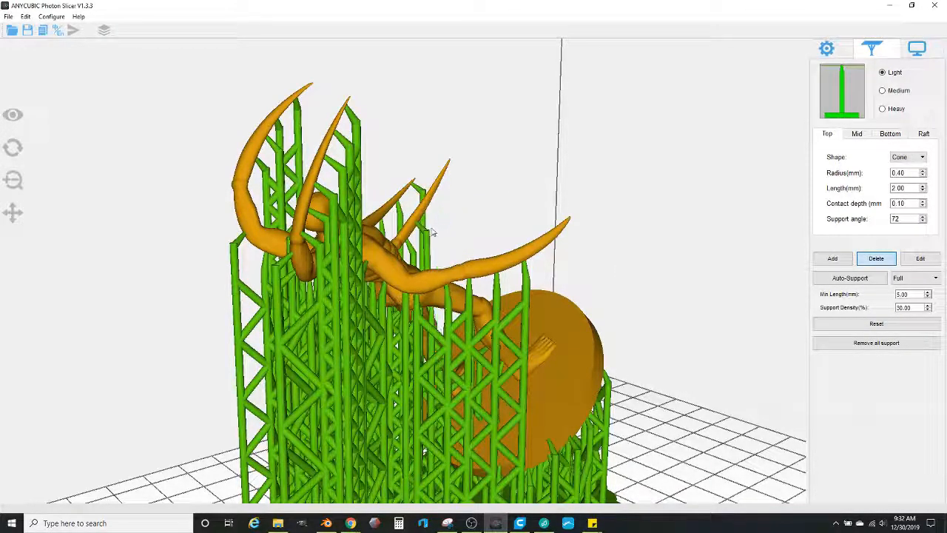
pyautogui.moveTo(529, 198); pyautogui.dragTo(556, 238)
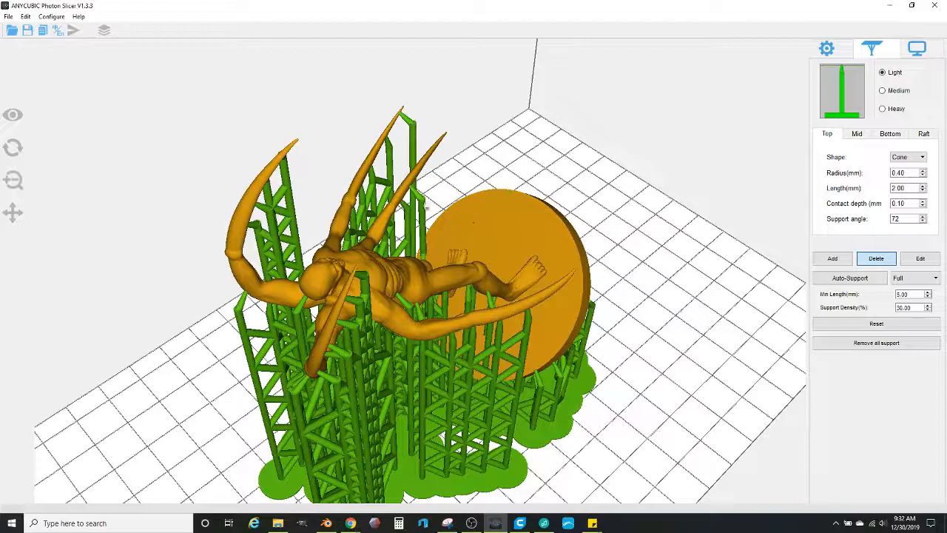
pyautogui.click(410, 128)
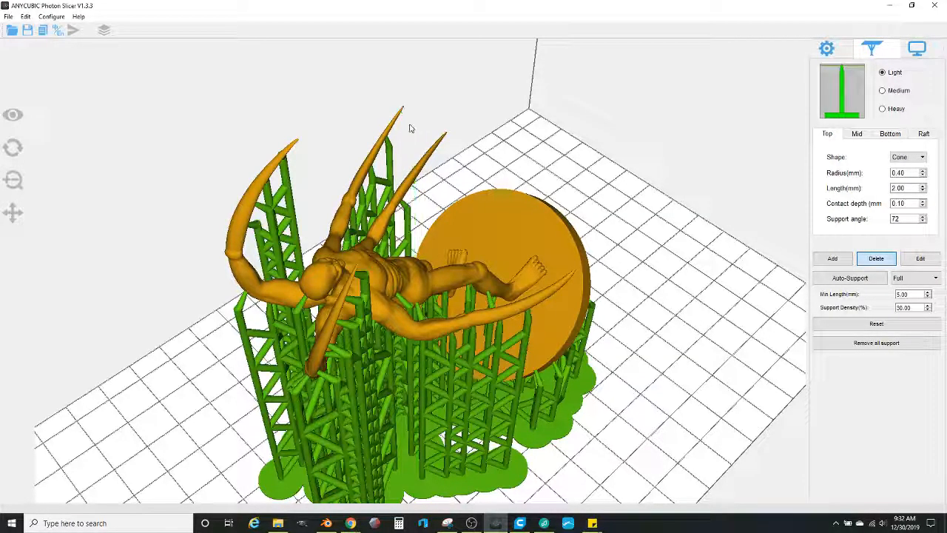
pyautogui.moveTo(394, 153); pyautogui.dragTo(391, 154)
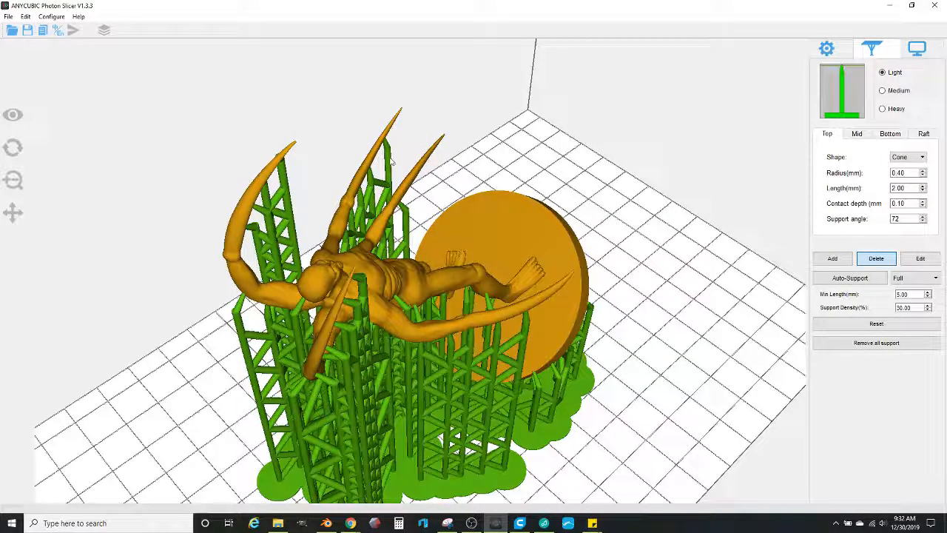
pyautogui.click(390, 158)
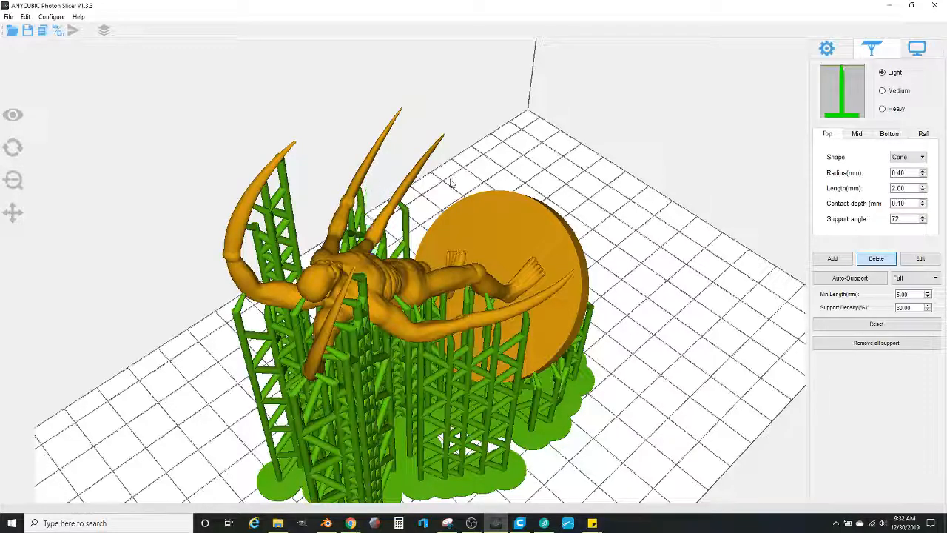
# Step: Delete the supports along the first raised arm blade, from near its tip down towards its elbow
pyautogui.moveTo(486, 172); pyautogui.dragTo(583, 220)
pyautogui.moveTo(624, 244); pyautogui.dragTo(547, 132)
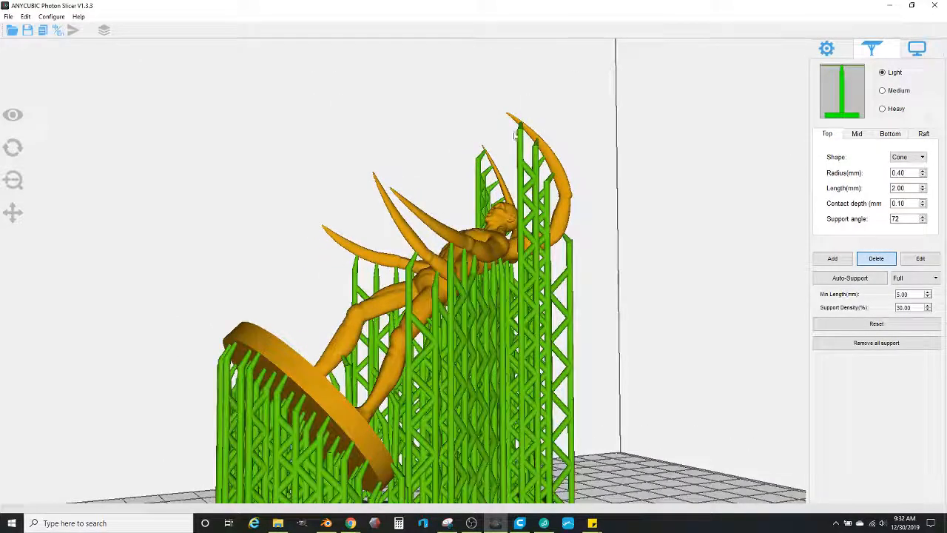
pyautogui.click(524, 147)
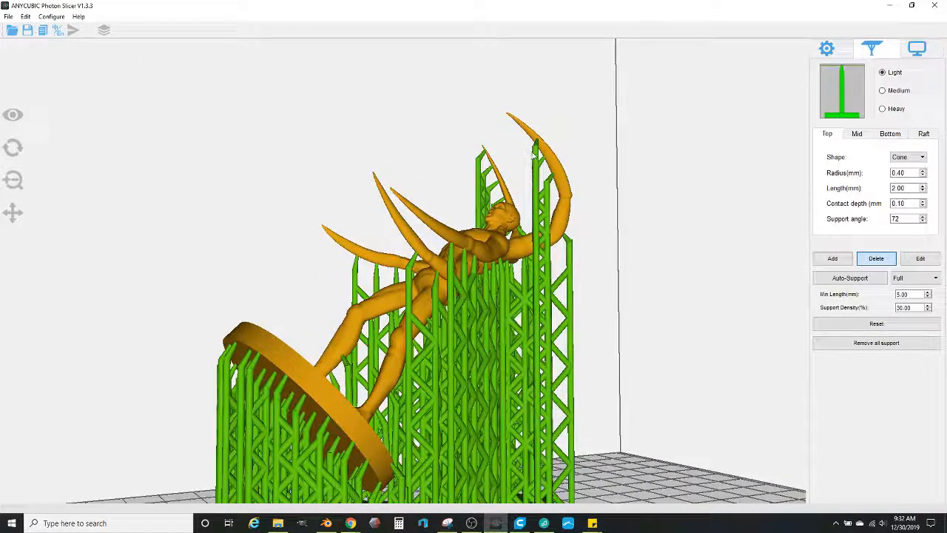
pyautogui.click(535, 159)
pyautogui.click(538, 171)
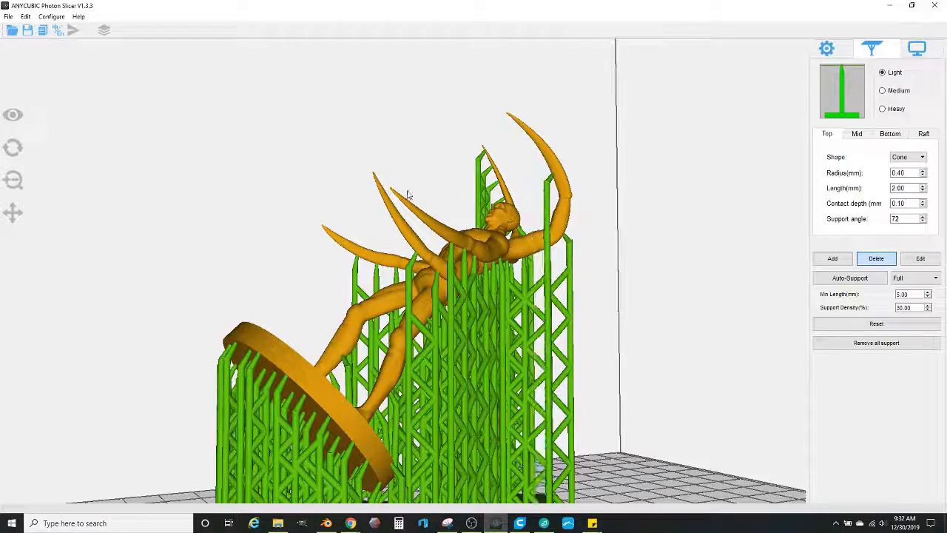
pyautogui.moveTo(451, 196); pyautogui.dragTo(523, 203)
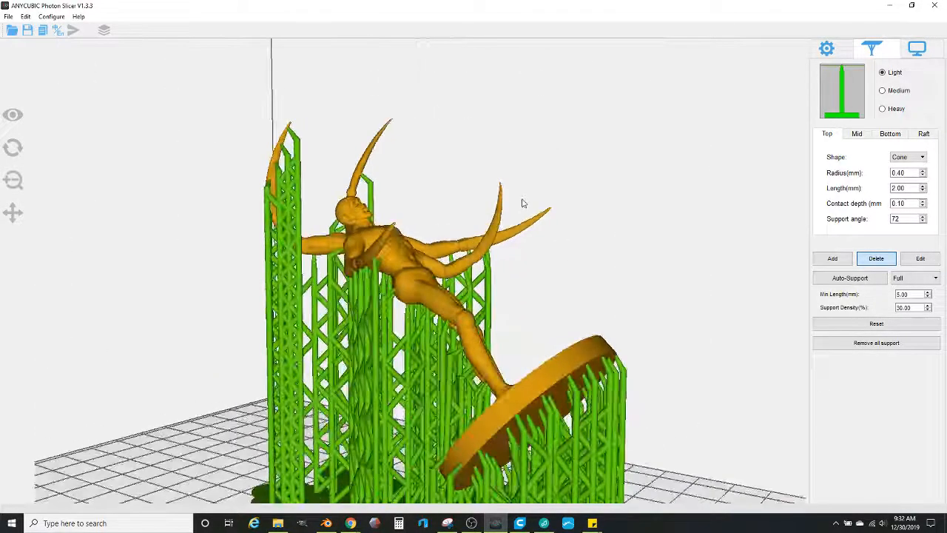
pyautogui.click(370, 186)
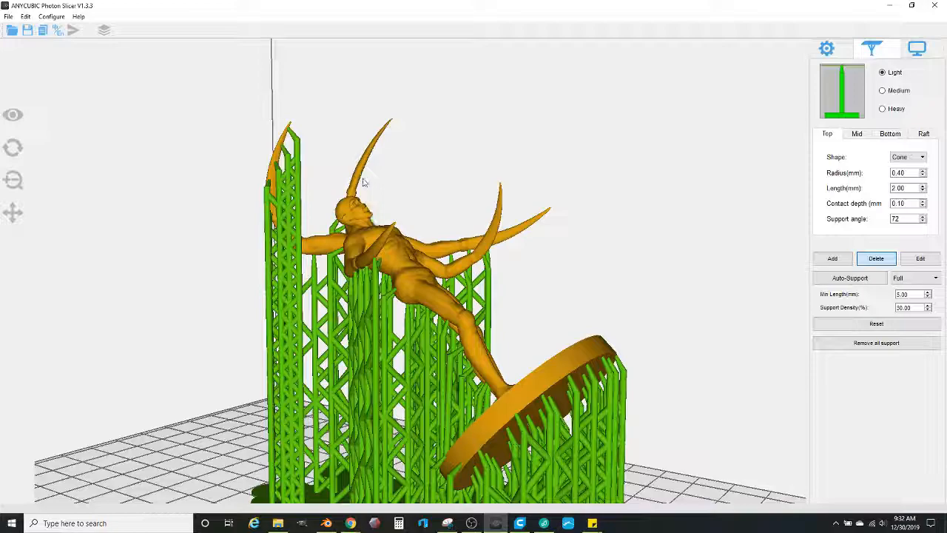
# Step: Delete the supports along the other raised arm blade, including the outer one near its elbow
pyautogui.click(296, 150)
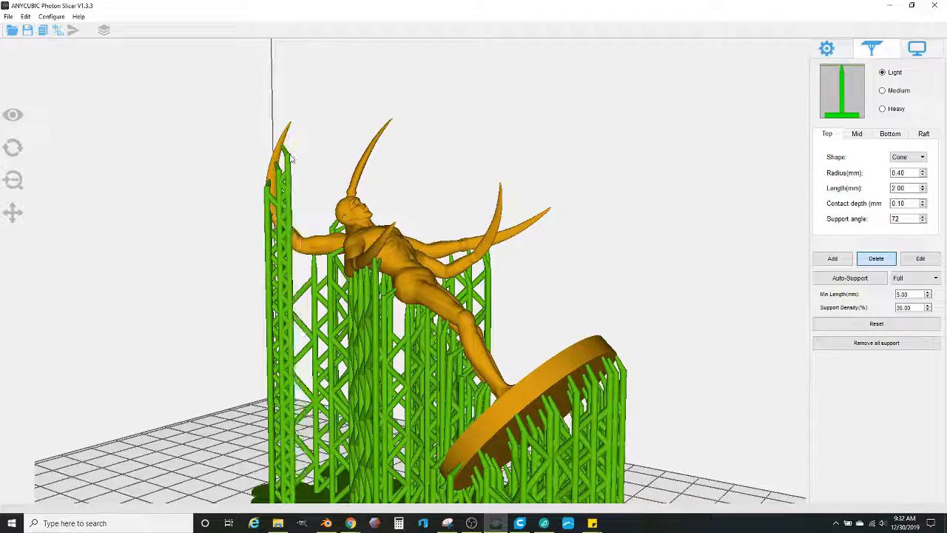
pyautogui.click(290, 160)
pyautogui.moveTo(324, 154); pyautogui.dragTo(289, 163)
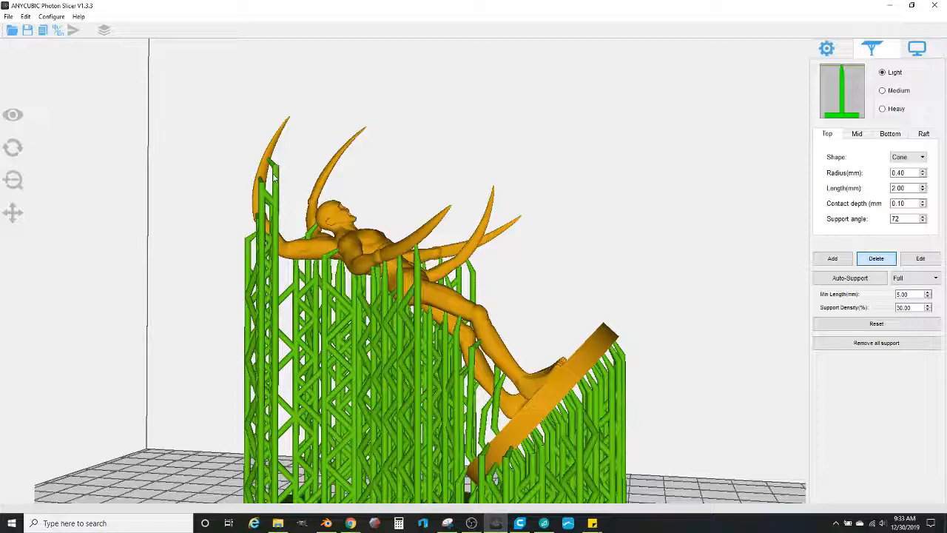
pyautogui.click(274, 175)
pyautogui.click(265, 190)
pyautogui.click(265, 190)
pyautogui.moveTo(210, 212); pyautogui.dragTo(254, 212)
pyautogui.moveTo(319, 198); pyautogui.dragTo(278, 215)
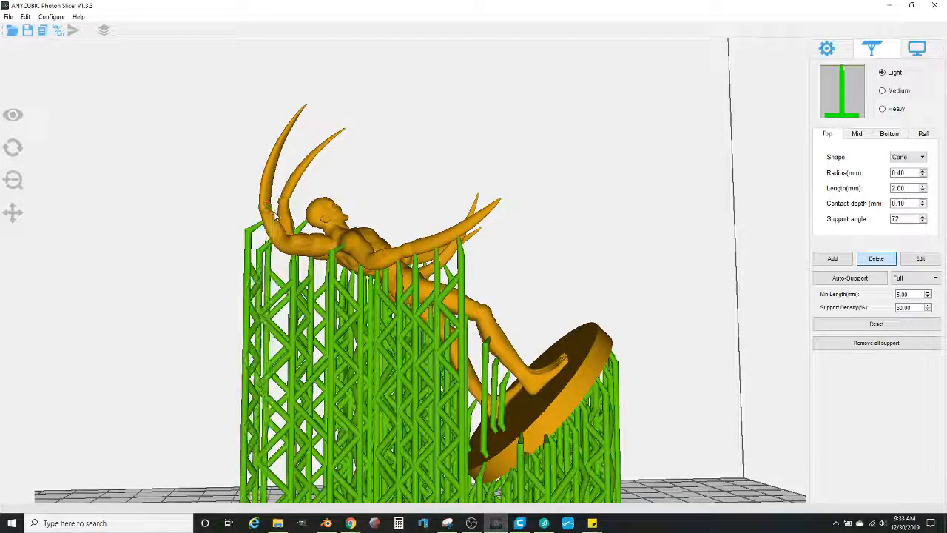
pyautogui.click(258, 228)
pyautogui.moveTo(239, 242); pyautogui.dragTo(623, 270)
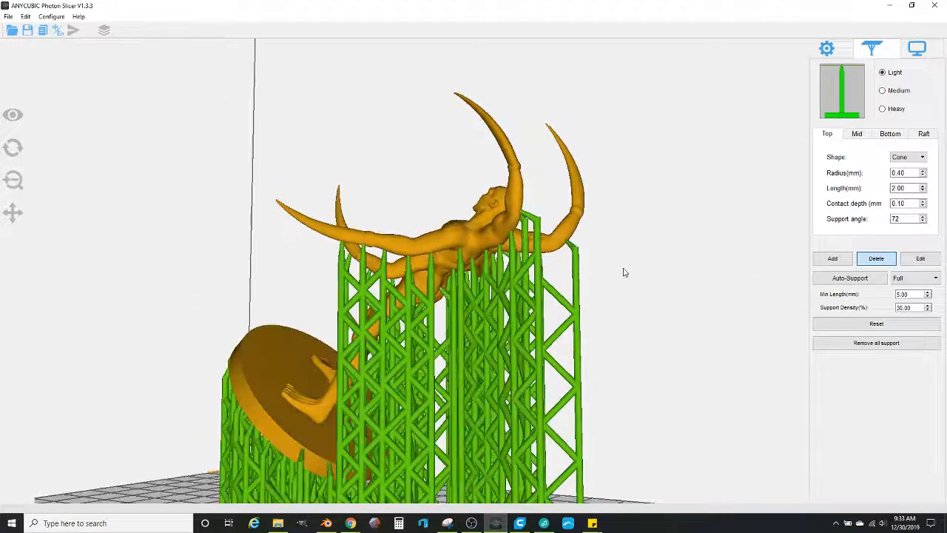
# Step: Activate support adding and examine the undersides of the arms and torso for places lacking support
pyautogui.scroll(-5, 626, 271)
pyautogui.click(832, 259)
pyautogui.scroll(2, 614, 270)
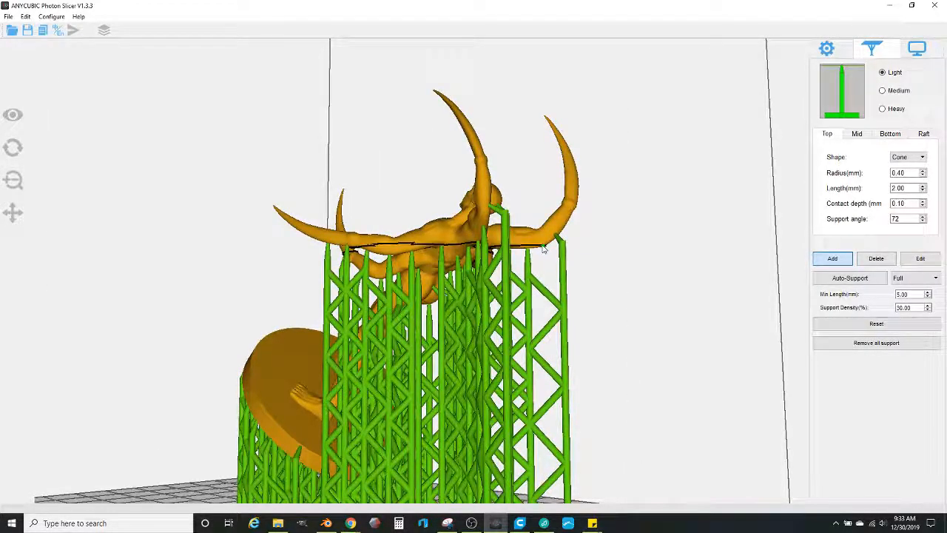
pyautogui.moveTo(611, 284); pyautogui.dragTo(645, 272)
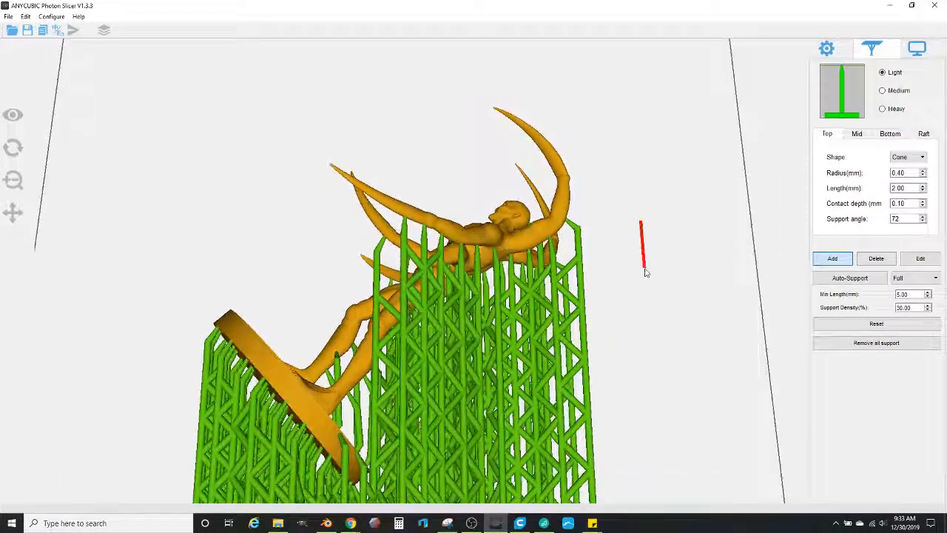
pyautogui.scroll(3, 643, 270)
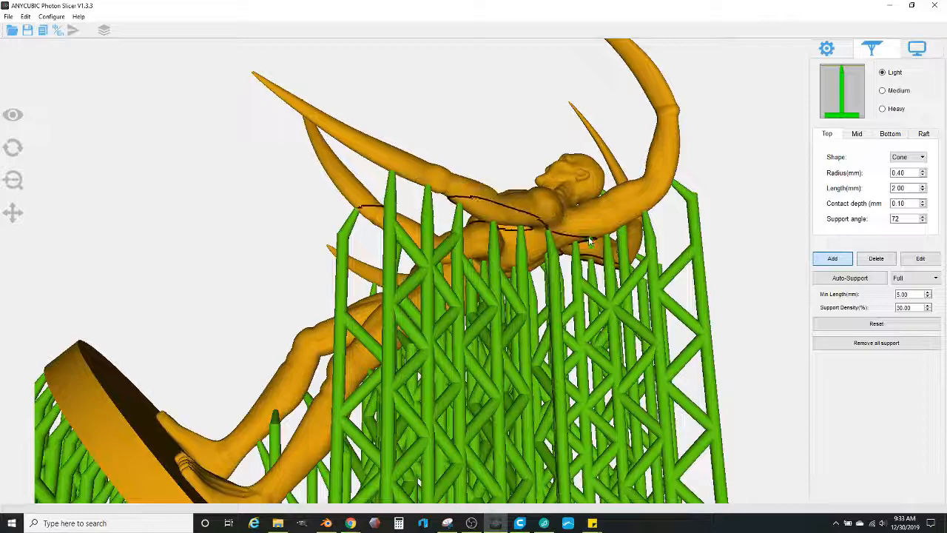
pyautogui.moveTo(715, 269); pyautogui.dragTo(477, 279)
pyautogui.moveTo(478, 279); pyautogui.dragTo(439, 304, button='right')
pyautogui.scroll(-4, 595, 342)
pyautogui.scroll(-1, 595, 341)
pyautogui.moveTo(595, 341); pyautogui.dragTo(555, 355, button='right')
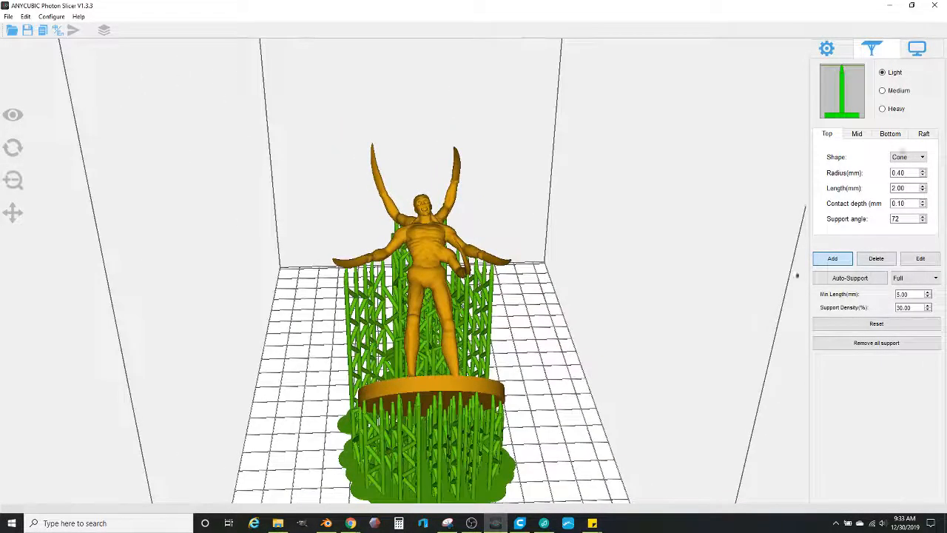
# Step: Choose Heavy as the support type and check the supports beneath the base and the figure
pyautogui.click(898, 111)
pyautogui.moveTo(594, 322); pyautogui.dragTo(625, 286, button='right')
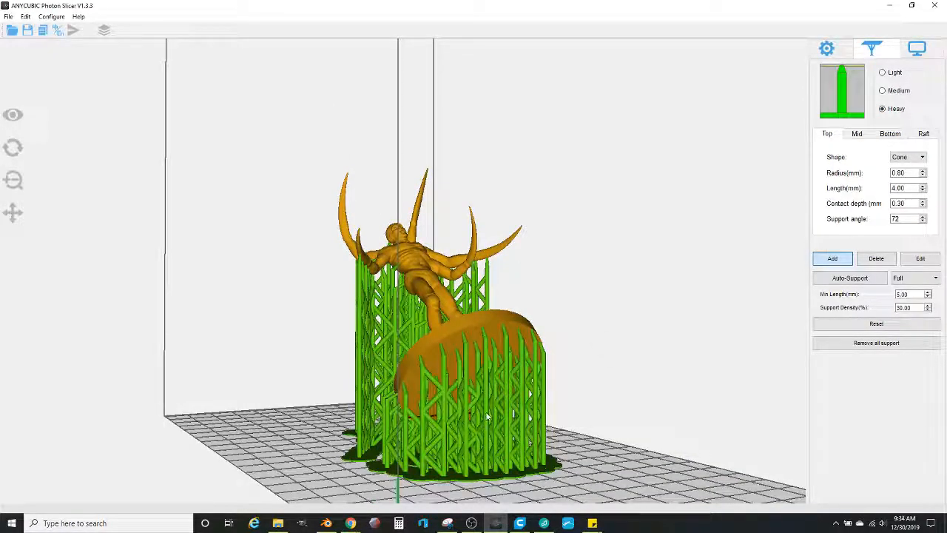
pyautogui.moveTo(634, 429); pyautogui.dragTo(554, 444, button='right')
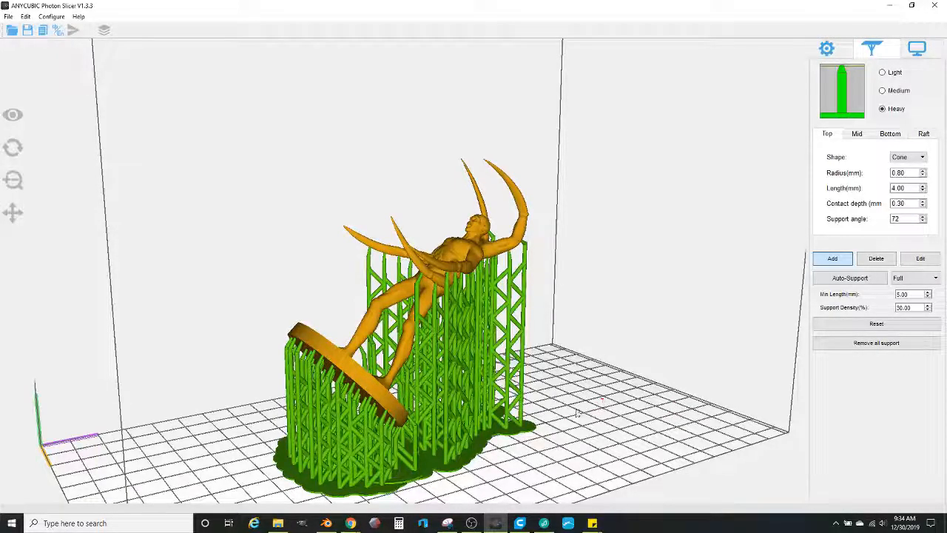
pyautogui.moveTo(559, 406); pyautogui.dragTo(538, 392)
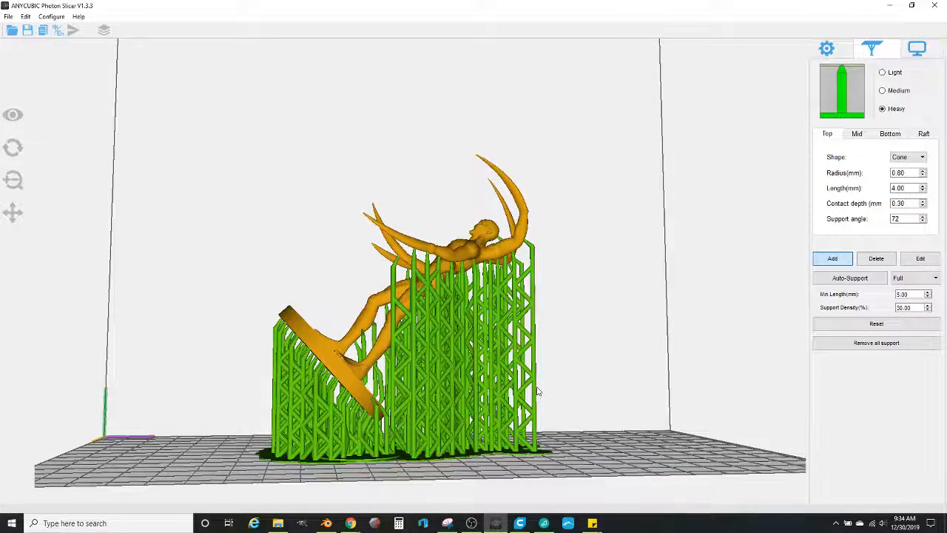
pyautogui.moveTo(537, 393); pyautogui.dragTo(554, 403)
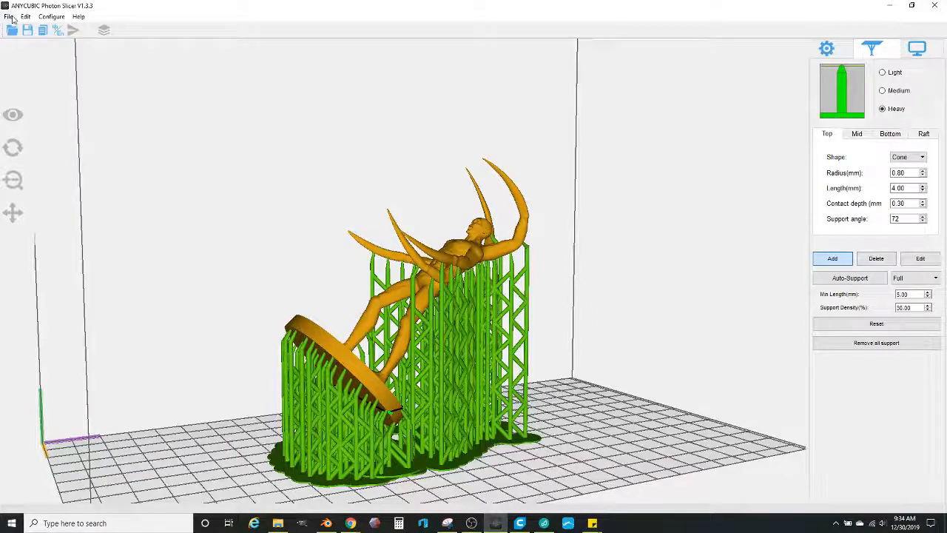
# Step: Slice the supported model and save it as the photon file "The Lost" in the Sorrowsworn folder
pyautogui.click(827, 47)
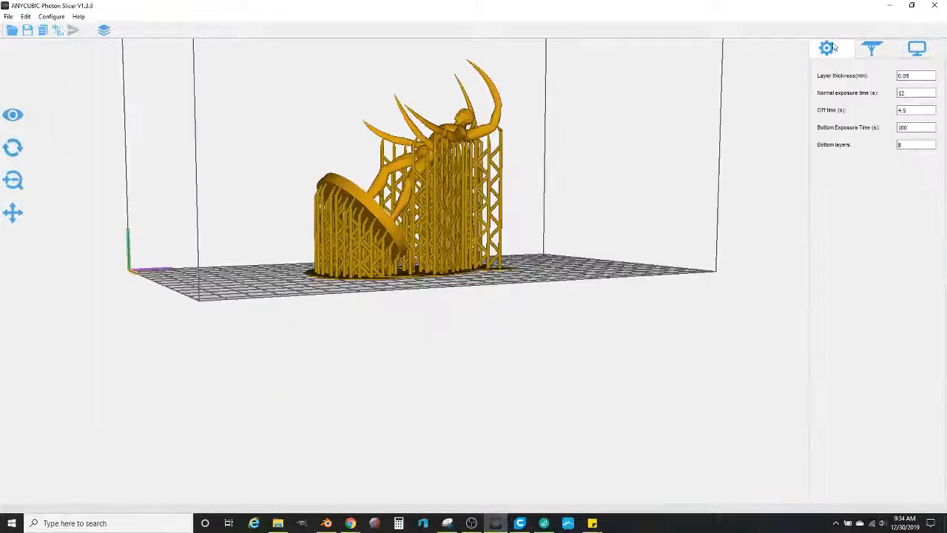
pyautogui.click(105, 32)
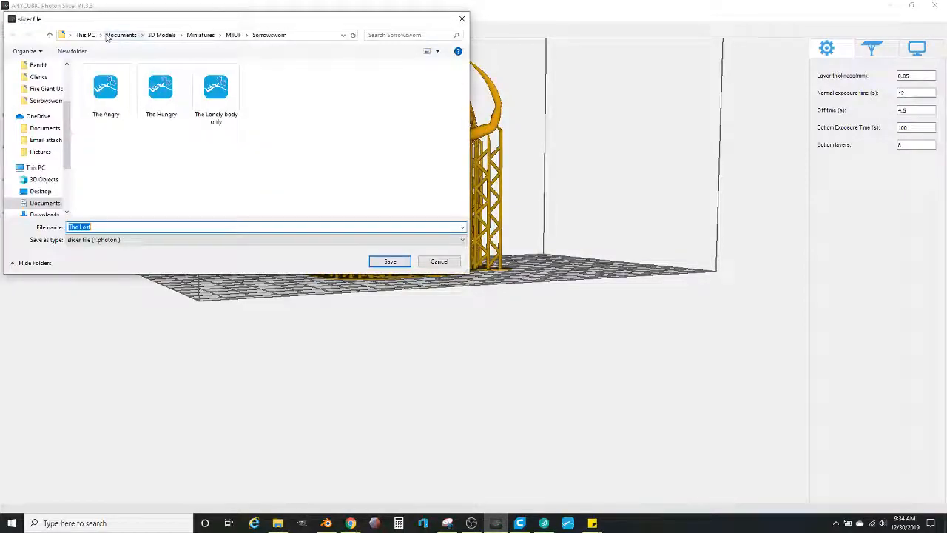
pyautogui.click(388, 263)
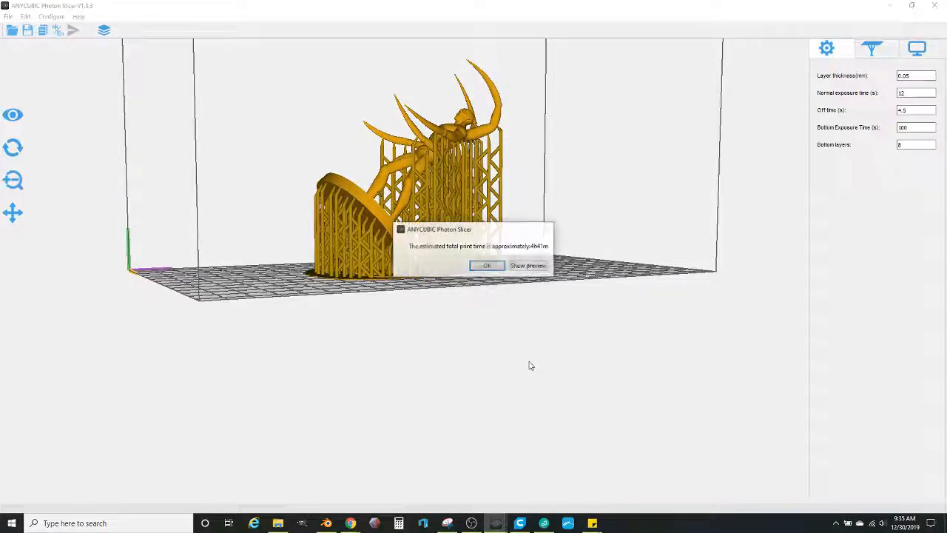
pyautogui.click(487, 266)
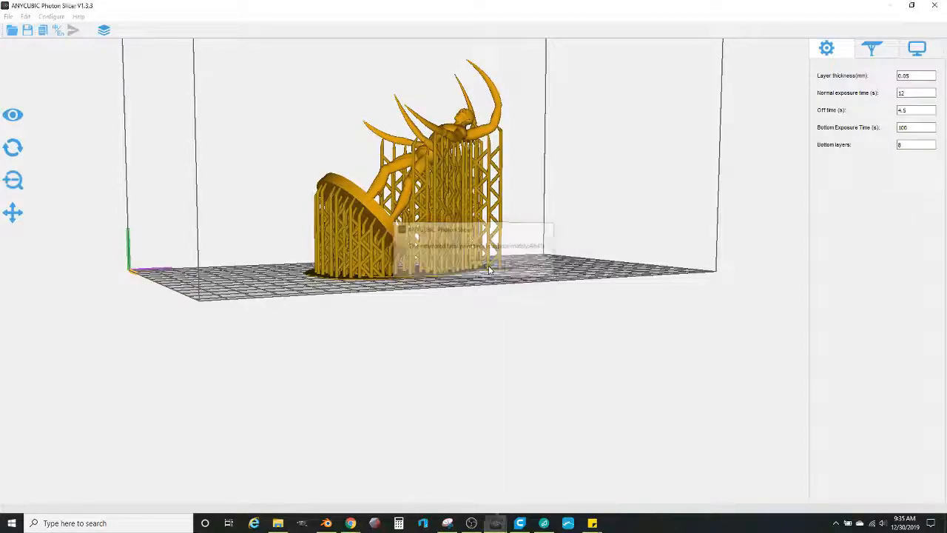
# Step: Switch to the Shapeways edit page for "Sorrowsworn -The Lost", save the product changes and close the Bandit Updated page
pyautogui.click(286, 530)
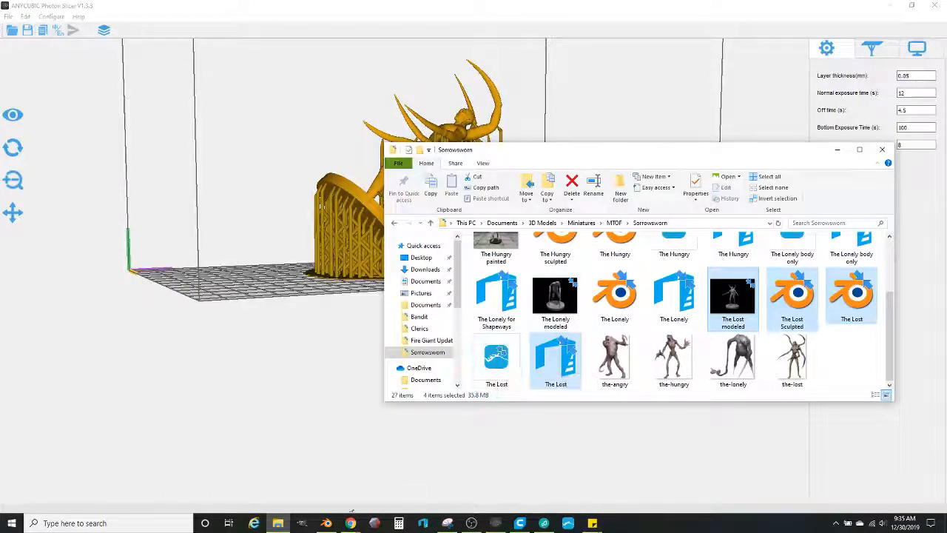
pyautogui.moveTo(349, 522)
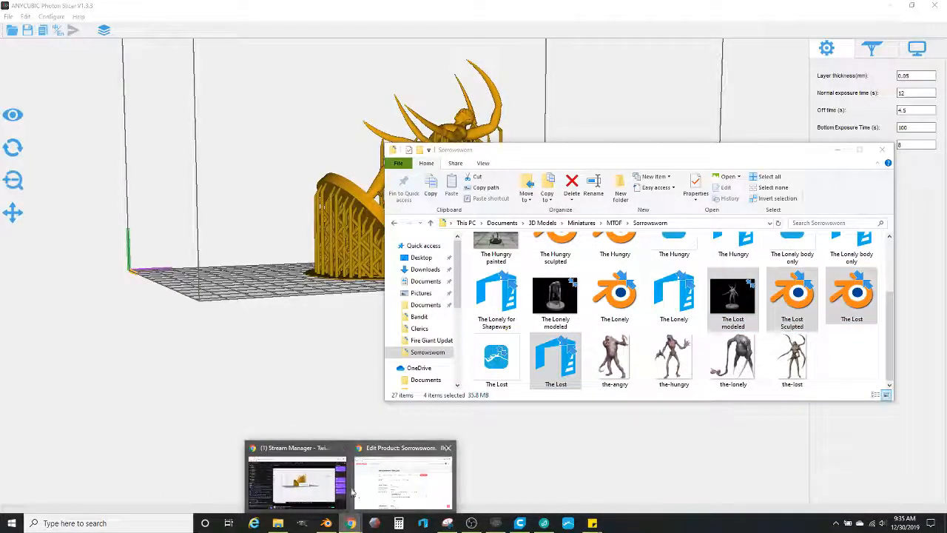
pyautogui.click(365, 493)
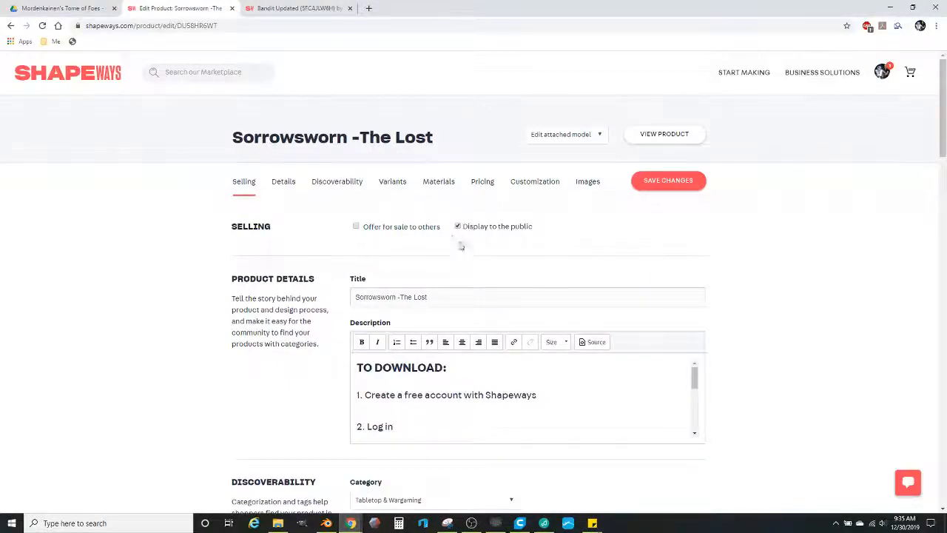
pyautogui.click(666, 185)
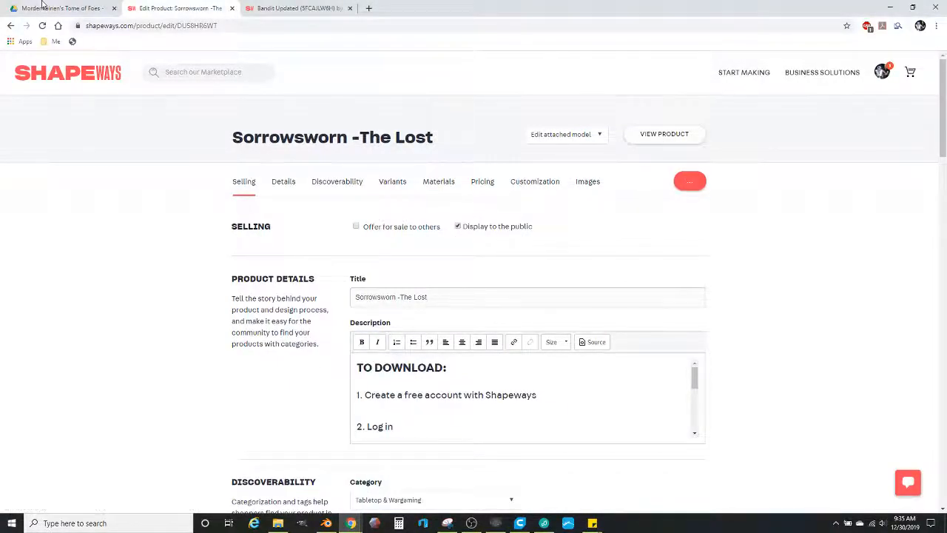
pyautogui.click(349, 8)
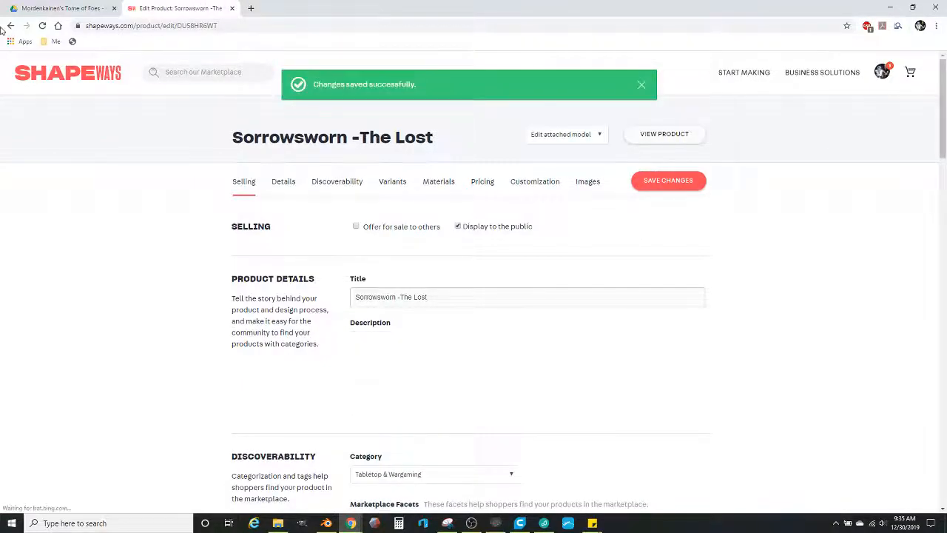
# Step: Upload the sliced The Lost photon file to the Sorrowsworn folder under Mordenkainen's Tome of Foes in Google Drive
pyautogui.click(49, 4)
pyautogui.click(278, 522)
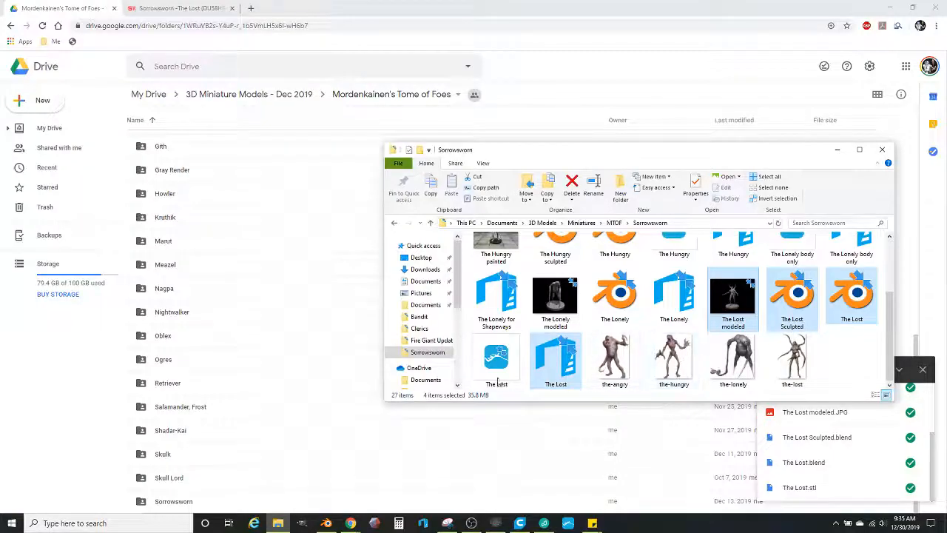
pyautogui.click(488, 372)
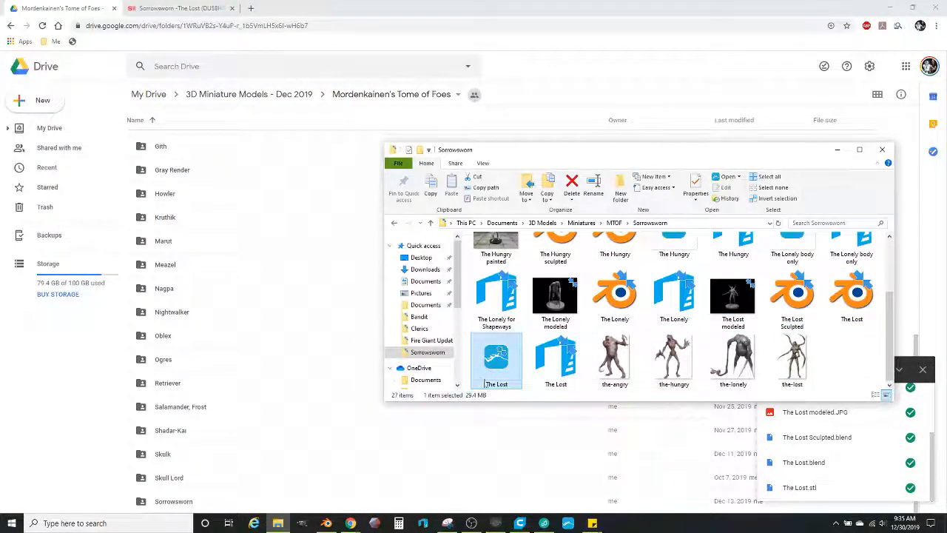
pyautogui.moveTo(471, 402); pyautogui.dragTo(181, 504)
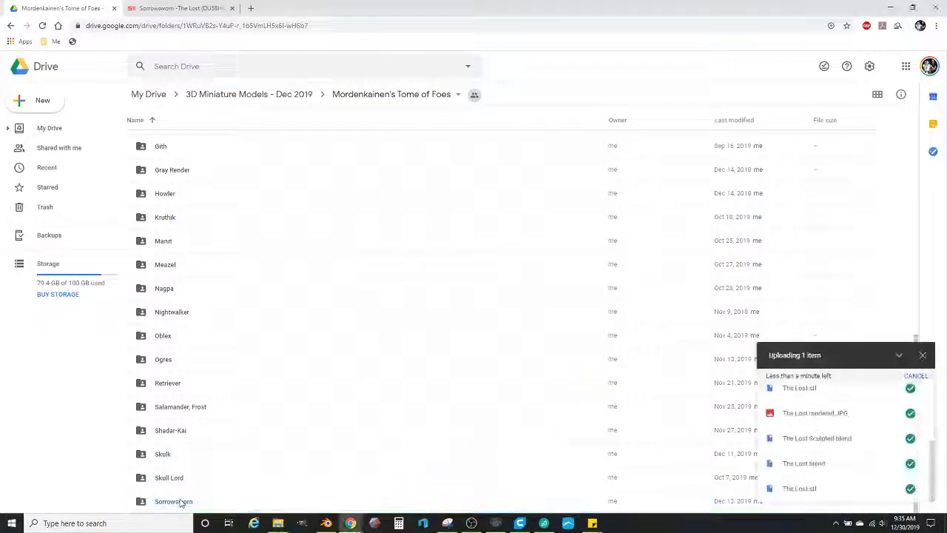
# Step: Upload the same photon file to the "1 New Models in Dec 2019" folder in 3D Miniature Models - Dec 2019
pyautogui.click(232, 96)
pyautogui.click(278, 523)
pyautogui.moveTo(495, 361); pyautogui.dragTo(238, 167)
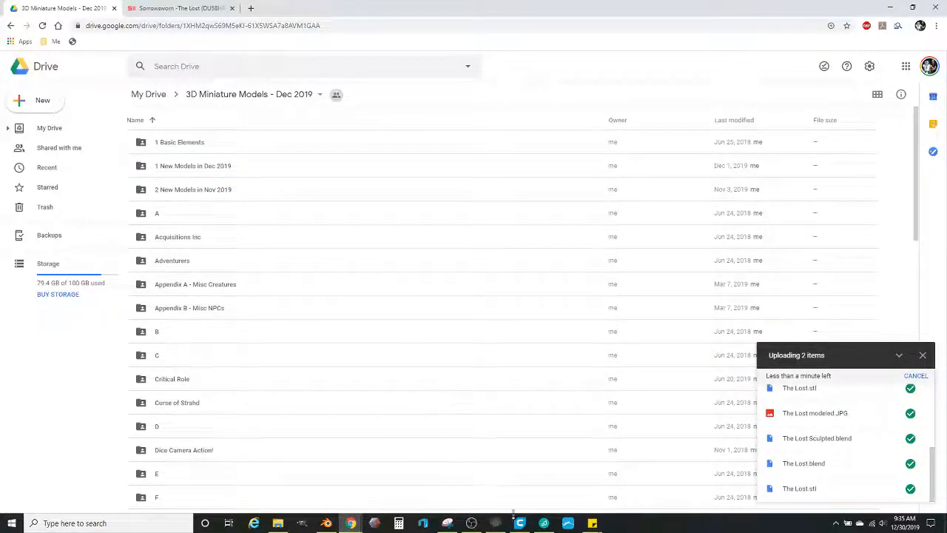
# Step: Post the comment "The Lost is ready!" on the Sorrowsworn -The Lost product page in Shapeways and return to its preview image
pyautogui.click(142, 6)
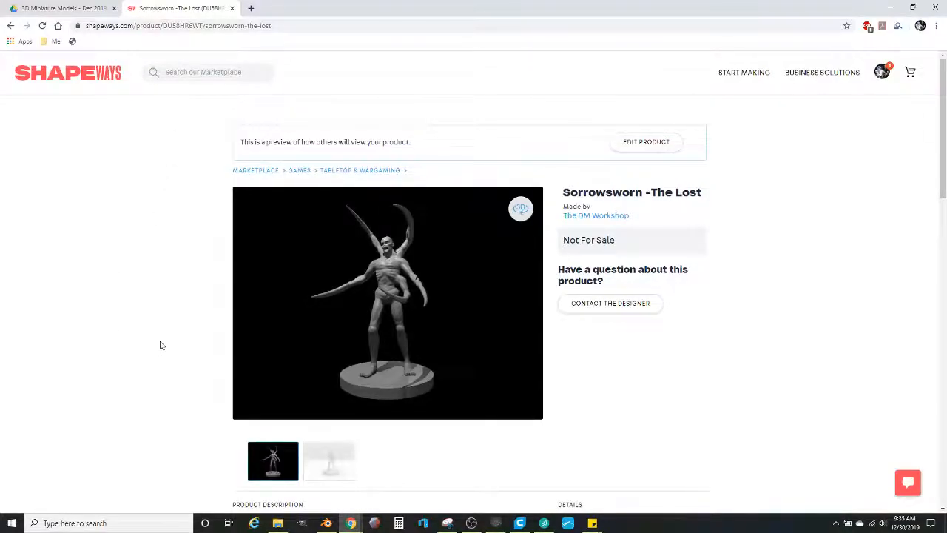
pyautogui.scroll(-5, 161, 345)
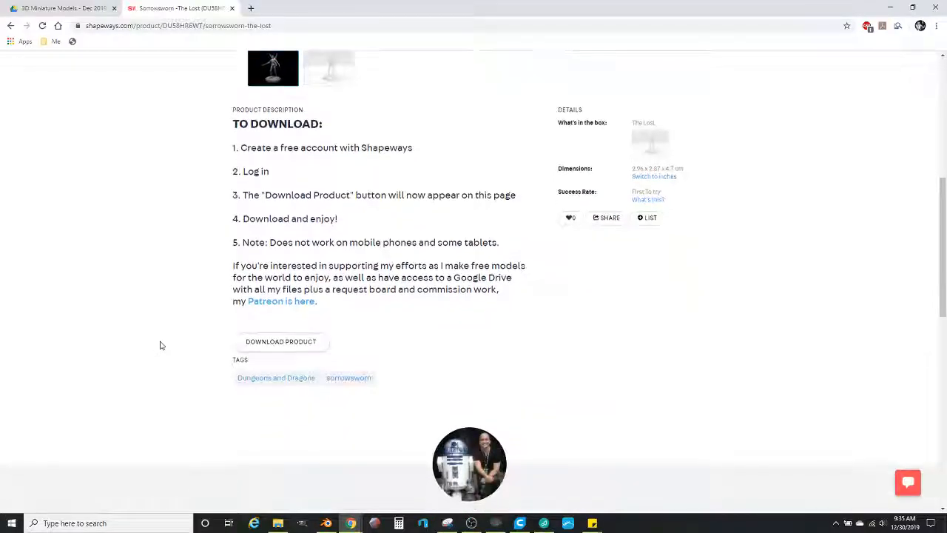
pyautogui.scroll(-8, 276, 345)
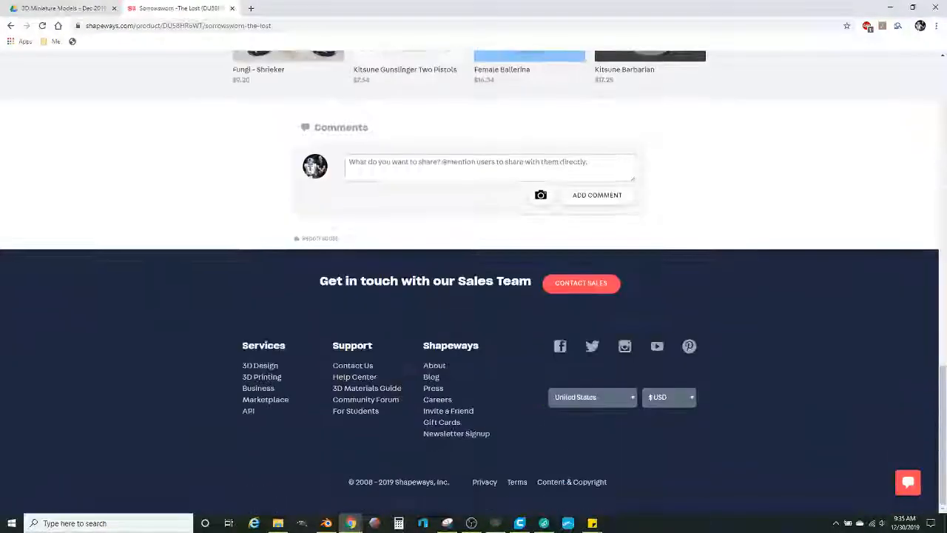
pyautogui.click(406, 173)
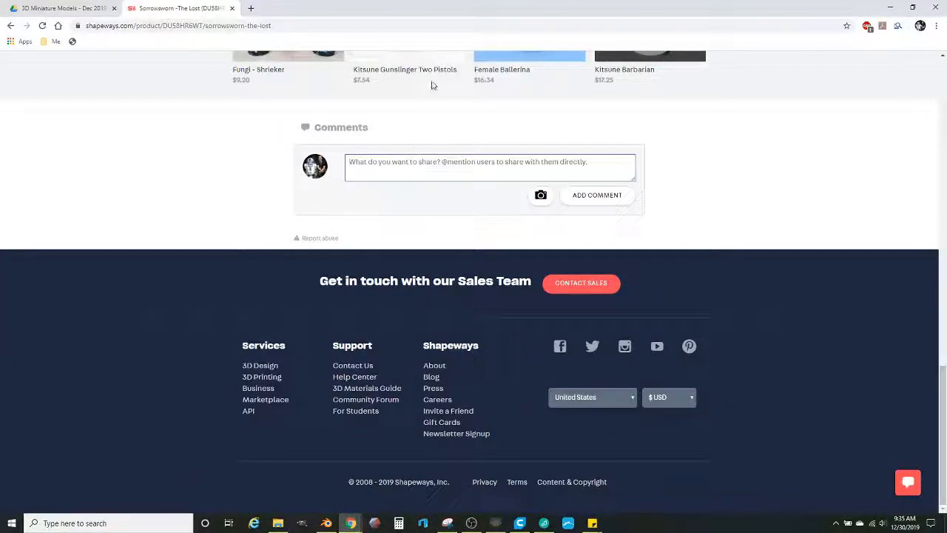
pyautogui.write('The Lost is ready!')
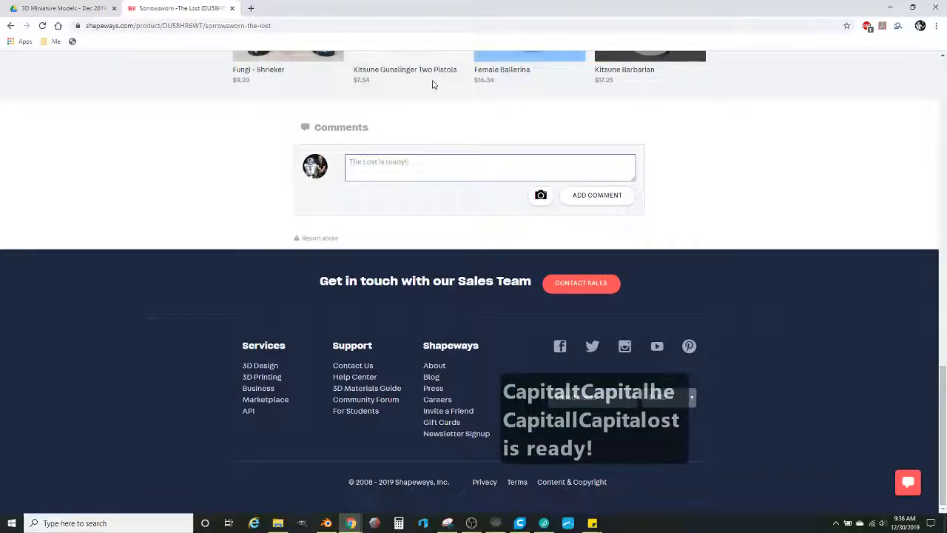
pyautogui.click(601, 195)
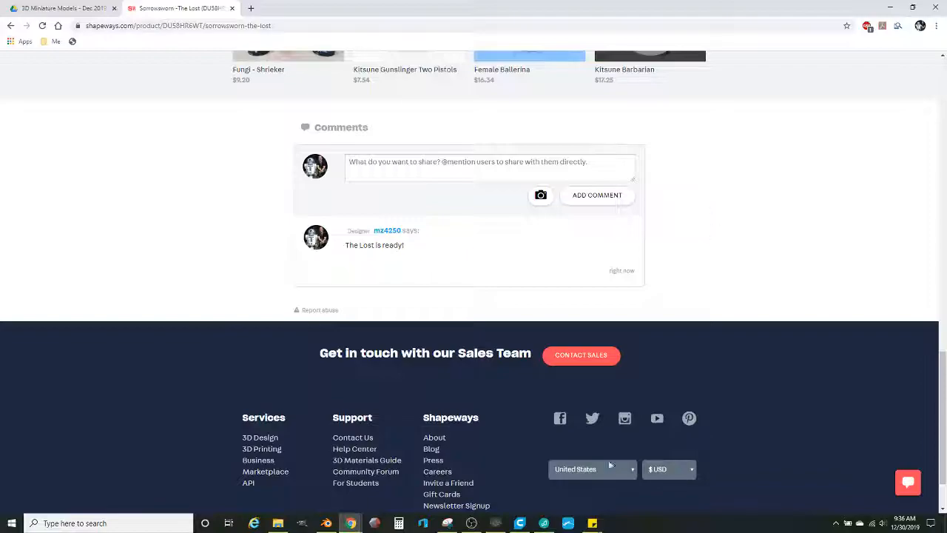
pyautogui.scroll(15, 196, 241)
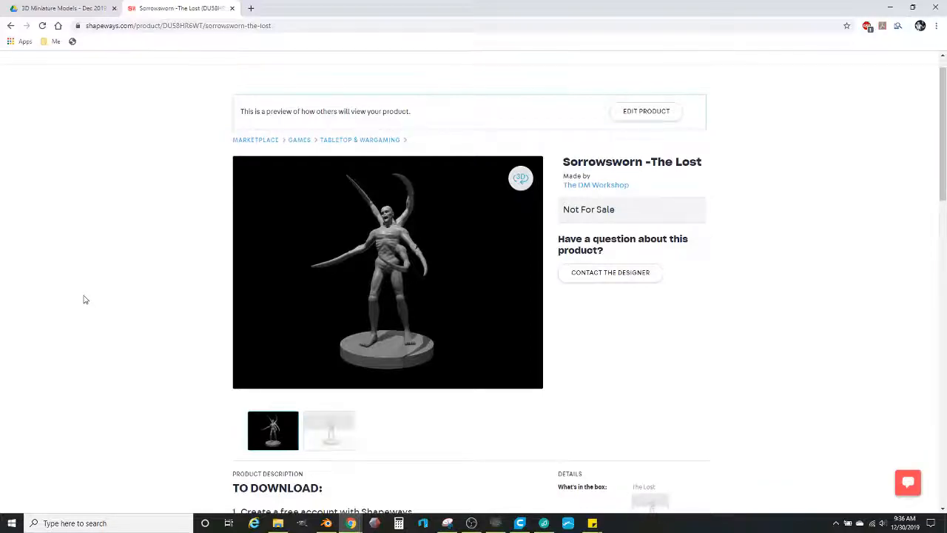
# Step: Switch to Blender to view the finished Lost sculpt and bring up OBS
pyautogui.click(327, 523)
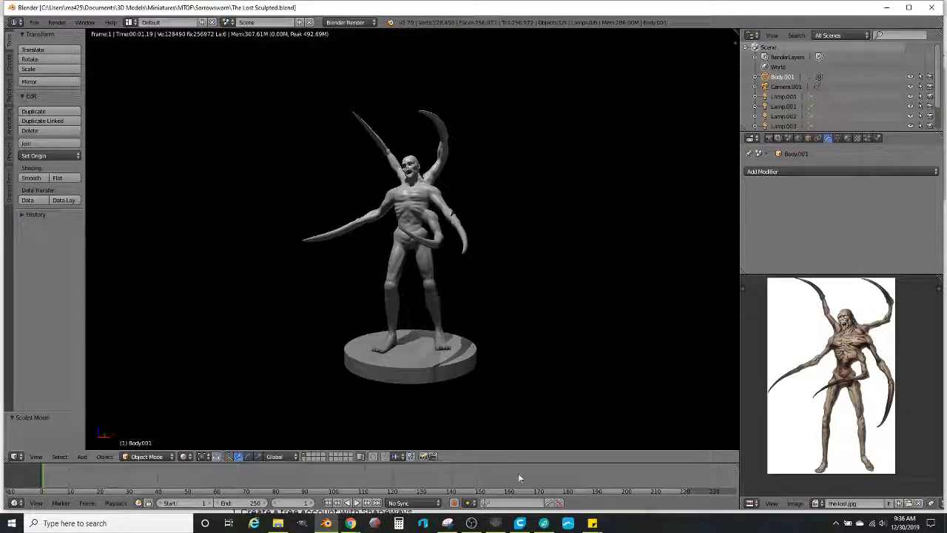
pyautogui.moveTo(472, 523)
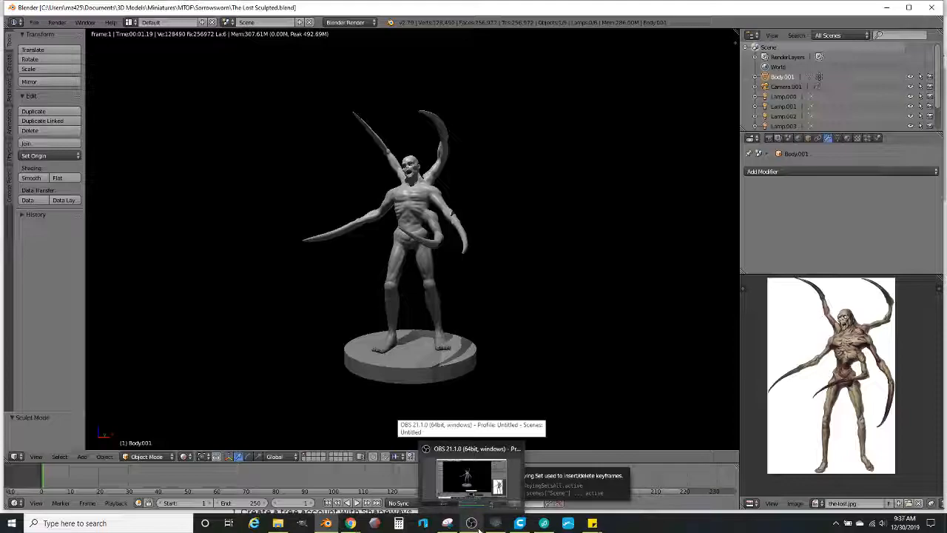
pyautogui.click(473, 525)
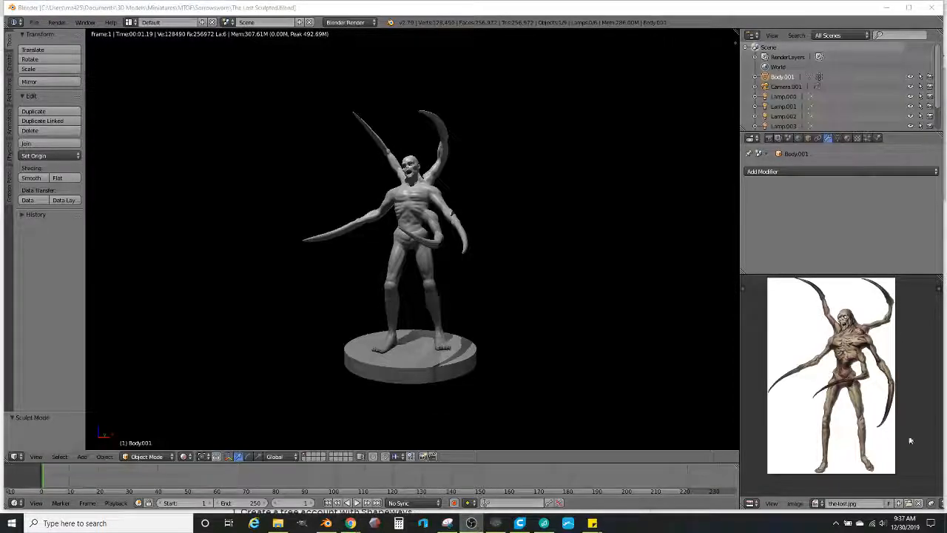